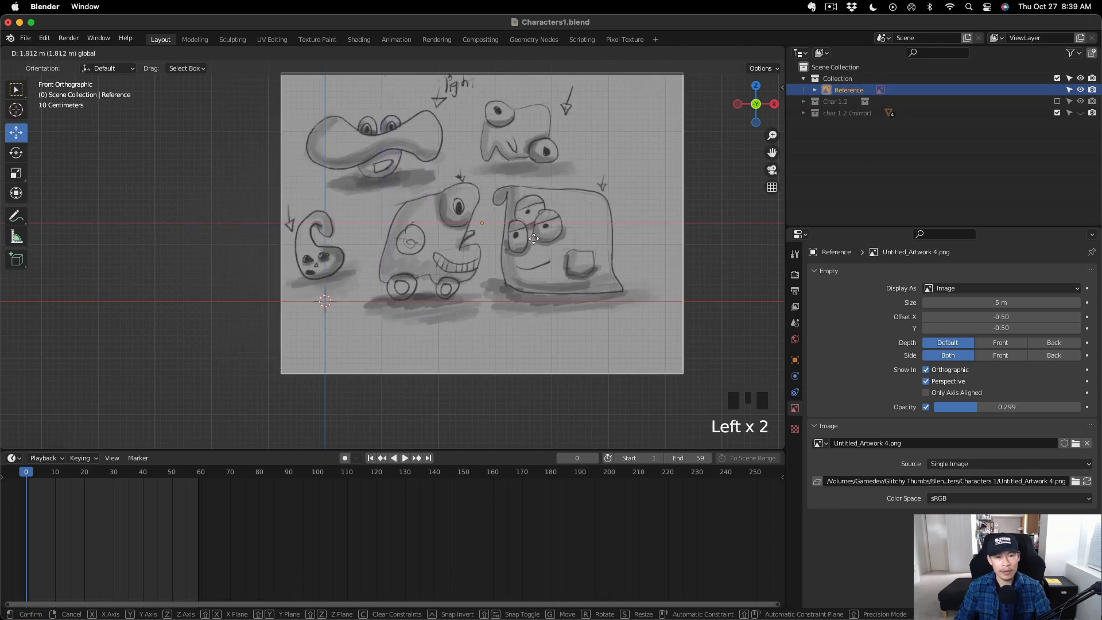
Move the reference image about 1.96 m along X and 0.34 m down to seat the curled character at the origin, then make it unselectable.
{"action": "left_click", "coordinate": [551, 230]}
{"action": "scroll", "coordinate": [329, 258], "scroll_direction": "up", "scroll_amount": 5}
{"action": "scroll", "coordinate": [329, 258], "scroll_direction": "up", "scroll_amount": 1}
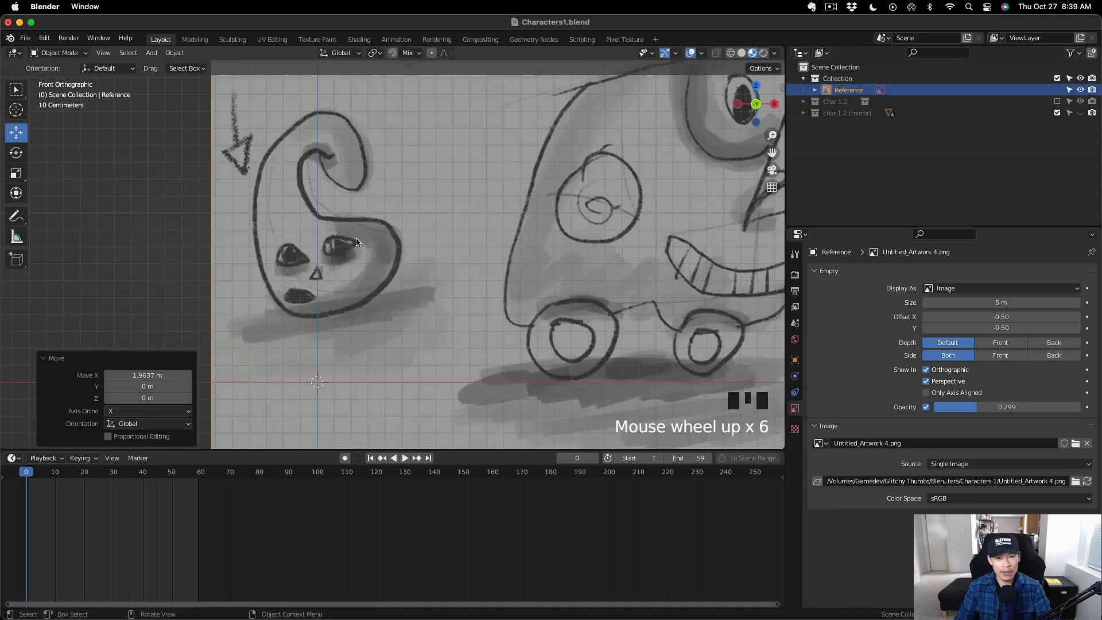
{"action": "scroll", "coordinate": [469, 219], "scroll_direction": "down", "scroll_amount": 3}
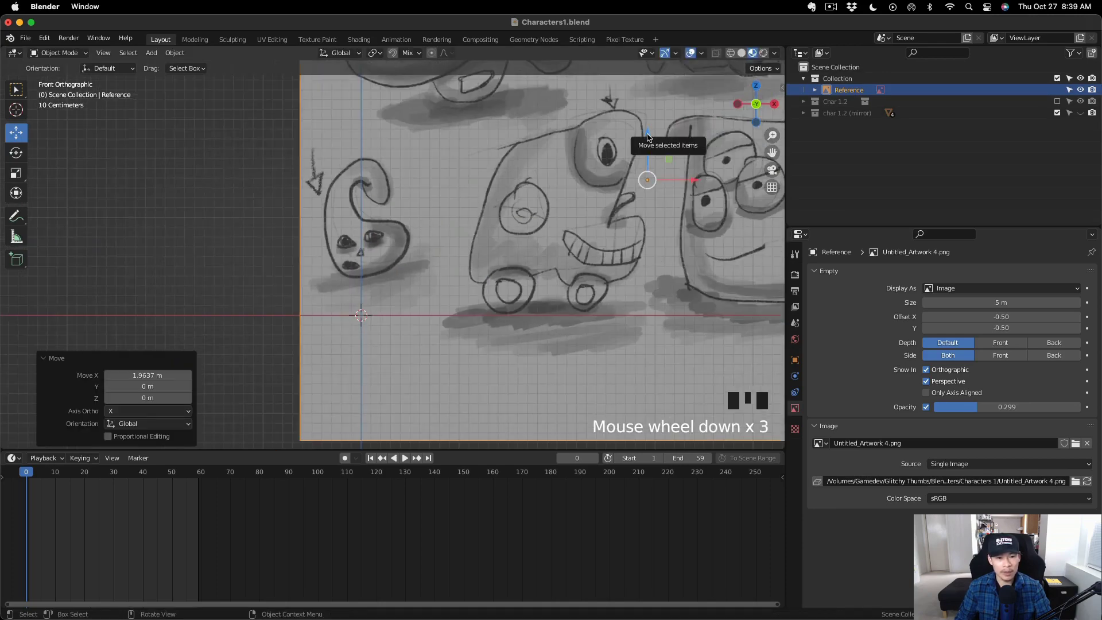
{"action": "left_click_drag", "start_coordinate": [648, 137], "coordinate": [647, 168]}
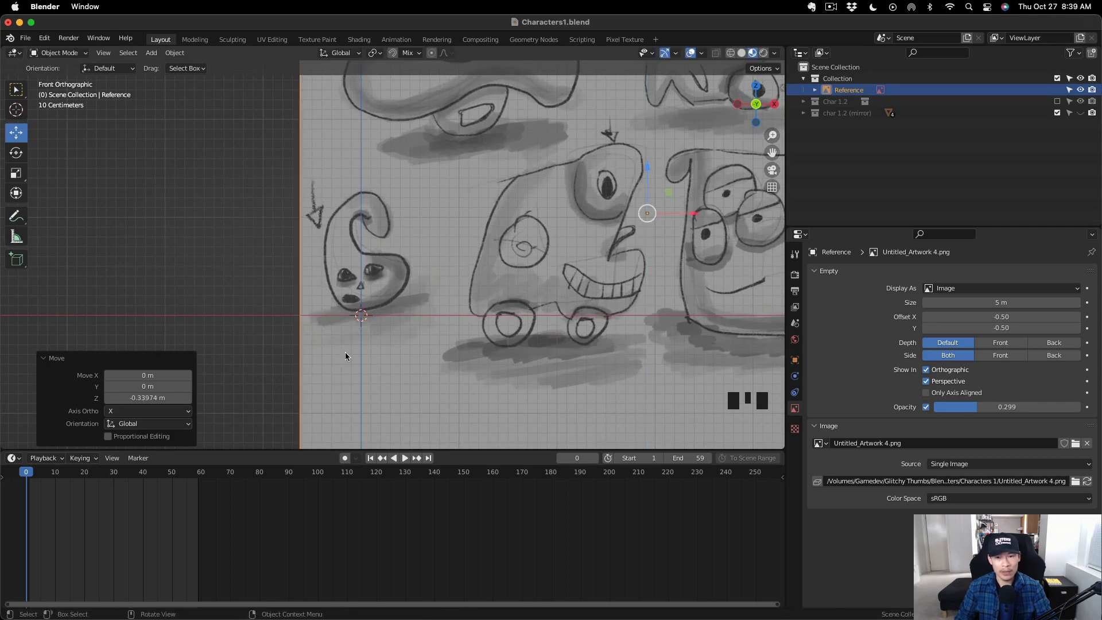
{"action": "left_click", "coordinate": [1069, 89]}
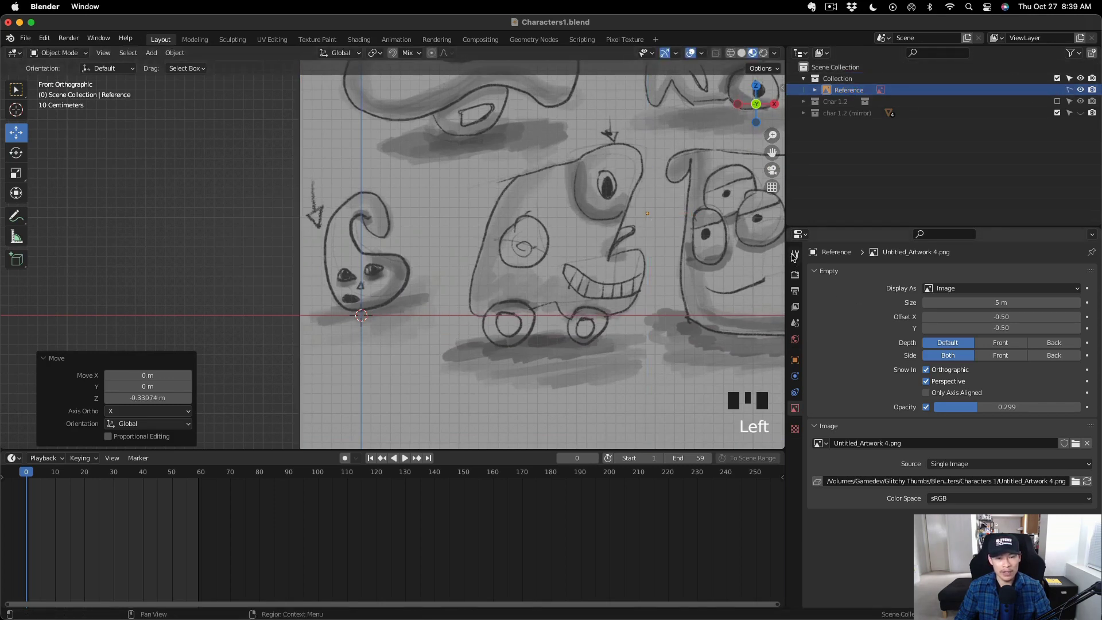
Enlarge the 3D viewport by narrowing the properties area and shrinking the timeline, and collapse the last-operation settings.
{"action": "left_click_drag", "start_coordinate": [786, 257], "coordinate": [953, 257]}
{"action": "scroll", "coordinate": [431, 285], "scroll_direction": "up", "scroll_amount": 2}
{"action": "scroll", "coordinate": [443, 282], "scroll_direction": "down", "scroll_amount": 1}
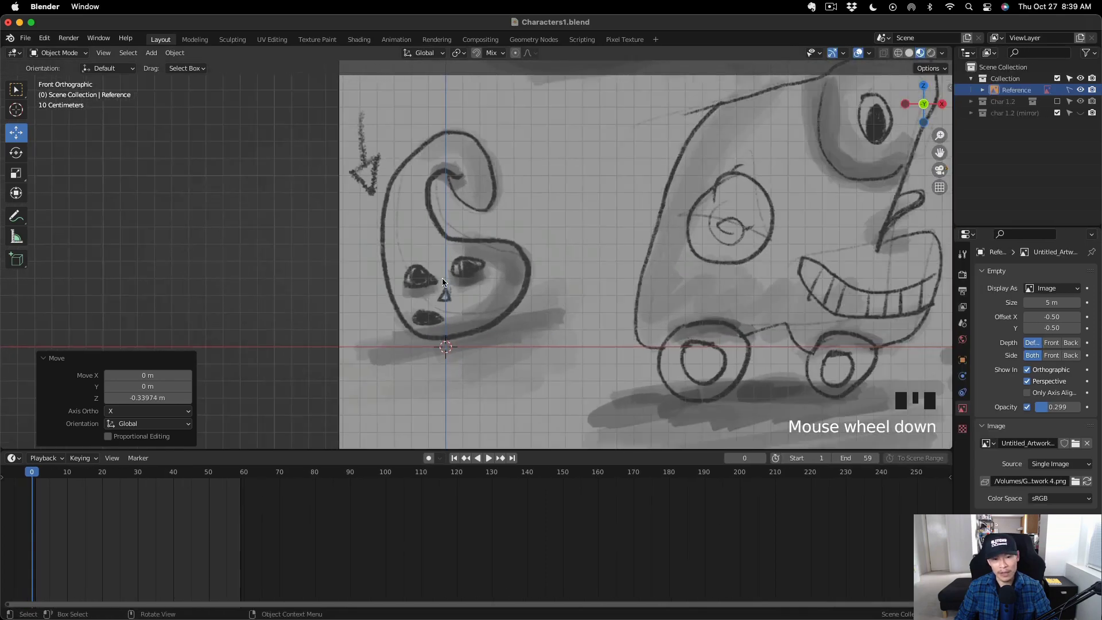
{"action": "scroll", "coordinate": [443, 282], "scroll_direction": "down", "scroll_amount": 1}
{"action": "left_click_drag", "start_coordinate": [345, 451], "coordinate": [340, 555]}
{"action": "left_click", "coordinate": [46, 461]}
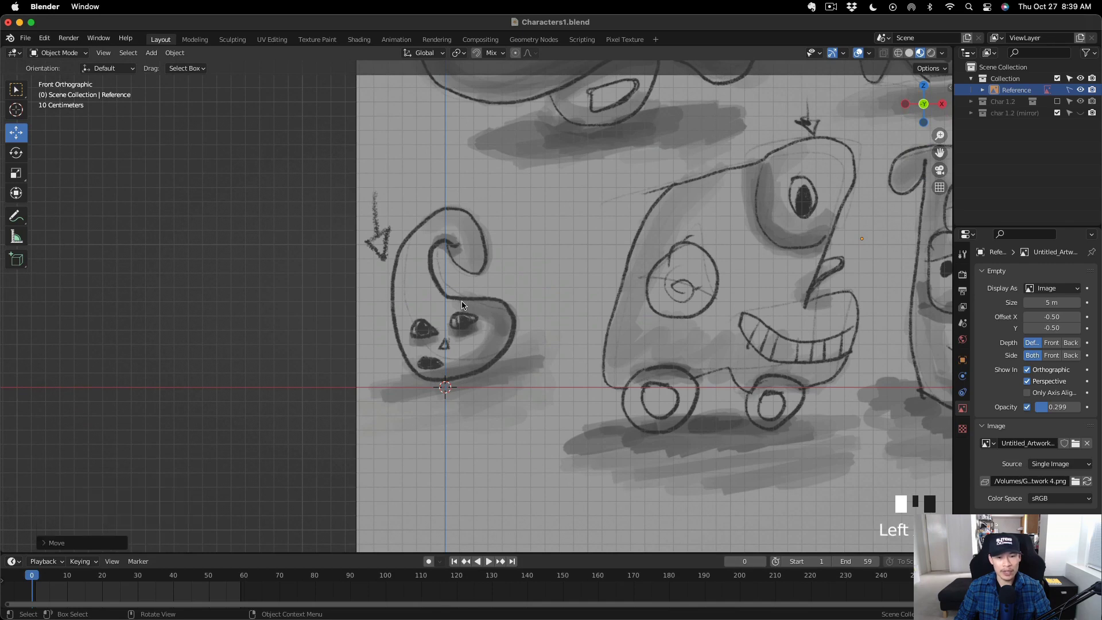
Add a plane at the origin and rotate it 90 degrees about the X axis to face the front view.
{"action": "key", "text": "shift+a"}
{"action": "left_click", "coordinate": [505, 305]}
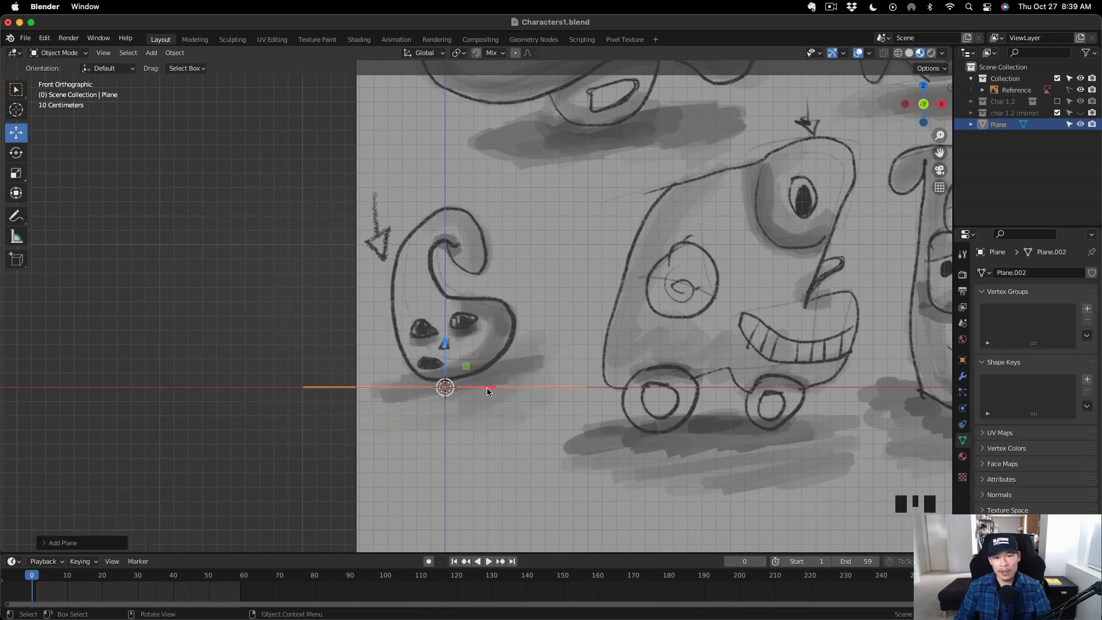
{"action": "key", "text": "2"}
{"action": "key", "text": "1"}
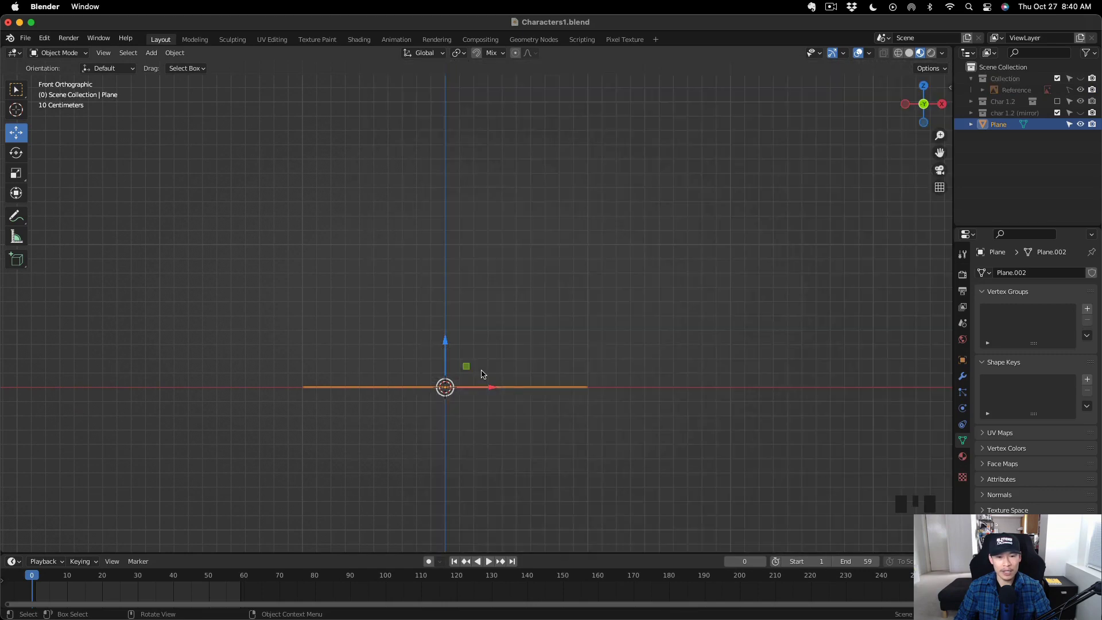
{"action": "key", "text": "r"}
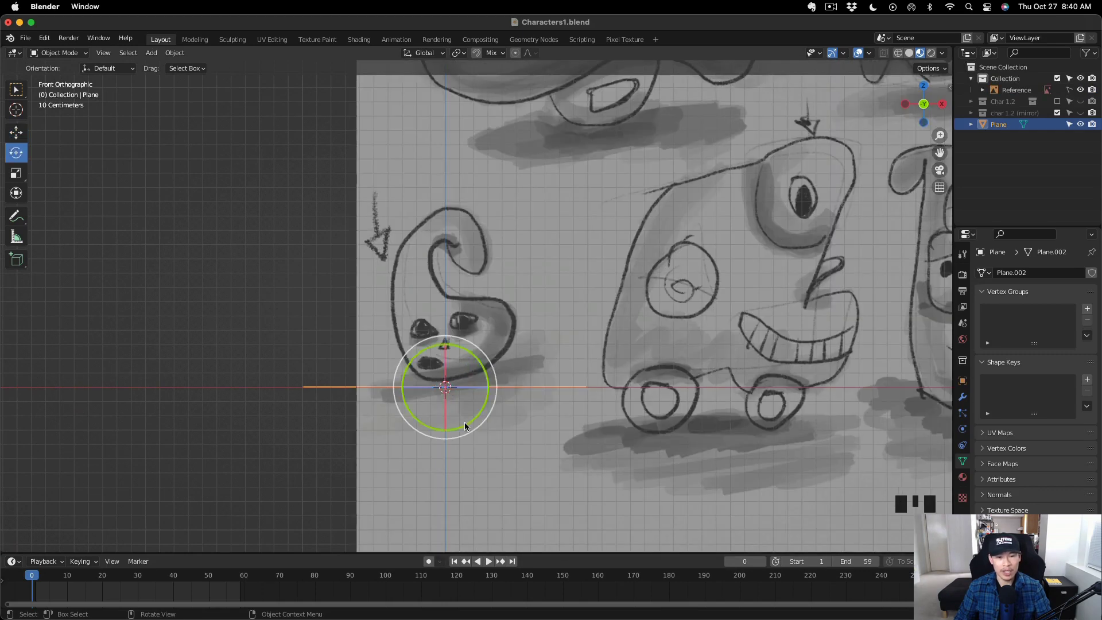
{"action": "key", "text": "r"}
{"action": "key", "text": "x"}
{"action": "key", "text": "9"}
{"action": "key", "text": "0"}
{"action": "key", "text": "Return"}
Scale the plane down uniformly to about 0.13 of its size.
{"action": "key", "text": "shift+space"}
{"action": "key", "text": "g"}
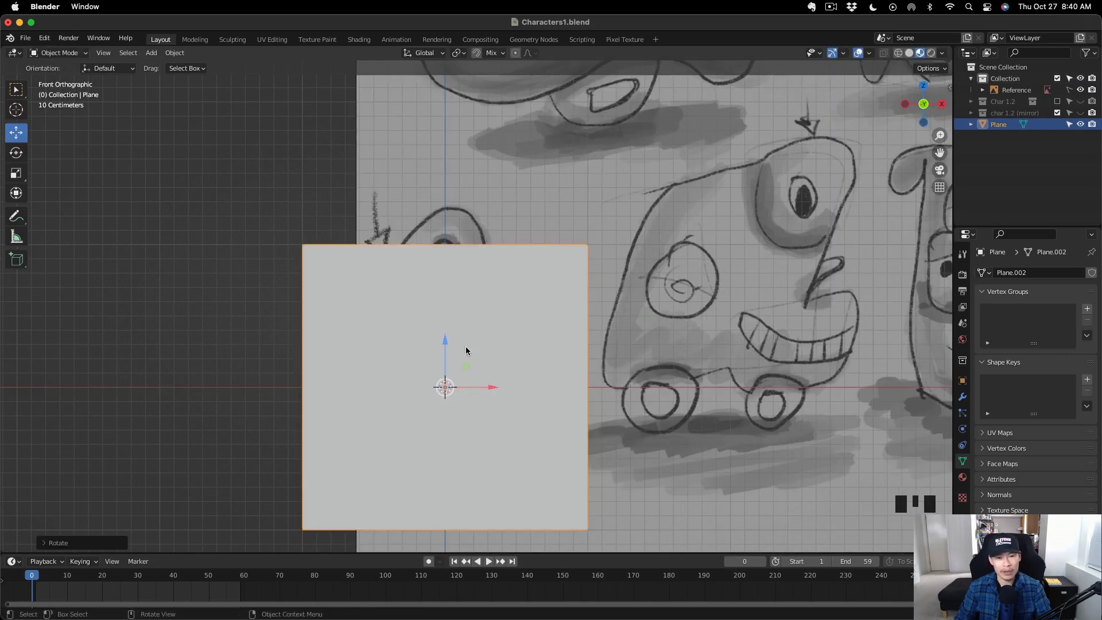
{"action": "key", "text": "shift+space"}
{"action": "key", "text": "s"}
{"action": "key", "text": "s"}
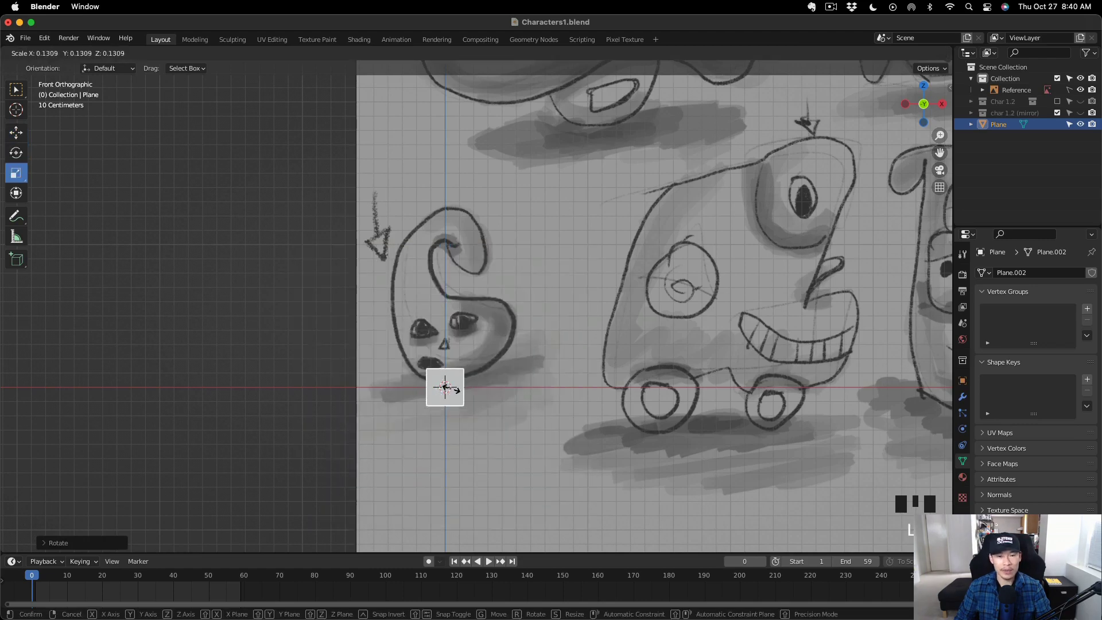
{"action": "left_click_drag", "start_coordinate": [449, 389], "coordinate": [448, 389]}
Raise the plane about 0.15 m to the bottom of the curled character's head and shift it slightly along negative X.
{"action": "scroll", "coordinate": [449, 388], "scroll_direction": "up", "scroll_amount": 5}
{"action": "key", "text": "shift+space"}
{"action": "key", "text": "g"}
{"action": "left_click_drag", "start_coordinate": [440, 340], "coordinate": [428, 281]}
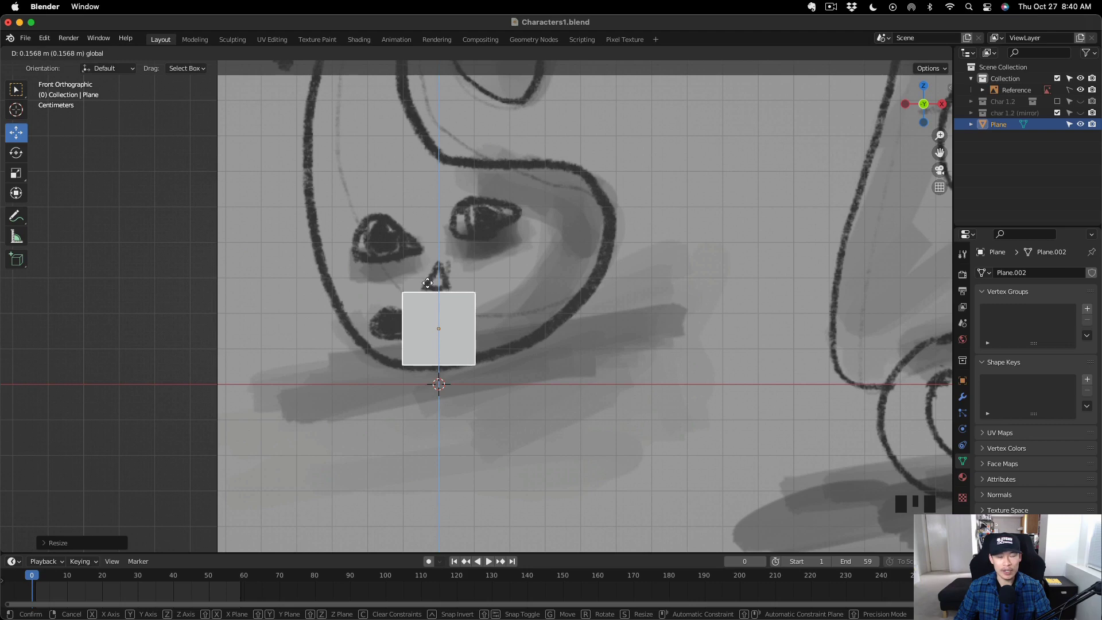
{"action": "key", "text": "Return"}
{"action": "key", "text": "g"}
{"action": "key", "text": "x"}
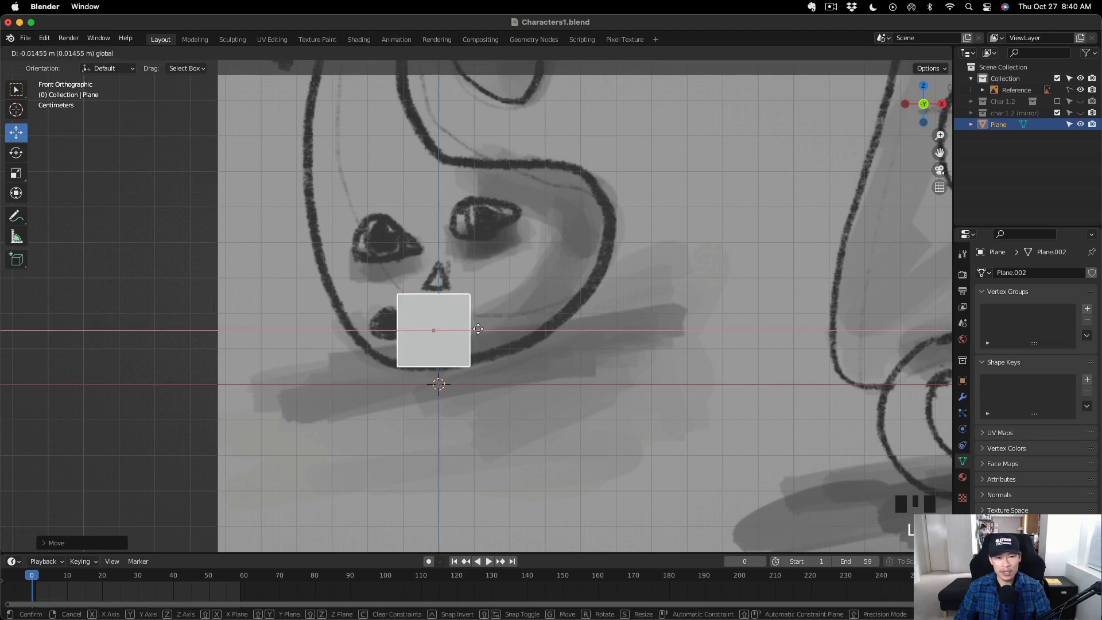
{"action": "key", "text": "Return"}
{"action": "left_click", "coordinate": [448, 332]}
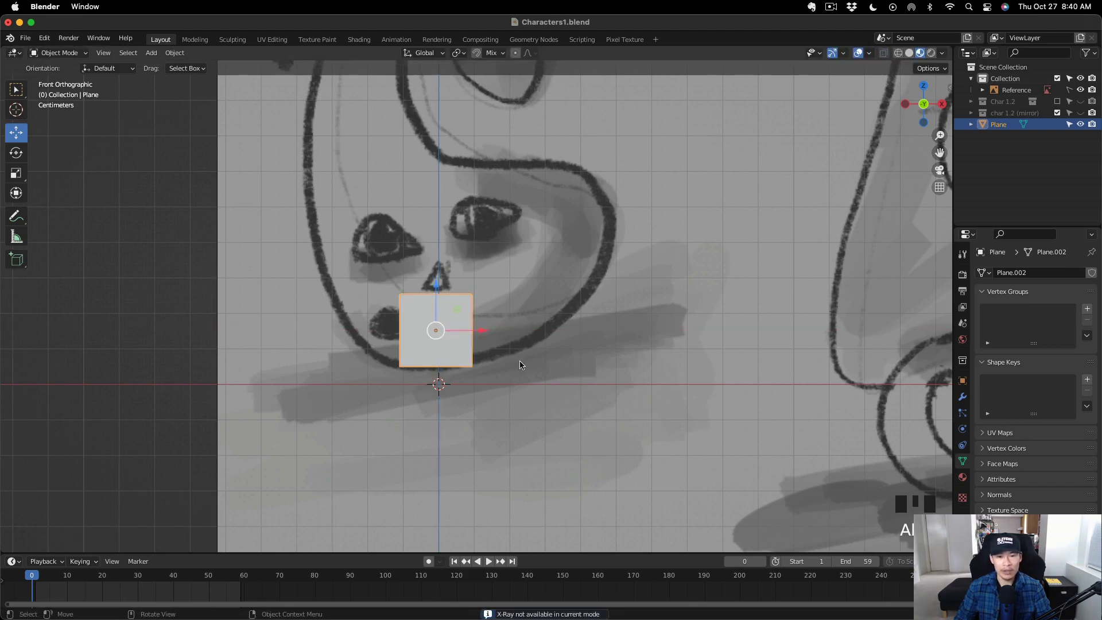
Switch the viewport to solid shading with X-ray and enter Edit Mode on the plane.
{"action": "left_click", "coordinate": [526, 380]}
{"action": "key", "text": "super+z"}
{"action": "key", "text": "alt+z"}
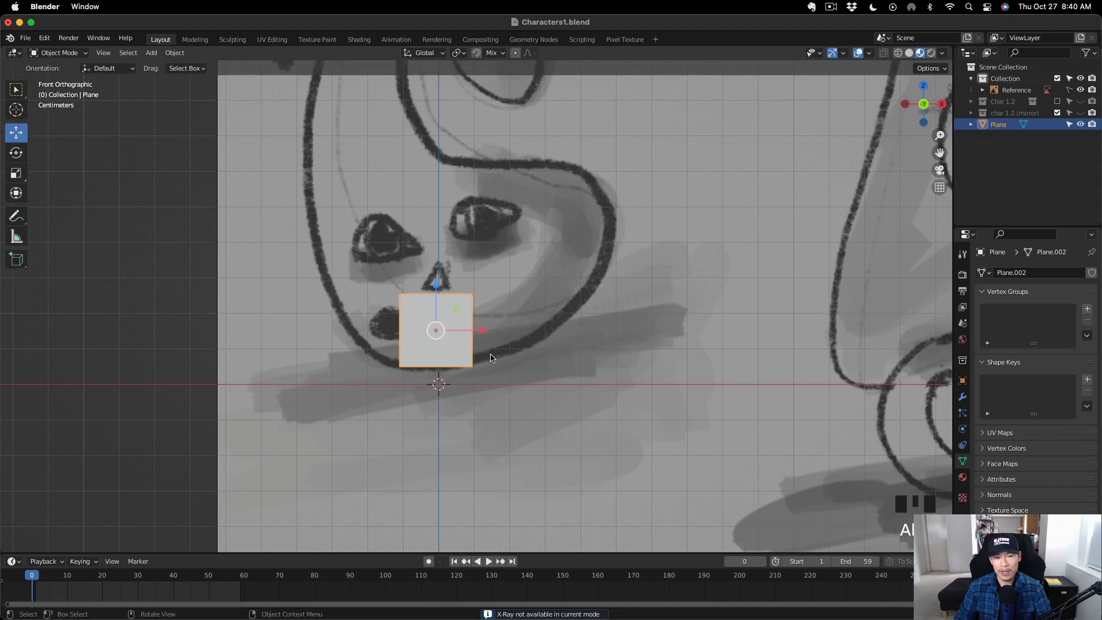
{"action": "left_click", "coordinate": [911, 56]}
{"action": "scroll", "coordinate": [463, 341], "scroll_direction": "up", "scroll_amount": 2}
{"action": "key", "text": "Tab"}
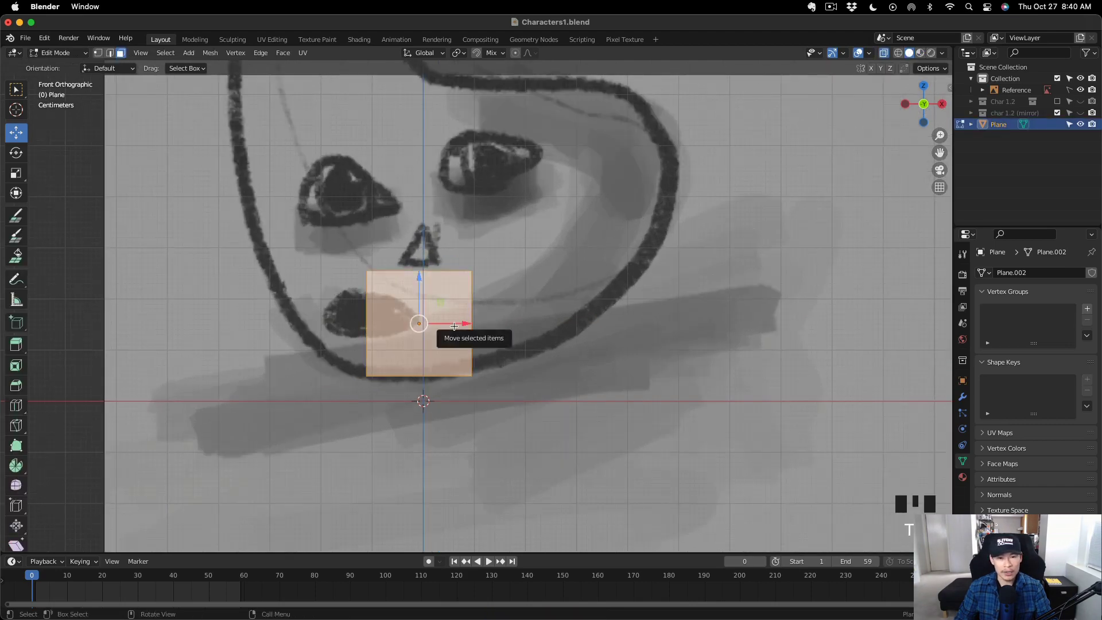
Extrude the plane's right edge three times, about 0.20, 0.19 and 0.13 m, following the lower-right outline of the head.
{"action": "scroll", "coordinate": [529, 348], "scroll_direction": "down", "scroll_amount": 2}
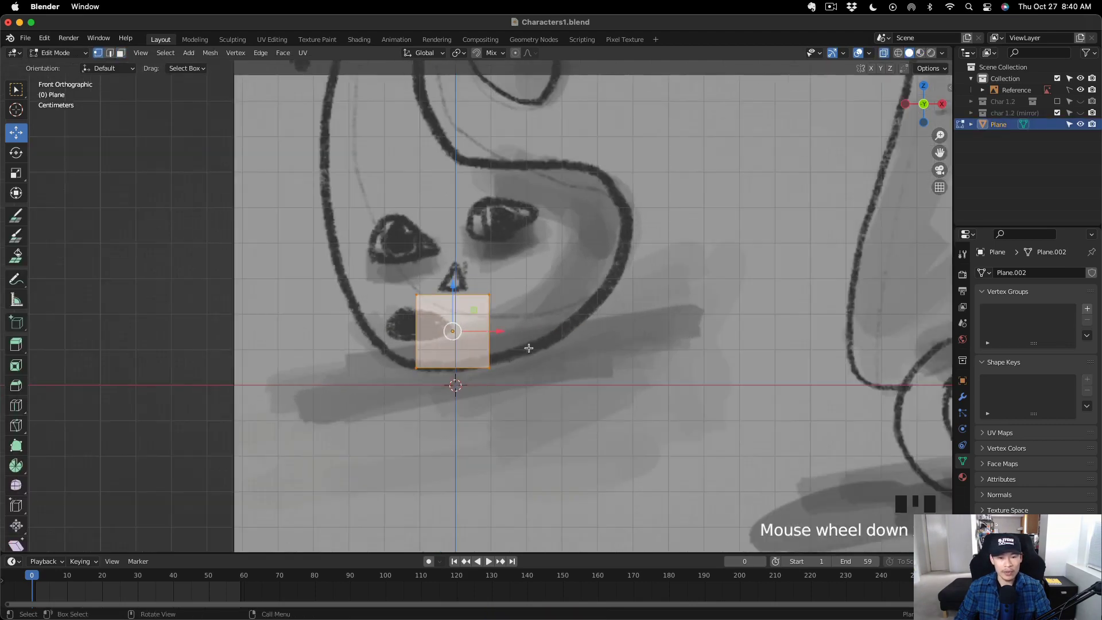
{"action": "scroll", "coordinate": [528, 348], "scroll_direction": "up", "scroll_amount": 1}
{"action": "left_click_drag", "start_coordinate": [466, 267], "coordinate": [515, 381]}
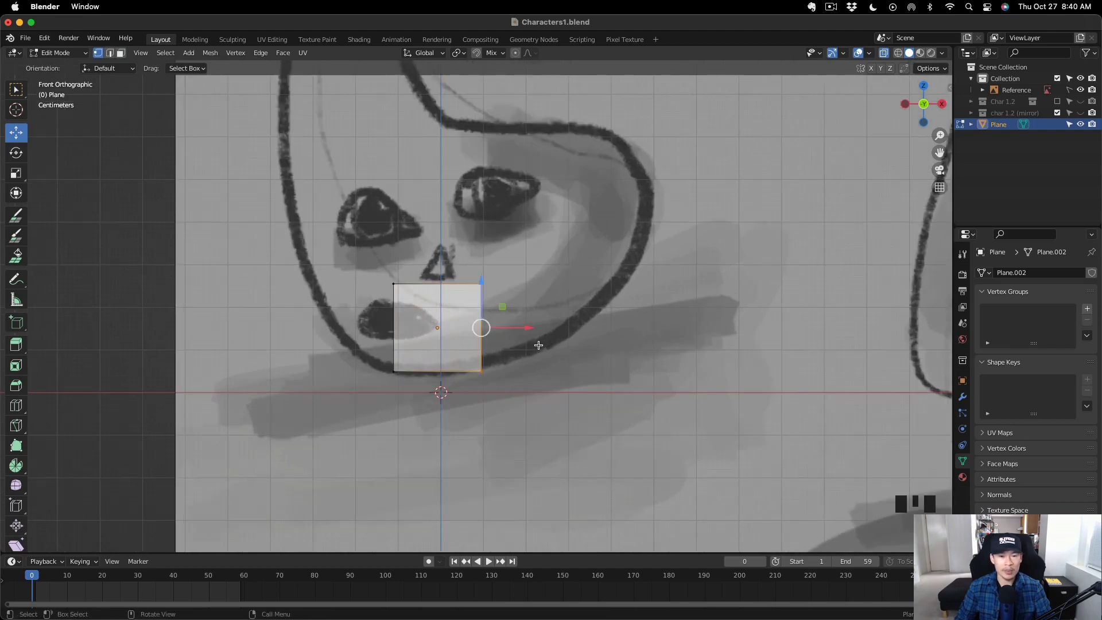
{"action": "key", "text": "e"}
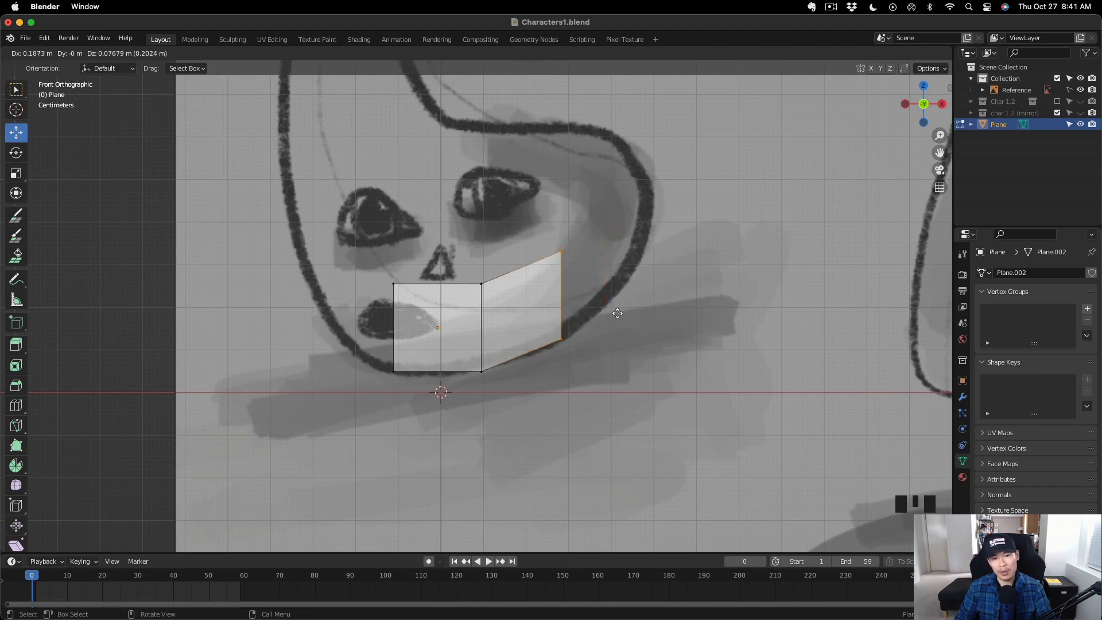
{"action": "left_click", "coordinate": [616, 313]}
{"action": "key", "text": "e"}
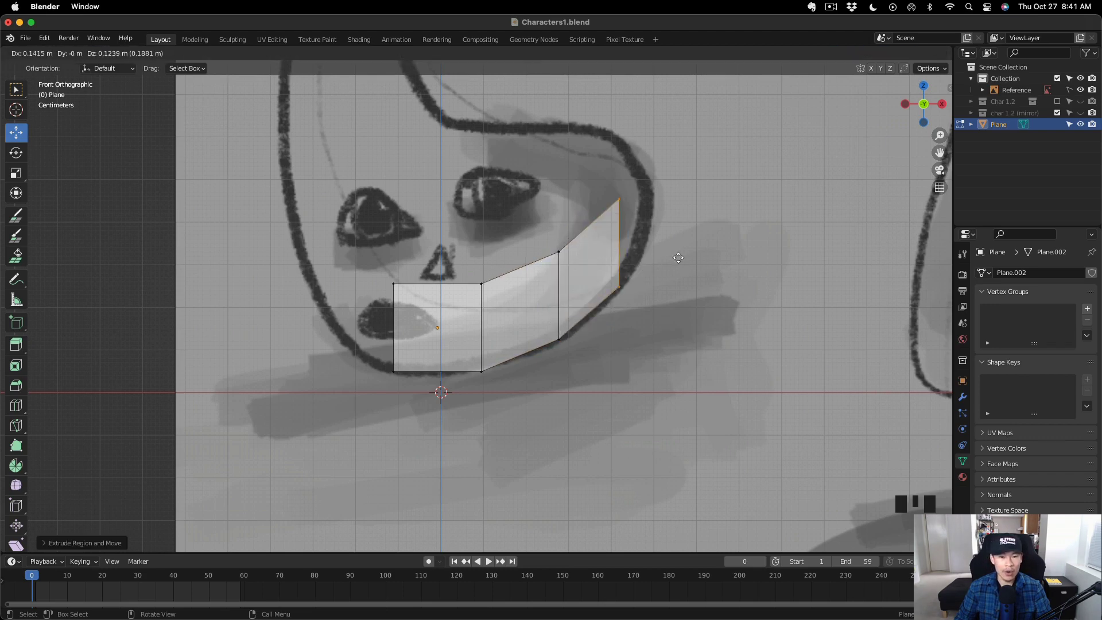
{"action": "left_click", "coordinate": [678, 257]}
{"action": "key", "text": "e"}
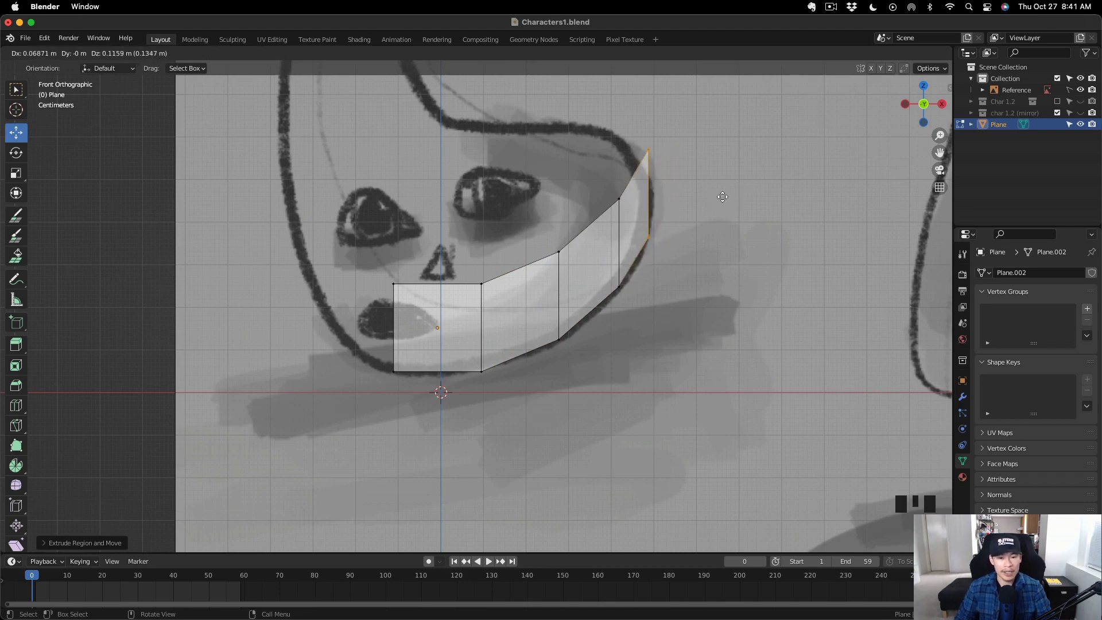
{"action": "left_click", "coordinate": [723, 197]}
Extrude the plane's left edge three times up along the left outline of the head.
{"action": "scroll", "coordinate": [619, 321], "scroll_direction": "down", "scroll_amount": 1}
{"action": "left_click", "coordinate": [433, 303]}
{"action": "key", "text": "e"}
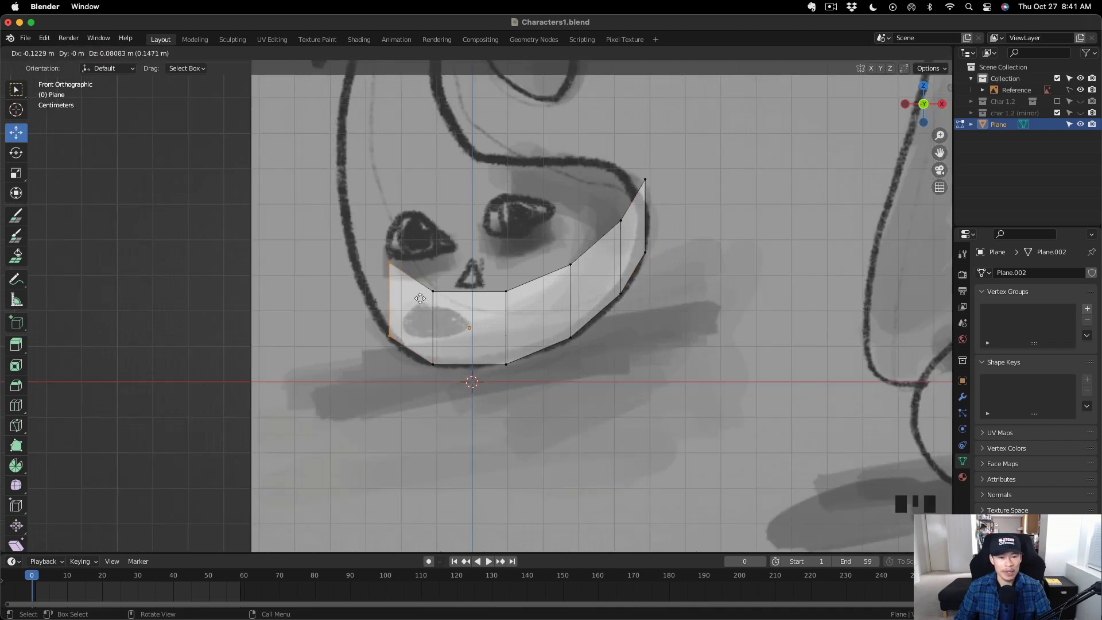
{"action": "left_click", "coordinate": [420, 297]}
{"action": "key", "text": "e"}
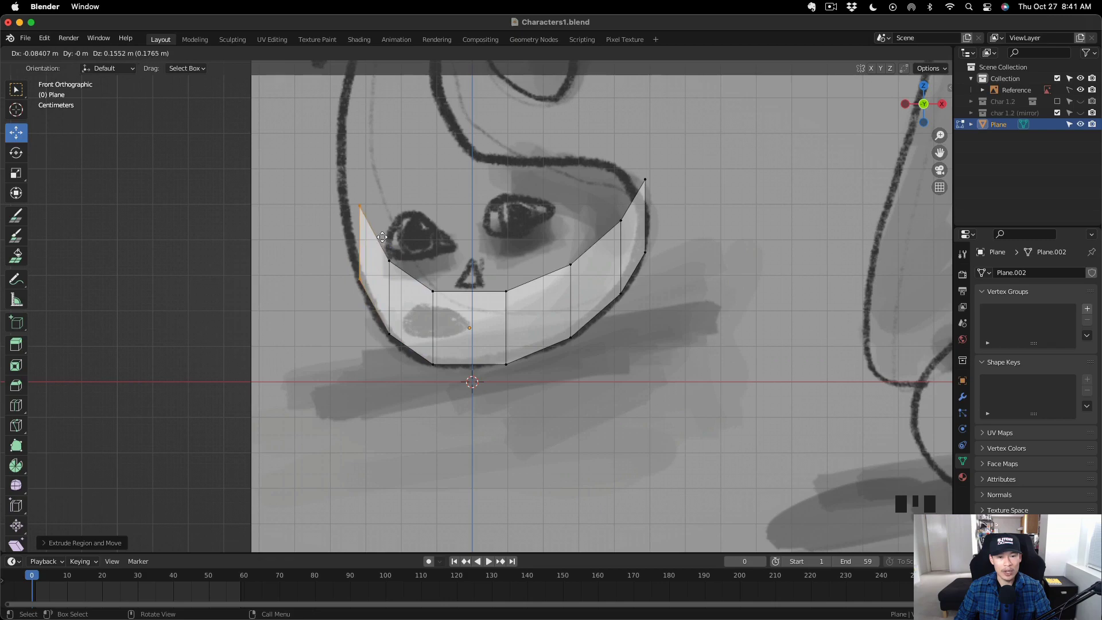
{"action": "left_click", "coordinate": [382, 236]}
{"action": "key", "text": "e"}
{"action": "left_click", "coordinate": [366, 174]}
Raise the two middle upper vertices of the strip to the top outline of the face.
{"action": "middle_click_drag", "start_coordinate": [557, 287], "coordinate": [551, 396]}
{"action": "scroll", "coordinate": [551, 397], "scroll_direction": "up", "scroll_amount": 1, "text": "alt"}
{"action": "middle_click_drag", "start_coordinate": [547, 319], "coordinate": [552, 436], "text": "shift"}
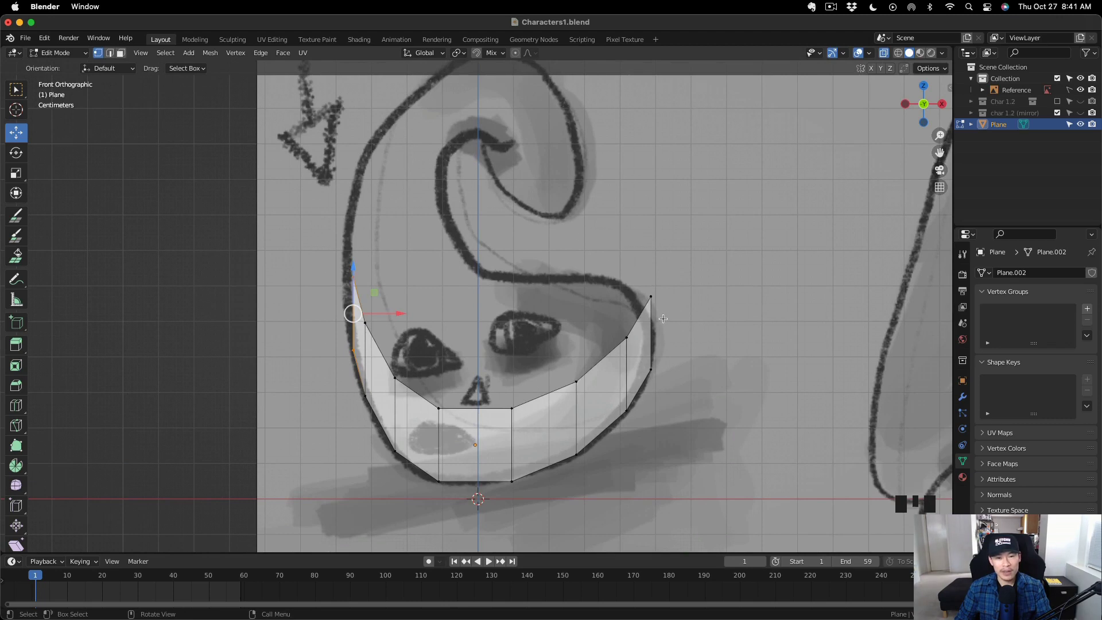
{"action": "right_click", "coordinate": [680, 360]}
{"action": "left_click", "coordinate": [660, 355]}
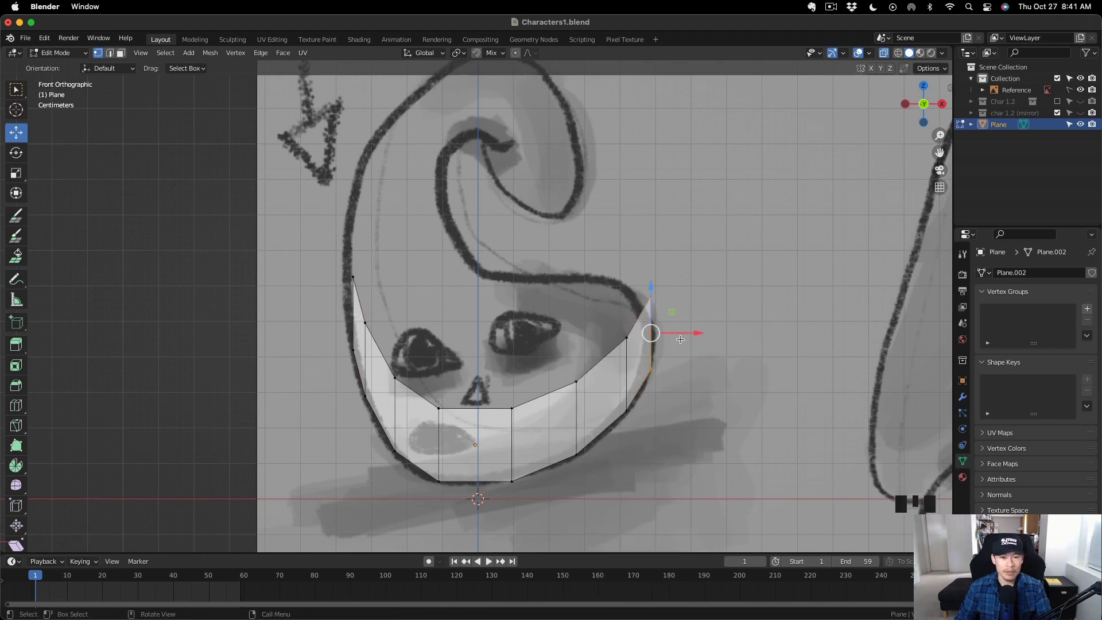
{"action": "scroll", "coordinate": [669, 361], "scroll_direction": "up", "scroll_amount": 1}
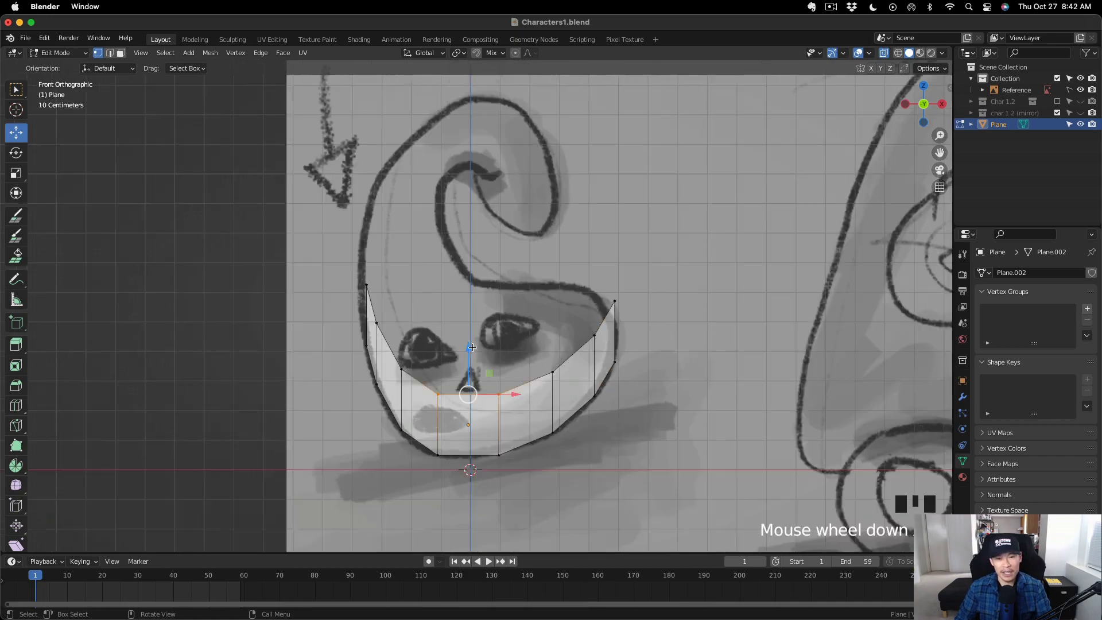
{"action": "left_click_drag", "start_coordinate": [469, 346], "coordinate": [468, 235]}
Raise the next two upper vertices on the right to the head's top outline and level the neighbouring middle vertex with it.
{"action": "left_click", "coordinate": [529, 372]}
{"action": "scroll", "coordinate": [529, 372], "scroll_direction": "up", "scroll_amount": 1}
{"action": "left_click", "coordinate": [552, 370]}
{"action": "key", "text": "g"}
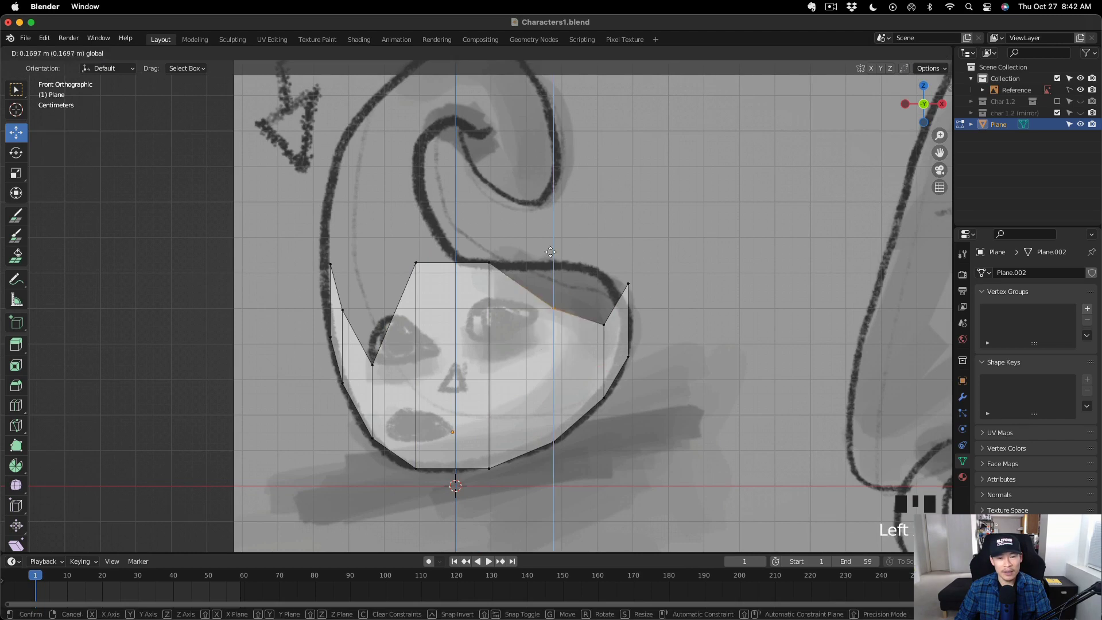
{"action": "left_click_drag", "start_coordinate": [557, 210], "coordinate": [557, 211]}
{"action": "left_click", "coordinate": [489, 262]}
{"action": "left_click_drag", "start_coordinate": [489, 221], "coordinate": [489, 225]}
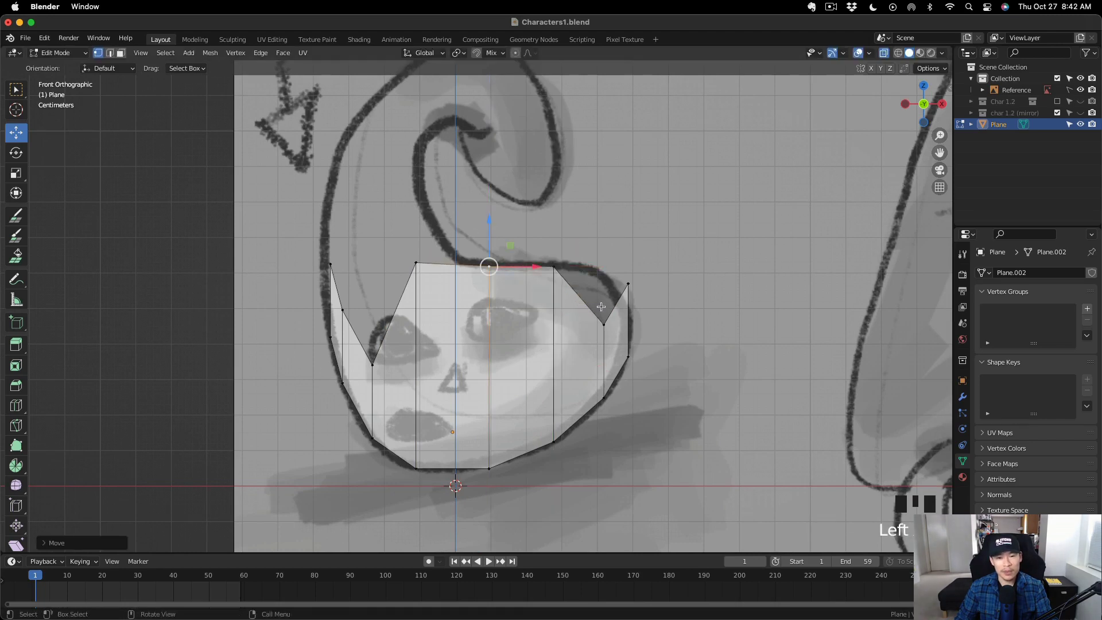
{"action": "left_click", "coordinate": [603, 324]}
{"action": "left_click_drag", "start_coordinate": [600, 285], "coordinate": [600, 234]}
Move the mesh's upper-right corner vertex inward and slightly down onto the curved outline.
{"action": "left_click", "coordinate": [610, 275]}
{"action": "left_click", "coordinate": [629, 284]}
{"action": "scroll", "coordinate": [632, 285], "scroll_direction": "up", "scroll_amount": 1}
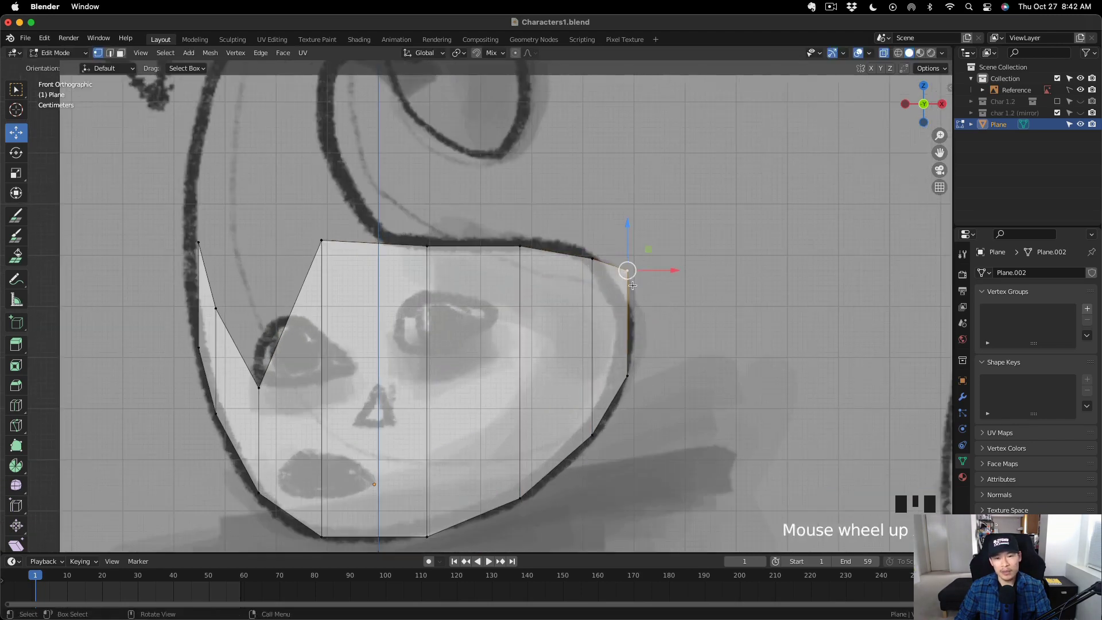
{"action": "left_click_drag", "start_coordinate": [660, 271], "coordinate": [610, 286]}
Subdivide the mesh's outer right edge and pull the new midpoint vertex outward onto the head outline.
{"action": "left_click", "coordinate": [628, 376], "text": "shift"}
{"action": "right_click", "coordinate": [624, 301]}
{"action": "left_click", "coordinate": [624, 300]}
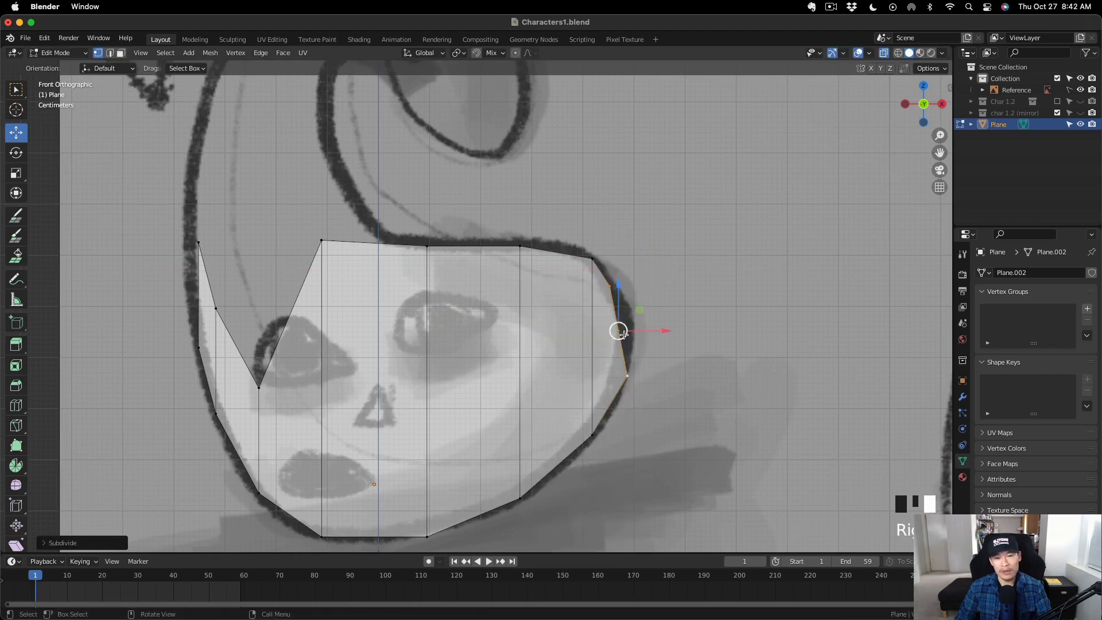
{"action": "left_click_drag", "start_coordinate": [620, 330], "coordinate": [629, 322]}
{"action": "key", "text": "super+z"}
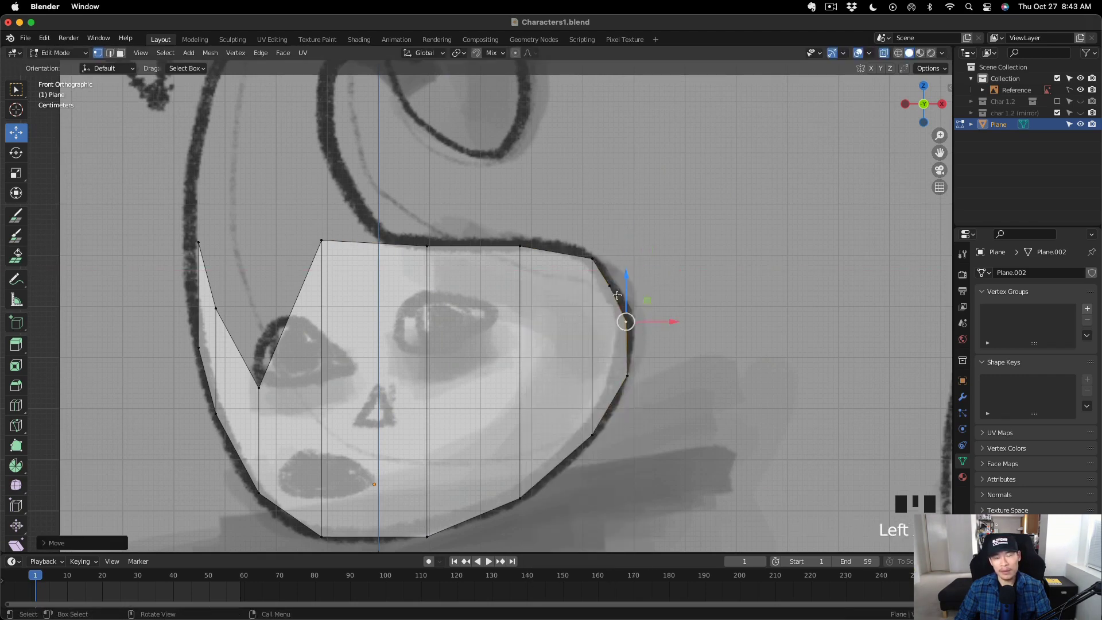
Fine-tune the three vertices along the mesh's right edge to follow the curve of the head outline.
{"action": "left_click", "coordinate": [610, 286]}
{"action": "left_click_drag", "start_coordinate": [612, 286], "coordinate": [615, 285]}
{"action": "left_click", "coordinate": [627, 320]}
{"action": "left_click_drag", "start_coordinate": [627, 318], "coordinate": [629, 313]}
{"action": "left_click", "coordinate": [627, 376]}
{"action": "left_click_drag", "start_coordinate": [627, 376], "coordinate": [622, 374]}
Raise the low upper vertices on the left side of the mesh to the level of the face's top edge.
{"action": "scroll", "coordinate": [288, 316], "scroll_direction": "down", "scroll_amount": 1}
{"action": "left_click", "coordinate": [264, 381]}
{"action": "left_click_drag", "start_coordinate": [264, 376], "coordinate": [228, 254]}
{"action": "left_click", "coordinate": [213, 255]}
{"action": "left_click", "coordinate": [229, 256]}
Nudge the two middle vertices of the mesh's top edge into line with their neighbours.
{"action": "left_click", "coordinate": [405, 258]}
{"action": "left_click_drag", "start_coordinate": [404, 258], "coordinate": [404, 256]}
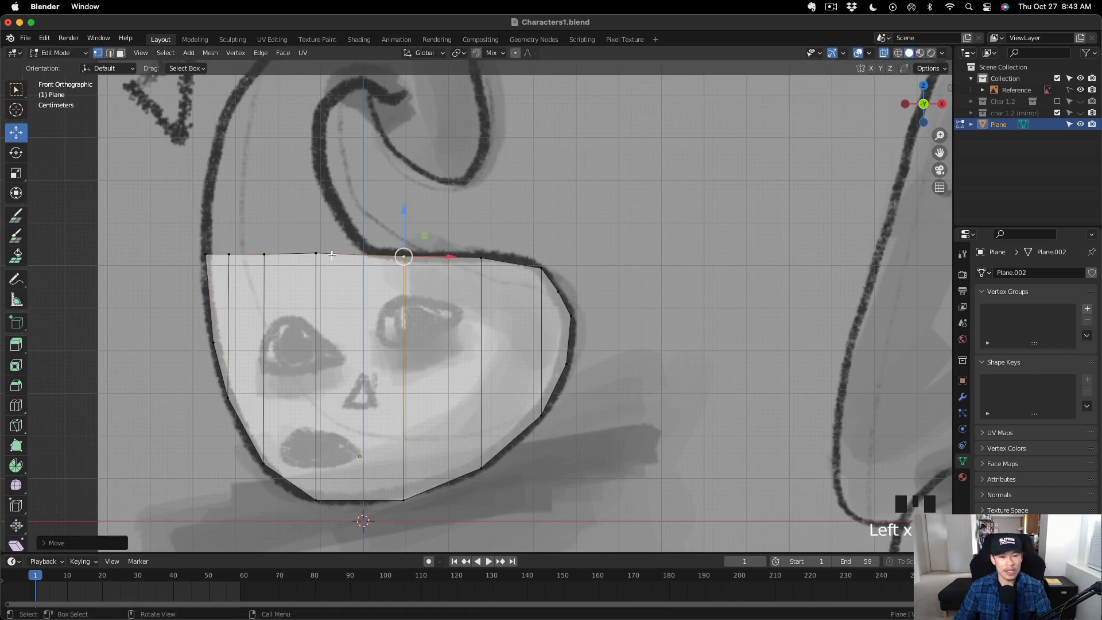
{"action": "left_click", "coordinate": [316, 254]}
{"action": "left_click_drag", "start_coordinate": [316, 253], "coordinate": [315, 256]}
Subdivide the top edge segment between the two middle vertices, above the nose.
{"action": "middle_click_drag", "start_coordinate": [553, 322], "coordinate": [562, 322], "text": "shift"}
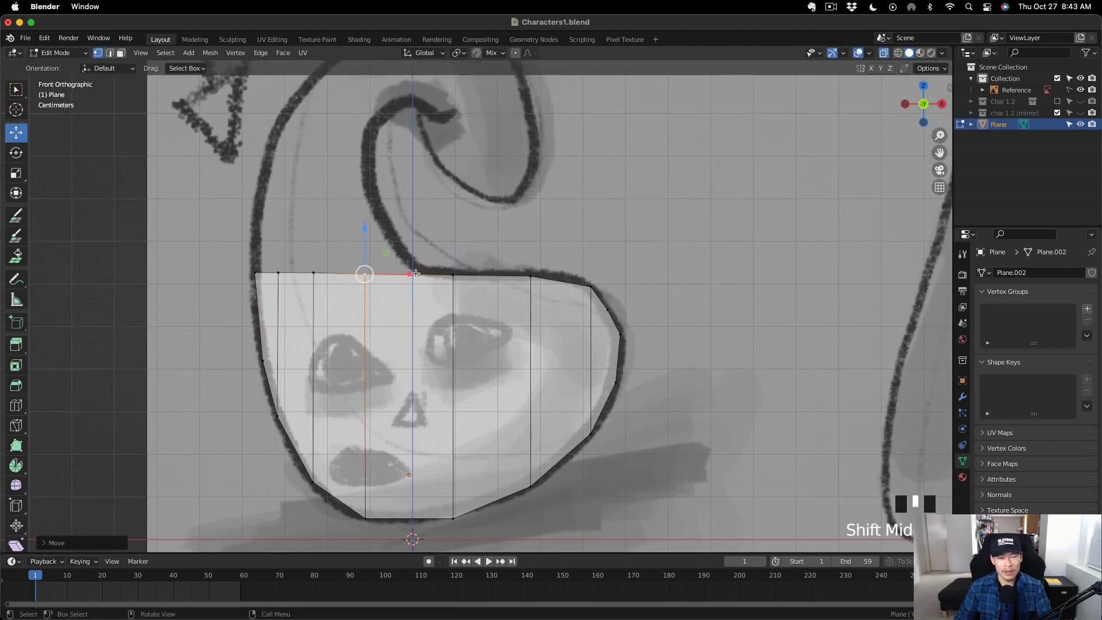
{"action": "left_click", "coordinate": [352, 254]}
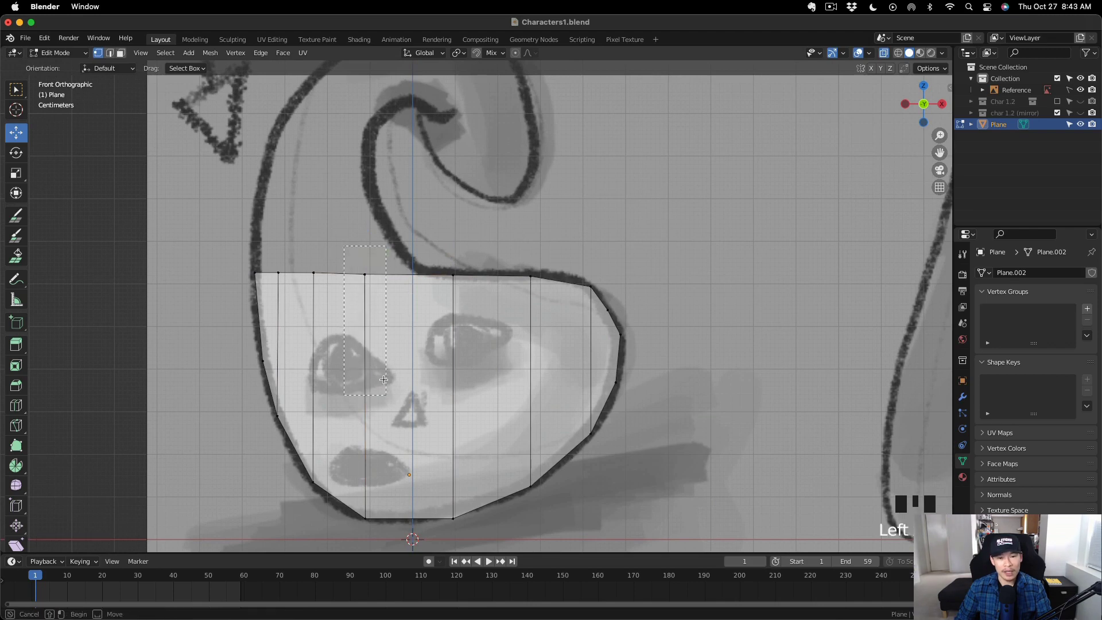
{"action": "left_click_drag", "start_coordinate": [384, 379], "coordinate": [385, 380]}
{"action": "left_click", "coordinate": [454, 275], "text": "shift"}
{"action": "key", "text": "k"}
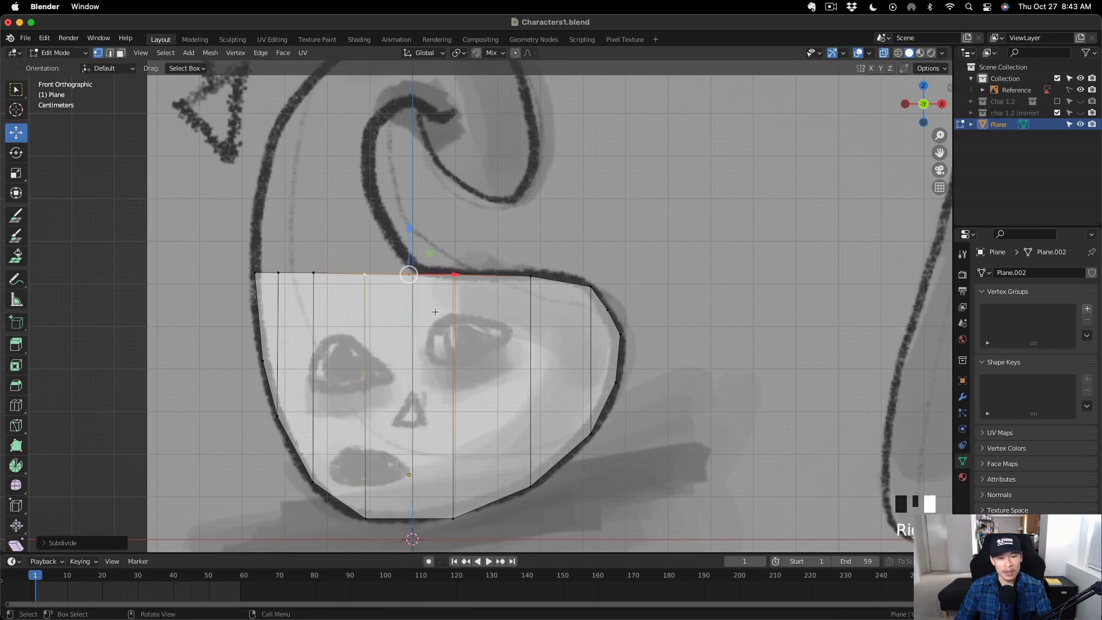
Cut a vertical edge from the new top vertex to the face's bottom edge, and extrude the upper-left vertex row up into the neck.
{"action": "left_click", "coordinate": [410, 517], "text": "shift"}
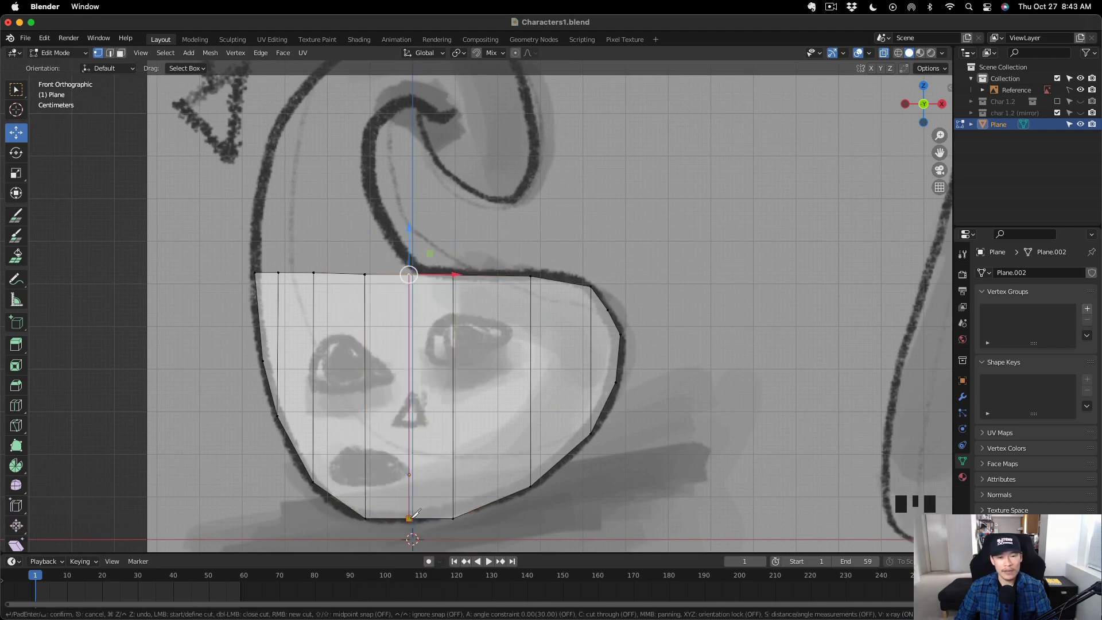
{"action": "key", "text": "Return"}
{"action": "left_click_drag", "start_coordinate": [251, 244], "coordinate": [412, 290]}
{"action": "key", "text": "e"}
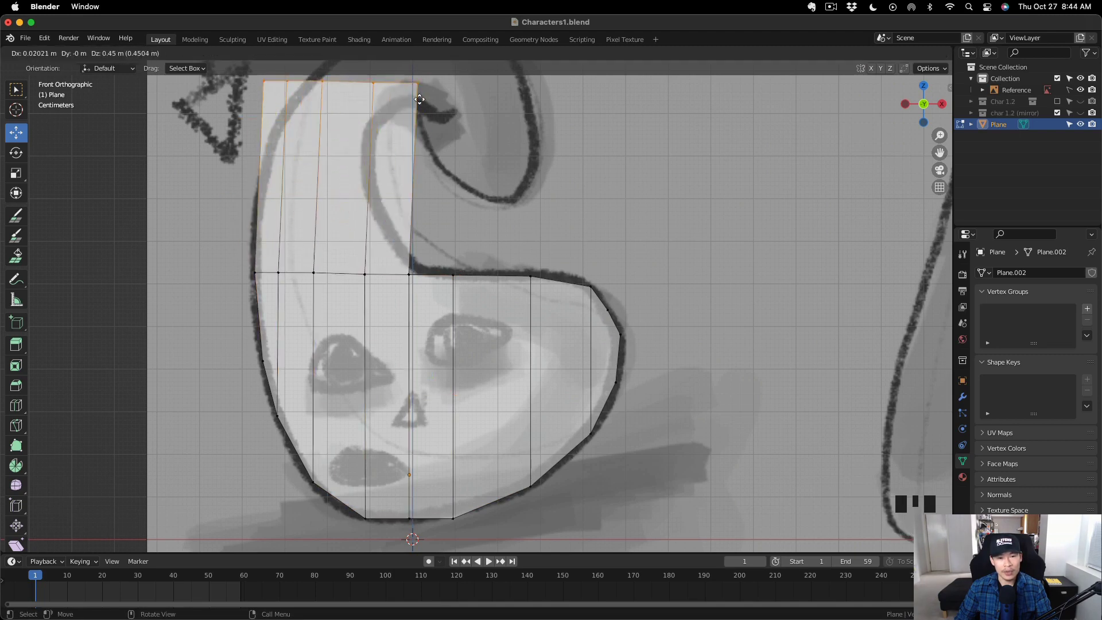
{"action": "left_click", "coordinate": [419, 221]}
Reshape the extruded strip's open side to run along the sketch's inner neck line, above the face's inner corner.
{"action": "left_click", "coordinate": [410, 270]}
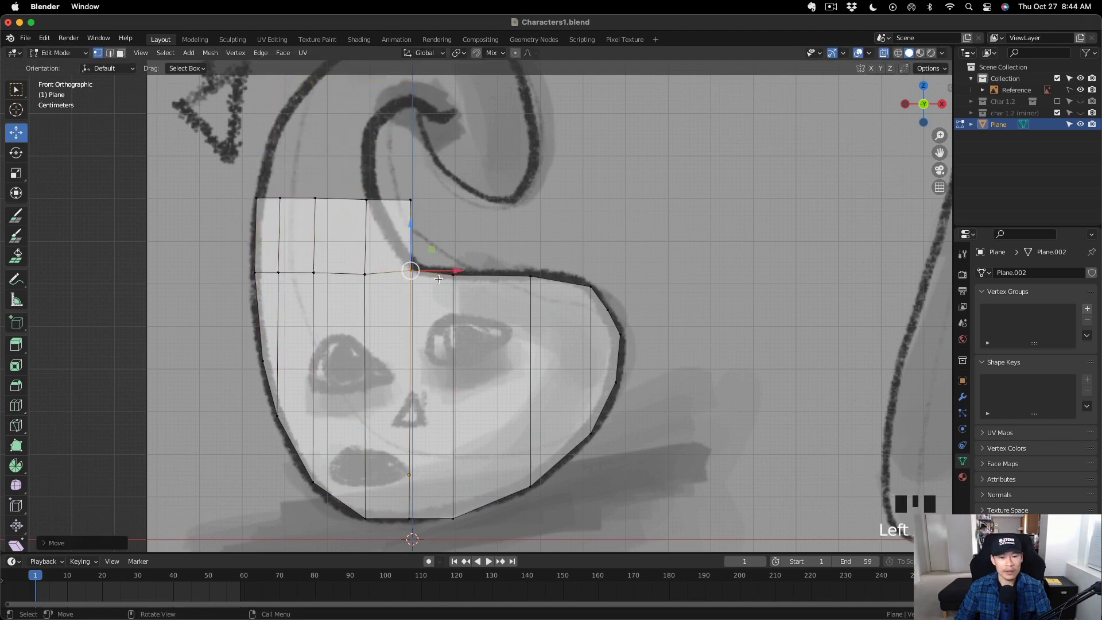
{"action": "key", "text": "super+z"}
{"action": "left_click_drag", "start_coordinate": [439, 279], "coordinate": [246, 253]}
{"action": "left_click_drag", "start_coordinate": [325, 273], "coordinate": [323, 265]}
{"action": "scroll", "coordinate": [387, 243], "scroll_direction": "up", "scroll_amount": 2}
{"action": "left_click", "coordinate": [420, 181]}
{"action": "left_click_drag", "start_coordinate": [421, 180], "coordinate": [383, 225]}
{"action": "key", "text": "super+z"}
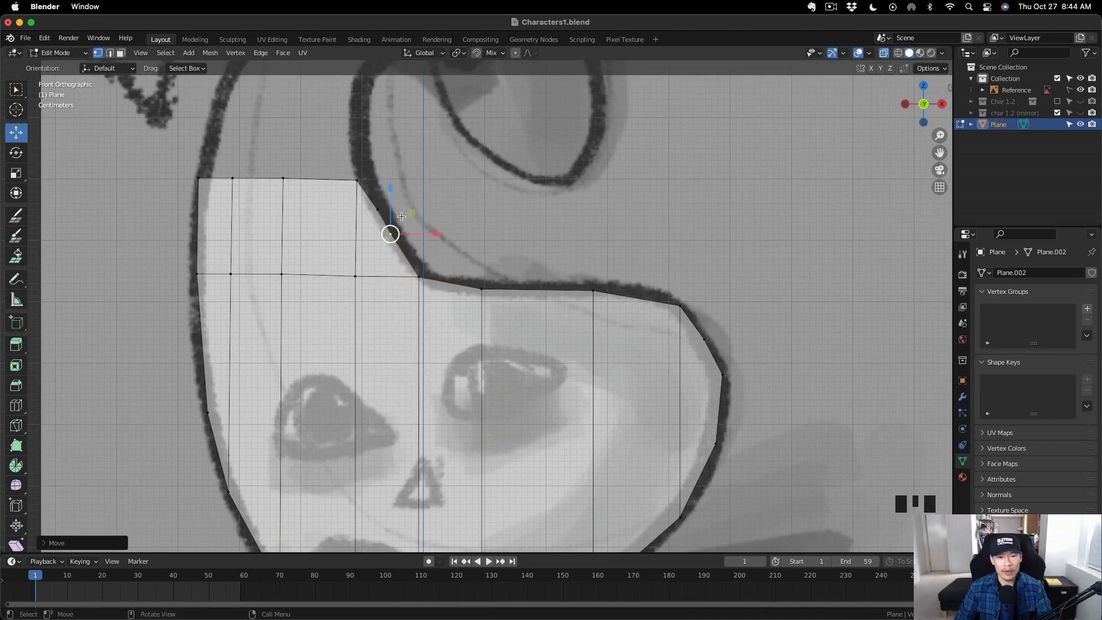
Switch Target Weld on for the plane and off again.
{"action": "key", "text": "Tab"}
{"action": "key", "text": "q"}
{"action": "left_click", "coordinate": [399, 224]}
{"action": "key", "text": "Tab"}
{"action": "key", "text": "Tab"}
{"action": "key", "text": "alt+q"}
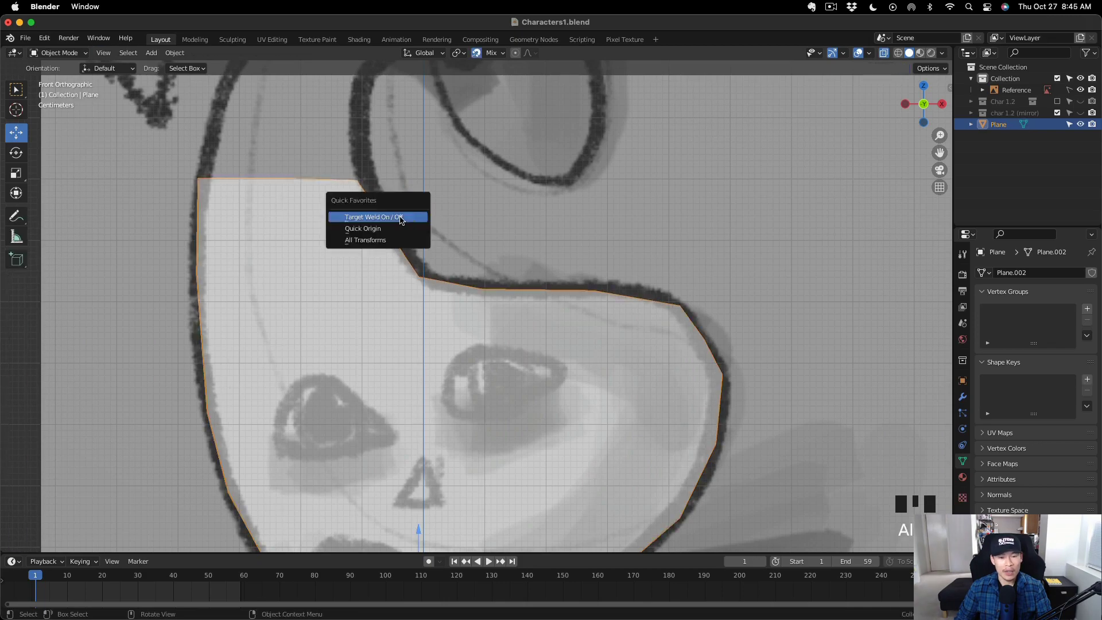
{"action": "left_click", "coordinate": [400, 220]}
Delete the surplus vertex on the neck's inner edge.
{"action": "key", "text": "Tab"}
{"action": "key", "text": "x"}
{"action": "left_click", "coordinate": [372, 284]}
Extrude the neck's top row of vertices about 0.16 m upward, leaning slightly toward the curl.
{"action": "scroll", "coordinate": [428, 258], "scroll_direction": "down", "scroll_amount": 2}
{"action": "left_click", "coordinate": [604, 290]}
{"action": "left_click_drag", "start_coordinate": [603, 290], "coordinate": [600, 291]}
{"action": "middle_click_drag", "start_coordinate": [476, 270], "coordinate": [436, 275], "text": "alt"}
{"action": "left_click_drag", "start_coordinate": [396, 305], "coordinate": [417, 322]}
{"action": "left_click", "coordinate": [416, 322]}
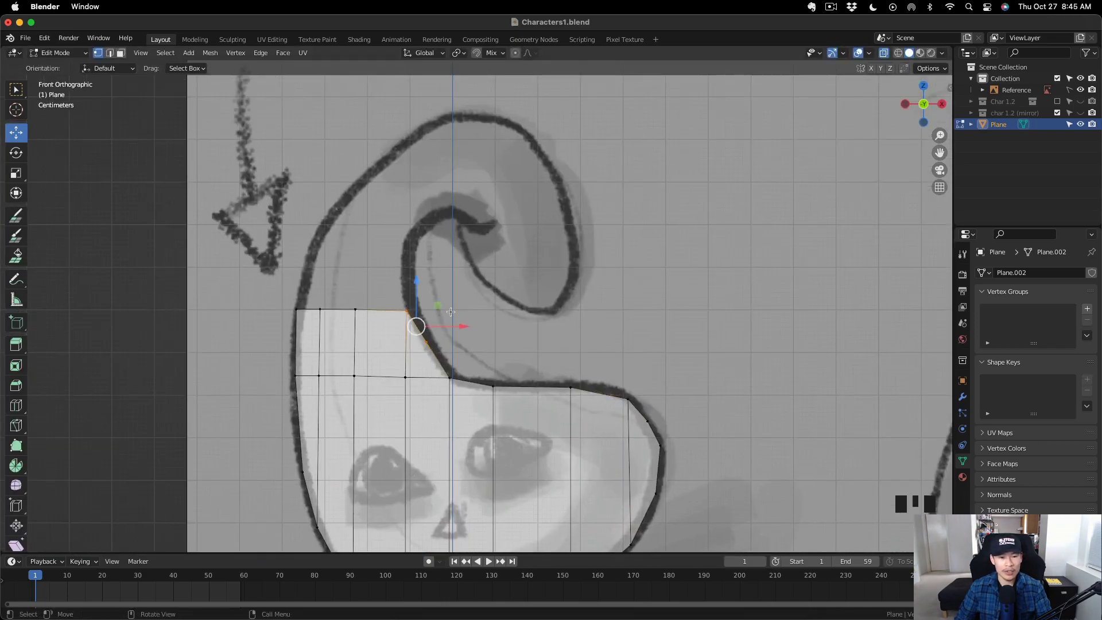
{"action": "key", "text": "g"}
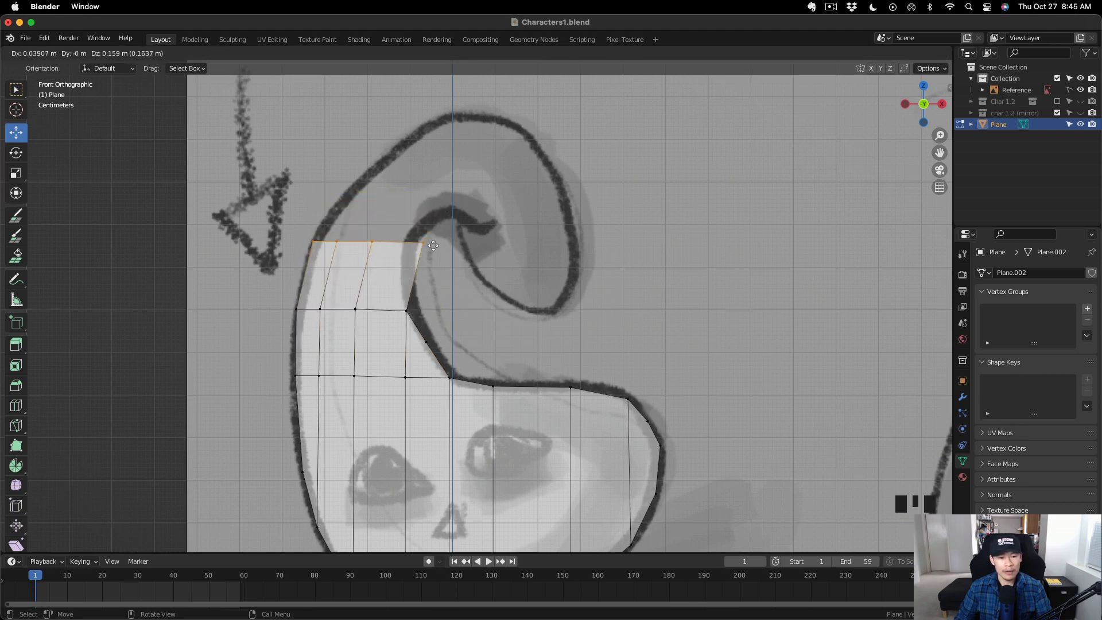
{"action": "left_click", "coordinate": [434, 246]}
Move the two inner corner vertices of the neck onto the sketch's inner line and nudge the neighbouring top-row vertex into alignment.
{"action": "left_click", "coordinate": [423, 245]}
{"action": "key", "text": "g"}
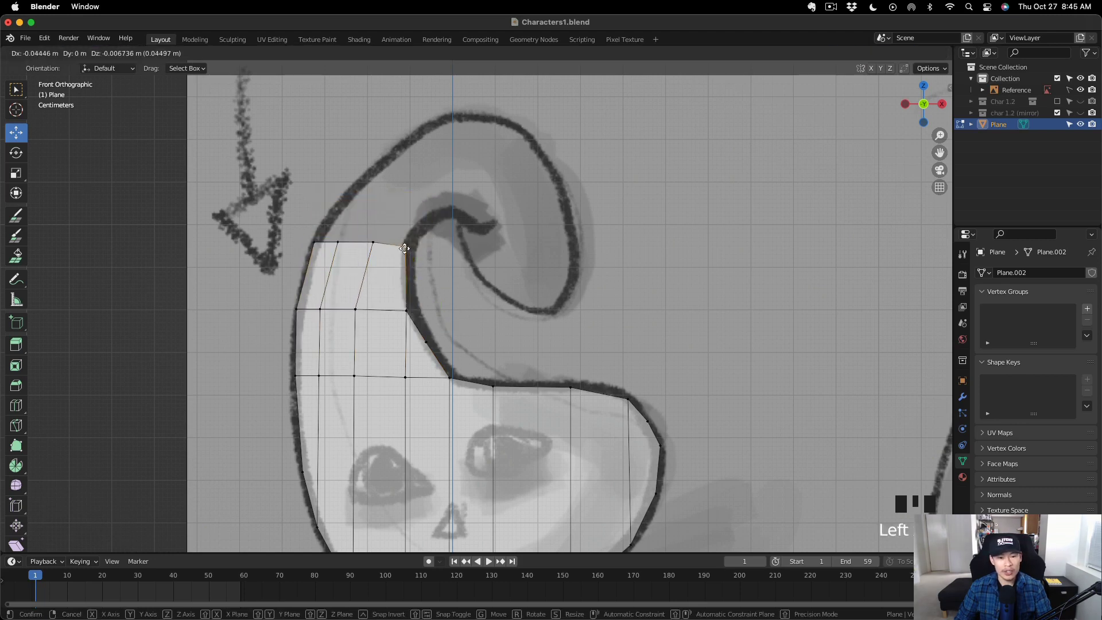
{"action": "left_click", "coordinate": [404, 249]}
{"action": "left_click", "coordinate": [407, 311]}
{"action": "key", "text": "g"}
{"action": "left_click", "coordinate": [411, 309]}
{"action": "left_click", "coordinate": [373, 245]}
{"action": "key", "text": "g"}
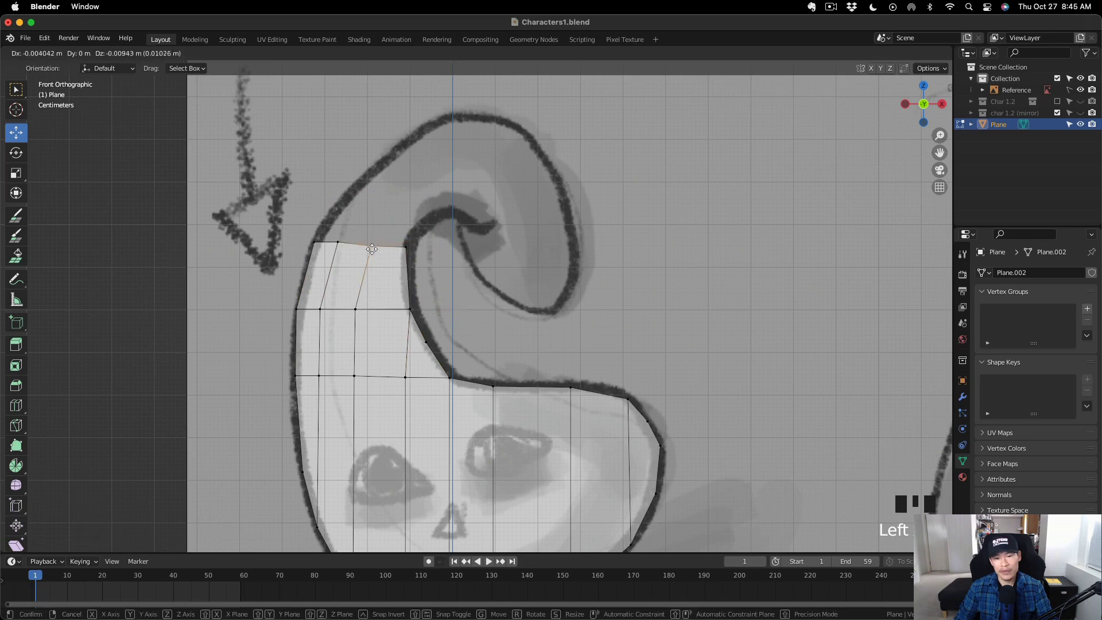
{"action": "left_click", "coordinate": [372, 248]}
Extrude the top row about 0.11 m toward the curl and move its inner corner vertex onto the sketch line.
{"action": "left_click", "coordinate": [385, 245], "text": "alt"}
{"action": "key", "text": "e"}
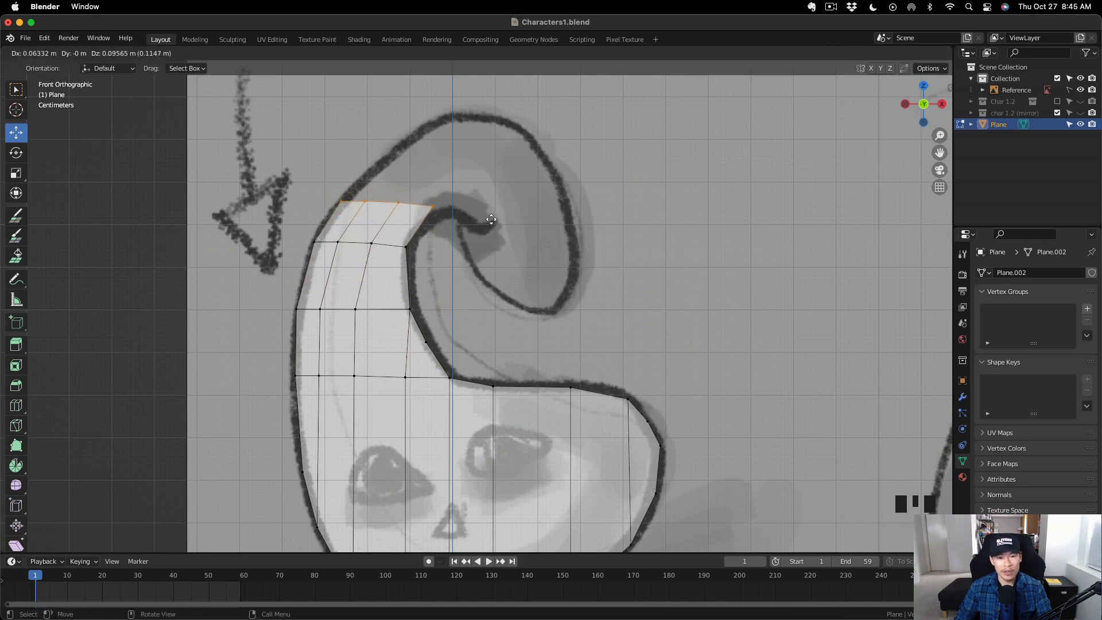
{"action": "left_click", "coordinate": [492, 221]}
{"action": "left_click", "coordinate": [431, 209]}
{"action": "key", "text": "g"}
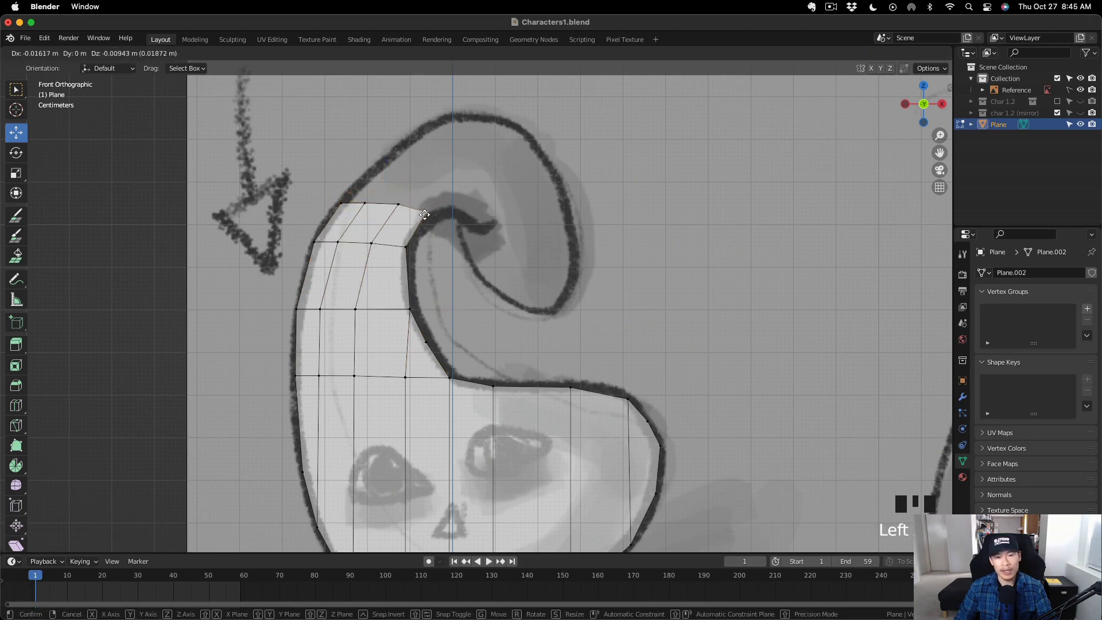
{"action": "left_click", "coordinate": [425, 214]}
Extrude the end row in two segments up to the top of the curl and fit its outer corner vertex to the outline.
{"action": "left_click", "coordinate": [412, 208], "text": "alt"}
{"action": "key", "text": "e"}
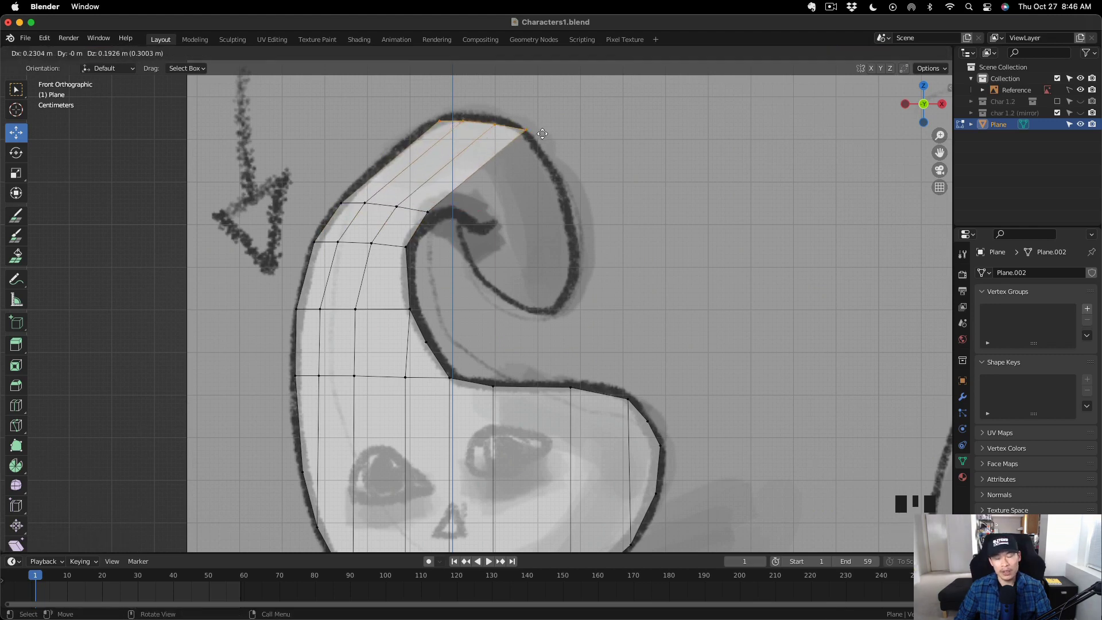
{"action": "left_click", "coordinate": [496, 168]}
{"action": "key", "text": "g"}
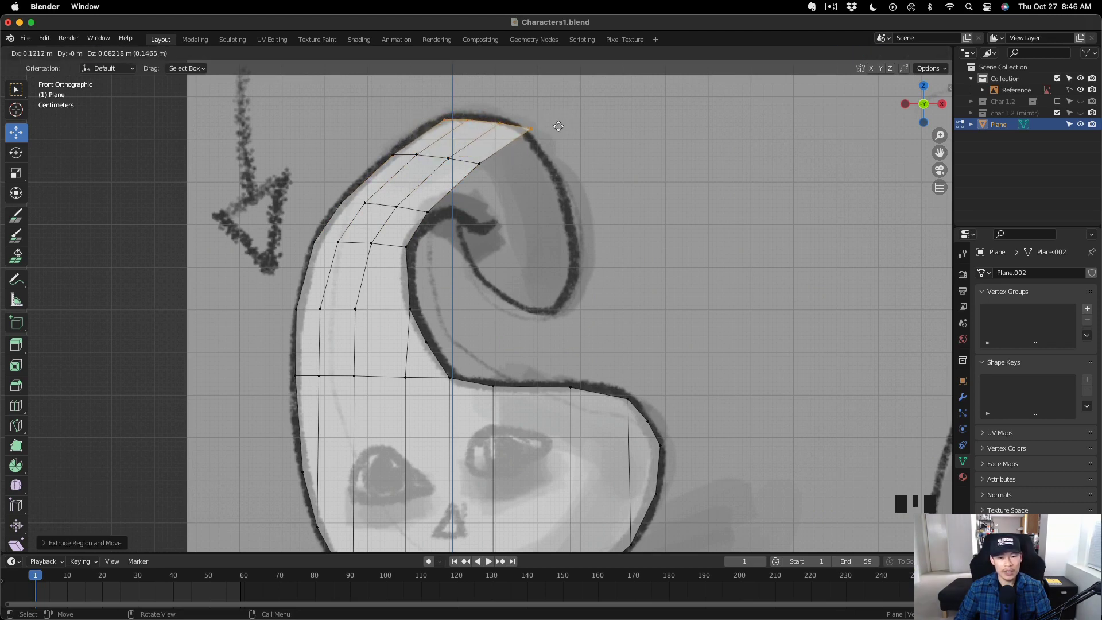
{"action": "left_click_drag", "start_coordinate": [533, 130], "coordinate": [528, 134]}
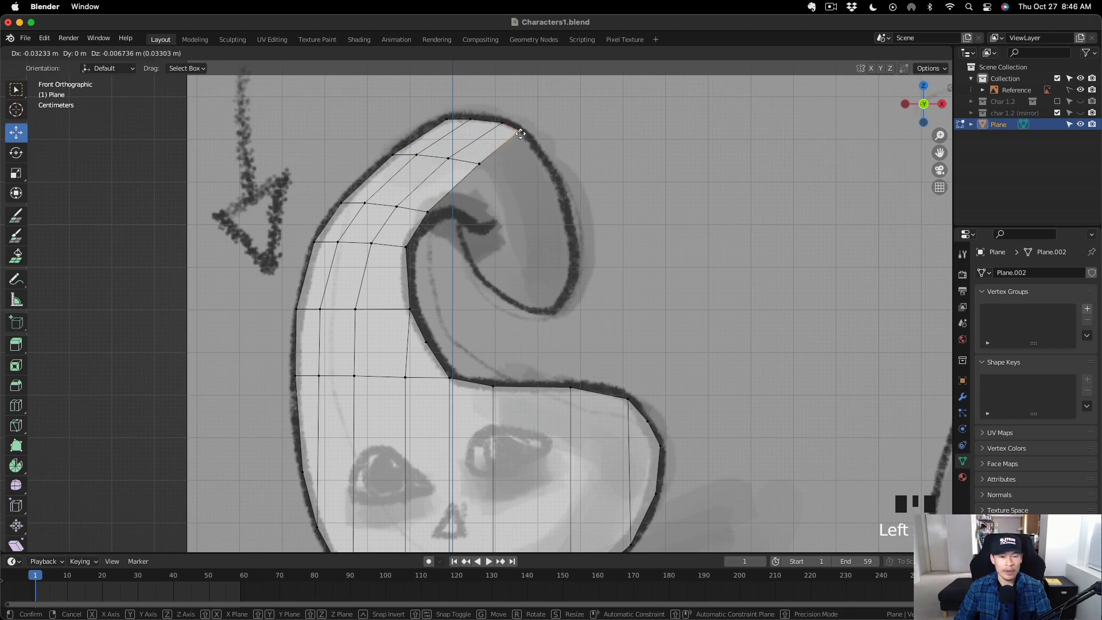
{"action": "left_click", "coordinate": [519, 134]}
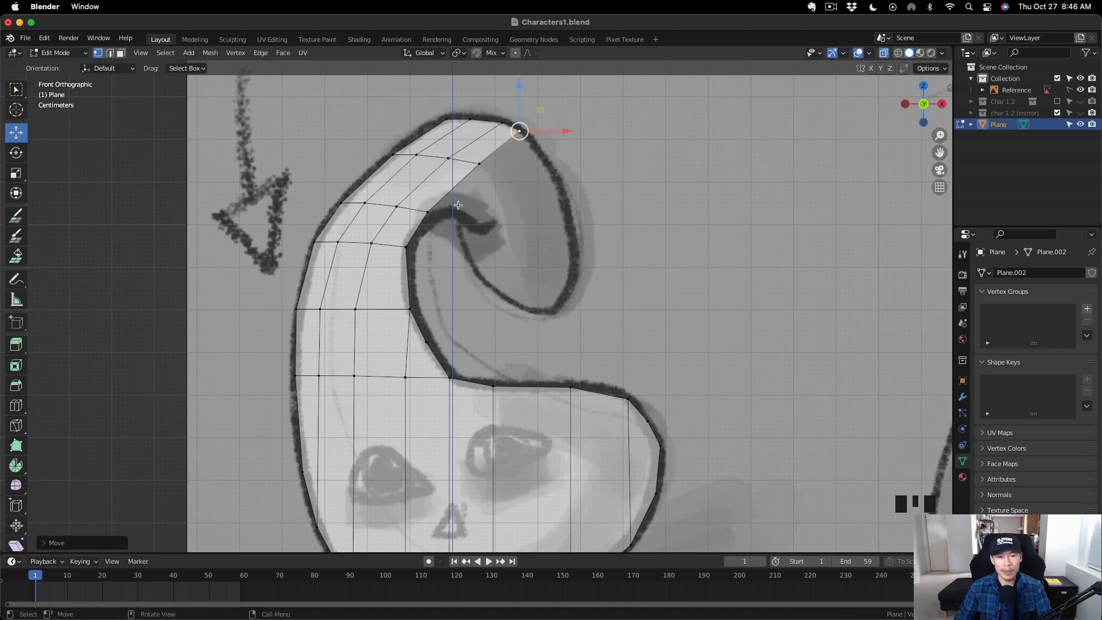
Extrude the vertices along the curl's inner edge about 0.12 m down toward the tip.
{"action": "left_click_drag", "start_coordinate": [488, 182], "coordinate": [494, 166]}
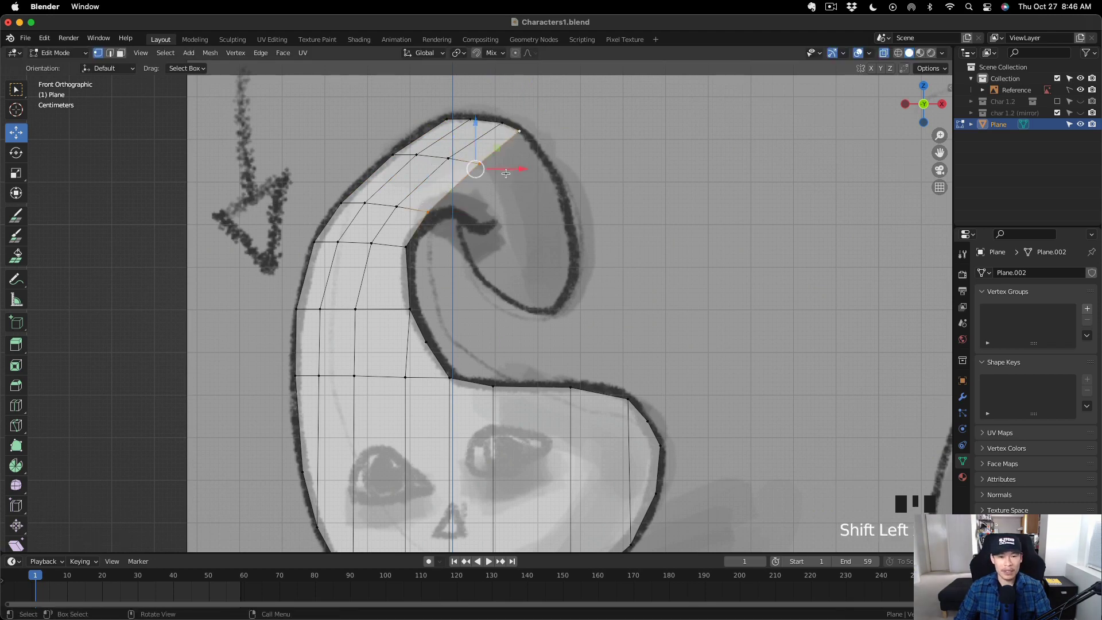
{"action": "key", "text": "e"}
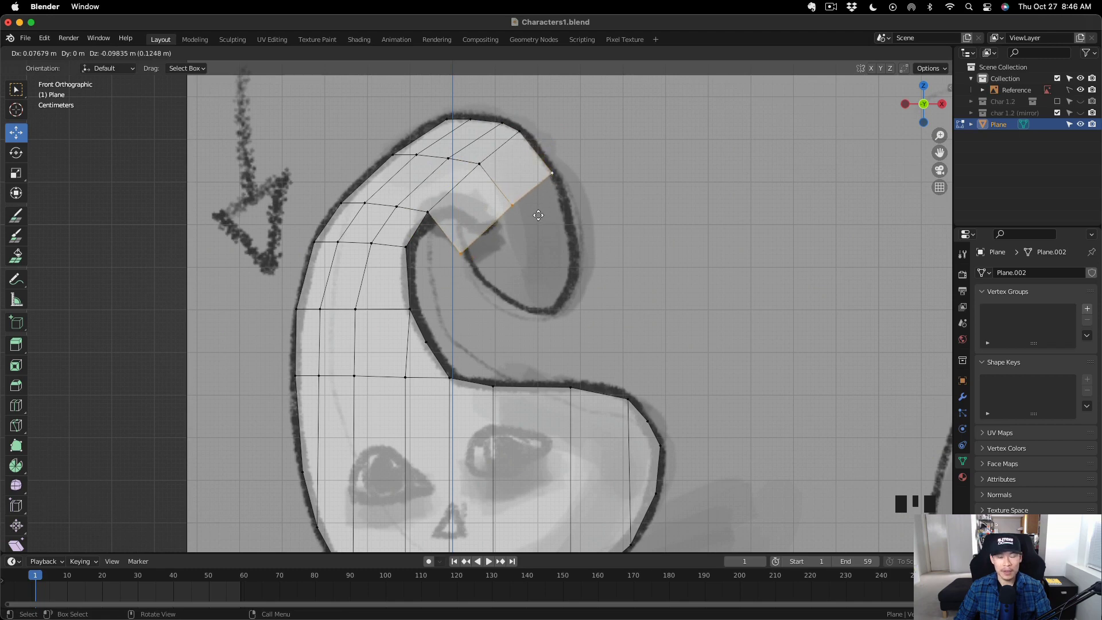
{"action": "left_click", "coordinate": [538, 216]}
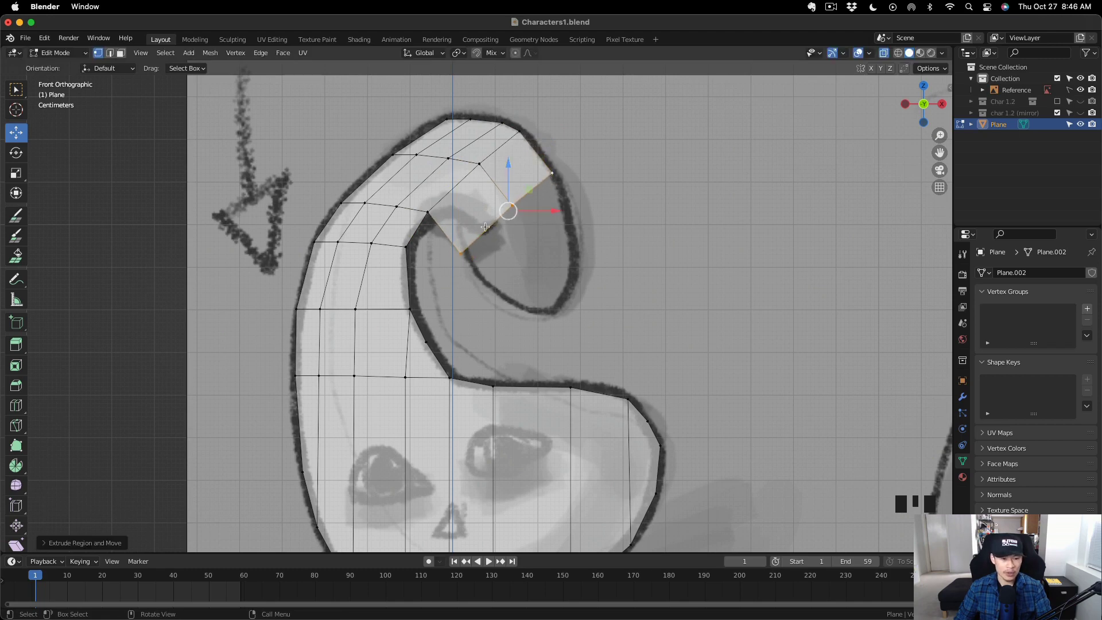
Add a centred loop cut across the curl's bend and move the inner corner vertices onto the sketch's inner line.
{"action": "key", "text": "ctrl+r"}
{"action": "left_click", "coordinate": [457, 208]}
{"action": "right_click", "coordinate": [458, 208]}
{"action": "left_click", "coordinate": [462, 255]}
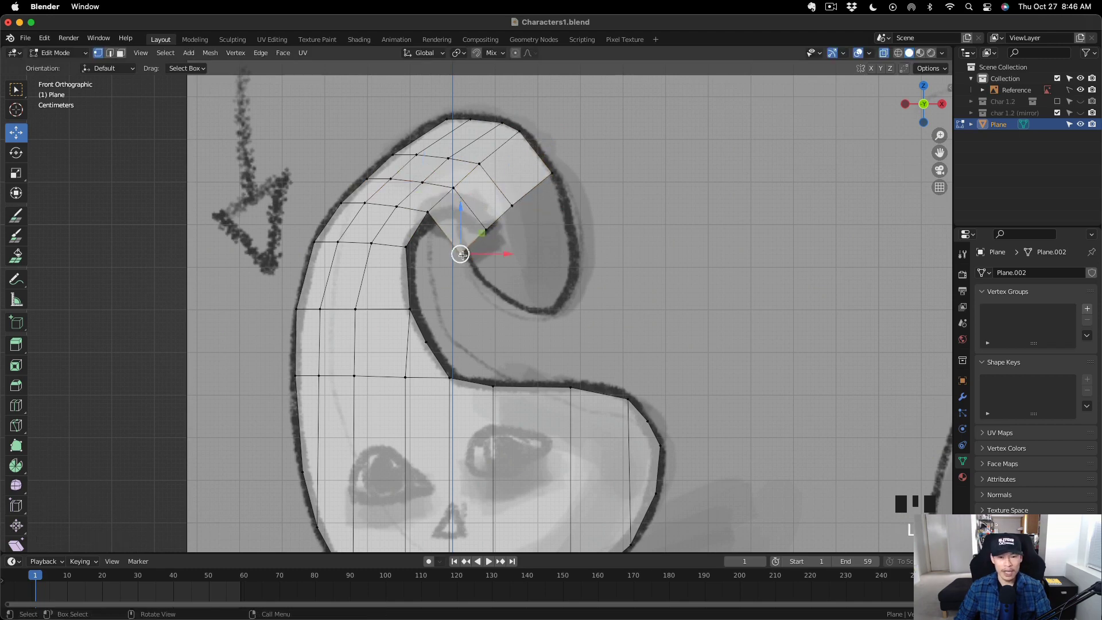
{"action": "left_click_drag", "start_coordinate": [430, 212], "coordinate": [471, 248]}
{"action": "left_click", "coordinate": [441, 212]}
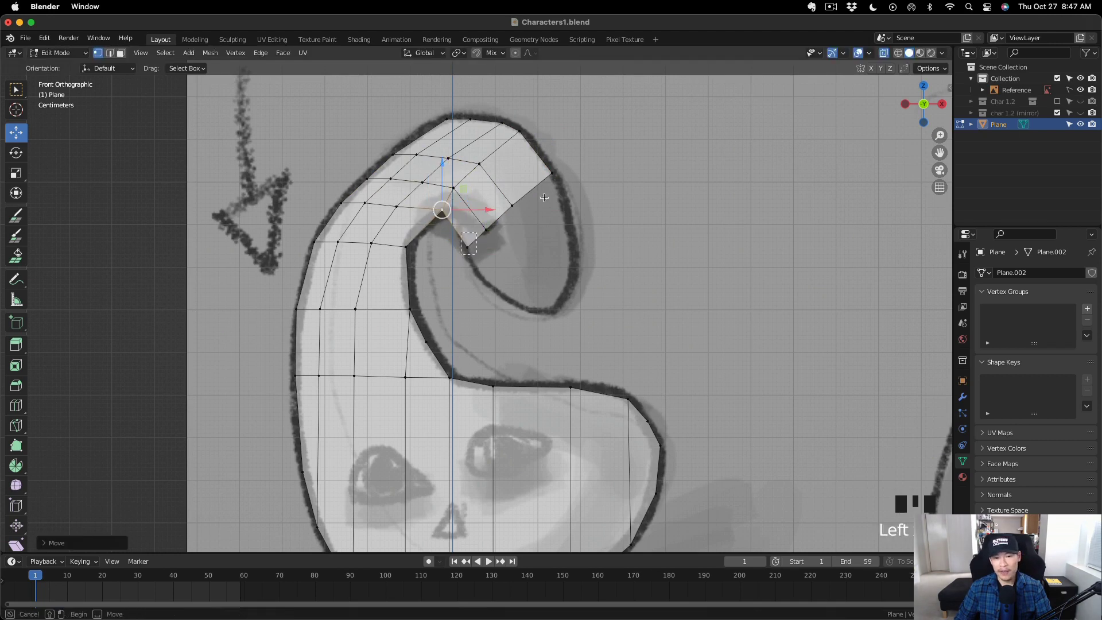
Extrude the curl's open end row about 0.13 m down along the outline toward the tip.
{"action": "left_click", "coordinate": [511, 211], "text": "shift"}
{"action": "key", "text": "g"}
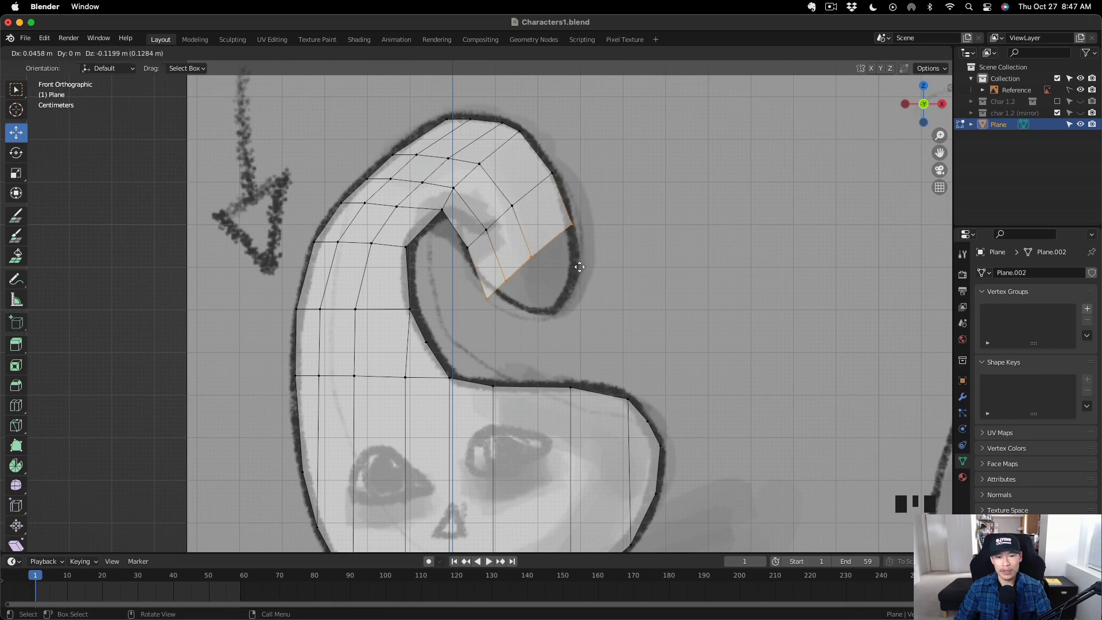
{"action": "left_click", "coordinate": [580, 269]}
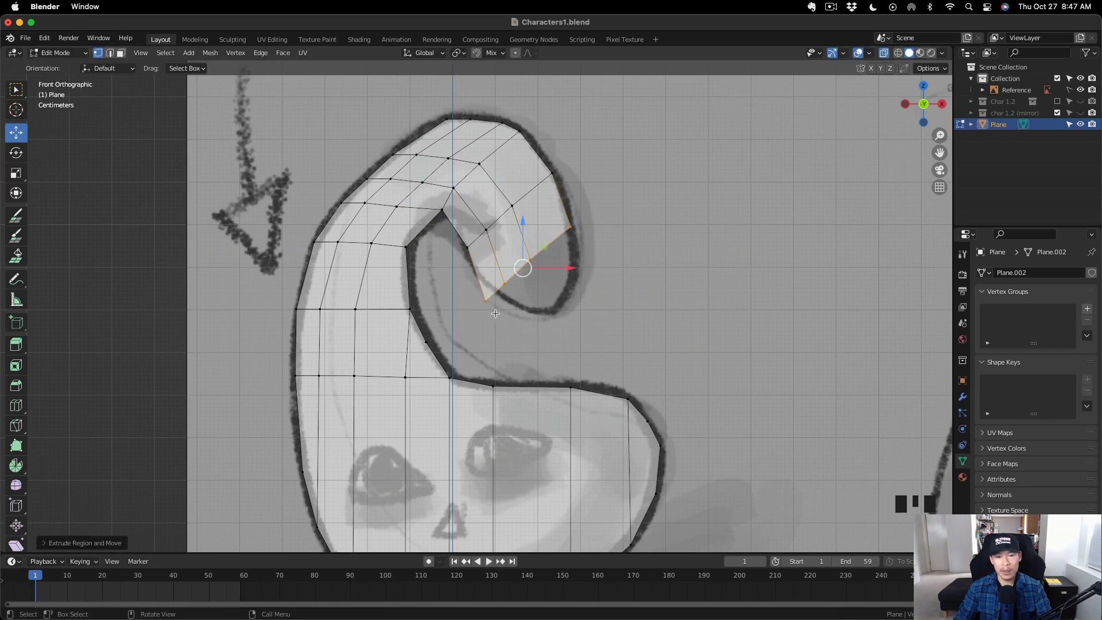
{"action": "left_click", "coordinate": [487, 301]}
{"action": "left_click_drag", "start_coordinate": [487, 301], "coordinate": [514, 275]}
{"action": "key", "text": "ctrl+z"}
Add a loop cut across the curl's hanging section and fit its inner-edge vertices to the sketch line.
{"action": "key", "text": "ctrl+r"}
{"action": "left_click", "coordinate": [523, 239]}
{"action": "left_click", "coordinate": [523, 240]}
{"action": "left_click", "coordinate": [476, 273]}
{"action": "left_click", "coordinate": [486, 301]}
{"action": "left_click", "coordinate": [505, 283]}
{"action": "left_click", "coordinate": [496, 257]}
Reposition the interior and outer vertices of the curl's hanging section to even out the grid.
{"action": "left_click", "coordinate": [531, 260]}
{"action": "left_click", "coordinate": [521, 232]}
{"action": "left_click", "coordinate": [536, 252]}
{"action": "left_click", "coordinate": [511, 280]}
{"action": "left_click", "coordinate": [536, 252]}
{"action": "mouse_move", "coordinate": [536, 252]}
{"action": "left_mouse_down"}
{"action": "mouse_move", "coordinate": [607, 310]}
{"action": "mouse_move", "coordinate": [589, 295]}
{"action": "mouse_move", "coordinate": [581, 322]}
{"action": "mouse_move", "coordinate": [591, 253]}
{"action": "mouse_move", "coordinate": [571, 245]}
{"action": "left_mouse_up"}
Shape the end of the curl to the sketch's rounded tip and nudge the vertex at the curl's inner corner toward the hanging section.
{"action": "scroll", "coordinate": [581, 243], "scroll_direction": "up", "scroll_amount": 1}
{"action": "mouse_move", "coordinate": [495, 324]}
{"action": "left_mouse_down"}
{"action": "mouse_move", "coordinate": [504, 311]}
{"action": "mouse_move", "coordinate": [543, 318]}
{"action": "mouse_move", "coordinate": [558, 301]}
{"action": "left_mouse_up"}
{"action": "left_click_drag", "start_coordinate": [599, 268], "coordinate": [568, 277]}
{"action": "left_click", "coordinate": [511, 346]}
{"action": "left_click_drag", "start_coordinate": [511, 347], "coordinate": [514, 217]}
{"action": "left_click", "coordinate": [470, 259]}
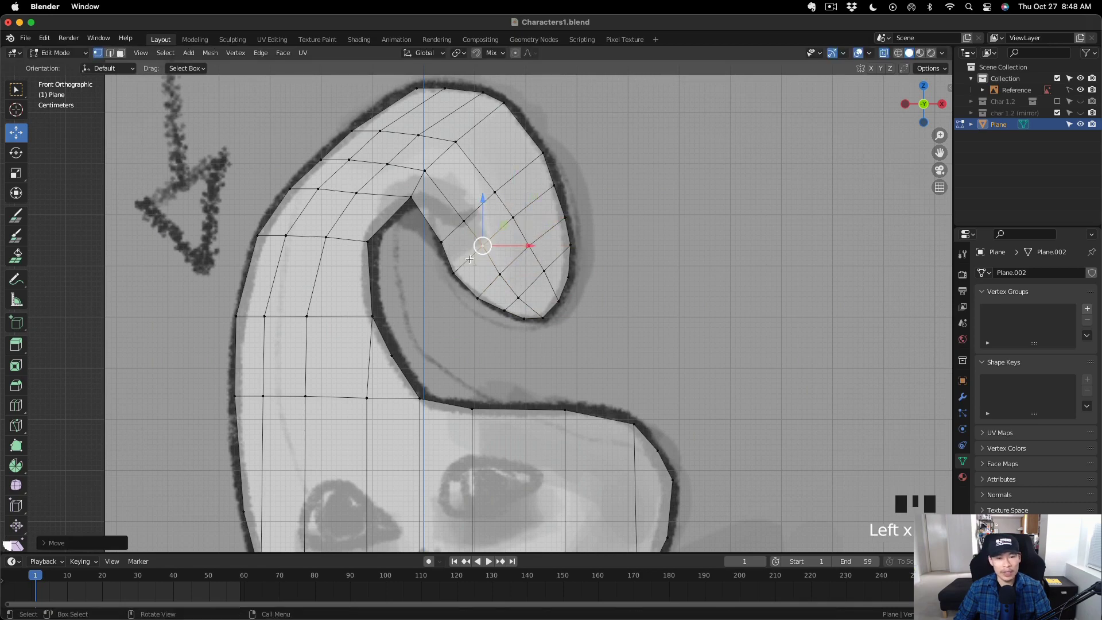
{"action": "left_click_drag", "start_coordinate": [410, 197], "coordinate": [421, 203]}
Try to flatten the horizontal edges running along the top of the face by scaling them to 0.
{"action": "scroll", "coordinate": [602, 413], "scroll_direction": "down", "scroll_amount": 2}
{"action": "middle_click_drag", "start_coordinate": [602, 429], "coordinate": [615, 362], "text": "shift"}
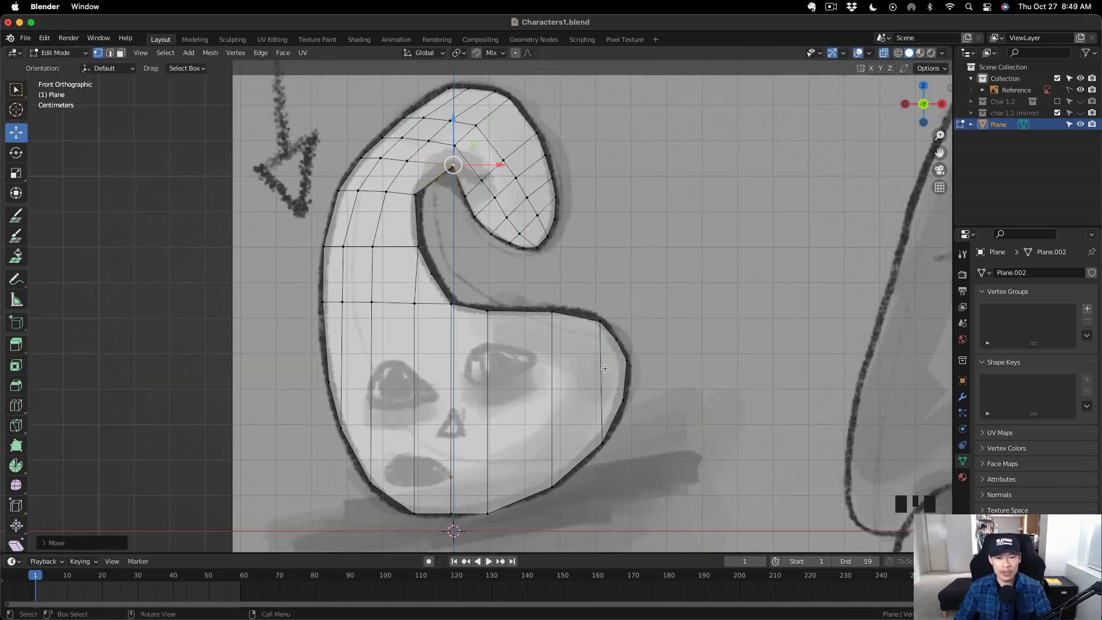
{"action": "key", "text": "2"}
{"action": "double_click", "coordinate": [334, 303]}
{"action": "double_click", "coordinate": [469, 307], "text": "shift"}
{"action": "key", "text": "r"}
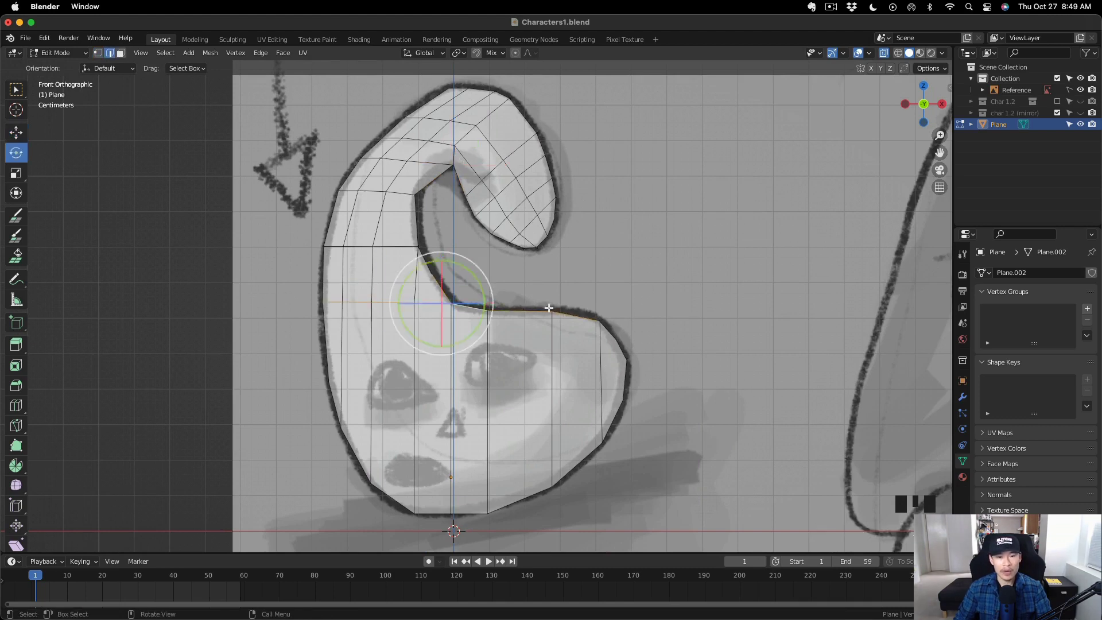
{"action": "key", "text": "s"}
{"action": "key", "text": "x"}
{"action": "key", "text": "0"}
{"action": "key", "text": "z"}
{"action": "key", "text": "Return"}
{"action": "key", "text": "g"}
{"action": "key", "text": "z"}
{"action": "left_click", "coordinate": [480, 305]}
{"action": "key", "text": "ctrl+z"}
{"action": "key", "text": "ctrl+z"}
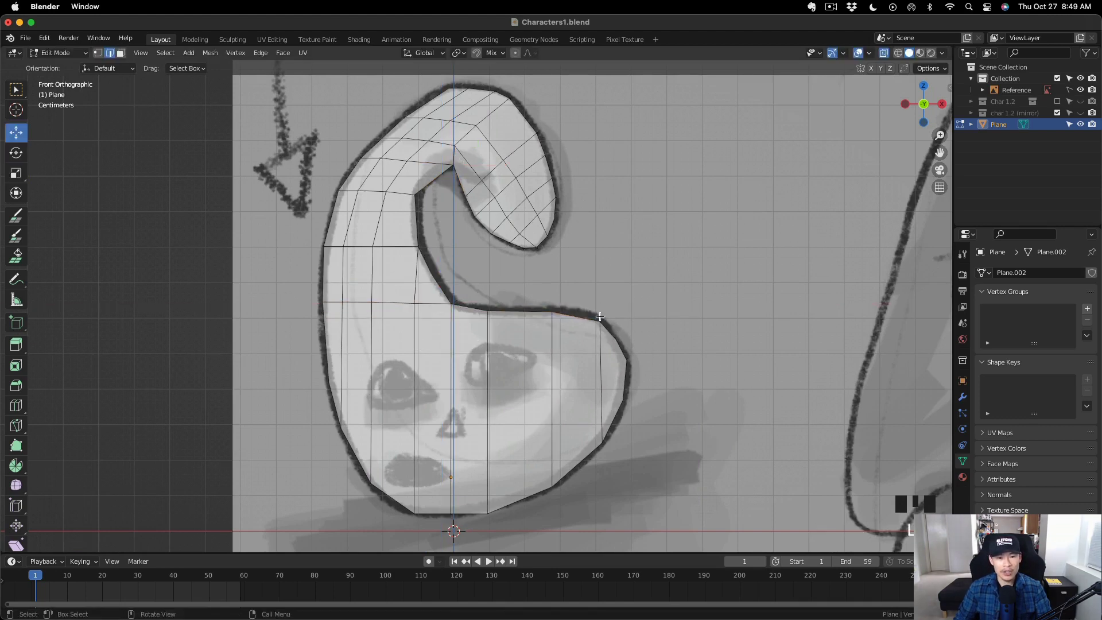
Adjust the vertex on the face's top edge and add vertical loop cuts through two of the wide columns right of the nose.
{"action": "key", "text": "1"}
{"action": "left_click_drag", "start_coordinate": [553, 308], "coordinate": [552, 314]}
{"action": "left_click", "coordinate": [601, 322]}
{"action": "key", "text": "ctrl+r"}
{"action": "double_click", "coordinate": [576, 319]}
{"action": "key", "text": "ctrl+r"}
{"action": "double_click", "coordinate": [519, 313]}
Align the face's top row by adjusting its right-hand vertices and lowering the vertices across the base of the neck.
{"action": "left_click_drag", "start_coordinate": [576, 276], "coordinate": [576, 273]}
{"action": "left_click_drag", "start_coordinate": [553, 267], "coordinate": [453, 274]}
{"action": "left_click_drag", "start_coordinate": [310, 290], "coordinate": [424, 316]}
{"action": "left_click_drag", "start_coordinate": [363, 260], "coordinate": [363, 267]}
Shift the two vertical edge columns through the left eye area and the neck slightly right to even their spacing.
{"action": "left_click", "coordinate": [415, 310]}
{"action": "left_click_drag", "start_coordinate": [461, 310], "coordinate": [465, 310]}
{"action": "left_click", "coordinate": [415, 513]}
{"action": "left_click_drag", "start_coordinate": [359, 293], "coordinate": [390, 494]}
{"action": "left_click_drag", "start_coordinate": [419, 397], "coordinate": [426, 407]}
{"action": "left_click", "coordinate": [372, 247]}
{"action": "left_click_drag", "start_coordinate": [416, 247], "coordinate": [422, 247]}
Move the vertices along the face's lower-left and left edge onto the sketch outline.
{"action": "left_click", "coordinate": [341, 428]}
{"action": "left_click_drag", "start_coordinate": [341, 428], "coordinate": [378, 448]}
{"action": "left_click", "coordinate": [379, 483]}
{"action": "left_click", "coordinate": [329, 382]}
{"action": "left_click_drag", "start_coordinate": [369, 387], "coordinate": [365, 388]}
{"action": "left_click", "coordinate": [323, 309]}
{"action": "left_click_drag", "start_coordinate": [360, 309], "coordinate": [360, 315]}
Try a horizontal loop cut across the neck just above the face.
{"action": "key", "text": "ctrl+r"}
{"action": "left_click", "coordinate": [409, 281]}
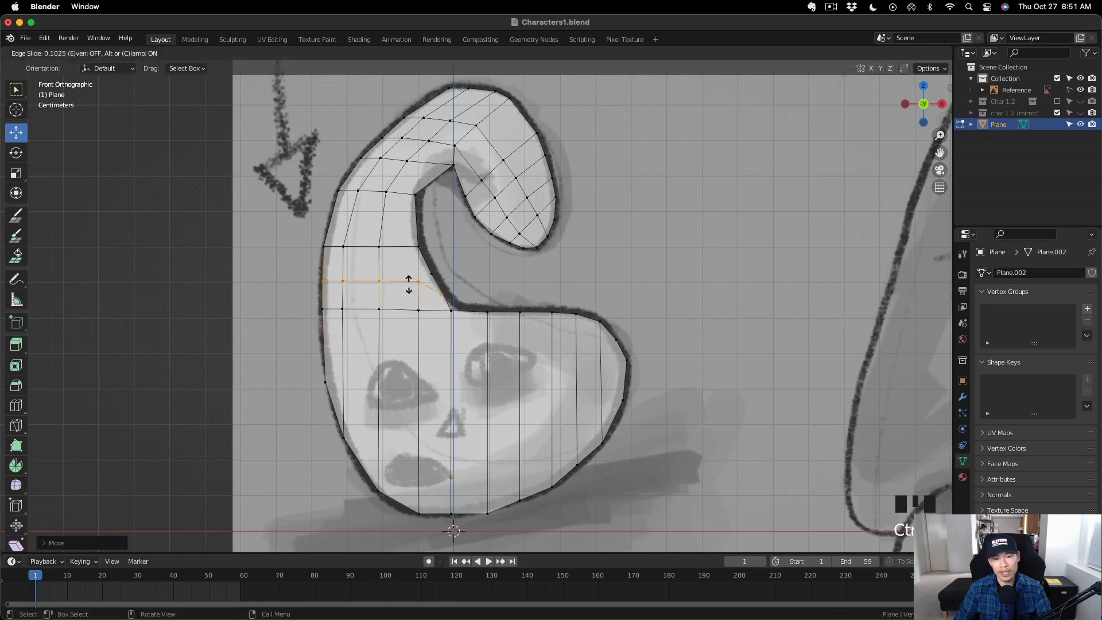
{"action": "right_click", "coordinate": [409, 283]}
{"action": "key", "text": "ctrl+z"}
Dissolve the stray vertex on the neck's inner edge above the face's corner.
{"action": "left_click", "coordinate": [432, 274]}
{"action": "key", "text": "ctrl+x"}
{"action": "key", "text": "KP_1"}
{"action": "key", "text": "ctrl+r"}
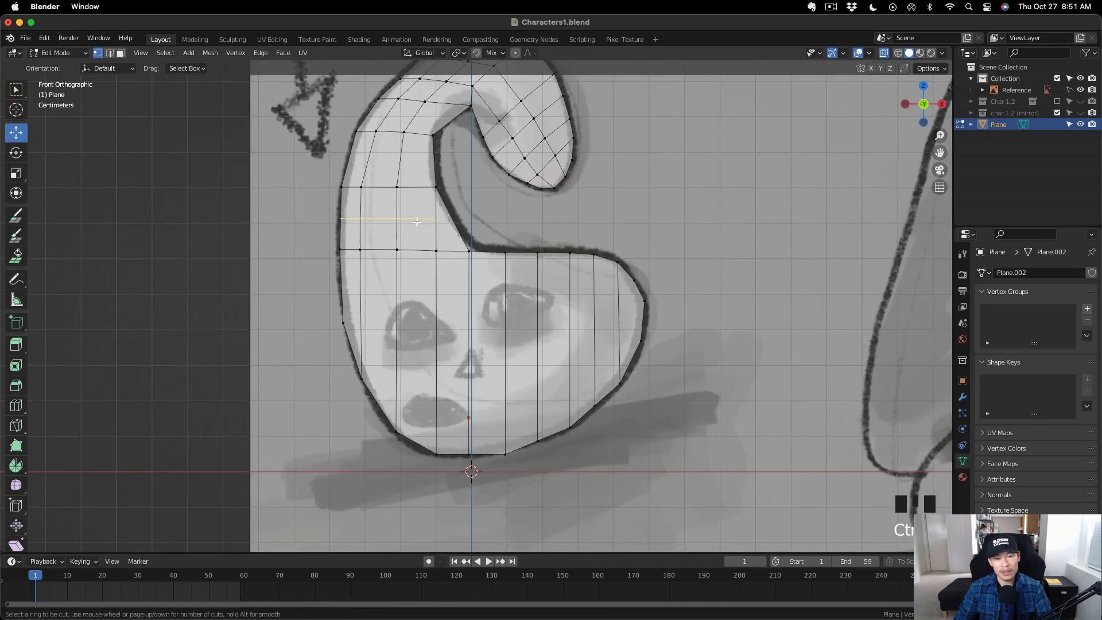
{"action": "key", "text": "Escape"}
{"action": "middle_click_drag", "start_coordinate": [417, 222], "coordinate": [390, 296], "text": "shift"}
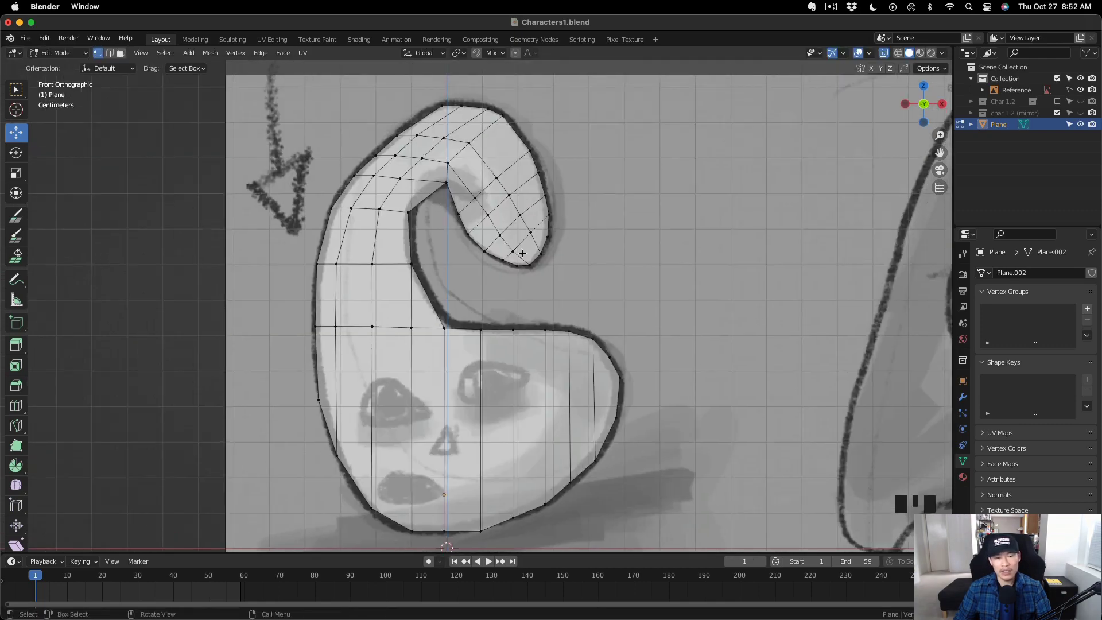
Scale the edge rows through the lower part of the neck's bend flat along Z.
{"action": "scroll", "coordinate": [391, 296], "scroll_direction": "up", "scroll_amount": 1}
{"action": "key", "text": "2"}
{"action": "left_click", "coordinate": [372, 205], "text": "alt"}
{"action": "key", "text": "shift+space"}
{"action": "key", "text": "s"}
{"action": "left_click_drag", "start_coordinate": [384, 189], "coordinate": [396, 143]}
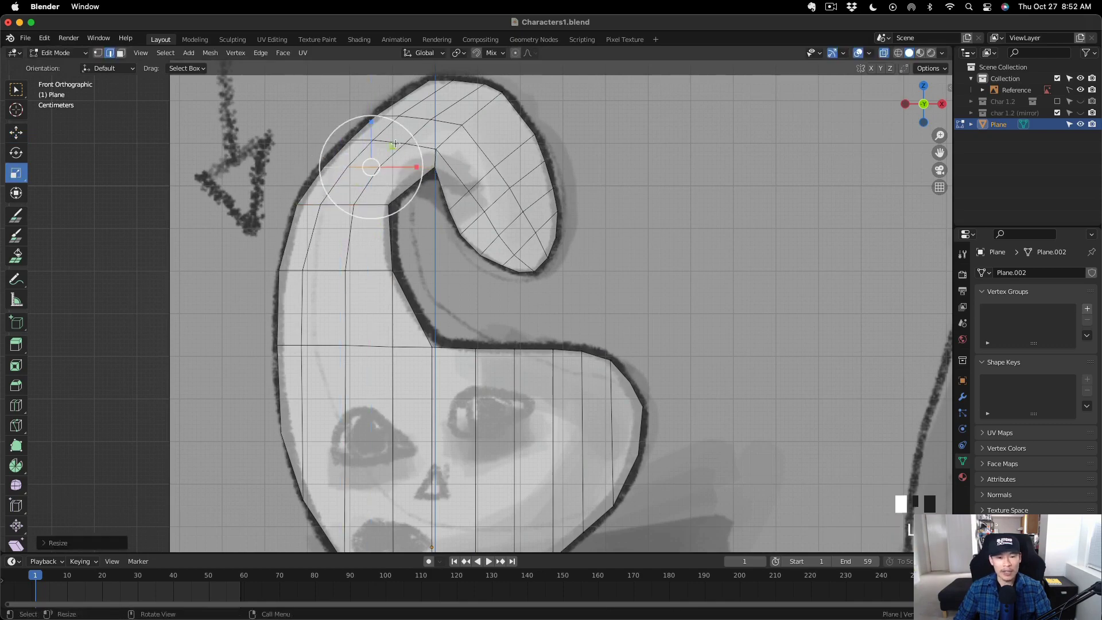
Flatten the next edge row near the top of the curl by scaling it to 0 on Z.
{"action": "key", "text": "shift+space"}
{"action": "key", "text": "g"}
{"action": "key", "text": "1"}
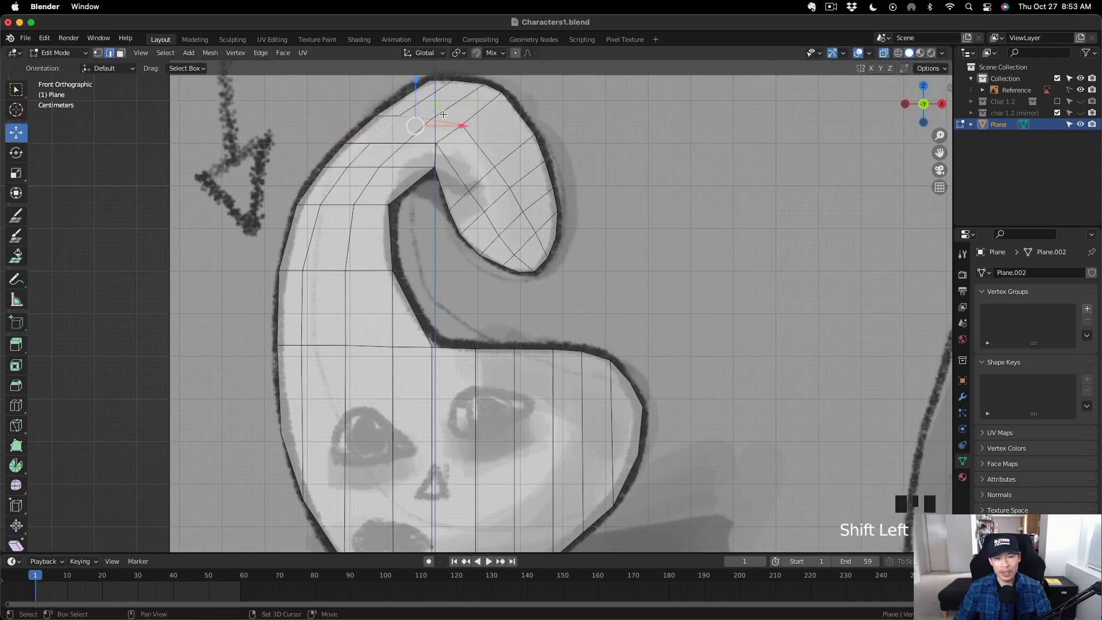
{"action": "left_click", "coordinate": [443, 114], "text": "shift"}
{"action": "key", "text": "s"}
{"action": "key", "text": "z"}
{"action": "key", "text": "0"}
{"action": "key", "text": "Return"}
Level the topmost edges of the curl along Z and return to the Move tool.
{"action": "key", "text": "1"}
{"action": "middle_click_drag", "start_coordinate": [458, 105], "coordinate": [416, 167], "text": "shift"}
{"action": "left_click", "coordinate": [389, 141]}
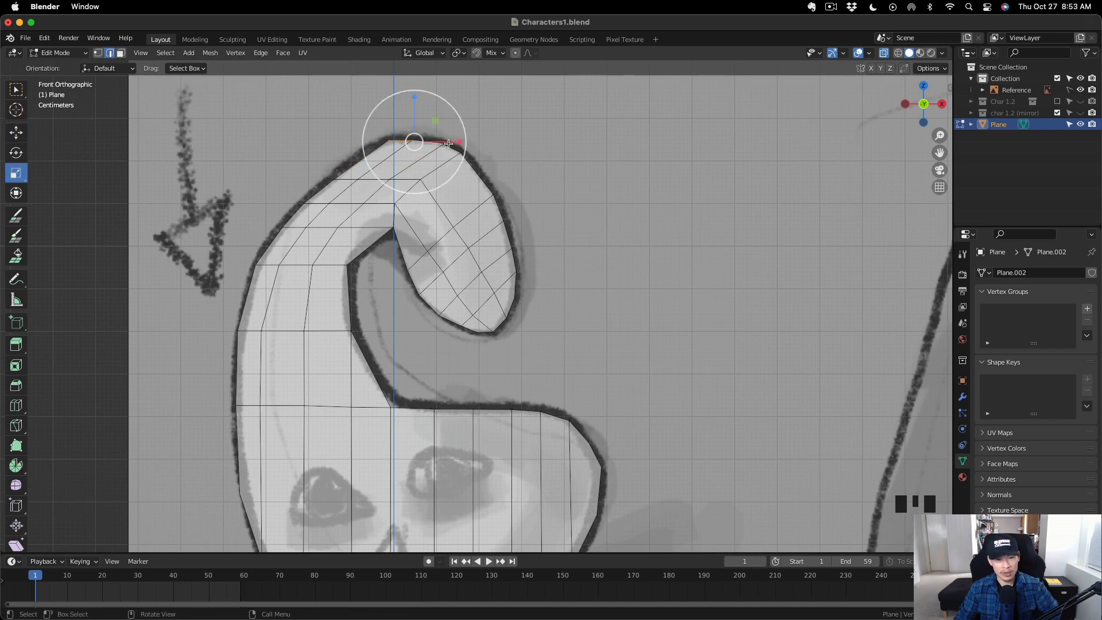
{"action": "key", "text": "shift+space"}
{"action": "key", "text": "g"}
{"action": "key", "text": "1"}
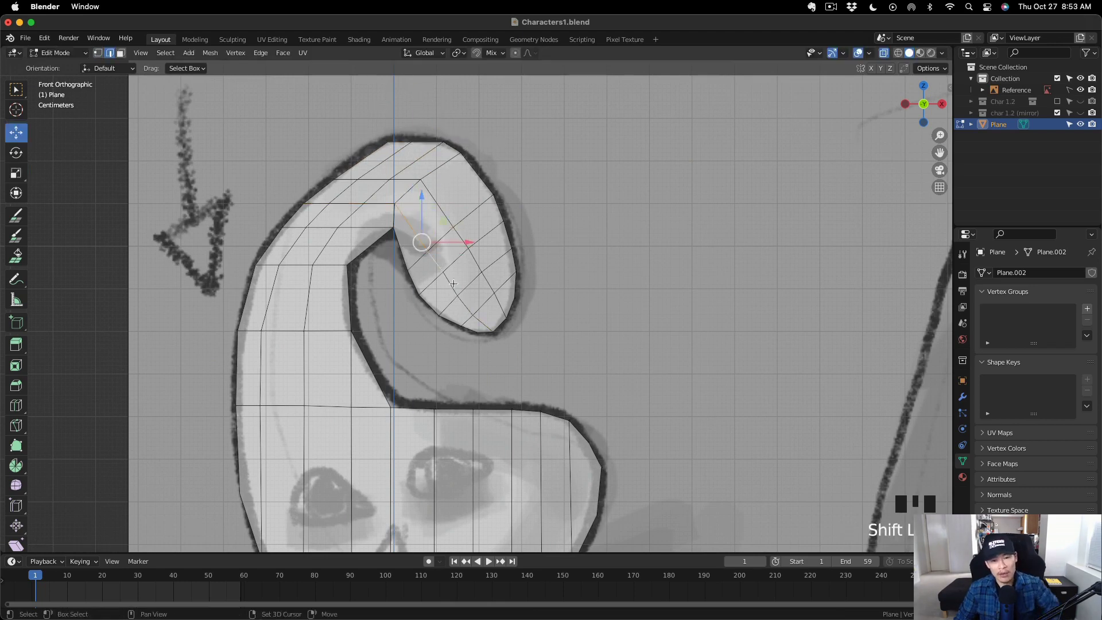
Scale the row of edges running toward the curl's tip along Z.
{"action": "left_click", "coordinate": [454, 284], "text": "shift"}
{"action": "left_click", "coordinate": [466, 305], "text": "shift"}
{"action": "left_click", "coordinate": [483, 323], "text": "shift"}
{"action": "key", "text": "s"}
{"action": "key", "text": "z"}
{"action": "key", "text": "Return"}
Adjust the vertices inside the curl's tip with the Move tool and return to Object Mode.
{"action": "key", "text": "shift+space"}
{"action": "key", "text": "g"}
{"action": "key", "text": "1"}
{"action": "left_click_drag", "start_coordinate": [458, 296], "coordinate": [476, 313]}
{"action": "left_click", "coordinate": [444, 270]}
{"action": "key", "text": "Tab"}
{"action": "scroll", "coordinate": [622, 338], "scroll_direction": "down", "scroll_amount": 3}
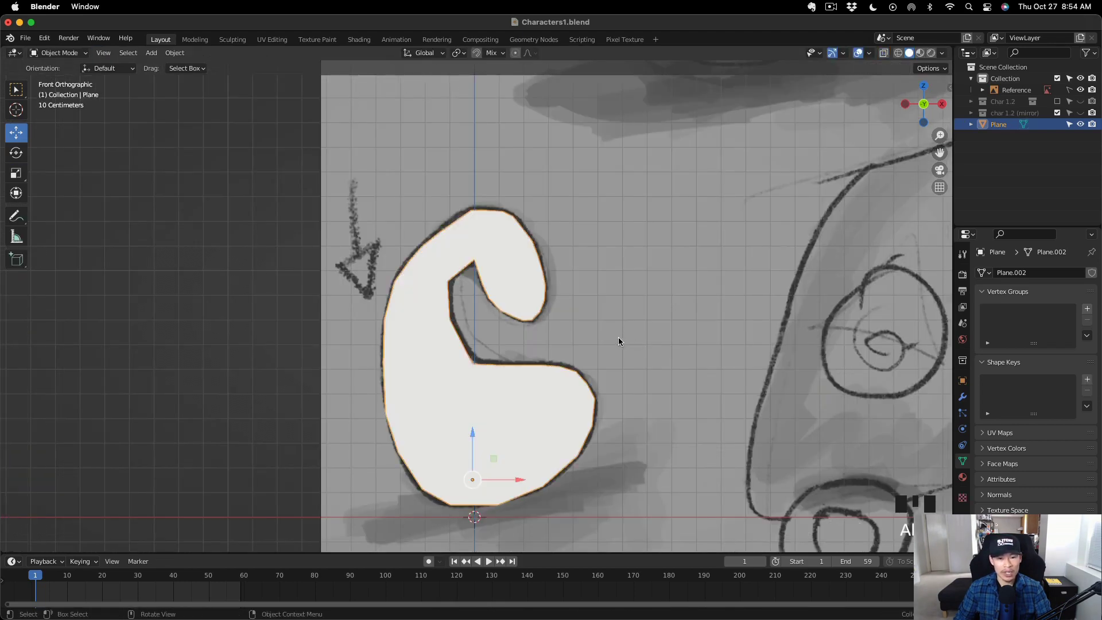
Set the viewport shading to Studio lighting with Material color.
{"action": "left_click", "coordinate": [942, 54]}
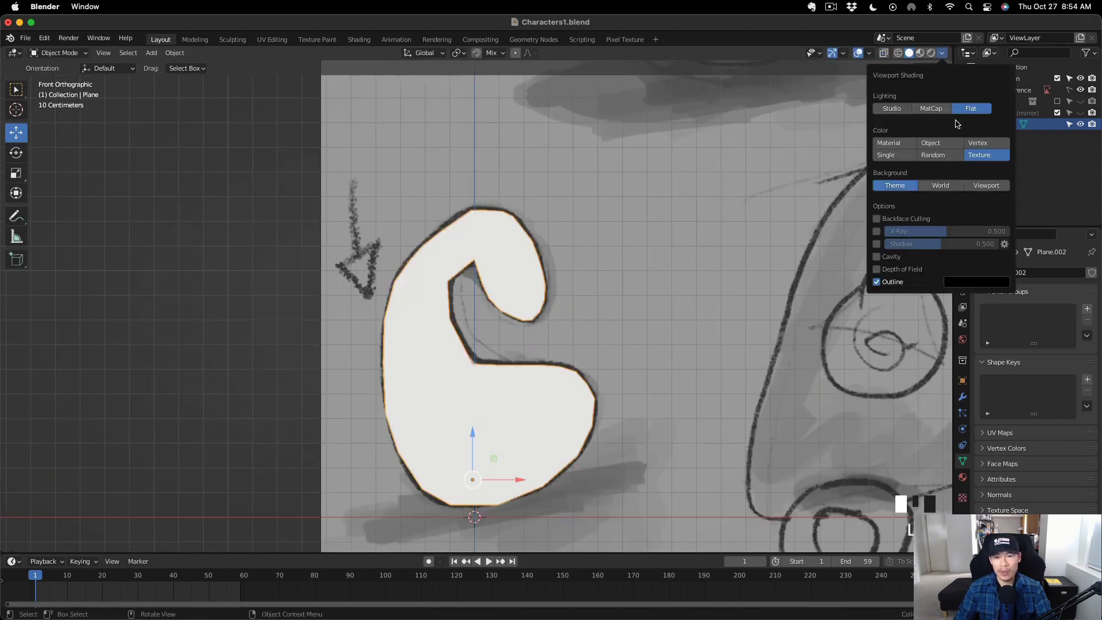
{"action": "left_click", "coordinate": [891, 109]}
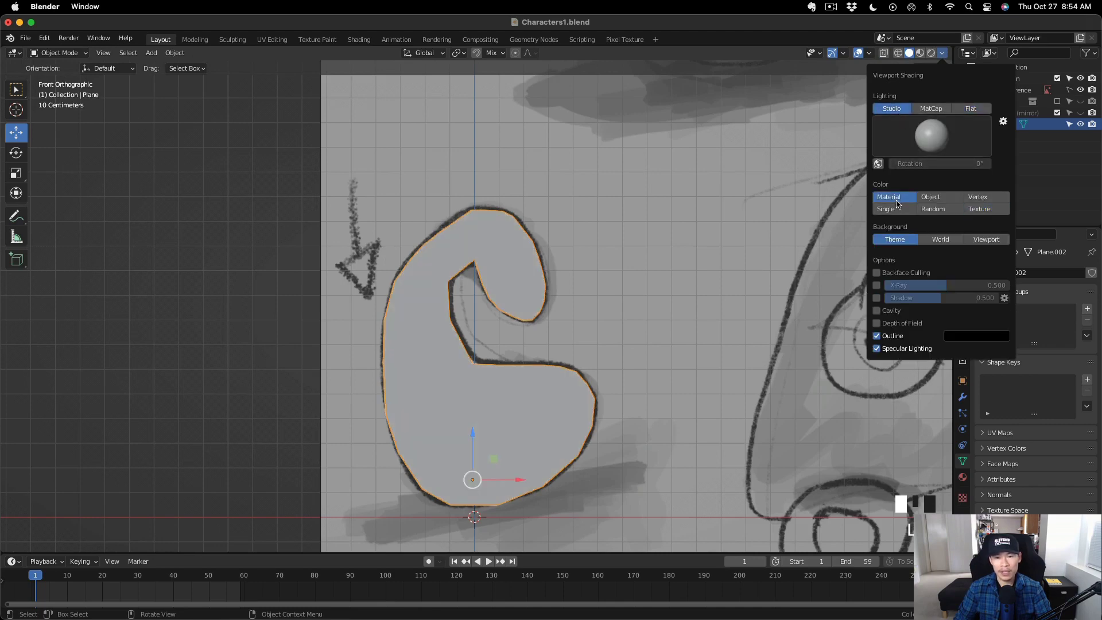
{"action": "left_click", "coordinate": [942, 53]}
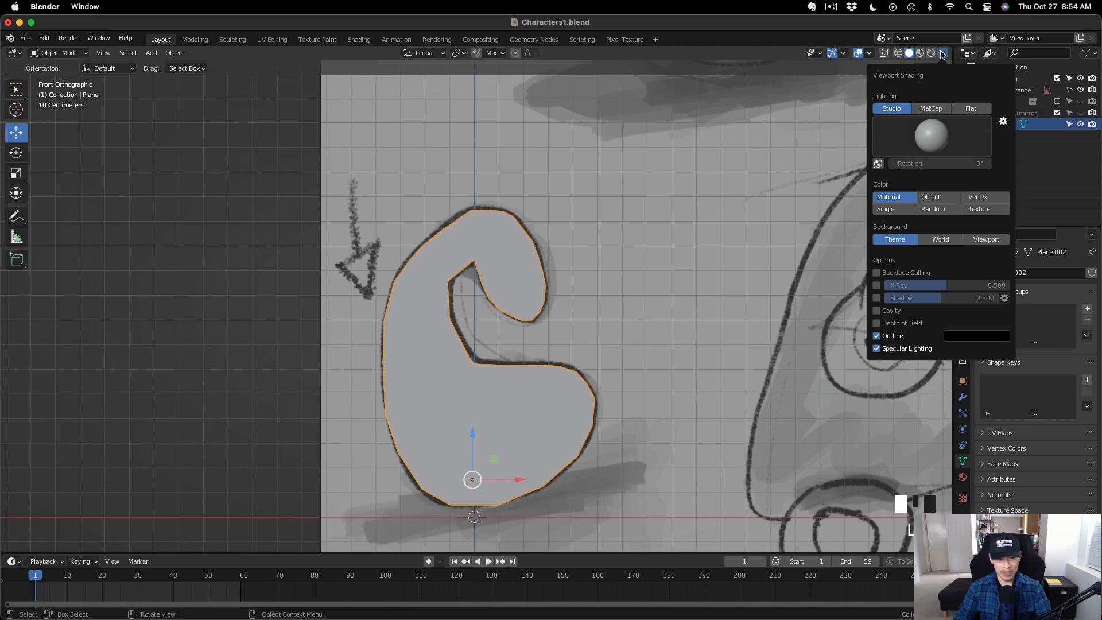
Extrude the entire flat character mesh to a thickness of about 0.09 m.
{"action": "middle_click_drag", "start_coordinate": [621, 380], "coordinate": [525, 385]}
{"action": "scroll", "coordinate": [525, 251], "scroll_direction": "down", "scroll_amount": 2}
{"action": "key", "text": "Tab"}
{"action": "key", "text": "a"}
{"action": "key", "text": "e"}
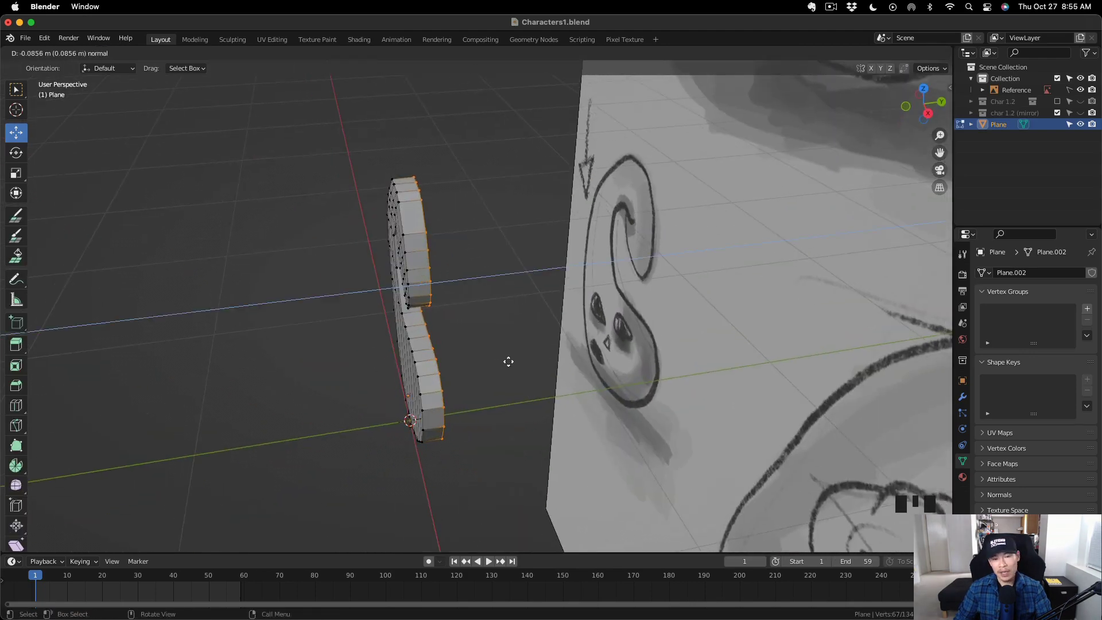
{"action": "left_click", "coordinate": [509, 362]}
Delete the faces on the back side of the extrusion and return to Object Mode.
{"action": "middle_click_drag", "start_coordinate": [494, 361], "coordinate": [518, 291]}
{"action": "key", "text": "x"}
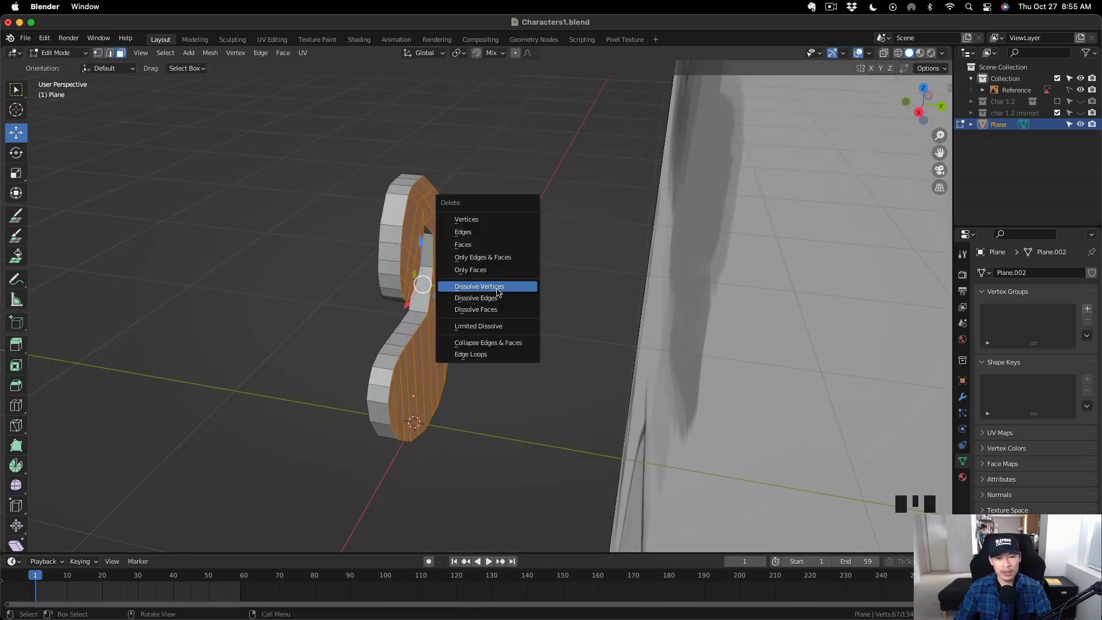
{"action": "left_click", "coordinate": [500, 313]}
{"action": "middle_click_drag", "start_coordinate": [484, 246], "coordinate": [441, 367]}
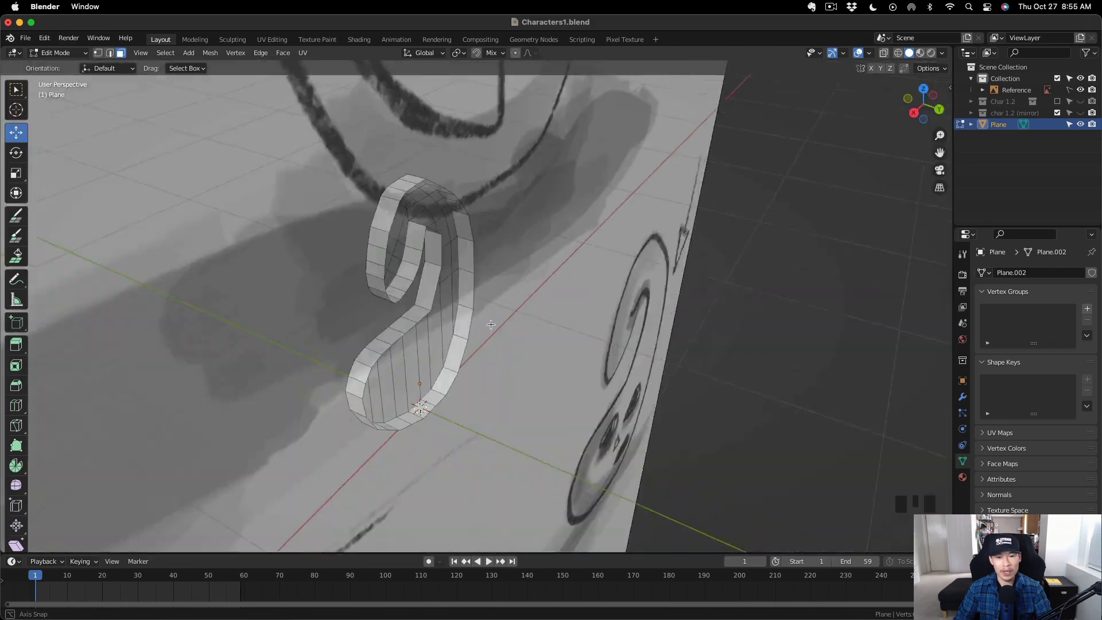
{"action": "key", "text": "Tab"}
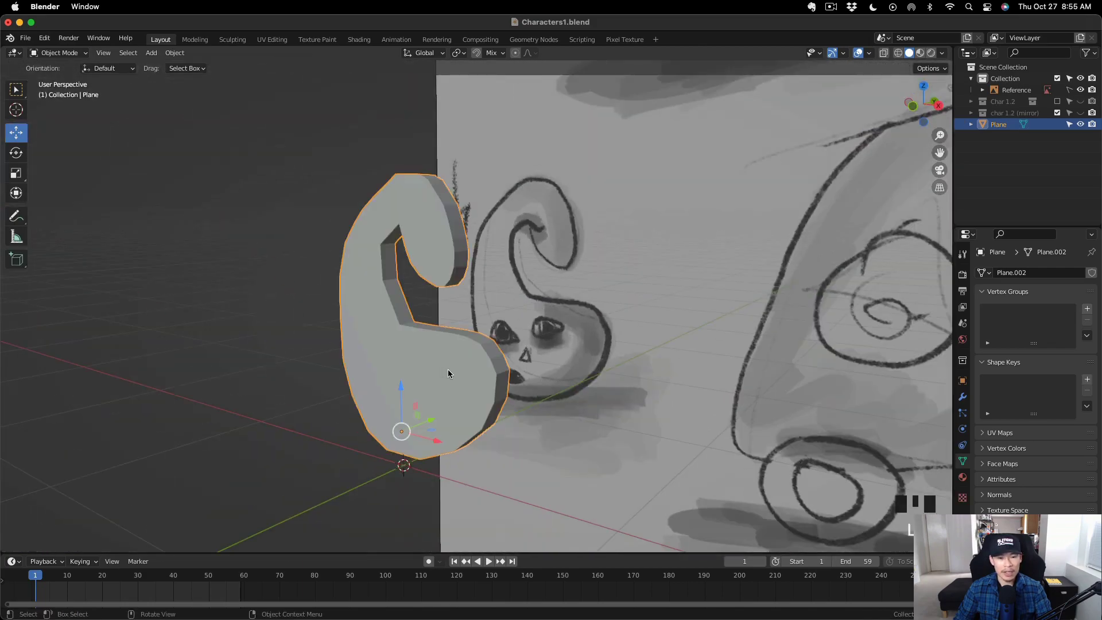
Apply all transforms to the character object.
{"action": "key", "text": "q"}
{"action": "middle_click_drag", "start_coordinate": [534, 367], "coordinate": [692, 286]}
{"action": "key", "text": "n"}
{"action": "middle_click_drag", "start_coordinate": [462, 343], "coordinate": [461, 348]}
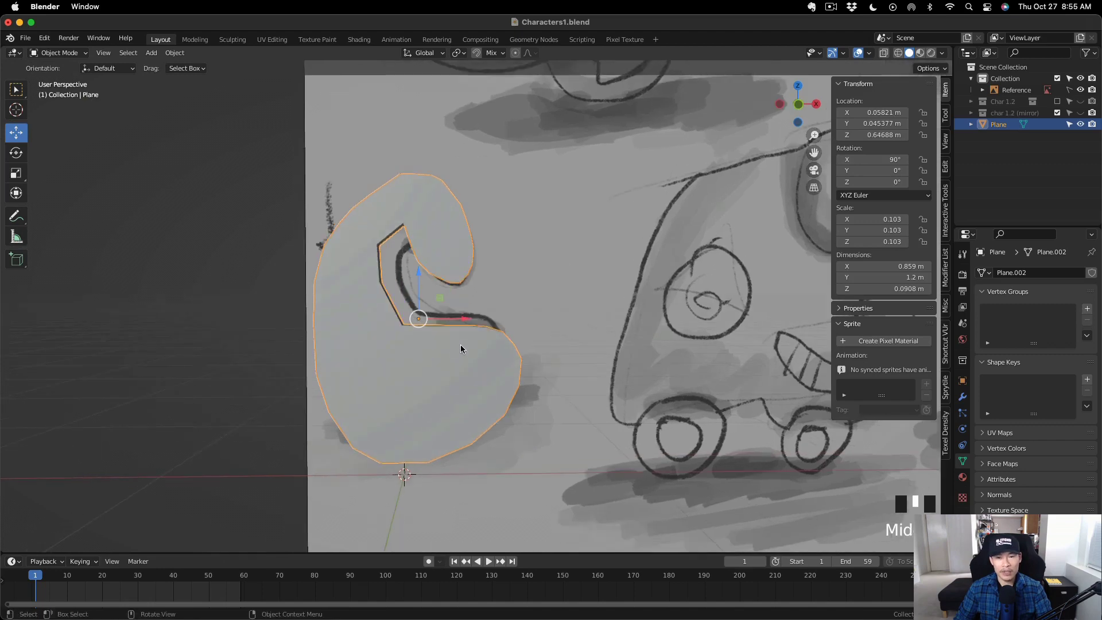
{"action": "key", "text": "ctrl+a"}
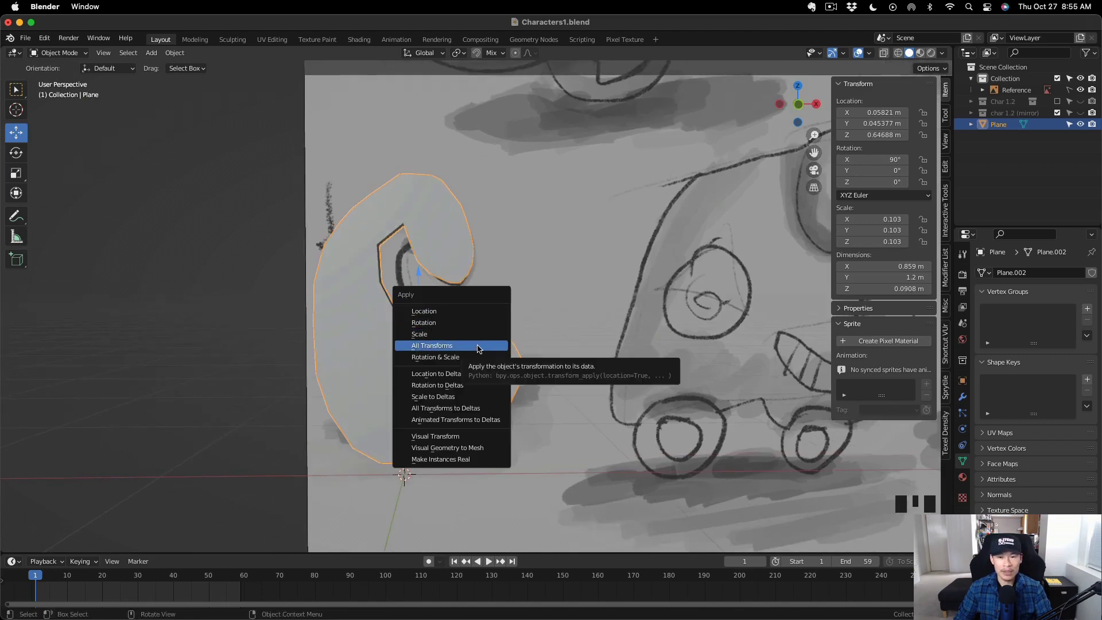
{"action": "left_click", "coordinate": [477, 346]}
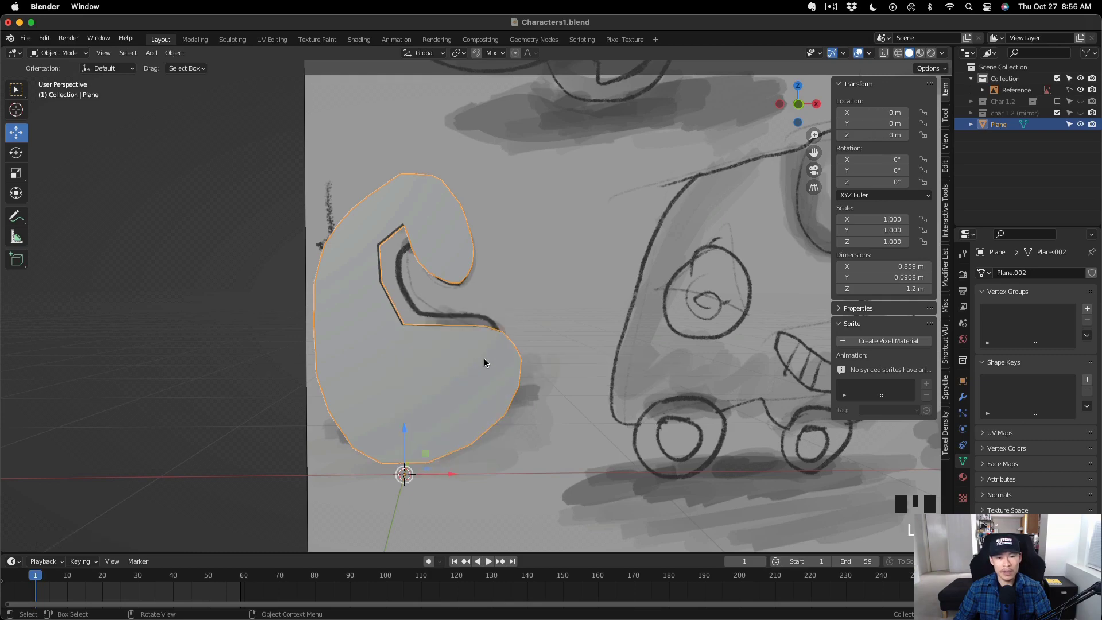
Add a Mirror modifier to the character that mirrors on the Y axis only.
{"action": "middle_click_drag", "start_coordinate": [484, 363], "coordinate": [460, 366]}
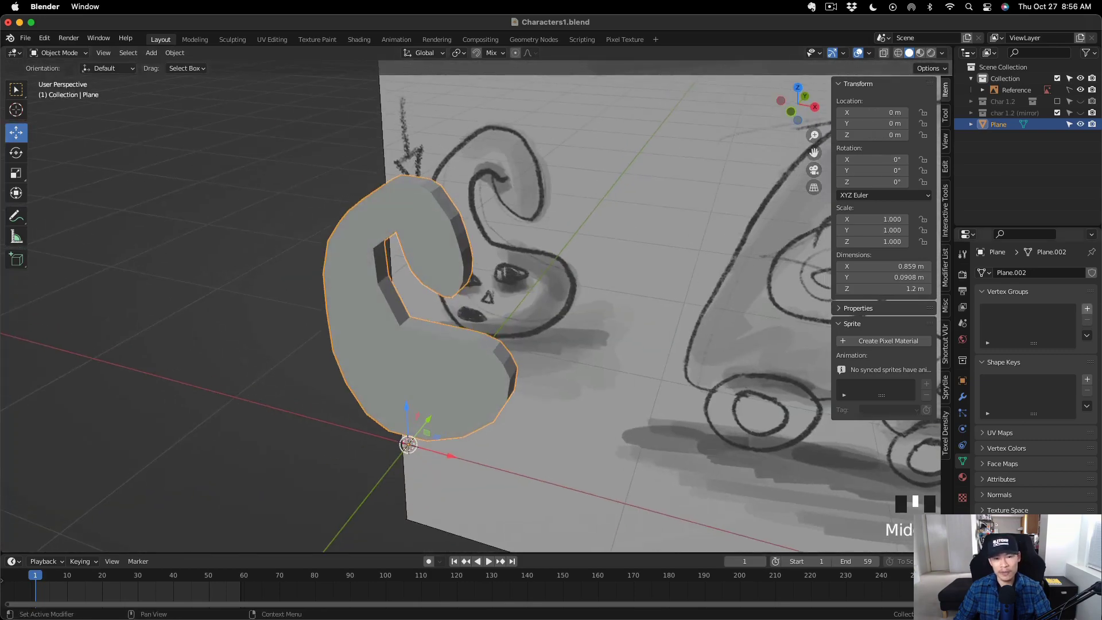
{"action": "left_click", "coordinate": [964, 397]}
{"action": "left_click", "coordinate": [1071, 276]}
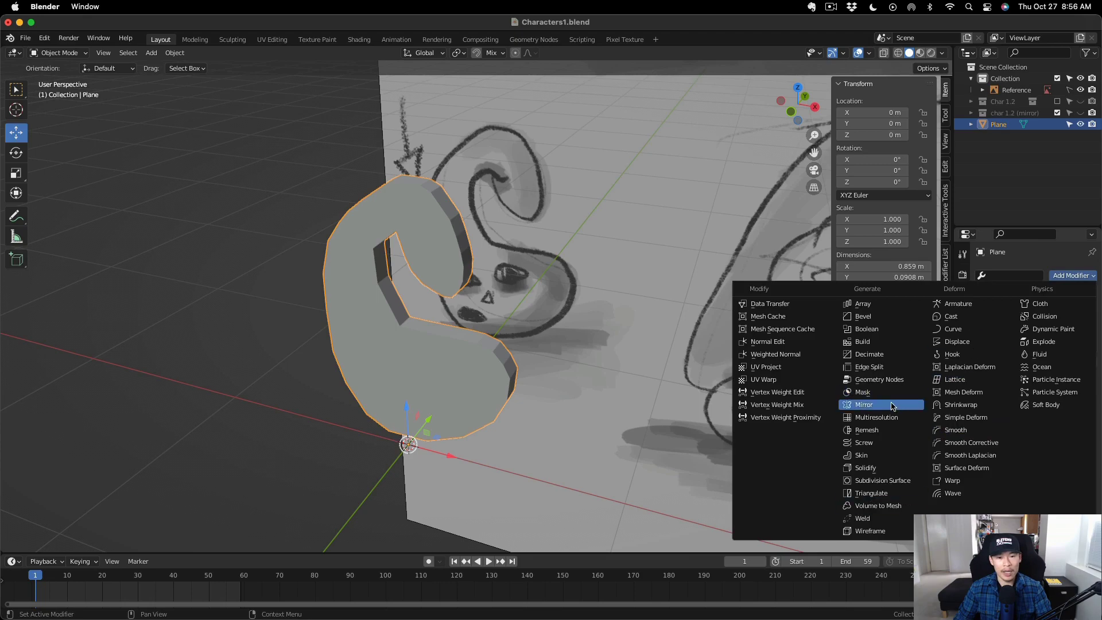
{"action": "left_click", "coordinate": [892, 405]}
{"action": "left_click", "coordinate": [982, 425]}
{"action": "left_click", "coordinate": [982, 437]}
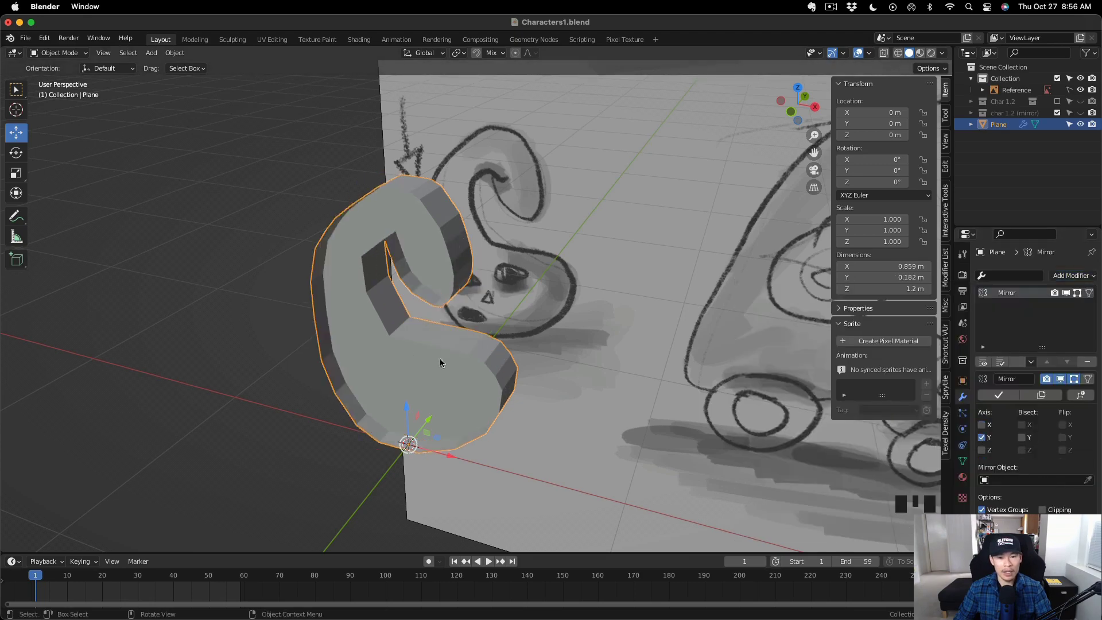
Move the whole mesh along Y away from the mirror plane, to a median of about -0.08 m.
{"action": "mouse_move", "coordinate": [440, 362]}
{"action": "middle_mouse_down"}
{"action": "mouse_move", "coordinate": [466, 403]}
{"action": "mouse_move", "coordinate": [504, 372]}
{"action": "mouse_move", "coordinate": [453, 376]}
{"action": "middle_mouse_up"}
{"action": "key", "text": "Tab"}
{"action": "left_click_drag", "start_coordinate": [477, 404], "coordinate": [508, 406]}
{"action": "key", "text": "super+z"}
{"action": "middle_click_drag", "start_coordinate": [522, 396], "coordinate": [571, 390]}
{"action": "key", "text": "a"}
{"action": "left_click_drag", "start_coordinate": [471, 293], "coordinate": [432, 302]}
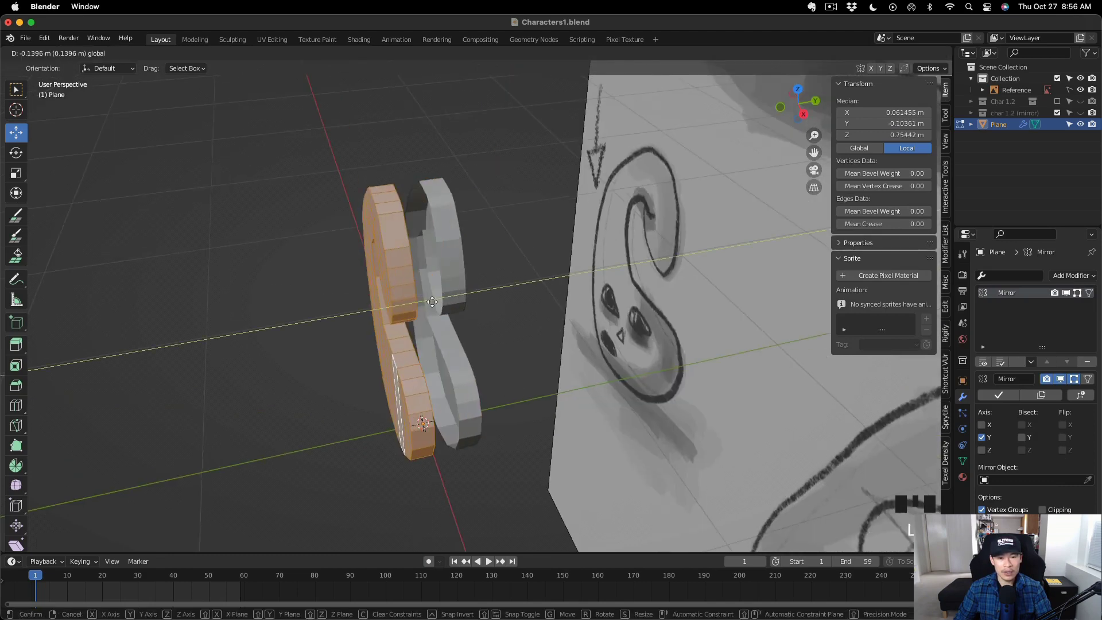
{"action": "left_click", "coordinate": [436, 304]}
Enable clipping on the mirror, move the open-side vertices along Y to 0 m, and return to Object Mode.
{"action": "middle_click_drag", "start_coordinate": [437, 304], "coordinate": [487, 310]}
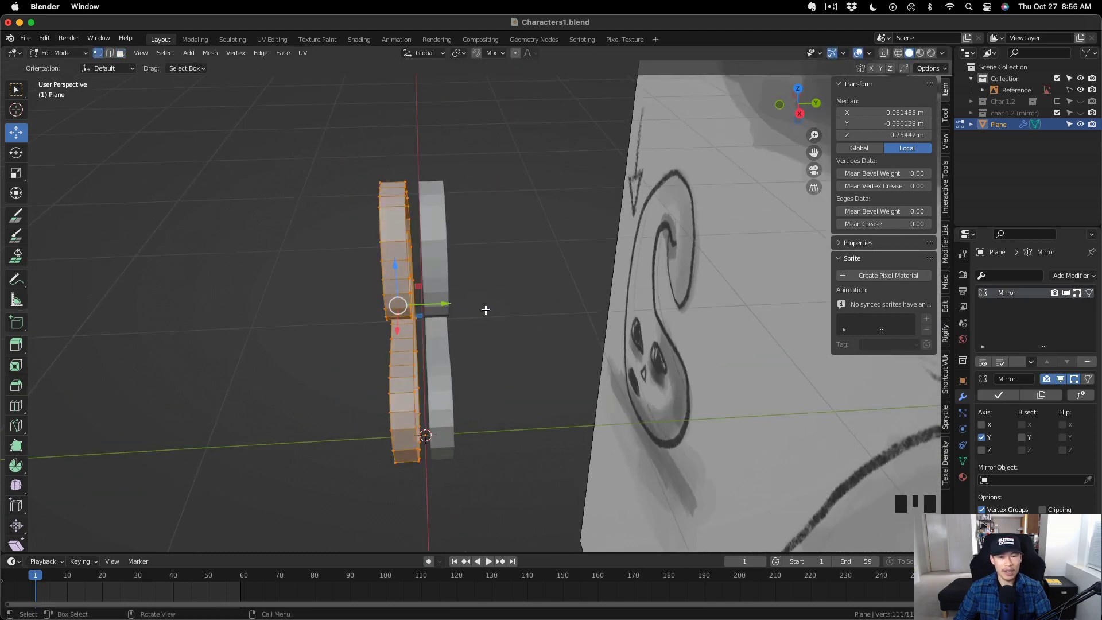
{"action": "middle_click_drag", "start_coordinate": [476, 366], "coordinate": [478, 293]}
{"action": "left_click", "coordinate": [509, 308]}
{"action": "key", "text": "alt+z"}
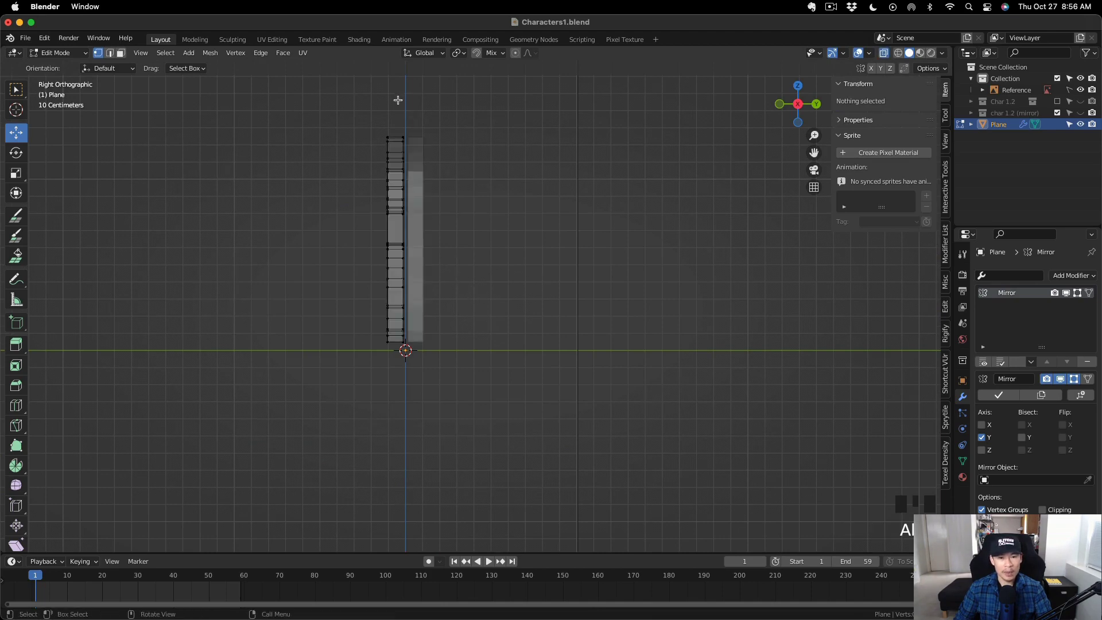
{"action": "left_click_drag", "start_coordinate": [417, 215], "coordinate": [449, 376]}
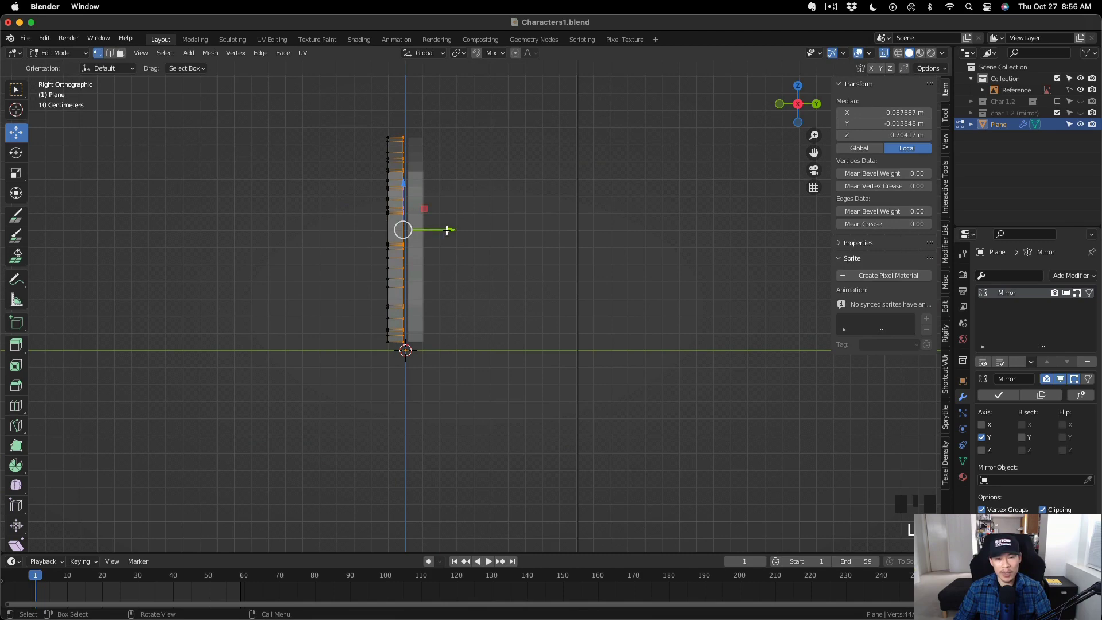
{"action": "left_click_drag", "start_coordinate": [446, 230], "coordinate": [533, 249]}
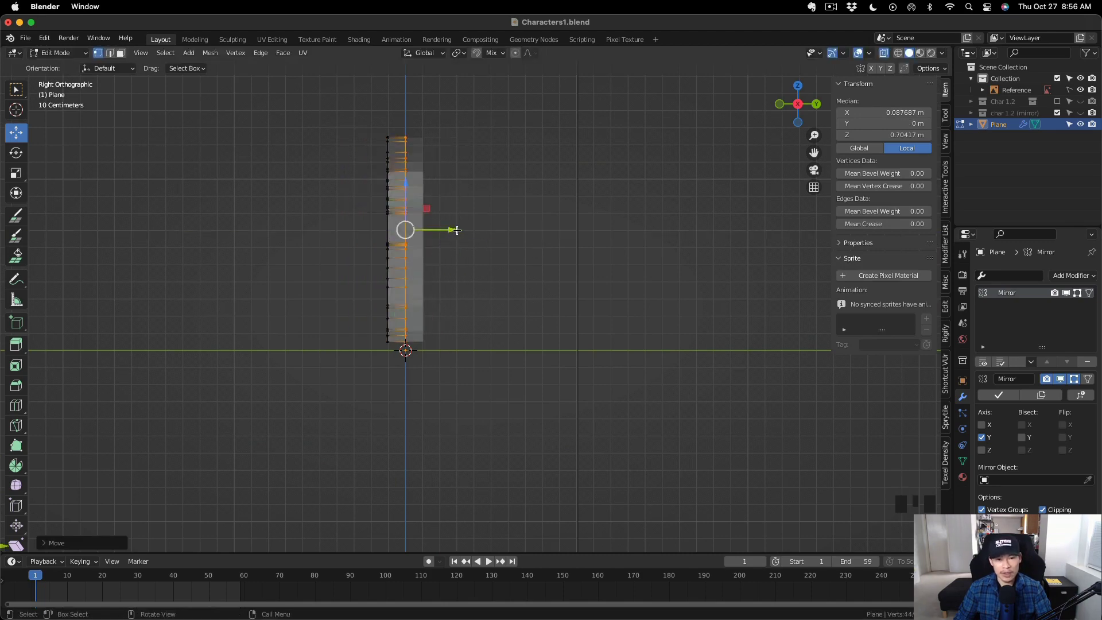
{"action": "scroll", "coordinate": [469, 245], "scroll_direction": "up", "scroll_amount": 1}
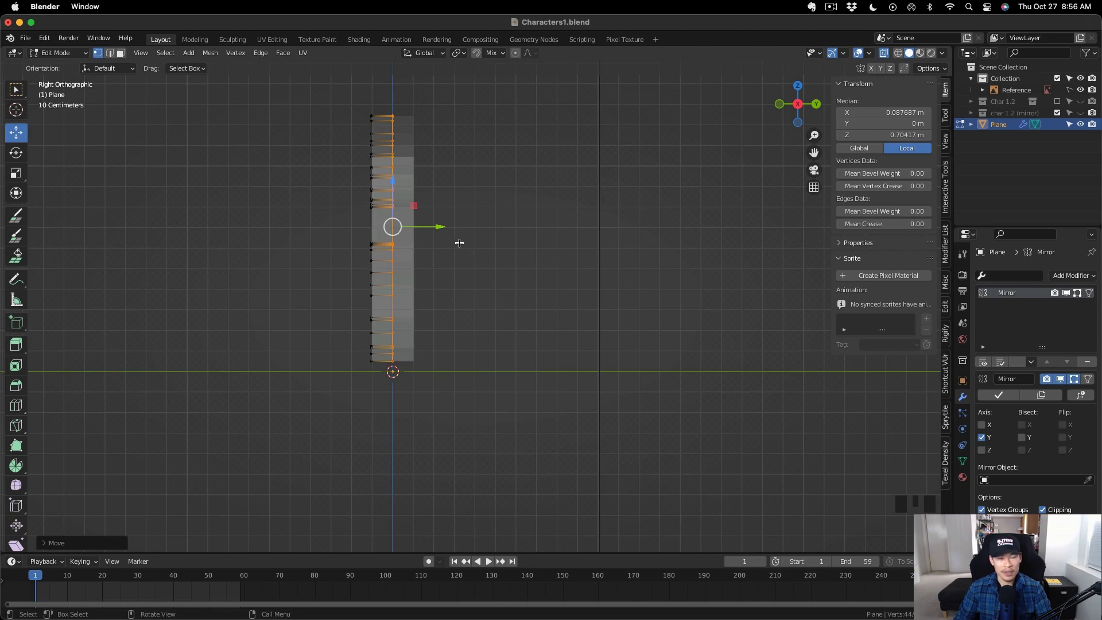
{"action": "mouse_move", "coordinate": [467, 245]}
{"action": "middle_mouse_down"}
{"action": "mouse_move", "coordinate": [491, 278]}
{"action": "mouse_move", "coordinate": [411, 246]}
{"action": "middle_mouse_up"}
{"action": "scroll", "coordinate": [408, 239], "scroll_direction": "down", "scroll_amount": 1}
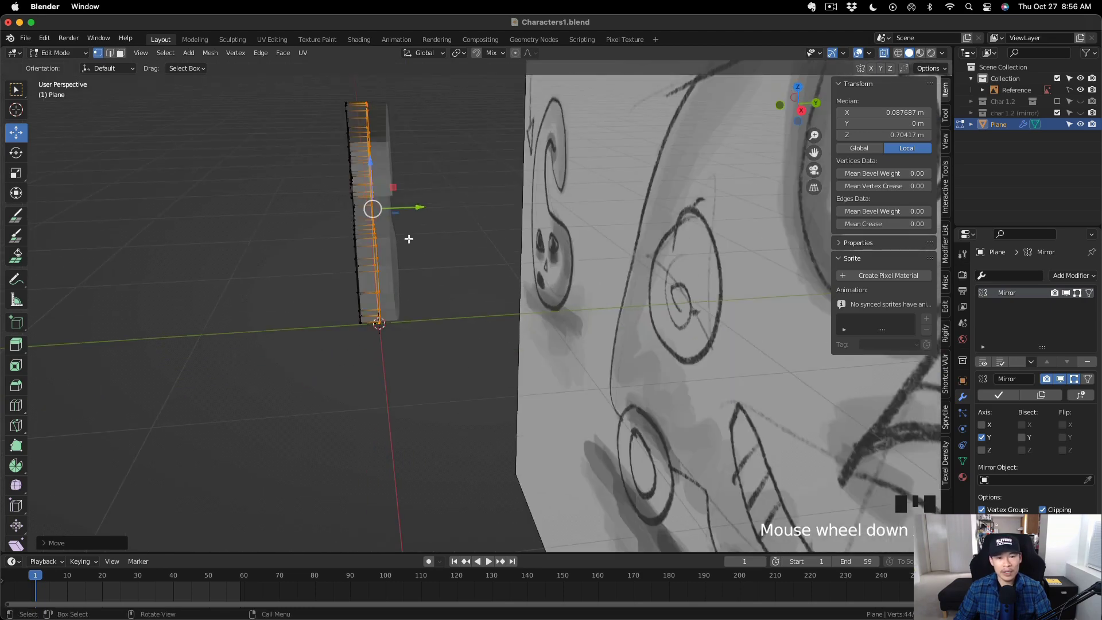
{"action": "key", "text": "Tab"}
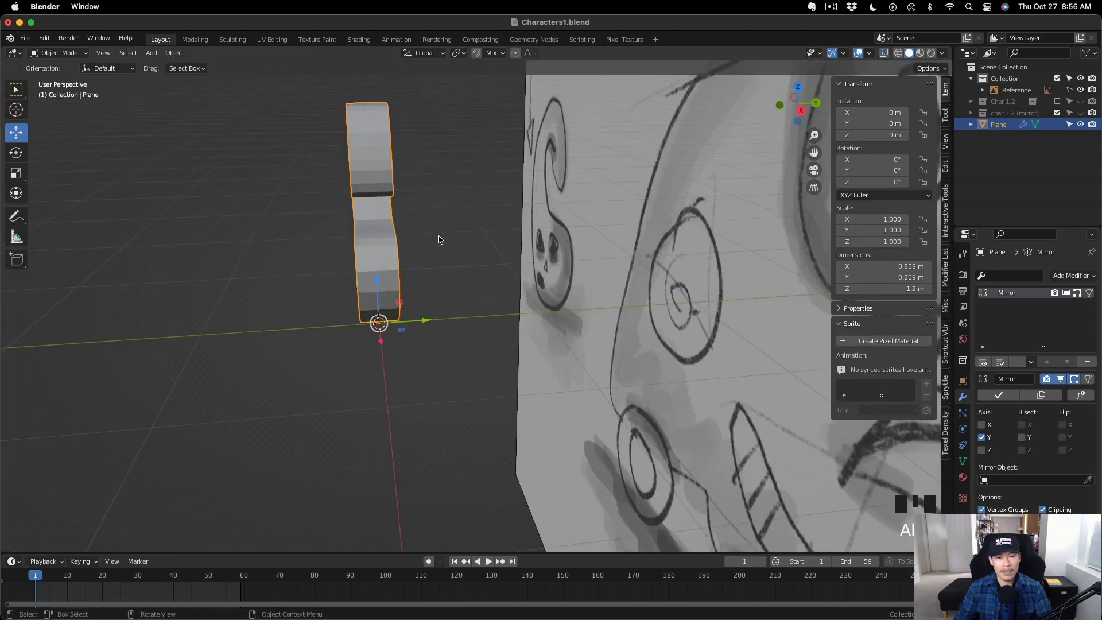
Scale the edge loop running up the front of the neck into the curl along Y.
{"action": "middle_click_drag", "start_coordinate": [438, 239], "coordinate": [495, 235]}
{"action": "middle_click_drag", "start_coordinate": [483, 235], "coordinate": [531, 293], "text": "shift"}
{"action": "scroll", "coordinate": [533, 284], "scroll_direction": "up", "scroll_amount": 1}
{"action": "scroll", "coordinate": [532, 283], "scroll_direction": "up", "scroll_amount": 2}
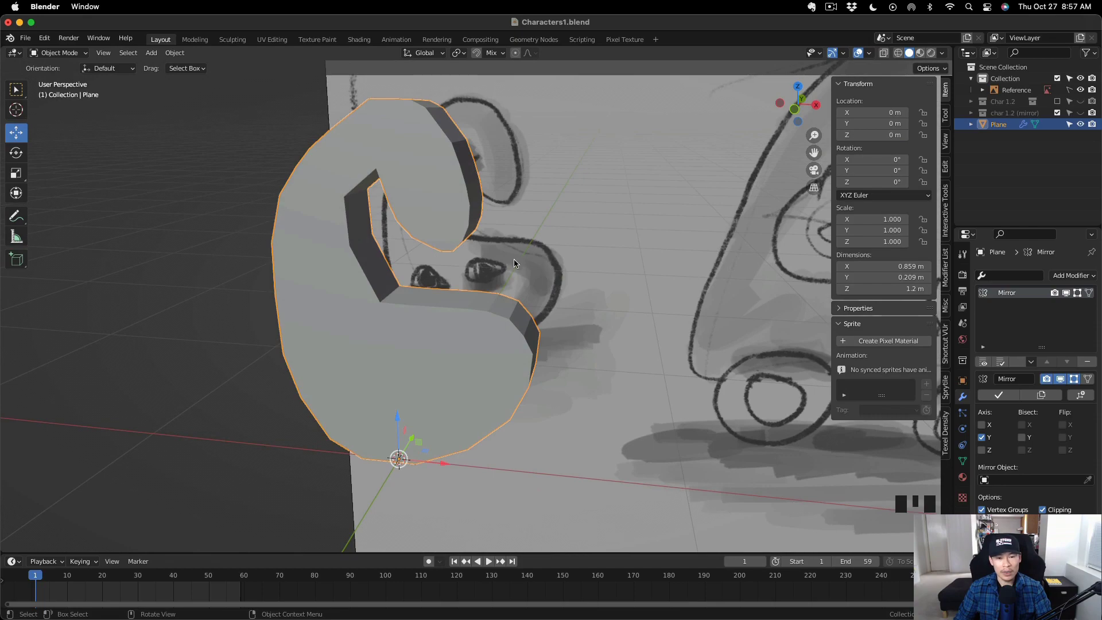
{"action": "scroll", "coordinate": [535, 276], "scroll_direction": "down", "scroll_amount": 2}
{"action": "key", "text": "Tab"}
{"action": "middle_click_drag", "start_coordinate": [535, 277], "coordinate": [404, 239]}
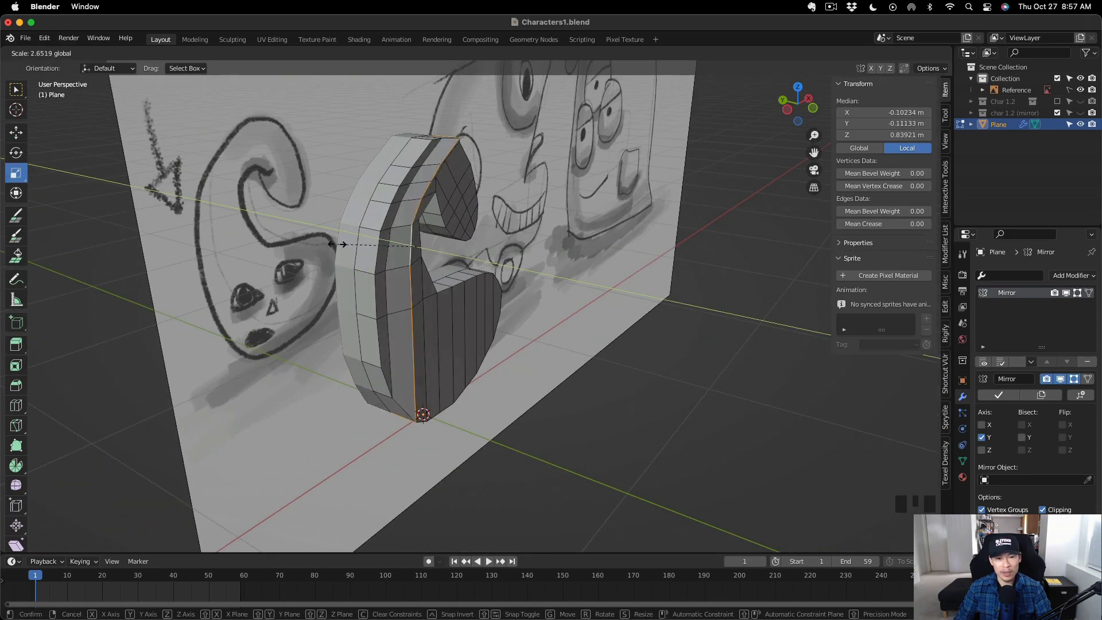
{"action": "middle_click_drag", "start_coordinate": [337, 244], "coordinate": [318, 233]}
{"action": "left_click", "coordinate": [408, 263]}
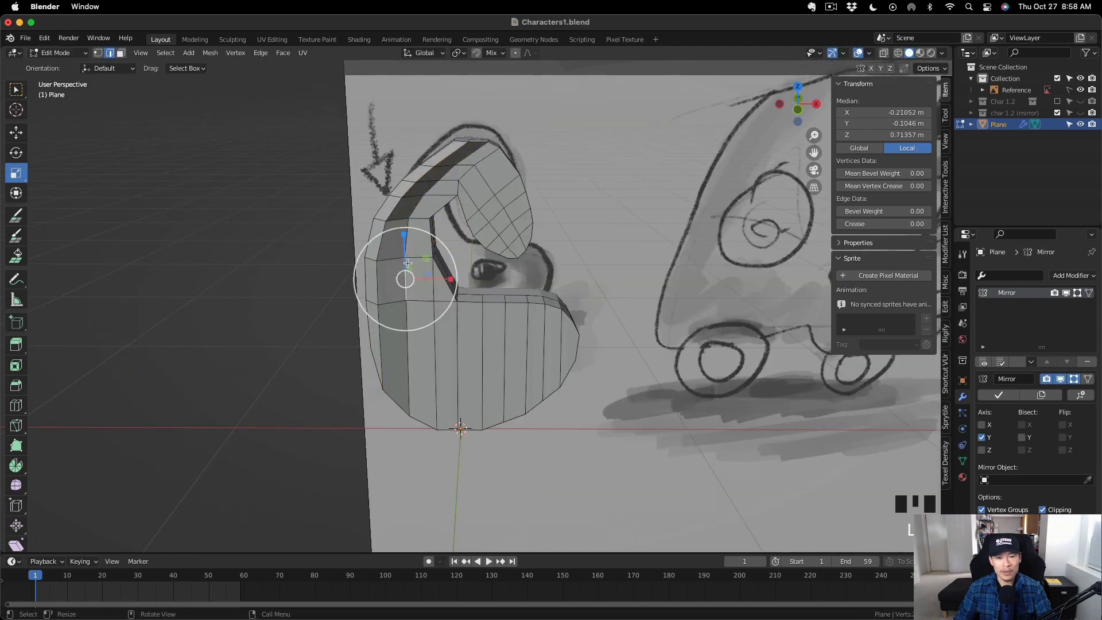
Scale the edge loop through the middle of the neck to round out its thickness.
{"action": "middle_click_drag", "start_coordinate": [424, 237], "coordinate": [413, 247]}
{"action": "key", "text": "s"}
{"action": "key", "text": "Return"}
{"action": "middle_click_drag", "start_coordinate": [296, 230], "coordinate": [247, 247]}
{"action": "left_click", "coordinate": [561, 310]}
{"action": "scroll", "coordinate": [474, 155], "scroll_direction": "up", "scroll_amount": 3}
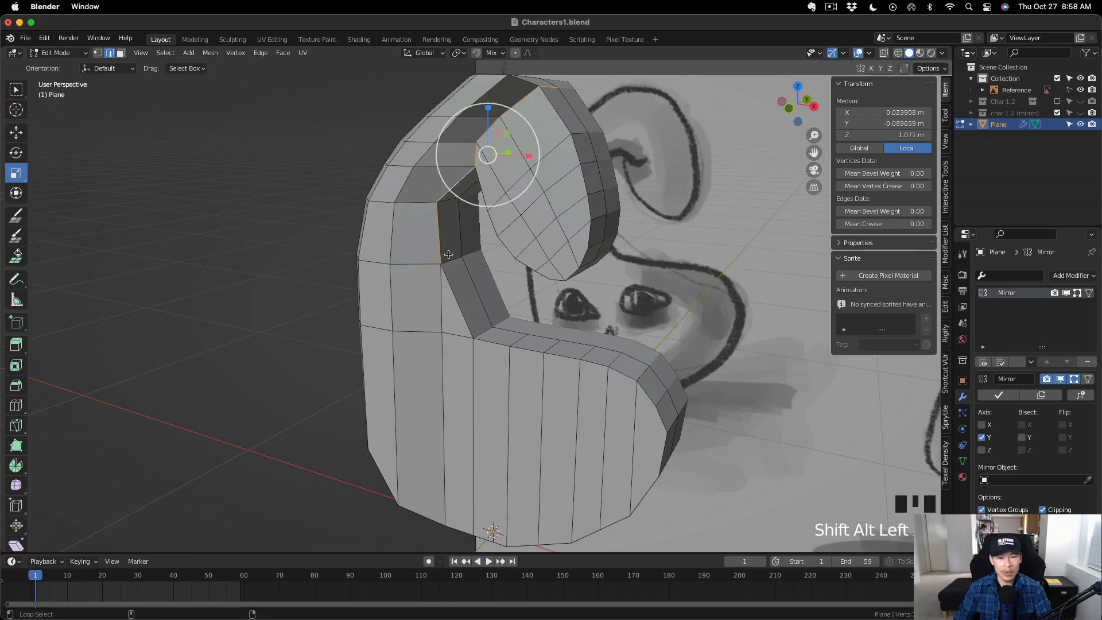
{"action": "middle_click_drag", "start_coordinate": [449, 254], "coordinate": [537, 217]}
{"action": "type", "text": "s42"}
{"action": "key", "text": "Escape"}
{"action": "key", "text": "s"}
{"action": "key", "text": "Escape"}
Scale the interior edges on the front of the curl's tip along Y.
{"action": "middle_click_drag", "start_coordinate": [553, 254], "coordinate": [490, 229]}
{"action": "key", "text": "s"}
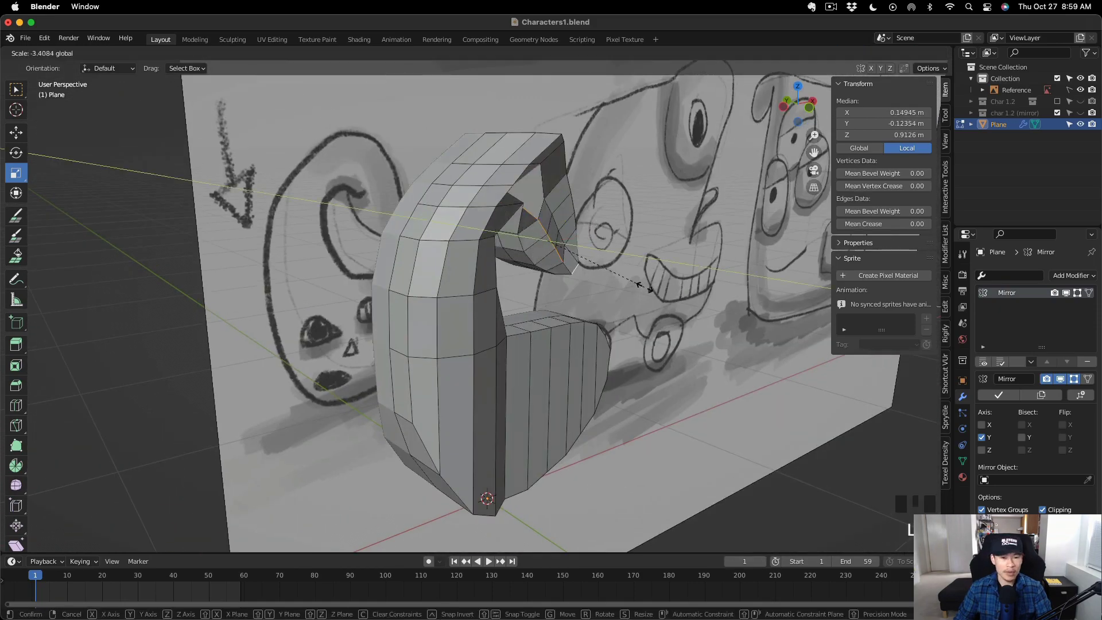
{"action": "left_click_drag", "start_coordinate": [645, 287], "coordinate": [648, 288]}
{"action": "scroll", "coordinate": [548, 241], "scroll_direction": "up", "scroll_amount": 2}
{"action": "middle_click_drag", "start_coordinate": [649, 289], "coordinate": [597, 258]}
{"action": "left_click", "coordinate": [554, 259], "text": "shift"}
{"action": "left_click", "coordinate": [590, 310], "text": "shift"}
{"action": "left_click_drag", "start_coordinate": [551, 270], "coordinate": [545, 268]}
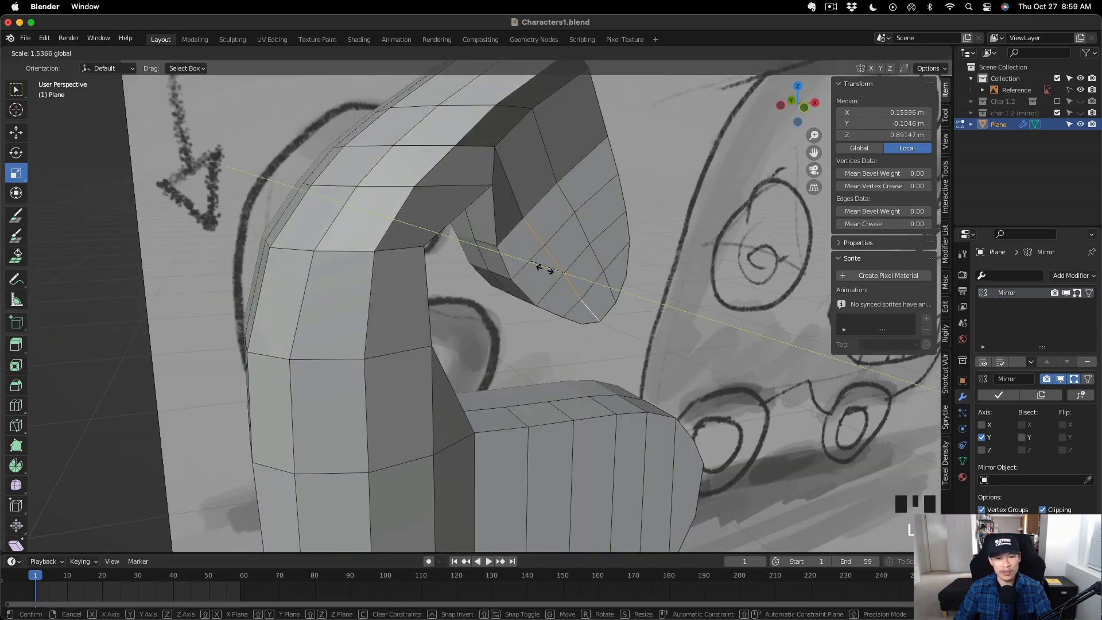
{"action": "middle_click_drag", "start_coordinate": [545, 268], "coordinate": [643, 330]}
{"action": "left_click_drag", "start_coordinate": [643, 330], "coordinate": [668, 340]}
{"action": "middle_click_drag", "start_coordinate": [669, 340], "coordinate": [604, 336]}
Move the selected edges on the curl's tip outward along Y.
{"action": "key", "text": "shift+space"}
{"action": "key", "text": "g"}
{"action": "left_click_drag", "start_coordinate": [608, 283], "coordinate": [609, 283]}
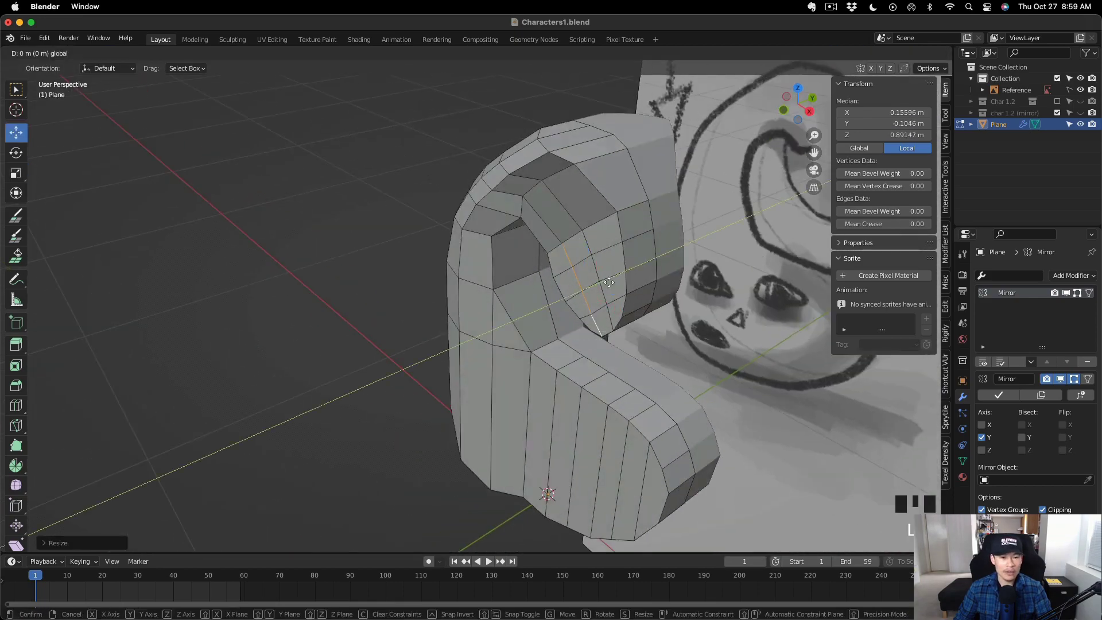
{"action": "left_click", "coordinate": [608, 282]}
Reposition the edge at the curl's inner bend and shift the neighbouring curl edge.
{"action": "middle_click_drag", "start_coordinate": [609, 282], "coordinate": [548, 219]}
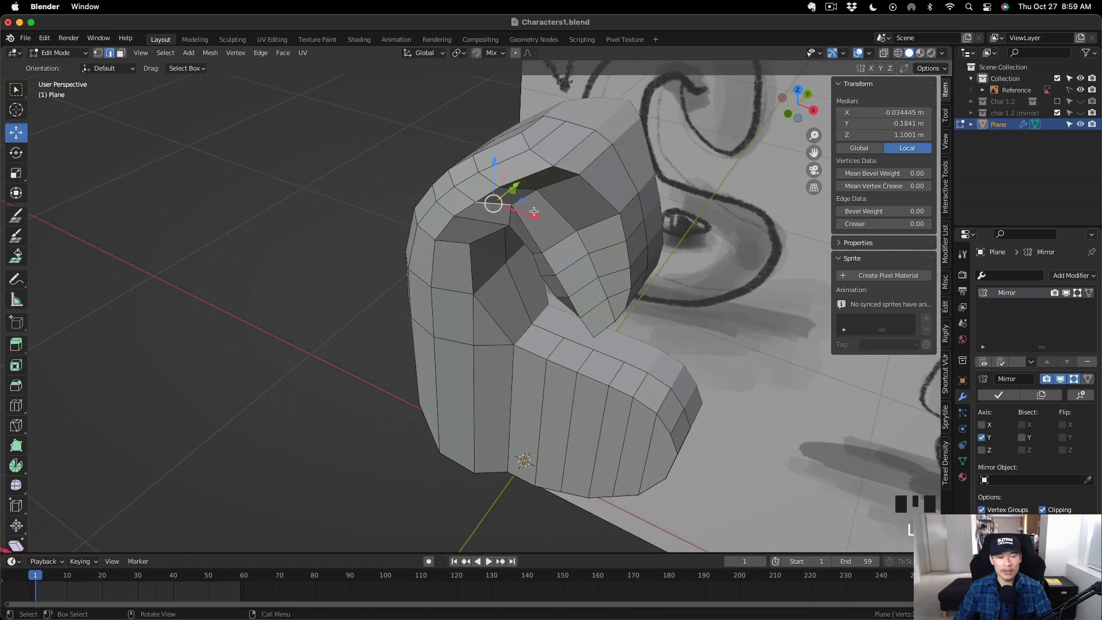
{"action": "left_click_drag", "start_coordinate": [534, 212], "coordinate": [510, 192]}
{"action": "middle_click_drag", "start_coordinate": [609, 299], "coordinate": [617, 319]}
{"action": "left_click_drag", "start_coordinate": [625, 253], "coordinate": [597, 263]}
{"action": "middle_click_drag", "start_coordinate": [597, 262], "coordinate": [638, 267]}
Select the edges crossing the lower front of the curl and shift them slightly along X.
{"action": "key", "text": "1"}
{"action": "left_click", "coordinate": [454, 210]}
{"action": "key", "text": "2"}
{"action": "left_click", "coordinate": [578, 270]}
{"action": "key", "text": "1"}
{"action": "key", "text": "2"}
{"action": "left_click", "coordinate": [514, 276]}
{"action": "middle_click_drag", "start_coordinate": [514, 275], "coordinate": [485, 277]}
{"action": "left_click", "coordinate": [482, 301], "text": "shift"}
{"action": "left_click", "coordinate": [539, 237], "text": "shift"}
{"action": "left_click_drag", "start_coordinate": [542, 268], "coordinate": [552, 268]}
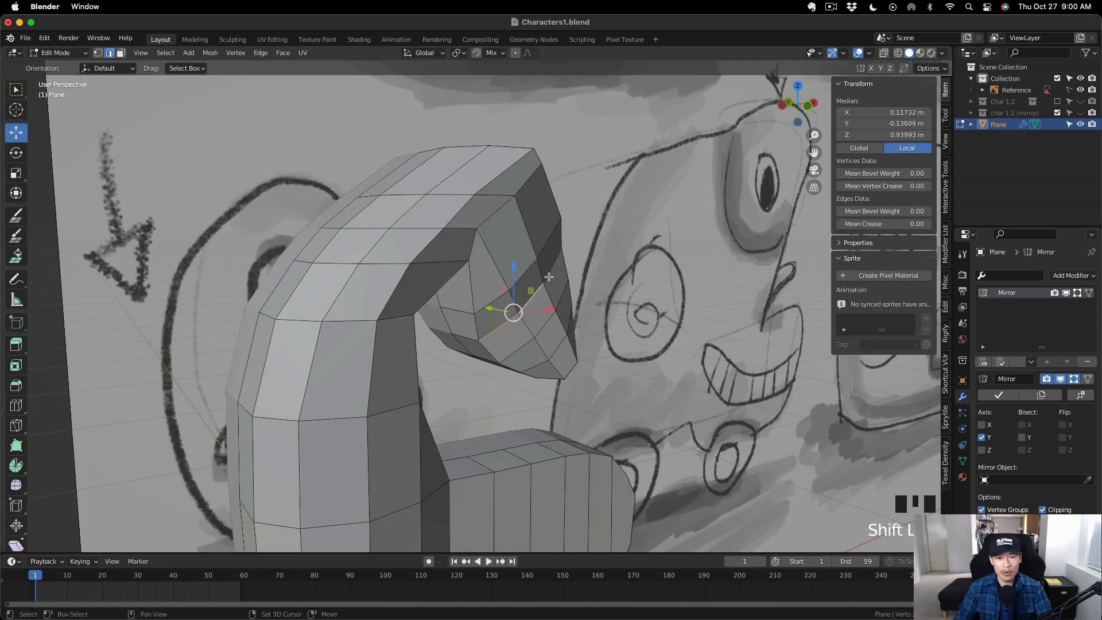
{"action": "left_click_drag", "start_coordinate": [550, 309], "coordinate": [558, 309]}
Add the adjoining edges near the curl's tip to the selection and move them together.
{"action": "middle_click_drag", "start_coordinate": [558, 309], "coordinate": [448, 302]}
{"action": "left_click", "coordinate": [567, 289], "text": "shift"}
{"action": "left_click", "coordinate": [555, 331], "text": "shift"}
{"action": "middle_click_drag", "start_coordinate": [567, 289], "coordinate": [565, 315]}
{"action": "left_click_drag", "start_coordinate": [584, 321], "coordinate": [574, 322]}
{"action": "middle_click_drag", "start_coordinate": [574, 322], "coordinate": [640, 341]}
Move the edge at the lower end of the curl's tip slightly.
{"action": "left_click", "coordinate": [563, 375]}
{"action": "middle_click_drag", "start_coordinate": [660, 431], "coordinate": [580, 396]}
{"action": "left_click_drag", "start_coordinate": [615, 366], "coordinate": [622, 366]}
{"action": "middle_click_drag", "start_coordinate": [622, 366], "coordinate": [684, 370]}
{"action": "middle_click_drag", "start_coordinate": [538, 362], "coordinate": [602, 361]}
Nudge single vertices on the curl's tip and its outer side to smooth the surface.
{"action": "key", "text": "1"}
{"action": "left_click", "coordinate": [524, 352]}
{"action": "left_click_drag", "start_coordinate": [552, 354], "coordinate": [560, 355]}
{"action": "middle_click_drag", "start_coordinate": [729, 358], "coordinate": [413, 330]}
{"action": "scroll", "coordinate": [414, 330], "scroll_direction": "down", "scroll_amount": 2}
{"action": "left_click", "coordinate": [515, 209]}
{"action": "middle_click_drag", "start_coordinate": [515, 209], "coordinate": [528, 221]}
{"action": "left_click_drag", "start_coordinate": [554, 214], "coordinate": [542, 214]}
Move the vertex on the curl's outer edge near the top along Y to about -0.166 m.
{"action": "mouse_move", "coordinate": [680, 221]}
{"action": "middle_mouse_down"}
{"action": "mouse_move", "coordinate": [617, 223]}
{"action": "mouse_move", "coordinate": [680, 218]}
{"action": "middle_mouse_up"}
{"action": "left_click", "coordinate": [507, 191]}
{"action": "left_click_drag", "start_coordinate": [554, 196], "coordinate": [572, 199]}
{"action": "middle_click_drag", "start_coordinate": [603, 322], "coordinate": [662, 334]}
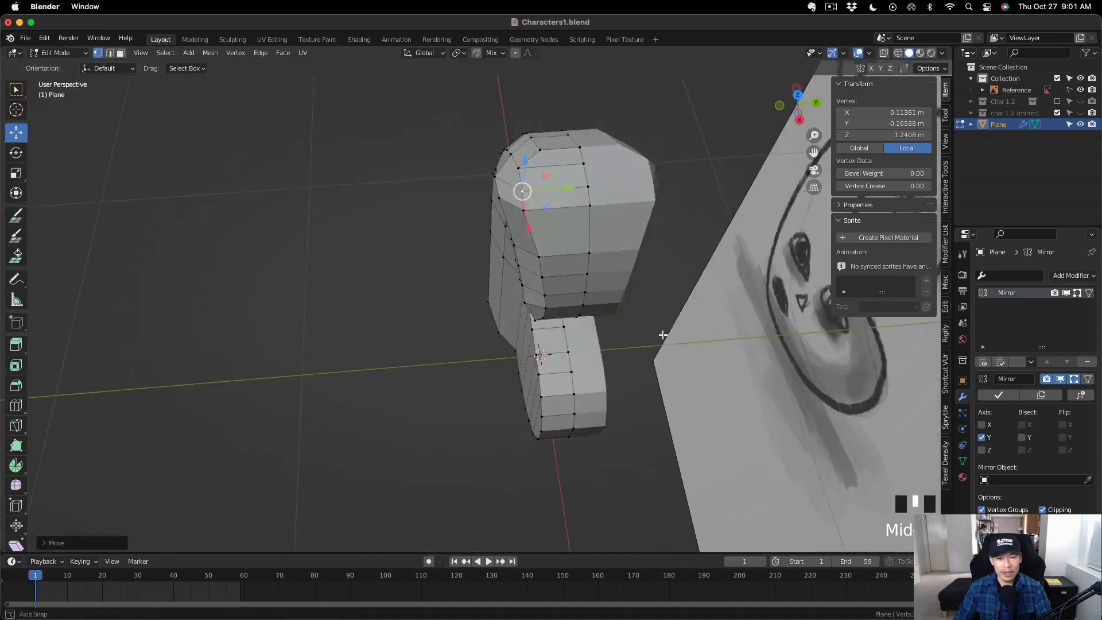
Shift a vertex on the opposite side of the curl along Y to even out its contour.
{"action": "middle_click_drag", "start_coordinate": [425, 373], "coordinate": [637, 370]}
{"action": "left_click", "coordinate": [505, 250]}
{"action": "left_click_drag", "start_coordinate": [468, 243], "coordinate": [482, 238]}
{"action": "key", "text": "g"}
Adjust another vertex near the top of the curl along Y.
{"action": "middle_click_drag", "start_coordinate": [540, 310], "coordinate": [565, 344]}
{"action": "left_click", "coordinate": [532, 192]}
{"action": "middle_click_drag", "start_coordinate": [559, 201], "coordinate": [554, 193]}
{"action": "left_click_drag", "start_coordinate": [485, 179], "coordinate": [477, 177]}
{"action": "left_click", "coordinate": [549, 214]}
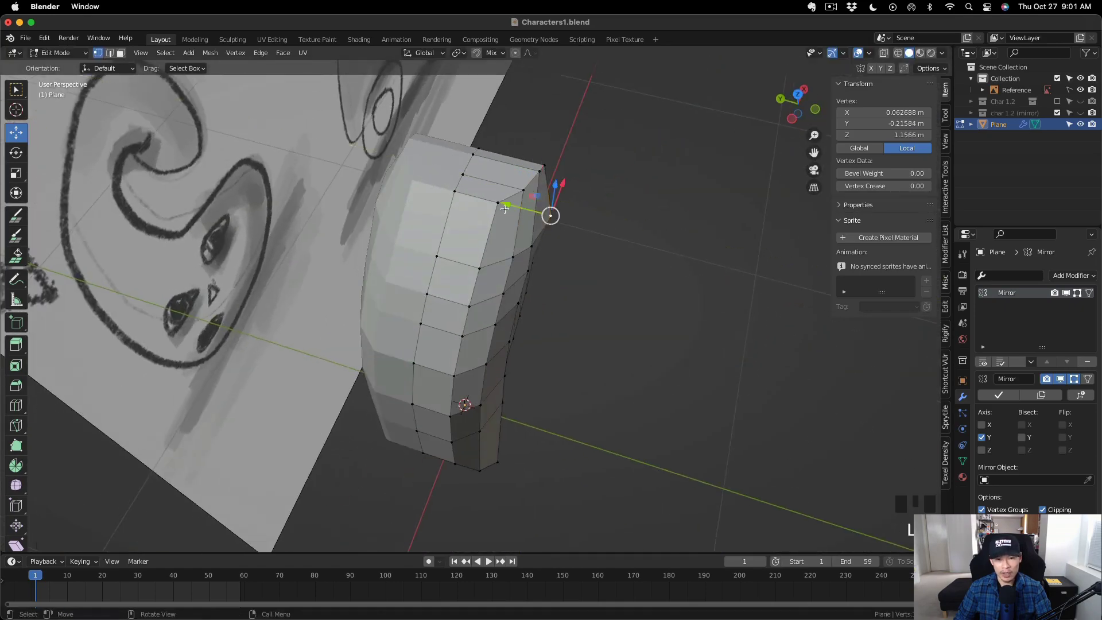
{"action": "middle_click_drag", "start_coordinate": [548, 214], "coordinate": [515, 215]}
{"action": "left_click_drag", "start_coordinate": [515, 216], "coordinate": [523, 216]}
{"action": "key", "text": "super+z"}
Pull the vertical edge on the neck side of the face outward along Y.
{"action": "middle_click_drag", "start_coordinate": [561, 269], "coordinate": [413, 264]}
{"action": "key", "text": "2"}
{"action": "left_click", "coordinate": [501, 259]}
{"action": "left_click_drag", "start_coordinate": [511, 304], "coordinate": [529, 305]}
{"action": "middle_click_drag", "start_coordinate": [529, 305], "coordinate": [717, 287]}
{"action": "key", "text": "g"}
{"action": "left_click", "coordinate": [443, 296]}
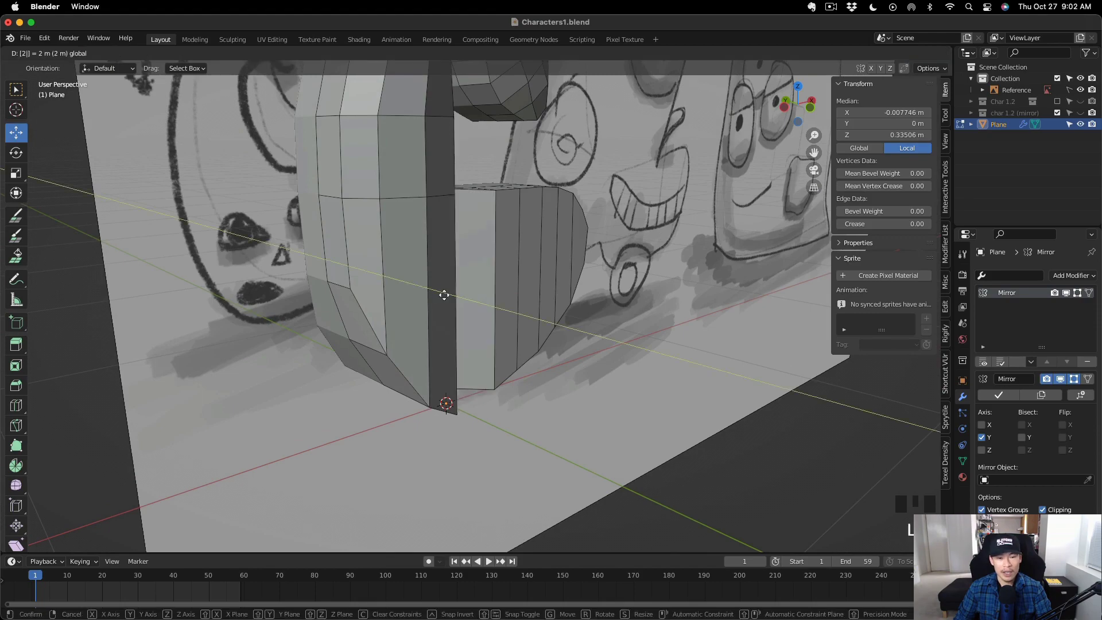
Try to shift the group of vertical edges on the face's flat side outward along Y.
{"action": "middle_click_drag", "start_coordinate": [443, 296], "coordinate": [540, 327]}
{"action": "left_click_drag", "start_coordinate": [494, 280], "coordinate": [481, 287]}
{"action": "left_click", "coordinate": [520, 259], "text": "shift"}
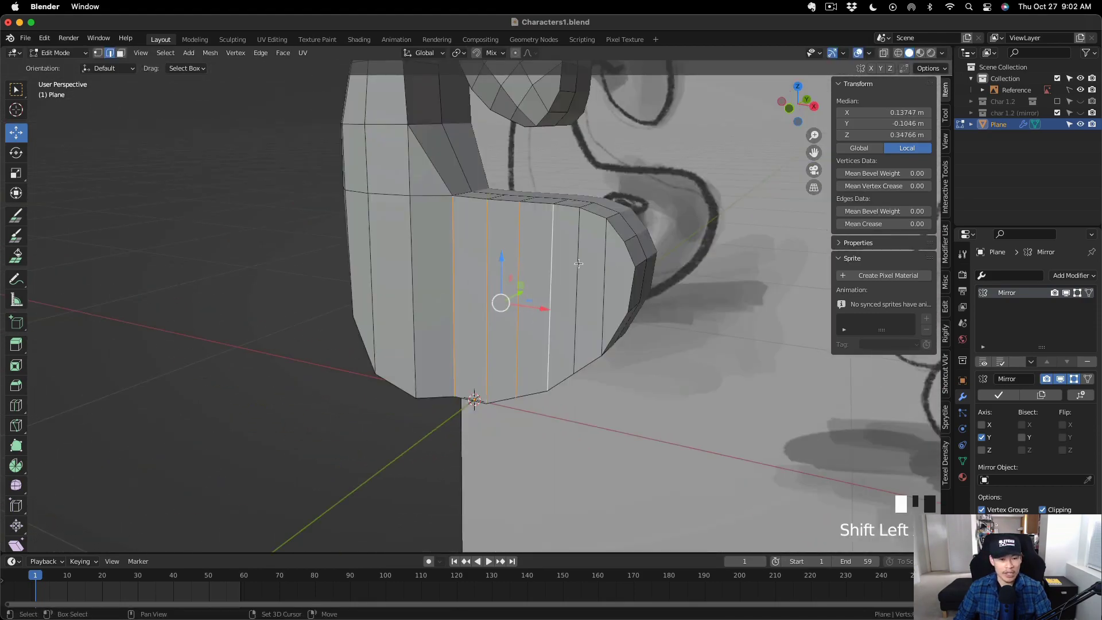
{"action": "key", "text": "g"}
{"action": "key", "text": "y"}
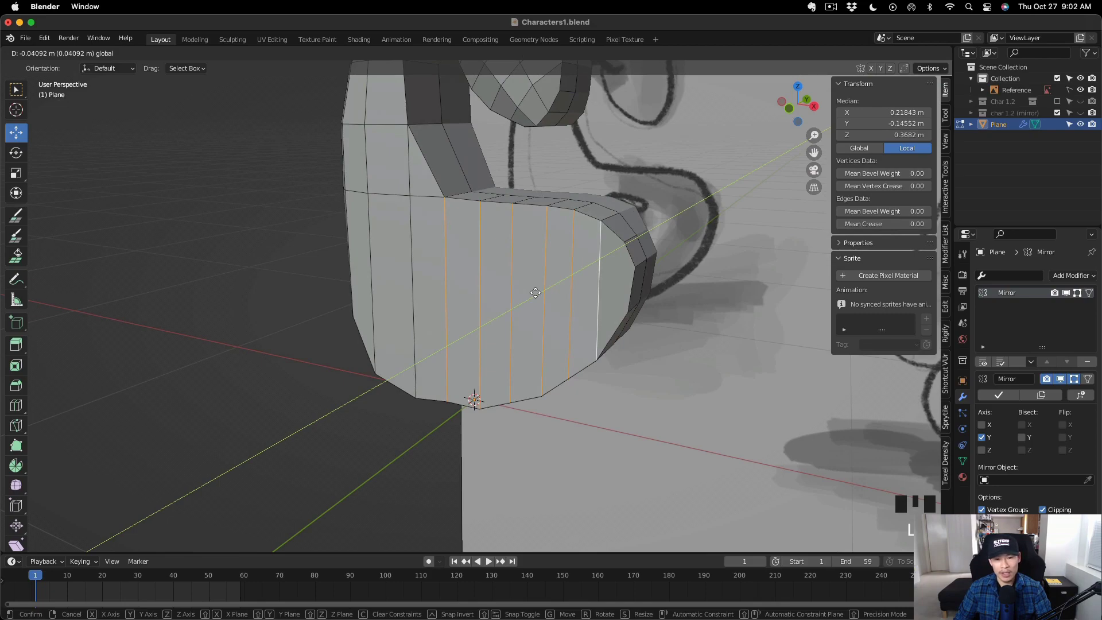
{"action": "left_click", "coordinate": [535, 293]}
{"action": "middle_click_drag", "start_coordinate": [535, 293], "coordinate": [597, 287]}
{"action": "scroll", "coordinate": [428, 369], "scroll_direction": "down", "scroll_amount": 2}
{"action": "middle_click_drag", "start_coordinate": [428, 369], "coordinate": [510, 392]}
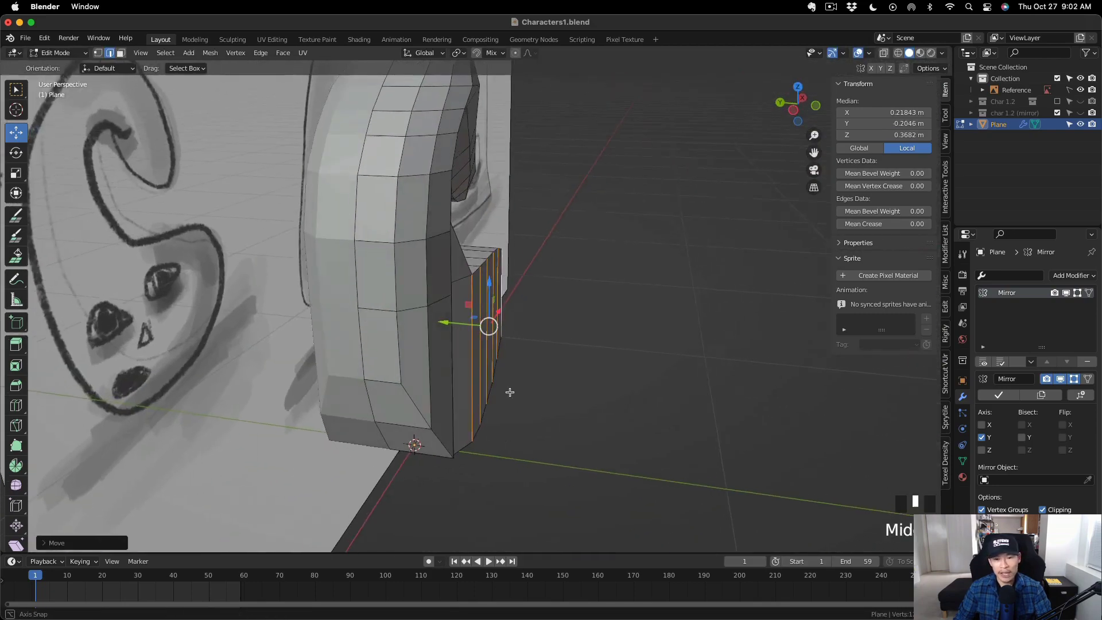
Undo the last moves of the face's vertical edges.
{"action": "left_click", "coordinate": [458, 358]}
{"action": "left_click_drag", "start_coordinate": [413, 375], "coordinate": [423, 381]}
{"action": "middle_click_drag", "start_coordinate": [525, 380], "coordinate": [396, 364]}
{"action": "middle_click_drag", "start_coordinate": [546, 339], "coordinate": [563, 440]}
{"action": "key", "text": "super+z"}
{"action": "key", "text": "super+z"}
{"action": "key", "text": "super+z"}
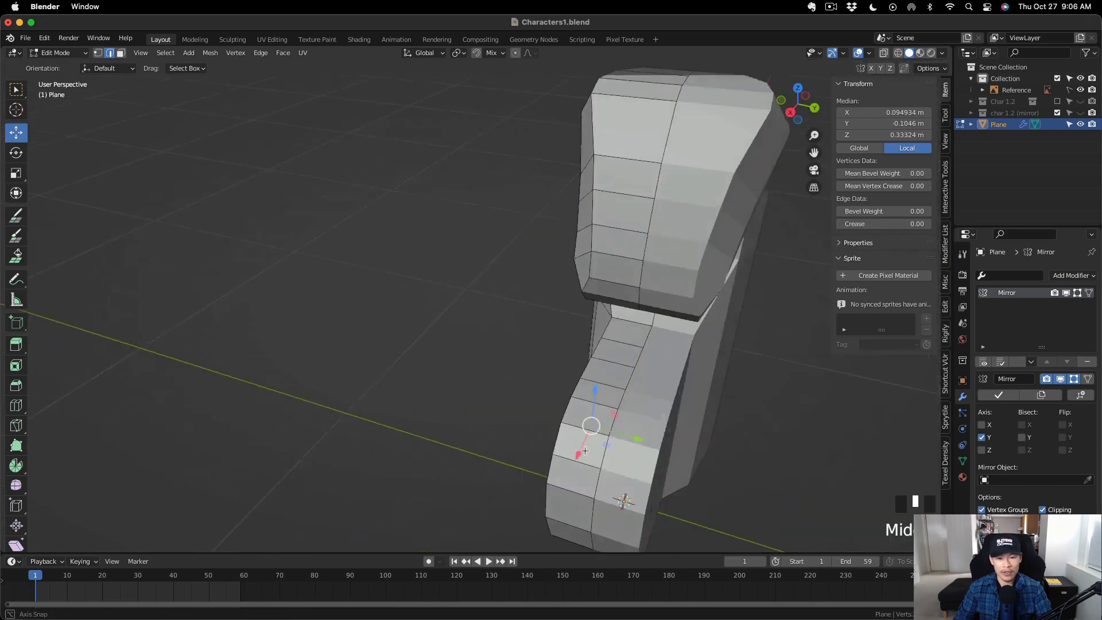
Pull the vertical edge on the neck side of the face outward along Y to about -0.138 m.
{"action": "middle_click_drag", "start_coordinate": [592, 402], "coordinate": [590, 367]}
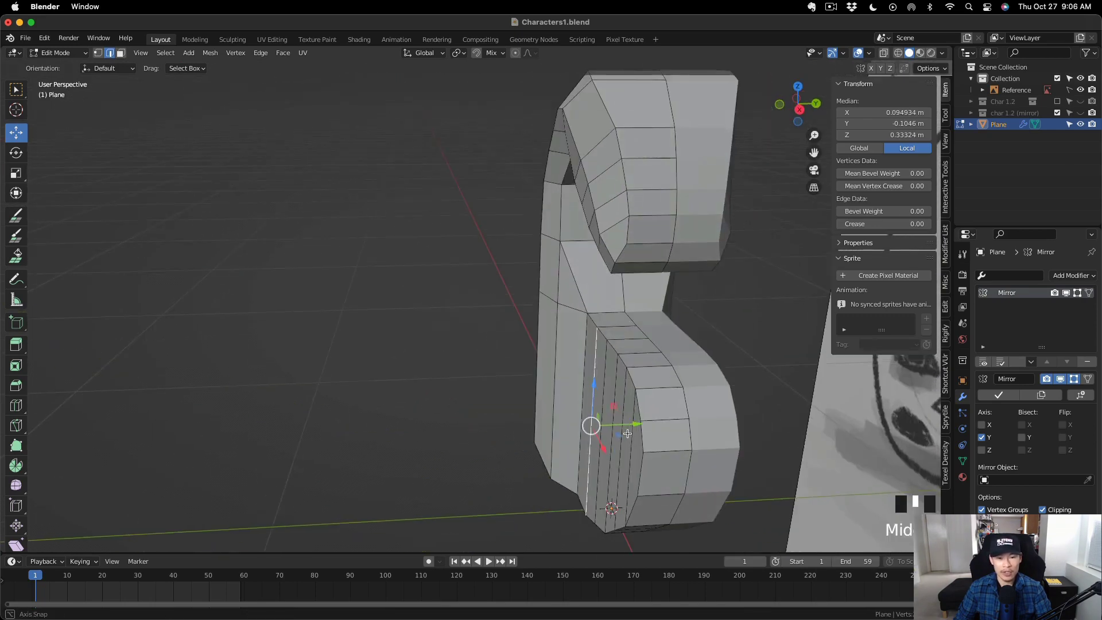
{"action": "left_click", "coordinate": [590, 366]}
{"action": "left_click_drag", "start_coordinate": [629, 407], "coordinate": [614, 406]}
{"action": "middle_click_drag", "start_coordinate": [615, 405], "coordinate": [615, 407]}
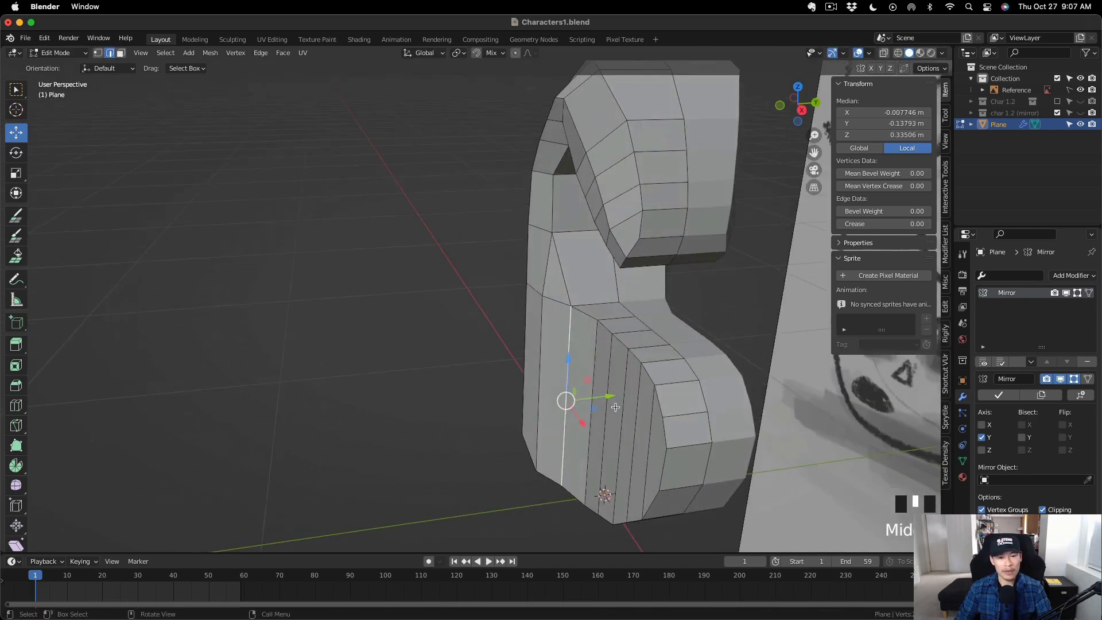
{"action": "left_click_drag", "start_coordinate": [609, 396], "coordinate": [595, 400]}
{"action": "key", "text": "Escape"}
Pull the next vertical face edges outward along Y one by one, to about -0.147 m, to round the cheek.
{"action": "middle_click_drag", "start_coordinate": [596, 400], "coordinate": [593, 376]}
{"action": "left_click_drag", "start_coordinate": [631, 406], "coordinate": [615, 402]}
{"action": "middle_click_drag", "start_coordinate": [615, 402], "coordinate": [608, 396]}
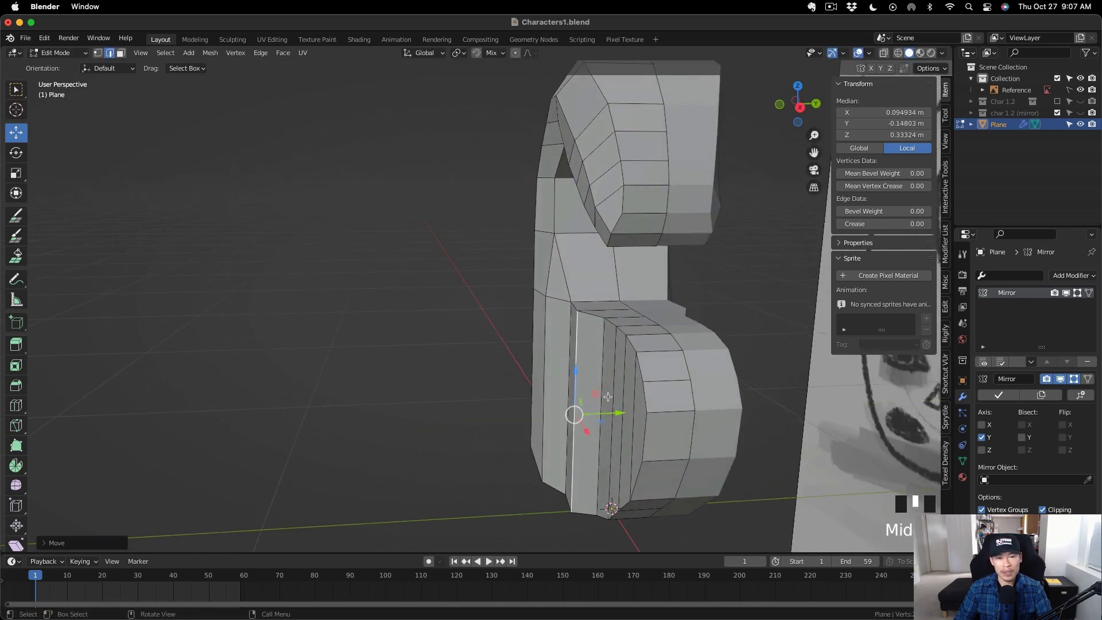
{"action": "left_click_drag", "start_coordinate": [634, 410], "coordinate": [618, 399]}
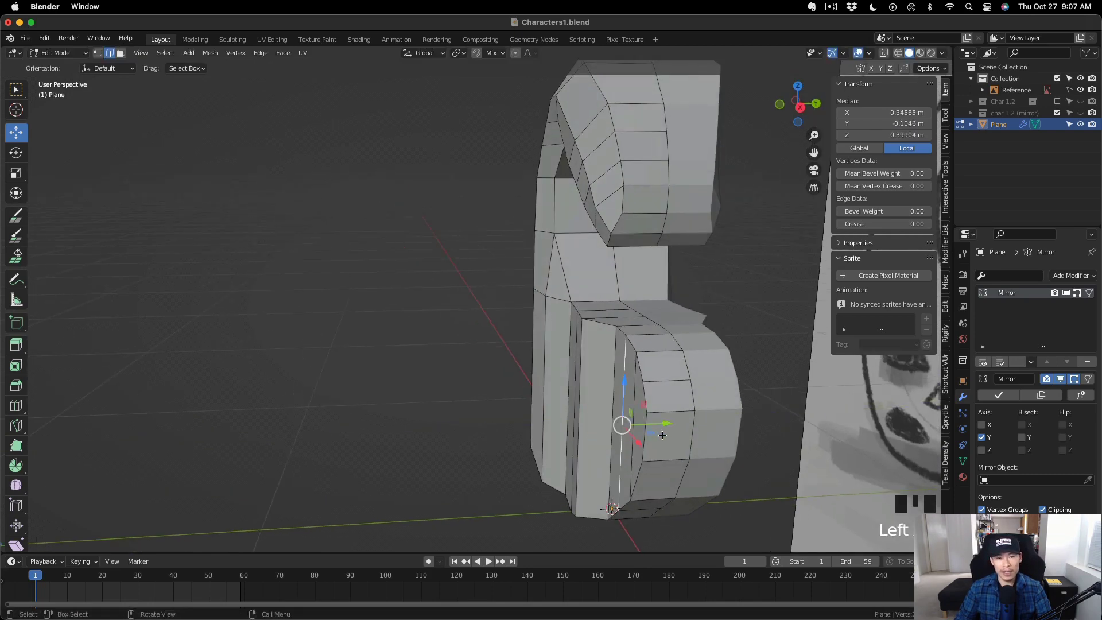
{"action": "middle_click_drag", "start_coordinate": [662, 435], "coordinate": [610, 407]}
{"action": "left_click_drag", "start_coordinate": [636, 413], "coordinate": [607, 420]}
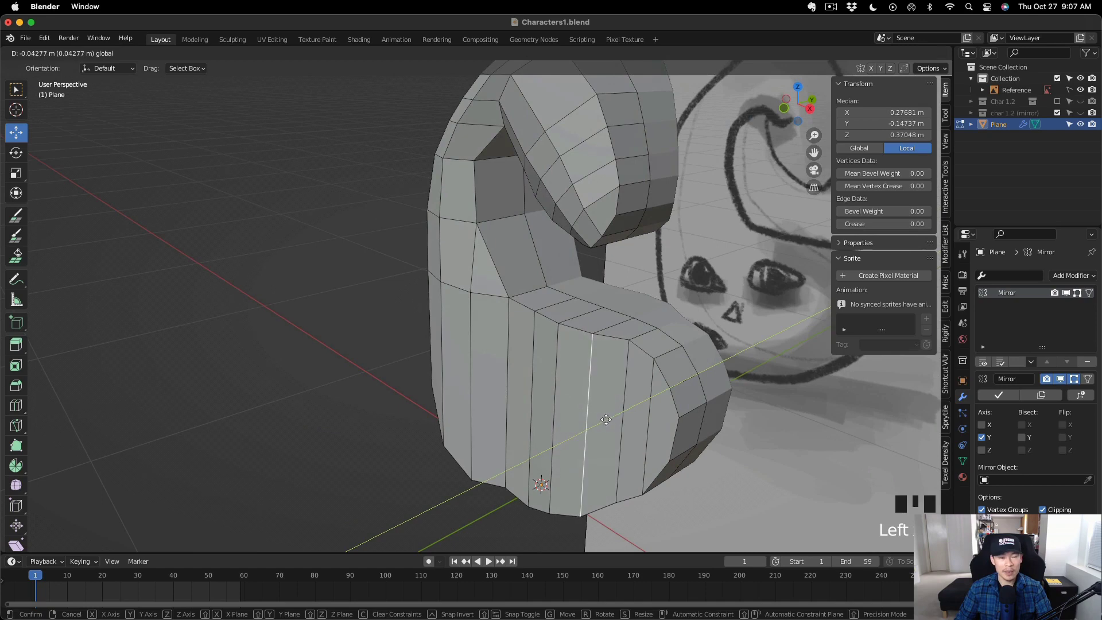
Pull the vertical edges near the front tip of the face outward along Y, to about -0.139 m at the tip.
{"action": "left_click", "coordinate": [633, 404]}
{"action": "middle_click_drag", "start_coordinate": [693, 419], "coordinate": [626, 346], "text": "shift"}
{"action": "left_click_drag", "start_coordinate": [582, 341], "coordinate": [604, 343]}
{"action": "middle_click_drag", "start_coordinate": [604, 343], "coordinate": [537, 359]}
{"action": "left_click_drag", "start_coordinate": [623, 358], "coordinate": [612, 353]}
{"action": "middle_click_drag", "start_coordinate": [612, 354], "coordinate": [585, 330]}
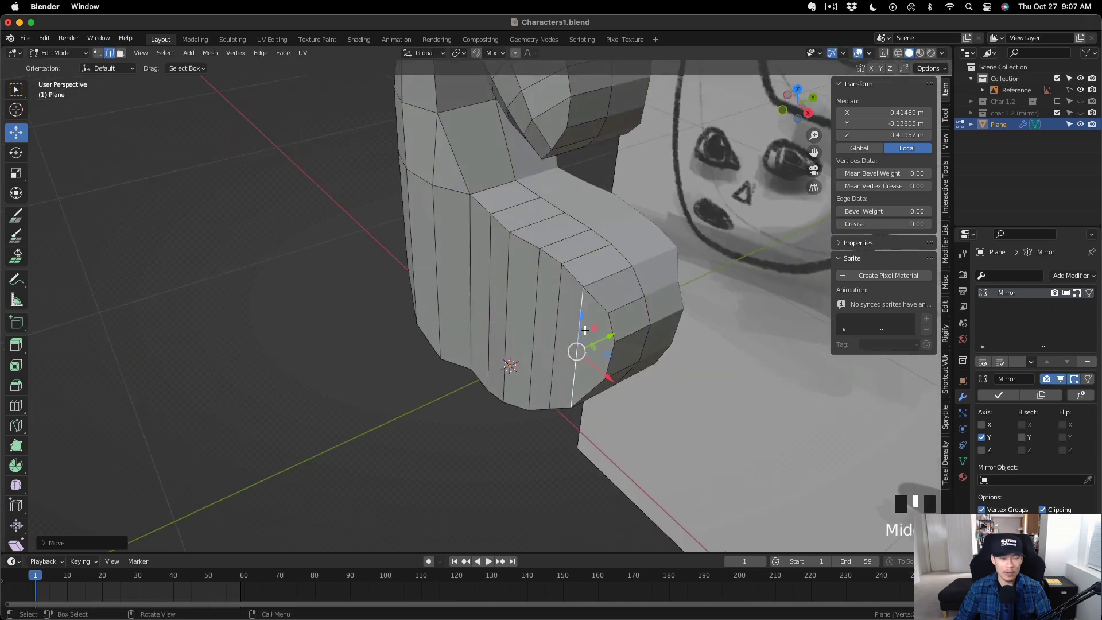
Readjust the tip-side vertical edge and a neighboring face edge along Y to smooth the cheek's contour.
{"action": "left_click_drag", "start_coordinate": [581, 328], "coordinate": [577, 331]}
{"action": "middle_click_drag", "start_coordinate": [577, 330], "coordinate": [568, 350]}
{"action": "left_click", "coordinate": [538, 298]}
{"action": "middle_click_drag", "start_coordinate": [585, 277], "coordinate": [567, 347]}
{"action": "left_click_drag", "start_coordinate": [567, 350], "coordinate": [536, 333]}
{"action": "middle_click_drag", "start_coordinate": [526, 274], "coordinate": [463, 326], "text": "shift"}
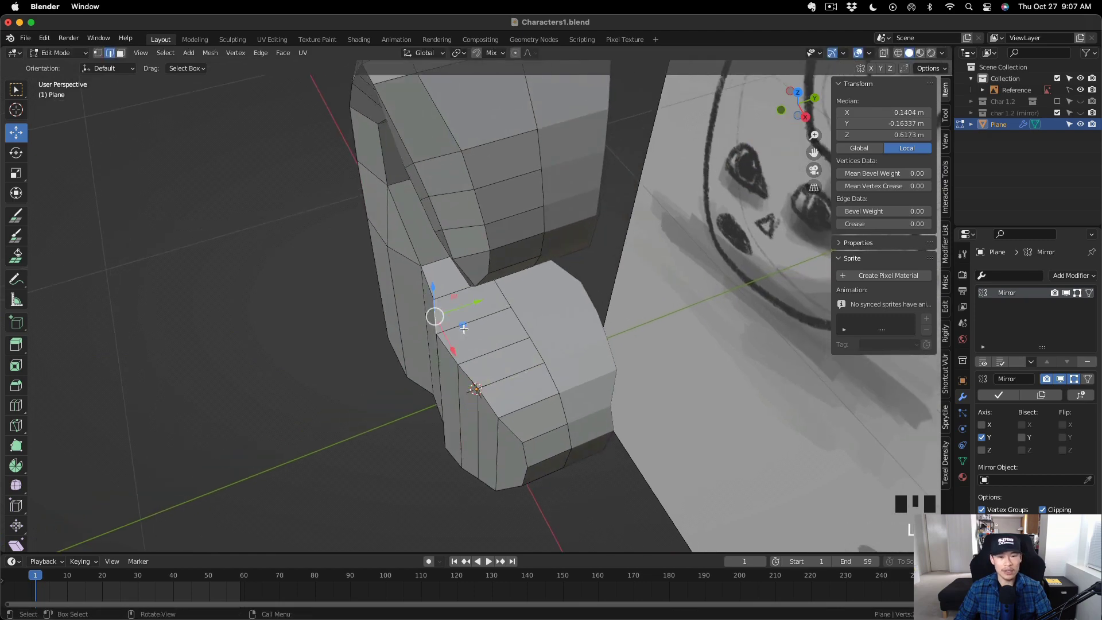
{"action": "left_click_drag", "start_coordinate": [464, 328], "coordinate": [464, 307]}
{"action": "middle_click_drag", "start_coordinate": [483, 326], "coordinate": [579, 346], "text": "shift"}
{"action": "key", "text": "x"}
{"action": "left_click", "coordinate": [616, 364]}
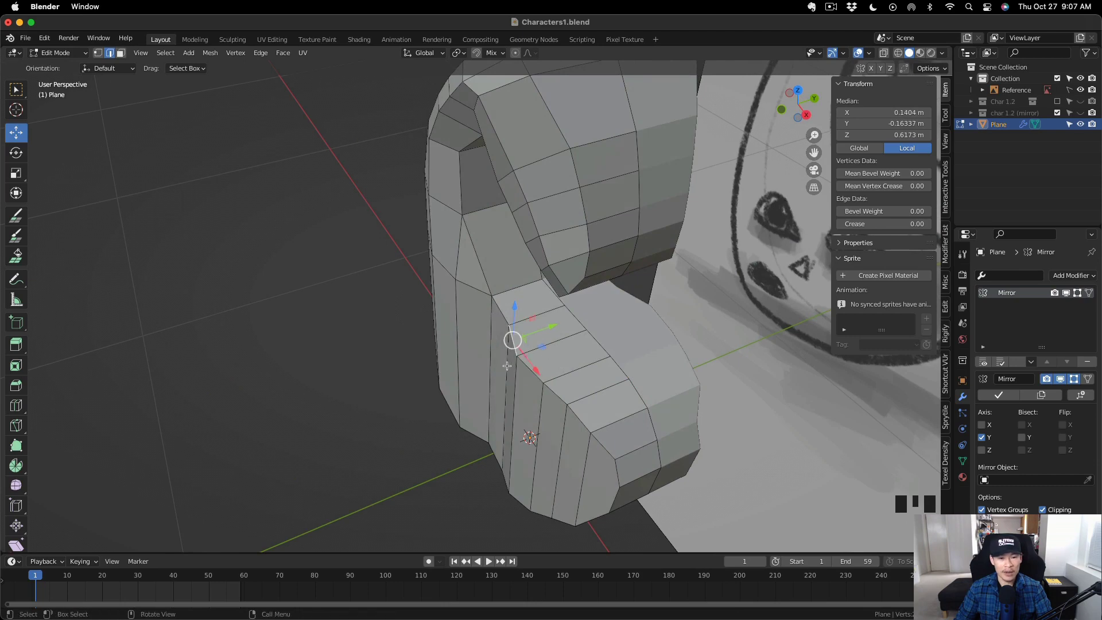
Fine-tune two vertical face edges along Y, setting the one nearest the tip to about -0.131 m.
{"action": "left_click_drag", "start_coordinate": [548, 380], "coordinate": [537, 385]}
{"action": "middle_click_drag", "start_coordinate": [537, 384], "coordinate": [513, 402]}
{"action": "left_click_drag", "start_coordinate": [566, 524], "coordinate": [571, 523]}
{"action": "middle_click_drag", "start_coordinate": [463, 456], "coordinate": [502, 433]}
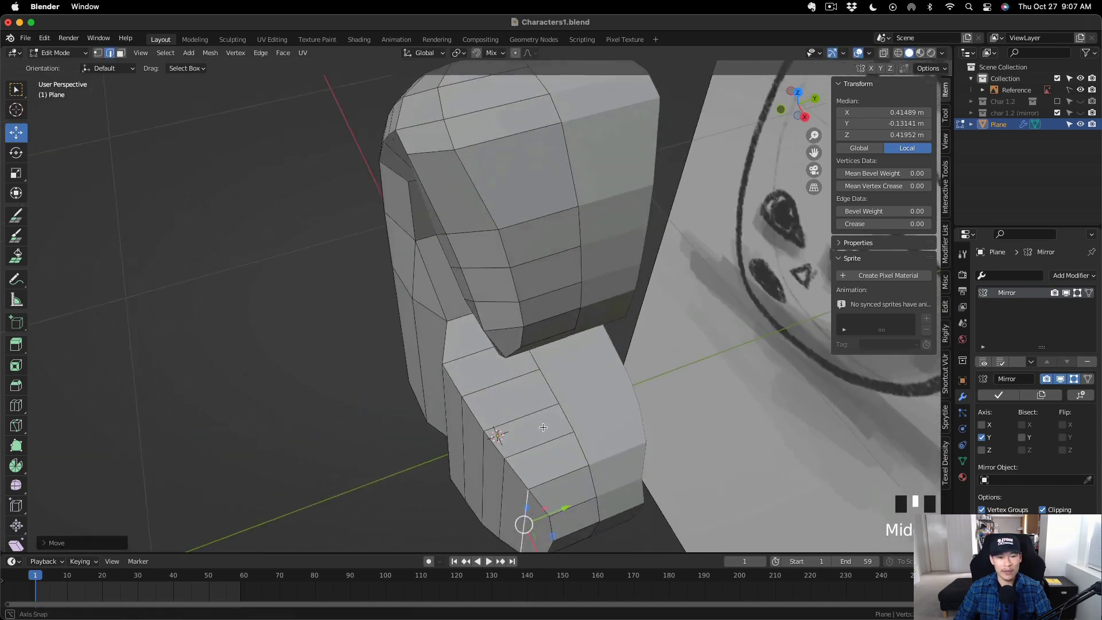
Pull the vertical edge below the neck further outward along Y and fine-tune a neighboring edge.
{"action": "middle_click_drag", "start_coordinate": [438, 406], "coordinate": [514, 367], "text": "shift"}
{"action": "left_click", "coordinate": [515, 351]}
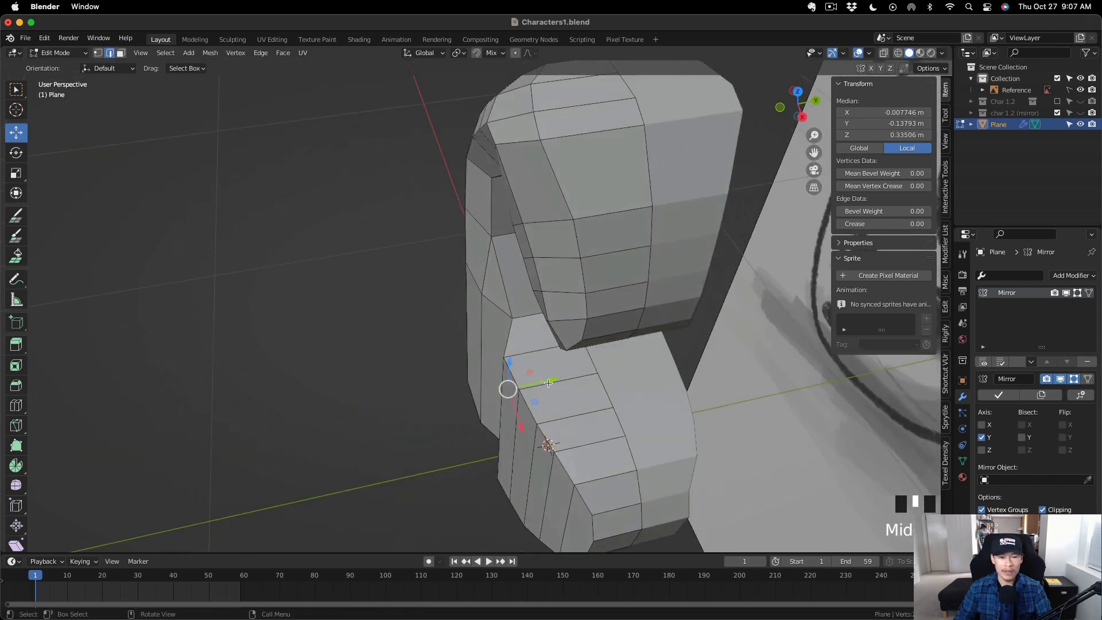
{"action": "left_click_drag", "start_coordinate": [548, 379], "coordinate": [525, 383]}
{"action": "middle_click_drag", "start_coordinate": [540, 378], "coordinate": [507, 399]}
{"action": "left_click", "coordinate": [493, 399]}
{"action": "left_click_drag", "start_coordinate": [539, 463], "coordinate": [541, 460]}
Pull the vertical edges between the neck and the character's back outward along Y to even out the side surface.
{"action": "middle_click_drag", "start_coordinate": [543, 456], "coordinate": [721, 194]}
{"action": "middle_click_drag", "start_coordinate": [597, 97], "coordinate": [435, 251]}
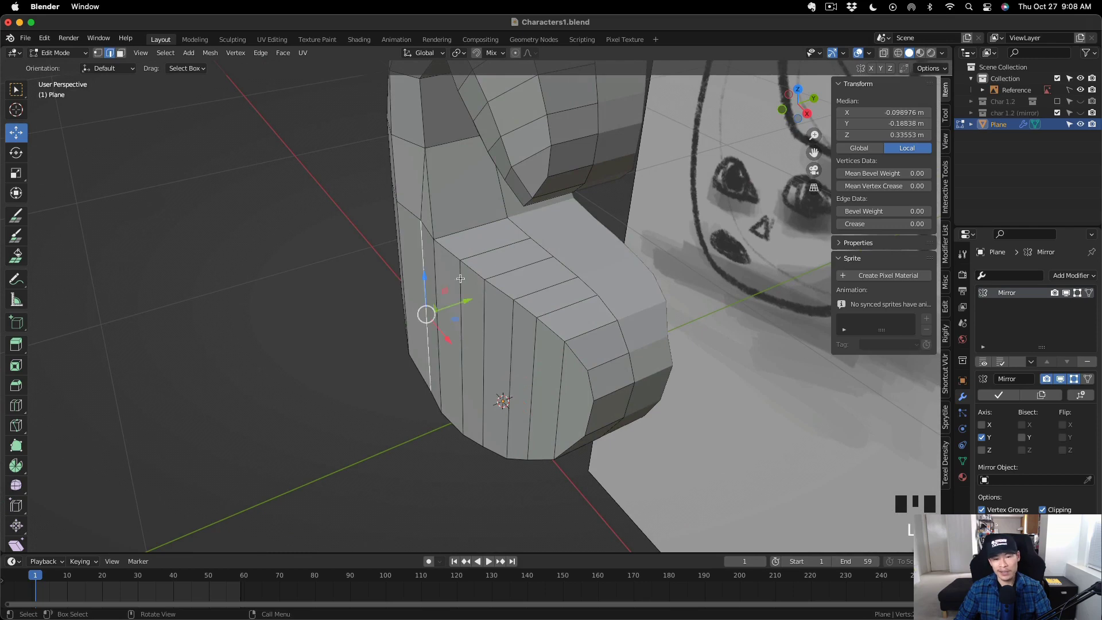
{"action": "left_click_drag", "start_coordinate": [467, 301], "coordinate": [419, 312]}
{"action": "middle_click_drag", "start_coordinate": [418, 313], "coordinate": [448, 320]}
{"action": "scroll", "coordinate": [346, 270], "scroll_direction": "down", "scroll_amount": 2}
{"action": "scroll", "coordinate": [353, 276], "scroll_direction": "up", "scroll_amount": 2}
{"action": "scroll", "coordinate": [353, 275], "scroll_direction": "up", "scroll_amount": 2}
{"action": "scroll", "coordinate": [353, 277], "scroll_direction": "down", "scroll_amount": 3}
{"action": "scroll", "coordinate": [418, 317], "scroll_direction": "down", "scroll_amount": 2}
{"action": "scroll", "coordinate": [406, 156], "scroll_direction": "up", "scroll_amount": 5}
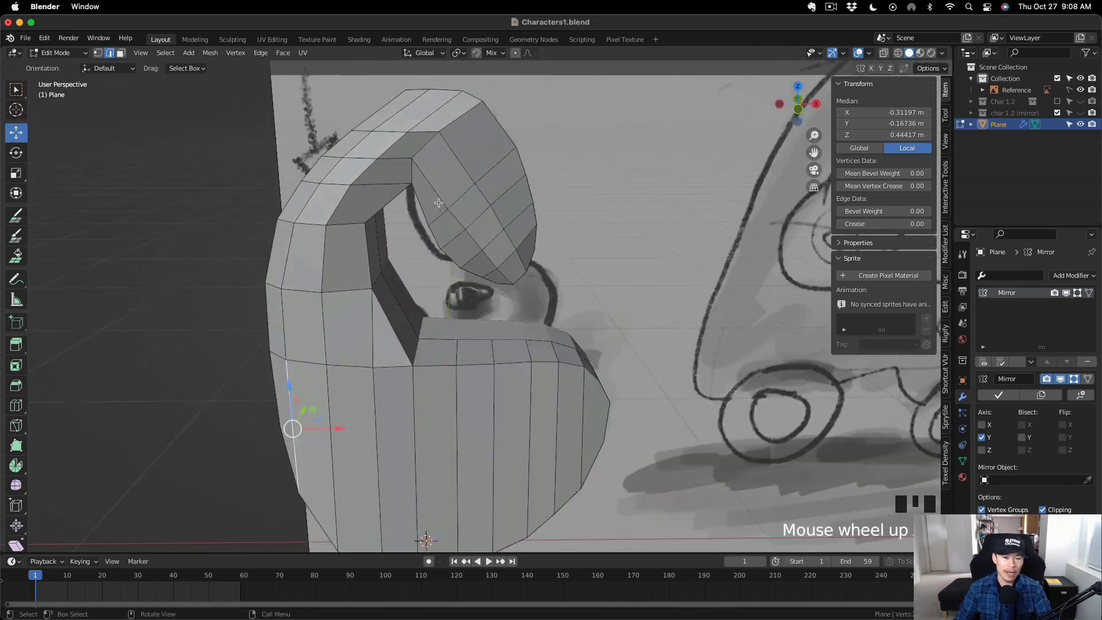
Examine the vertices along the inner side of the curl.
{"action": "left_click", "coordinate": [395, 122]}
{"action": "scroll", "coordinate": [410, 134], "scroll_direction": "down", "scroll_amount": 4}
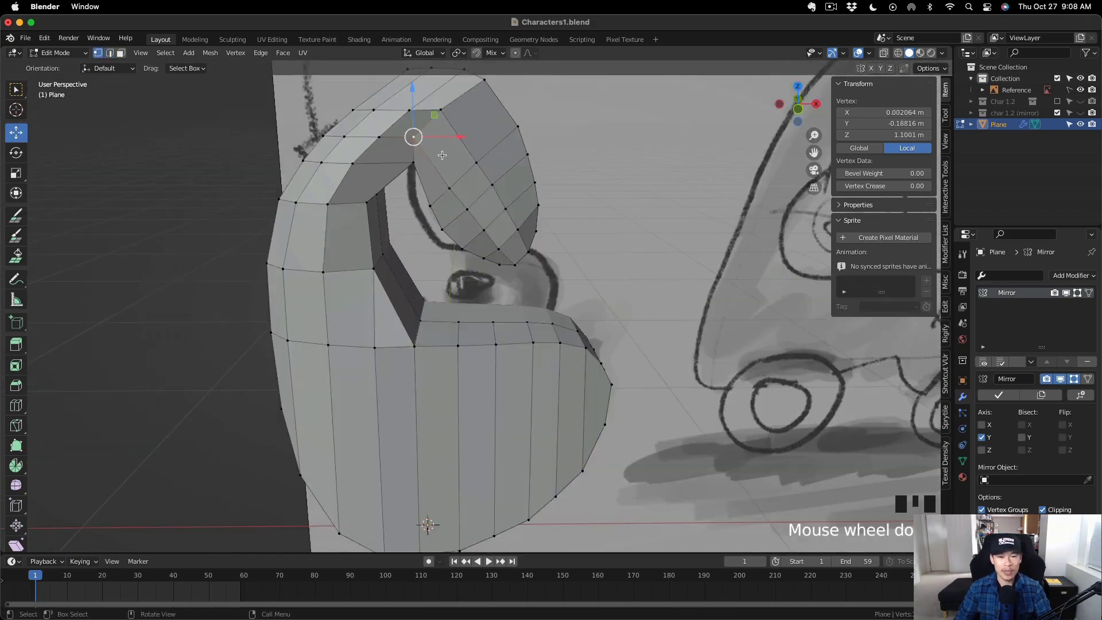
{"action": "scroll", "coordinate": [475, 153], "scroll_direction": "up", "scroll_amount": 4}
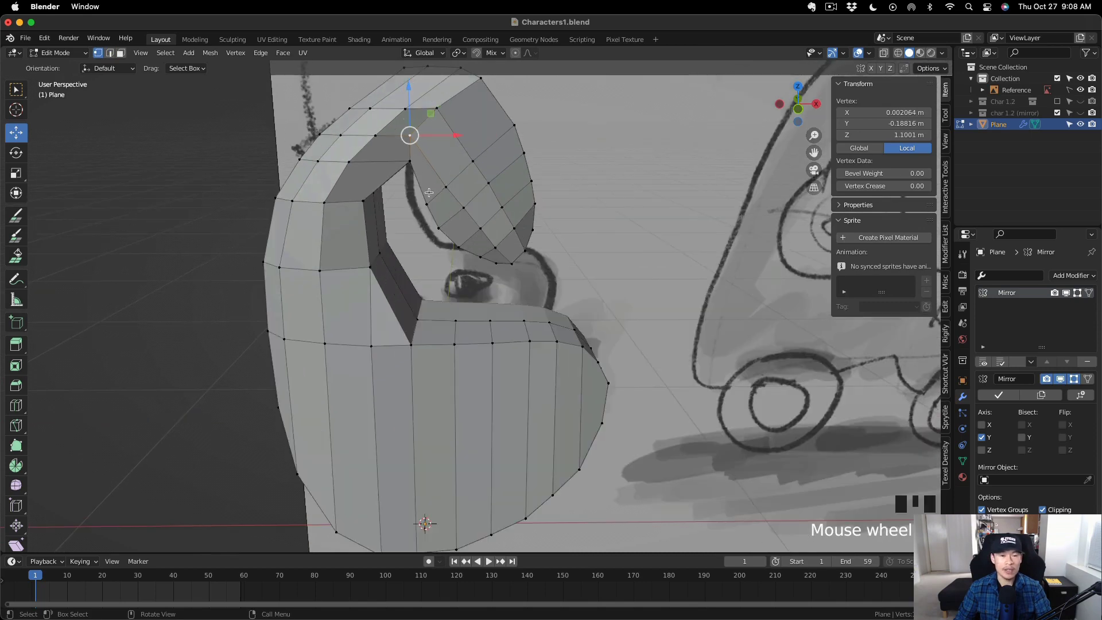
{"action": "left_click", "coordinate": [445, 163]}
{"action": "mouse_move", "coordinate": [445, 163]}
{"action": "middle_mouse_down"}
{"action": "mouse_move", "coordinate": [454, 144]}
{"action": "mouse_move", "coordinate": [499, 148]}
{"action": "mouse_move", "coordinate": [428, 167]}
{"action": "mouse_move", "coordinate": [472, 163]}
{"action": "mouse_move", "coordinate": [567, 268]}
{"action": "mouse_move", "coordinate": [505, 230]}
{"action": "mouse_move", "coordinate": [465, 166]}
{"action": "middle_mouse_up"}
{"action": "scroll", "coordinate": [451, 164], "scroll_direction": "down", "scroll_amount": 3}
{"action": "scroll", "coordinate": [452, 165], "scroll_direction": "up", "scroll_amount": 4}
{"action": "scroll", "coordinate": [452, 165], "scroll_direction": "down", "scroll_amount": 2}
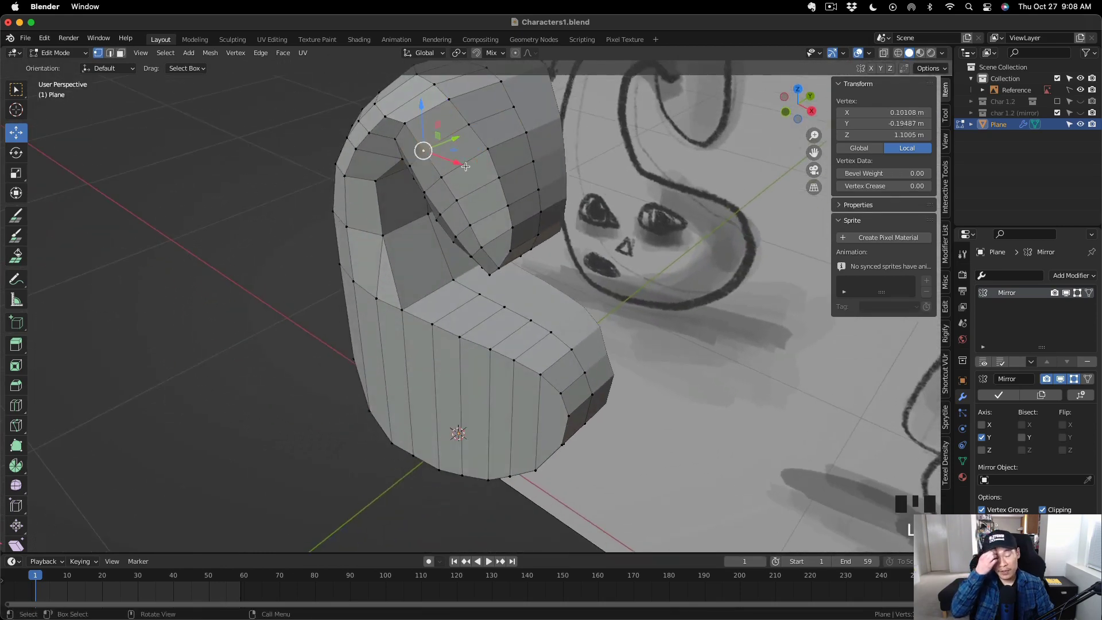
Shift two edges on the side of the curl along Y to round its surface.
{"action": "key", "text": "2"}
{"action": "left_click", "coordinate": [425, 159]}
{"action": "left_click_drag", "start_coordinate": [449, 157], "coordinate": [438, 151]}
{"action": "middle_click_drag", "start_coordinate": [438, 151], "coordinate": [465, 213]}
{"action": "left_click", "coordinate": [440, 212]}
{"action": "left_click_drag", "start_coordinate": [480, 202], "coordinate": [487, 226]}
Shift the edge at the front of the curl's top along Y to about -0.156 m.
{"action": "middle_click_drag", "start_coordinate": [487, 226], "coordinate": [446, 149]}
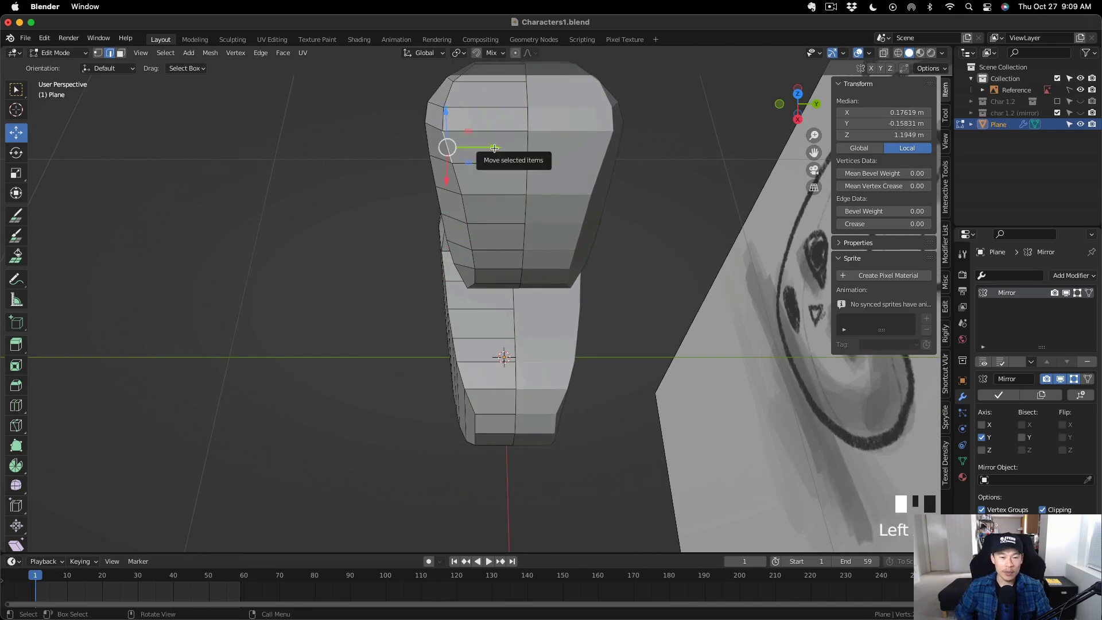
{"action": "left_click_drag", "start_coordinate": [494, 148], "coordinate": [493, 120]}
{"action": "middle_click_drag", "start_coordinate": [520, 240], "coordinate": [626, 213]}
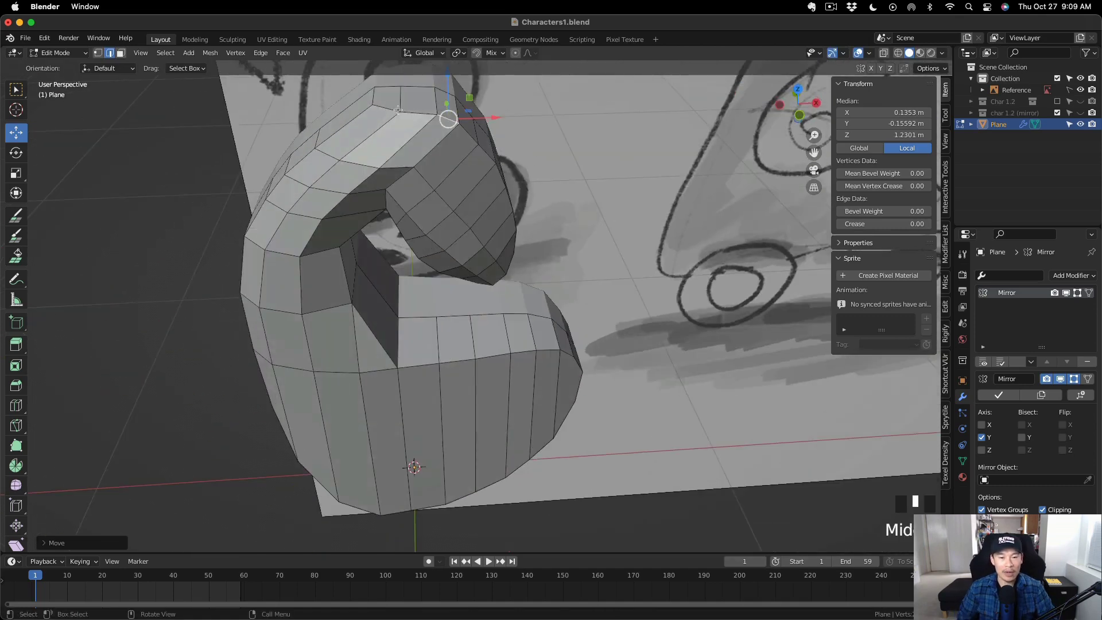
{"action": "middle_click_drag", "start_coordinate": [392, 126], "coordinate": [395, 148], "text": "shift"}
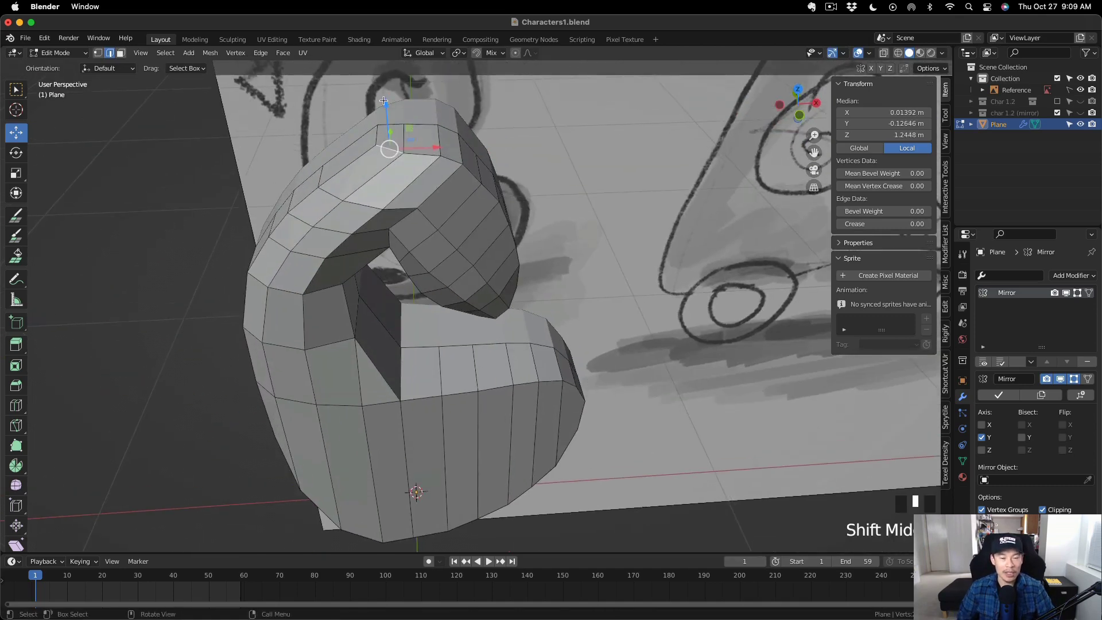
Try to reposition the side edge at the top of the curl and undo the change.
{"action": "left_click_drag", "start_coordinate": [391, 104], "coordinate": [370, 113]}
{"action": "left_click", "coordinate": [379, 147]}
{"action": "middle_click_drag", "start_coordinate": [370, 114], "coordinate": [548, 165]}
{"action": "key", "text": "ctrl+z"}
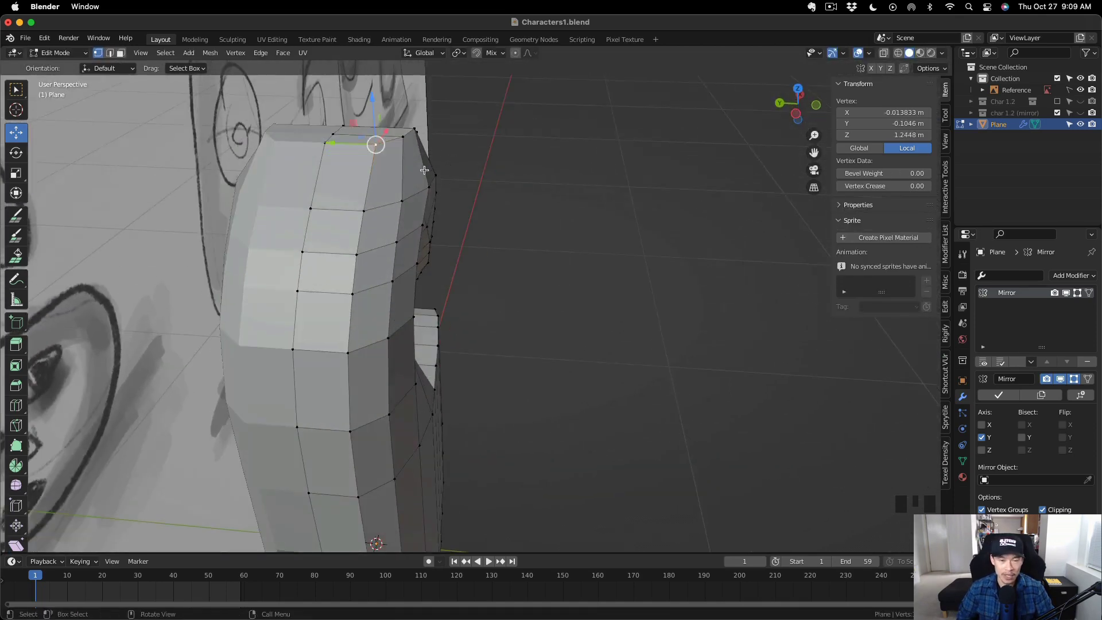
Edge Slide the crosswise edge at the top of the curl toward the back in two passes.
{"action": "left_click", "coordinate": [330, 145], "text": "shift"}
{"action": "middle_click_drag", "start_coordinate": [329, 144], "coordinate": [391, 163]}
{"action": "key", "text": "g"}
{"action": "key", "text": "g"}
{"action": "left_click", "coordinate": [356, 147]}
{"action": "key", "text": "g"}
{"action": "key", "text": "g"}
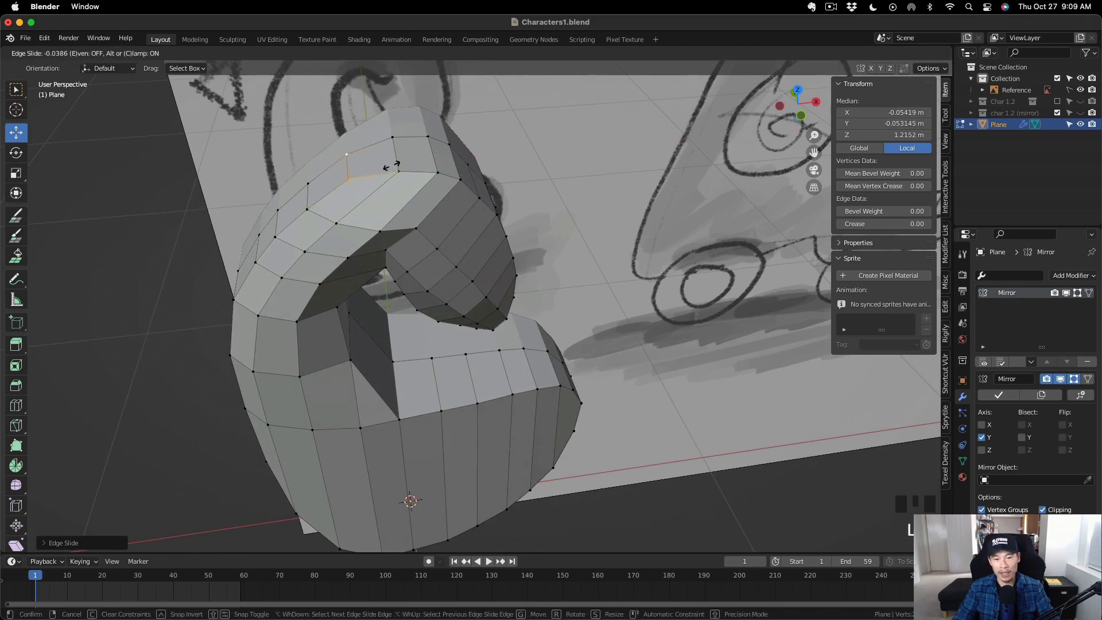
{"action": "left_click", "coordinate": [392, 167]}
Turn on X-ray in the front view to see the face features of the reference sketch through the mesh.
{"action": "middle_click_drag", "start_coordinate": [494, 264], "coordinate": [505, 224]}
{"action": "scroll", "coordinate": [505, 224], "scroll_direction": "down", "scroll_amount": 6}
{"action": "middle_click_drag", "start_coordinate": [566, 356], "coordinate": [482, 286], "text": "shift"}
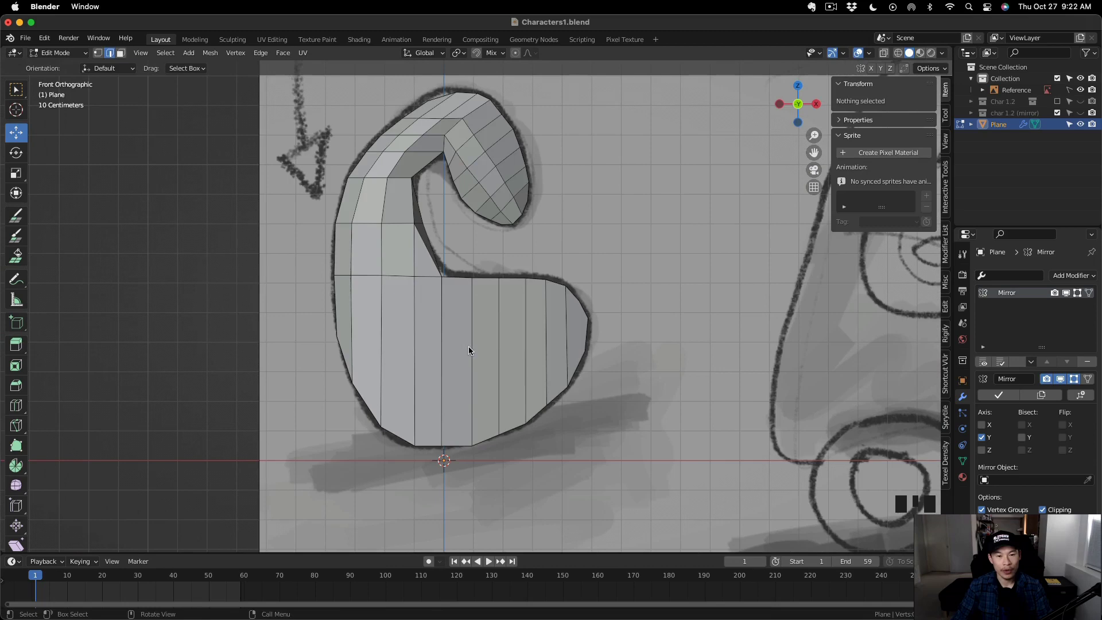
{"action": "key", "text": "alt+a"}
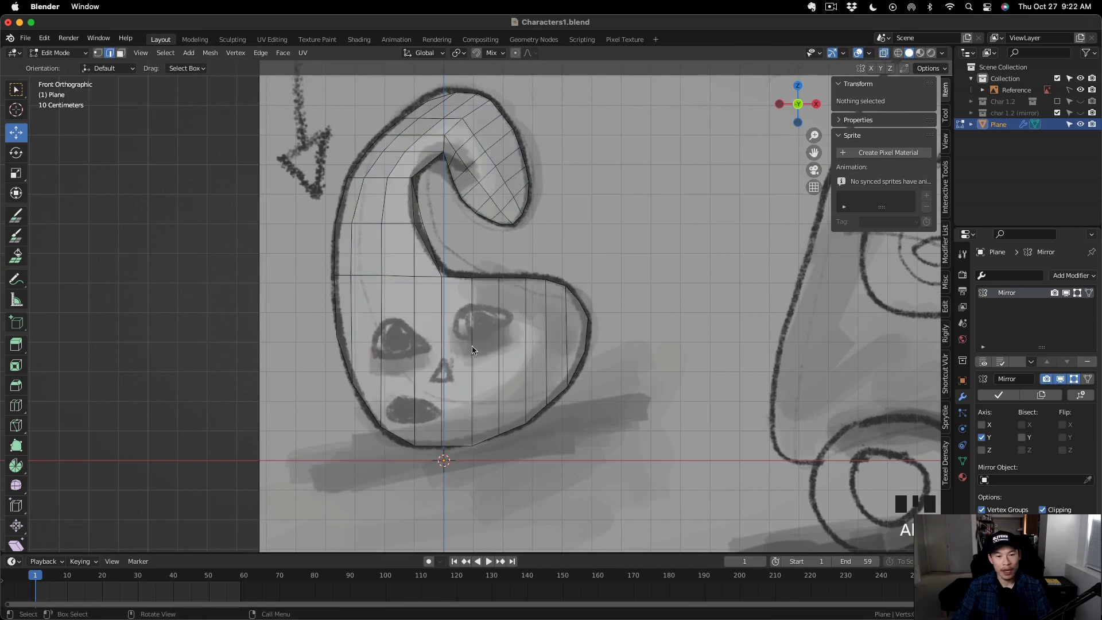
{"action": "scroll", "coordinate": [481, 326], "scroll_direction": "down", "scroll_amount": 2}
{"action": "middle_click_drag", "start_coordinate": [481, 326], "coordinate": [540, 345], "text": "shift"}
{"action": "scroll", "coordinate": [495, 324], "scroll_direction": "up", "scroll_amount": 4}
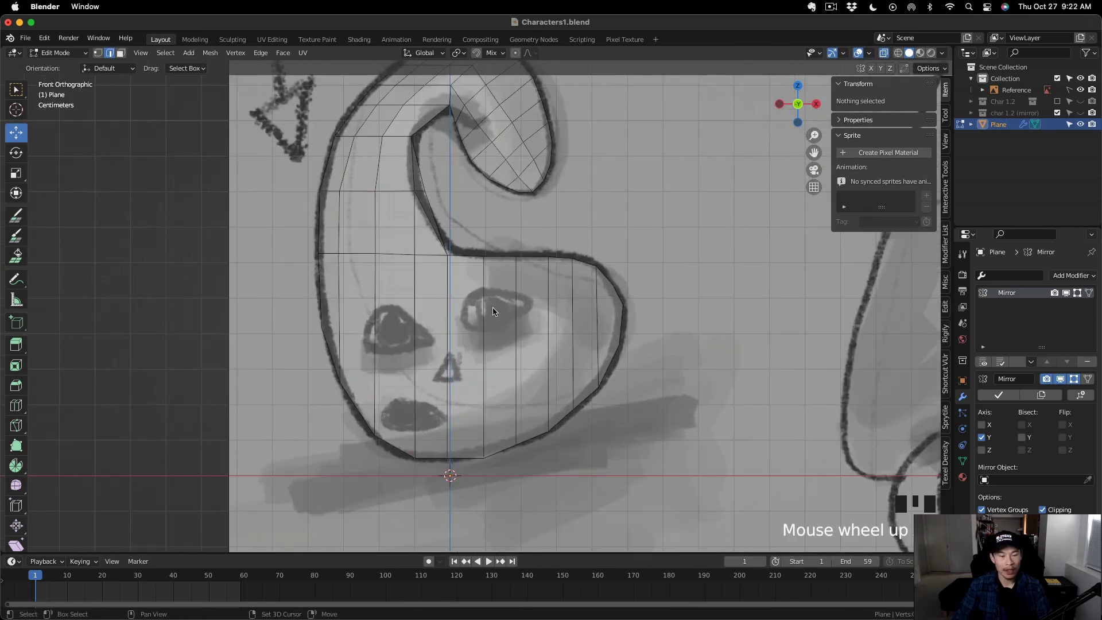
Add a plane object at the 3D cursor on the face and rotate it 90° about X to face the front.
{"action": "key", "text": "Tab"}
{"action": "key", "text": "shift+a"}
{"action": "mouse_move", "coordinate": [524, 309]}
{"action": "left_click", "coordinate": [585, 304]}
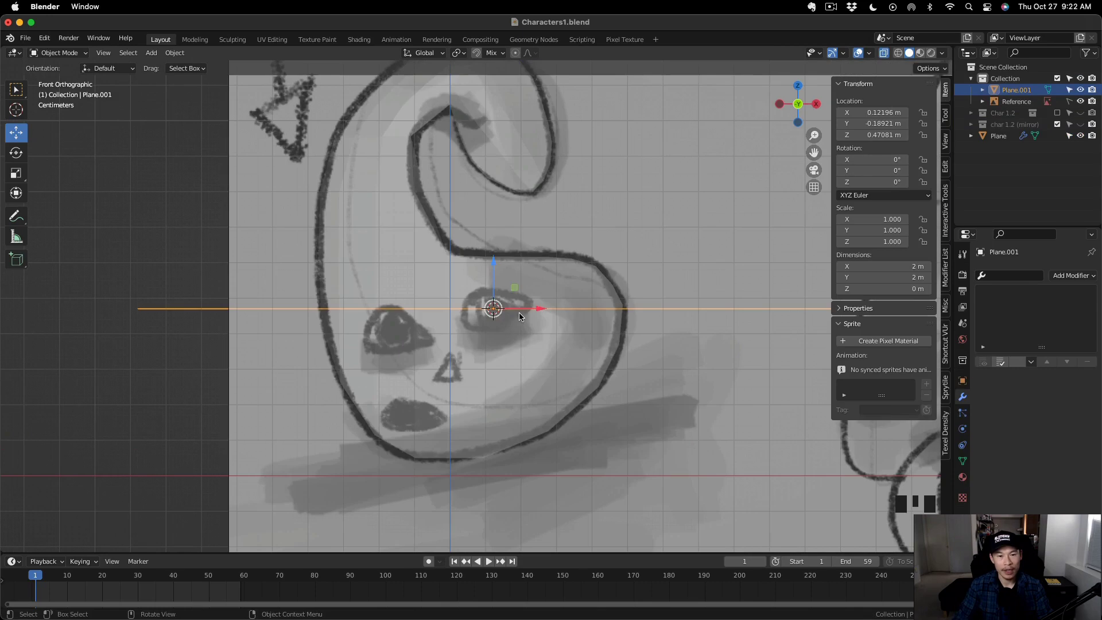
{"action": "key", "text": "shift+space"}
{"action": "key", "text": "r"}
{"action": "left_click_drag", "start_coordinate": [493, 265], "coordinate": [413, 298], "text": "ctrl"}
{"action": "scroll", "coordinate": [494, 276], "scroll_direction": "down", "scroll_amount": 5}
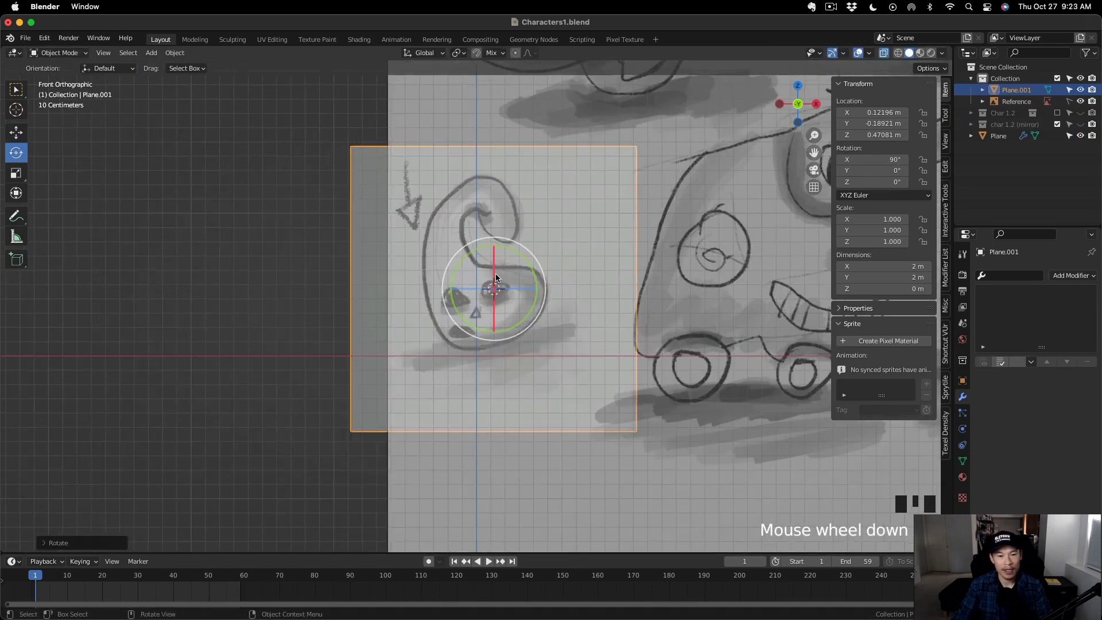
Scale the new plane down uniformly to about 0.019.
{"action": "key", "text": "shift+space"}
{"action": "key", "text": "s"}
{"action": "left_click_drag", "start_coordinate": [528, 251], "coordinate": [500, 289]}
{"action": "scroll", "coordinate": [493, 288], "scroll_direction": "up", "scroll_amount": 10}
{"action": "scroll", "coordinate": [516, 284], "scroll_direction": "down", "scroll_amount": 3}
Move the small plane down and over onto the lower part of the sketched eye on the neck side.
{"action": "key", "text": "shift+space"}
{"action": "key", "text": "g"}
{"action": "scroll", "coordinate": [523, 327], "scroll_direction": "down", "scroll_amount": 1}
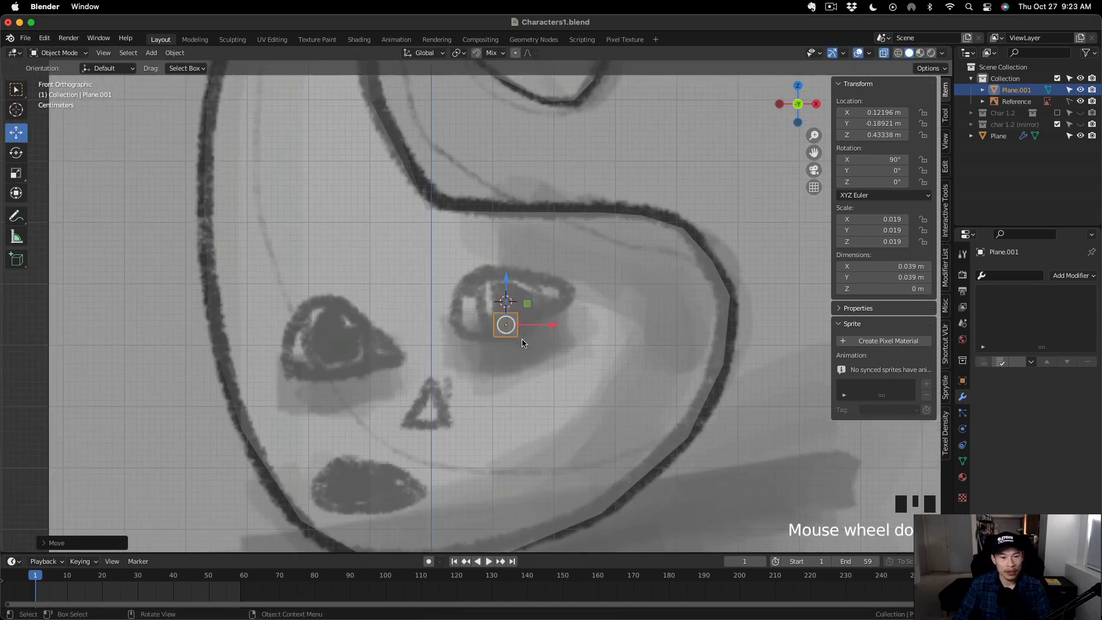
{"action": "left_click_drag", "start_coordinate": [547, 325], "coordinate": [373, 355]}
{"action": "left_click_drag", "start_coordinate": [331, 281], "coordinate": [413, 367]}
{"action": "scroll", "coordinate": [344, 345], "scroll_direction": "down", "scroll_amount": 2}
{"action": "scroll", "coordinate": [356, 341], "scroll_direction": "down", "scroll_amount": 3, "text": "shift"}
{"action": "scroll", "coordinate": [373, 342], "scroll_direction": "up", "scroll_amount": 3}
Extrude the plane's edge in segments along the eye's lower outline toward its pointed inner corner.
{"action": "key", "text": "Tab"}
{"action": "key", "text": "super+z"}
{"action": "scroll", "coordinate": [414, 367], "scroll_direction": "down", "scroll_amount": 1}
{"action": "key", "text": "e"}
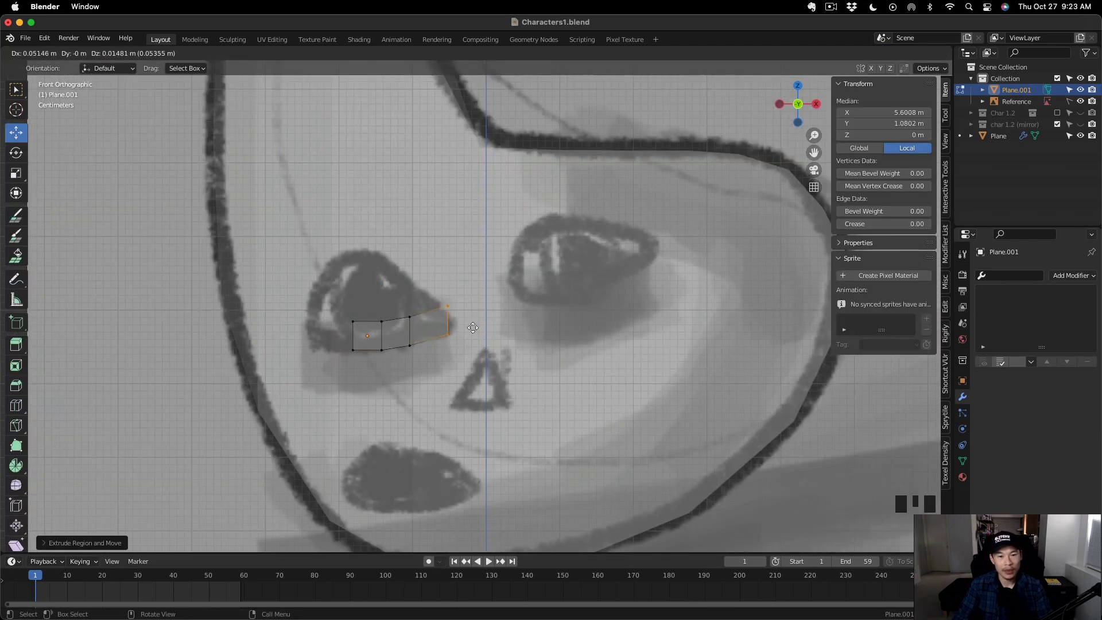
{"action": "left_click", "coordinate": [494, 322]}
{"action": "scroll", "coordinate": [103, 431], "scroll_direction": "down", "scroll_amount": 3}
{"action": "scroll", "coordinate": [138, 416], "scroll_direction": "up", "scroll_amount": 5}
Extrude the opposite end edge of the strip twice to reach the eye's outer side.
{"action": "left_click_drag", "start_coordinate": [356, 264], "coordinate": [418, 388]}
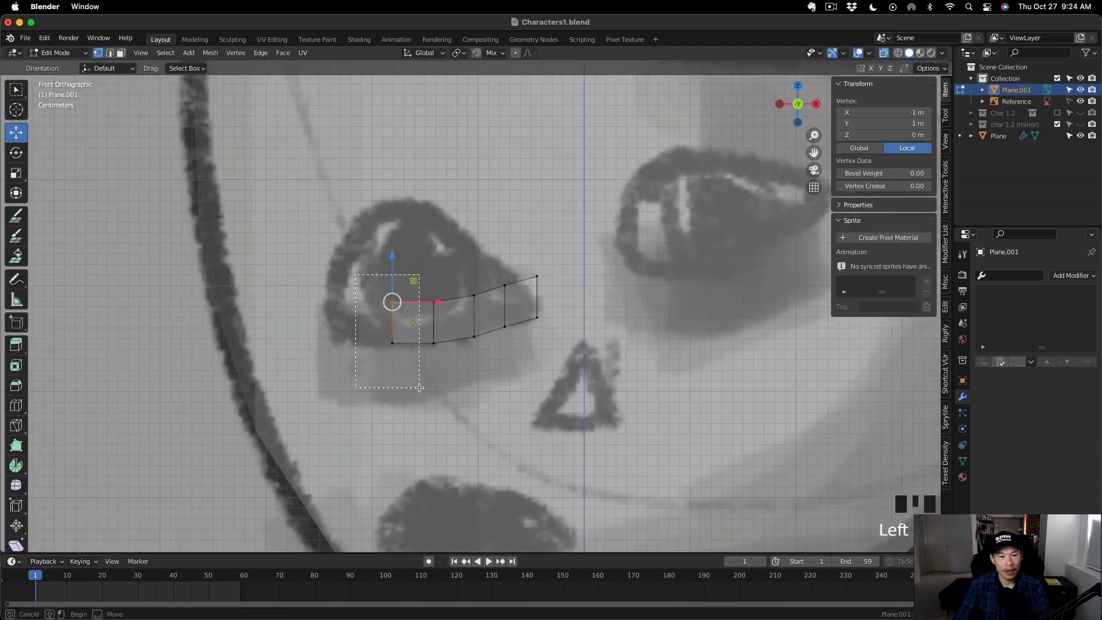
{"action": "key", "text": "e"}
{"action": "left_click", "coordinate": [388, 346]}
{"action": "key", "text": "e"}
{"action": "left_click", "coordinate": [354, 344]}
Adjust the strip's segments and lower the upper vertex at the eye's pointed corner to match the sketch.
{"action": "left_click_drag", "start_coordinate": [461, 329], "coordinate": [460, 329]}
{"action": "left_click_drag", "start_coordinate": [583, 302], "coordinate": [581, 303]}
{"action": "left_click_drag", "start_coordinate": [533, 238], "coordinate": [533, 259]}
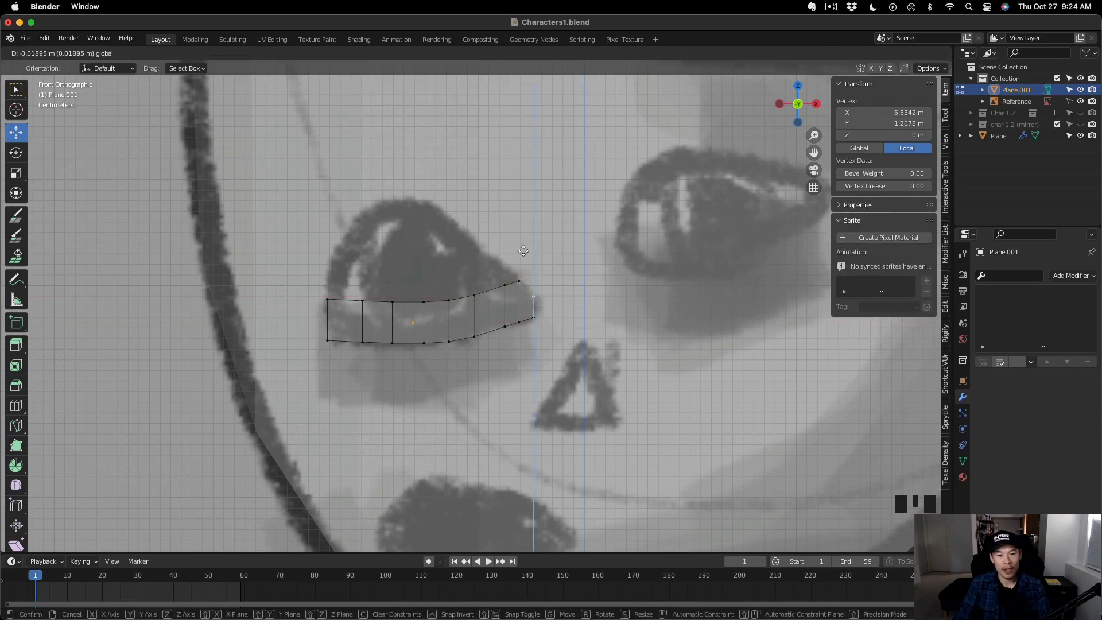
Raise the upper row of vertices, except those at the pointed corner, toward the middle of the eye.
{"action": "left_click_drag", "start_coordinate": [320, 280], "coordinate": [459, 310]}
{"action": "left_click_drag", "start_coordinate": [456, 268], "coordinate": [483, 293], "text": "shift"}
{"action": "left_click_drag", "start_coordinate": [431, 253], "coordinate": [427, 219]}
Adjust the remaining upper vertices to taper the strip toward the eye's pointed corner and level its upper row.
{"action": "left_click_drag", "start_coordinate": [495, 233], "coordinate": [527, 260]}
{"action": "left_click_drag", "start_coordinate": [510, 207], "coordinate": [478, 239]}
{"action": "left_click", "coordinate": [519, 260]}
{"action": "left_click", "coordinate": [505, 263]}
{"action": "left_click", "coordinate": [474, 259]}
{"action": "scroll", "coordinate": [505, 265], "scroll_direction": "up", "scroll_amount": 2}
{"action": "left_click", "coordinate": [250, 265]}
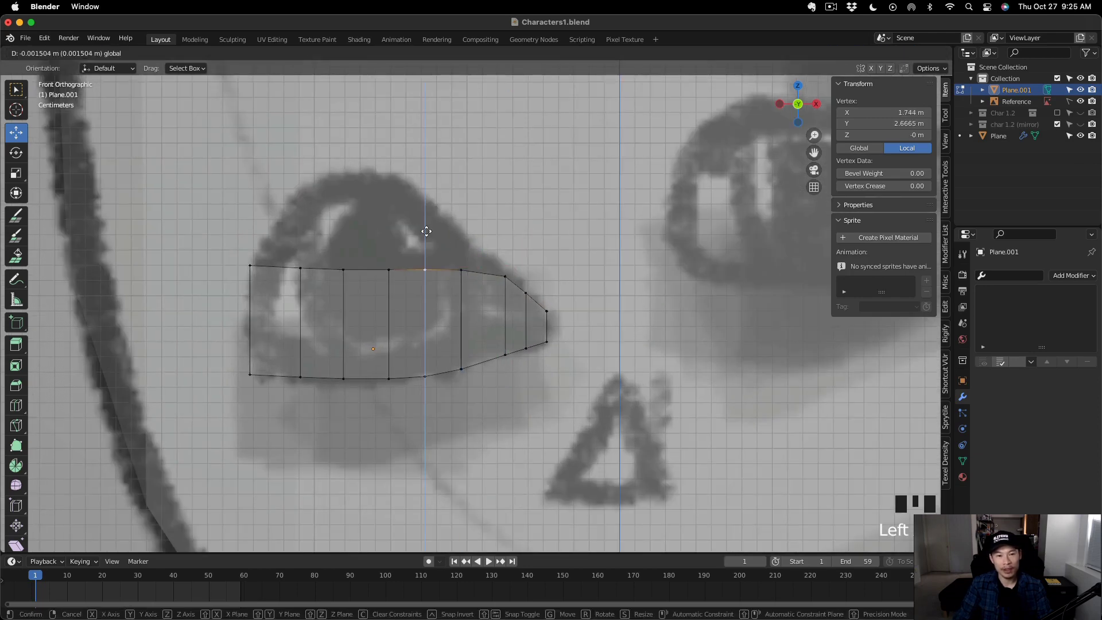
Extrude the eye's upper vertex row, except the vertices nearest the pointed corner, straight up along Z.
{"action": "left_click_drag", "start_coordinate": [264, 239], "coordinate": [511, 282]}
{"action": "key", "text": "g"}
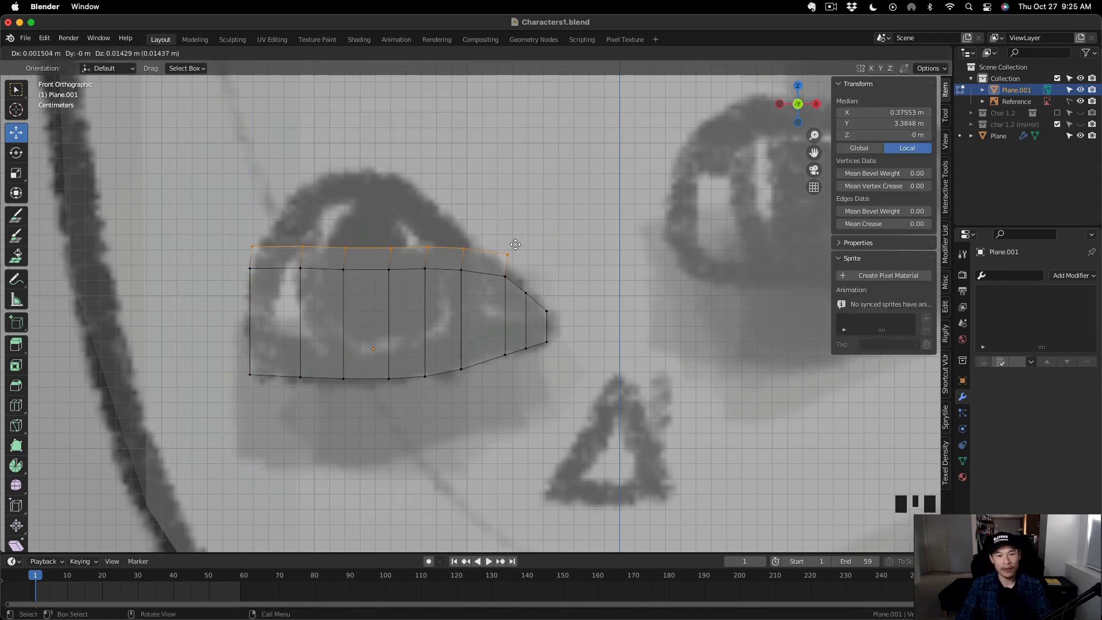
{"action": "key", "text": "z"}
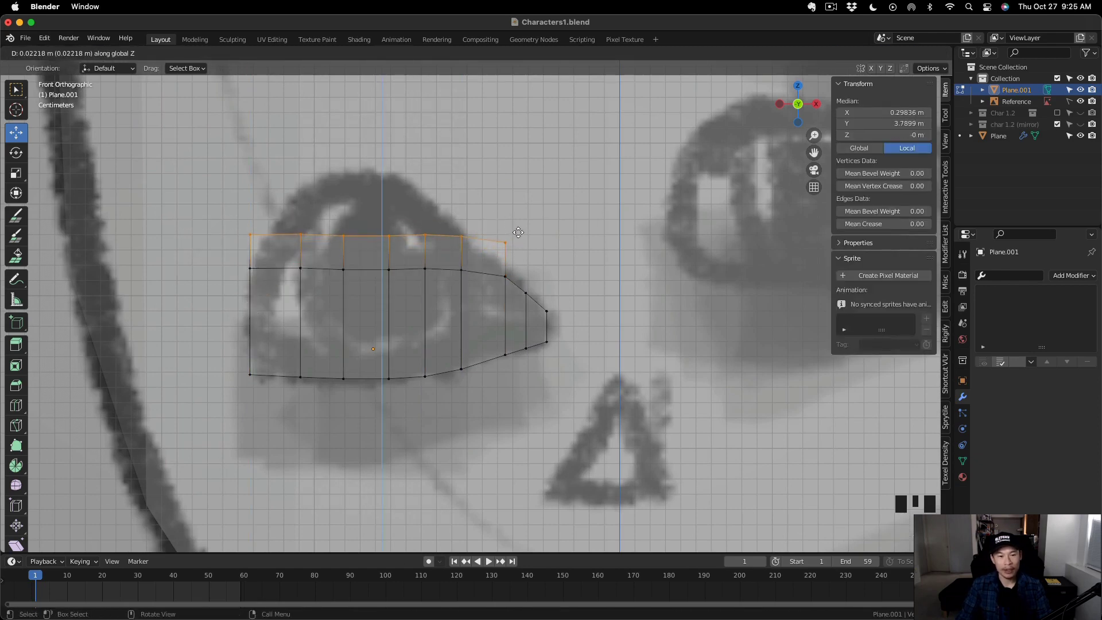
{"action": "left_click", "coordinate": [519, 233]}
Add a vertical loop cut in the new row's segment nearest the pointed corner and move its top vertex onto the sketched slope.
{"action": "key", "text": "ctrl+r"}
{"action": "left_click", "coordinate": [488, 240]}
{"action": "right_click", "coordinate": [488, 240]}
{"action": "left_click", "coordinate": [505, 242]}
{"action": "left_click_drag", "start_coordinate": [506, 207], "coordinate": [529, 258]}
{"action": "left_click_drag", "start_coordinate": [492, 248], "coordinate": [481, 257]}
{"action": "left_click", "coordinate": [484, 258]}
{"action": "left_click", "coordinate": [497, 264]}
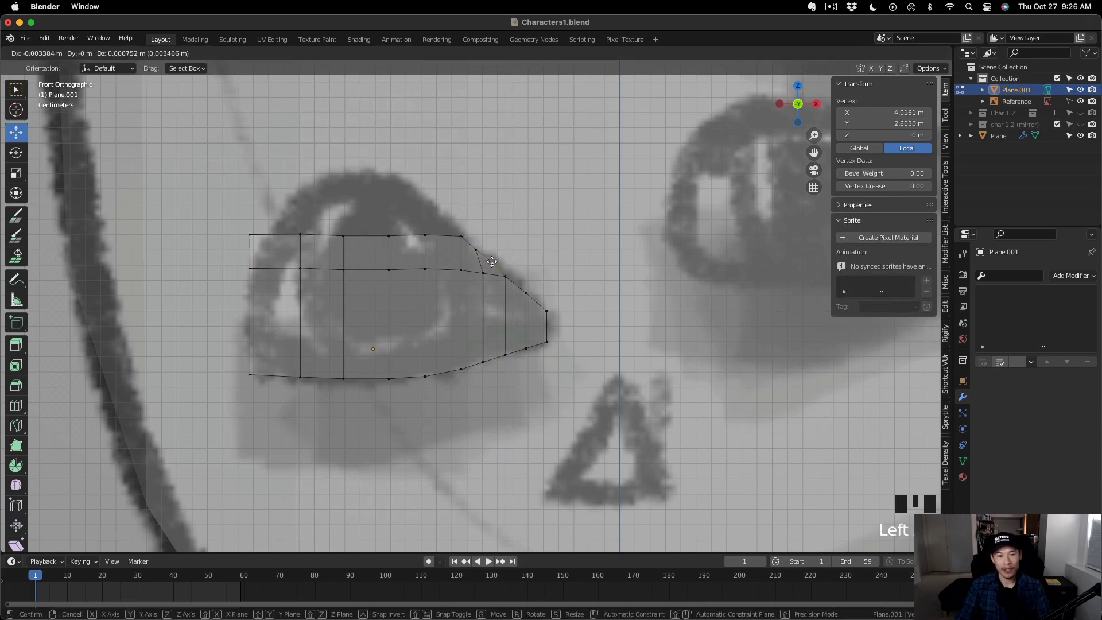
Dissolve the surplus vertex on the pointed-corner slope and refit the neighbouring upper vertex to the eye outline.
{"action": "scroll", "coordinate": [487, 266], "scroll_direction": "up", "scroll_amount": 3}
{"action": "scroll", "coordinate": [500, 266], "scroll_direction": "down", "scroll_amount": 2}
{"action": "key", "text": "x"}
{"action": "key", "text": "Escape"}
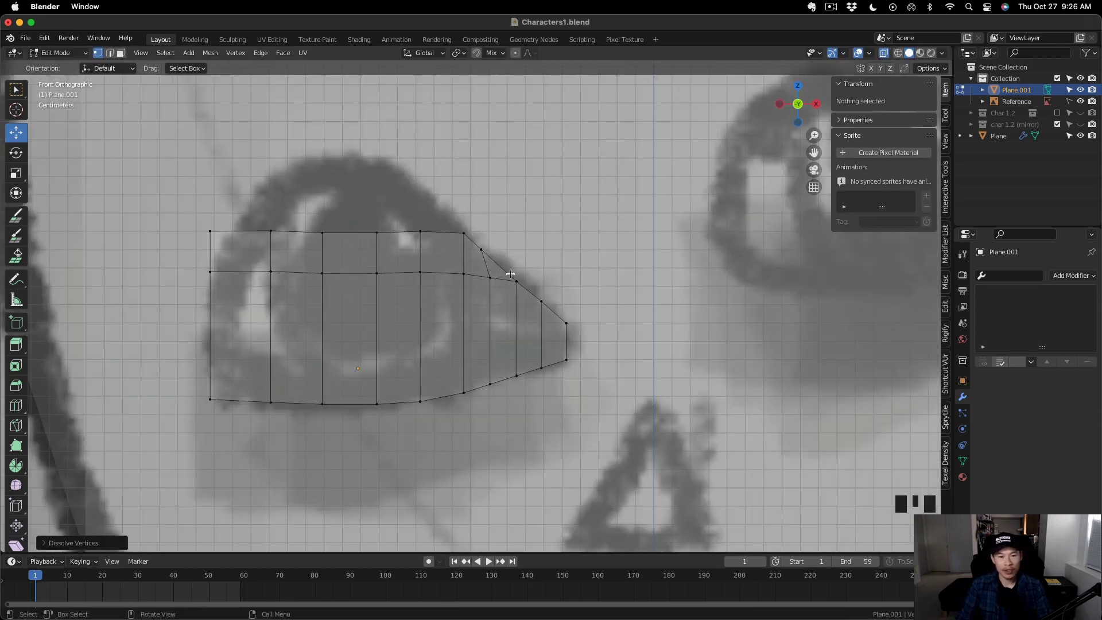
{"action": "left_click_drag", "start_coordinate": [492, 252], "coordinate": [420, 273]}
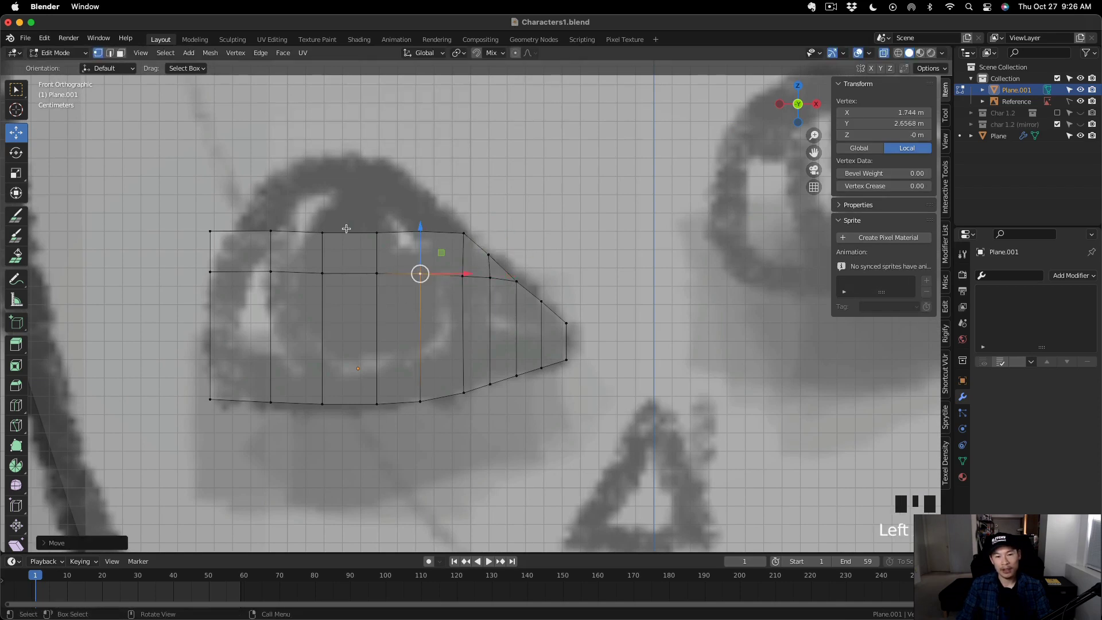
Add a vertical loop cut on the eye's outer side and dissolve the protruding corner vertex to bevel that corner.
{"action": "left_click", "coordinate": [246, 253]}
{"action": "left_click_drag", "start_coordinate": [211, 231], "coordinate": [227, 252]}
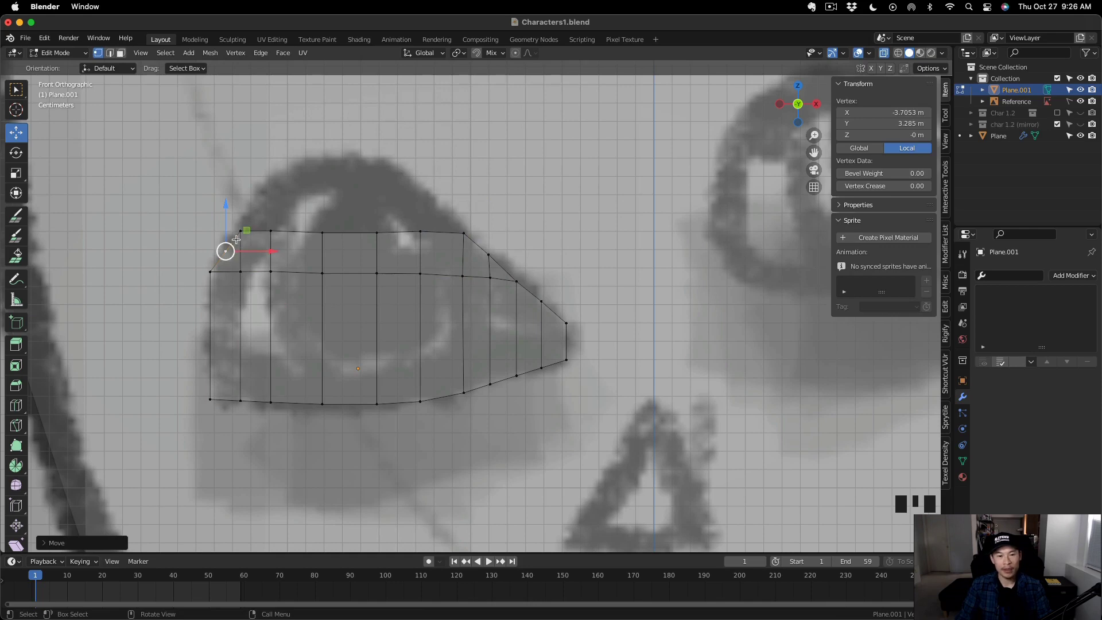
{"action": "key", "text": "x"}
{"action": "left_click", "coordinate": [234, 239]}
Extrude the upper row of vertices straight up to the top of the sketched eye.
{"action": "left_click_drag", "start_coordinate": [226, 204], "coordinate": [482, 238]}
{"action": "key", "text": "e"}
{"action": "left_click", "coordinate": [458, 194]}
{"action": "key", "text": "super+z"}
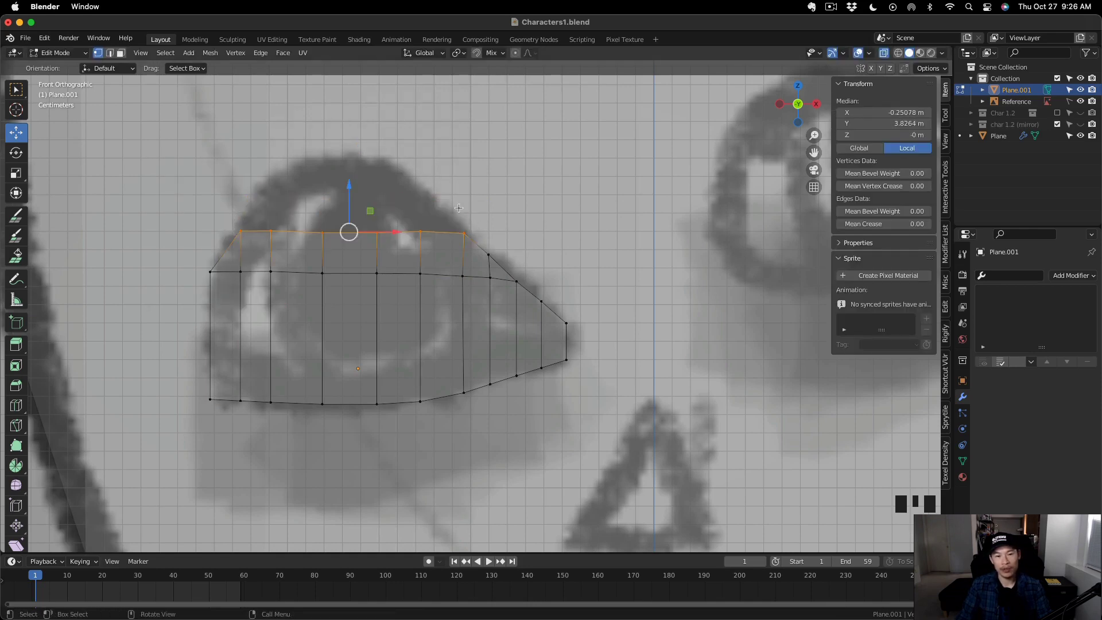
{"action": "key", "text": "e"}
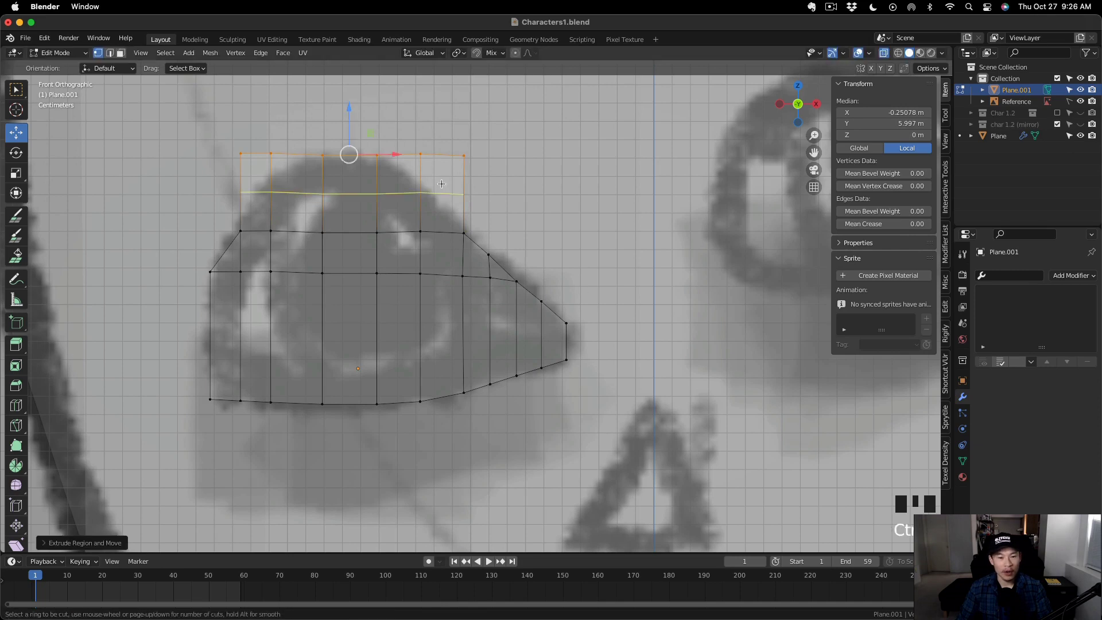
Add a loop cut in the top row's end segment toward the pointed corner, dissolve its corner vertex and fit the slope.
{"action": "left_click_drag", "start_coordinate": [465, 158], "coordinate": [443, 215]}
{"action": "left_click", "coordinate": [454, 220]}
{"action": "left_click", "coordinate": [452, 218]}
{"action": "key", "text": "x"}
{"action": "left_click", "coordinate": [456, 220]}
{"action": "left_click", "coordinate": [442, 210]}
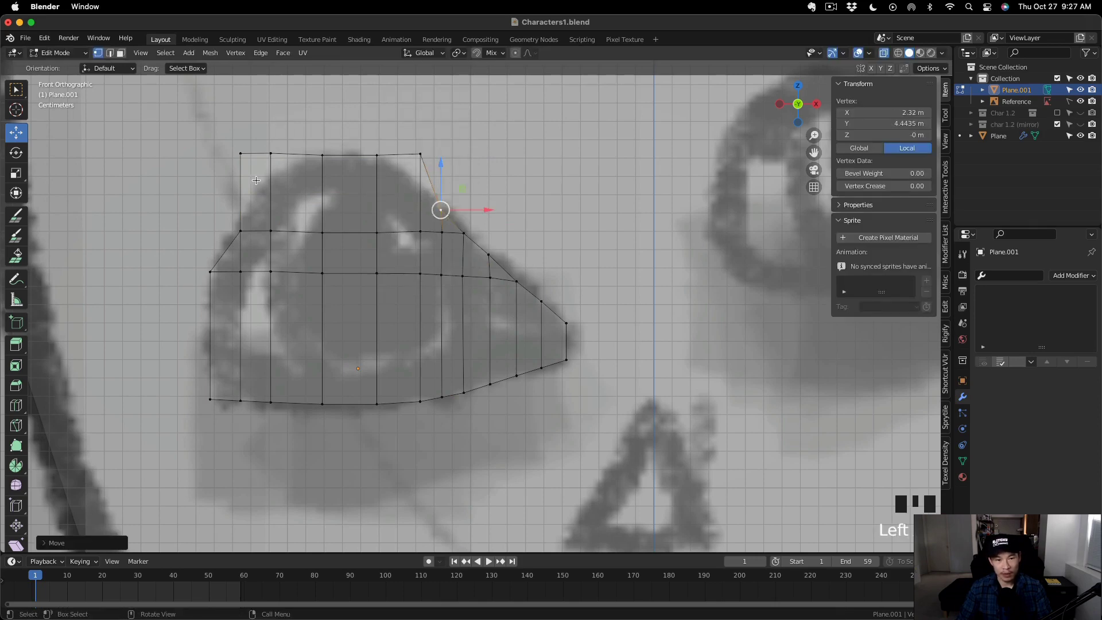
Add a loop cut in the top row's outer-side segment and pull its corner vertices down onto the curved outline.
{"action": "left_click", "coordinate": [254, 164]}
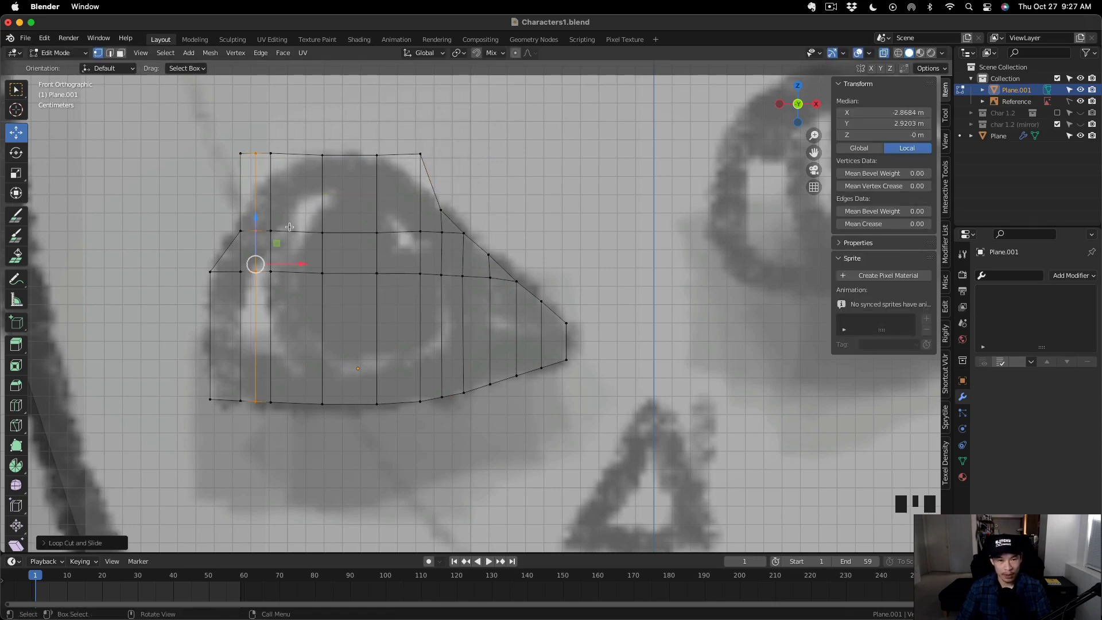
{"action": "left_click", "coordinate": [241, 153]}
{"action": "left_click_drag", "start_coordinate": [241, 153], "coordinate": [279, 179]}
{"action": "left_click", "coordinate": [271, 154]}
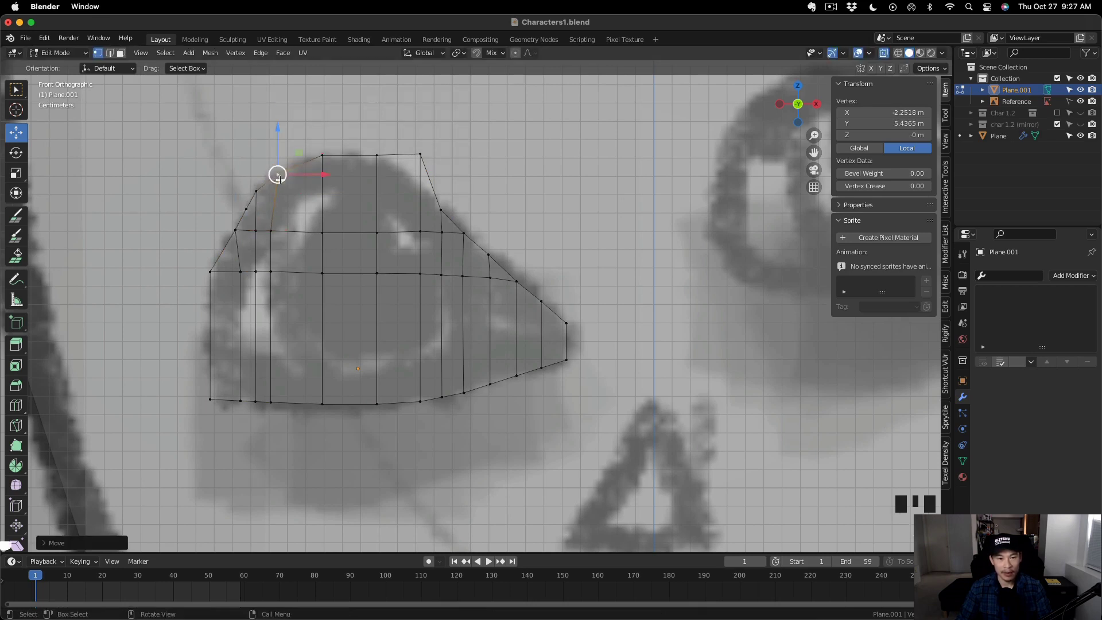
Shift the next outer-side edge loop toward the eye's middle and place the upper vertices on the sketched curve.
{"action": "double_click", "coordinate": [274, 219], "text": "shift"}
{"action": "left_click_drag", "start_coordinate": [319, 265], "coordinate": [337, 266]}
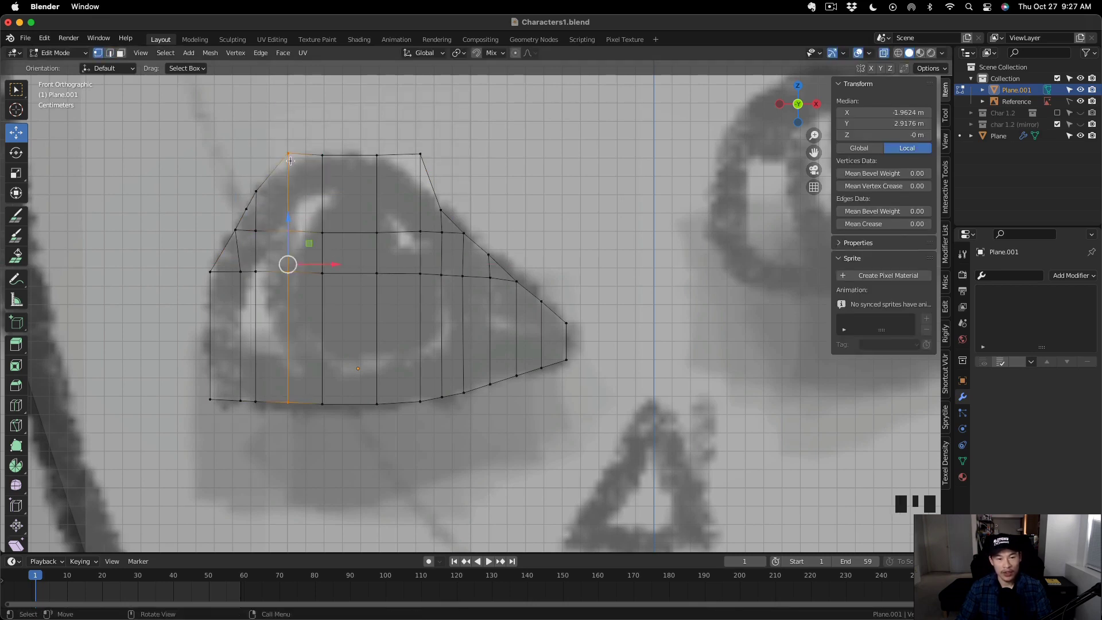
{"action": "left_click", "coordinate": [288, 154]}
{"action": "left_click_drag", "start_coordinate": [287, 154], "coordinate": [288, 177]}
{"action": "left_click", "coordinate": [256, 191]}
{"action": "left_click_drag", "start_coordinate": [256, 192], "coordinate": [258, 198]}
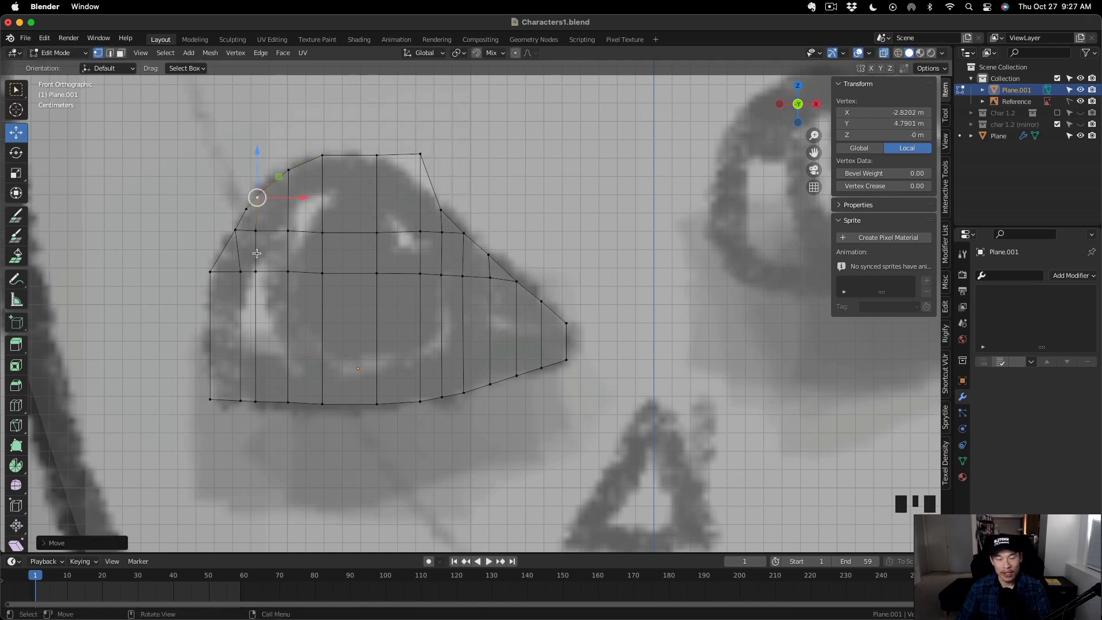
Move the outermost full-height edge loop slightly inward and raise its top vertex to the eye outline.
{"action": "key", "text": "2"}
{"action": "left_click", "coordinate": [256, 215], "text": "alt+shift"}
{"action": "left_click_drag", "start_coordinate": [292, 275], "coordinate": [299, 274]}
{"action": "key", "text": "1"}
{"action": "left_click", "coordinate": [266, 199]}
{"action": "left_click_drag", "start_coordinate": [265, 199], "coordinate": [265, 190]}
Dissolve the extra vertex on the upper outer curve and move the vertex below it slightly inward.
{"action": "left_click", "coordinate": [246, 209]}
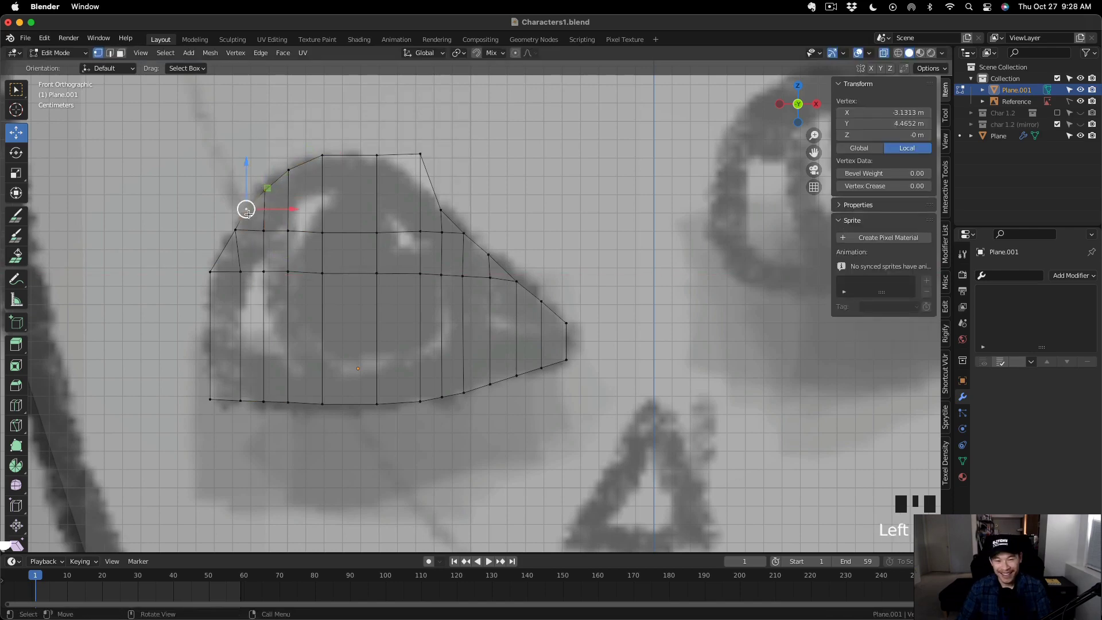
{"action": "key", "text": "x"}
{"action": "left_click", "coordinate": [239, 216]}
{"action": "left_click", "coordinate": [236, 230]}
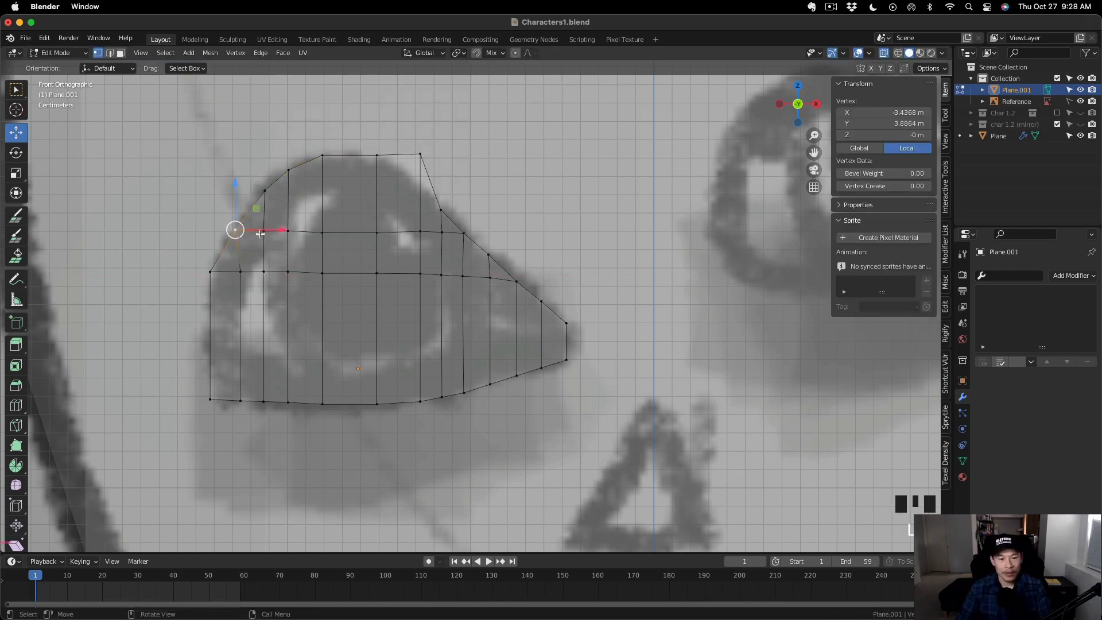
{"action": "left_click_drag", "start_coordinate": [260, 233], "coordinate": [267, 233]}
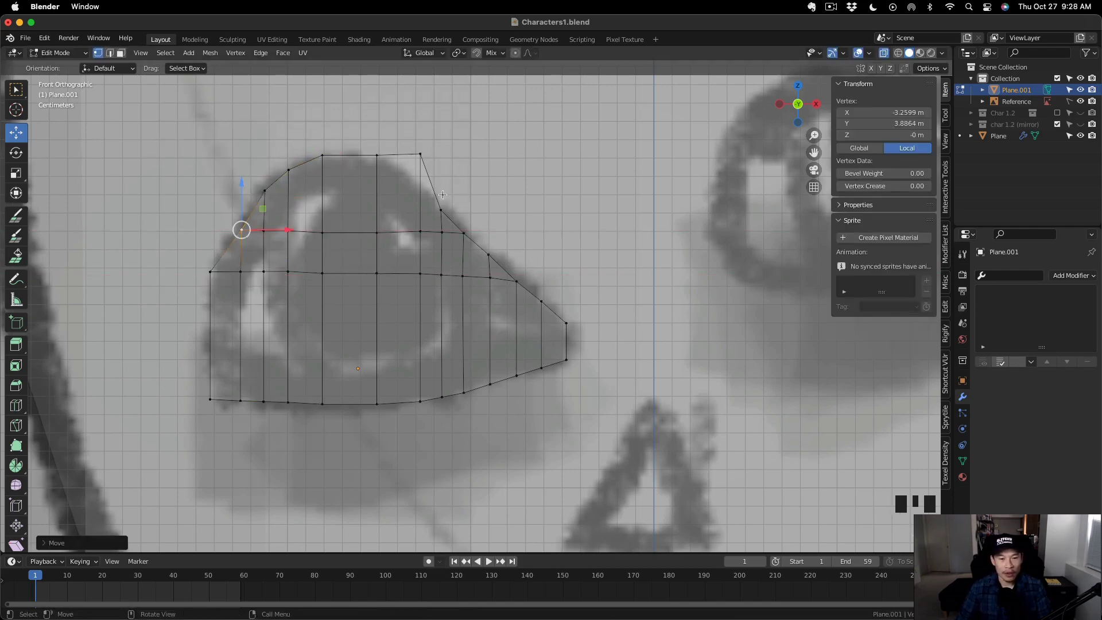
Move the vertices of the column beside the top arc inward on the pointed-corner side, lowering its top vertex to the outline.
{"action": "left_click_drag", "start_coordinate": [420, 157], "coordinate": [407, 176]}
{"action": "left_click", "coordinate": [417, 232]}
{"action": "left_click_drag", "start_coordinate": [417, 232], "coordinate": [407, 233]}
{"action": "left_click", "coordinate": [415, 275]}
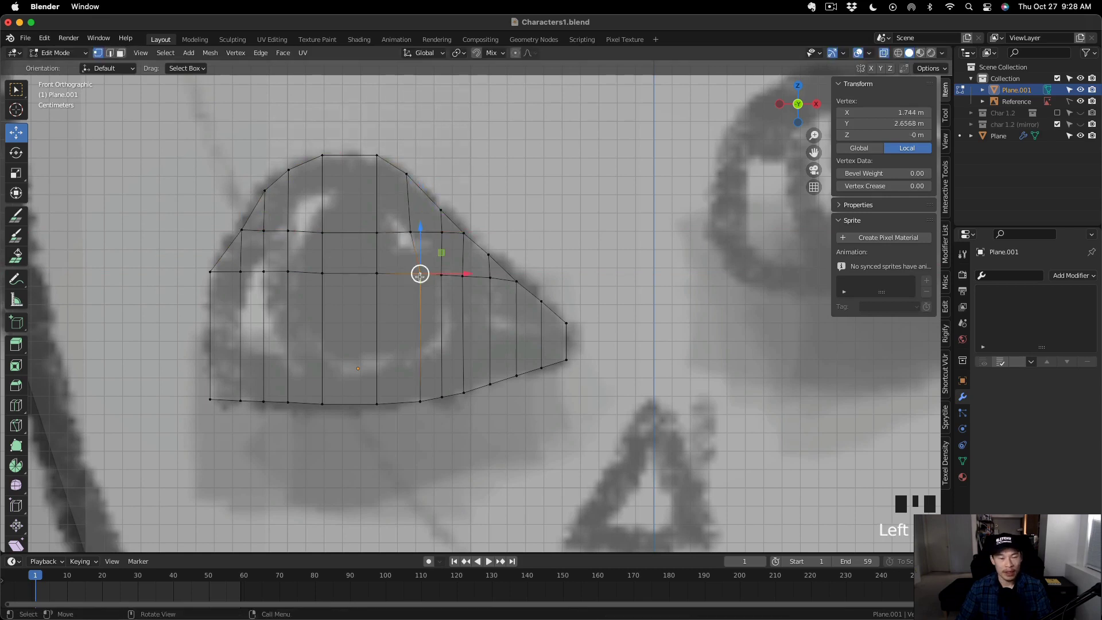
{"action": "left_click_drag", "start_coordinate": [416, 275], "coordinate": [406, 277]}
{"action": "left_click_drag", "start_coordinate": [420, 401], "coordinate": [412, 403]}
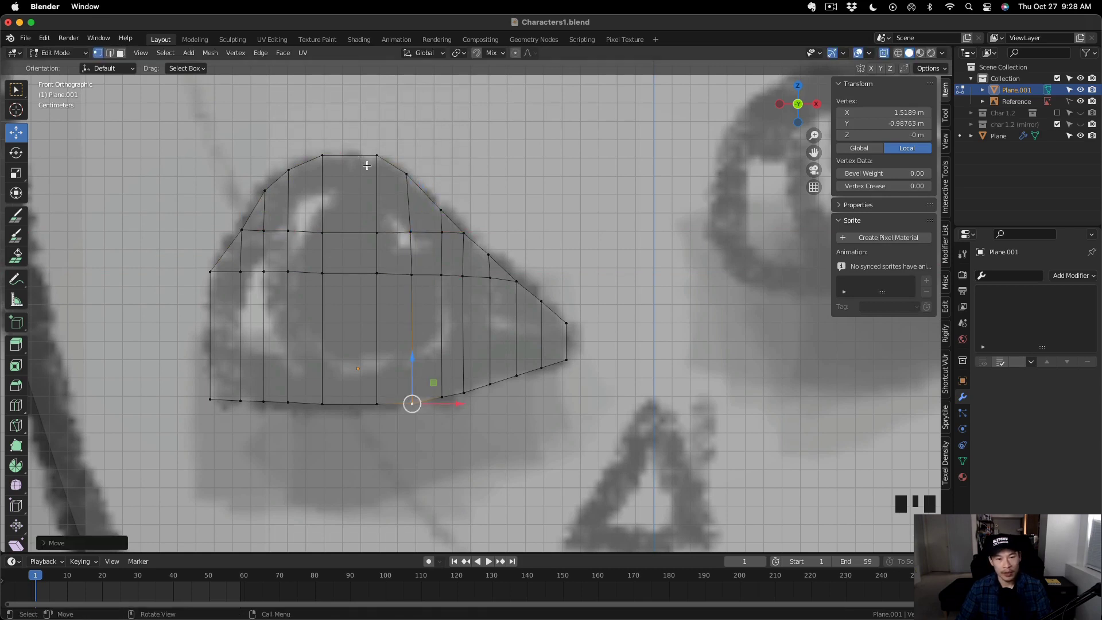
Add a horizontal loop cut through the lower band and a vertical one through the middle of the eye.
{"action": "key", "text": "ctrl+r"}
{"action": "left_click", "coordinate": [345, 218]}
{"action": "right_click", "coordinate": [345, 218]}
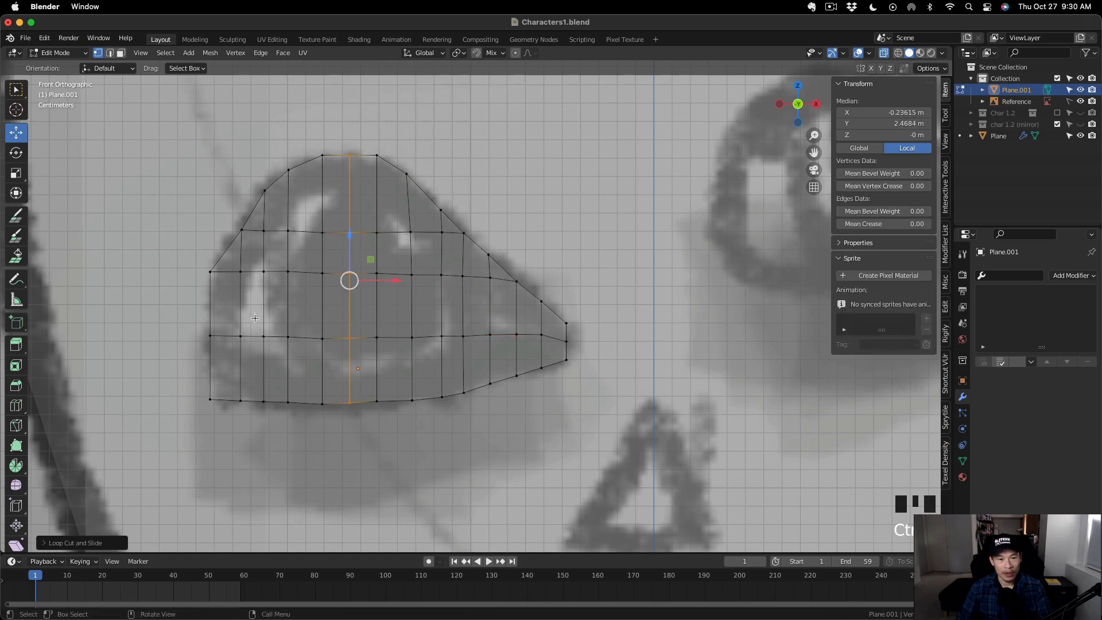
{"action": "scroll", "coordinate": [276, 319], "scroll_direction": "down", "scroll_amount": 3}
{"action": "scroll", "coordinate": [256, 324], "scroll_direction": "up", "scroll_amount": 2}
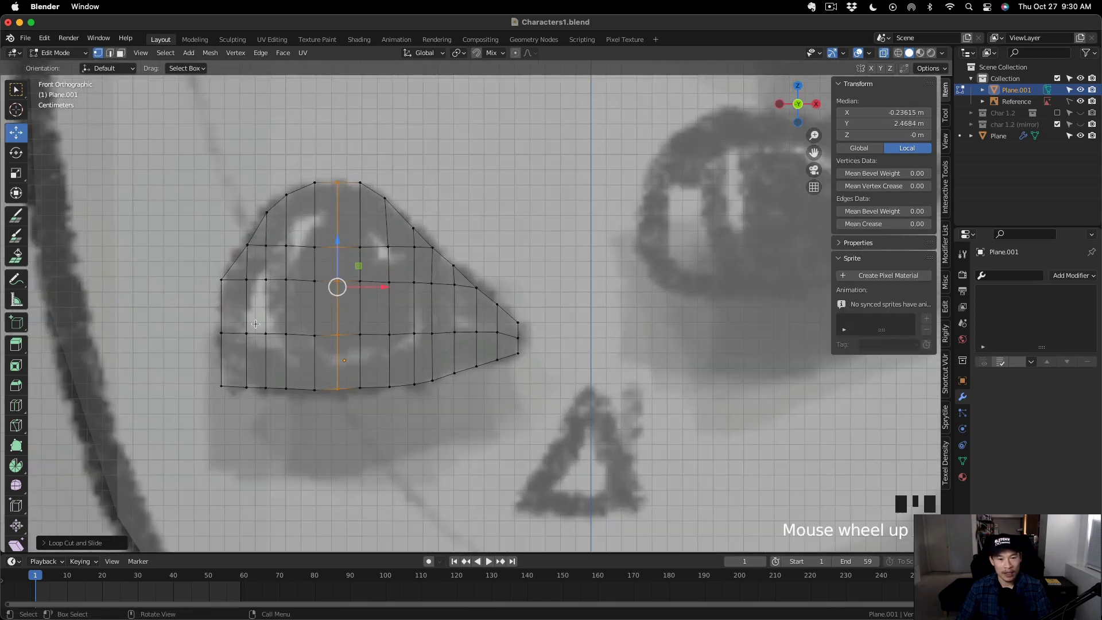
Extrude the eye's outer side edge outward twice, lowering the upper vertex after the first extrusion.
{"action": "scroll", "coordinate": [212, 314], "scroll_direction": "down", "scroll_amount": 1}
{"action": "left_click", "coordinate": [218, 325], "text": "alt"}
{"action": "key", "text": "e"}
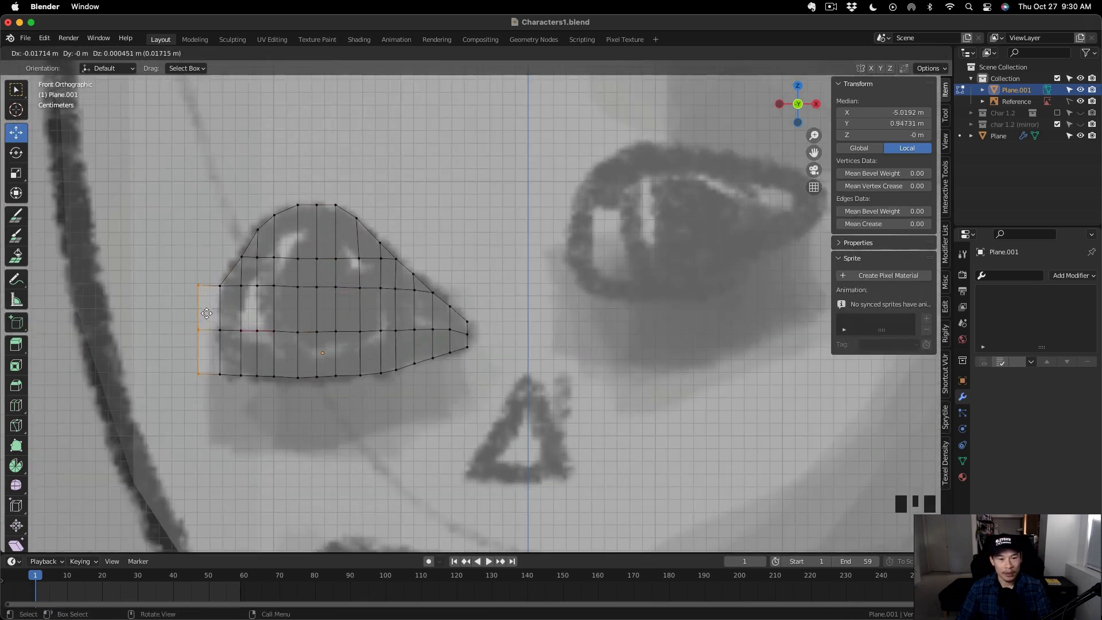
{"action": "left_click", "coordinate": [199, 285]}
{"action": "left_click_drag", "start_coordinate": [198, 244], "coordinate": [198, 264]}
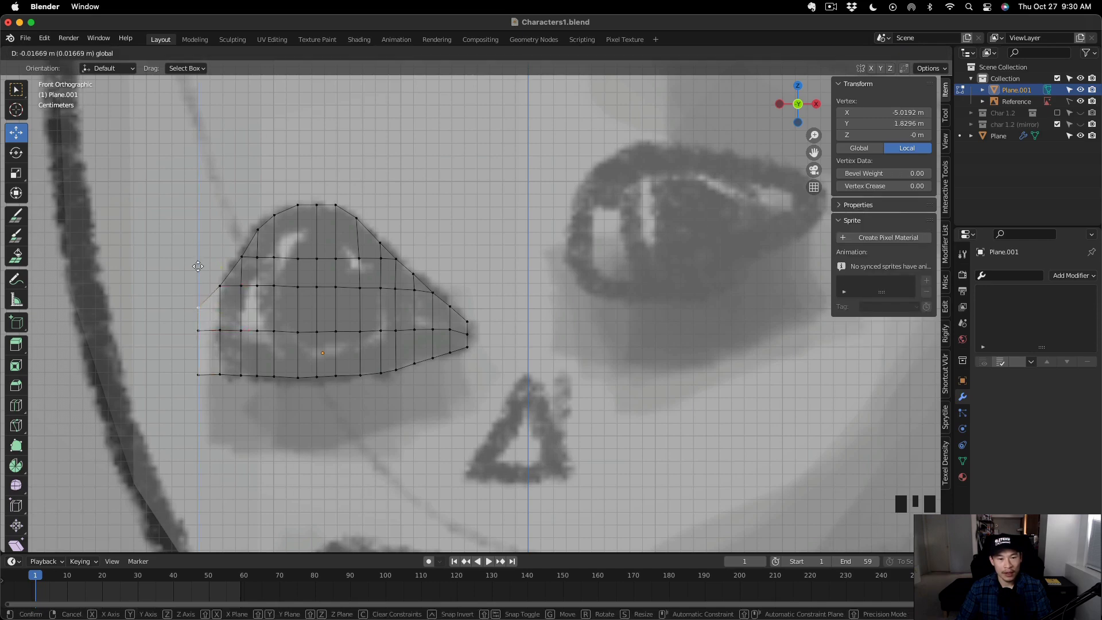
{"action": "left_click", "coordinate": [198, 266]}
{"action": "left_click", "coordinate": [207, 374], "text": "shift"}
{"action": "left_click", "coordinate": [183, 375]}
Lower the upper and middle vertices of the outermost edge to taper the new outer segments.
{"action": "left_click", "coordinate": [174, 308]}
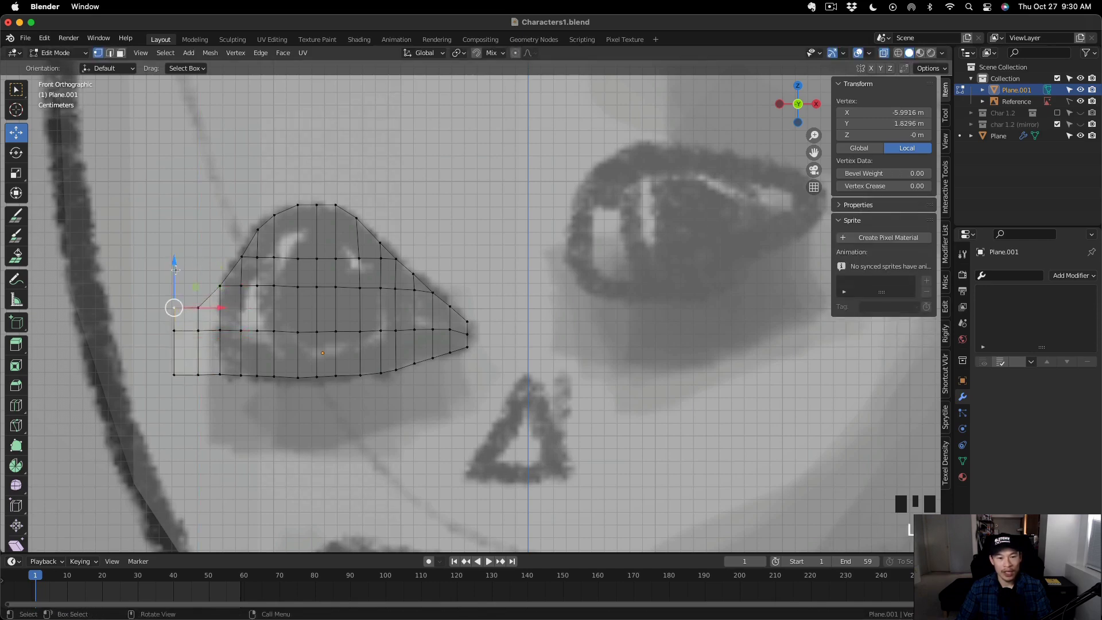
{"action": "left_click_drag", "start_coordinate": [173, 263], "coordinate": [172, 297]}
{"action": "left_click", "coordinate": [174, 331]}
{"action": "left_click", "coordinate": [198, 330]}
{"action": "left_click_drag", "start_coordinate": [200, 286], "coordinate": [200, 303]}
{"action": "left_click", "coordinate": [199, 303]}
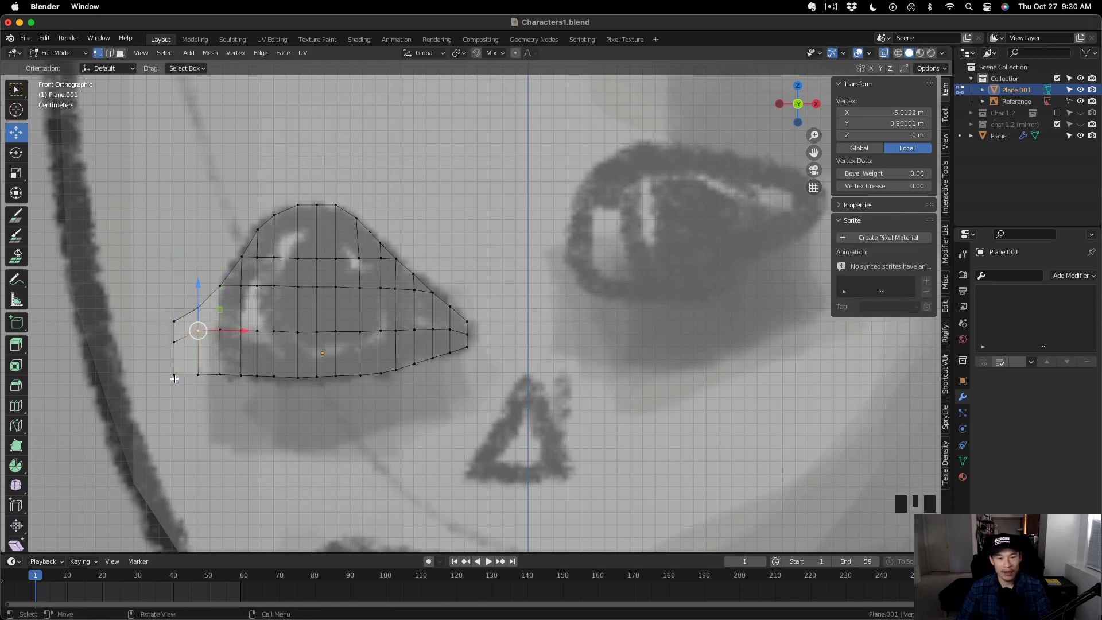
Raise the lower-row vertices progressively toward the outer end to curve the eye's bottom edge.
{"action": "scroll", "coordinate": [197, 380], "scroll_direction": "up", "scroll_amount": 3}
{"action": "left_click", "coordinate": [371, 374]}
{"action": "left_click_drag", "start_coordinate": [371, 329], "coordinate": [153, 287]}
{"action": "left_click", "coordinate": [330, 373]}
{"action": "left_click", "coordinate": [301, 372]}
{"action": "left_click", "coordinate": [236, 369]}
{"action": "left_click", "coordinate": [199, 369]}
{"action": "left_click", "coordinate": [157, 370]}
{"action": "left_click", "coordinate": [157, 313]}
Try adding a vertical loop cut through the eye's outermost segment.
{"action": "left_click", "coordinate": [178, 292]}
{"action": "right_click", "coordinate": [178, 291]}
{"action": "scroll", "coordinate": [257, 343], "scroll_direction": "down", "scroll_amount": 1}
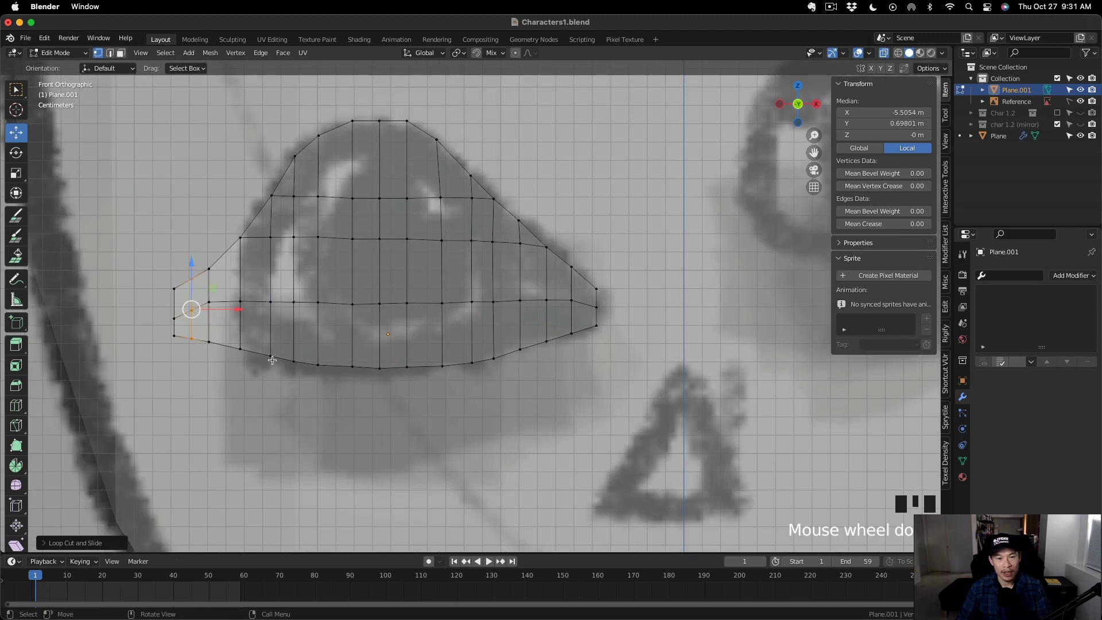
{"action": "key", "text": "ctrl+z"}
Move the eye's outer end edge slightly inward and extrude it outward for one more segment.
{"action": "left_click", "coordinate": [175, 304], "text": "alt"}
{"action": "left_click_drag", "start_coordinate": [222, 317], "coordinate": [224, 318]}
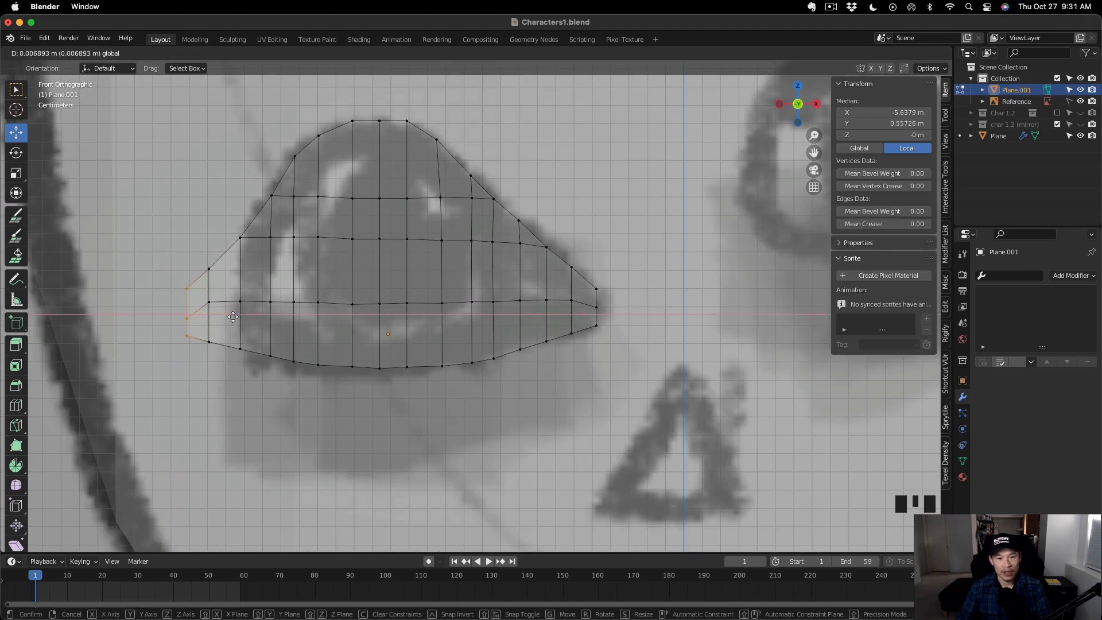
{"action": "left_click", "coordinate": [228, 315]}
Adjust the vertices of the outer end segments to narrow the tip and smooth the upper slope.
{"action": "left_click", "coordinate": [161, 289]}
{"action": "left_click_drag", "start_coordinate": [159, 258], "coordinate": [209, 260]}
{"action": "left_click", "coordinate": [159, 335]}
{"action": "left_click", "coordinate": [159, 319]}
{"action": "left_click", "coordinate": [181, 318]}
{"action": "left_click", "coordinate": [209, 302]}
{"action": "left_click", "coordinate": [181, 323], "text": "alt"}
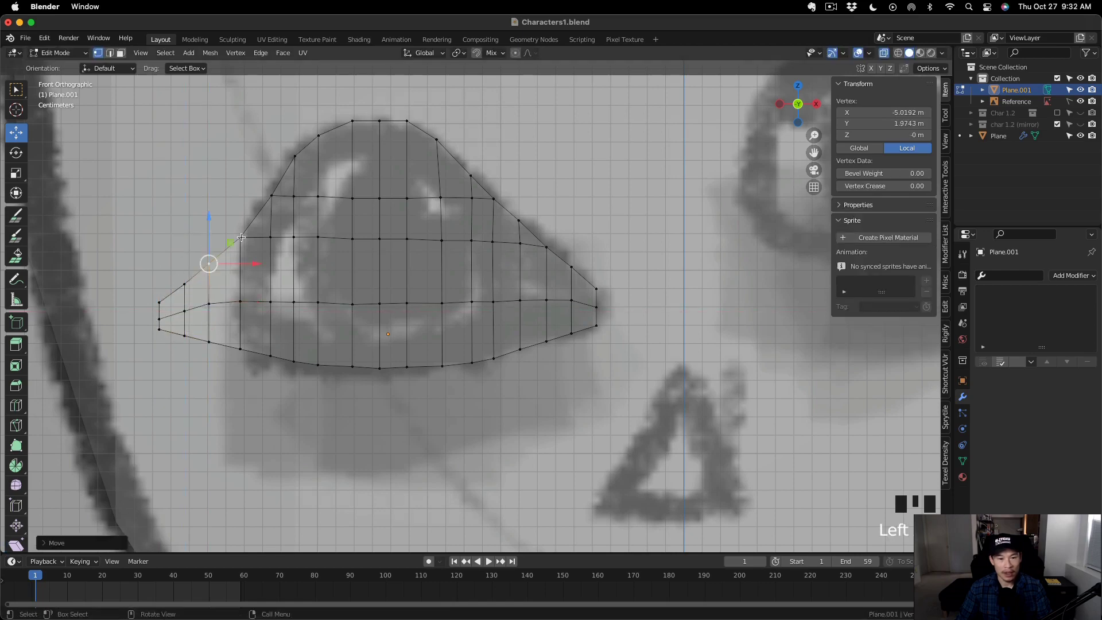
Flatten the horizontal edge loop across the eye's middle by scaling it to 0 along Z.
{"action": "left_click", "coordinate": [298, 237], "text": "alt"}
{"action": "key", "text": "s"}
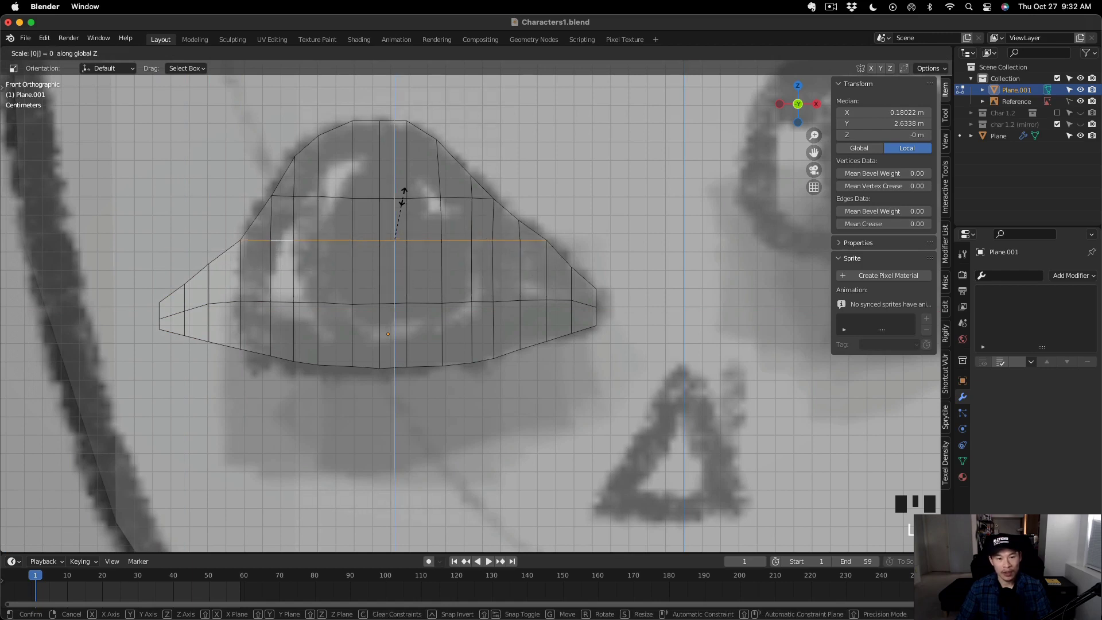
{"action": "key", "text": "Return"}
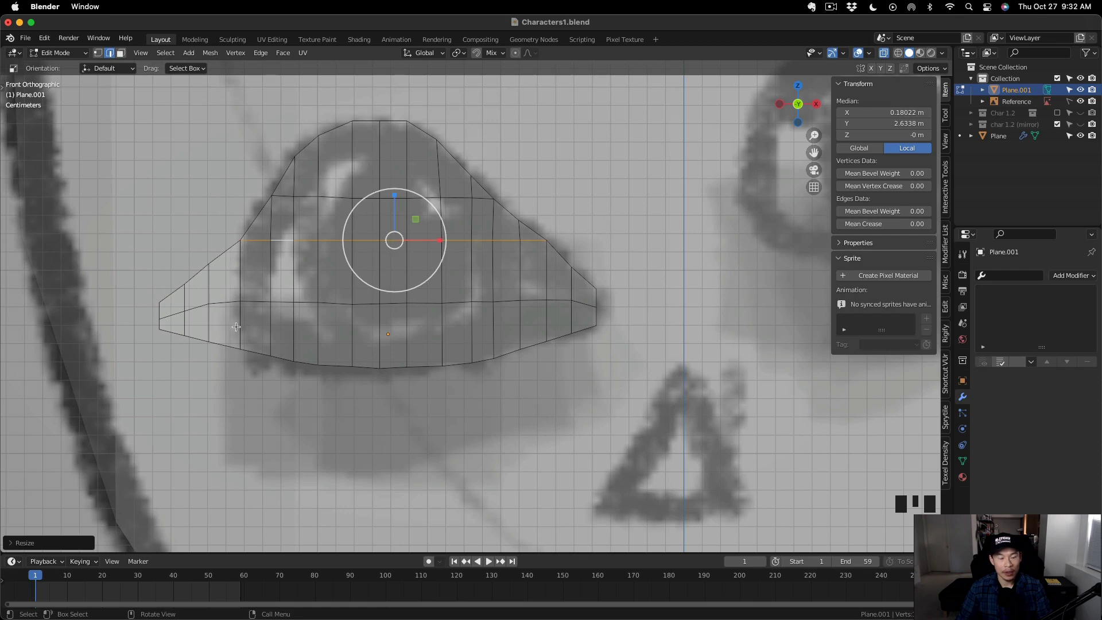
Try to flatten the lower horizontal edge loop by scaling it to 0.
{"action": "left_click", "coordinate": [219, 302], "text": "alt"}
{"action": "key", "text": "s"}
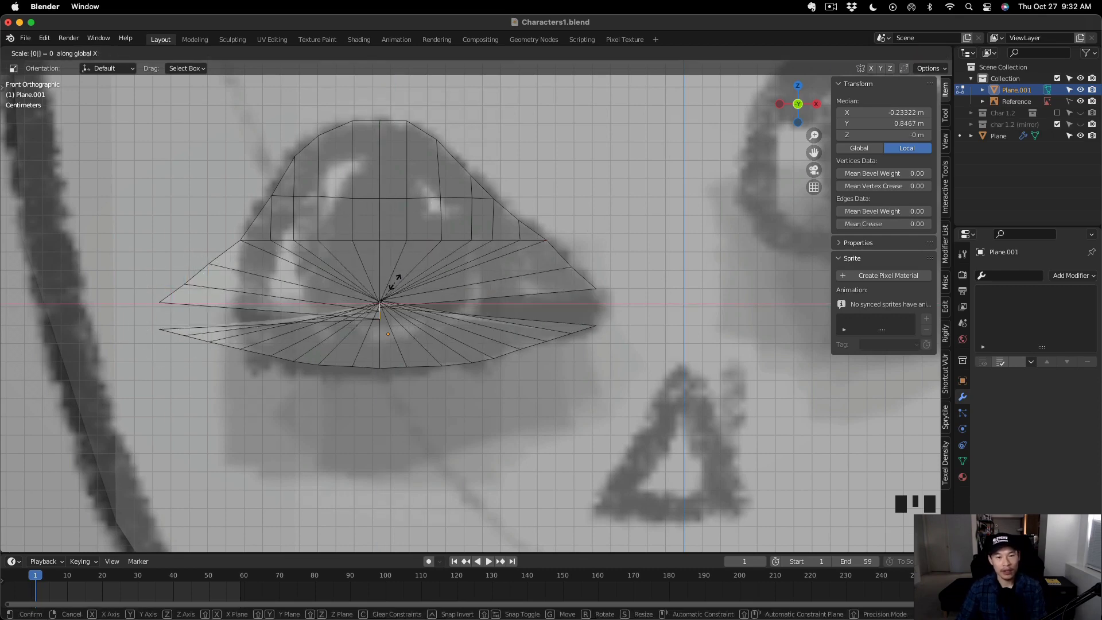
{"action": "key", "text": "z"}
{"action": "key", "text": "0"}
{"action": "key", "text": "Return"}
Lower the flattened row's end vertex near the pointed corner onto the sketched slope.
{"action": "key", "text": "1"}
{"action": "left_click", "coordinate": [545, 240]}
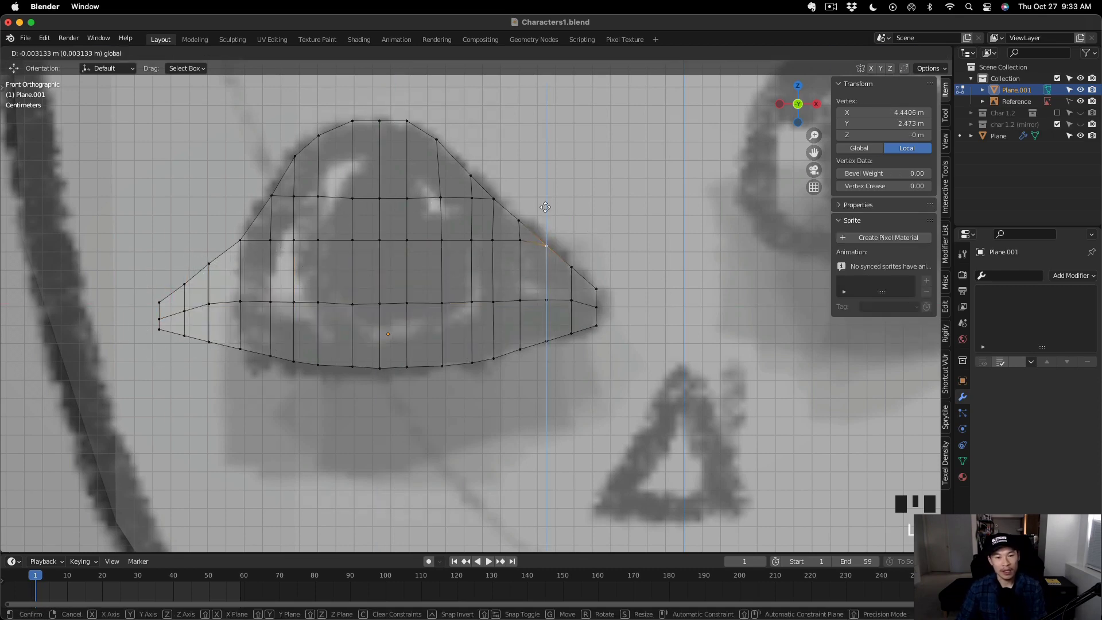
{"action": "left_click_drag", "start_coordinate": [545, 207], "coordinate": [545, 207]}
Straighten the slanted vertical edge loop beside the top arc on the pointed-corner side by scaling it to 0 across its width.
{"action": "left_click", "coordinate": [438, 168]}
{"action": "key", "text": "Tab"}
{"action": "key", "text": "Tab"}
{"action": "key", "text": "2"}
{"action": "left_click", "coordinate": [442, 219]}
{"action": "left_click", "coordinate": [441, 219], "text": "alt+shift"}
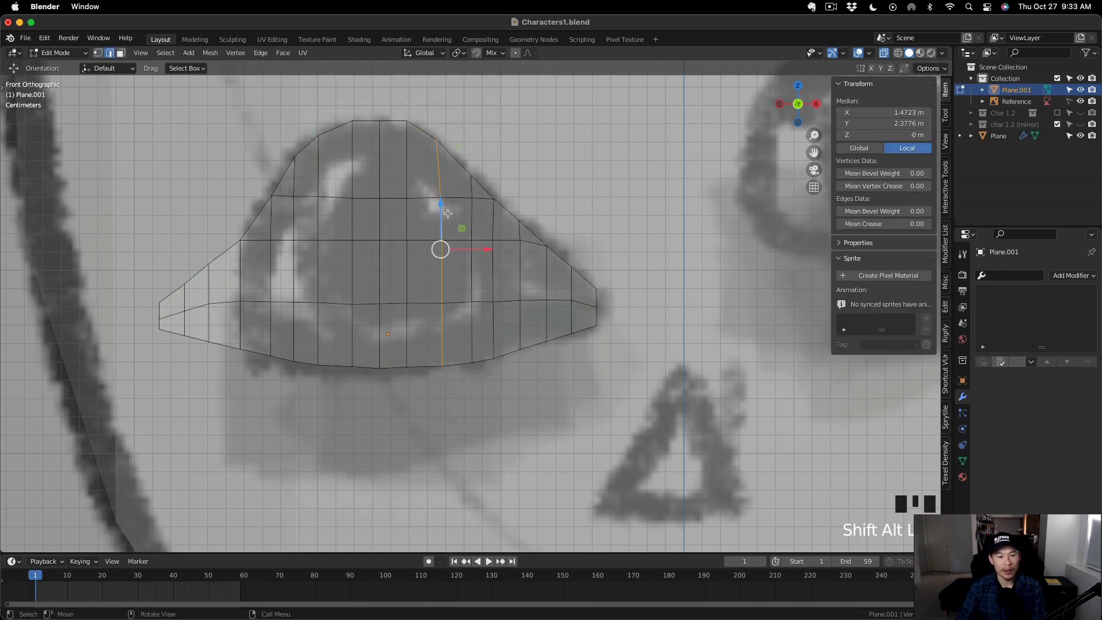
{"action": "left_click_drag", "start_coordinate": [486, 249], "coordinate": [487, 249]}
{"action": "key", "text": "s"}
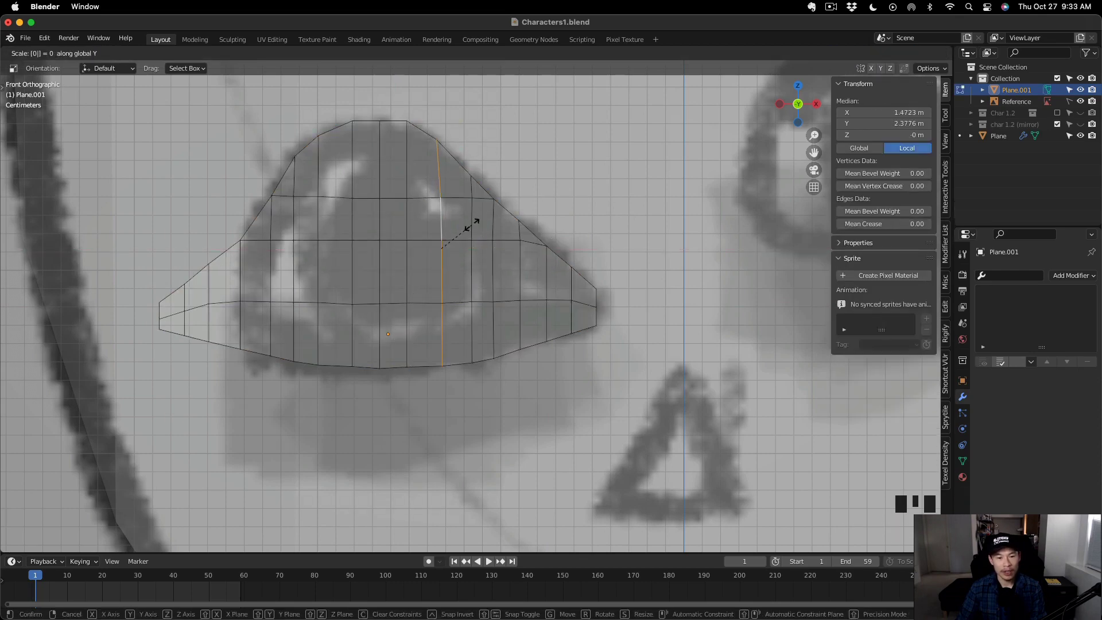
{"action": "key", "text": "Return"}
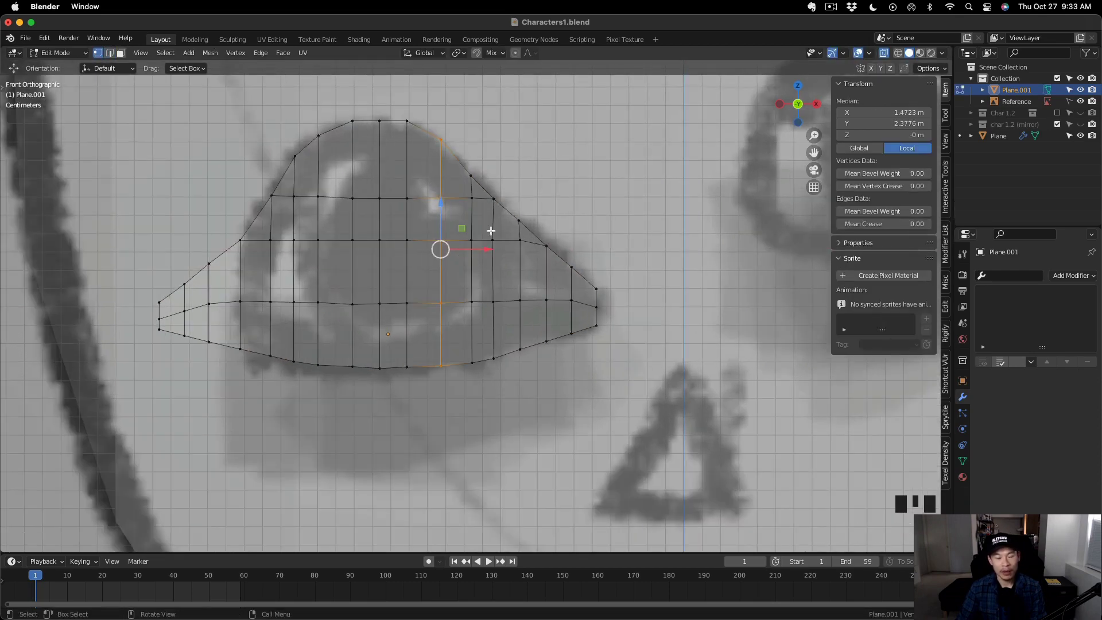
Try to straighten the two vertical edge loops on the outer side of the top arc by entering 0.
{"action": "left_click", "coordinate": [269, 273], "text": "alt"}
{"action": "key", "text": "g"}
{"action": "key", "text": "x"}
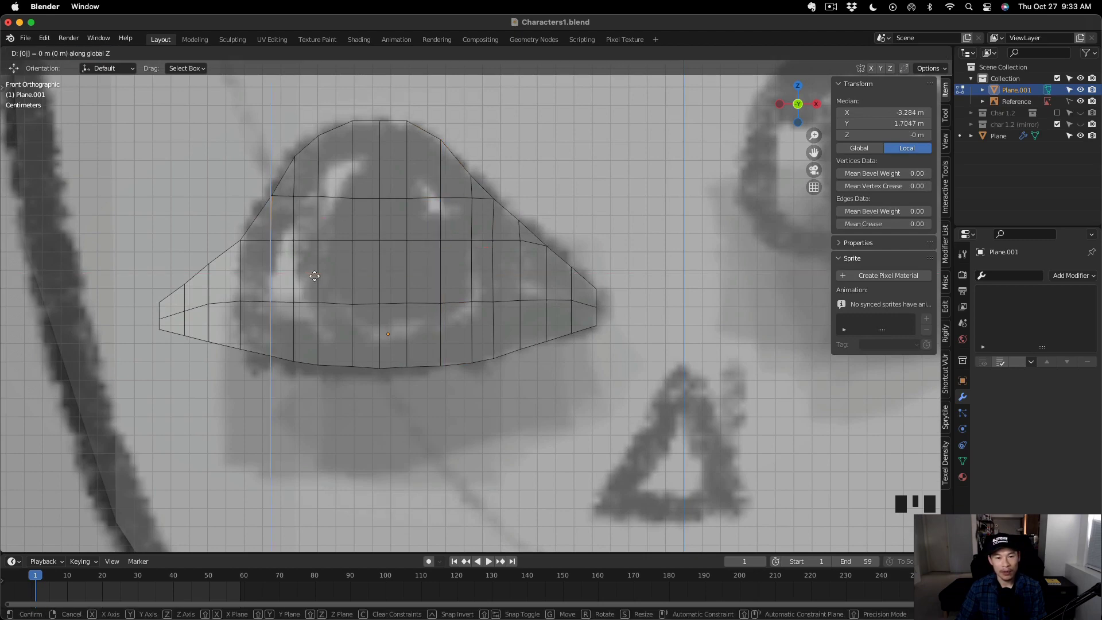
{"action": "key", "text": "Return"}
{"action": "left_click", "coordinate": [294, 270], "text": "alt"}
{"action": "key", "text": "g"}
{"action": "key", "text": "x"}
{"action": "key", "text": "z"}
{"action": "key", "text": "0"}
{"action": "key", "text": "Return"}
Nudge the vertical edge loops around the top arc along X to even out the column spacing.
{"action": "left_click", "coordinate": [357, 232], "text": "alt"}
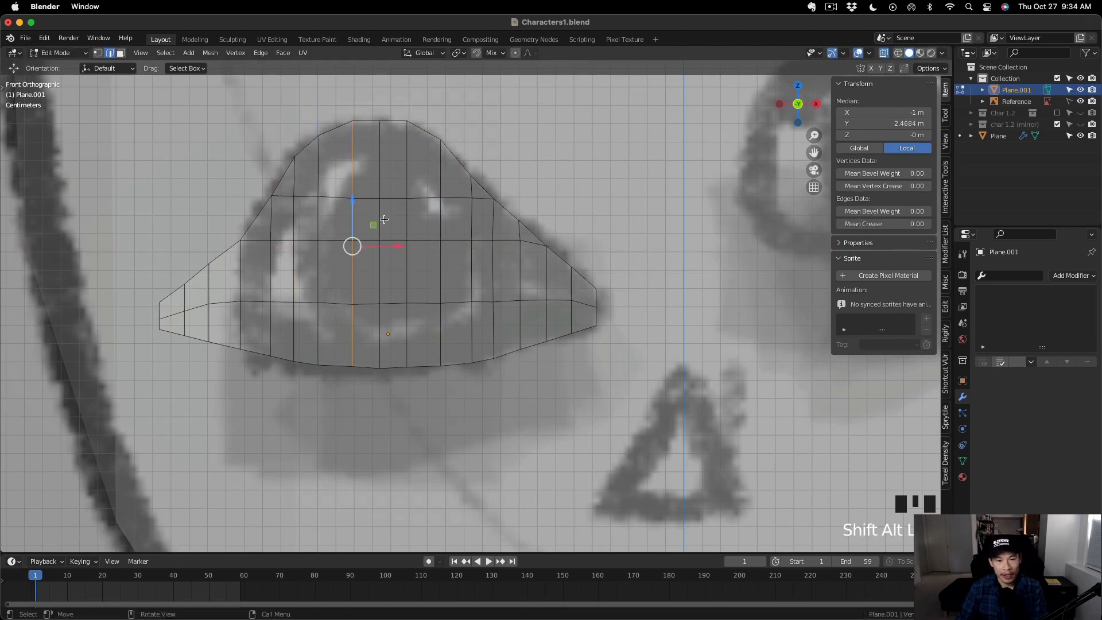
{"action": "left_click", "coordinate": [383, 217], "text": "alt"}
{"action": "double_click", "coordinate": [410, 185]}
{"action": "left_click", "coordinate": [441, 196], "text": "alt"}
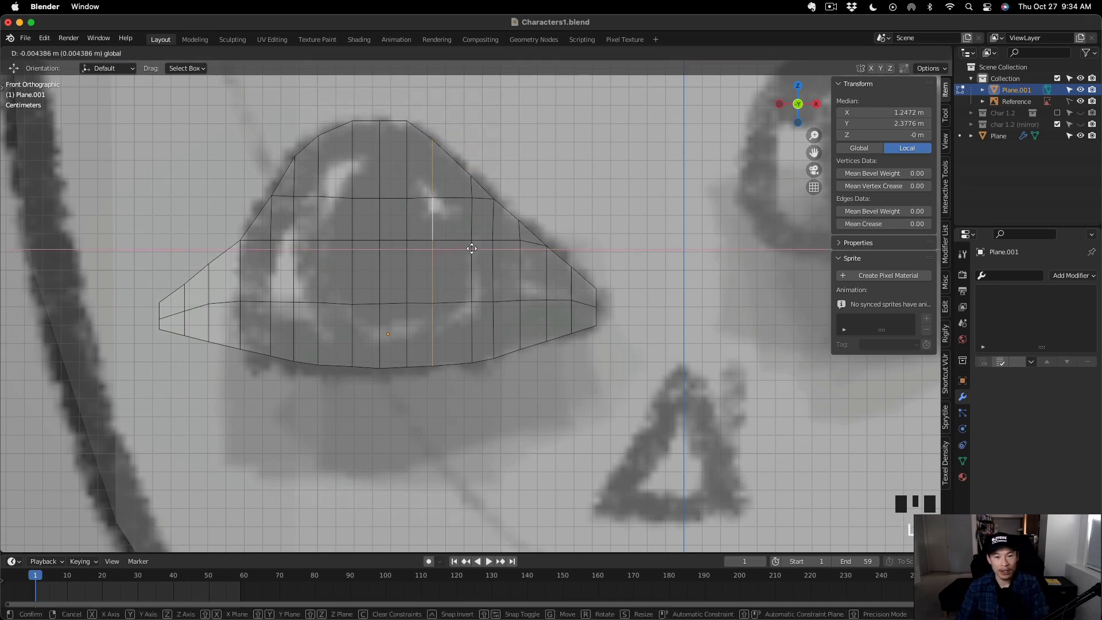
{"action": "left_click", "coordinate": [471, 246], "text": "alt"}
{"action": "left_click", "coordinate": [497, 254], "text": "alt"}
Nudge the vertical edge loops near the nose-side corner along X to balance the narrow columns.
{"action": "left_click", "coordinate": [520, 233]}
{"action": "left_click", "coordinate": [522, 263], "text": "alt"}
{"action": "key", "text": "g"}
{"action": "key", "text": "x"}
{"action": "left_click", "coordinate": [558, 279]}
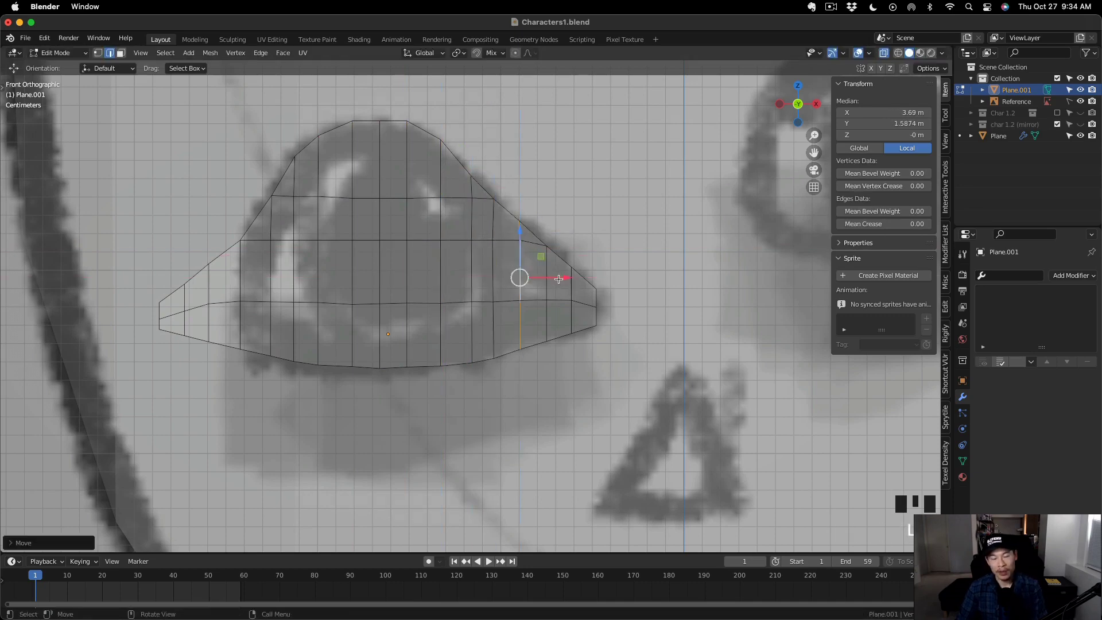
{"action": "left_click", "coordinate": [581, 298]}
{"action": "left_click", "coordinate": [575, 292], "text": "alt"}
{"action": "left_click_drag", "start_coordinate": [609, 303], "coordinate": [604, 303]}
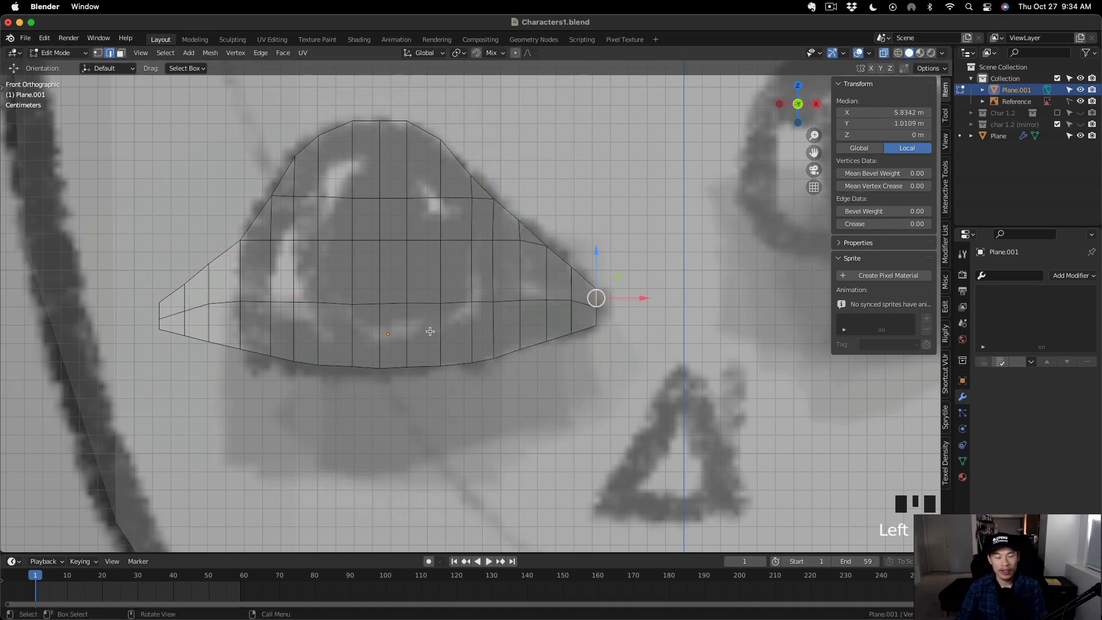
Add a centred vertical loop cut between the third and fourth columns from the eye's outer corner.
{"action": "scroll", "coordinate": [524, 374], "scroll_direction": "down", "scroll_amount": 2}
{"action": "left_click", "coordinate": [376, 236]}
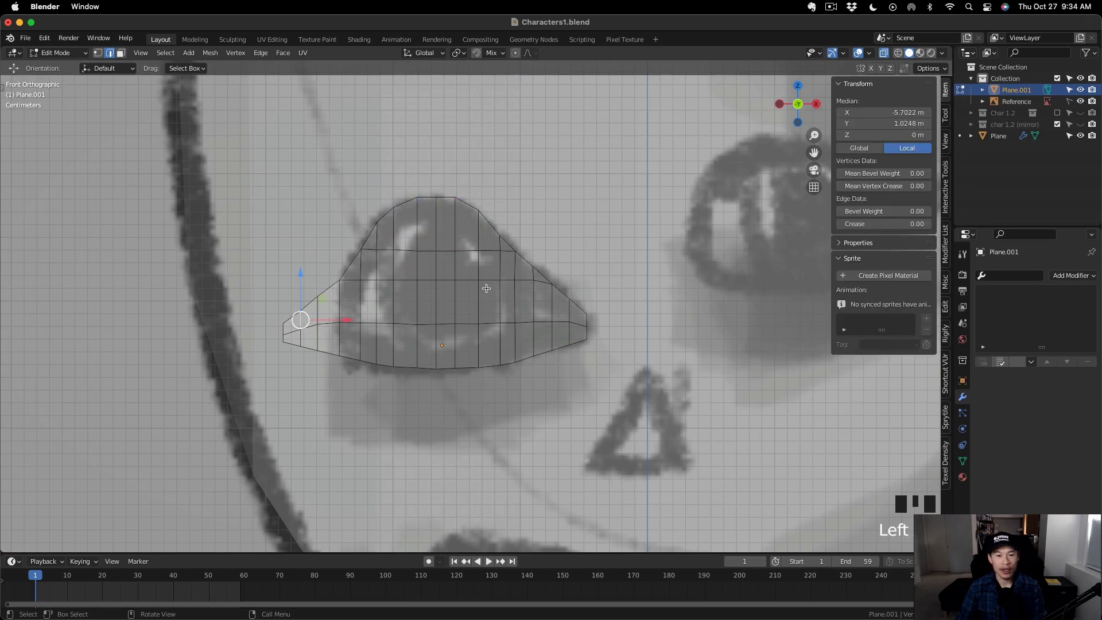
{"action": "left_click", "coordinate": [329, 324]}
{"action": "right_click", "coordinate": [344, 333]}
{"action": "key", "text": "1"}
{"action": "scroll", "coordinate": [357, 338], "scroll_direction": "up", "scroll_amount": 1}
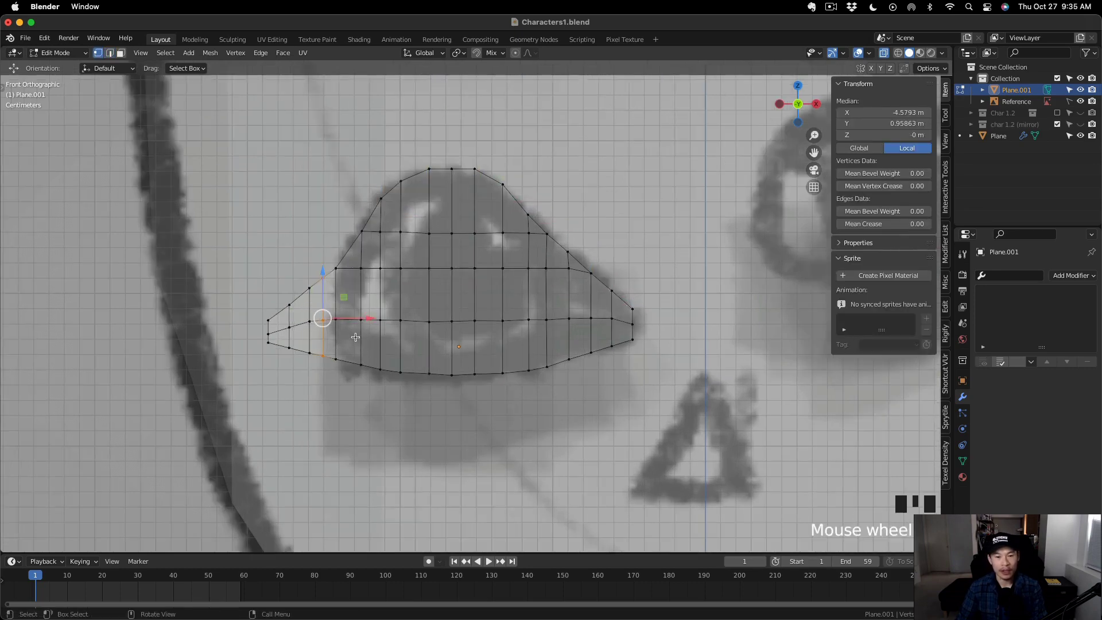
Shift the vertex column beside the new loop inward along X to the sketched eye's edge.
{"action": "left_click_drag", "start_coordinate": [329, 367], "coordinate": [351, 258]}
{"action": "left_click_drag", "start_coordinate": [384, 315], "coordinate": [388, 319]}
{"action": "left_click", "coordinate": [393, 320]}
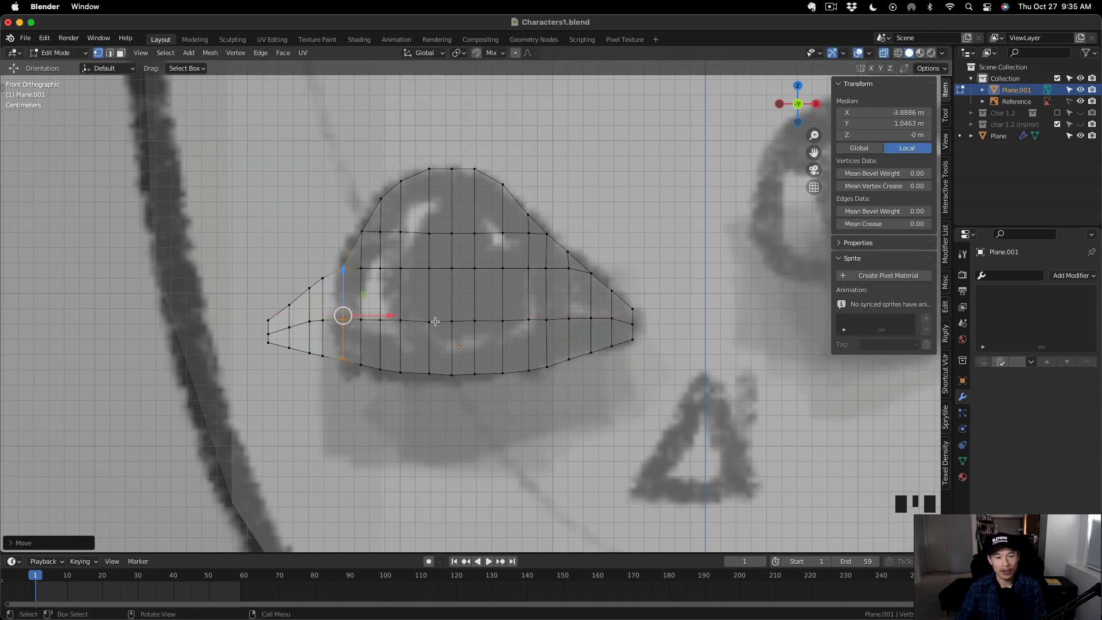
{"action": "scroll", "coordinate": [638, 390], "scroll_direction": "down", "scroll_amount": 2}
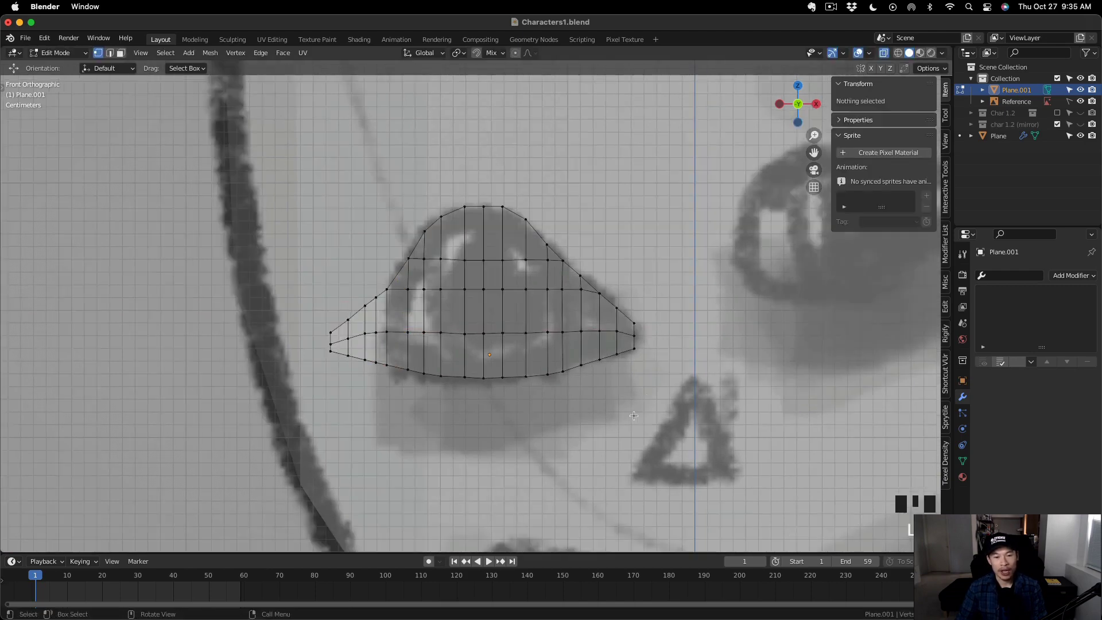
{"action": "left_click", "coordinate": [421, 300]}
{"action": "scroll", "coordinate": [422, 300], "scroll_direction": "up", "scroll_amount": 3}
{"action": "mouse_move", "coordinate": [421, 300]}
{"action": "left_mouse_down"}
{"action": "mouse_move", "coordinate": [429, 289]}
{"action": "mouse_move", "coordinate": [421, 303]}
{"action": "left_mouse_up"}
{"action": "key", "text": "super+z"}
Slide the lower vertical edges of the outer-side column along X to line up with the outline.
{"action": "key", "text": "2"}
{"action": "left_click", "coordinate": [413, 334]}
{"action": "left_click", "coordinate": [413, 385], "text": "shift"}
{"action": "key", "text": "g"}
{"action": "key", "text": "x"}
{"action": "left_click", "coordinate": [422, 301]}
Select the horizontal row across the eye's middle and raise it slightly along Z.
{"action": "key", "text": "1"}
{"action": "key", "text": "2"}
{"action": "left_click", "coordinate": [507, 303], "text": "alt+shift"}
{"action": "key", "text": "1"}
{"action": "left_click_drag", "start_coordinate": [560, 262], "coordinate": [560, 254]}
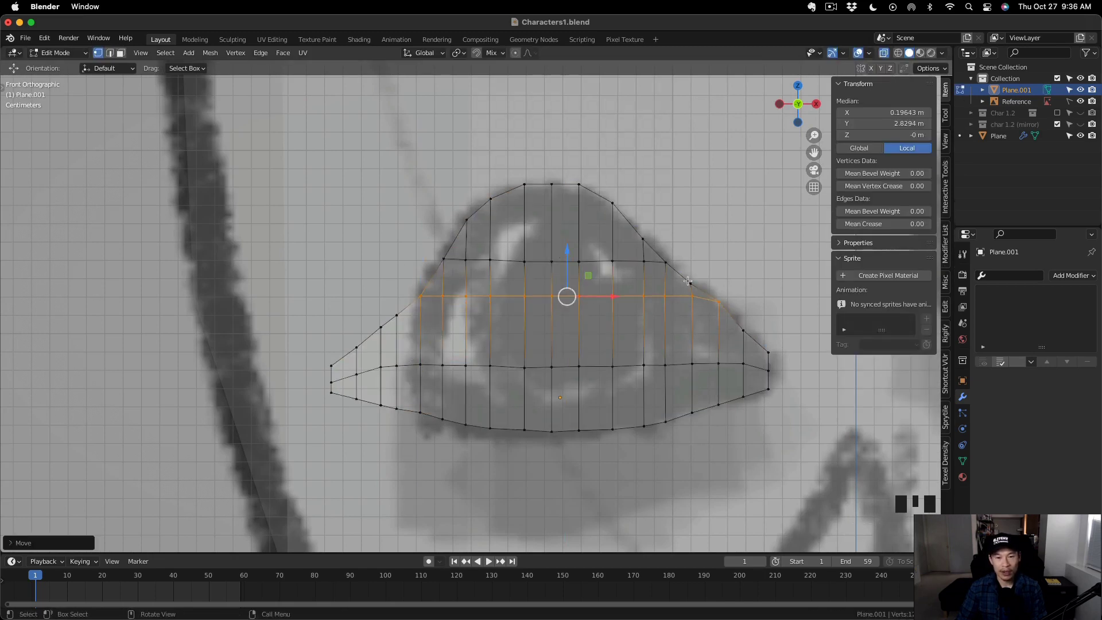
Reposition the vertices around the raised row's nose-side end to follow the sketched slope.
{"action": "left_click", "coordinate": [690, 283]}
{"action": "left_click_drag", "start_coordinate": [690, 239], "coordinate": [687, 239]}
{"action": "left_click", "coordinate": [717, 301]}
{"action": "left_click_drag", "start_coordinate": [692, 296], "coordinate": [730, 299]}
{"action": "left_click", "coordinate": [710, 257]}
{"action": "left_click", "coordinate": [719, 302]}
{"action": "scroll", "coordinate": [729, 307], "scroll_direction": "down", "scroll_amount": 2}
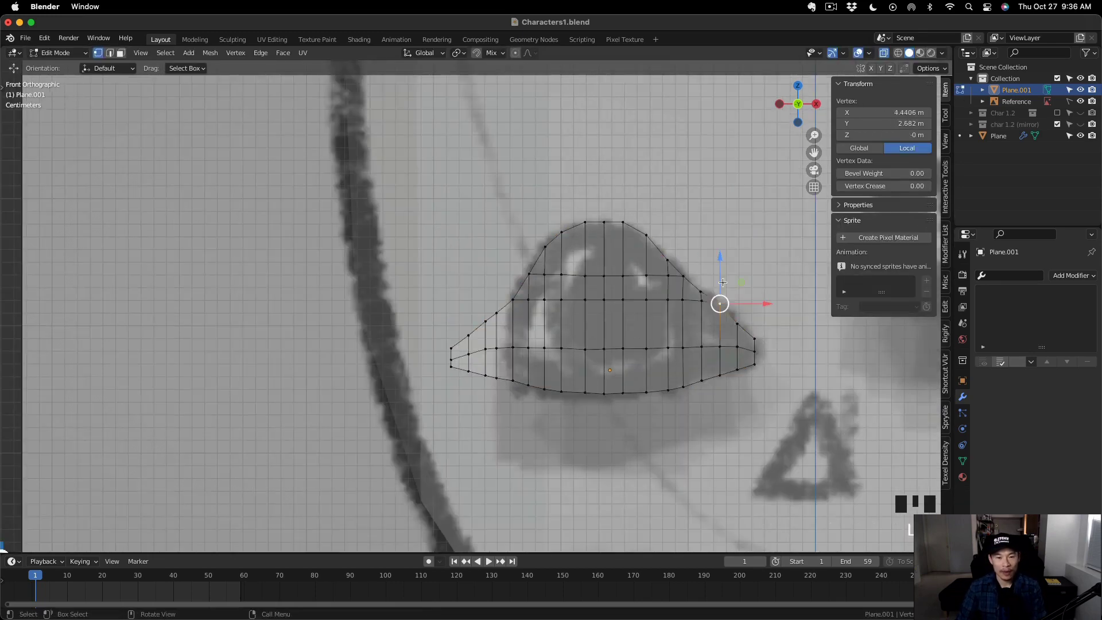
{"action": "left_click_drag", "start_coordinate": [718, 259], "coordinate": [718, 264]}
{"action": "middle_click_drag", "start_coordinate": [757, 313], "coordinate": [648, 308], "text": "shift"}
{"action": "scroll", "coordinate": [648, 308], "scroll_direction": "up", "scroll_amount": 2}
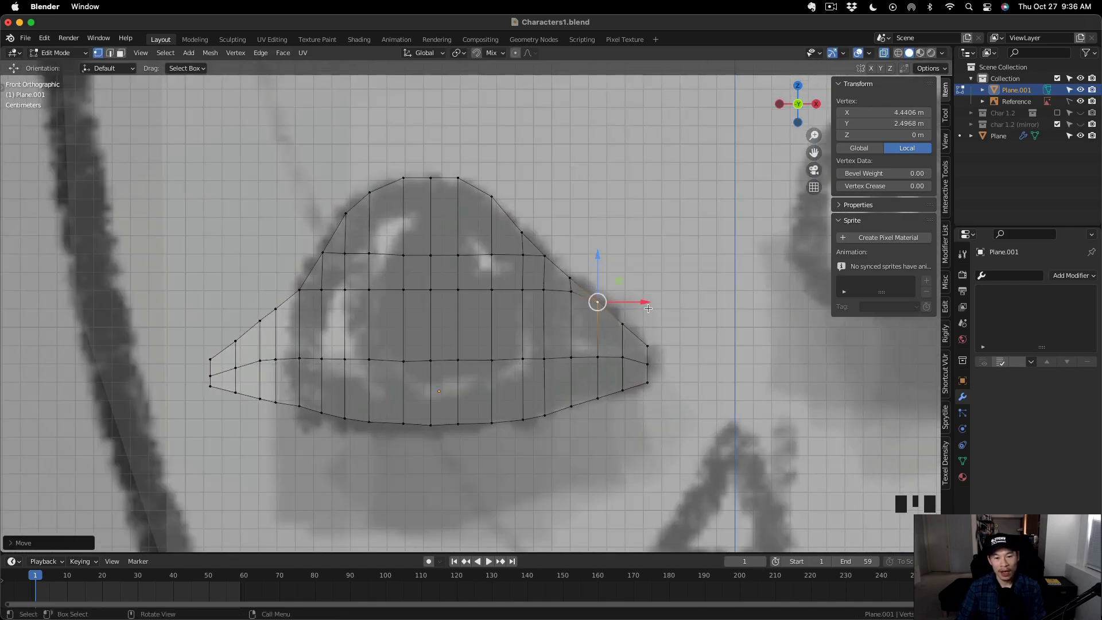
Try dissolving the short row edge that meets the outline near the nose-side corner.
{"action": "scroll", "coordinate": [648, 309], "scroll_direction": "up", "scroll_amount": 1}
{"action": "key", "text": "2"}
{"action": "left_click", "coordinate": [571, 294]}
{"action": "key", "text": "x"}
{"action": "left_click", "coordinate": [592, 331]}
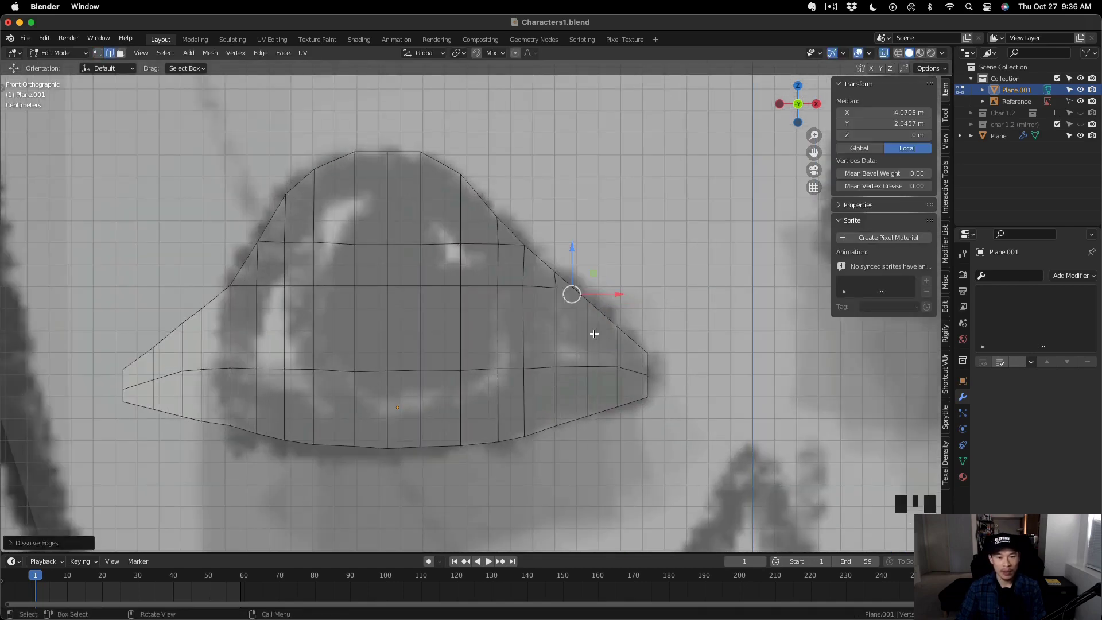
{"action": "left_click", "coordinate": [588, 333]}
Select the whole eye mesh and extrude it to give the flat shape thickness.
{"action": "scroll", "coordinate": [636, 318], "scroll_direction": "down", "scroll_amount": 3}
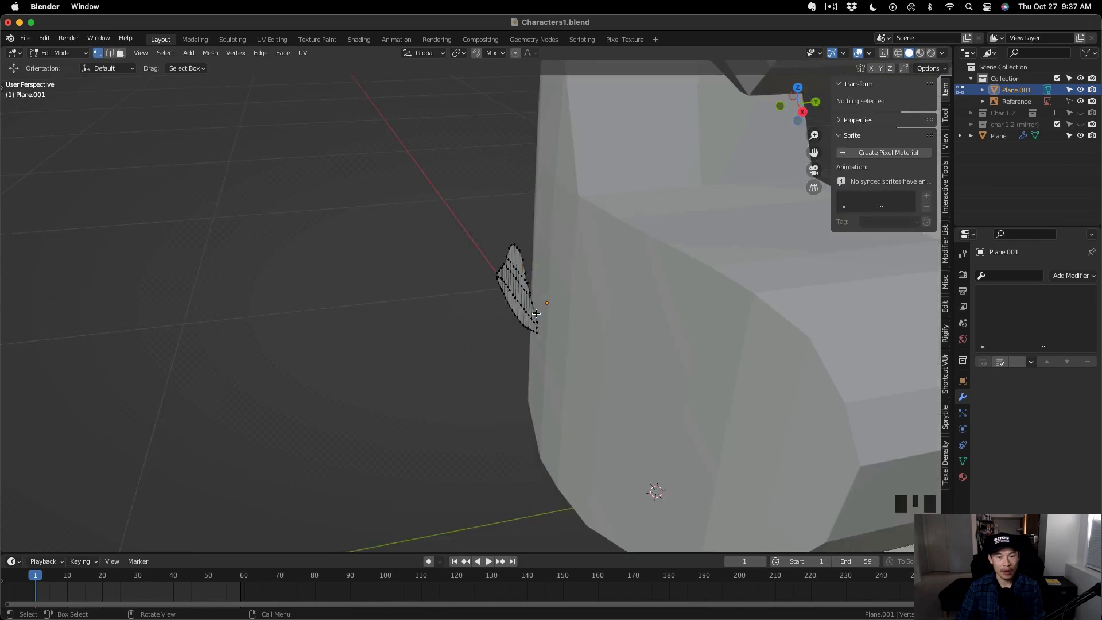
{"action": "middle_click_drag", "start_coordinate": [625, 379], "coordinate": [593, 377]}
{"action": "key", "text": "a"}
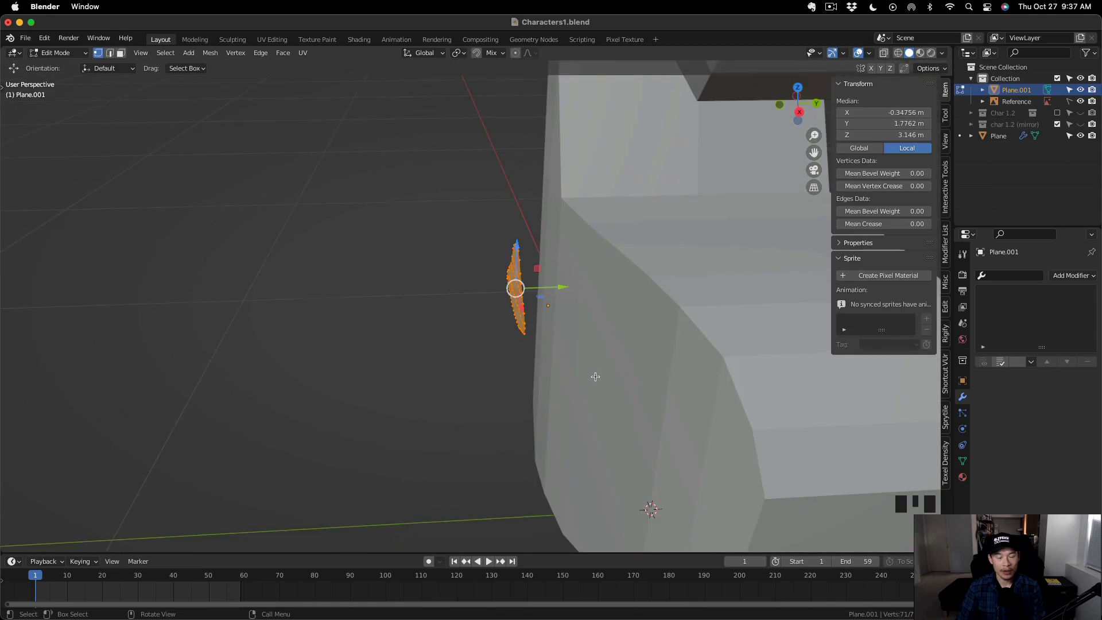
{"action": "scroll", "coordinate": [593, 377], "scroll_direction": "up", "scroll_amount": 3}
{"action": "key", "text": "e"}
{"action": "left_click", "coordinate": [554, 344]}
Isolate the eye in local view and delete the faces on its back side.
{"action": "key", "text": "slash"}
{"action": "middle_click_drag", "start_coordinate": [554, 344], "coordinate": [517, 338]}
{"action": "key", "text": "3"}
{"action": "left_click", "coordinate": [482, 263]}
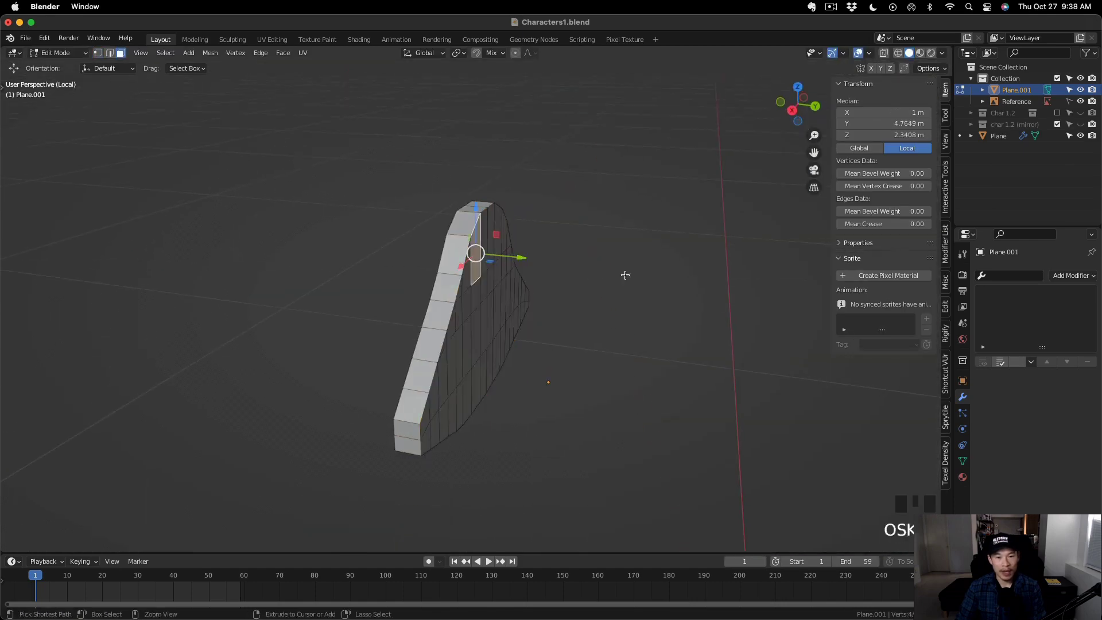
{"action": "key", "text": "super+z"}
{"action": "key", "text": "x"}
{"action": "left_click", "coordinate": [606, 334]}
{"action": "middle_click_drag", "start_coordinate": [603, 336], "coordinate": [510, 288]}
Apply the eye object's transforms and add a Mirror modifier on the Y axis with X disabled.
{"action": "key", "text": "Tab"}
{"action": "left_click", "coordinate": [597, 357]}
{"action": "key", "text": "ctrl+a"}
{"action": "left_click", "coordinate": [644, 345]}
{"action": "left_click", "coordinate": [1073, 275]}
{"action": "left_click", "coordinate": [867, 405]}
{"action": "left_click", "coordinate": [982, 437]}
{"action": "left_click", "coordinate": [982, 425]}
Turn on the mirror's clipping and move the eye's open back side along Y to meet its mirrored half.
{"action": "key", "text": "Tab"}
{"action": "scroll", "coordinate": [576, 310], "scroll_direction": "up", "scroll_amount": 4}
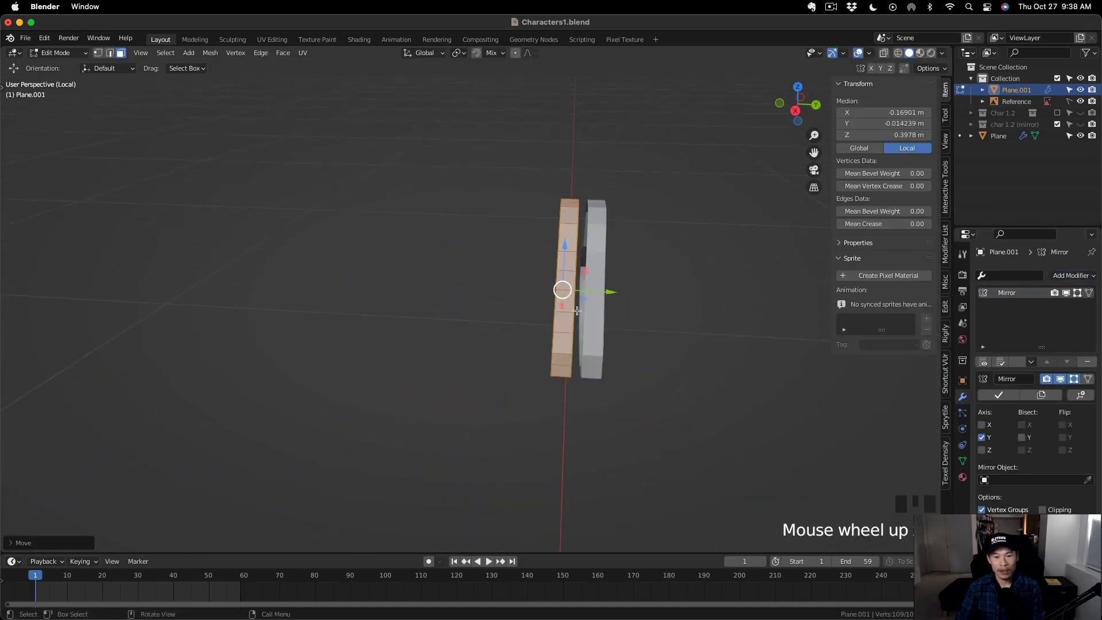
{"action": "key", "text": "1"}
{"action": "middle_click_drag", "start_coordinate": [577, 310], "coordinate": [583, 256], "text": "alt"}
{"action": "left_click_drag", "start_coordinate": [613, 298], "coordinate": [635, 301]}
{"action": "middle_click_drag", "start_coordinate": [635, 310], "coordinate": [646, 362]}
Leave local view and move the eye along Y to about -0.23 m, against the front of the body.
{"action": "key", "text": "Tab"}
{"action": "scroll", "coordinate": [656, 327], "scroll_direction": "down", "scroll_amount": 3}
{"action": "key", "text": "slash"}
{"action": "left_click_drag", "start_coordinate": [774, 409], "coordinate": [721, 413]}
{"action": "left_click", "coordinate": [718, 401]}
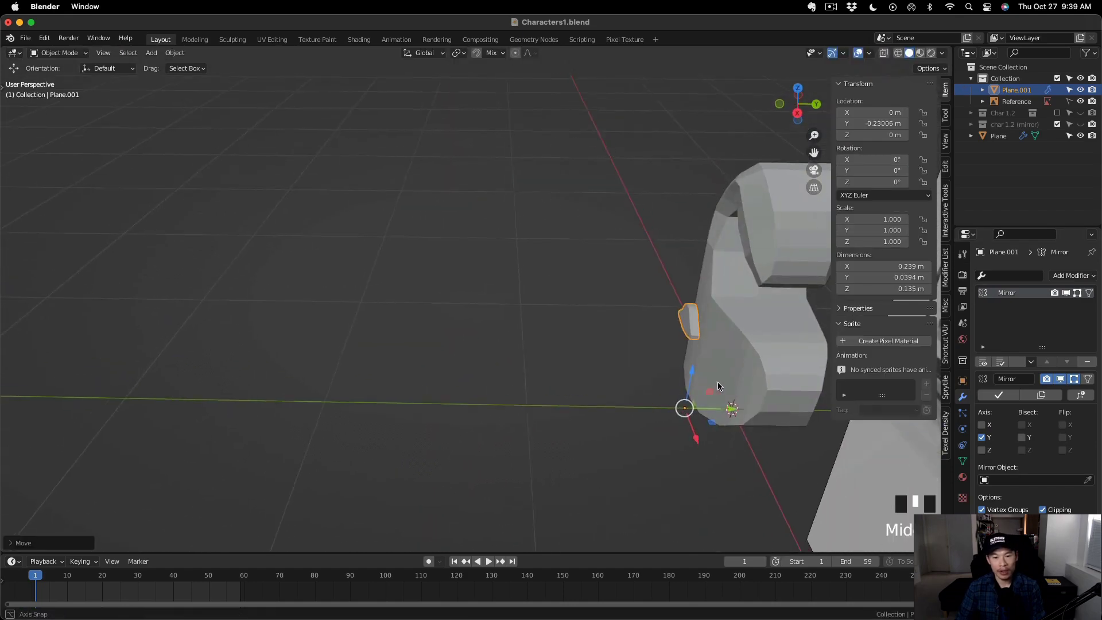
Set the eye object's origin to the centre of its own geometry.
{"action": "left_click", "coordinate": [456, 53]}
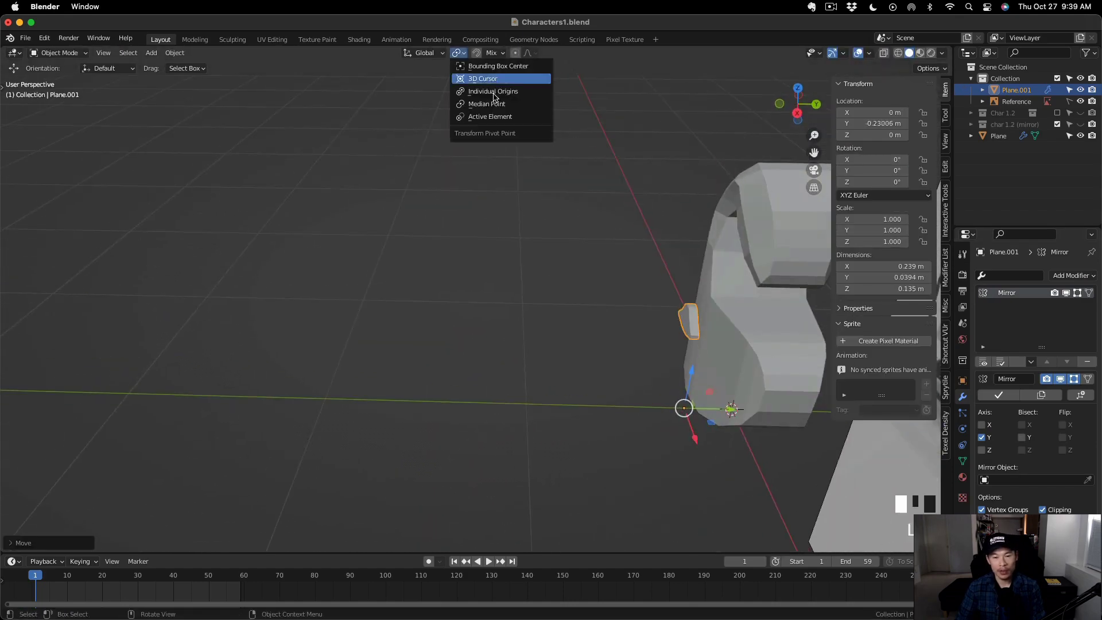
{"action": "left_click", "coordinate": [459, 52]}
{"action": "left_click", "coordinate": [691, 317]}
{"action": "left_click", "coordinate": [689, 322]}
{"action": "middle_click_drag", "start_coordinate": [724, 405], "coordinate": [667, 379]}
{"action": "scroll", "coordinate": [512, 253], "scroll_direction": "up", "scroll_amount": 2}
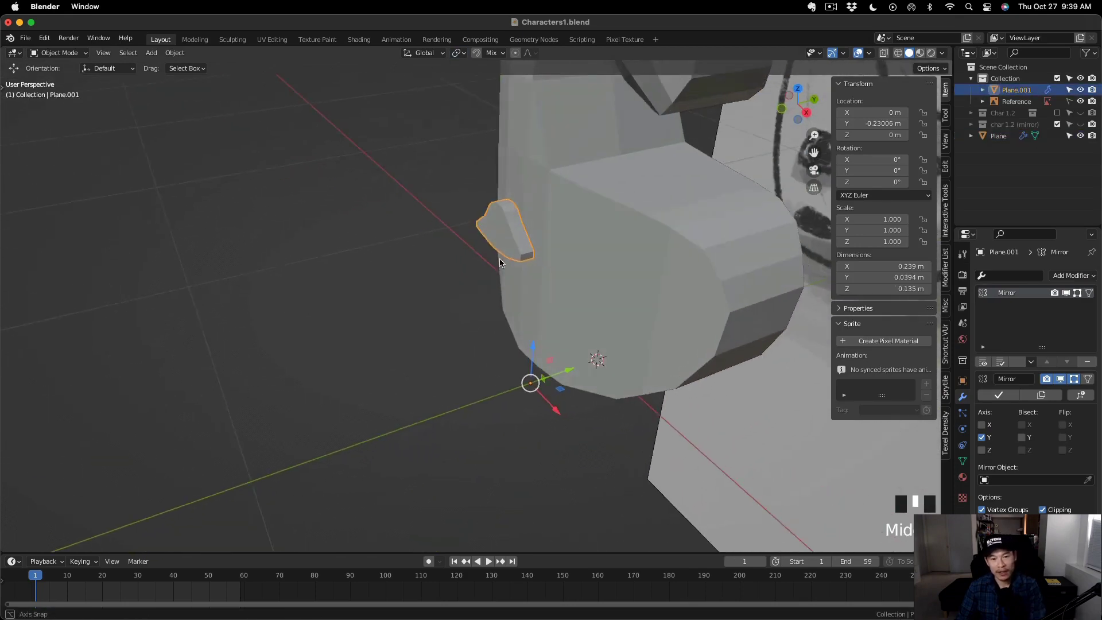
{"action": "middle_click_drag", "start_coordinate": [499, 263], "coordinate": [465, 207]}
{"action": "key", "text": "q"}
{"action": "left_click", "coordinate": [501, 262]}
Edit the eye mesh and pull a vertical front edge loop on the outer side forward along Y.
{"action": "scroll", "coordinate": [508, 238], "scroll_direction": "up", "scroll_amount": 4}
{"action": "scroll", "coordinate": [619, 221], "scroll_direction": "down", "scroll_amount": 2}
{"action": "key", "text": "Tab"}
{"action": "scroll", "coordinate": [583, 236], "scroll_direction": "up", "scroll_amount": 9}
{"action": "scroll", "coordinate": [581, 236], "scroll_direction": "down", "scroll_amount": 2}
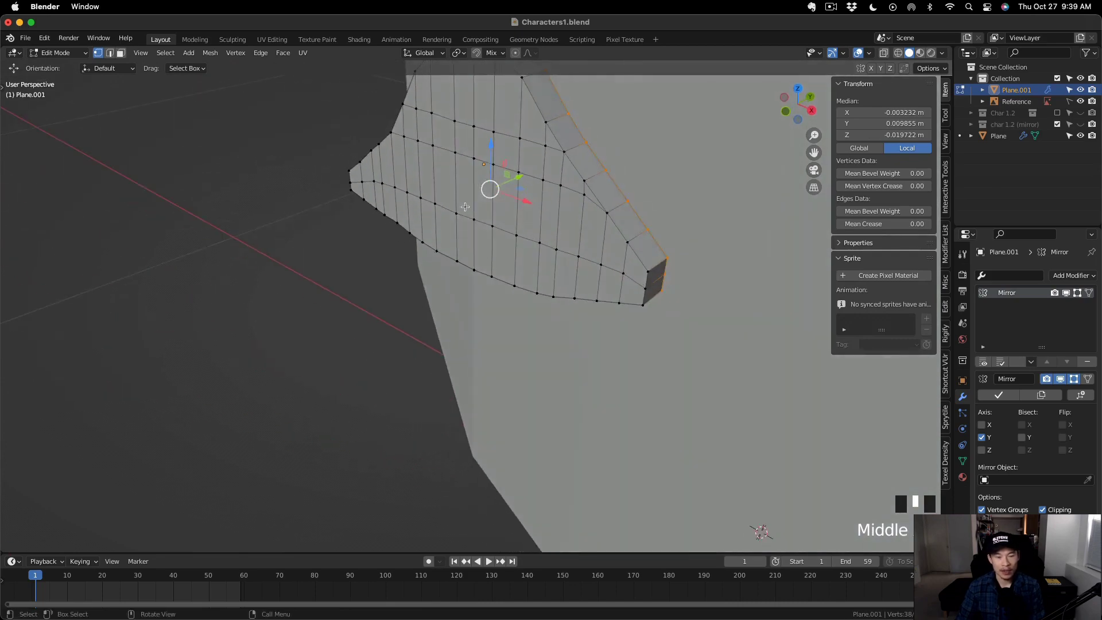
{"action": "scroll", "coordinate": [522, 184], "scroll_direction": "down", "scroll_amount": 3}
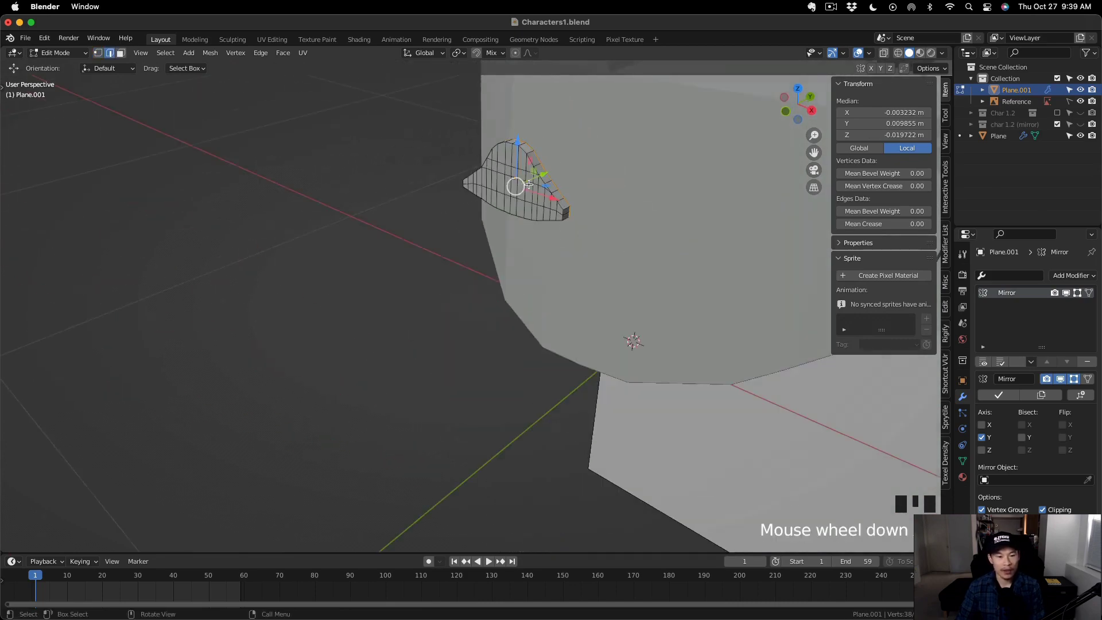
{"action": "scroll", "coordinate": [492, 263], "scroll_direction": "up", "scroll_amount": 2}
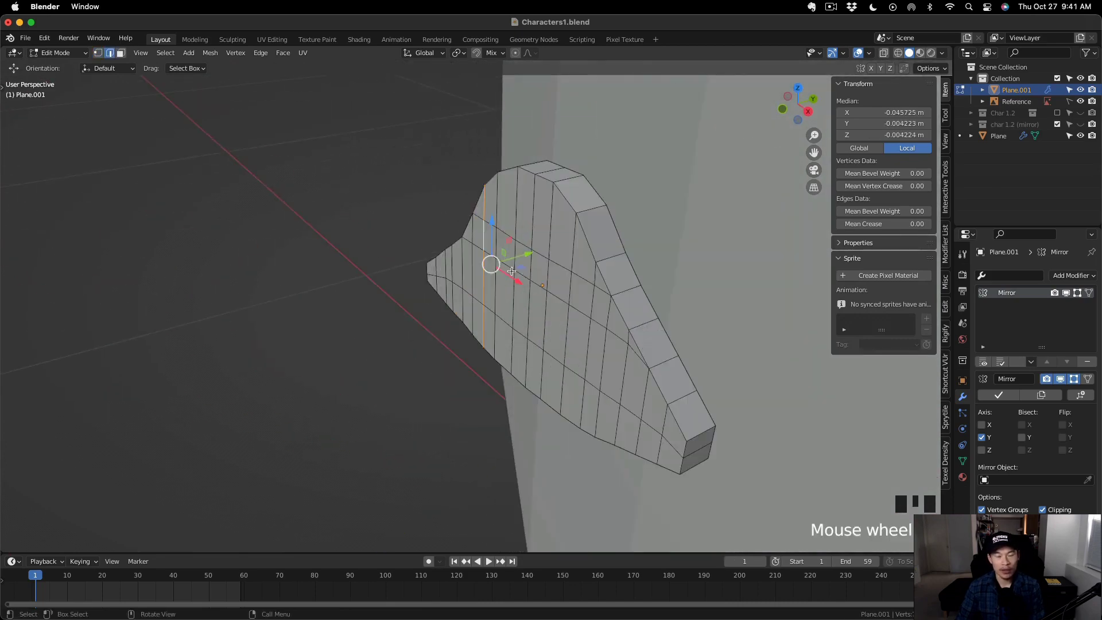
{"action": "middle_click_drag", "start_coordinate": [492, 263], "coordinate": [510, 279]}
{"action": "left_click_drag", "start_coordinate": [598, 328], "coordinate": [589, 329], "text": "shift"}
{"action": "middle_click_drag", "start_coordinate": [517, 277], "coordinate": [626, 368]}
Pull the next vertical edge loops of the eye's front forward along Y to start a rounded face.
{"action": "double_click", "coordinate": [585, 278]}
{"action": "middle_click_drag", "start_coordinate": [626, 368], "coordinate": [683, 315], "text": "shift"}
{"action": "double_click", "coordinate": [619, 402]}
{"action": "left_click_drag", "start_coordinate": [646, 329], "coordinate": [640, 331]}
{"action": "middle_click_drag", "start_coordinate": [640, 331], "coordinate": [703, 333]}
{"action": "double_click", "coordinate": [660, 402]}
{"action": "middle_click_drag", "start_coordinate": [778, 396], "coordinate": [717, 400]}
{"action": "left_click_drag", "start_coordinate": [718, 400], "coordinate": [713, 400]}
{"action": "middle_click_drag", "start_coordinate": [714, 400], "coordinate": [815, 404]}
Adjust the front edge loops between the outer corner and the top arc along Y into a smooth curve.
{"action": "double_click", "coordinate": [490, 468]}
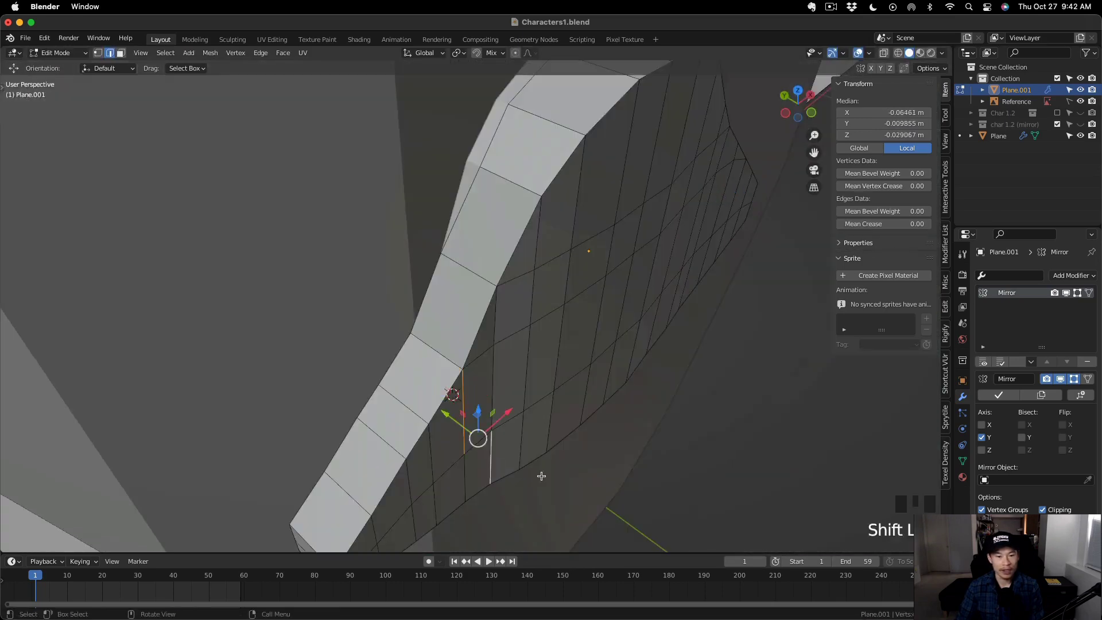
{"action": "left_click_drag", "start_coordinate": [444, 414], "coordinate": [437, 409]}
{"action": "middle_click_drag", "start_coordinate": [437, 410], "coordinate": [466, 413]}
{"action": "left_click_drag", "start_coordinate": [434, 440], "coordinate": [421, 434]}
{"action": "left_click", "coordinate": [482, 369], "text": "shift"}
{"action": "left_click_drag", "start_coordinate": [440, 337], "coordinate": [446, 339]}
{"action": "middle_click_drag", "start_coordinate": [447, 340], "coordinate": [532, 368]}
{"action": "middle_click_drag", "start_coordinate": [671, 383], "coordinate": [612, 383]}
{"action": "scroll", "coordinate": [612, 383], "scroll_direction": "up", "scroll_amount": 4}
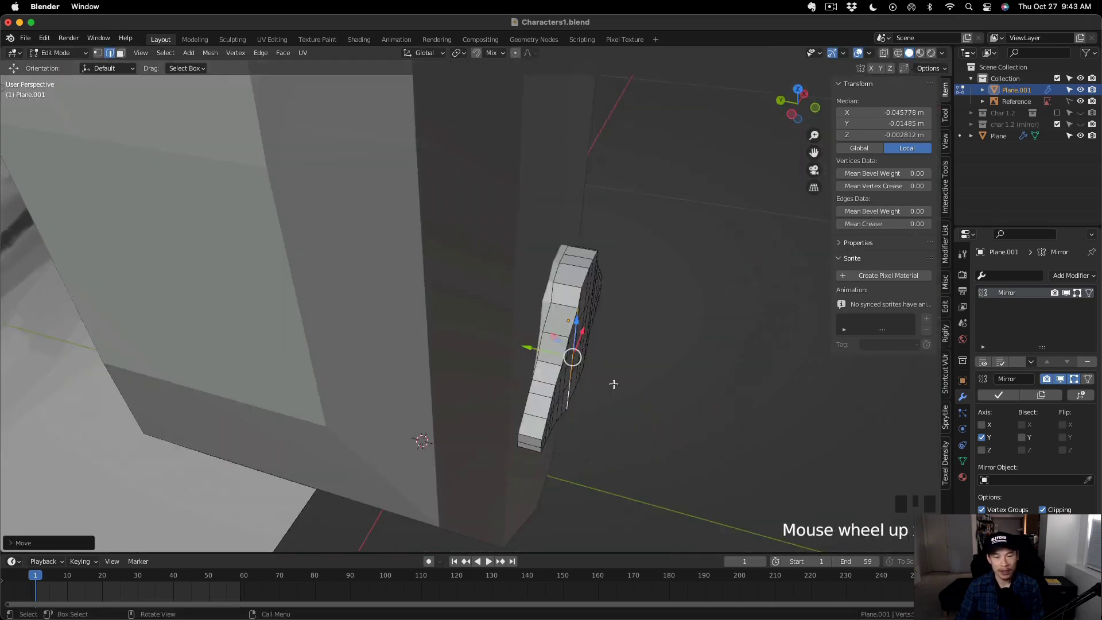
{"action": "left_click_drag", "start_coordinate": [507, 311], "coordinate": [516, 319]}
{"action": "middle_click_drag", "start_coordinate": [517, 320], "coordinate": [548, 321]}
Pull the centre vertical edge loop of the eye's front farthest forward along Y.
{"action": "left_click", "coordinate": [509, 123]}
{"action": "scroll", "coordinate": [509, 124], "scroll_direction": "down", "scroll_amount": 6}
{"action": "double_click", "coordinate": [524, 370]}
{"action": "middle_click_drag", "start_coordinate": [524, 364], "coordinate": [574, 359]}
{"action": "left_click_drag", "start_coordinate": [465, 345], "coordinate": [460, 344]}
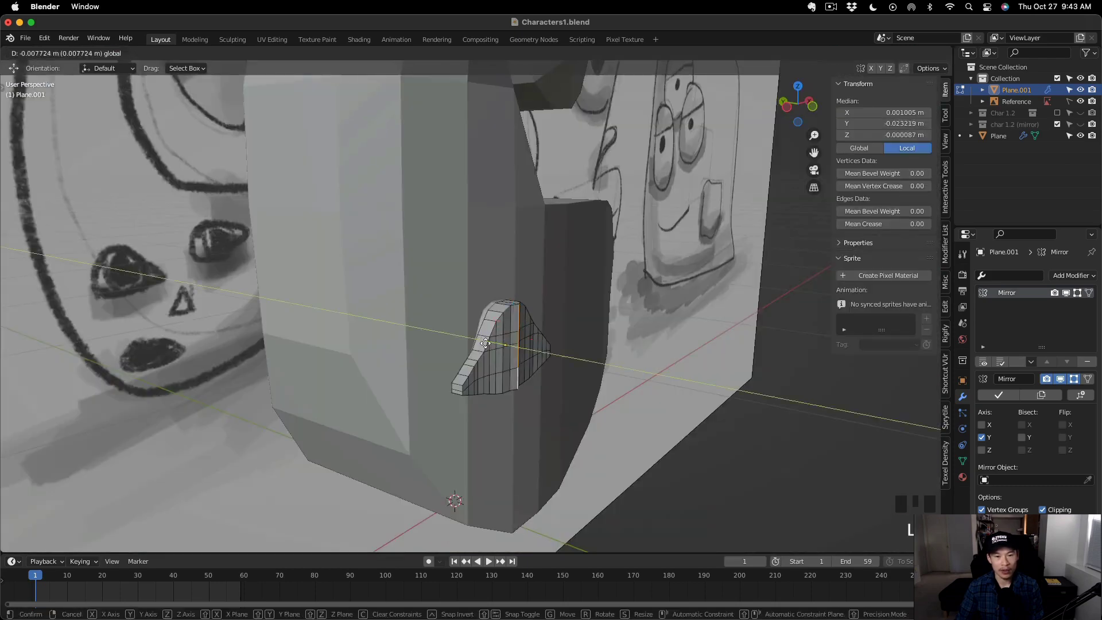
{"action": "middle_click_drag", "start_coordinate": [459, 345], "coordinate": [411, 344]}
{"action": "left_click_drag", "start_coordinate": [442, 337], "coordinate": [437, 336]}
{"action": "middle_click_drag", "start_coordinate": [436, 336], "coordinate": [333, 344]}
{"action": "left_click_drag", "start_coordinate": [539, 354], "coordinate": [528, 360]}
Fine-tune the depth of the front's vertical edge loops around the centre along Y.
{"action": "middle_click_drag", "start_coordinate": [528, 359], "coordinate": [622, 368]}
{"action": "double_click", "coordinate": [524, 431]}
{"action": "left_click_drag", "start_coordinate": [524, 383], "coordinate": [520, 385]}
{"action": "middle_click_drag", "start_coordinate": [519, 386], "coordinate": [555, 525]}
{"action": "double_click", "coordinate": [484, 402]}
Nudge the vertical edge loops near the corners of the eye's front along X in front view to adjust their spacing.
{"action": "key", "text": "1"}
{"action": "scroll", "coordinate": [476, 316], "scroll_direction": "up", "scroll_amount": 9}
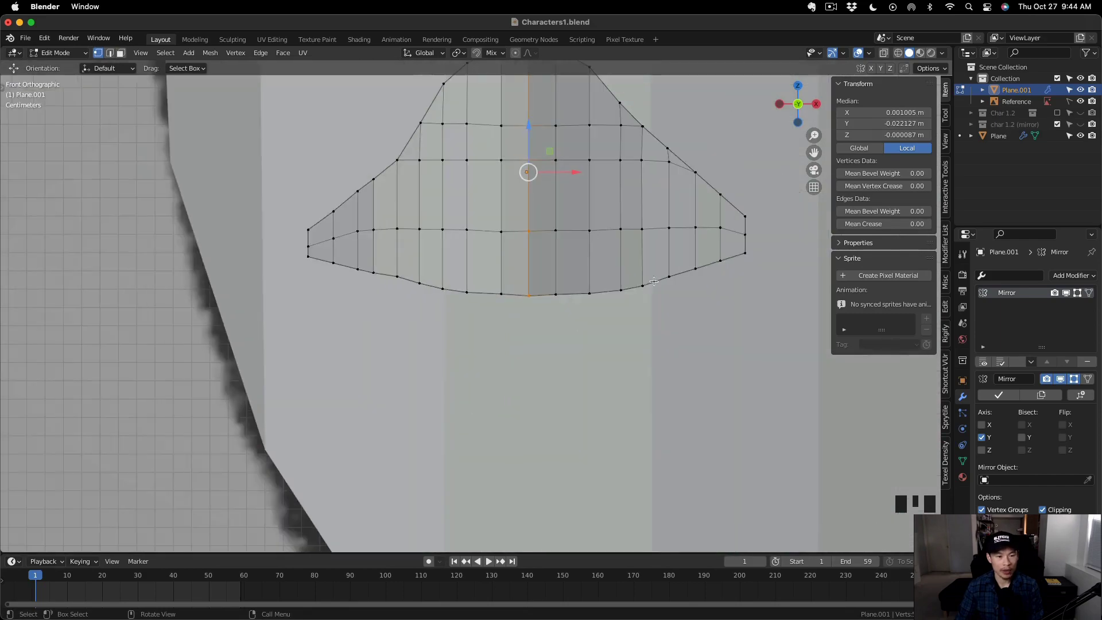
{"action": "left_click", "coordinate": [669, 276]}
{"action": "scroll", "coordinate": [669, 275], "scroll_direction": "down", "scroll_amount": 6}
{"action": "middle_click_drag", "start_coordinate": [574, 310], "coordinate": [547, 312]}
{"action": "key", "text": "alt+z"}
{"action": "scroll", "coordinate": [540, 295], "scroll_direction": "up", "scroll_amount": 4}
{"action": "left_click_drag", "start_coordinate": [574, 253], "coordinate": [549, 303]}
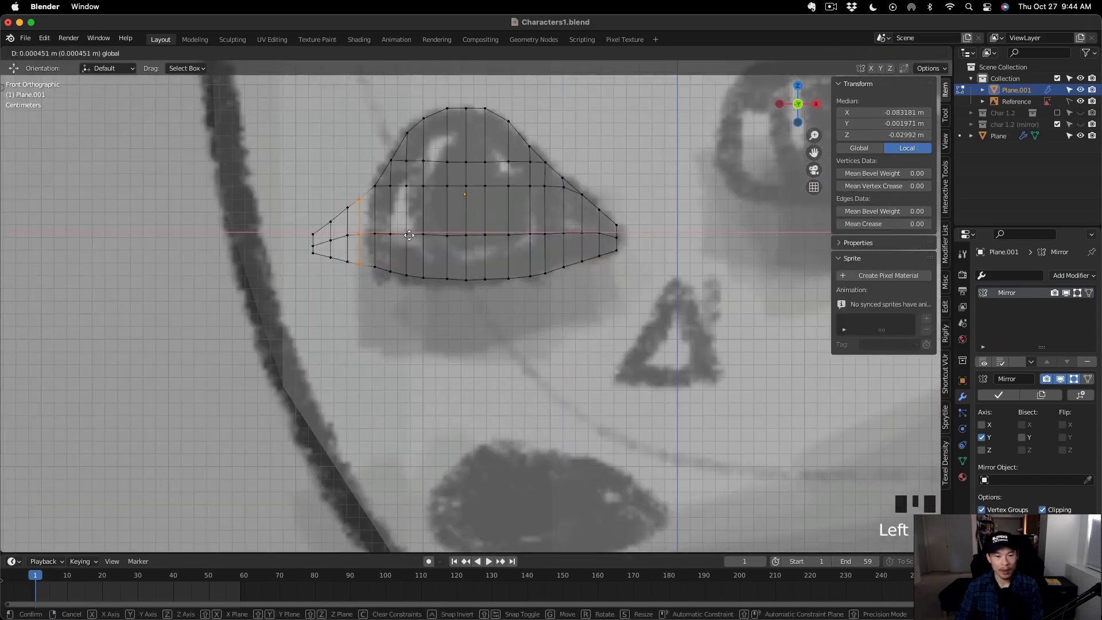
{"action": "right_click", "coordinate": [602, 232]}
Select all vertices along the eye's mirror seam in side view and move them along Y to 0 m.
{"action": "scroll", "coordinate": [602, 231], "scroll_direction": "up", "scroll_amount": 2}
{"action": "scroll", "coordinate": [505, 299], "scroll_direction": "down", "scroll_amount": 4}
{"action": "middle_click_drag", "start_coordinate": [597, 241], "coordinate": [488, 345]}
{"action": "key", "text": "alt+z"}
{"action": "scroll", "coordinate": [411, 348], "scroll_direction": "down", "scroll_amount": 5}
{"action": "scroll", "coordinate": [475, 221], "scroll_direction": "up", "scroll_amount": 5}
{"action": "scroll", "coordinate": [474, 221], "scroll_direction": "down", "scroll_amount": 5}
{"action": "left_click_drag", "start_coordinate": [462, 207], "coordinate": [499, 434]}
{"action": "left_click_drag", "start_coordinate": [512, 305], "coordinate": [492, 305]}
{"action": "key", "text": "alt+z"}
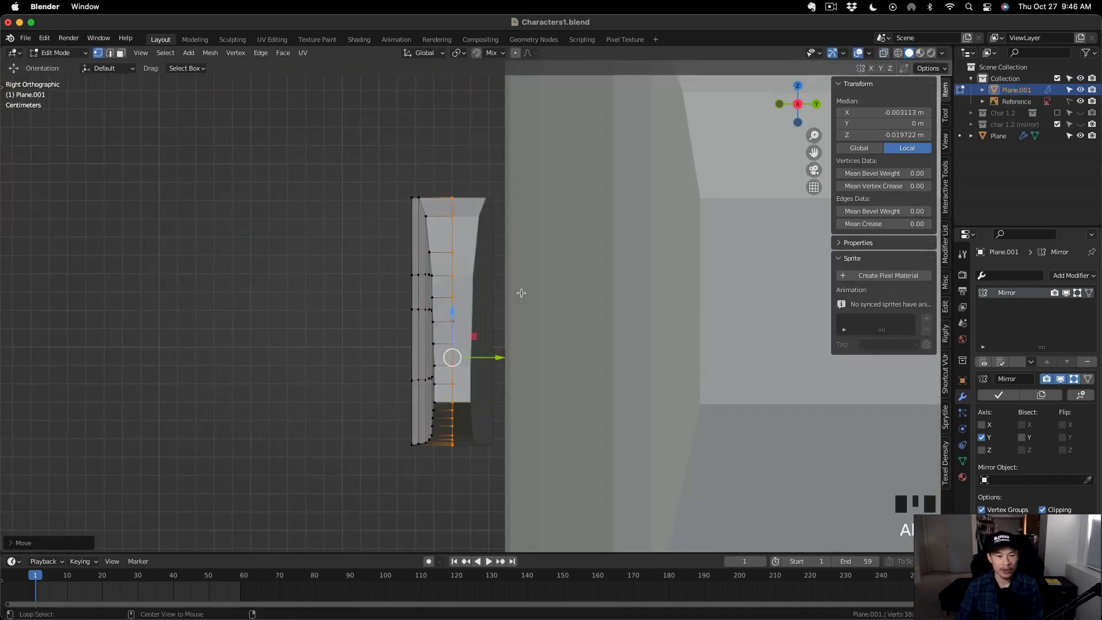
Adjust single vertices on the front rim of the eye's top arc along Y to smooth its profile.
{"action": "key", "text": "Tab"}
{"action": "middle_click_drag", "start_coordinate": [521, 293], "coordinate": [487, 329]}
{"action": "key", "text": "Tab"}
{"action": "scroll", "coordinate": [487, 329], "scroll_direction": "up", "scroll_amount": 6}
{"action": "left_click", "coordinate": [471, 274]}
{"action": "left_click_drag", "start_coordinate": [469, 225], "coordinate": [469, 218]}
{"action": "scroll", "coordinate": [588, 342], "scroll_direction": "down", "scroll_amount": 5}
{"action": "mouse_move", "coordinate": [588, 342]}
{"action": "middle_mouse_down"}
{"action": "mouse_move", "coordinate": [758, 438]}
{"action": "mouse_move", "coordinate": [574, 332]}
{"action": "middle_mouse_up"}
{"action": "left_click", "coordinate": [501, 380]}
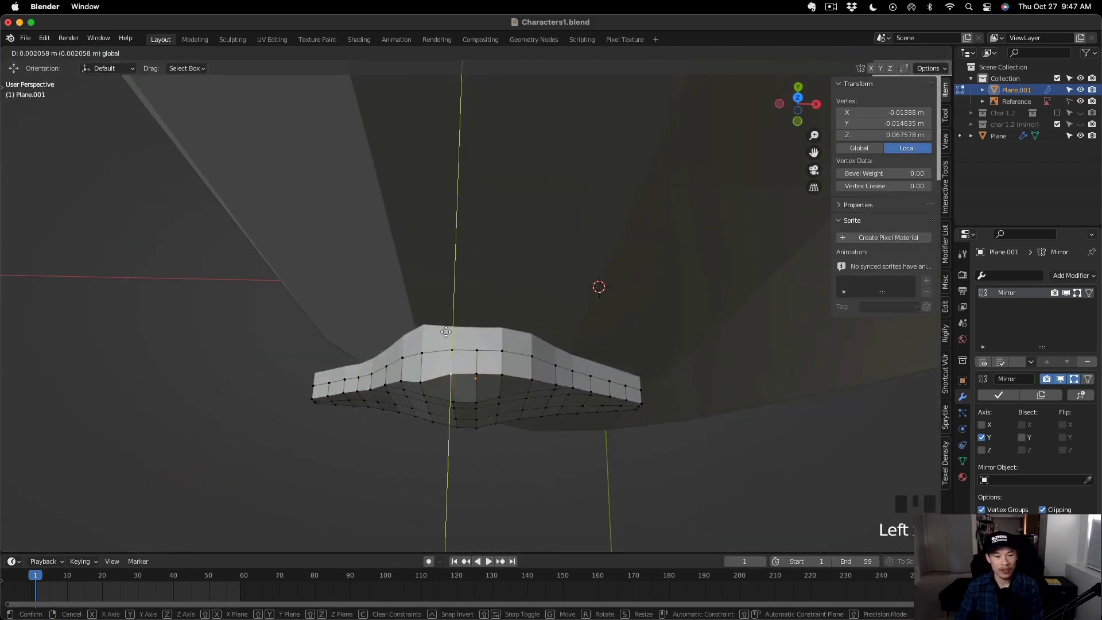
{"action": "left_click_drag", "start_coordinate": [446, 332], "coordinate": [446, 331]}
Shift the front rim vertices at both ends of the eye's top arc along Y.
{"action": "middle_click_drag", "start_coordinate": [446, 331], "coordinate": [425, 310]}
{"action": "left_click", "coordinate": [402, 352]}
{"action": "left_click_drag", "start_coordinate": [400, 336], "coordinate": [398, 327]}
{"action": "left_click", "coordinate": [531, 344]}
{"action": "middle_click_drag", "start_coordinate": [532, 345], "coordinate": [428, 376]}
{"action": "left_click_drag", "start_coordinate": [428, 376], "coordinate": [442, 382]}
Select runs of vertical edges beside the centre of the eye's front and refine their depth along Y.
{"action": "middle_click_drag", "start_coordinate": [441, 382], "coordinate": [321, 322], "text": "shift"}
{"action": "key", "text": "2"}
{"action": "left_click", "coordinate": [310, 287]}
{"action": "left_click", "coordinate": [315, 344], "text": "shift"}
{"action": "left_click", "coordinate": [445, 299], "text": "shift"}
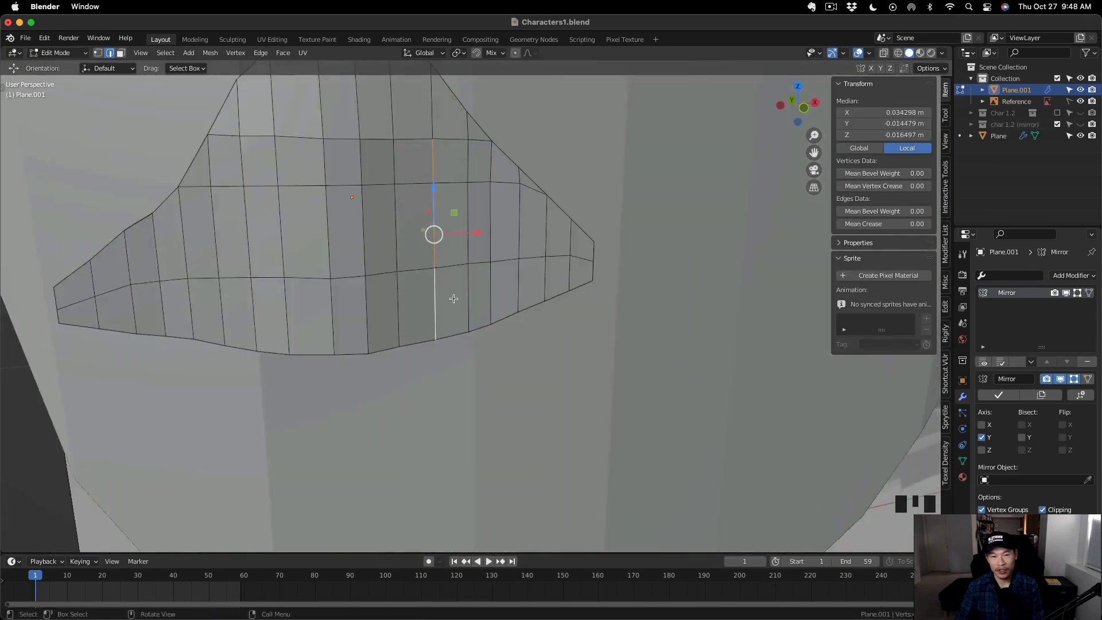
{"action": "middle_click_drag", "start_coordinate": [454, 299], "coordinate": [413, 241]}
{"action": "left_click_drag", "start_coordinate": [413, 241], "coordinate": [431, 165]}
{"action": "middle_click_drag", "start_coordinate": [430, 164], "coordinate": [460, 201]}
{"action": "left_click", "coordinate": [459, 201]}
{"action": "left_click", "coordinate": [459, 229], "text": "shift"}
{"action": "left_click", "coordinate": [459, 258], "text": "shift"}
{"action": "middle_click_drag", "start_coordinate": [458, 258], "coordinate": [502, 163]}
Adjust individual vertices along the bottom rim of the eye's front in depth to even out the curve.
{"action": "key", "text": "1"}
{"action": "left_click", "coordinate": [504, 91]}
{"action": "left_click_drag", "start_coordinate": [495, 135], "coordinate": [495, 139]}
{"action": "left_click", "coordinate": [542, 97]}
{"action": "middle_click_drag", "start_coordinate": [541, 109], "coordinate": [384, 157]}
{"action": "left_click", "coordinate": [384, 156]}
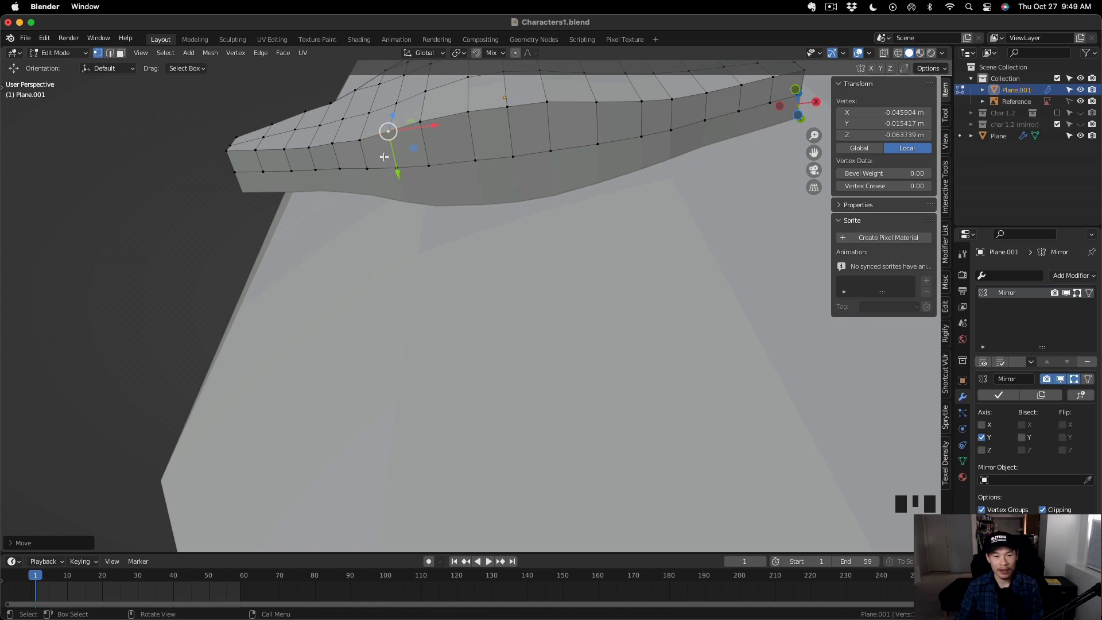
Adjust the vertices on the sloping sides of the eye's outline and return to Object Mode.
{"action": "middle_click_drag", "start_coordinate": [384, 157], "coordinate": [556, 246]}
{"action": "scroll", "coordinate": [556, 246], "scroll_direction": "down", "scroll_amount": 5}
{"action": "scroll", "coordinate": [482, 196], "scroll_direction": "up", "scroll_amount": 5}
{"action": "left_click", "coordinate": [214, 194]}
{"action": "middle_click_drag", "start_coordinate": [214, 194], "coordinate": [115, 144]}
{"action": "left_click", "coordinate": [204, 184], "text": "shift"}
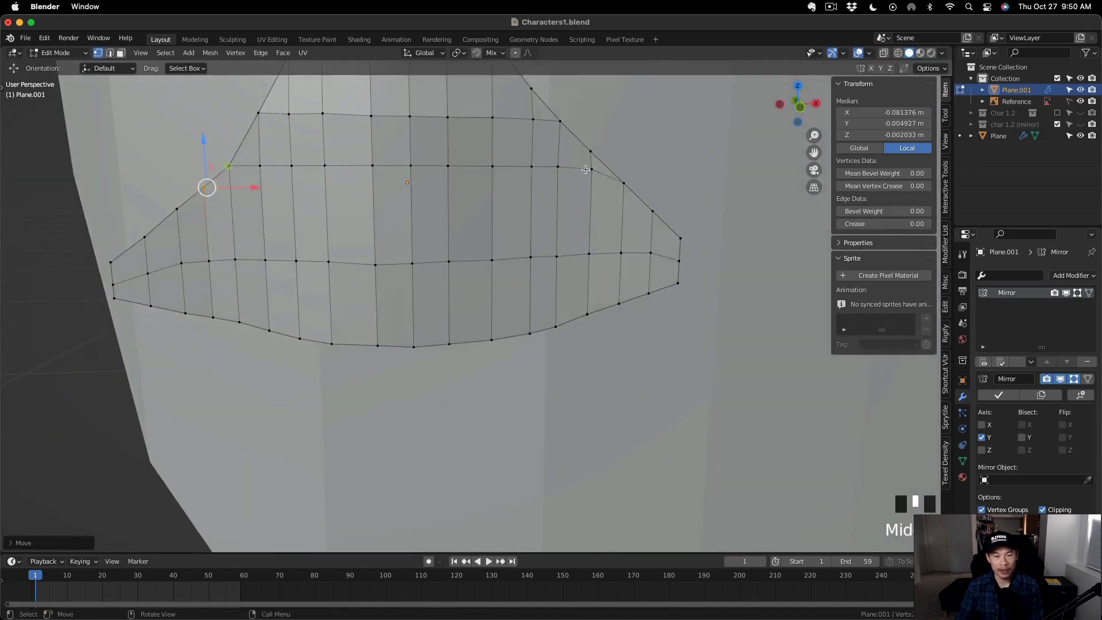
{"action": "left_click", "coordinate": [592, 170]}
{"action": "scroll", "coordinate": [635, 184], "scroll_direction": "down", "scroll_amount": 10}
{"action": "middle_click_drag", "start_coordinate": [635, 184], "coordinate": [344, 282]}
{"action": "key", "text": "Tab"}
{"action": "scroll", "coordinate": [600, 187], "scroll_direction": "up", "scroll_amount": 5}
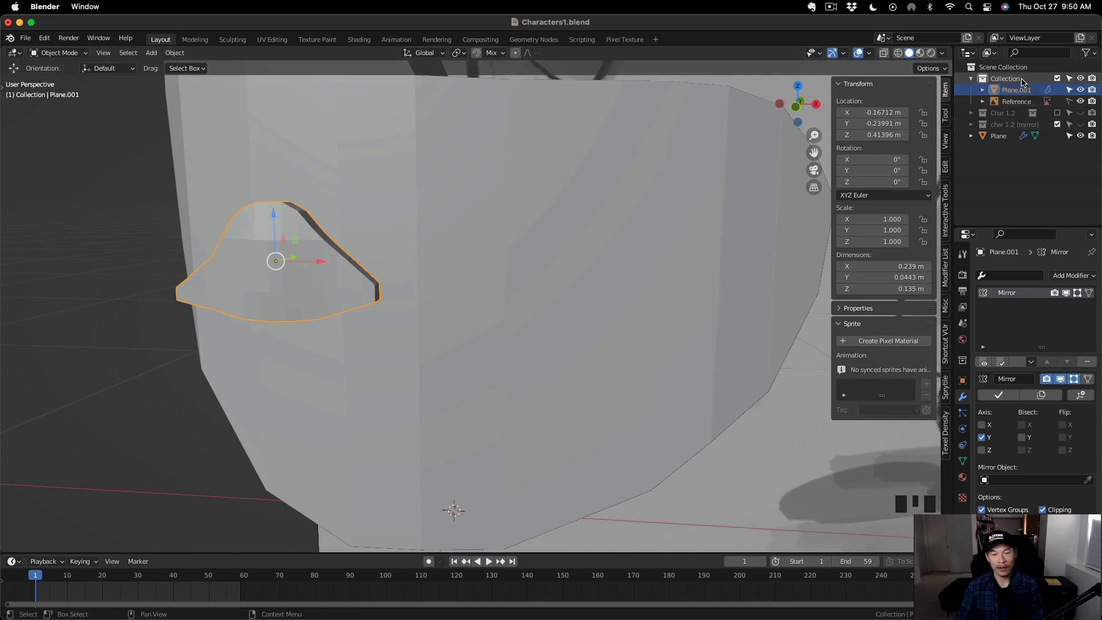
Move the eye and the body mesh together into a new collection named char 1.3.
{"action": "left_click", "coordinate": [998, 136]}
{"action": "key", "text": "m"}
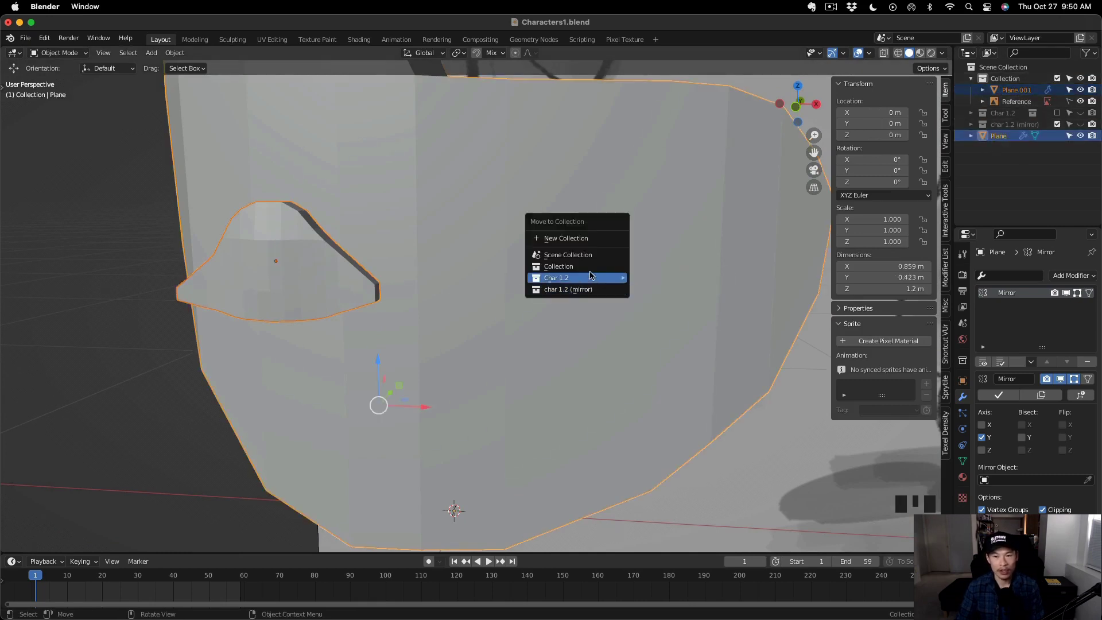
{"action": "left_click", "coordinate": [579, 277]}
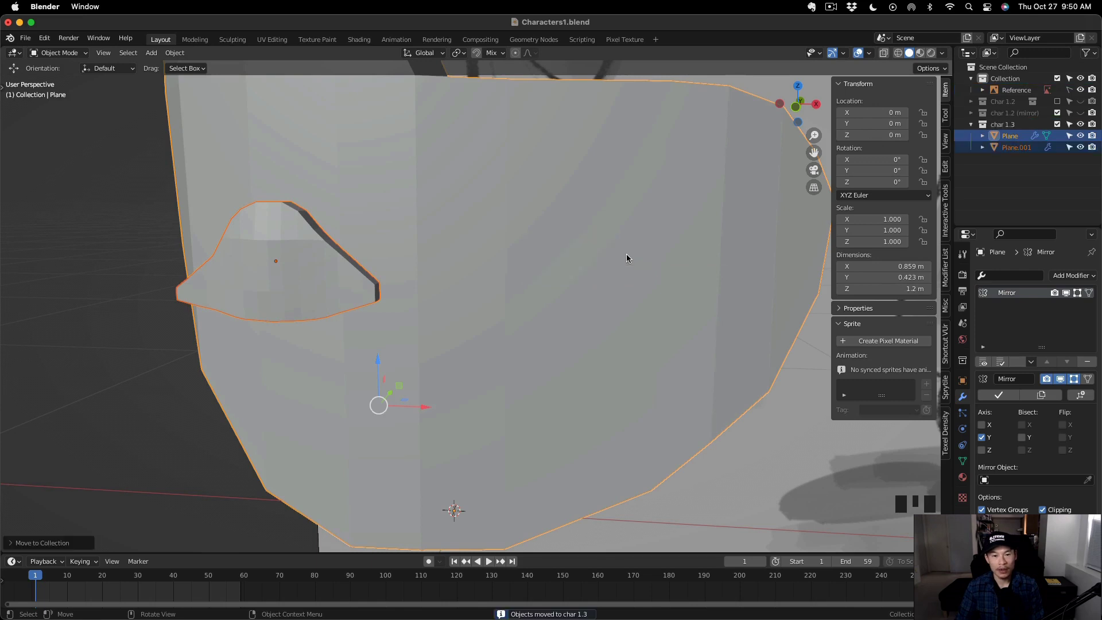
Rename the body object to Body and the eye object to Left Eye.
{"action": "left_click", "coordinate": [1047, 137]}
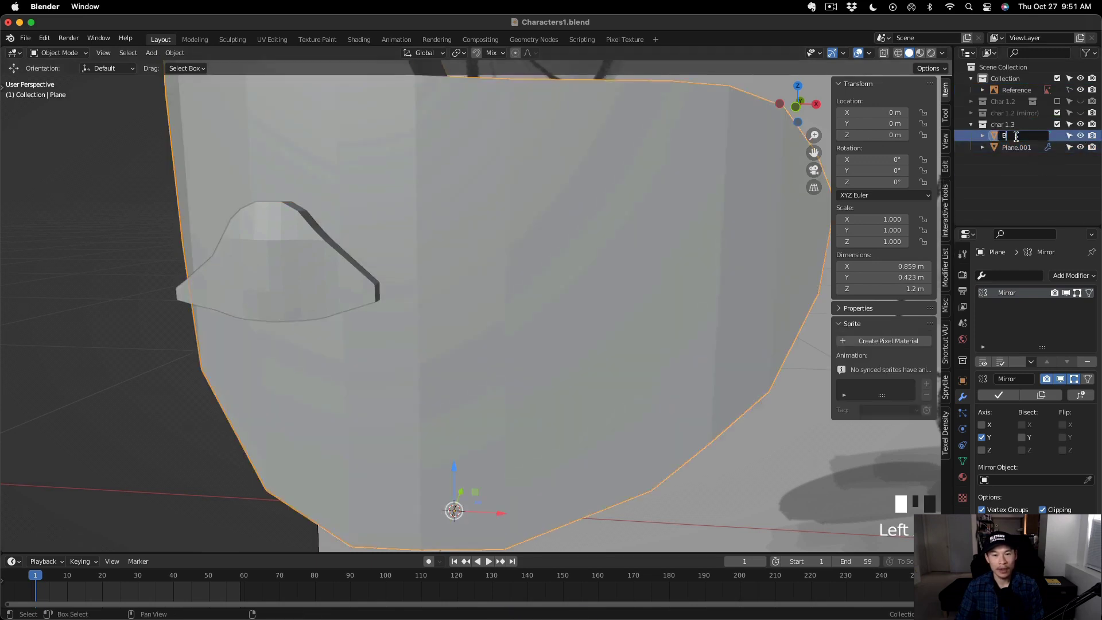
{"action": "double_click", "coordinate": [1024, 148]}
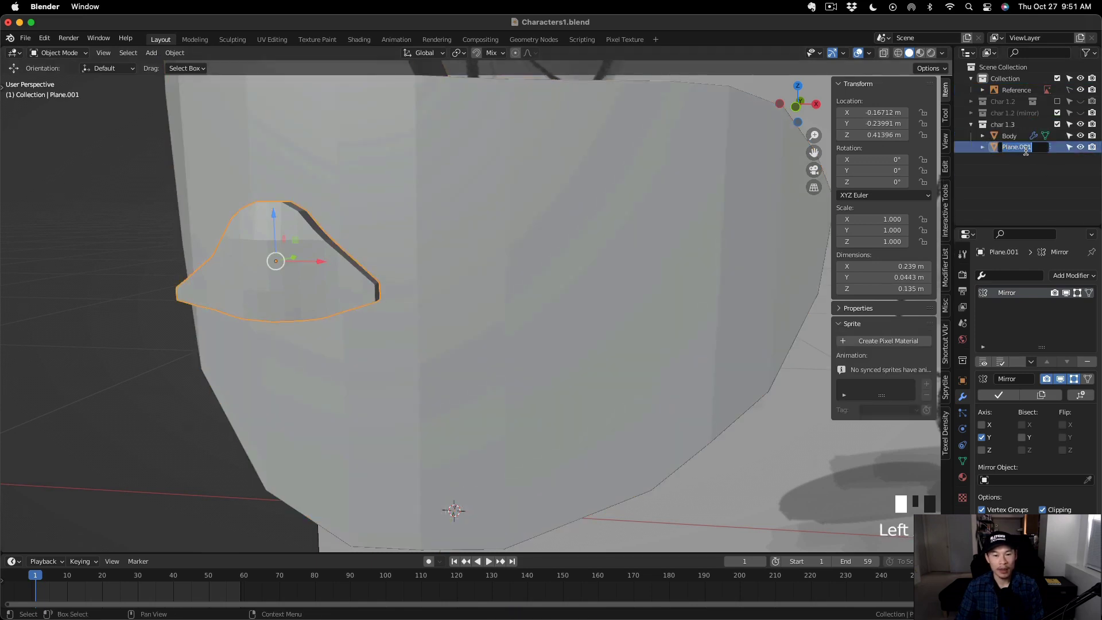
{"action": "left_click", "coordinate": [690, 192]}
Duplicate the Left Eye in front view and place the copy over the sketch's right eye.
{"action": "scroll", "coordinate": [553, 356], "scroll_direction": "down", "scroll_amount": 6}
{"action": "mouse_move", "coordinate": [553, 356]}
{"action": "middle_mouse_down"}
{"action": "mouse_move", "coordinate": [550, 316]}
{"action": "mouse_move", "coordinate": [505, 310]}
{"action": "middle_mouse_up"}
{"action": "left_click", "coordinate": [451, 289]}
{"action": "scroll", "coordinate": [469, 291], "scroll_direction": "up", "scroll_amount": 2}
{"action": "key", "text": "alt+z"}
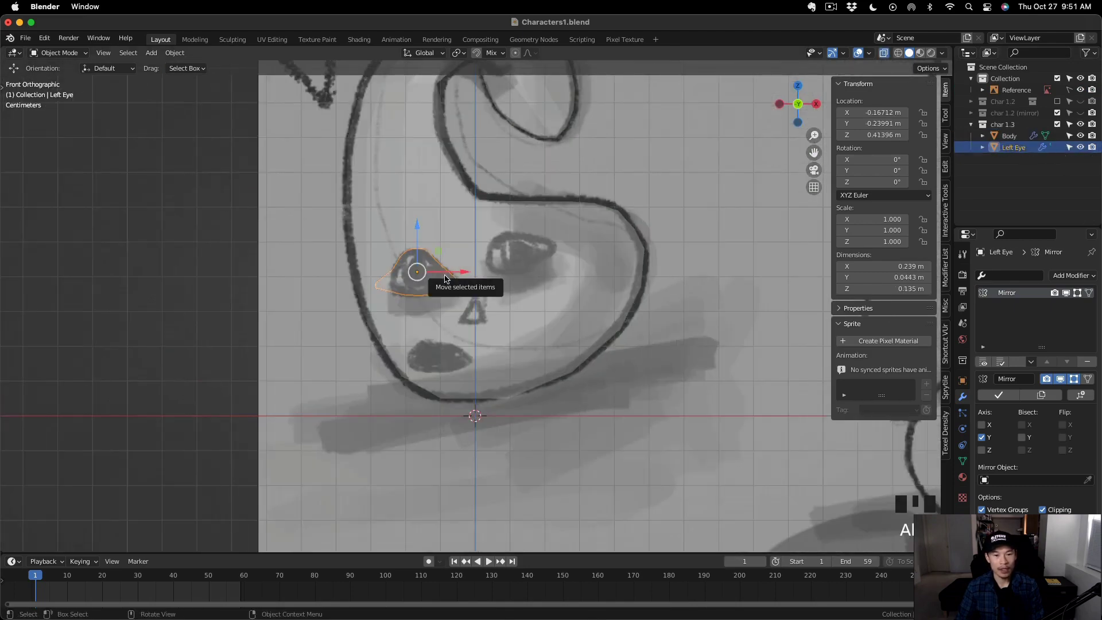
{"action": "key", "text": "shift+d"}
{"action": "key", "text": "alt+z"}
{"action": "left_click_drag", "start_coordinate": [466, 273], "coordinate": [564, 272]}
{"action": "key", "text": "alt+z"}
{"action": "key", "text": "alt+z"}
{"action": "key", "text": "alt+z"}
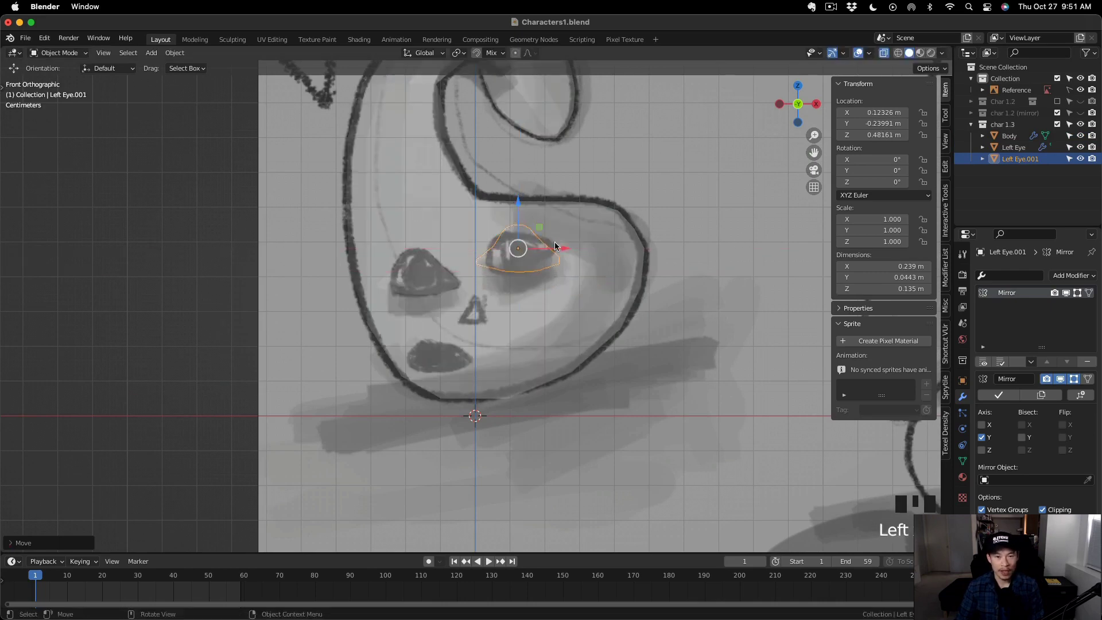
Lower the copied eye along Z to about 0.419 m, level with the left eye.
{"action": "key", "text": "alt+z"}
{"action": "left_click_drag", "start_coordinate": [517, 205], "coordinate": [517, 229]}
{"action": "key", "text": "alt+z"}
{"action": "key", "text": "alt+z"}
{"action": "key", "text": "alt+z"}
{"action": "key", "text": "alt+z"}
Move both eyes along X across the face, and fine-tune the copied eye's X location to 0.16285 m.
{"action": "left_click", "coordinate": [416, 273], "text": "shift"}
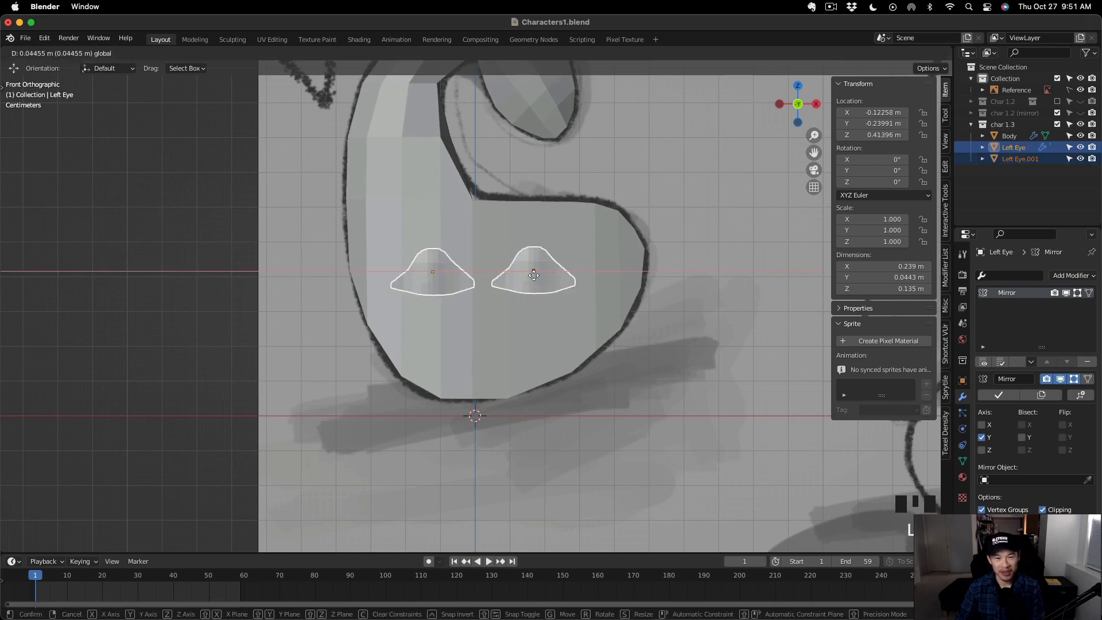
{"action": "key", "text": "g"}
{"action": "key", "text": "x"}
{"action": "left_click", "coordinate": [525, 272]}
{"action": "left_click", "coordinate": [565, 275]}
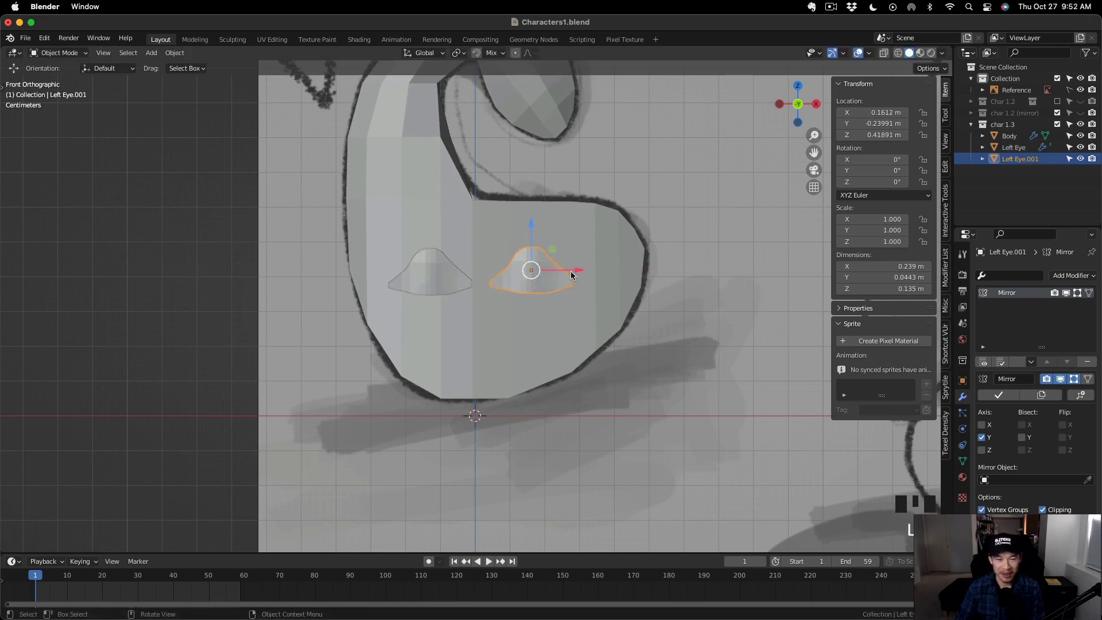
{"action": "left_click_drag", "start_coordinate": [572, 274], "coordinate": [574, 274]}
{"action": "key", "text": "alt+z"}
{"action": "key", "text": "alt+z"}
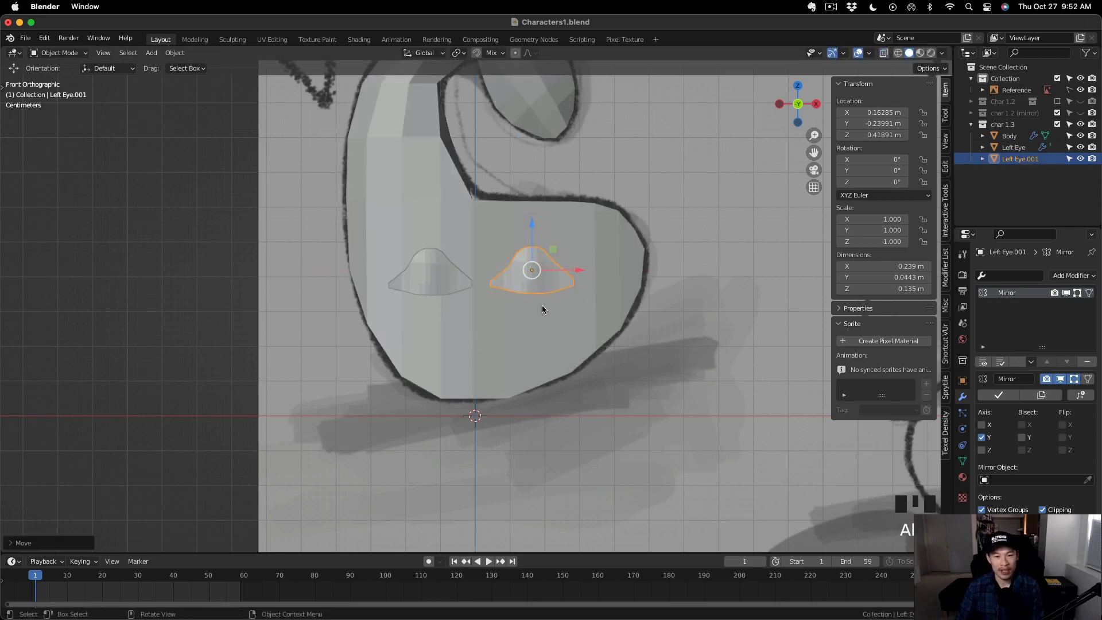
Snap the 3D cursor to the origin of the copied right eye.
{"action": "middle_click_drag", "start_coordinate": [542, 304], "coordinate": [583, 315]}
{"action": "scroll", "coordinate": [583, 266], "scroll_direction": "up", "scroll_amount": 3}
{"action": "scroll", "coordinate": [584, 266], "scroll_direction": "down", "scroll_amount": 5}
{"action": "middle_click_drag", "start_coordinate": [583, 266], "coordinate": [479, 313], "text": "alt"}
{"action": "scroll", "coordinate": [511, 265], "scroll_direction": "up", "scroll_amount": 4}
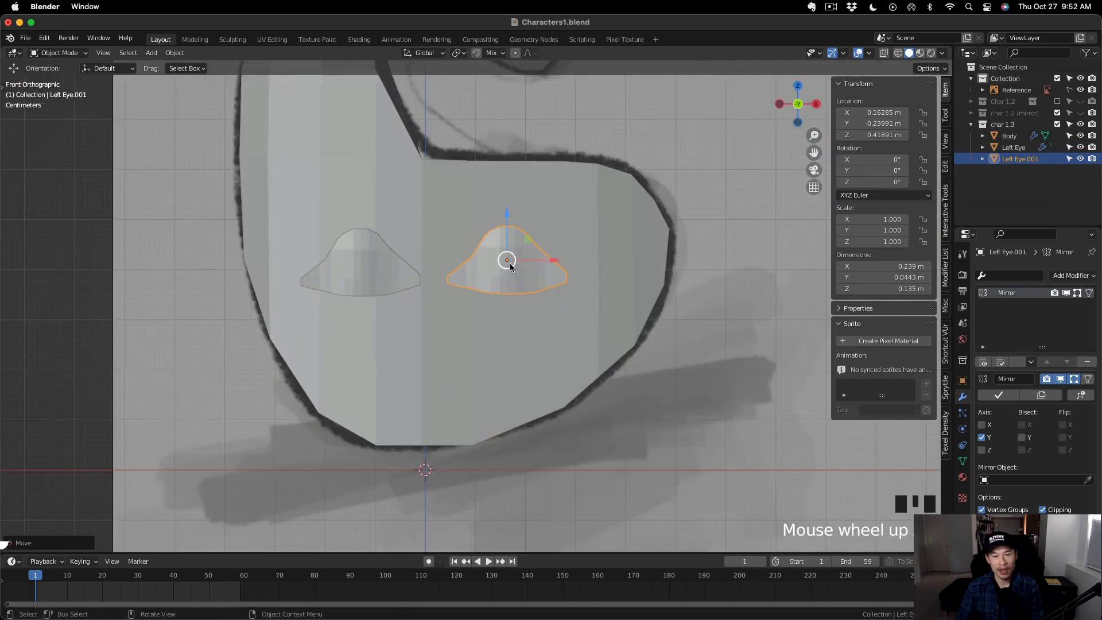
{"action": "key", "text": "shift+s"}
{"action": "left_click", "coordinate": [536, 311]}
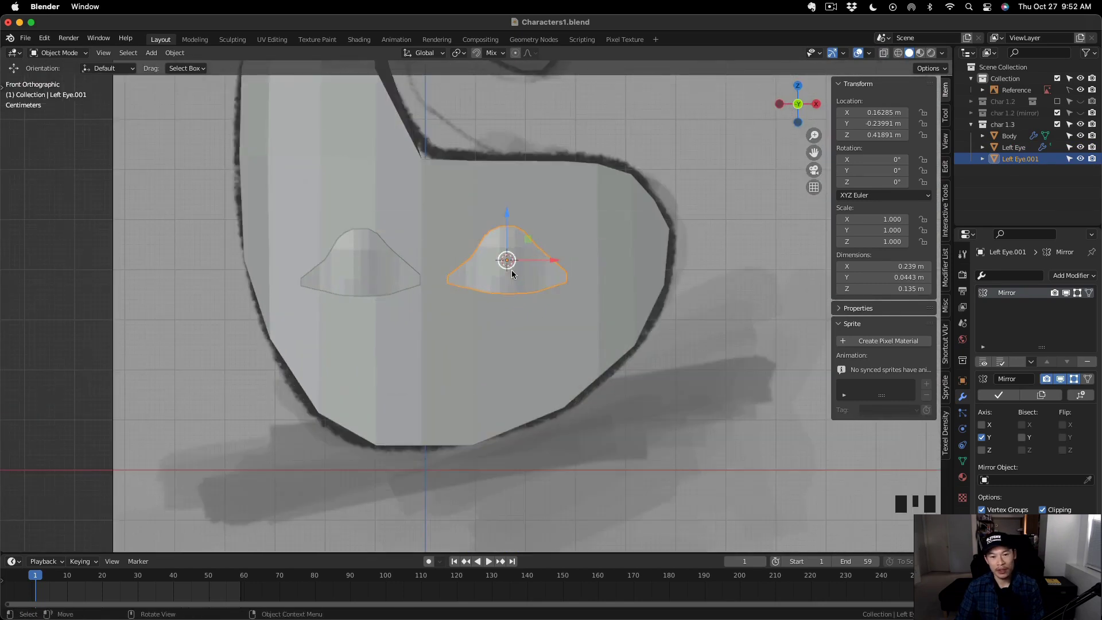
Add a UV sphere at the 3D cursor and rotate it 90° around X.
{"action": "scroll", "coordinate": [506, 255], "scroll_direction": "up", "scroll_amount": 2}
{"action": "key", "text": "shift+a"}
{"action": "left_click", "coordinate": [546, 282]}
{"action": "key", "text": "r"}
{"action": "key", "text": "x"}
{"action": "key", "text": "9"}
{"action": "key", "text": "0"}
{"action": "key", "text": "Return"}
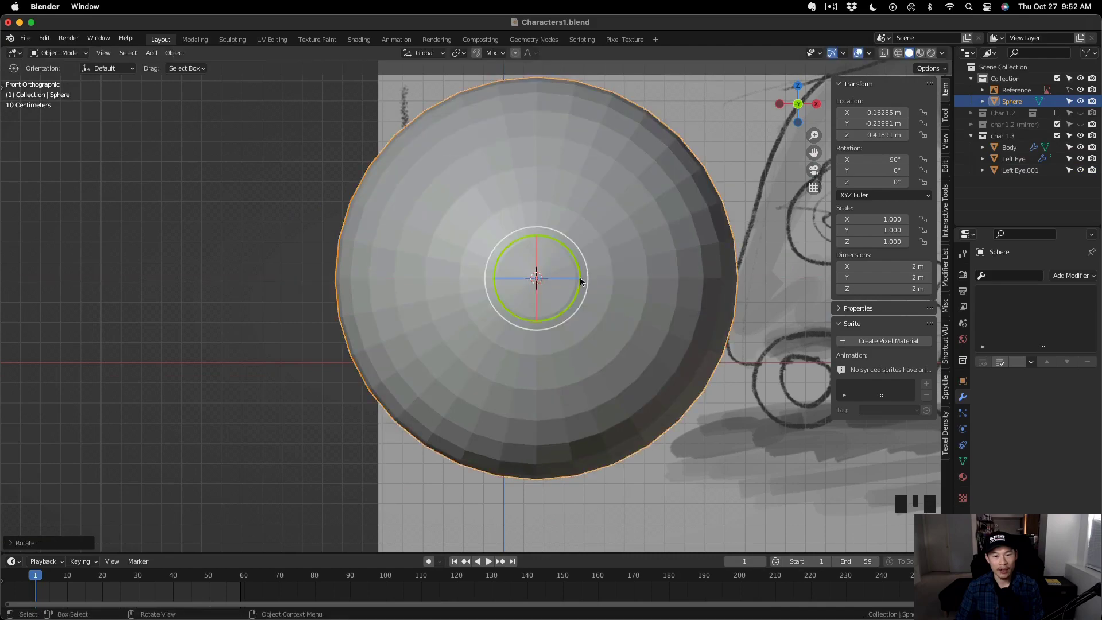
Scale the sphere down to 0.057 and move it along Z to 0.4153 m so it fits inside the right eye.
{"action": "key", "text": "s"}
{"action": "left_click_drag", "start_coordinate": [583, 278], "coordinate": [579, 238]}
{"action": "scroll", "coordinate": [542, 284], "scroll_direction": "up", "scroll_amount": 10}
{"action": "key", "text": "alt+z"}
{"action": "key", "text": "alt+z"}
{"action": "scroll", "coordinate": [541, 287], "scroll_direction": "down", "scroll_amount": 4}
{"action": "middle_click_drag", "start_coordinate": [579, 237], "coordinate": [740, 350]}
{"action": "key", "text": "g"}
{"action": "left_click_drag", "start_coordinate": [555, 268], "coordinate": [555, 272]}
{"action": "middle_click_drag", "start_coordinate": [554, 271], "coordinate": [483, 342]}
{"action": "scroll", "coordinate": [483, 342], "scroll_direction": "down", "scroll_amount": 1}
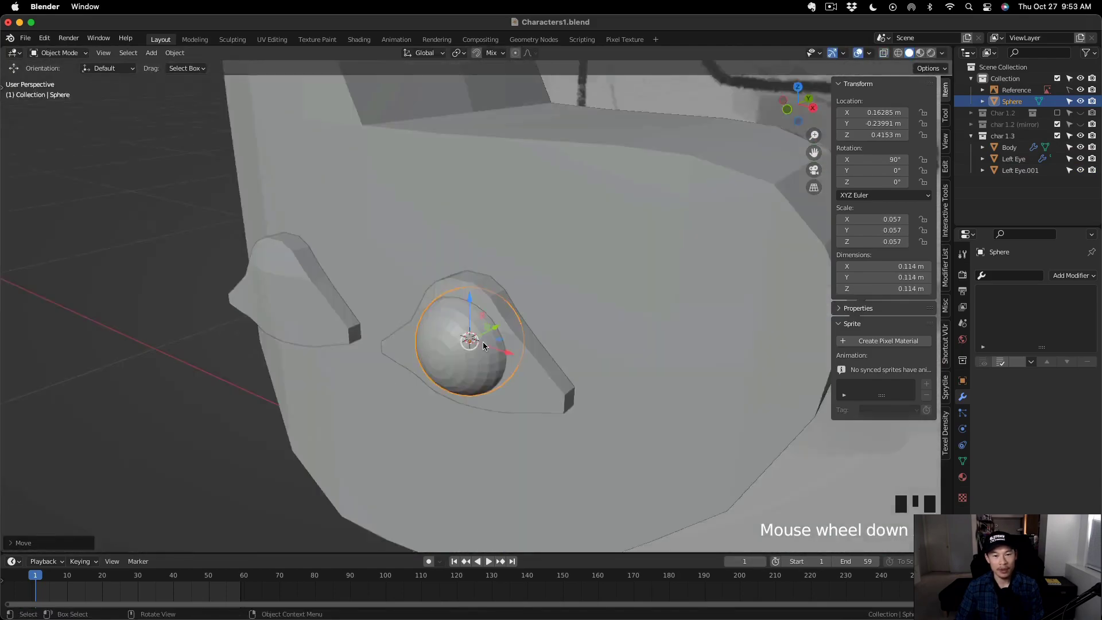
Isolate the sphere in Edit Mode and delete the vertices of its back half in side view.
{"action": "key", "text": "slash"}
{"action": "key", "text": "Tab"}
{"action": "middle_click_drag", "start_coordinate": [554, 342], "coordinate": [589, 368]}
{"action": "scroll", "coordinate": [534, 357], "scroll_direction": "down", "scroll_amount": 2}
{"action": "middle_click_drag", "start_coordinate": [517, 359], "coordinate": [505, 241], "text": "alt"}
{"action": "key", "text": "alt+z"}
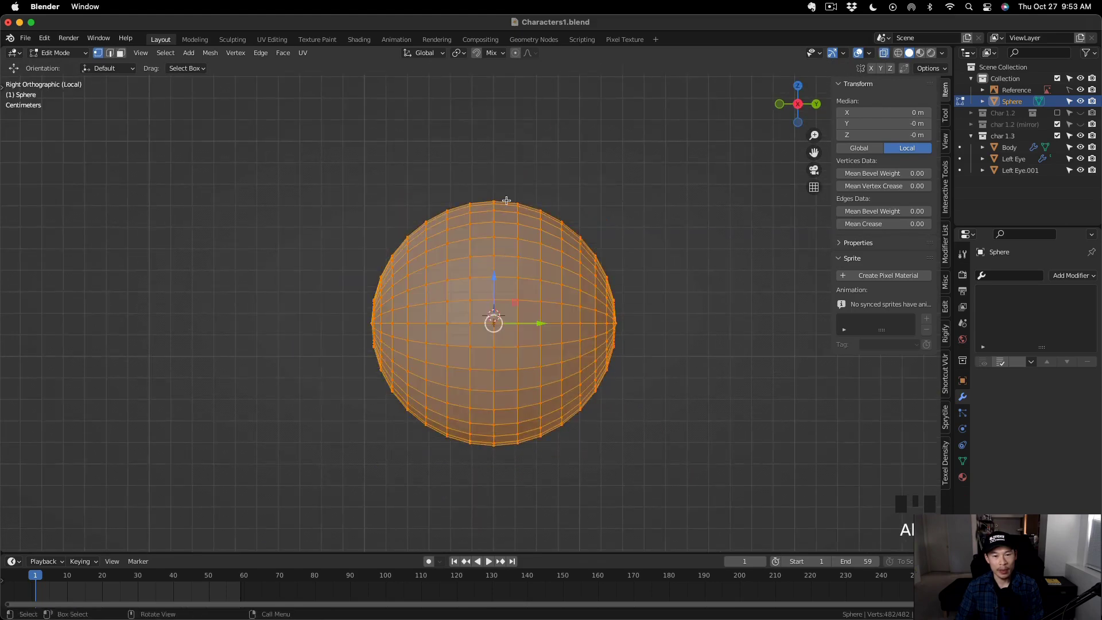
{"action": "left_click_drag", "start_coordinate": [507, 198], "coordinate": [650, 524]}
{"action": "key", "text": "x"}
{"action": "left_click", "coordinate": [573, 385]}
Leave local view to show the whole character and return the half sphere to Object Mode.
{"action": "key", "text": "slash"}
{"action": "middle_click_drag", "start_coordinate": [570, 411], "coordinate": [775, 405]}
{"action": "key", "text": "alt+z"}
{"action": "scroll", "coordinate": [774, 405], "scroll_direction": "up", "scroll_amount": 5}
{"action": "middle_click_drag", "start_coordinate": [689, 404], "coordinate": [804, 396], "text": "shift"}
{"action": "middle_click_drag", "start_coordinate": [587, 393], "coordinate": [626, 390], "text": "shift"}
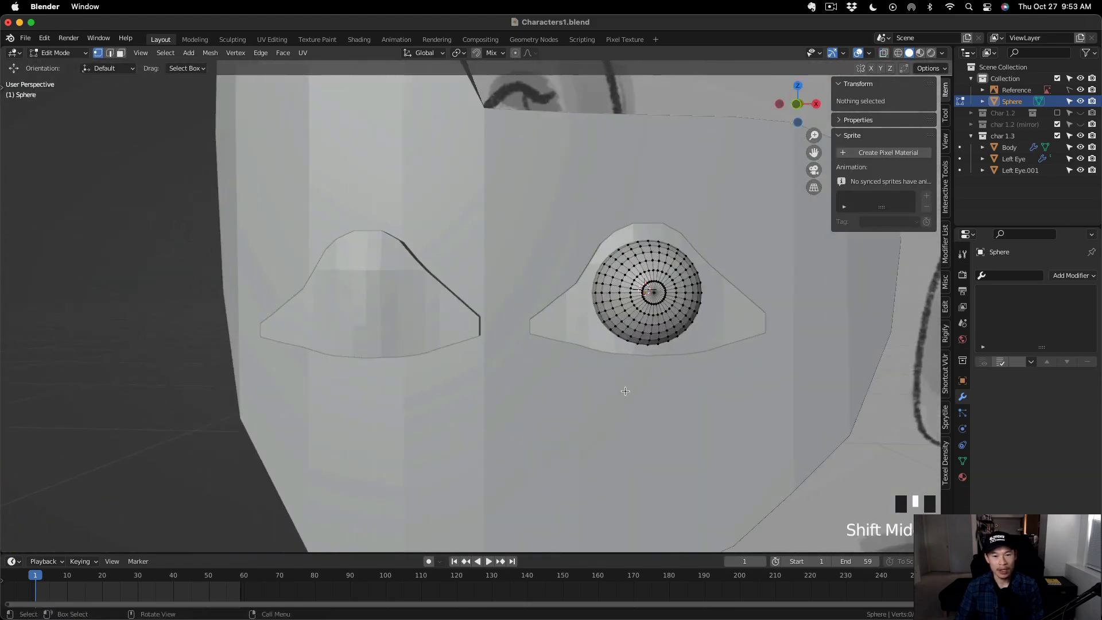
{"action": "key", "text": "Tab"}
{"action": "middle_click_drag", "start_coordinate": [673, 305], "coordinate": [508, 319], "text": "alt"}
{"action": "scroll", "coordinate": [509, 319], "scroll_direction": "up", "scroll_amount": 2}
{"action": "key", "text": "shift+d"}
{"action": "key", "text": "x"}
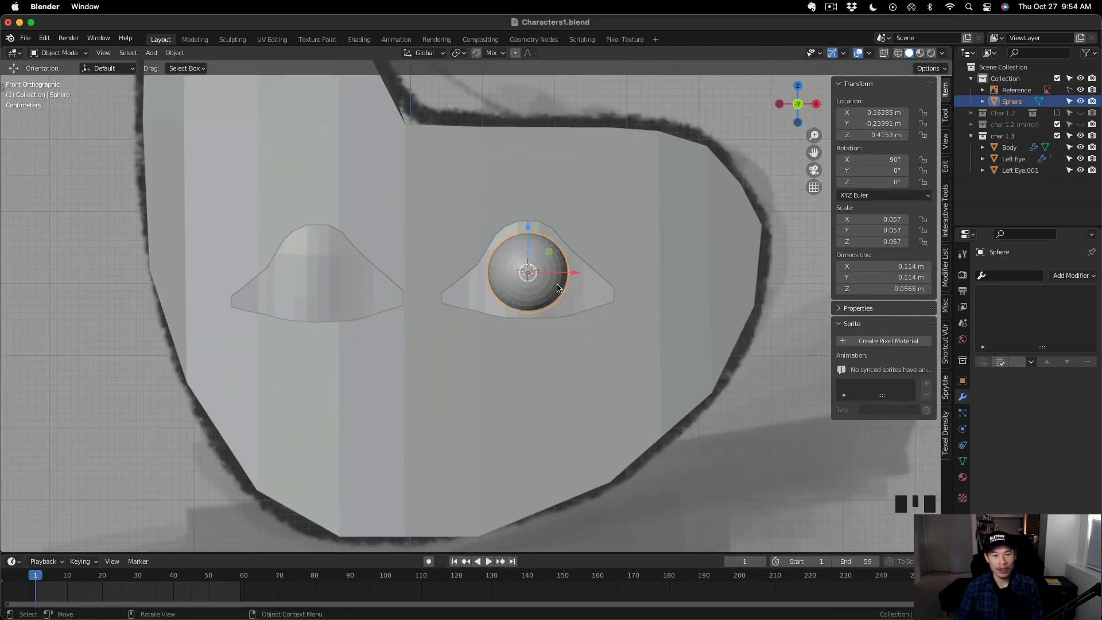
Move the half sphere along X to -0.12883 m so it sits in the left eye.
{"action": "scroll", "coordinate": [558, 288], "scroll_direction": "down", "scroll_amount": 2}
{"action": "middle_click_drag", "start_coordinate": [557, 288], "coordinate": [551, 310]}
{"action": "left_click_drag", "start_coordinate": [512, 234], "coordinate": [365, 235]}
{"action": "scroll", "coordinate": [356, 234], "scroll_direction": "up", "scroll_amount": 3}
{"action": "left_click", "coordinate": [291, 198]}
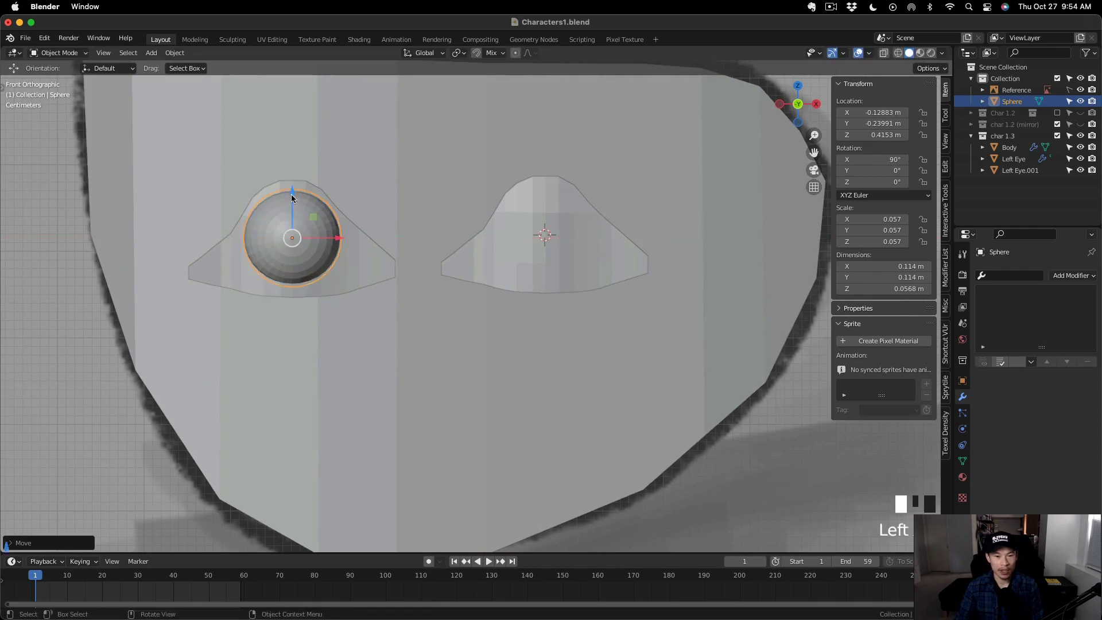
Delete the copied right eye mesh from the face.
{"action": "scroll", "coordinate": [291, 198], "scroll_direction": "up", "scroll_amount": 2}
{"action": "scroll", "coordinate": [622, 312], "scroll_direction": "down", "scroll_amount": 3}
{"action": "left_click", "coordinate": [623, 313]}
{"action": "key", "text": "Delete"}
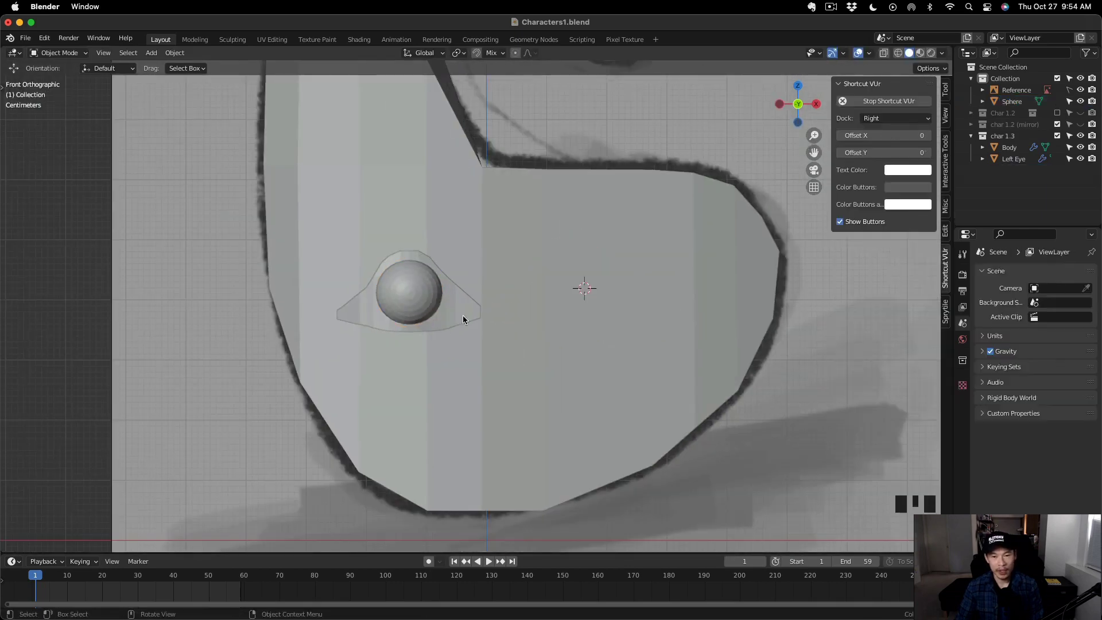
Join the half sphere to the left eye and duplicate the joined eye along X to about 0.153 m.
{"action": "left_click", "coordinate": [434, 310]}
{"action": "left_click", "coordinate": [427, 313], "text": "shift"}
{"action": "right_click", "coordinate": [428, 313]}
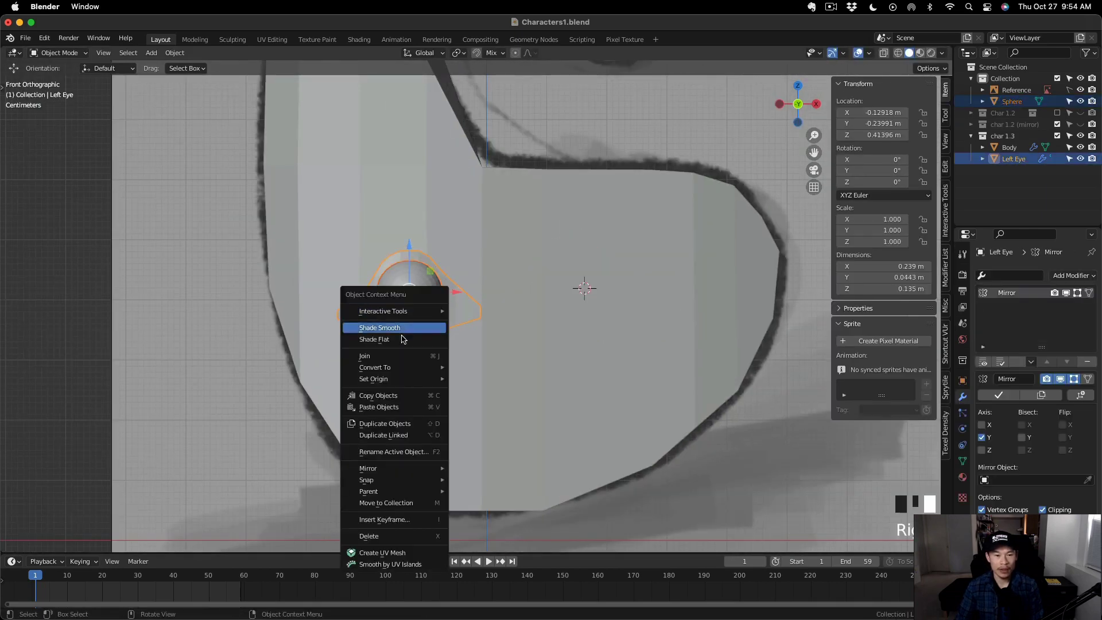
{"action": "left_click", "coordinate": [402, 355]}
{"action": "key", "text": "shift+d"}
{"action": "key", "text": "x"}
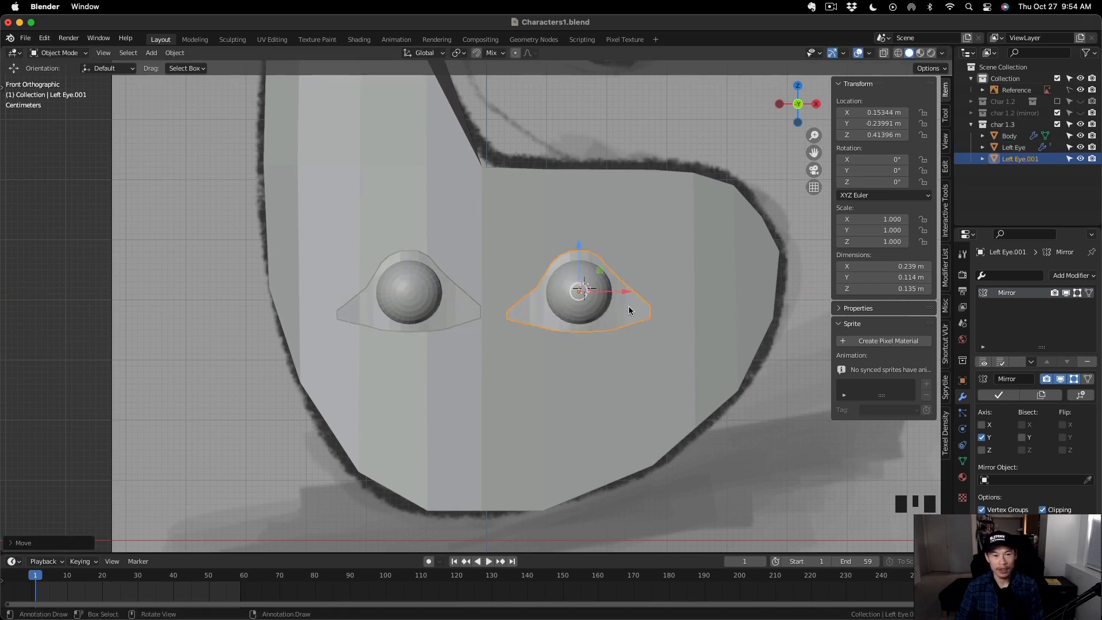
Mirror the duplicated eye on global X and shift both eyes together along negative X.
{"action": "left_click", "coordinate": [174, 53]}
{"action": "mouse_move", "coordinate": [212, 89]}
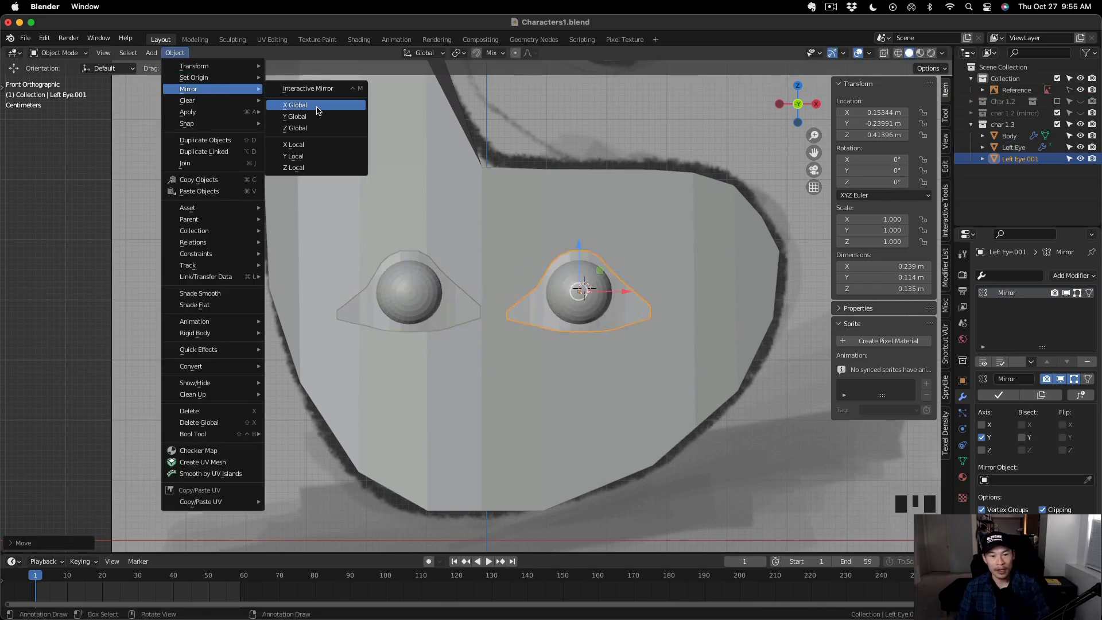
{"action": "left_click", "coordinate": [317, 105]}
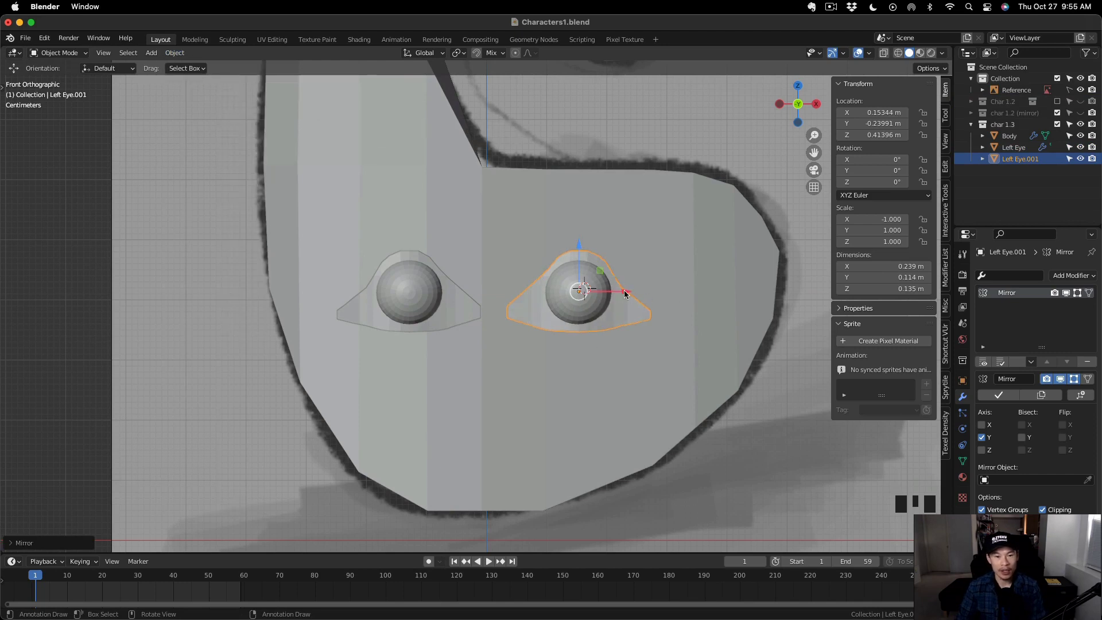
{"action": "key", "text": "g"}
{"action": "key", "text": "x"}
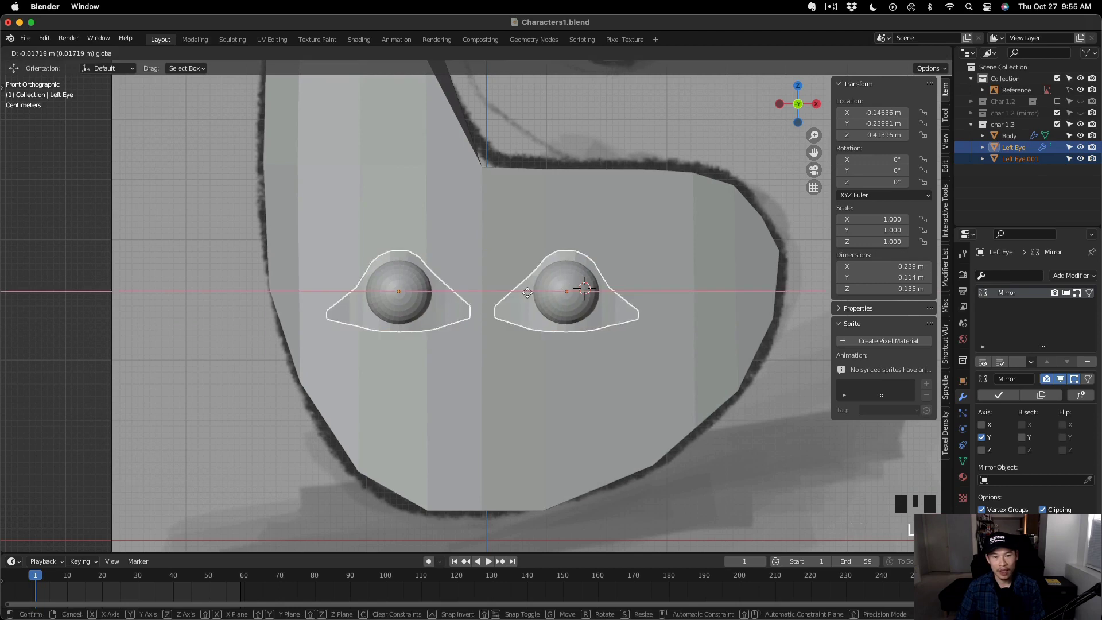
{"action": "left_click", "coordinate": [524, 369]}
Undo the shift, mirroring, duplication and joining of the eyes so the half sphere is a separate object.
{"action": "middle_click_drag", "start_coordinate": [524, 369], "coordinate": [520, 449]}
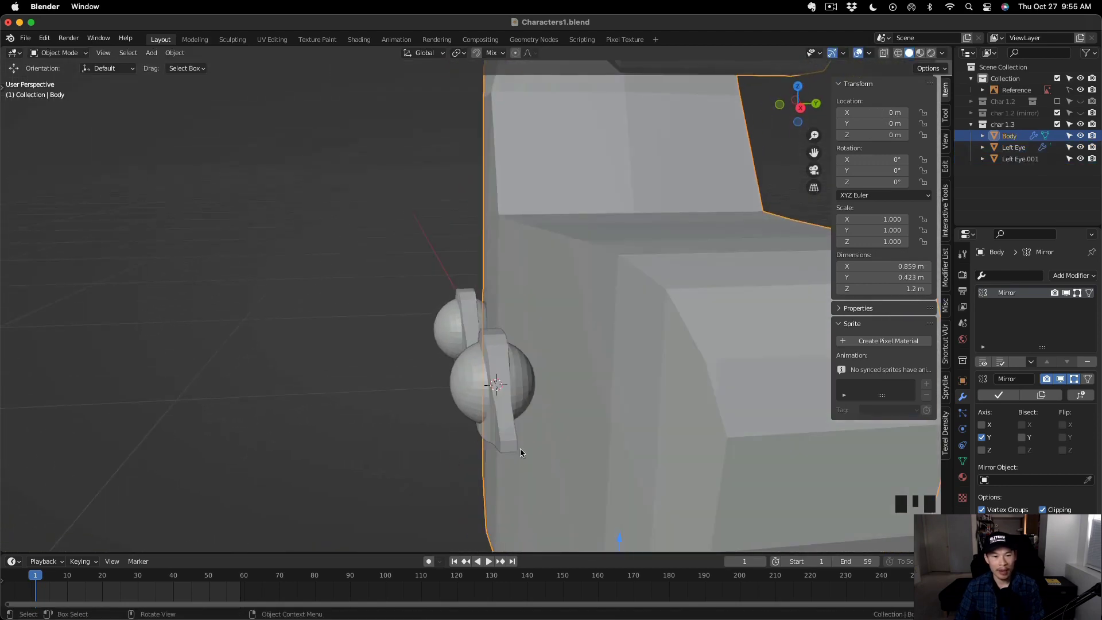
{"action": "scroll", "coordinate": [524, 402], "scroll_direction": "up", "scroll_amount": 4}
{"action": "scroll", "coordinate": [525, 404], "scroll_direction": "down", "scroll_amount": 4}
{"action": "key", "text": "super+z"}
{"action": "left_click", "coordinate": [531, 410]}
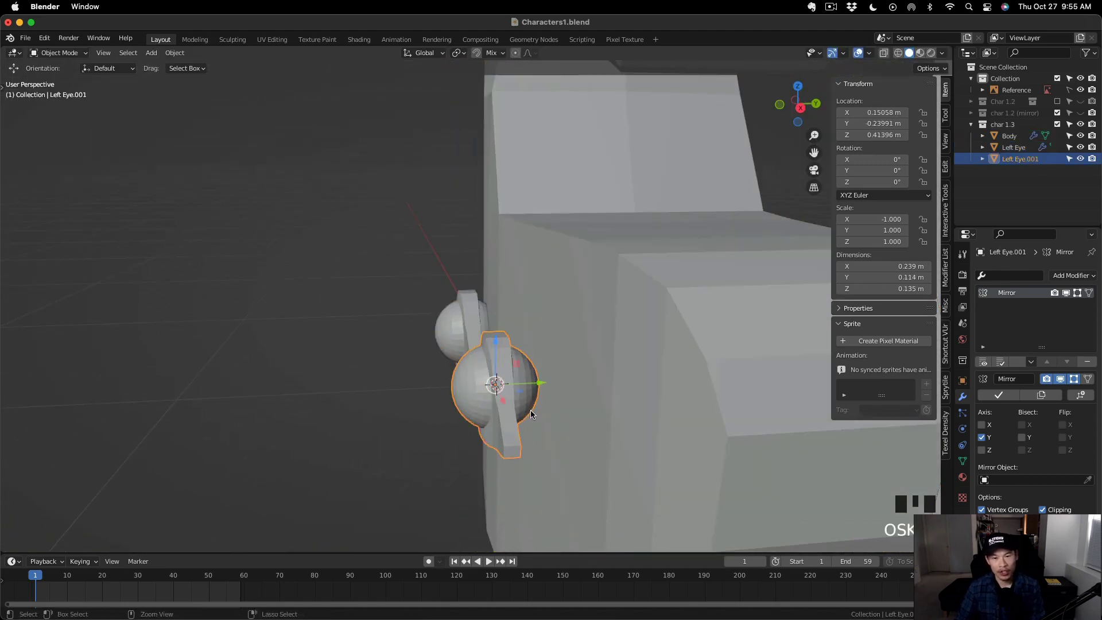
{"action": "middle_click_drag", "start_coordinate": [530, 410], "coordinate": [477, 360]}
{"action": "key", "text": "super+z"}
{"action": "key", "text": "super+z"}
Select the left eye and apply its Mirror modifier.
{"action": "left_click", "coordinate": [485, 364], "text": "shift"}
{"action": "left_click", "coordinate": [485, 364]}
{"action": "left_click", "coordinate": [453, 350], "text": "shift"}
{"action": "scroll", "coordinate": [480, 360], "scroll_direction": "up", "scroll_amount": 3}
{"action": "left_click", "coordinate": [467, 401]}
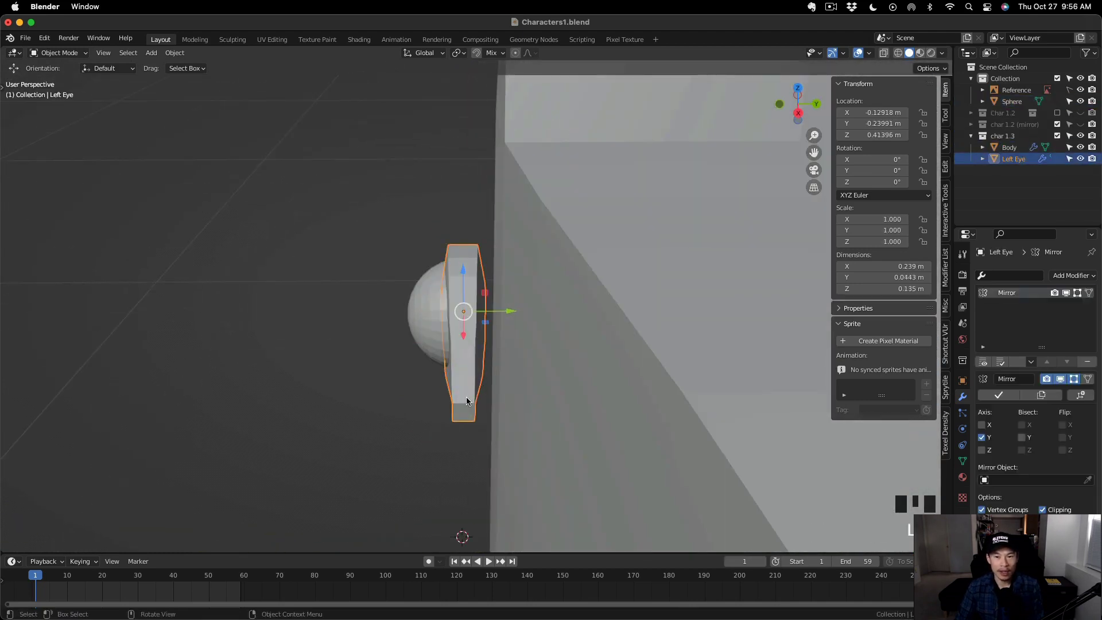
{"action": "left_click", "coordinate": [1007, 400]}
Isolate the left eye in Edit Mode and delete only the faces covering its back side.
{"action": "key", "text": "Tab"}
{"action": "key", "text": "3"}
{"action": "left_click", "coordinate": [487, 297]}
{"action": "key", "text": "slash"}
{"action": "middle_click_drag", "start_coordinate": [487, 298], "coordinate": [442, 290]}
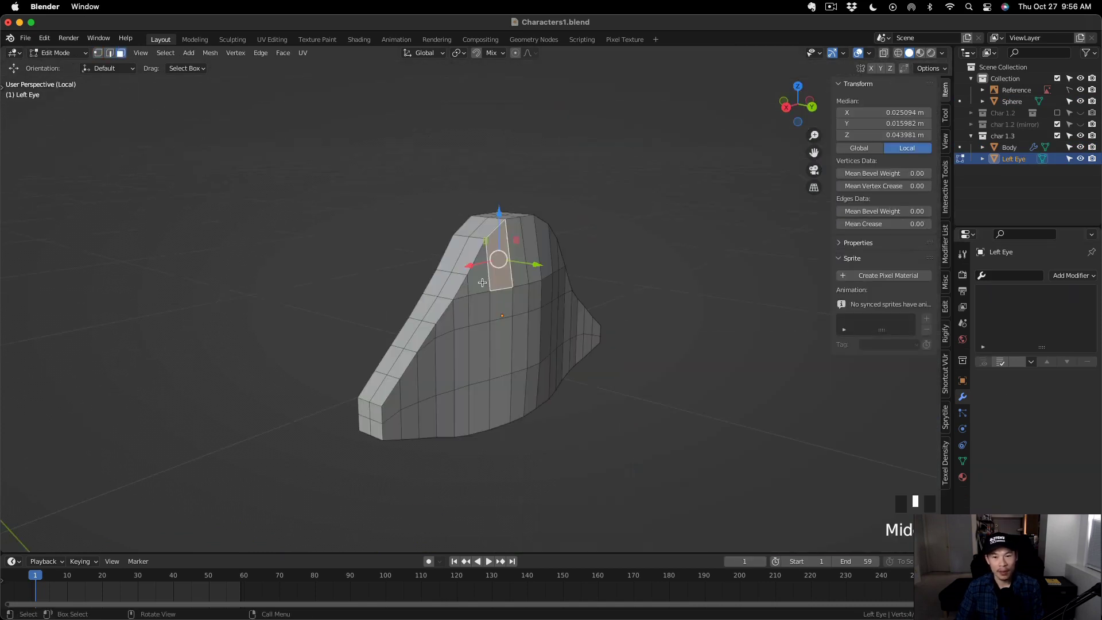
{"action": "left_click", "coordinate": [480, 275]}
{"action": "key", "text": "c"}
{"action": "mouse_move", "coordinate": [520, 292]}
{"action": "left_mouse_down"}
{"action": "mouse_move", "coordinate": [438, 376]}
{"action": "mouse_move", "coordinate": [541, 362]}
{"action": "mouse_move", "coordinate": [551, 247]}
{"action": "left_mouse_up"}
{"action": "right_click", "coordinate": [551, 247]}
{"action": "mouse_move", "coordinate": [566, 253]}
{"action": "middle_mouse_down"}
{"action": "mouse_move", "coordinate": [453, 261]}
{"action": "mouse_move", "coordinate": [583, 264]}
{"action": "middle_mouse_up"}
{"action": "key", "text": "x"}
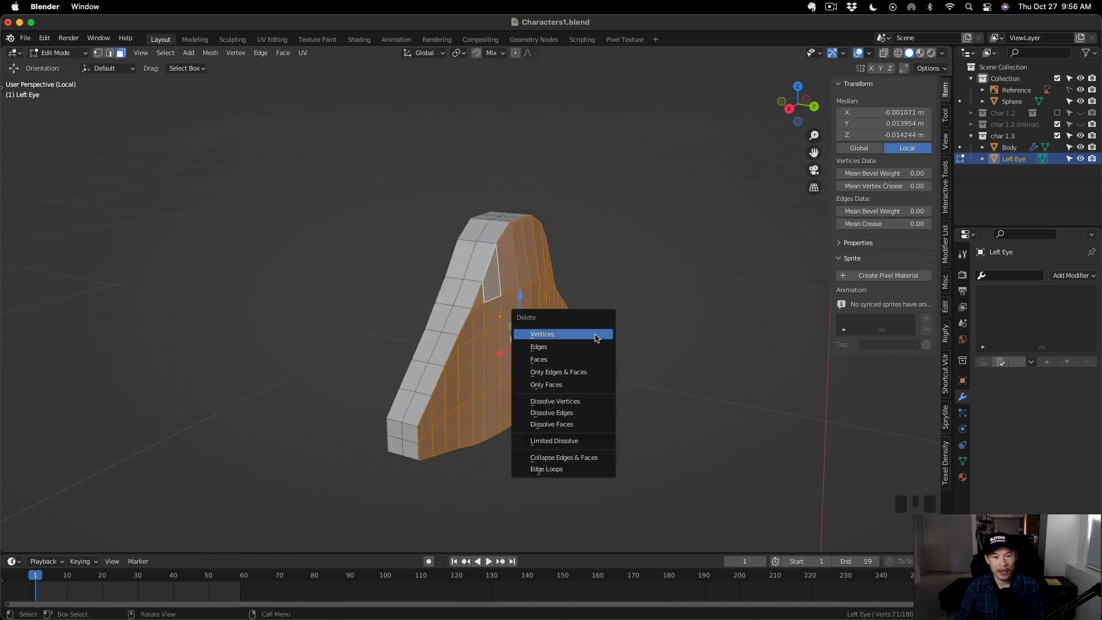
{"action": "left_click", "coordinate": [593, 382]}
{"action": "middle_click_drag", "start_coordinate": [593, 382], "coordinate": [647, 394]}
{"action": "key", "text": "KP_Divide"}
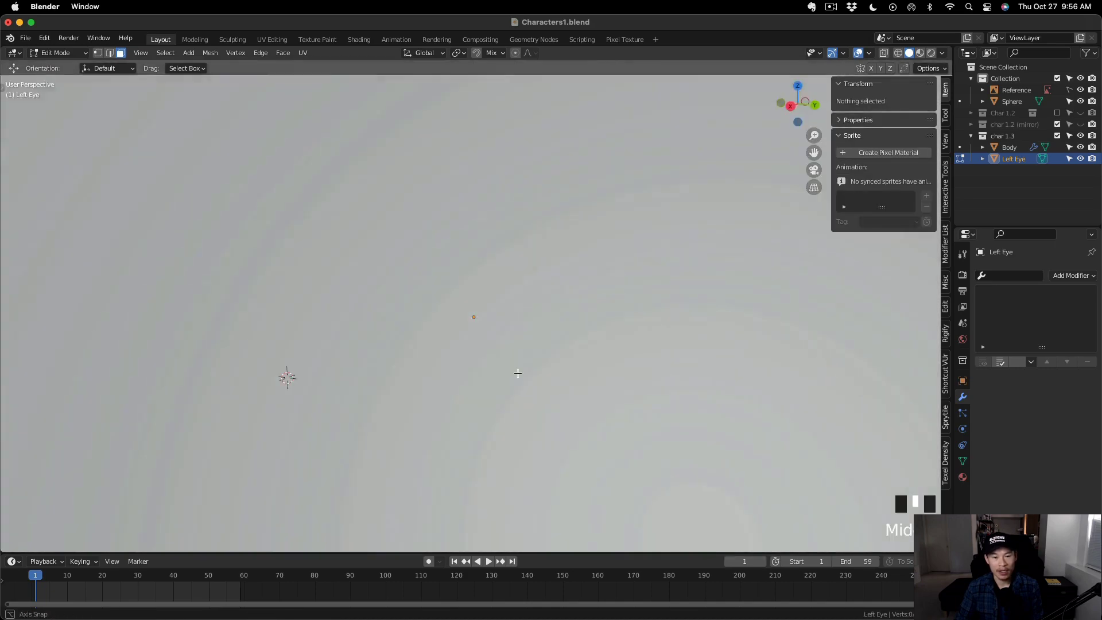
Rename the half sphere as Left Pupil and move it to the char 1.3 collection.
{"action": "middle_click_drag", "start_coordinate": [549, 331], "coordinate": [567, 328]}
{"action": "left_click", "coordinate": [1018, 103]}
{"action": "middle_click_drag", "start_coordinate": [501, 408], "coordinate": [618, 392]}
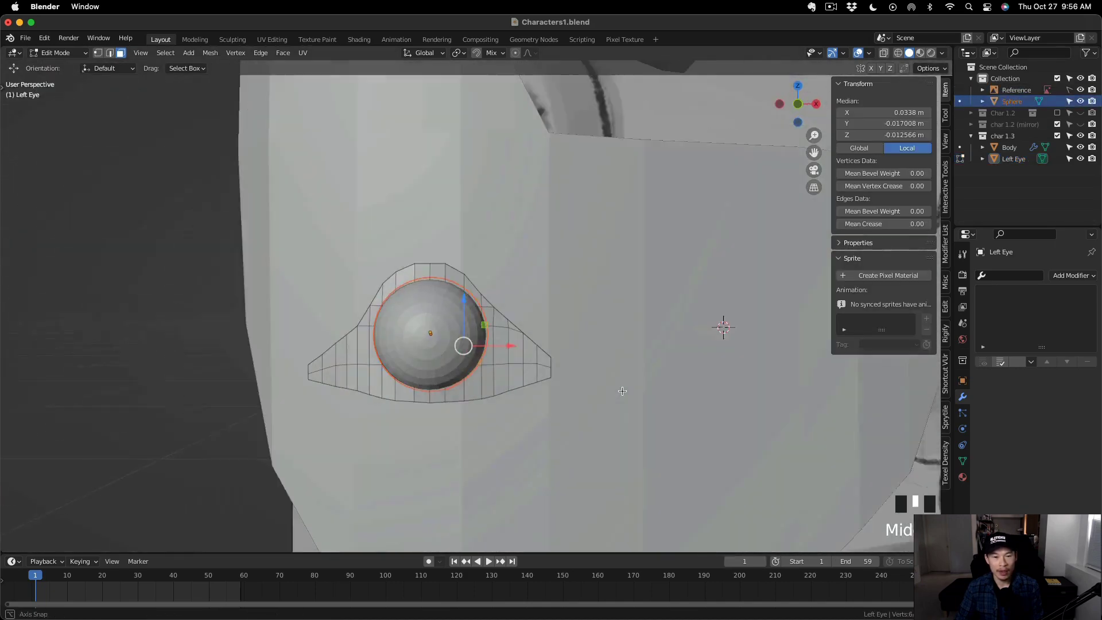
{"action": "scroll", "coordinate": [616, 393], "scroll_direction": "down", "scroll_amount": 5}
{"action": "scroll", "coordinate": [616, 393], "scroll_direction": "down", "scroll_amount": 2}
{"action": "double_click", "coordinate": [1024, 102]}
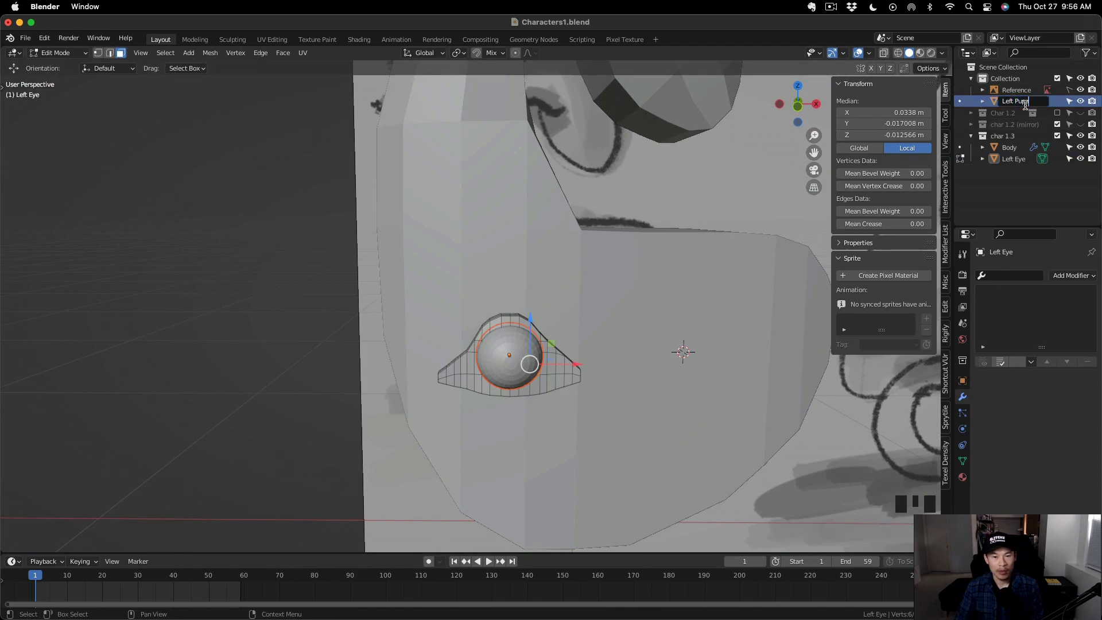
{"action": "key", "text": "Return"}
{"action": "key", "text": "Tab"}
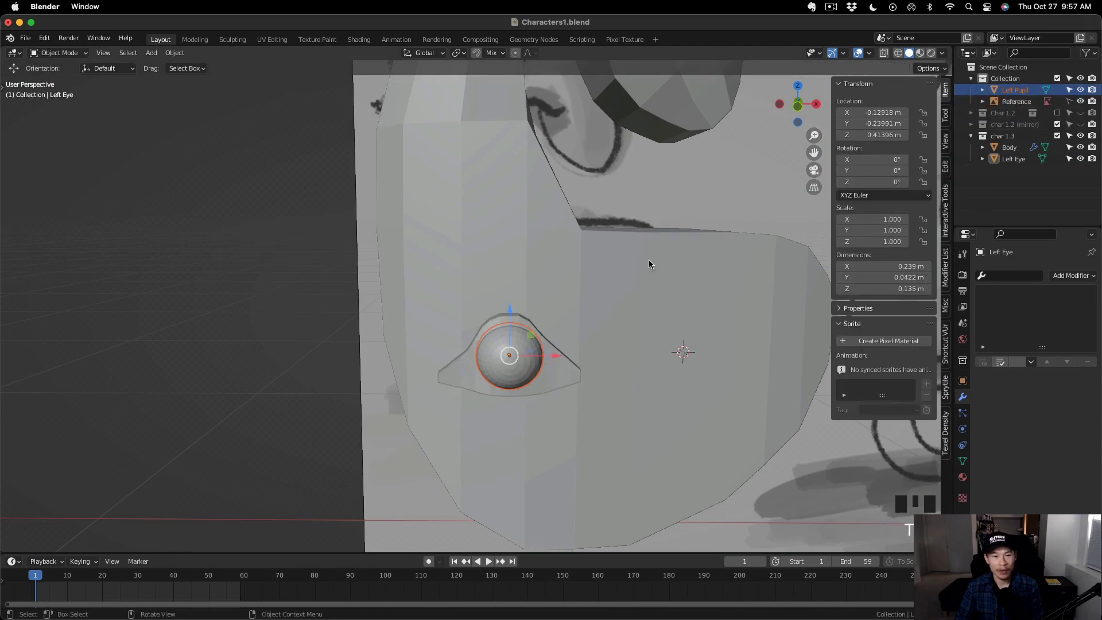
{"action": "key", "text": "m"}
{"action": "left_click", "coordinate": [618, 320]}
Duplicate the left eye and its pupil together and move the copies along X to about 0.13 m.
{"action": "middle_click_drag", "start_coordinate": [533, 367], "coordinate": [516, 345]}
{"action": "left_click", "coordinate": [379, 298], "text": "shift"}
{"action": "key", "text": "shift+d"}
{"action": "right_click", "coordinate": [379, 297]}
{"action": "left_click_drag", "start_coordinate": [370, 279], "coordinate": [528, 279]}
{"action": "middle_click_drag", "start_coordinate": [528, 280], "coordinate": [516, 253]}
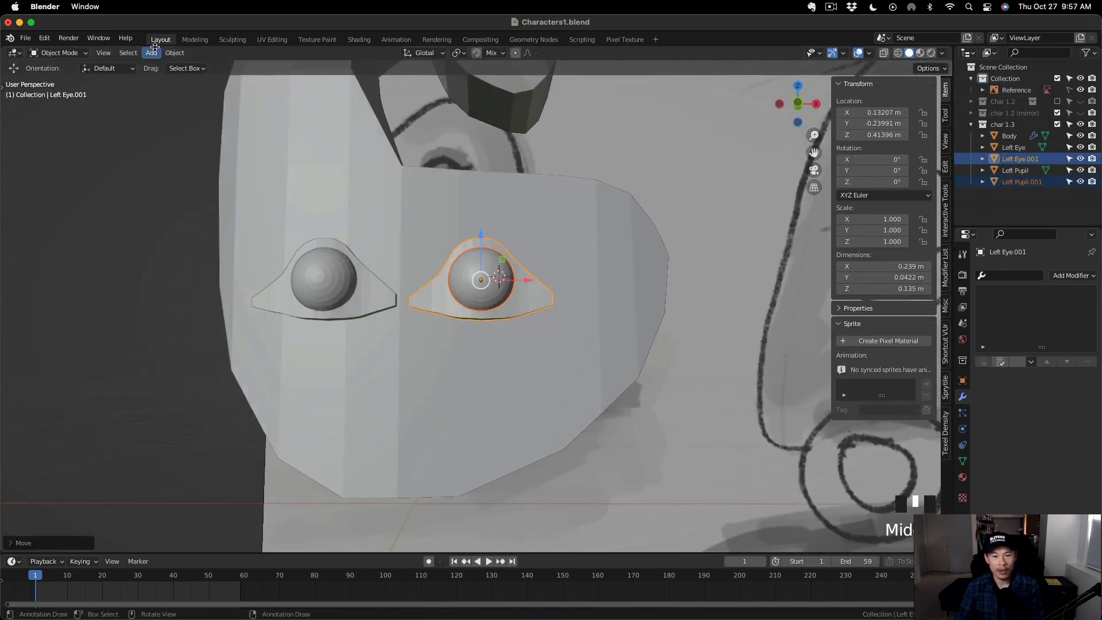
Mirror the duplicated eye and pupil on the global X axis.
{"action": "left_click", "coordinate": [174, 52]}
{"action": "mouse_move", "coordinate": [217, 92]}
{"action": "left_click", "coordinate": [295, 105]}
{"action": "scroll", "coordinate": [509, 297], "scroll_direction": "down", "scroll_amount": 2}
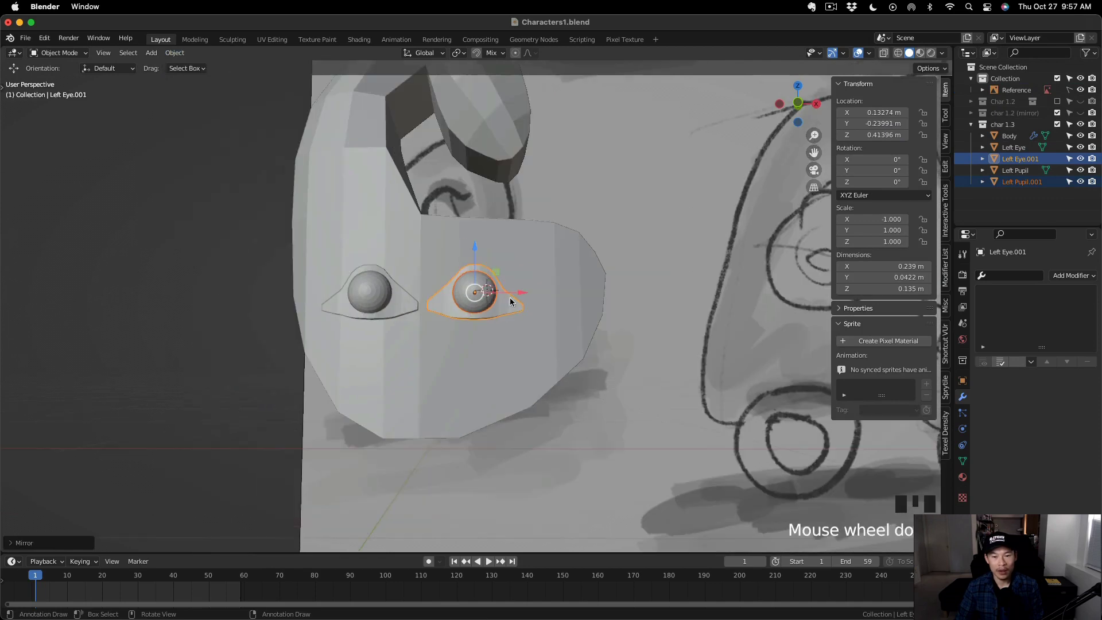
Select both eyes with their pupils and move them together about -0.007 m along X.
{"action": "left_click", "coordinate": [389, 304]}
{"action": "left_click", "coordinate": [382, 301], "text": "shift"}
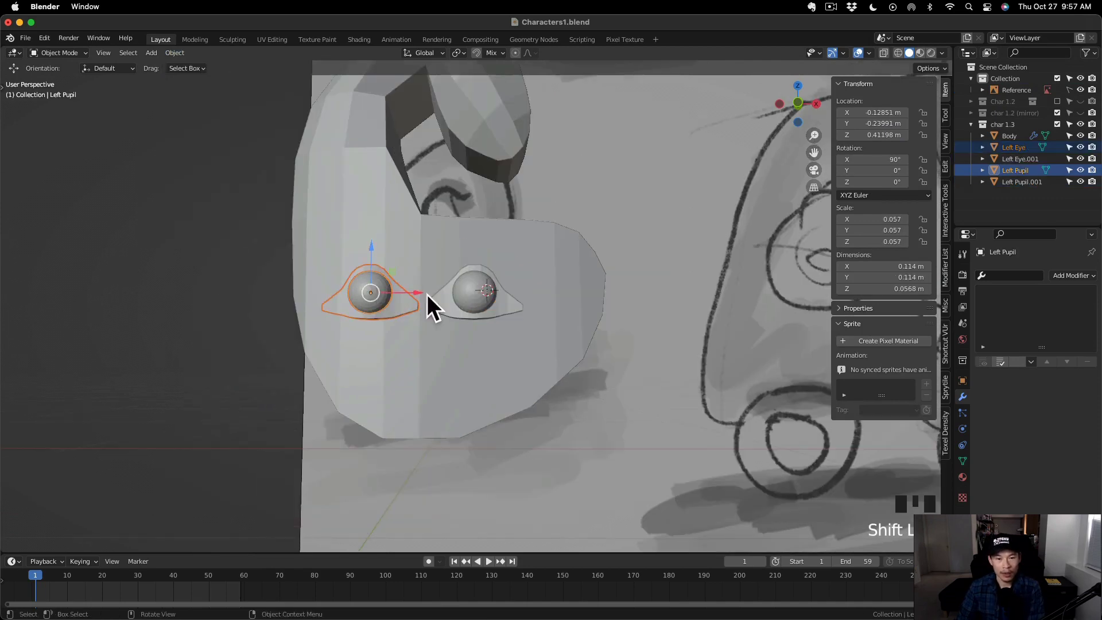
{"action": "left_click", "coordinate": [446, 306], "text": "shift"}
{"action": "left_click", "coordinate": [464, 297], "text": "shift"}
{"action": "key", "text": "g"}
{"action": "key", "text": "x"}
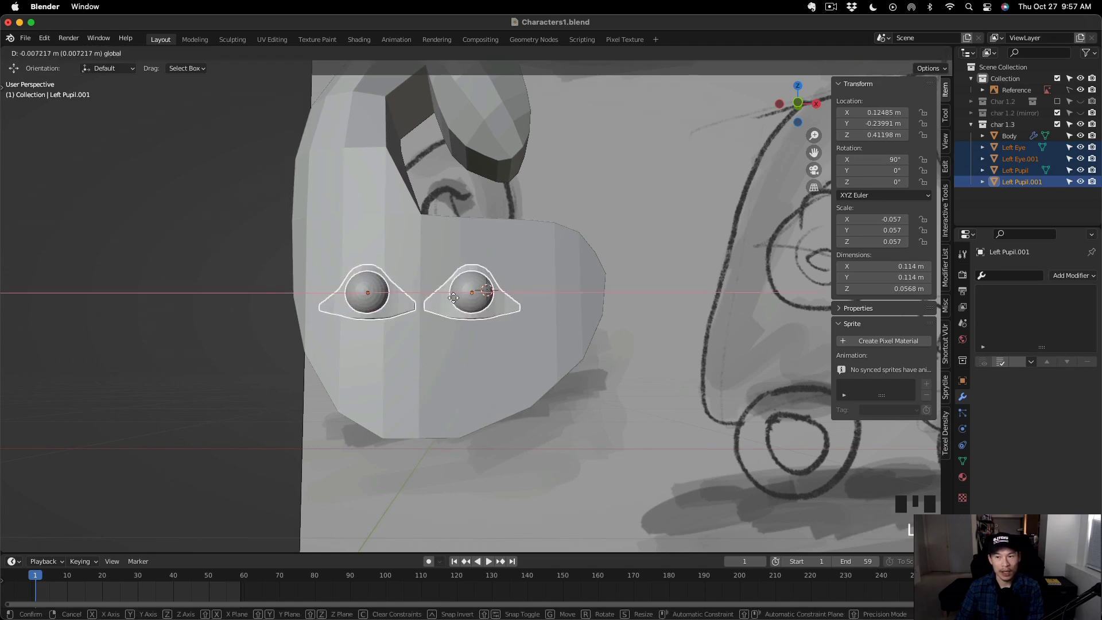
{"action": "left_click", "coordinate": [454, 298]}
Rename the duplicated eye object as Right Eye.
{"action": "key", "text": "KP_1"}
{"action": "double_click", "coordinate": [1028, 158]}
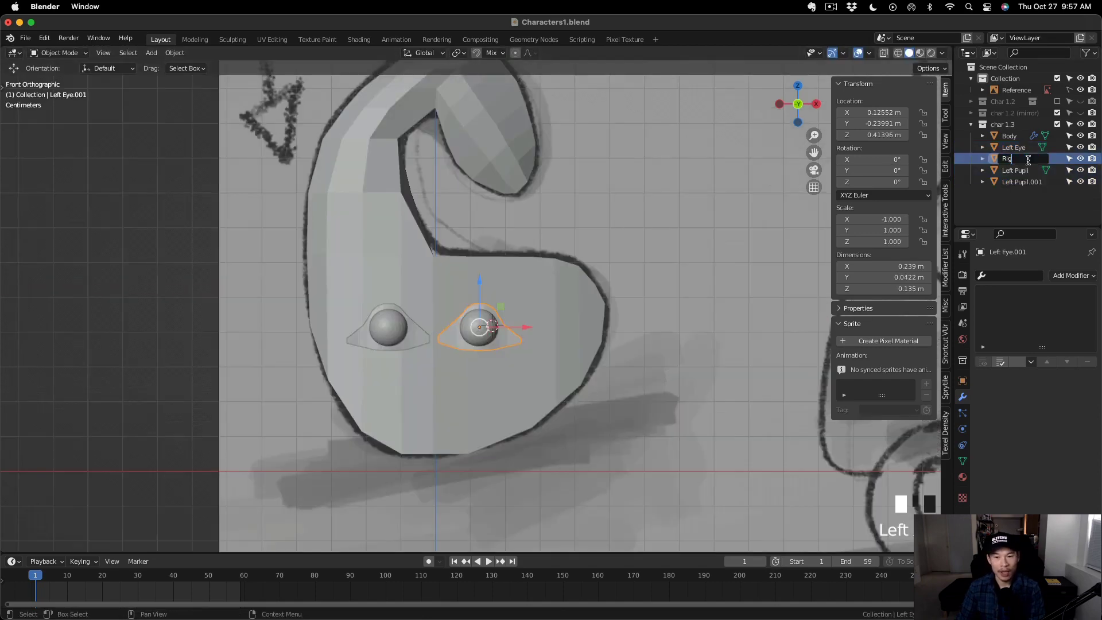
{"action": "type", "text": "Right Eye"}
{"action": "key", "text": "Return"}
Rename the duplicated pupil object as Right Pupil and clear the selection.
{"action": "double_click", "coordinate": [1030, 170]}
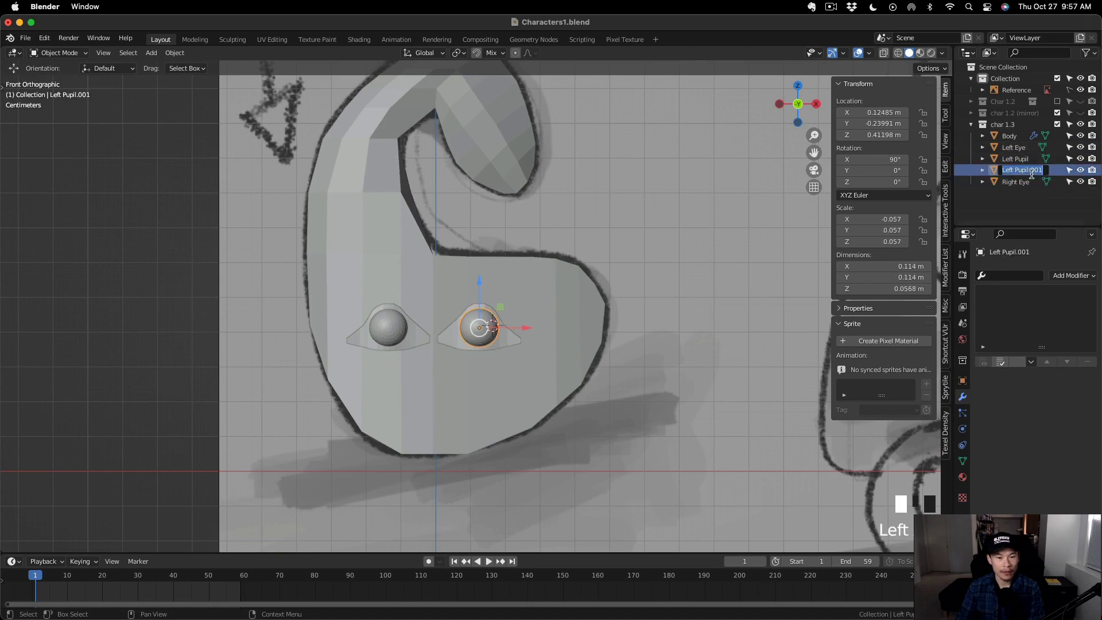
{"action": "key", "text": "Return"}
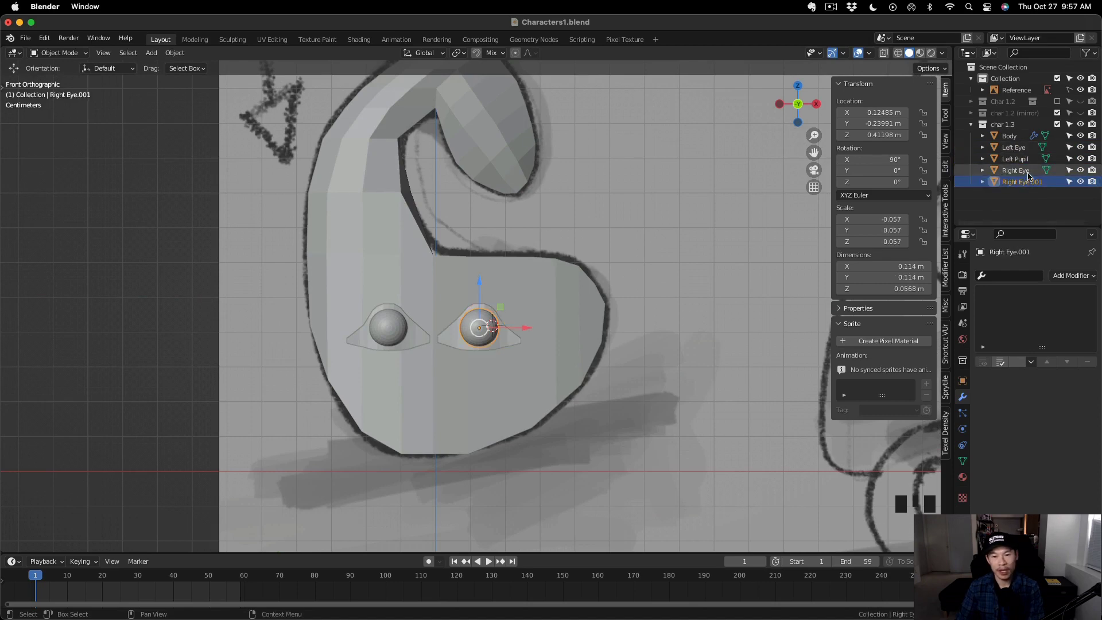
{"action": "left_click", "coordinate": [1081, 182]}
{"action": "left_click", "coordinate": [1082, 181]}
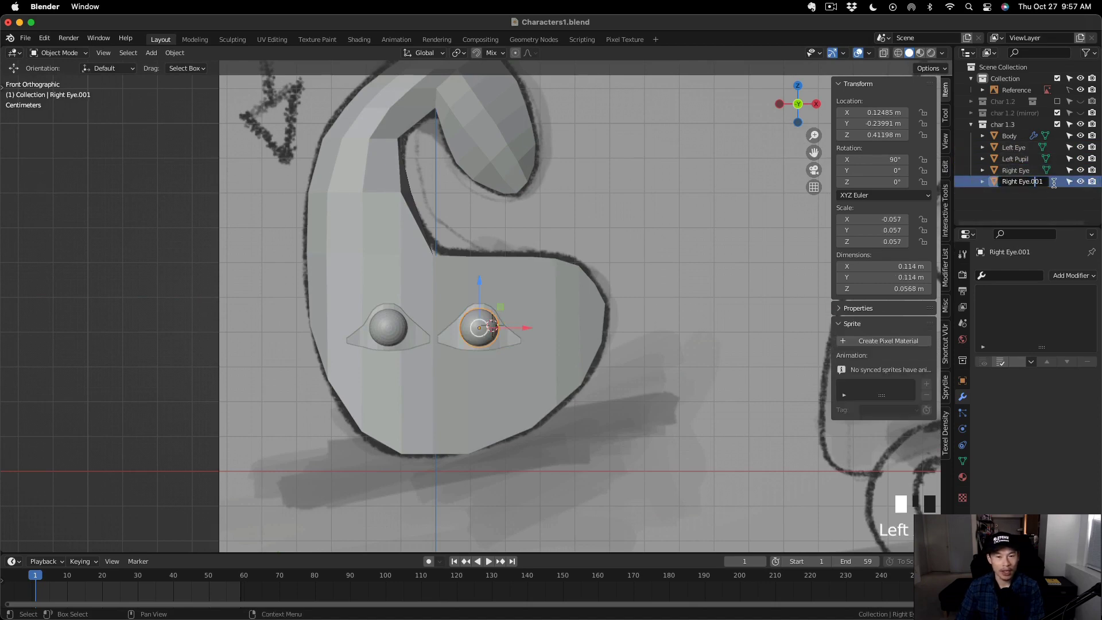
{"action": "key", "text": "BackSpace"}
{"action": "type", "text": "Pu"}
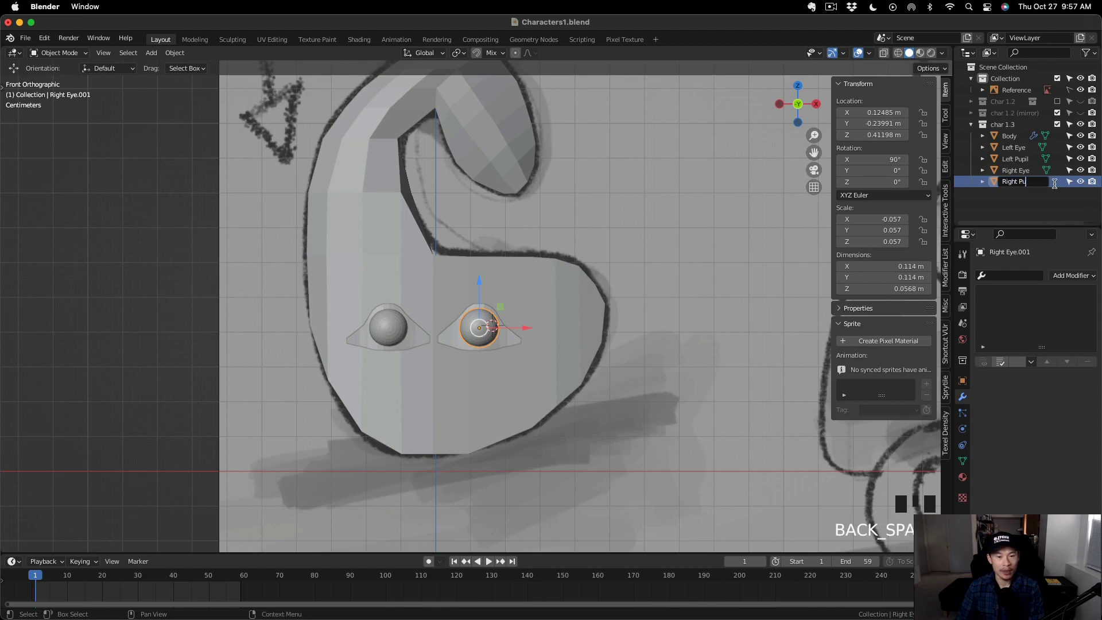
{"action": "key", "text": "BackSpace"}
{"action": "key", "text": "BackSpace"}
{"action": "key", "text": "Return"}
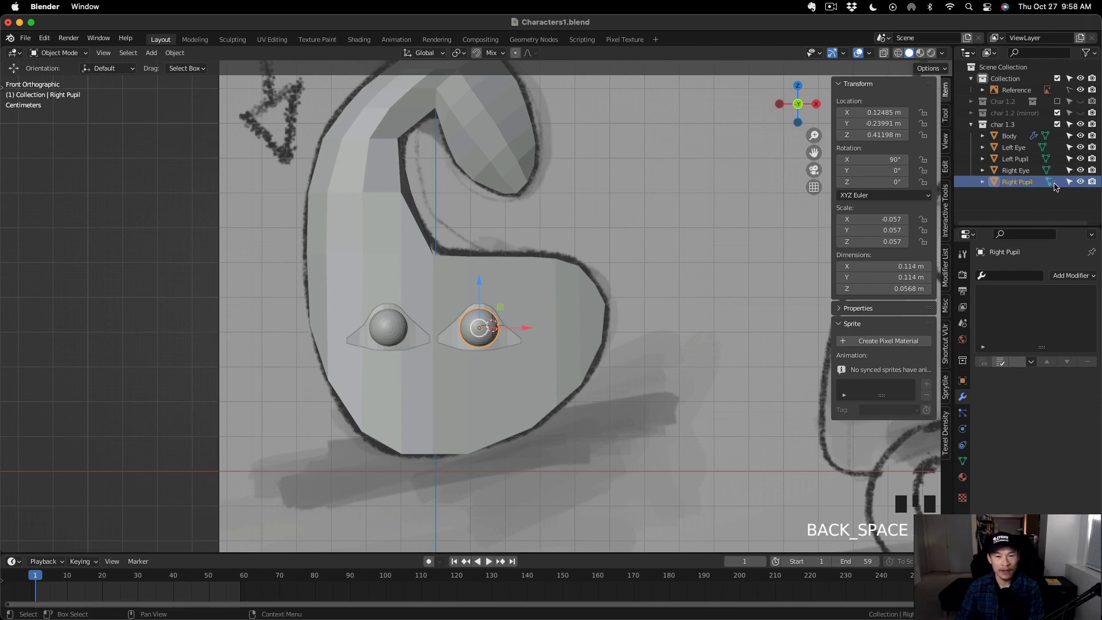
{"action": "left_click", "coordinate": [1030, 209]}
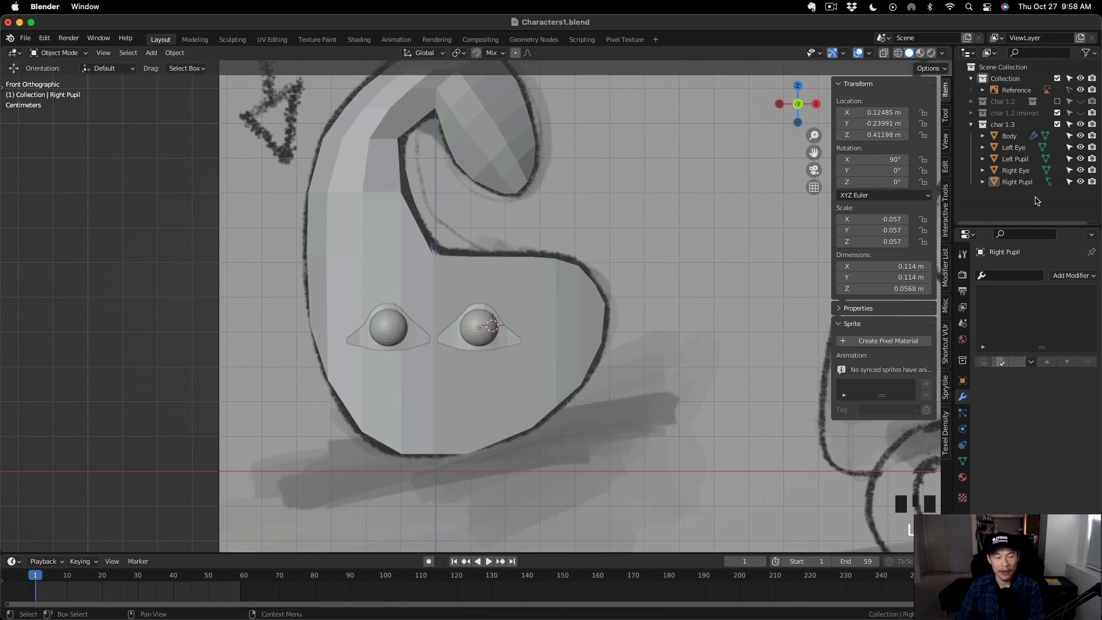
Switch to the UV Editing workspace with the body as the active object and select all its faces.
{"action": "middle_click_drag", "start_coordinate": [491, 402], "coordinate": [521, 327]}
{"action": "scroll", "coordinate": [502, 390], "scroll_direction": "down", "scroll_amount": 4}
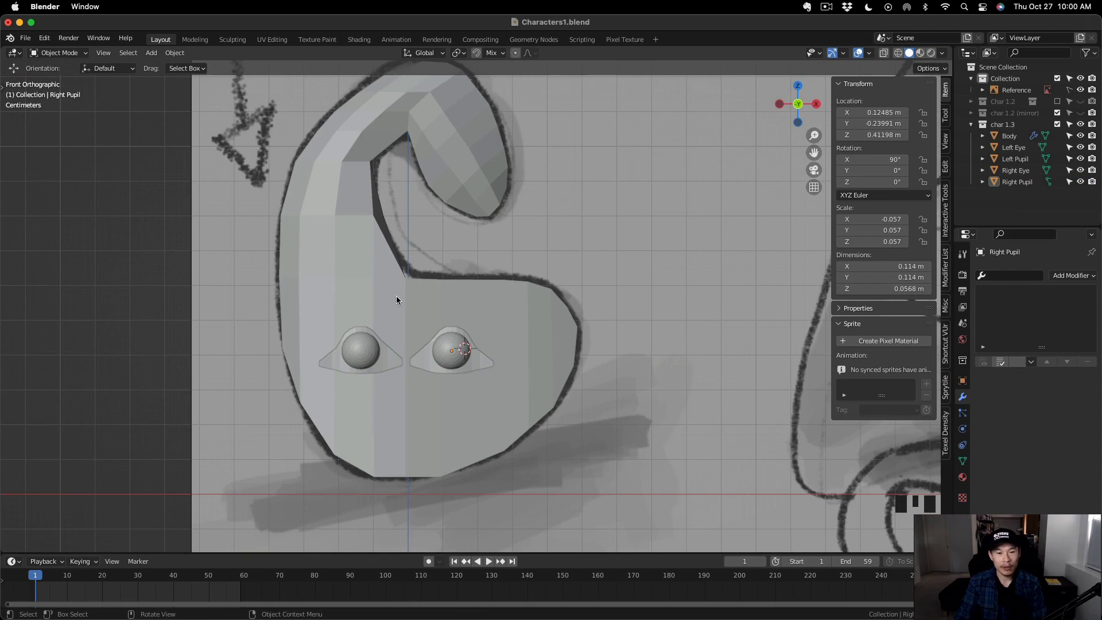
{"action": "left_click", "coordinate": [353, 223]}
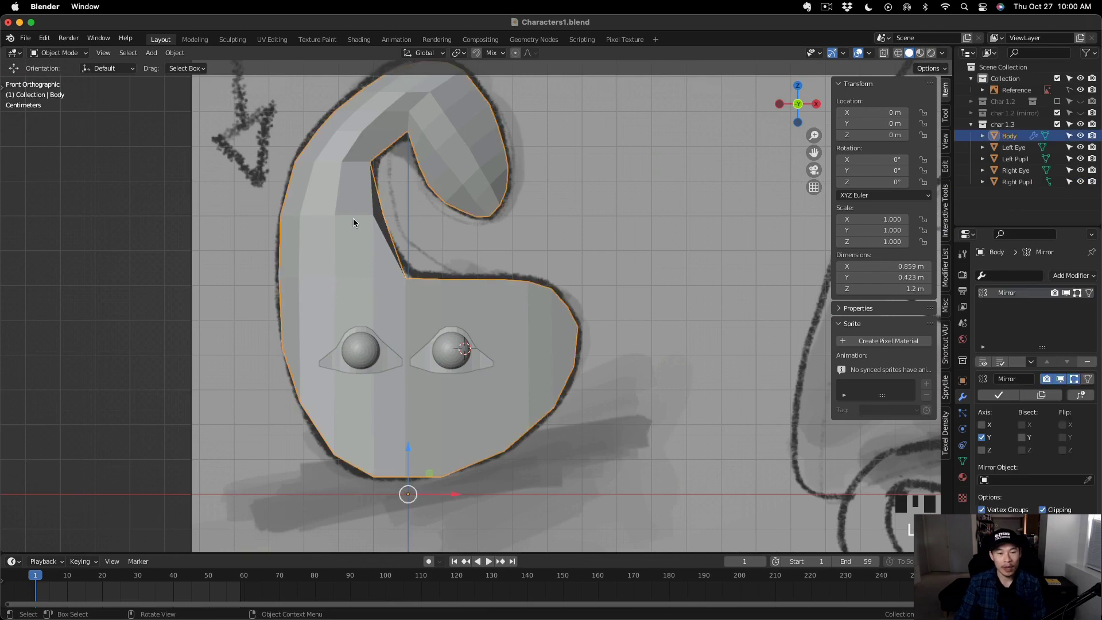
{"action": "left_click", "coordinate": [272, 40]}
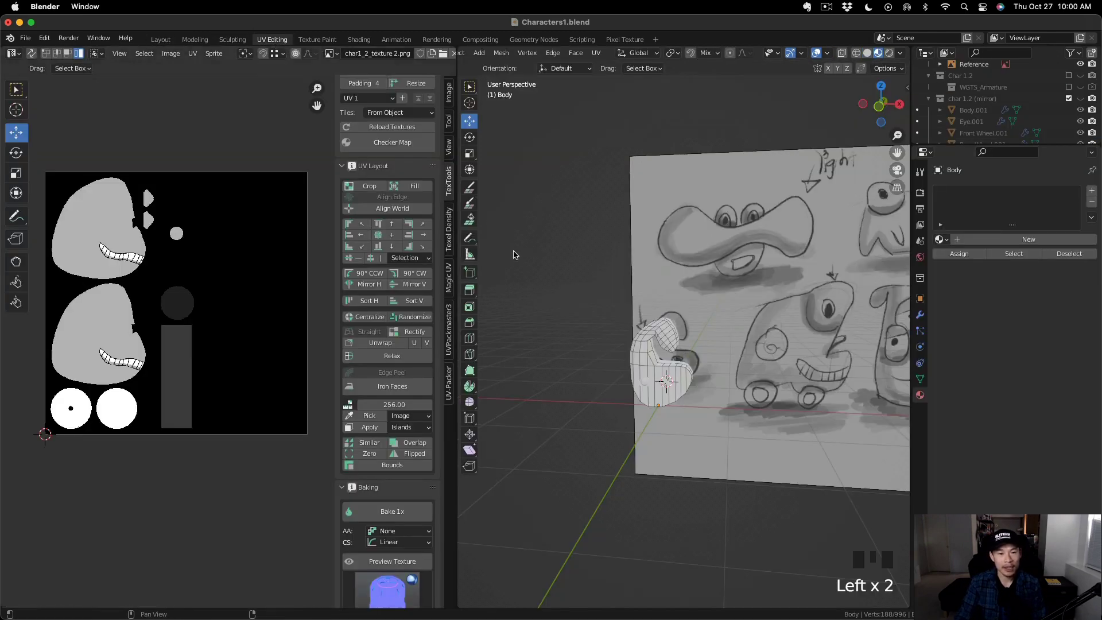
{"action": "mouse_move", "coordinate": [634, 426]}
{"action": "middle_mouse_down", "text": "shift"}
{"action": "mouse_move", "coordinate": [527, 373]}
{"action": "mouse_move", "coordinate": [573, 401]}
{"action": "mouse_move", "coordinate": [553, 393]}
{"action": "mouse_move", "coordinate": [603, 401]}
{"action": "mouse_move", "coordinate": [563, 362]}
{"action": "middle_mouse_up", "text": "shift"}
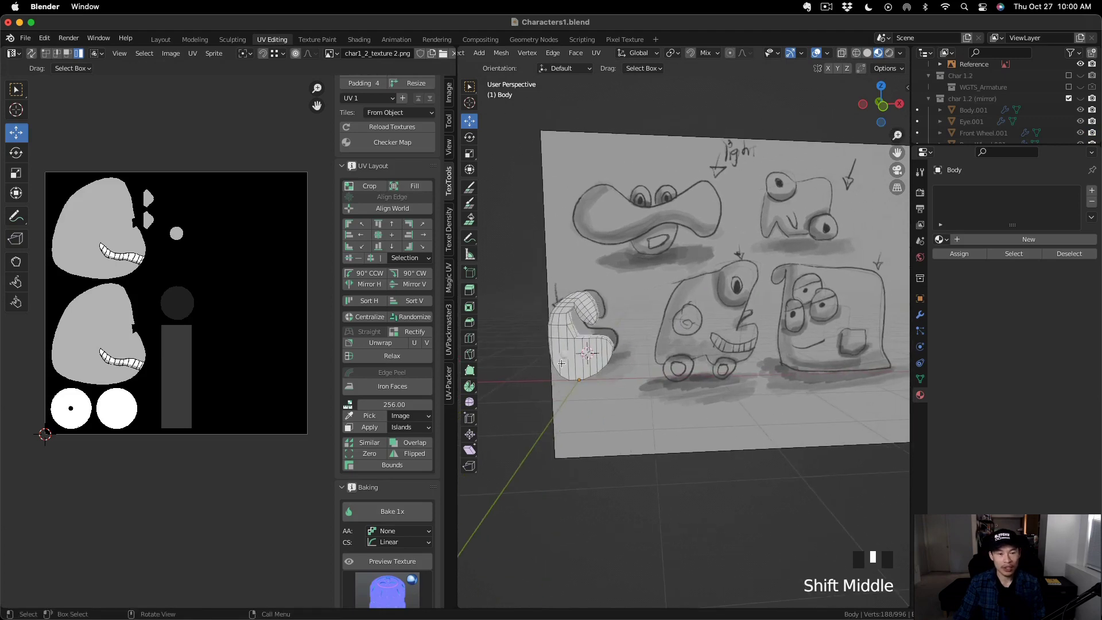
{"action": "scroll", "coordinate": [561, 363], "scroll_direction": "up", "scroll_amount": 2}
{"action": "scroll", "coordinate": [562, 362], "scroll_direction": "down", "scroll_amount": 1}
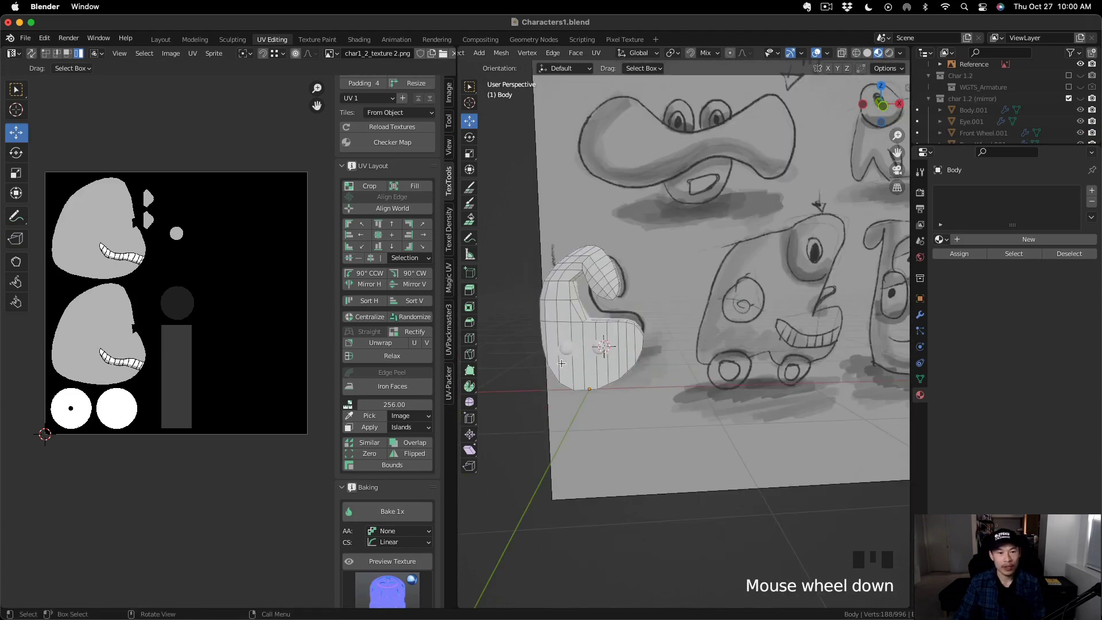
{"action": "key", "text": "a"}
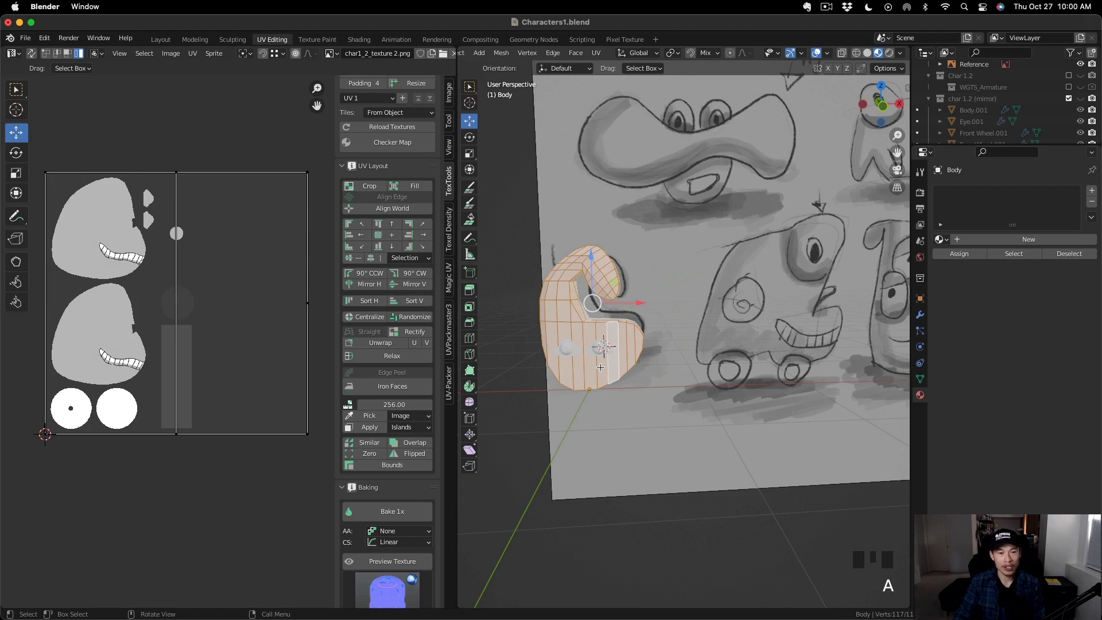
{"action": "scroll", "coordinate": [600, 368], "scroll_direction": "up", "scroll_amount": 3}
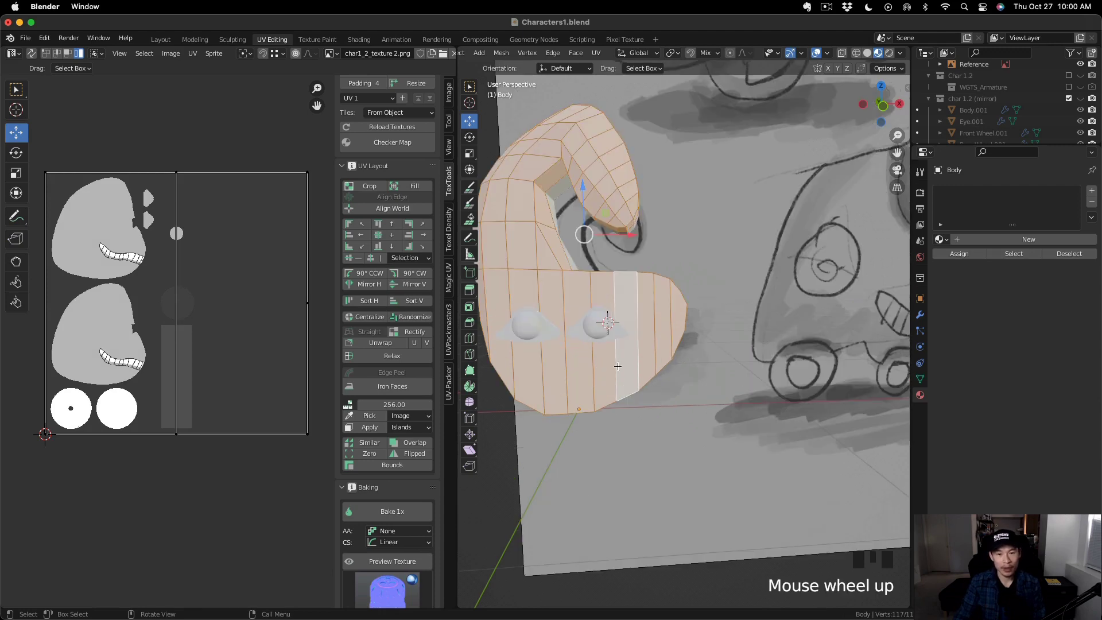
{"action": "middle_click_drag", "start_coordinate": [600, 367], "coordinate": [671, 378], "text": "shift"}
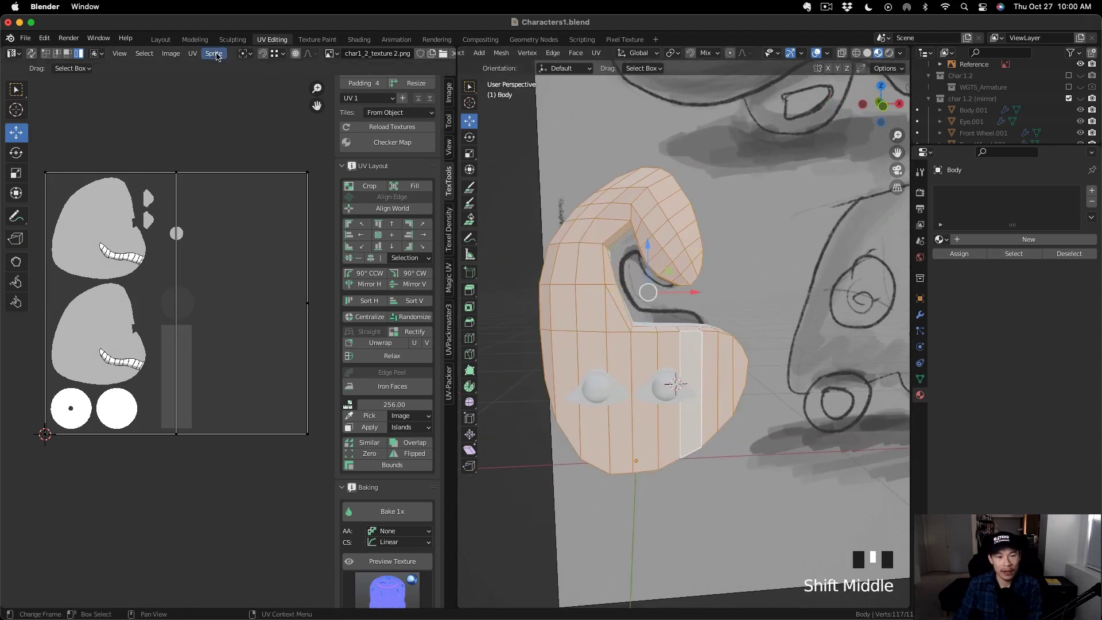
{"action": "left_click", "coordinate": [333, 54]}
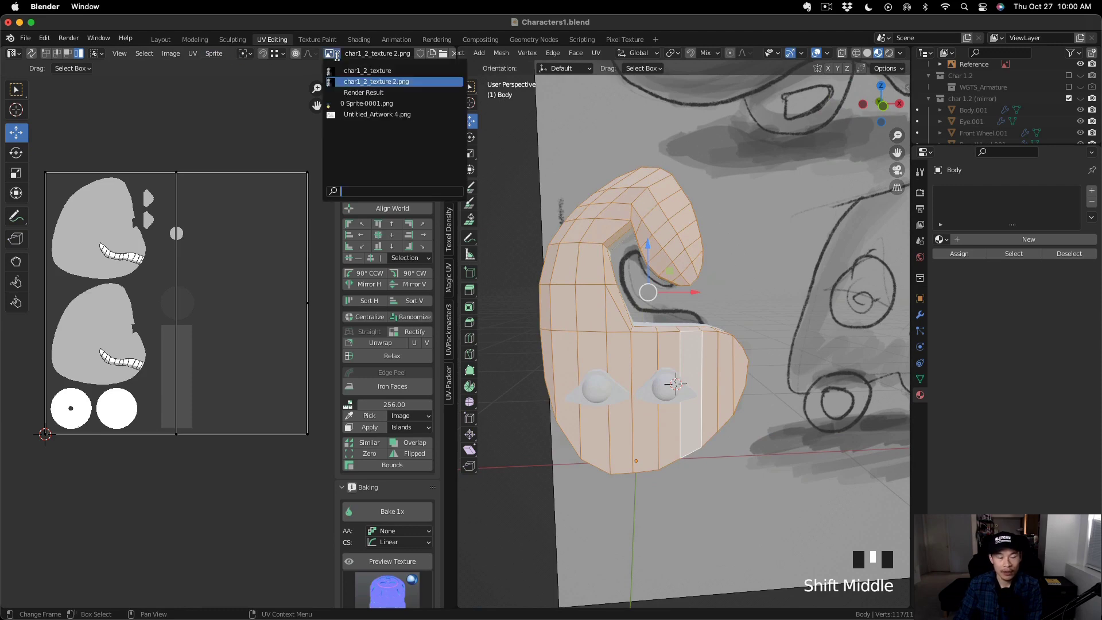
{"action": "left_click", "coordinate": [337, 56]}
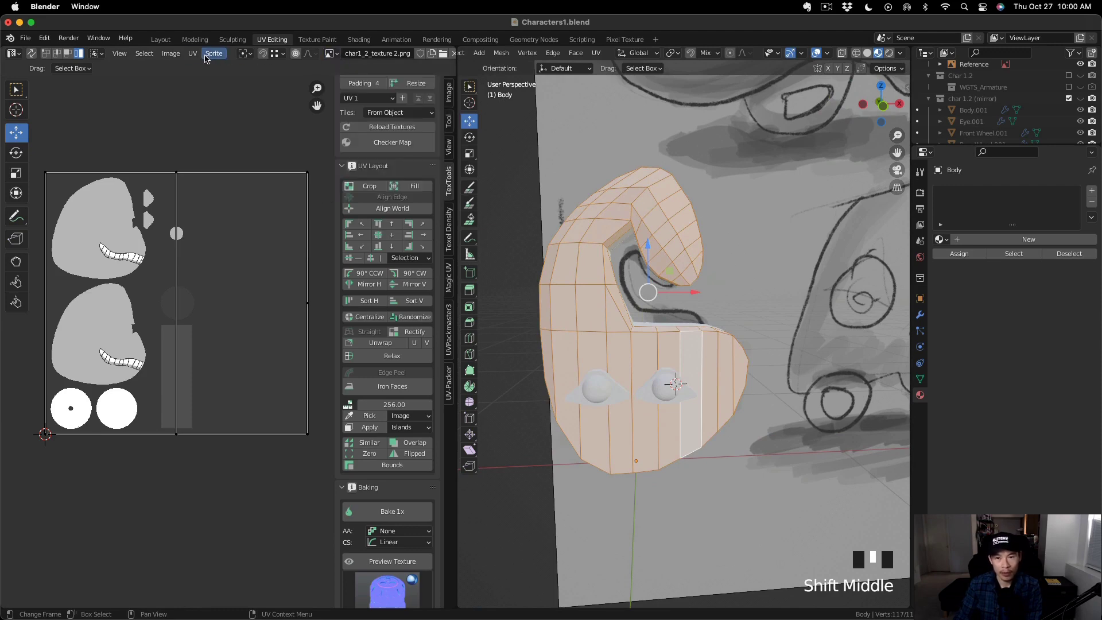
Create a new blank 1024 × 1024 px image named char1_3_texture in the UV editor.
{"action": "left_click", "coordinate": [181, 55]}
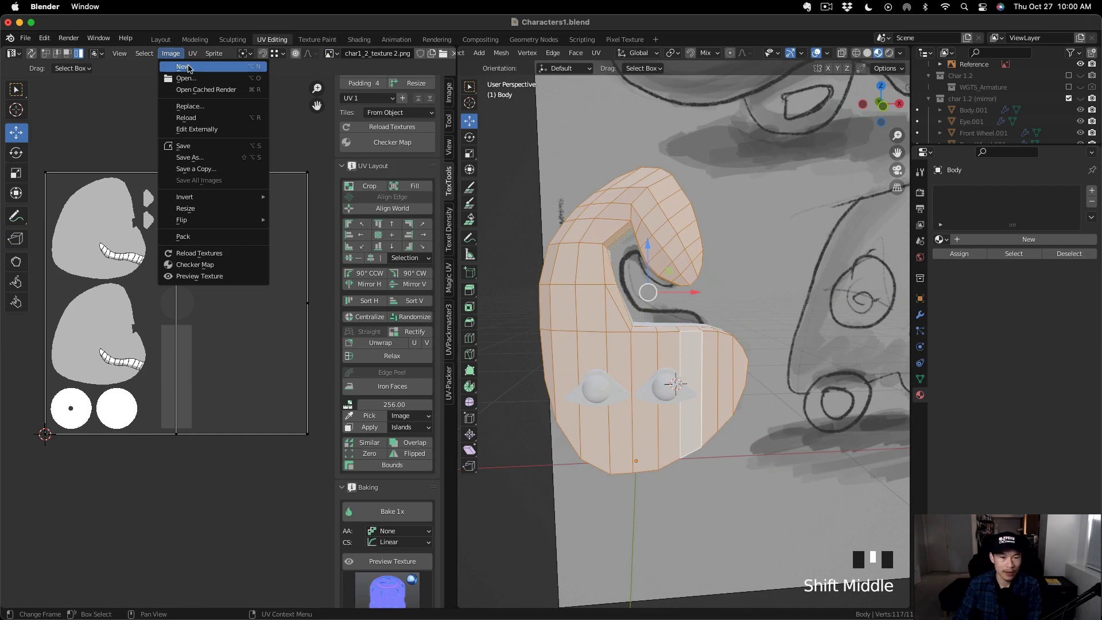
{"action": "left_click", "coordinate": [189, 68]}
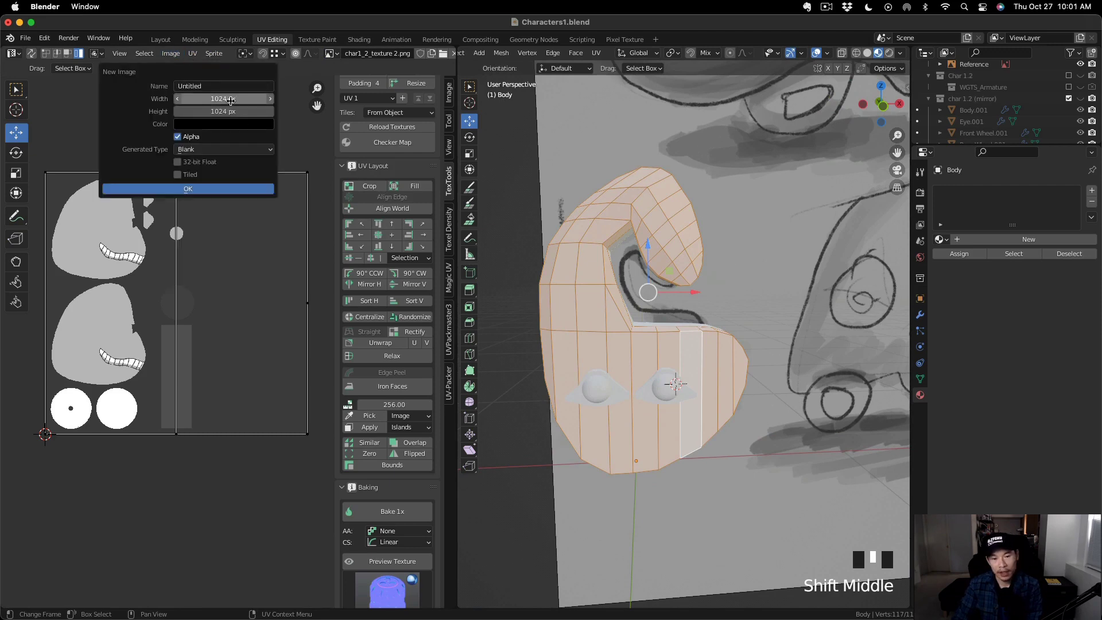
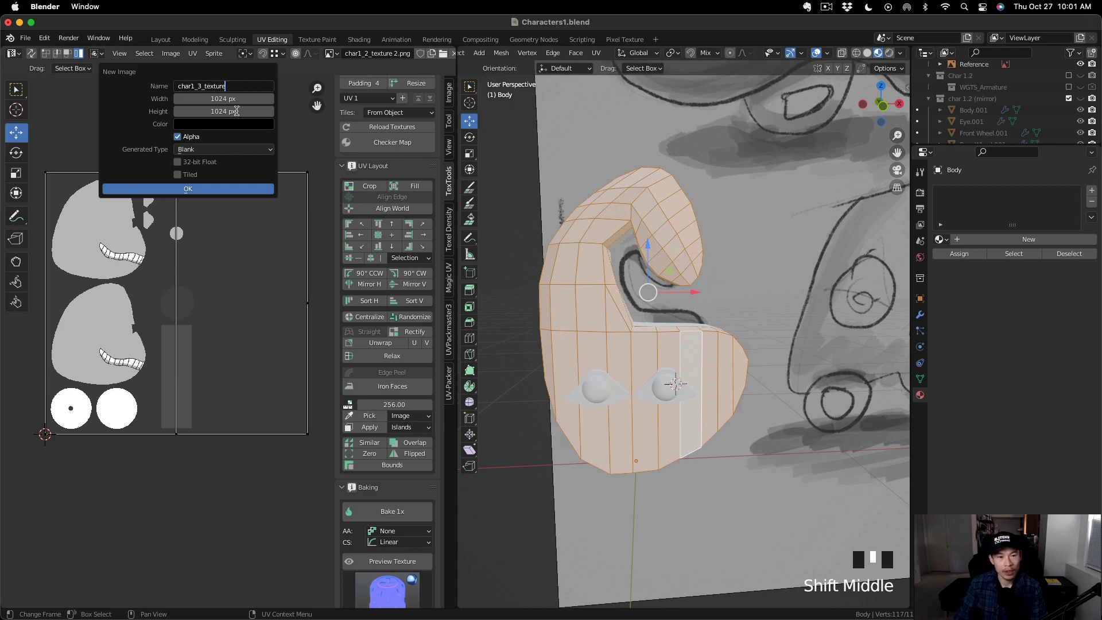
{"action": "left_click", "coordinate": [236, 188]}
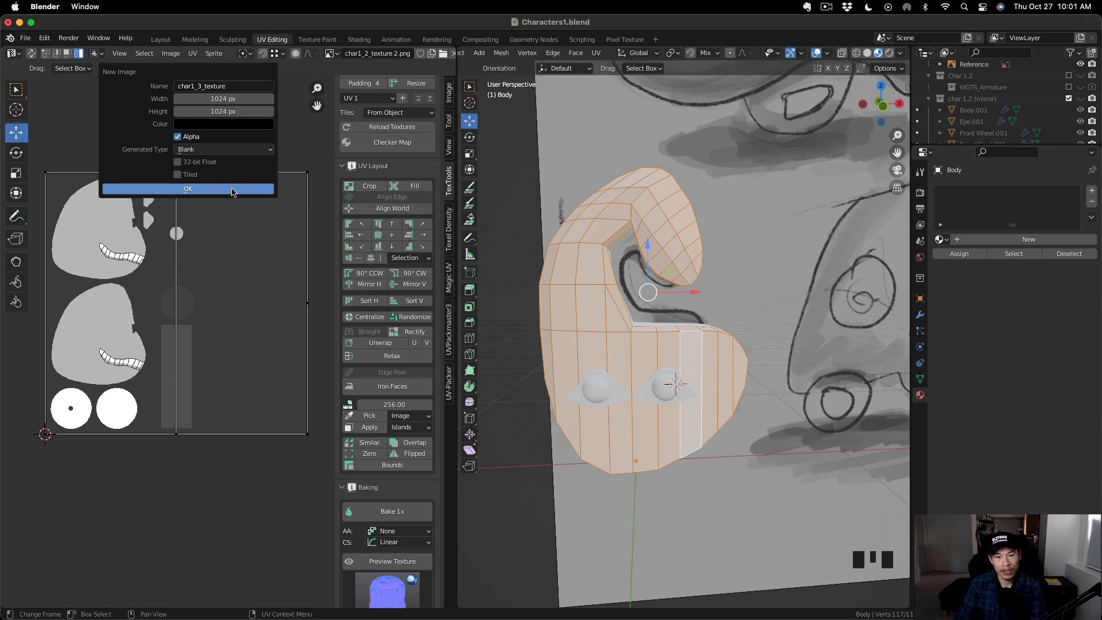
Select the edge loop running around the body's outer side near the mirror plane and mark it as a seam.
{"action": "key", "text": "Tab"}
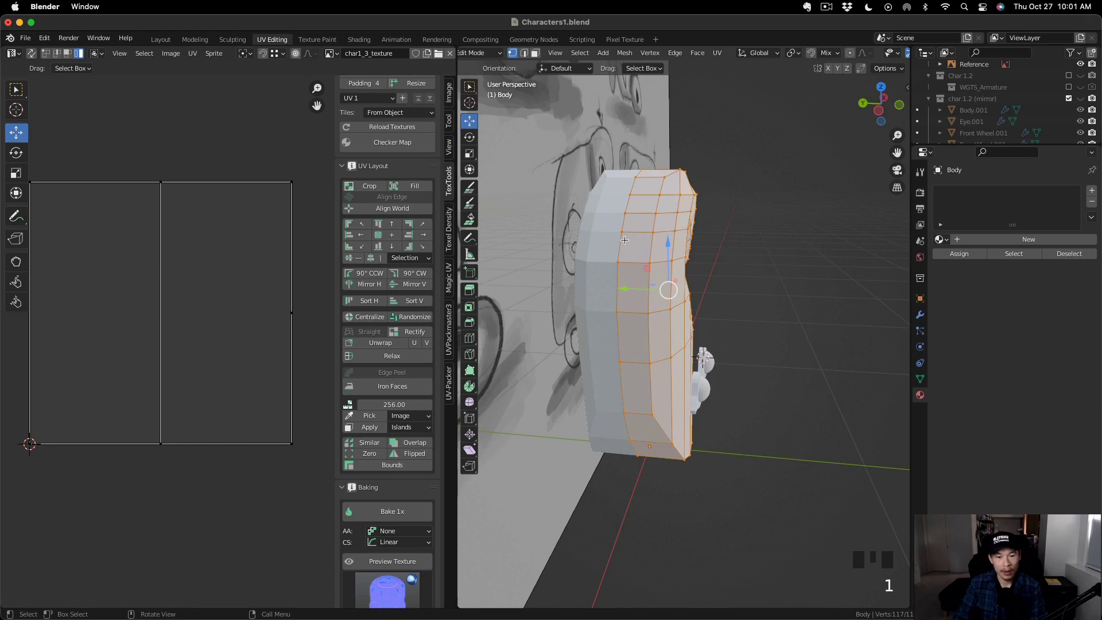
{"action": "key", "text": "2"}
{"action": "left_click", "coordinate": [620, 241]}
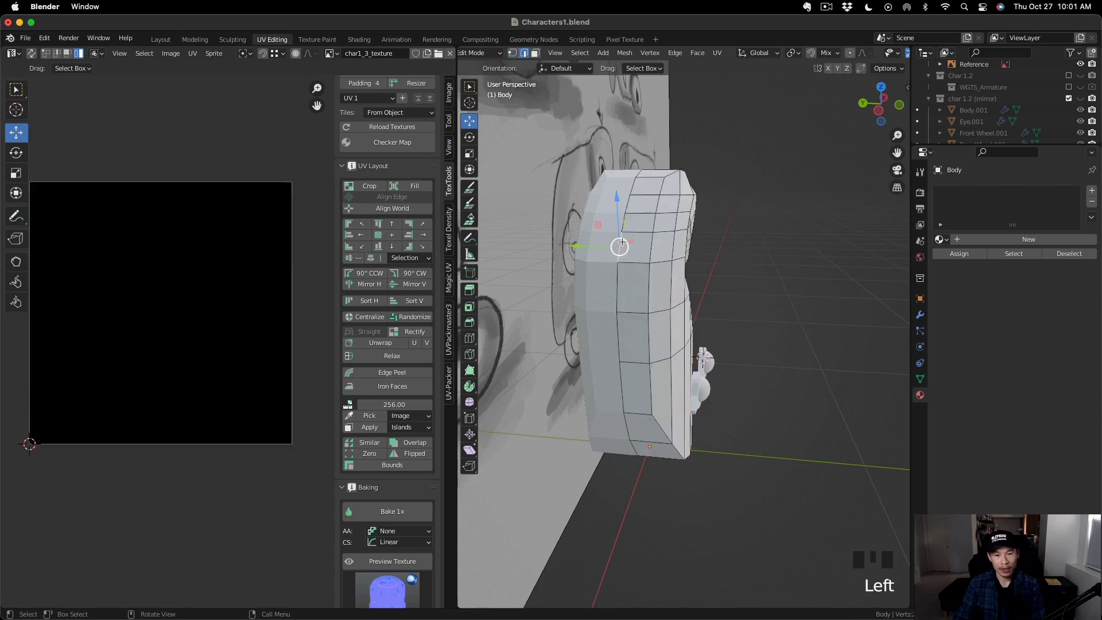
{"action": "key", "text": "1"}
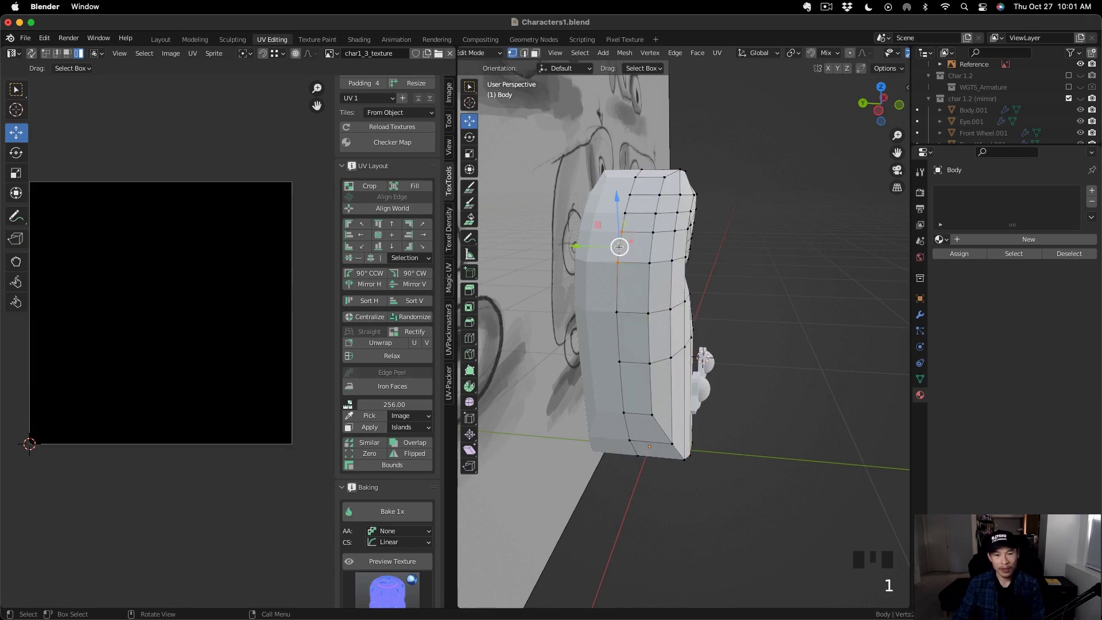
{"action": "left_click", "coordinate": [620, 282], "text": "alt+shift"}
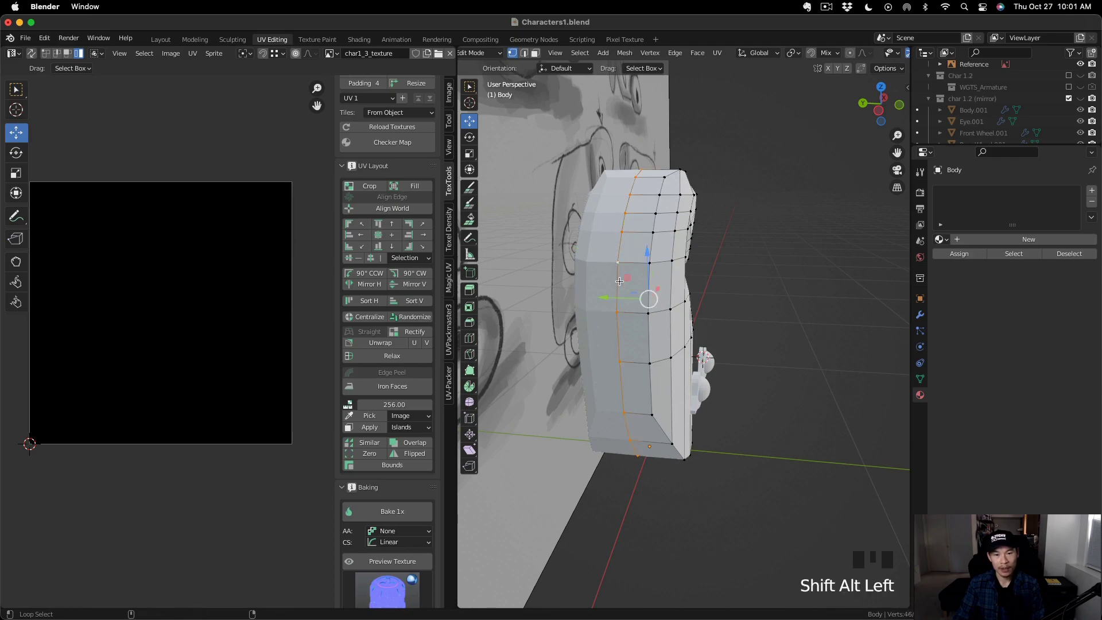
{"action": "middle_click_drag", "start_coordinate": [715, 276], "coordinate": [593, 249]}
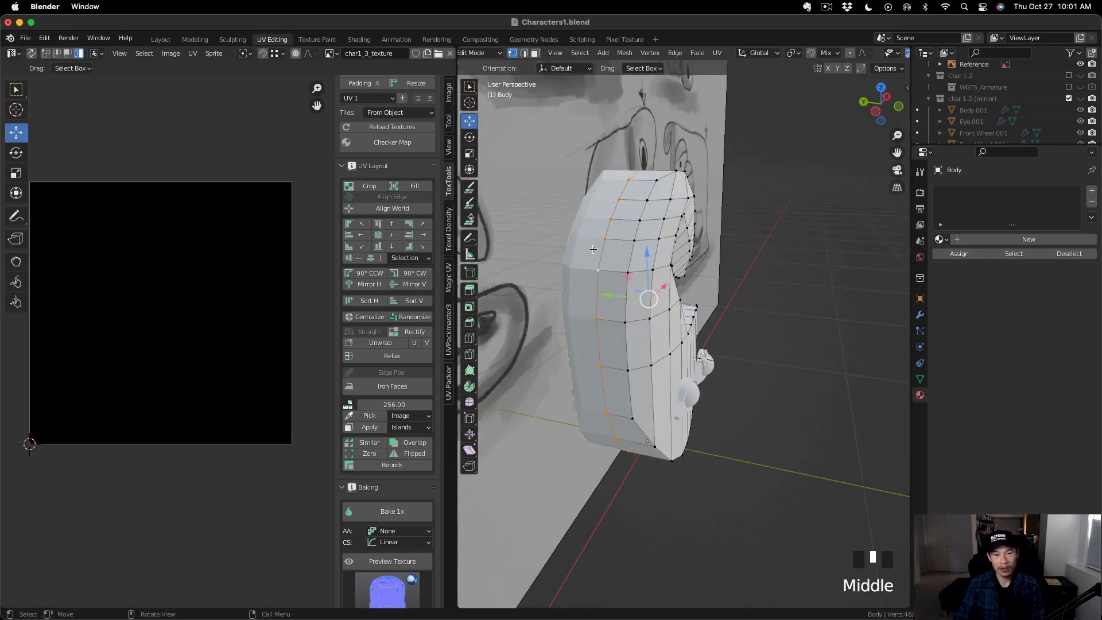
{"action": "right_click", "coordinate": [609, 244]}
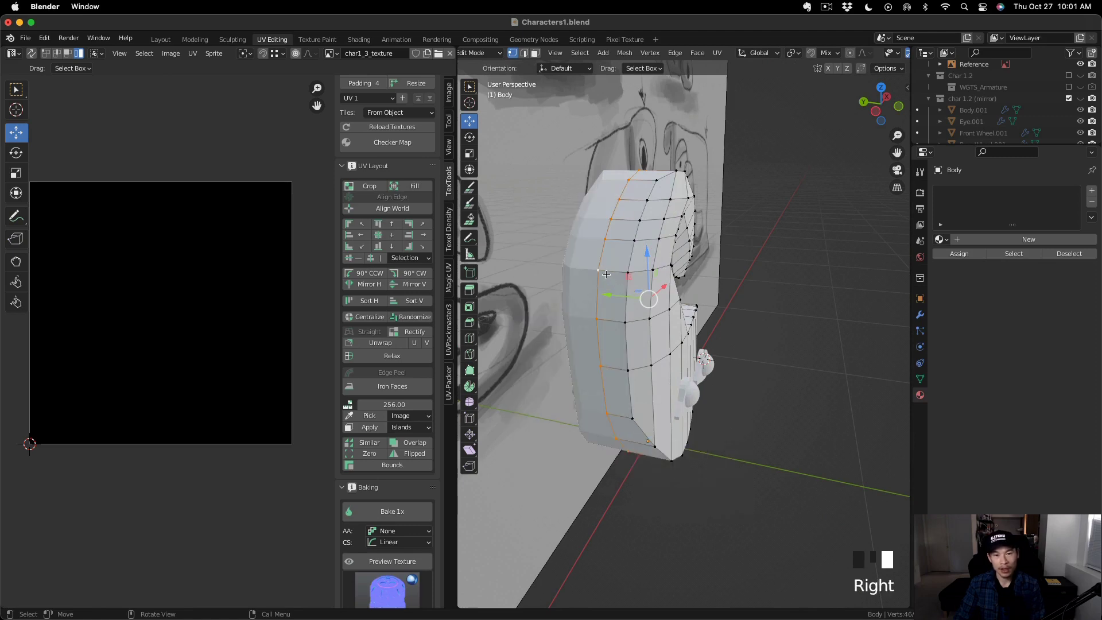
{"action": "key", "text": "2"}
{"action": "right_click", "coordinate": [602, 262]}
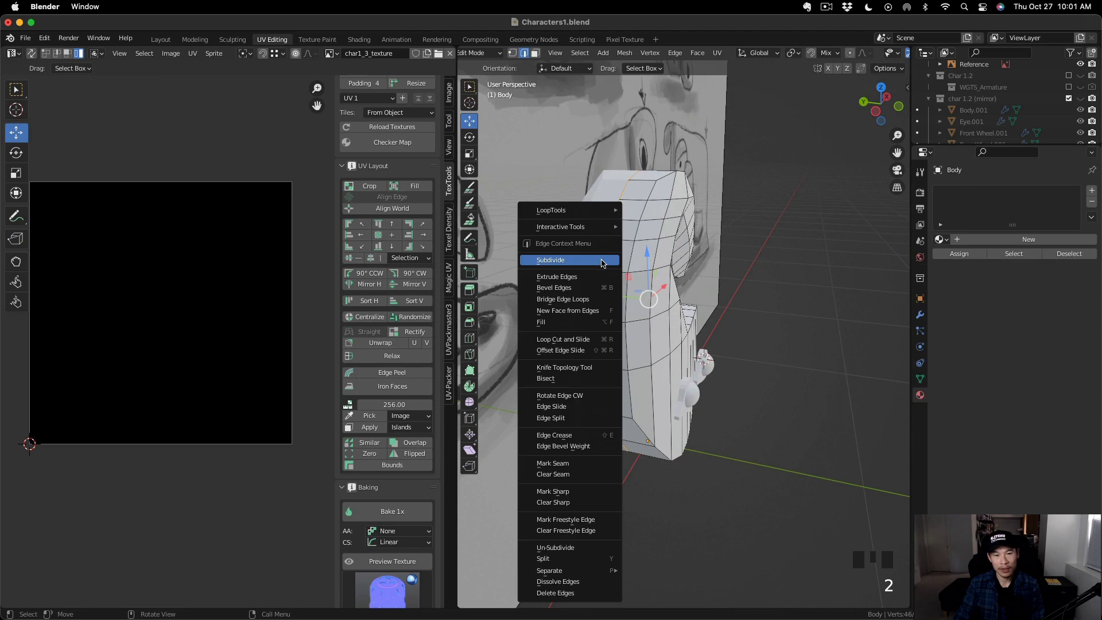
{"action": "right_click", "coordinate": [553, 463]}
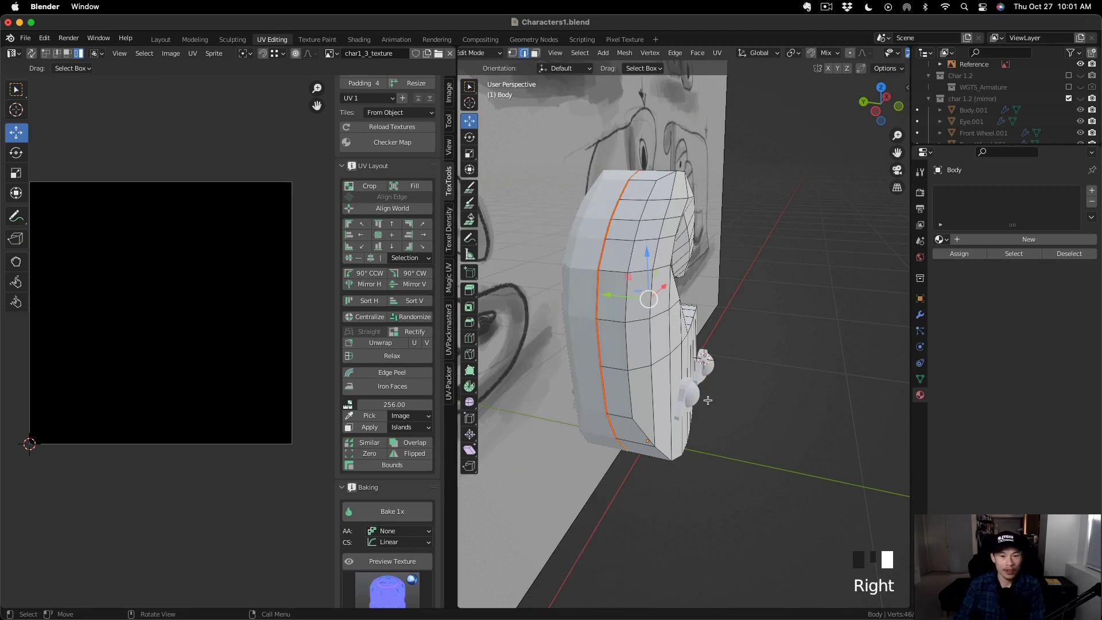
{"action": "middle_click_drag", "start_coordinate": [708, 400], "coordinate": [654, 405]}
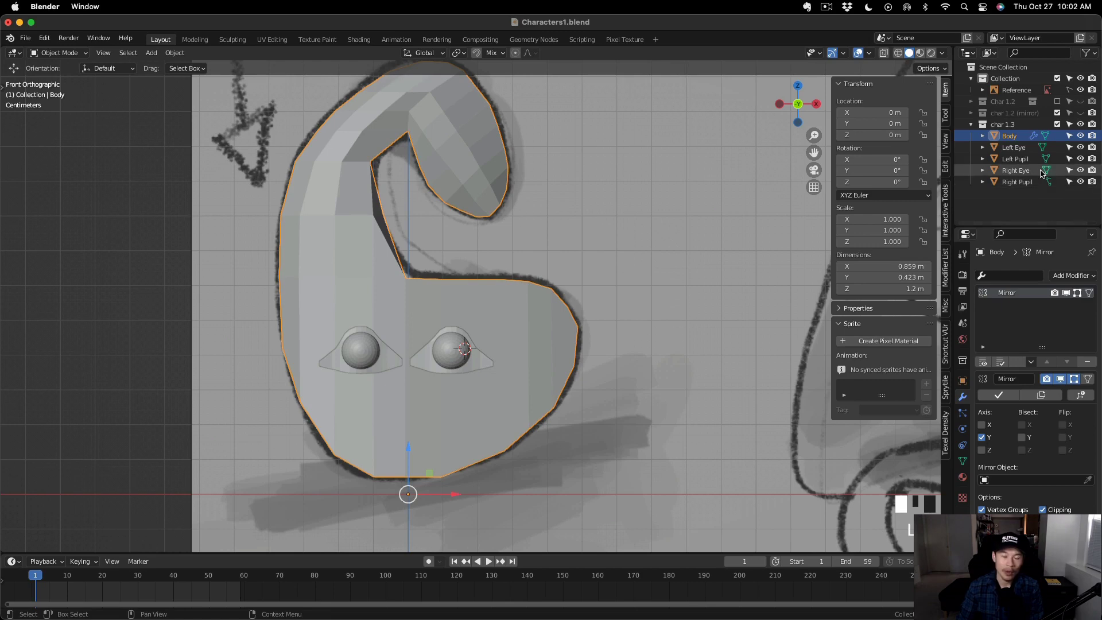
Rename the Left Eye object as Eye and the Left Pupil object as Pupil.
{"action": "left_click", "coordinate": [1020, 149]}
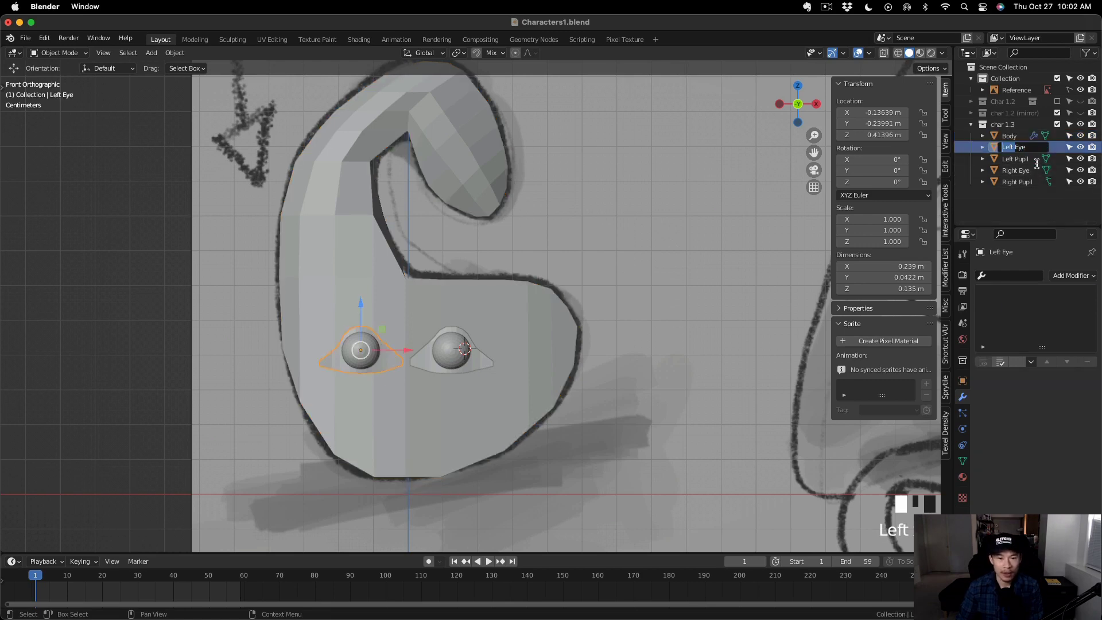
{"action": "key", "text": "BackSpace"}
{"action": "left_click", "coordinate": [1018, 158], "text": "ctrl"}
{"action": "left_click_drag", "start_coordinate": [1003, 158], "coordinate": [999, 159]}
{"action": "key", "text": "BackSpace"}
Delete the Right Eye and Right Pupil objects.
{"action": "left_click", "coordinate": [1021, 172]}
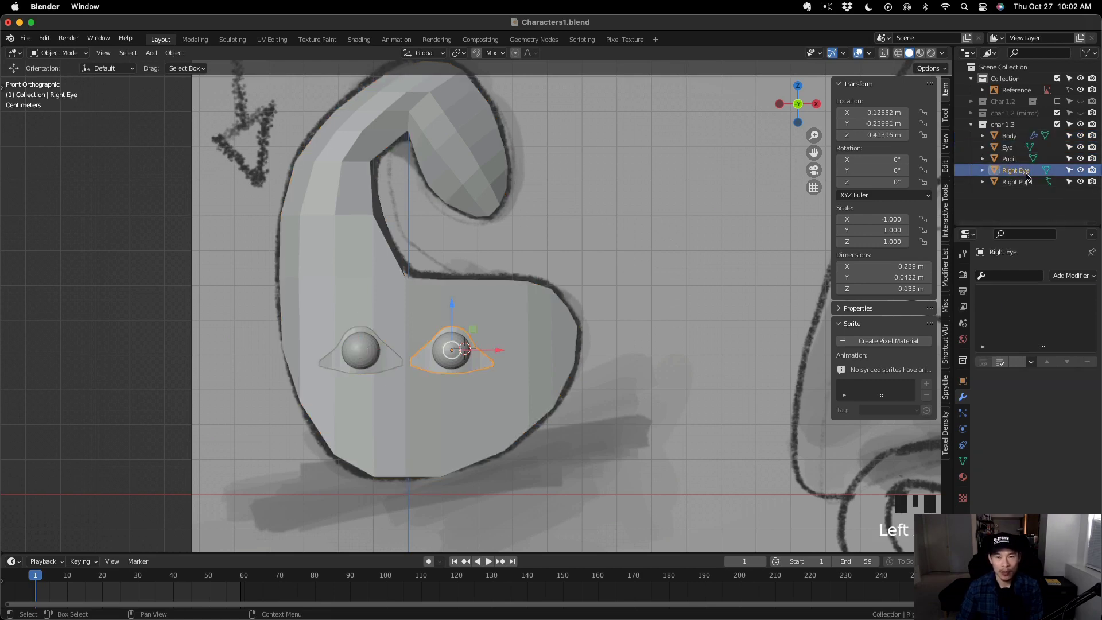
{"action": "key", "text": "x"}
{"action": "left_click", "coordinate": [1026, 172]}
{"action": "key", "text": "x"}
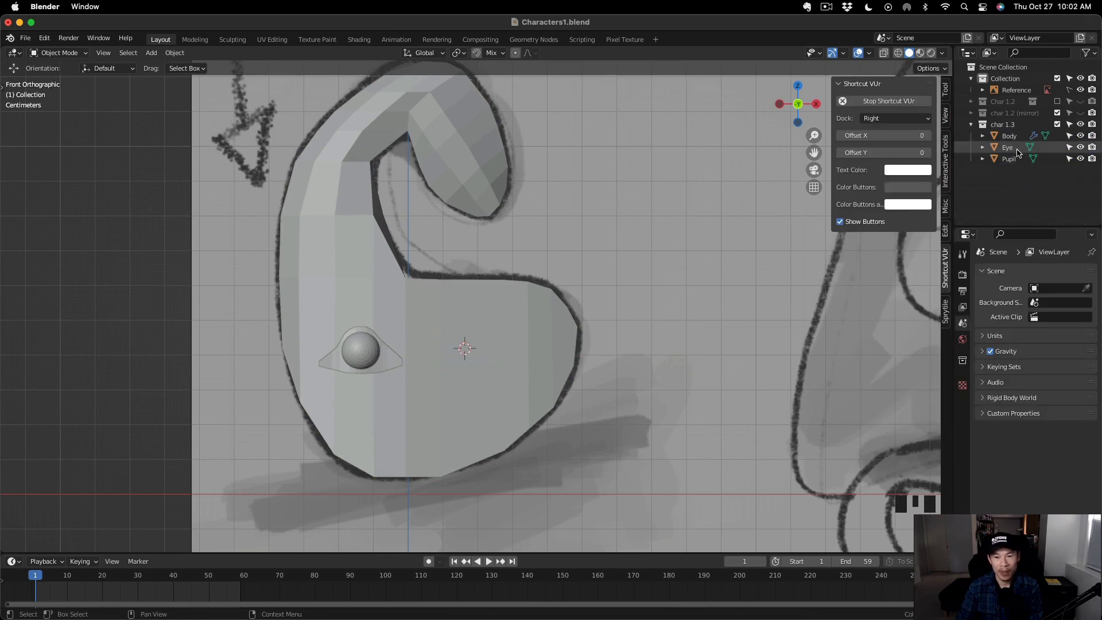
Add a Mirror modifier on the X axis to the eye, with Body as the mirror object.
{"action": "left_click", "coordinate": [1018, 148]}
{"action": "left_click", "coordinate": [1072, 276]}
{"action": "left_click", "coordinate": [870, 405]}
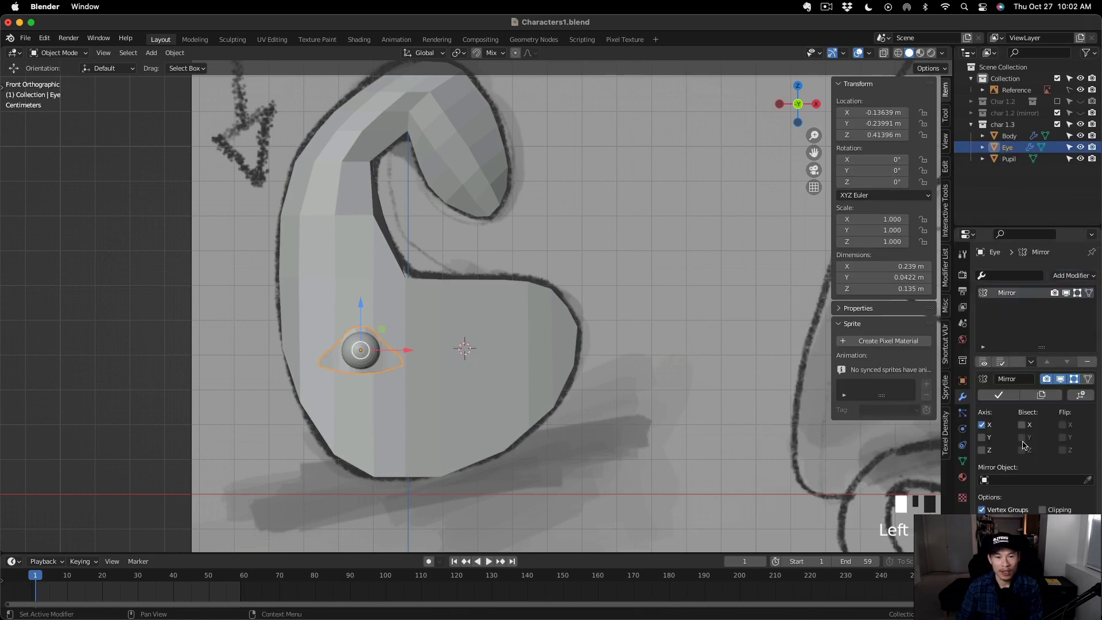
{"action": "left_click", "coordinate": [1040, 480]}
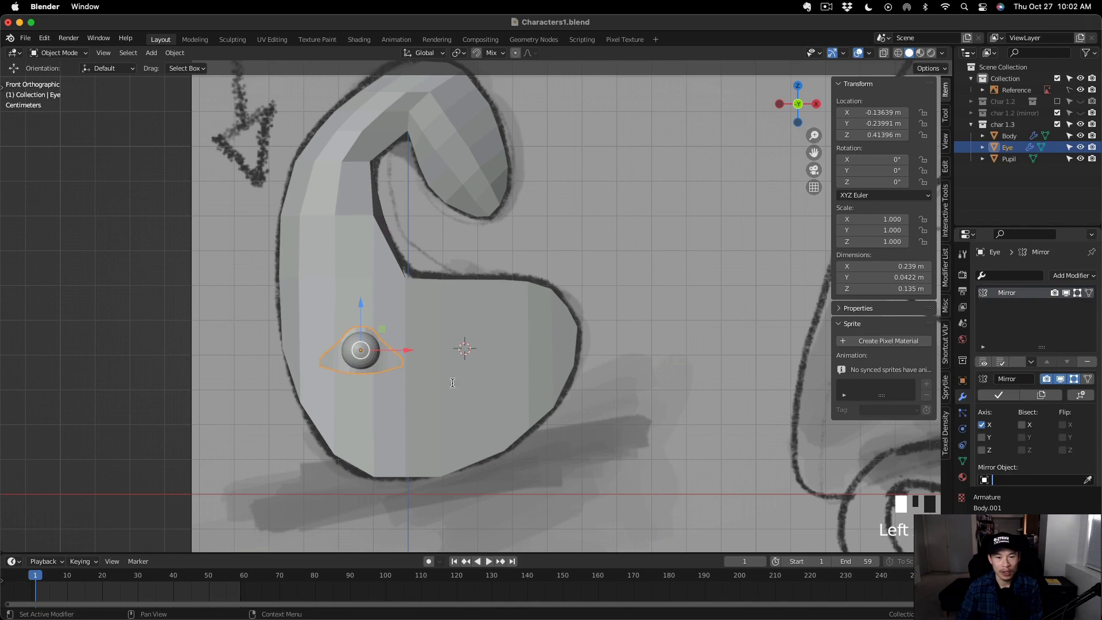
{"action": "left_click", "coordinate": [1086, 480]}
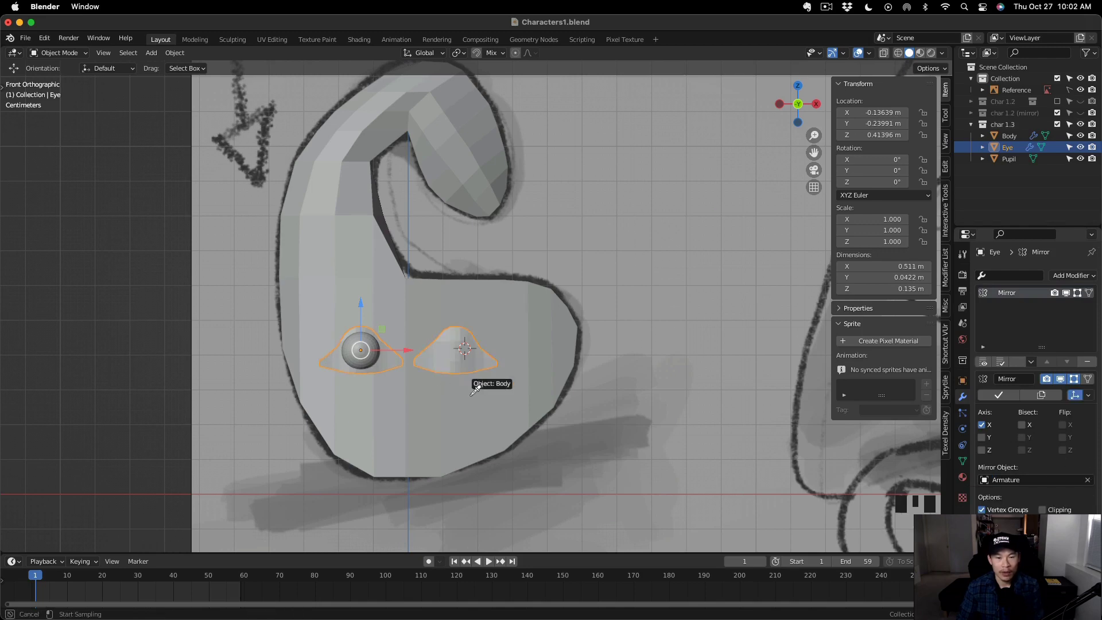
{"action": "left_click", "coordinate": [1035, 179]}
{"action": "left_click", "coordinate": [1087, 480]}
{"action": "left_click", "coordinate": [502, 357]}
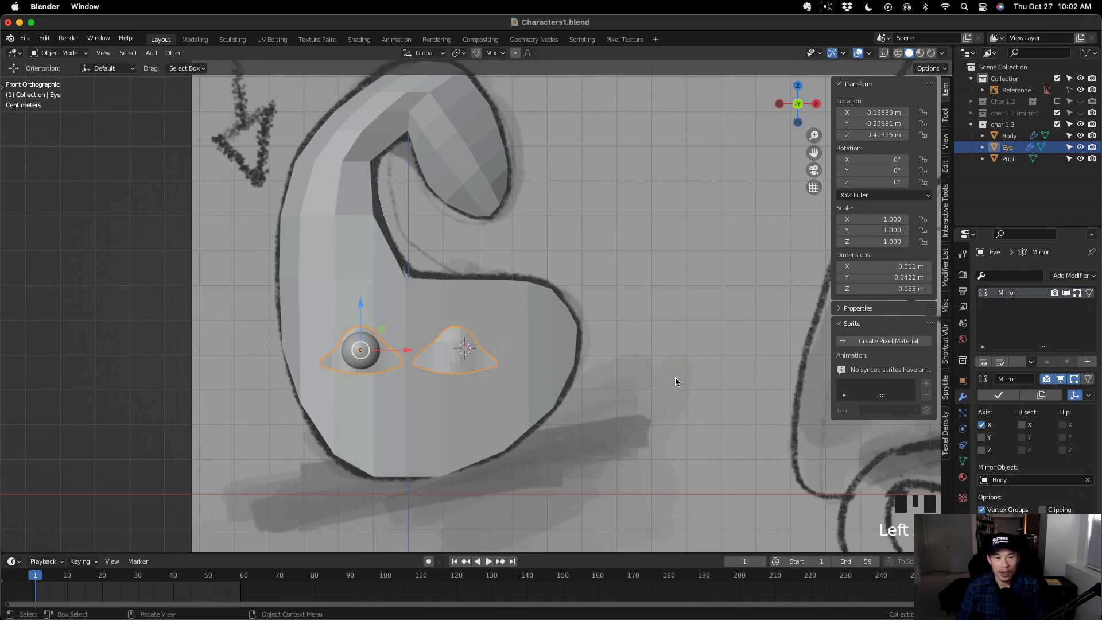
Add an X-axis Mirror modifier to the pupil and choose Body as its mirror object.
{"action": "left_click", "coordinate": [1031, 159]}
{"action": "left_click", "coordinate": [963, 396]}
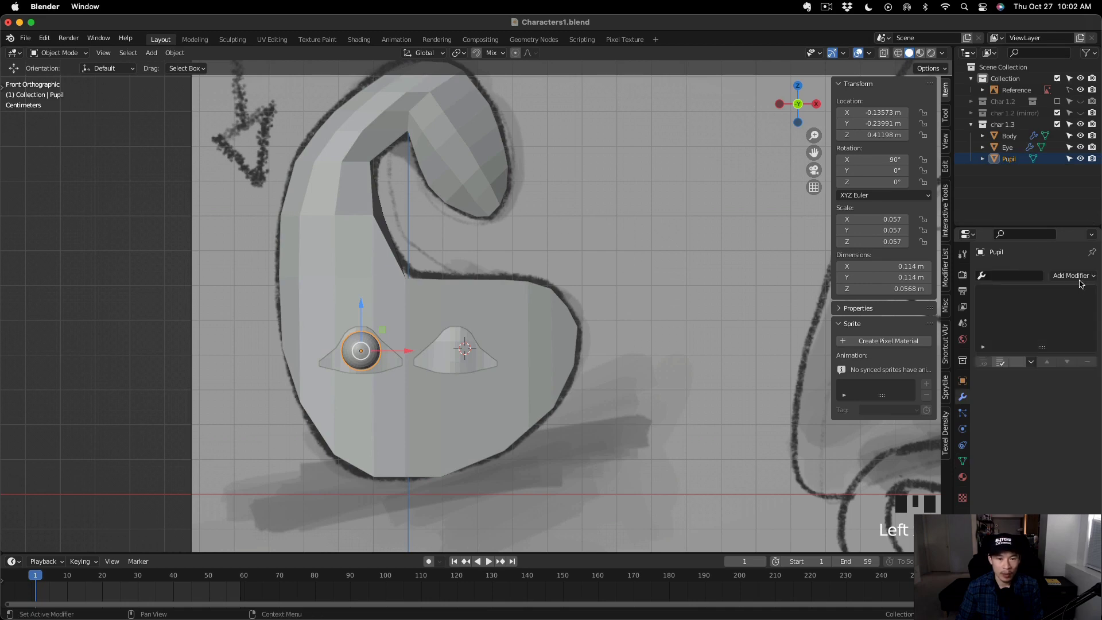
{"action": "left_click", "coordinate": [1071, 275]}
{"action": "left_click", "coordinate": [873, 380]}
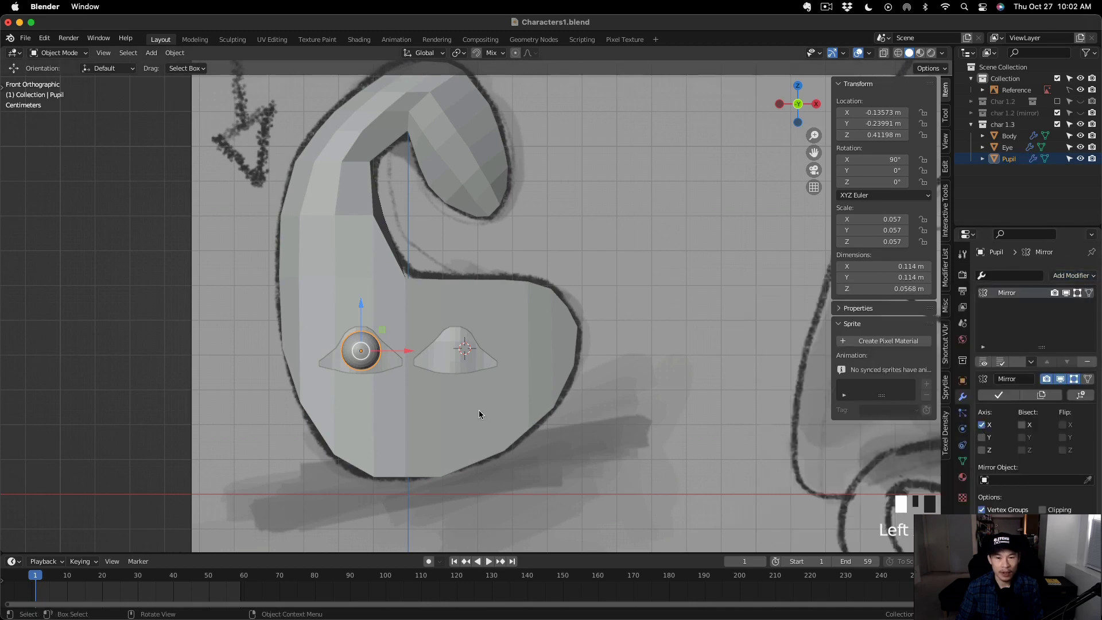
{"action": "left_click", "coordinate": [1087, 480]}
{"action": "left_click", "coordinate": [469, 416]}
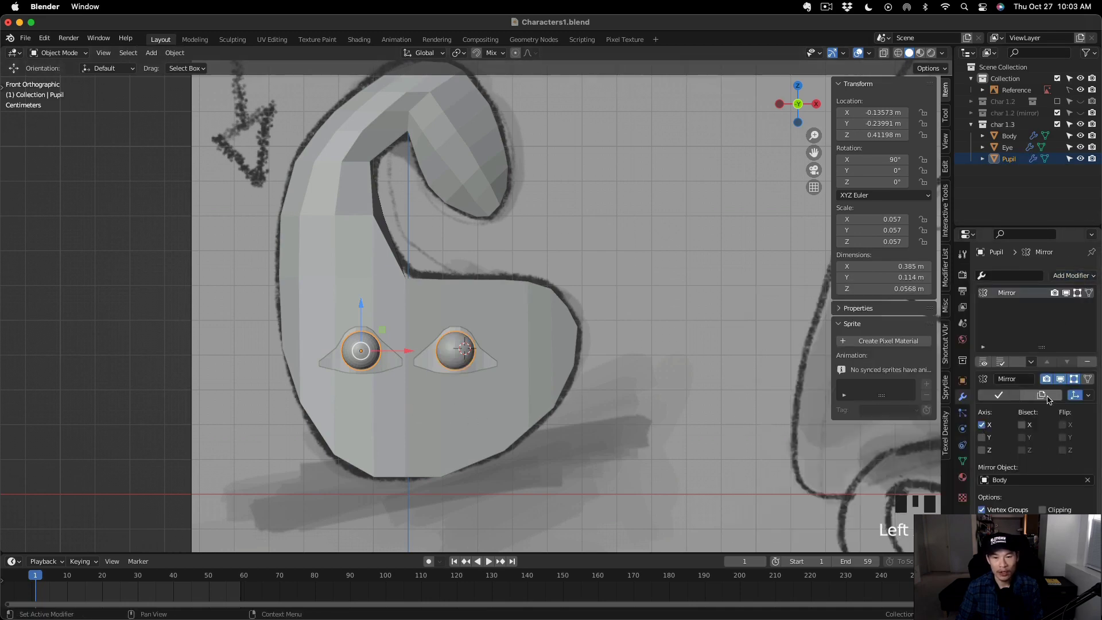
Duplicate the char 1.3 collection, name the copy char 1.3 (mirror), then collapse and hide it.
{"action": "left_click", "coordinate": [1005, 124]}
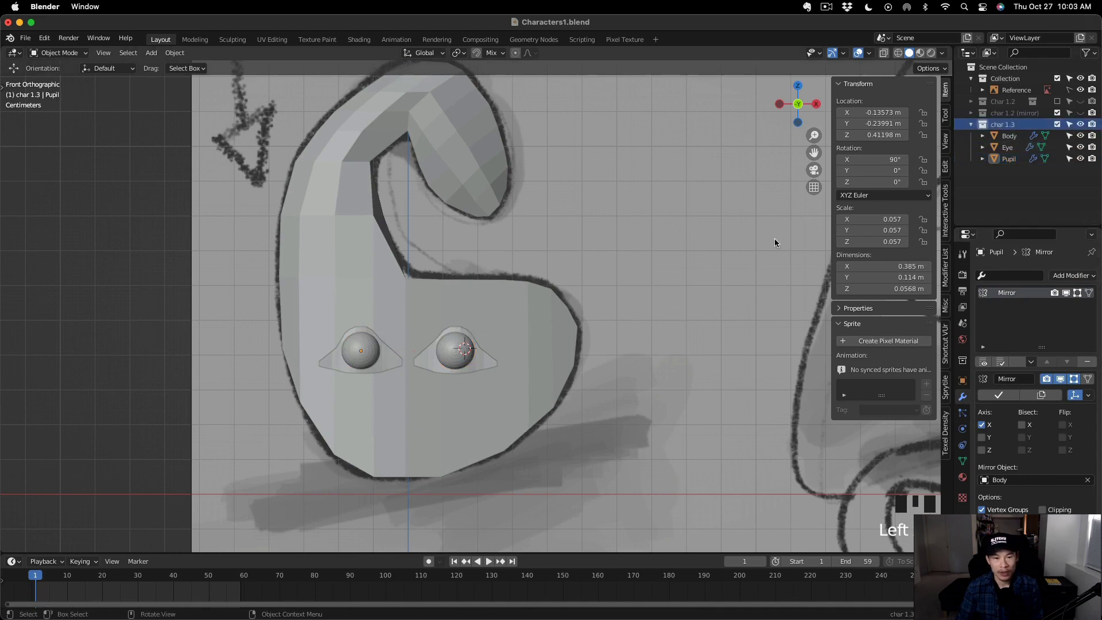
{"action": "right_click", "coordinate": [999, 126]}
{"action": "left_click", "coordinate": [939, 143]}
{"action": "double_click", "coordinate": [1017, 137]}
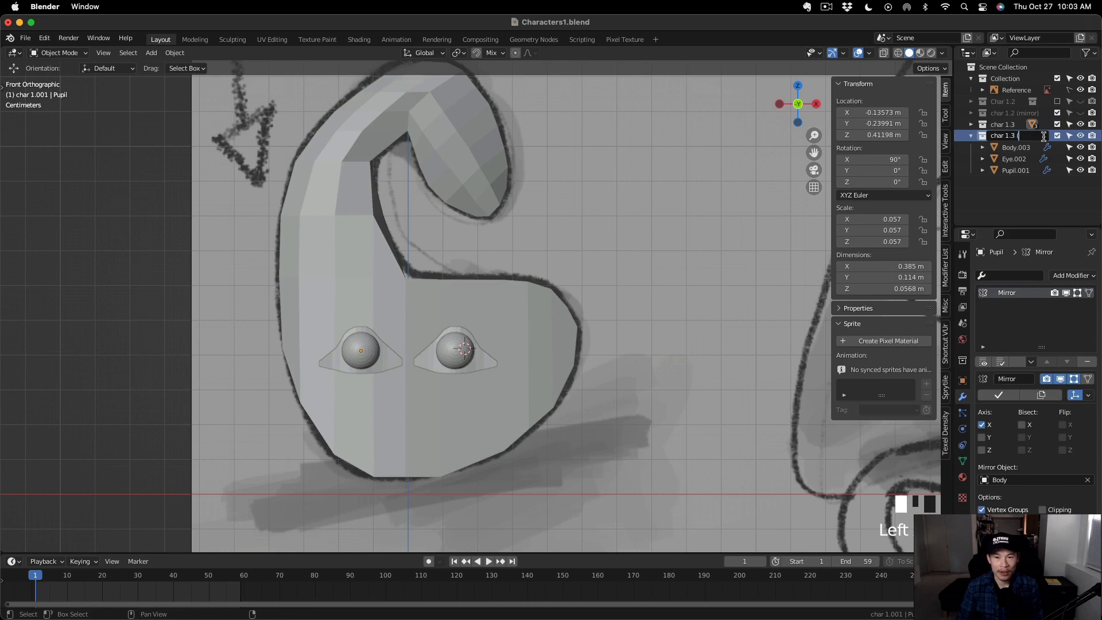
{"action": "key", "text": "Return"}
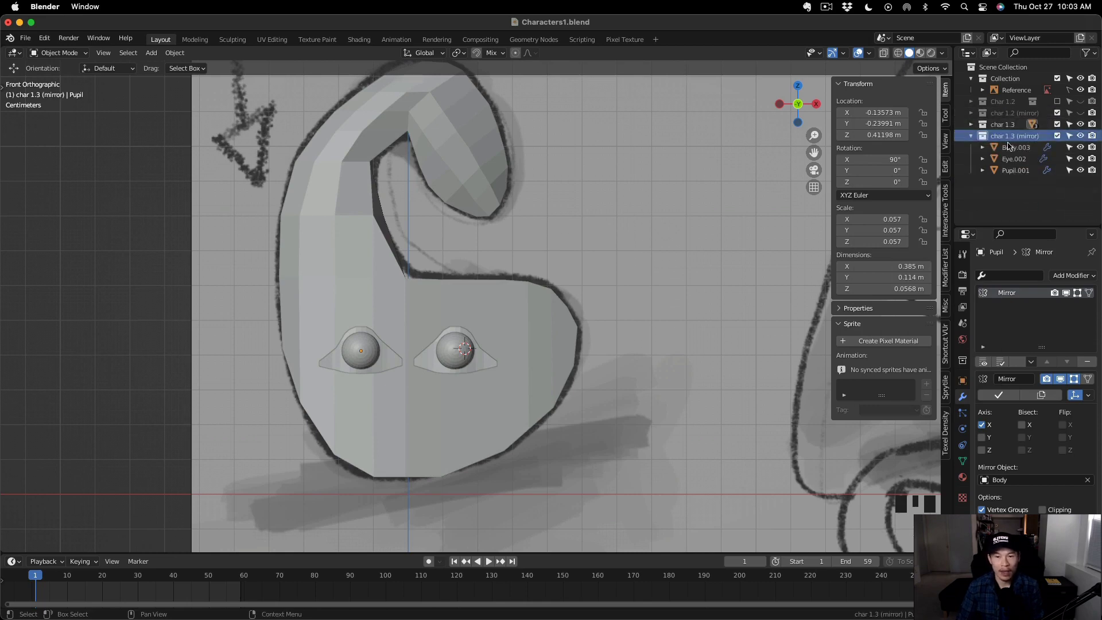
{"action": "left_click", "coordinate": [971, 135]}
{"action": "left_click", "coordinate": [1080, 135]}
{"action": "left_click", "coordinate": [971, 124]}
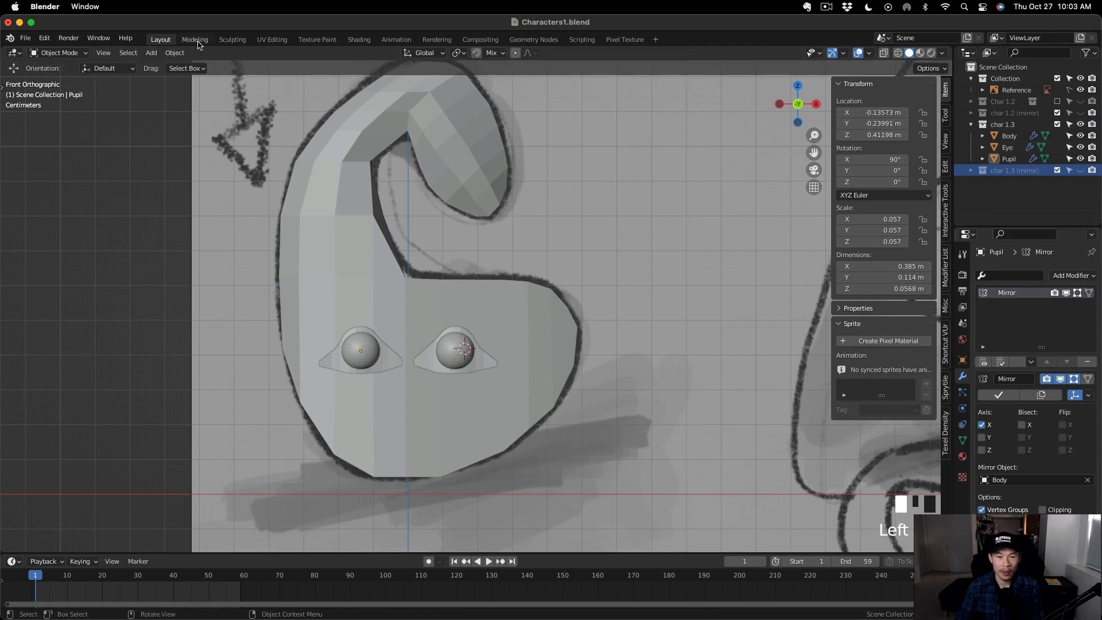
Apply the Mirror modifier on the body.
{"action": "left_click", "coordinate": [1009, 136]}
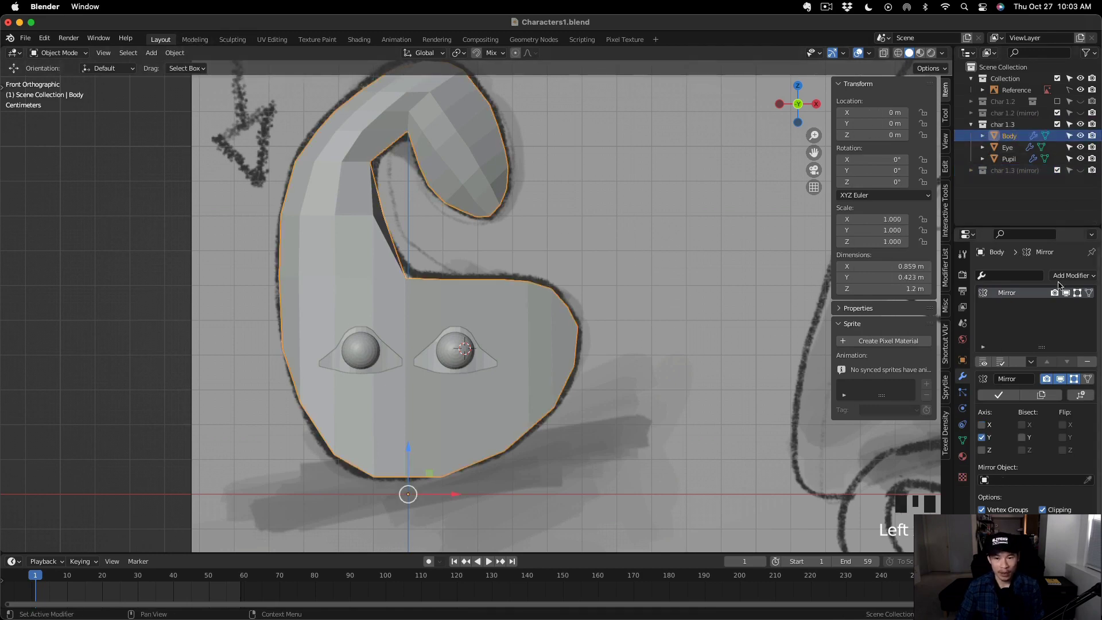
{"action": "left_click", "coordinate": [999, 395]}
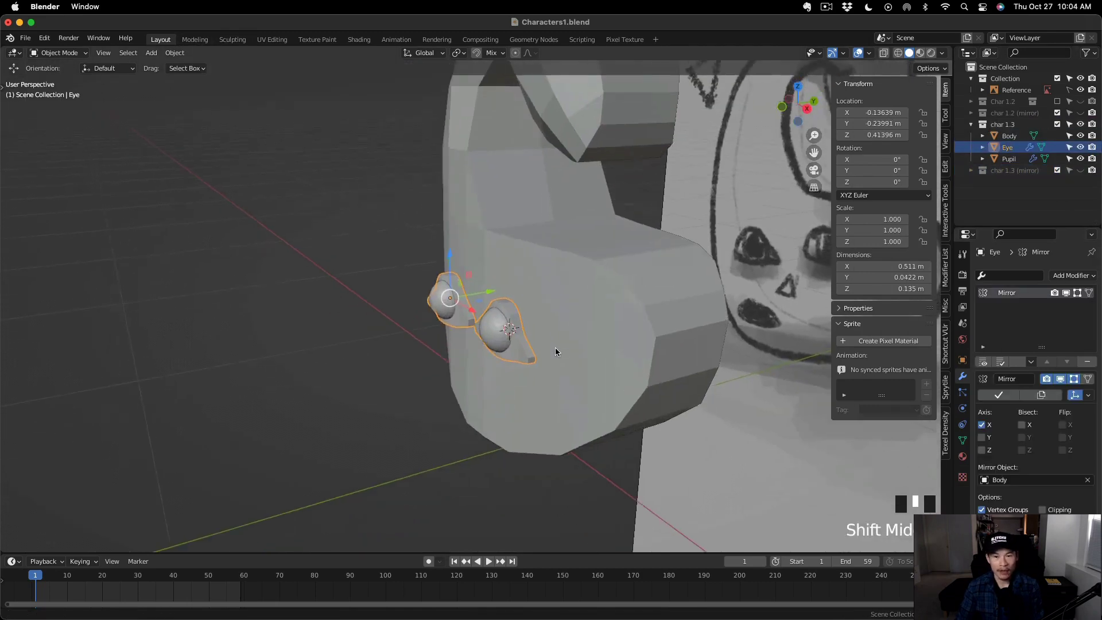
Select the eye and pupil together and move them along Y closer to the front of the body.
{"action": "scroll", "coordinate": [556, 347], "scroll_direction": "down", "scroll_amount": 3}
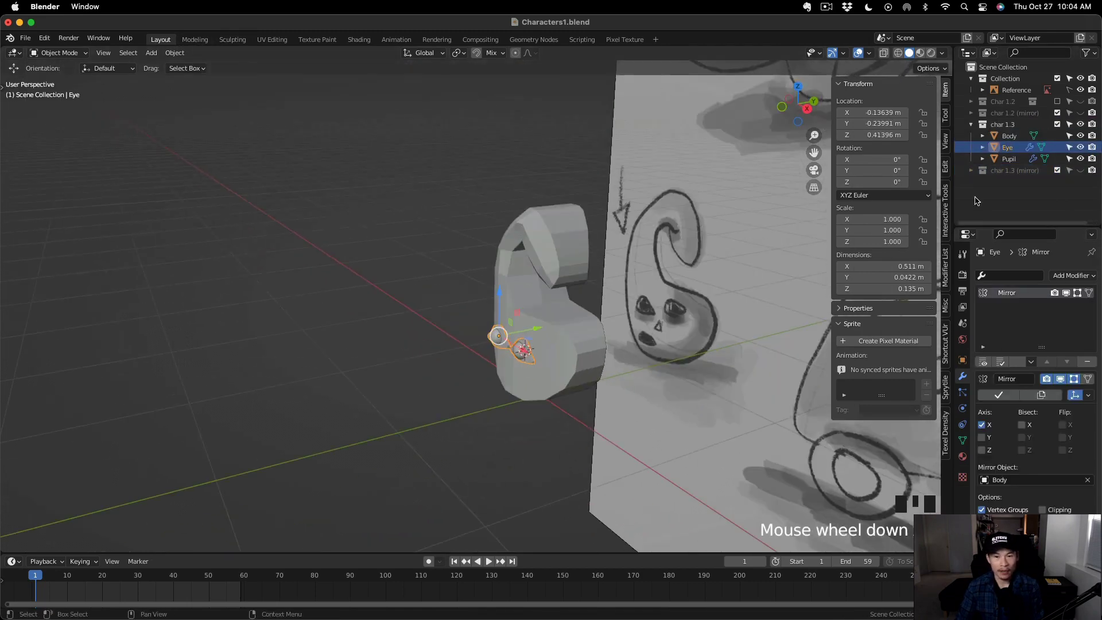
{"action": "left_click", "coordinate": [1009, 159], "text": "shift"}
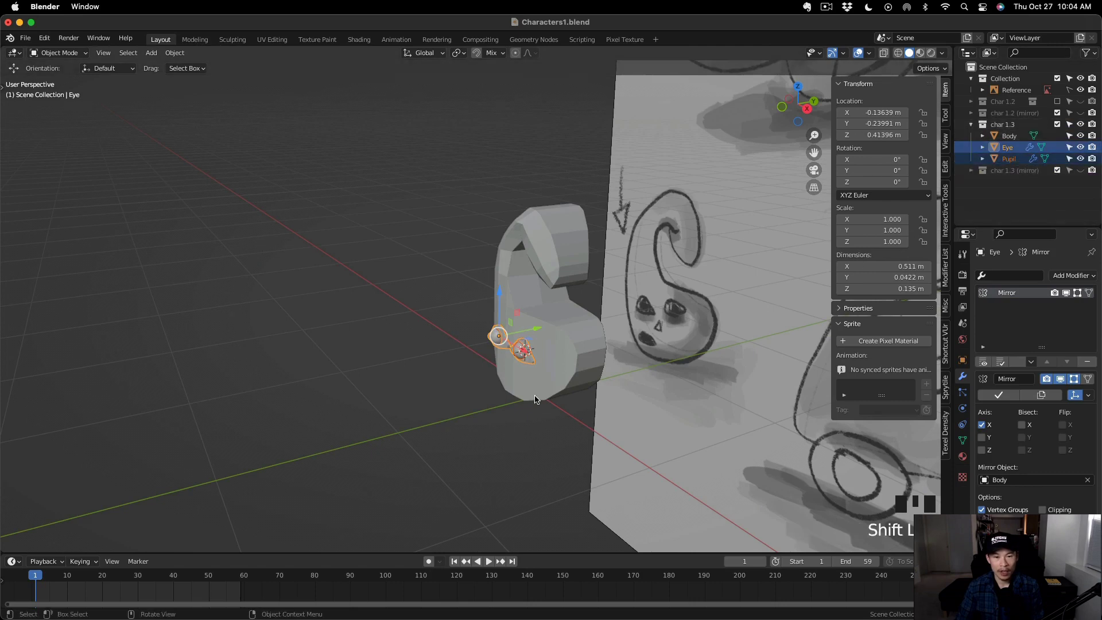
{"action": "middle_click_drag", "start_coordinate": [505, 350], "coordinate": [531, 354]}
{"action": "scroll", "coordinate": [531, 351], "scroll_direction": "up", "scroll_amount": 3}
{"action": "mouse_move", "coordinate": [548, 329]}
{"action": "left_mouse_down"}
{"action": "mouse_move", "coordinate": [566, 328]}
{"action": "mouse_move", "coordinate": [555, 329]}
{"action": "left_mouse_up"}
{"action": "middle_click_drag", "start_coordinate": [555, 329], "coordinate": [545, 350]}
{"action": "scroll", "coordinate": [562, 366], "scroll_direction": "up", "scroll_amount": 2}
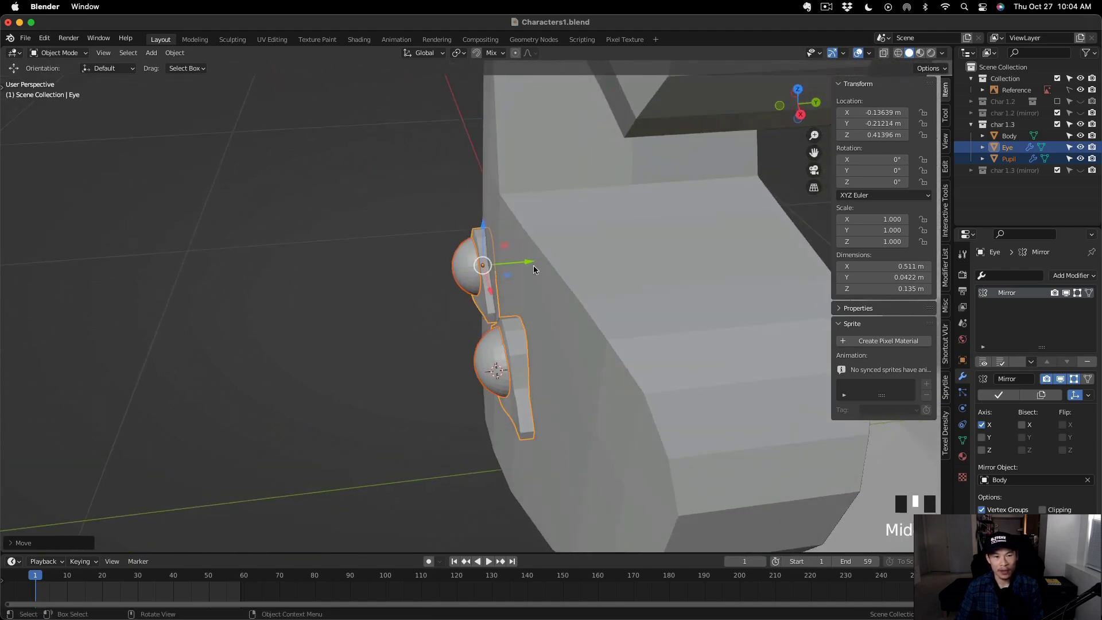
{"action": "left_click_drag", "start_coordinate": [532, 265], "coordinate": [513, 282]}
{"action": "middle_click_drag", "start_coordinate": [514, 282], "coordinate": [501, 361]}
{"action": "left_click_drag", "start_coordinate": [434, 335], "coordinate": [452, 341]}
Enter Edit Mode on the eye, enable X-ray, and box-select the vertices on its back side.
{"action": "key", "text": "Tab"}
{"action": "scroll", "coordinate": [452, 339], "scroll_direction": "up", "scroll_amount": 4}
{"action": "middle_click_drag", "start_coordinate": [452, 338], "coordinate": [499, 336]}
{"action": "key", "text": "alt+z"}
{"action": "scroll", "coordinate": [499, 337], "scroll_direction": "up", "scroll_amount": 4}
{"action": "left_click_drag", "start_coordinate": [477, 166], "coordinate": [524, 509]}
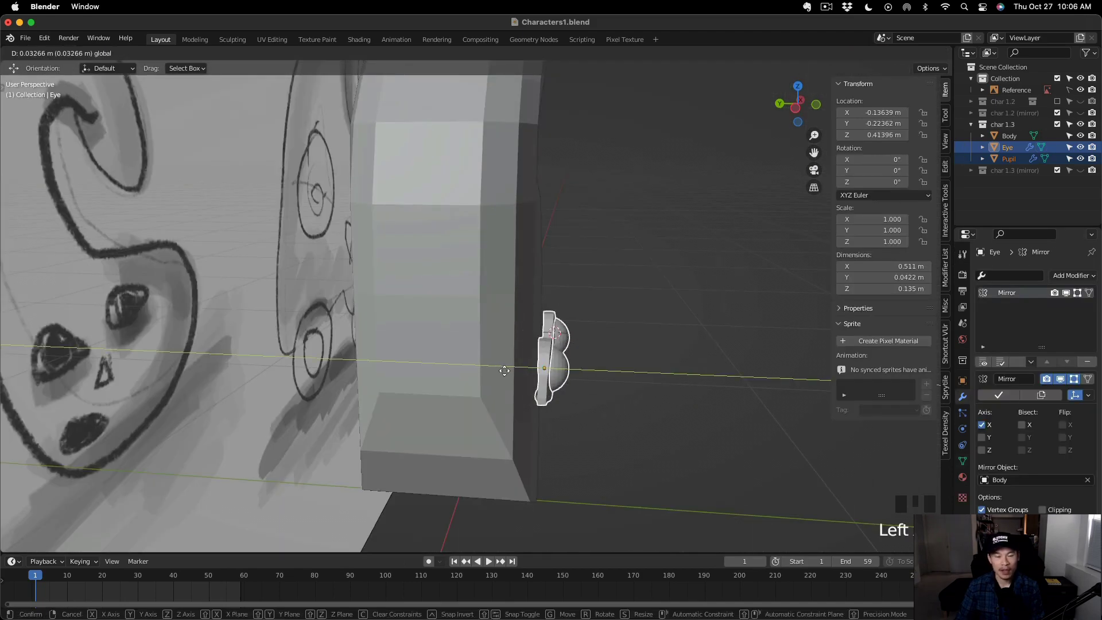
Move the eye and pupil about 0.03 m along Y toward the body's face.
{"action": "left_click", "coordinate": [495, 370]}
{"action": "scroll", "coordinate": [581, 394], "scroll_direction": "up", "scroll_amount": 3}
{"action": "middle_click_drag", "start_coordinate": [581, 394], "coordinate": [589, 384]}
Create a vertex group named shrinkwrap on the eye mesh for its back vertices.
{"action": "key", "text": "Tab"}
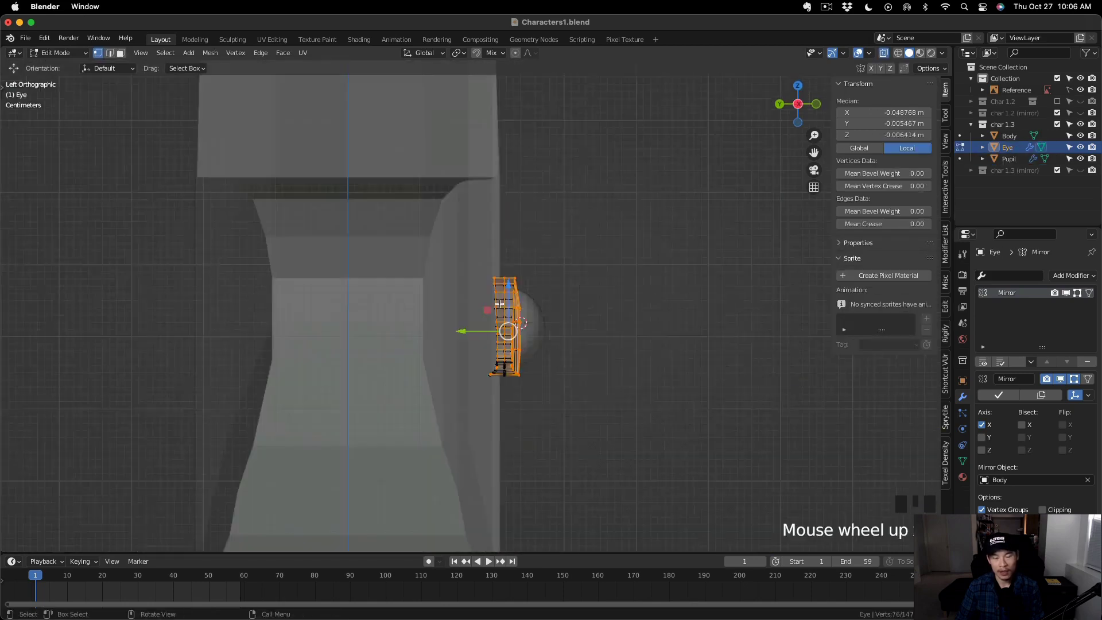
{"action": "scroll", "coordinate": [660, 363], "scroll_direction": "up", "scroll_amount": 3}
{"action": "left_click", "coordinate": [968, 458]}
{"action": "left_click", "coordinate": [1087, 308]}
{"action": "double_click", "coordinate": [1011, 312]}
{"action": "type", "text": "shrinkwrap"}
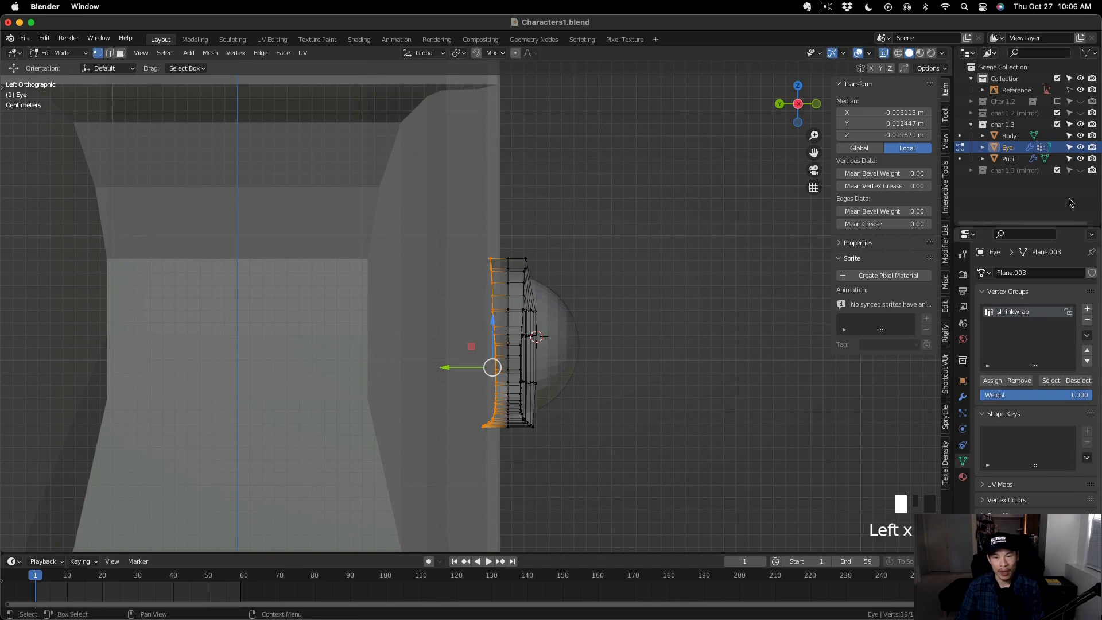
Add a Shrinkwrap modifier to the eye with Body as its target, limited to the shrinkwrap vertex group.
{"action": "left_click", "coordinate": [963, 397]}
{"action": "left_click", "coordinate": [1071, 276]}
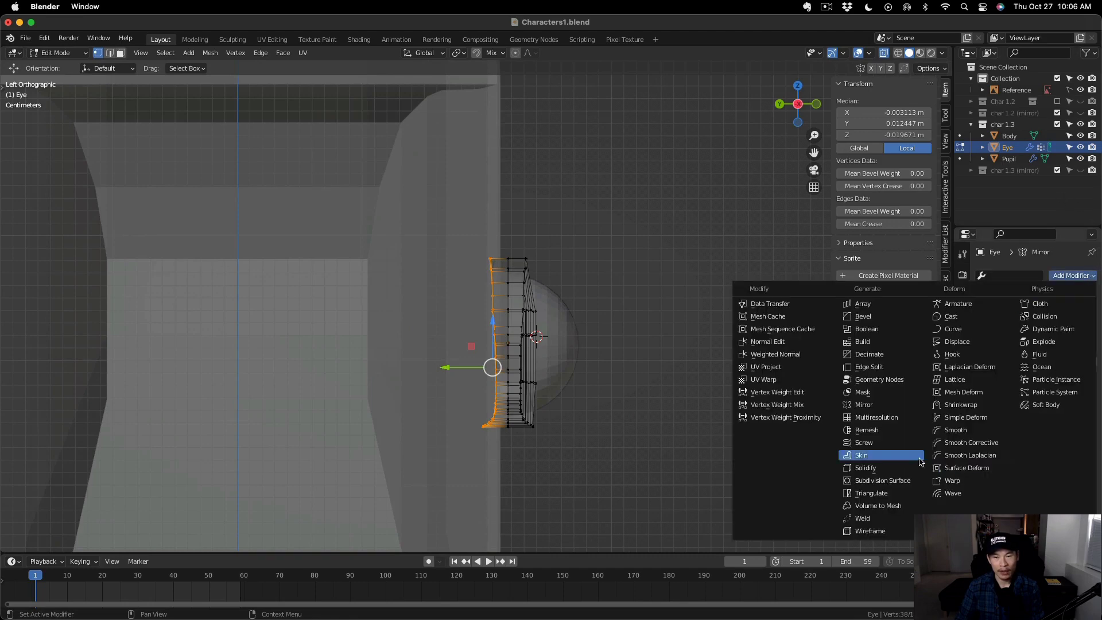
{"action": "left_click", "coordinate": [970, 408]}
{"action": "left_click", "coordinate": [1013, 424]}
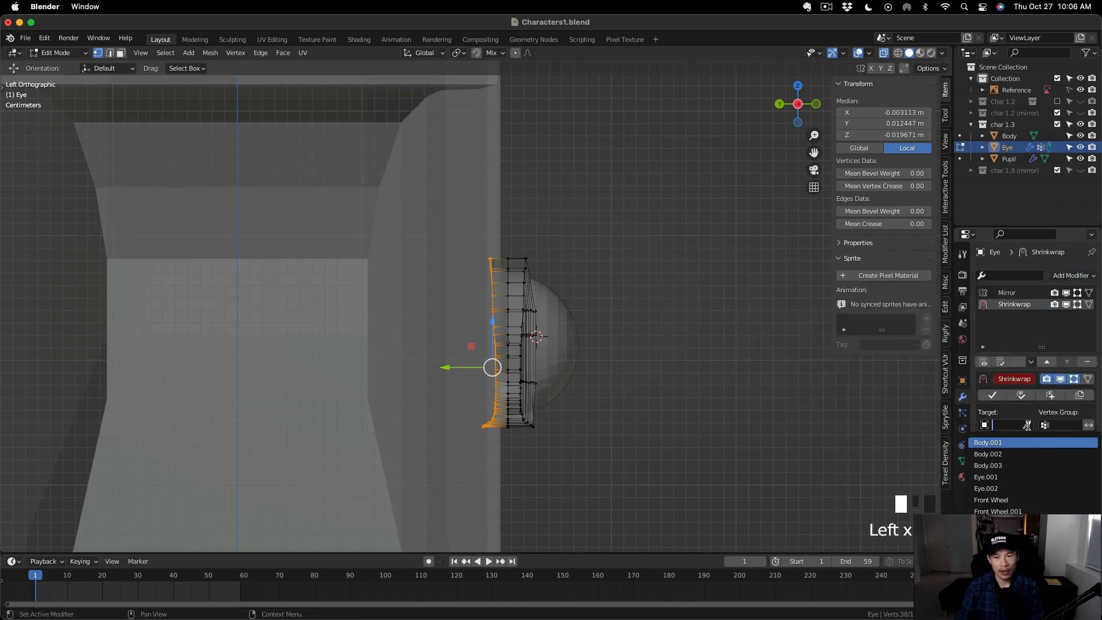
{"action": "left_click", "coordinate": [1011, 443]}
{"action": "left_click", "coordinate": [1026, 425]}
{"action": "left_click", "coordinate": [1027, 425]}
{"action": "left_click", "coordinate": [327, 315]}
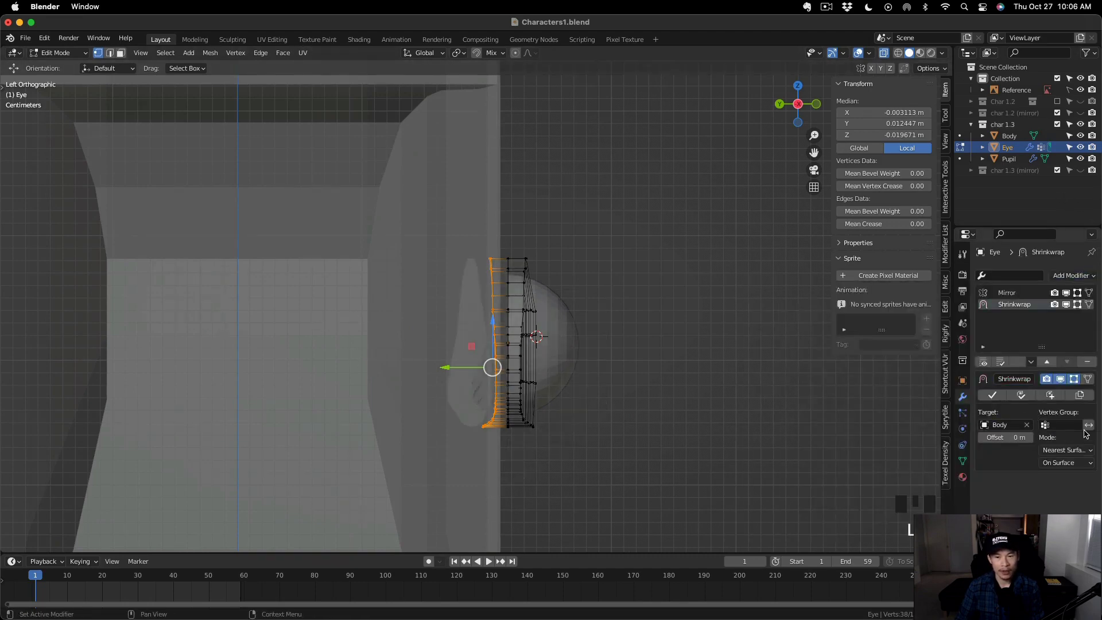
{"action": "left_click", "coordinate": [1059, 425]}
{"action": "left_click", "coordinate": [1039, 442]}
Return to Object Mode and move the eye about 0.014 m along Y toward the body.
{"action": "middle_click_drag", "start_coordinate": [617, 393], "coordinate": [491, 357]}
{"action": "scroll", "coordinate": [570, 471], "scroll_direction": "down", "scroll_amount": 3}
{"action": "scroll", "coordinate": [564, 438], "scroll_direction": "up", "scroll_amount": 3}
{"action": "key", "text": "Tab"}
{"action": "key", "text": "g"}
{"action": "key", "text": "y"}
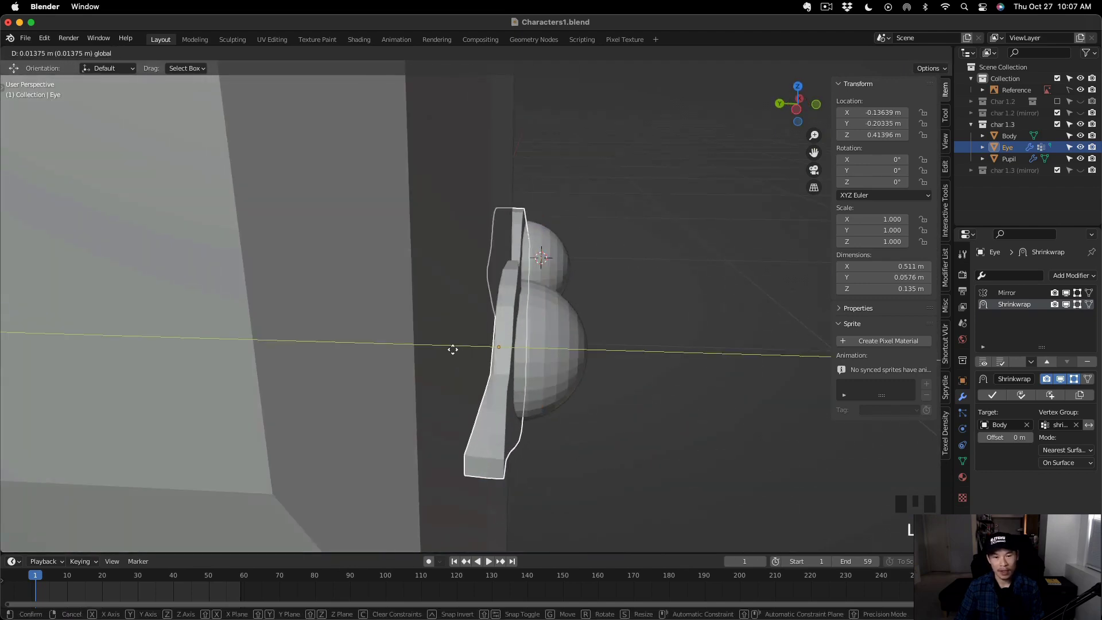
{"action": "left_click", "coordinate": [453, 349]}
Refine the eye's depth along Y by moving it about 0.02 m away from the body and about 0.03 m back in.
{"action": "middle_click_drag", "start_coordinate": [679, 425], "coordinate": [408, 345]}
{"action": "key", "text": "g"}
{"action": "key", "text": "y"}
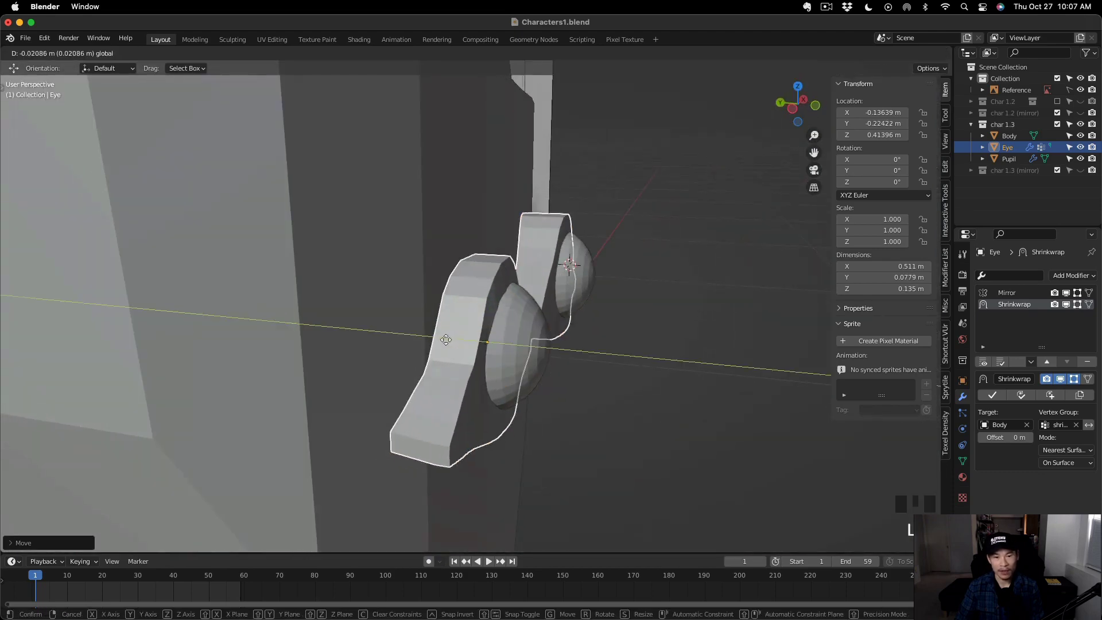
{"action": "left_click_drag", "start_coordinate": [457, 354], "coordinate": [446, 353]}
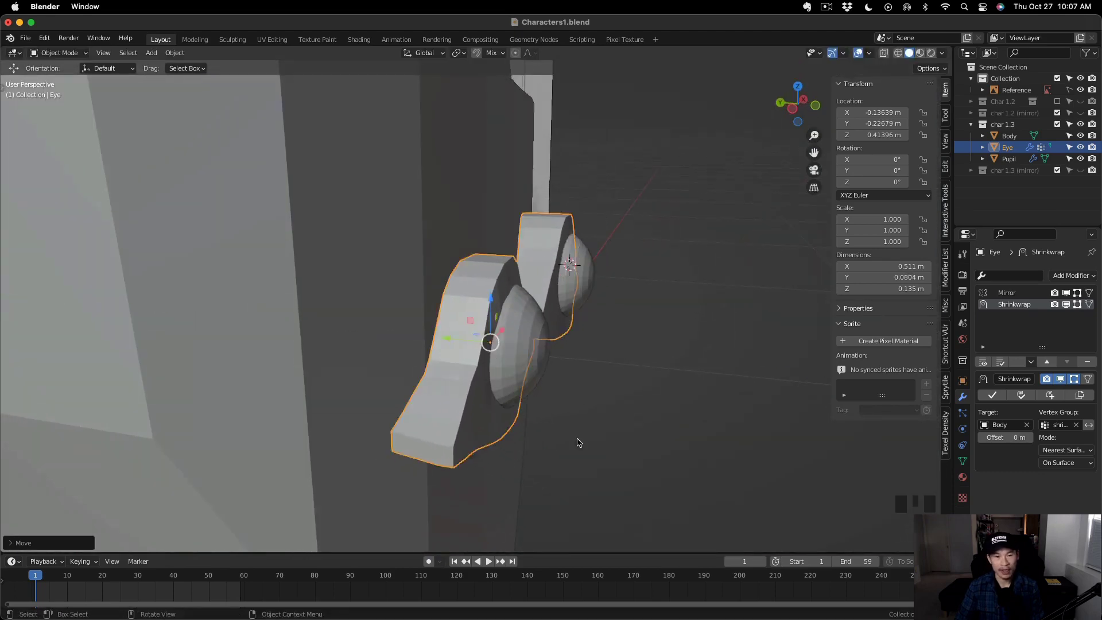
{"action": "mouse_move", "coordinate": [578, 442]}
{"action": "middle_mouse_down"}
{"action": "mouse_move", "coordinate": [561, 448]}
{"action": "mouse_move", "coordinate": [580, 445]}
{"action": "middle_mouse_up"}
{"action": "left_click_drag", "start_coordinate": [419, 348], "coordinate": [381, 340]}
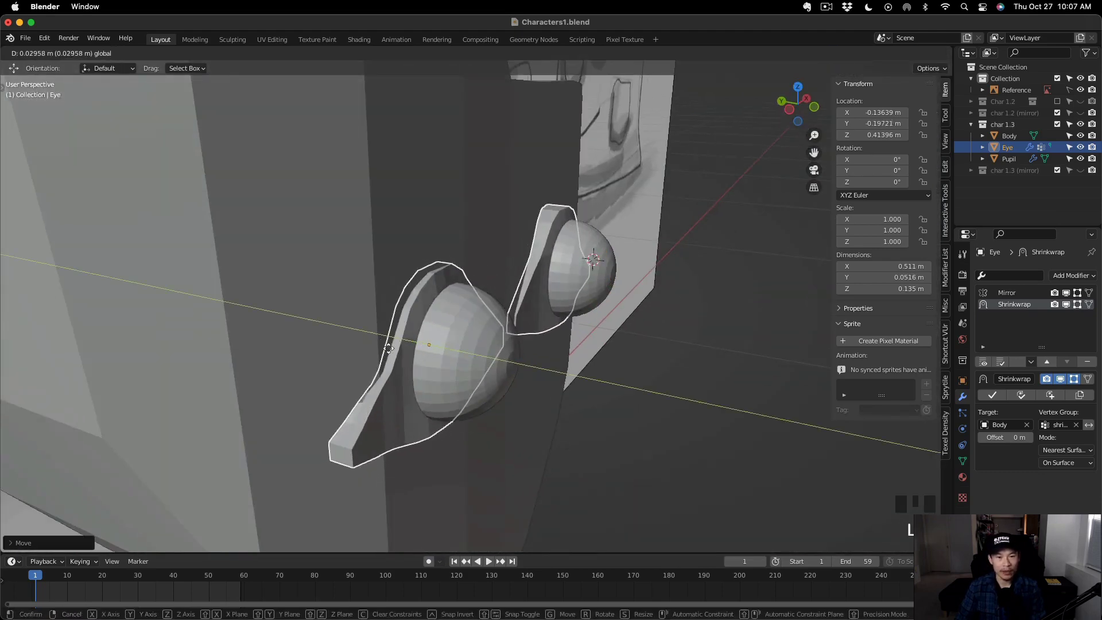
{"action": "left_click", "coordinate": [392, 349]}
Move the pupil about 0.016 m along Y into the eye and lower it by about 0.002 m.
{"action": "middle_click_drag", "start_coordinate": [600, 399], "coordinate": [522, 379]}
{"action": "left_click", "coordinate": [482, 384]}
{"action": "left_click_drag", "start_coordinate": [412, 384], "coordinate": [386, 388]}
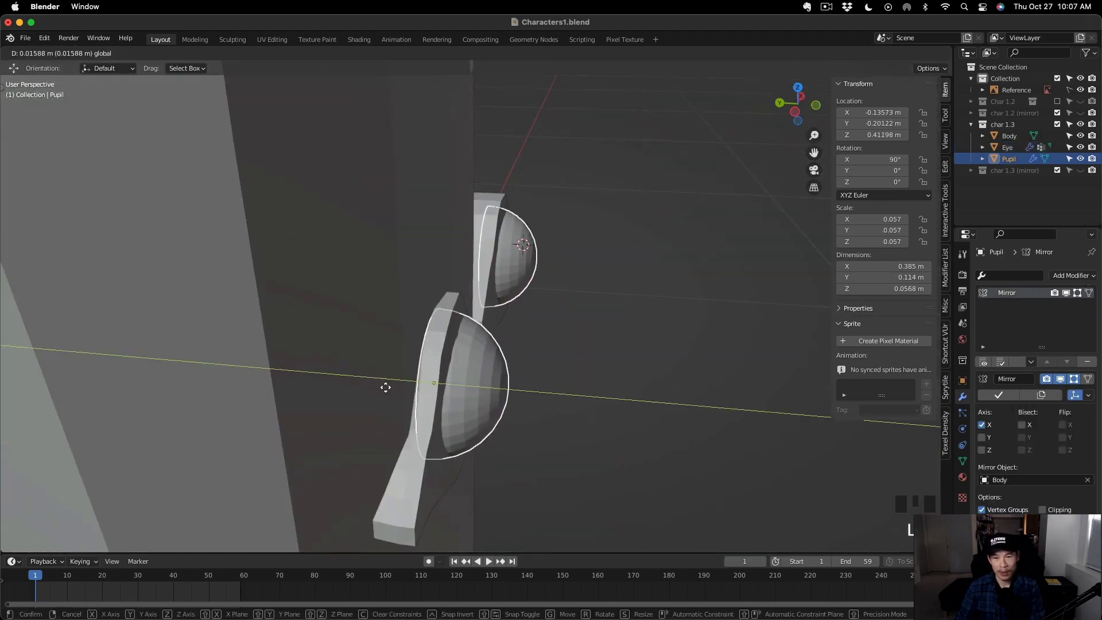
{"action": "middle_click_drag", "start_coordinate": [448, 395], "coordinate": [534, 401]}
{"action": "left_click_drag", "start_coordinate": [361, 270], "coordinate": [362, 272]}
Deselect the pupil and check how the eyes sit on the whole character from the front.
{"action": "middle_click_drag", "start_coordinate": [454, 334], "coordinate": [505, 344]}
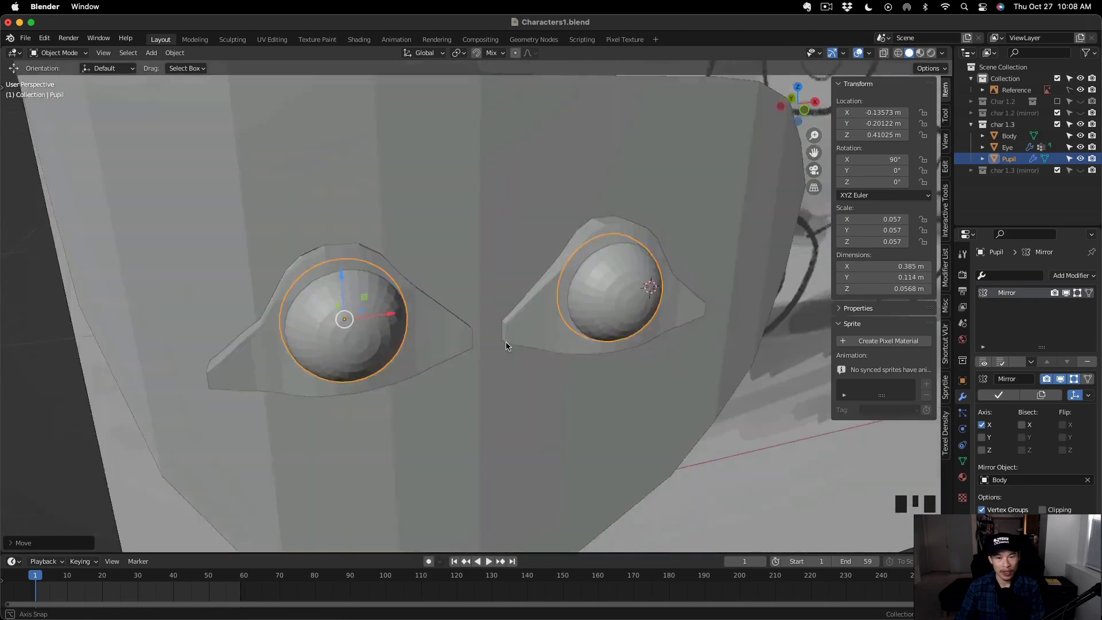
{"action": "scroll", "coordinate": [504, 344], "scroll_direction": "down", "scroll_amount": 7}
{"action": "key", "text": "Tab"}
{"action": "key", "text": "Tab"}
{"action": "left_click", "coordinate": [598, 396]}
{"action": "middle_click_drag", "start_coordinate": [598, 396], "coordinate": [526, 408]}
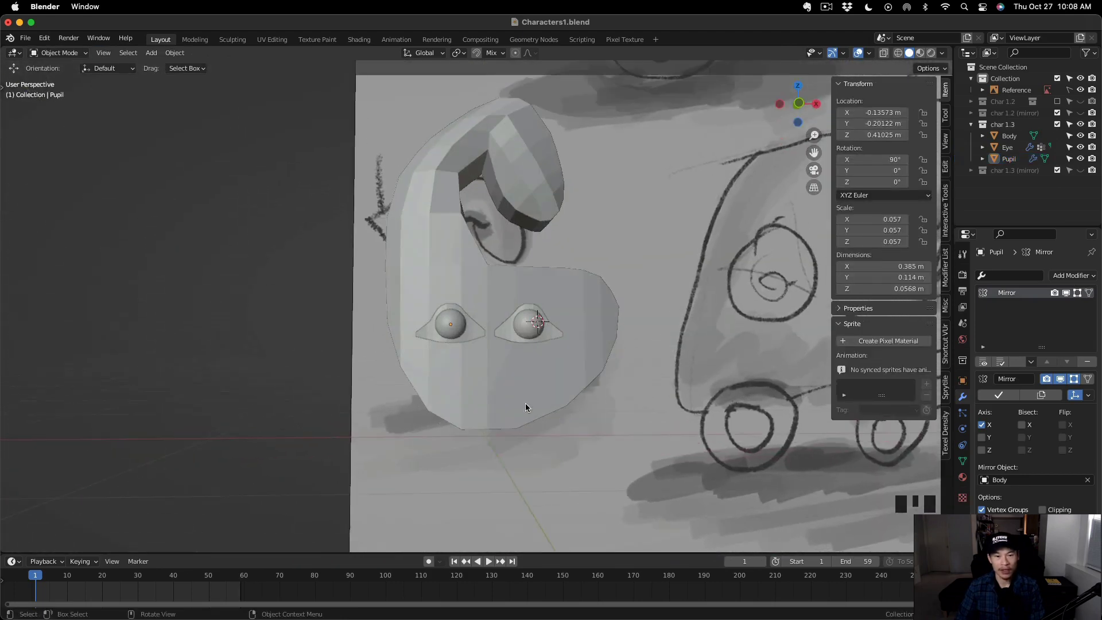
Delete the hidden char 1.3 (mirror) collection while keeping the objects it contains.
{"action": "left_click", "coordinate": [1015, 160]}
{"action": "left_click", "coordinate": [1010, 148]}
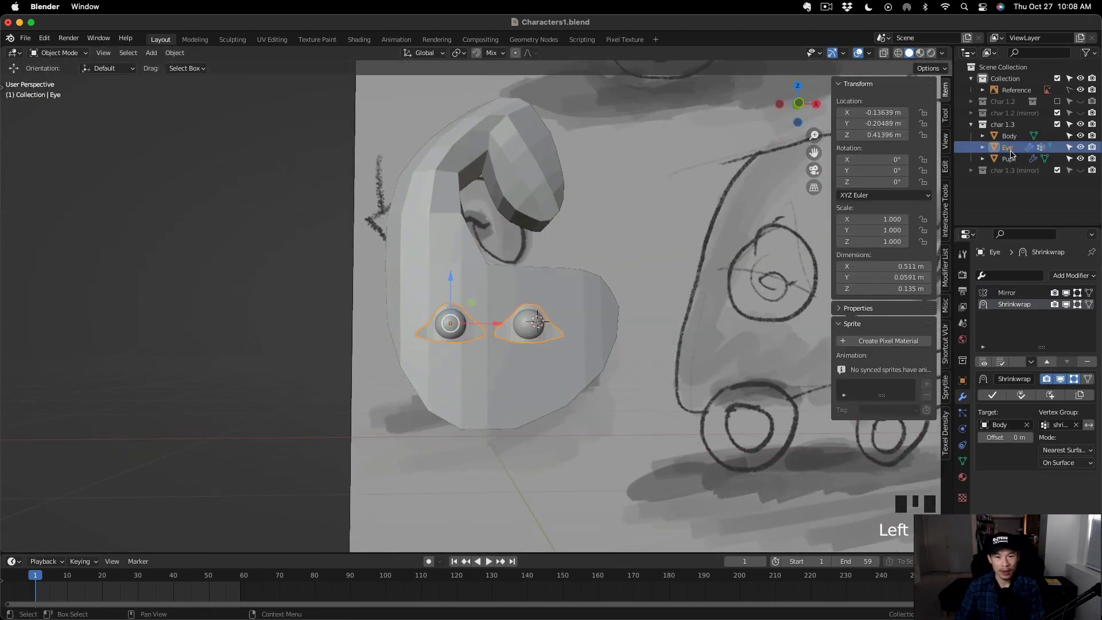
{"action": "left_click", "coordinate": [1025, 171]}
{"action": "right_click", "coordinate": [1024, 172]}
{"action": "left_click", "coordinate": [975, 222]}
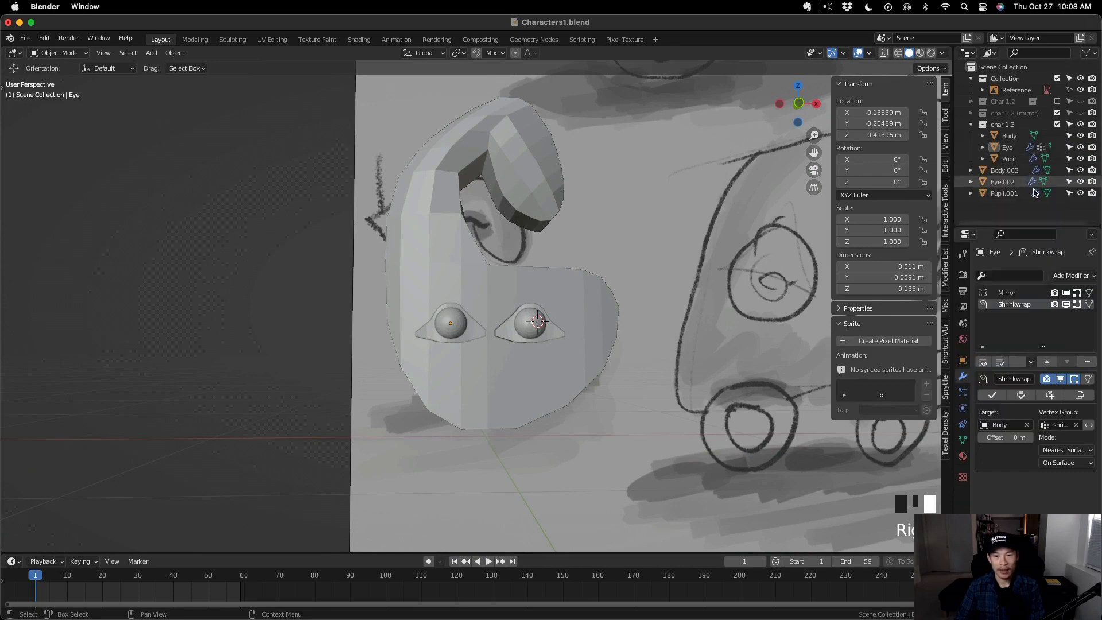
Delete the leftover Body.003, Eye.002 and Pupil.001 objects from the scene.
{"action": "left_click", "coordinate": [1021, 171]}
{"action": "left_click", "coordinate": [1019, 182], "text": "shift"}
{"action": "left_click", "coordinate": [1013, 194], "text": "shift"}
{"action": "right_click", "coordinate": [1013, 194]}
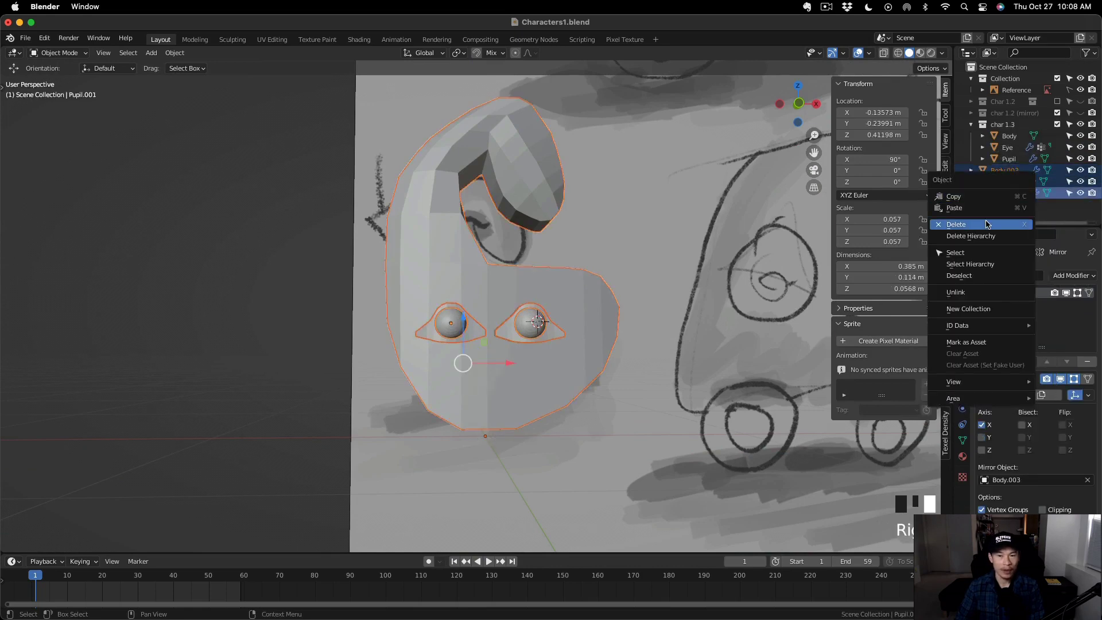
{"action": "left_click", "coordinate": [986, 223]}
Duplicate the char 1.3 collection, rename the copy "char 1.3 (mirror)" and hide it.
{"action": "right_click", "coordinate": [1015, 128]}
{"action": "left_click", "coordinate": [947, 73]}
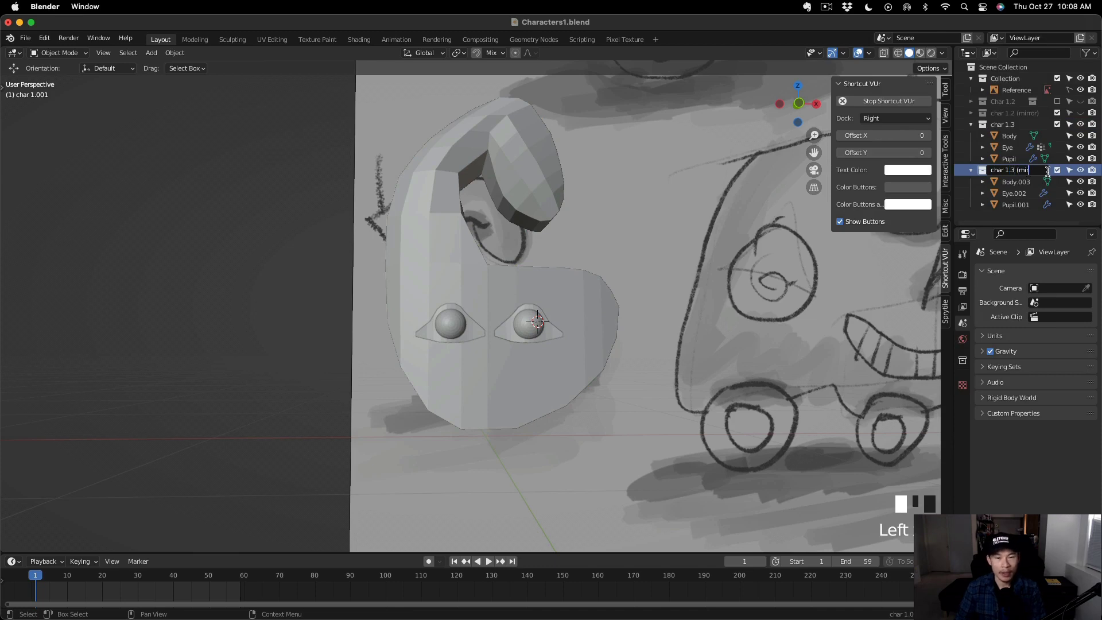
{"action": "left_click", "coordinate": [1079, 171]}
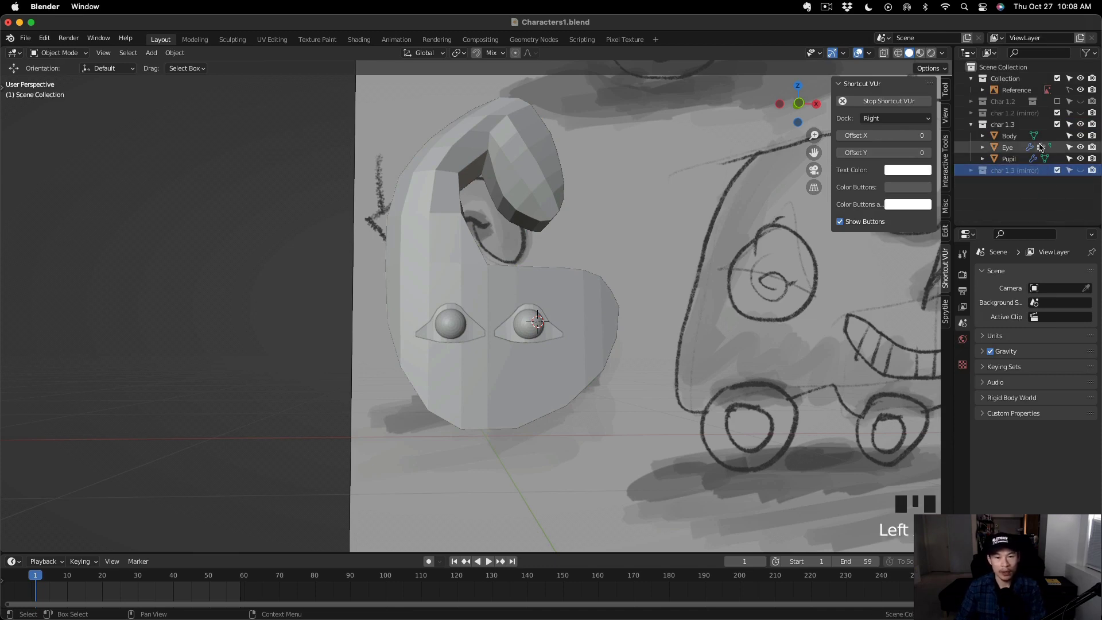
Unwrap the entire Body mesh in the UV Editing workspace.
{"action": "left_click", "coordinate": [1021, 137]}
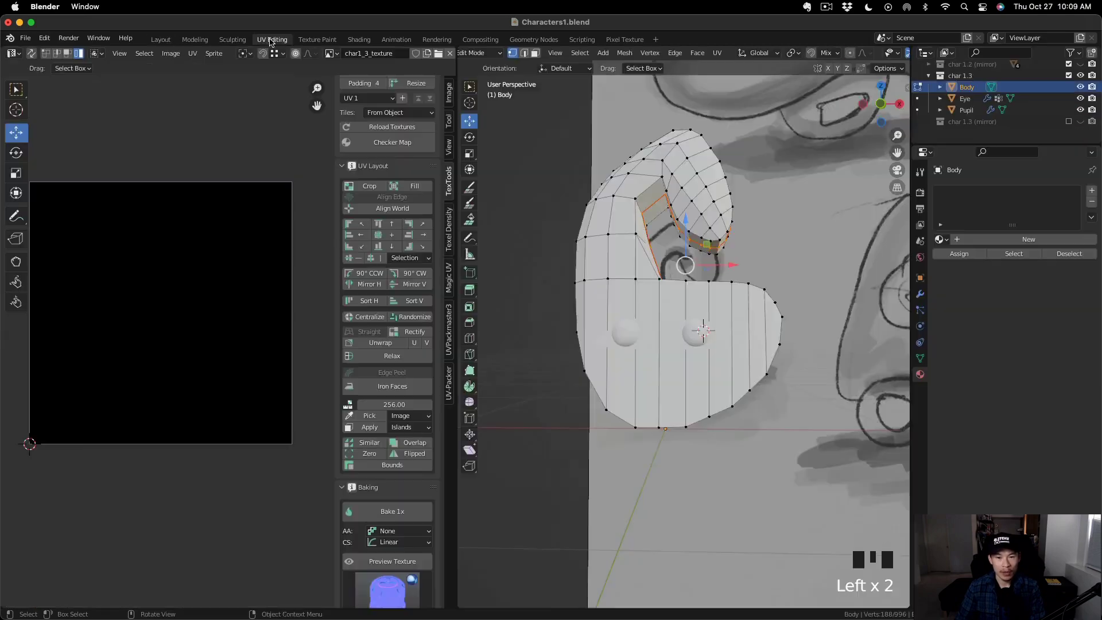
{"action": "key", "text": "a"}
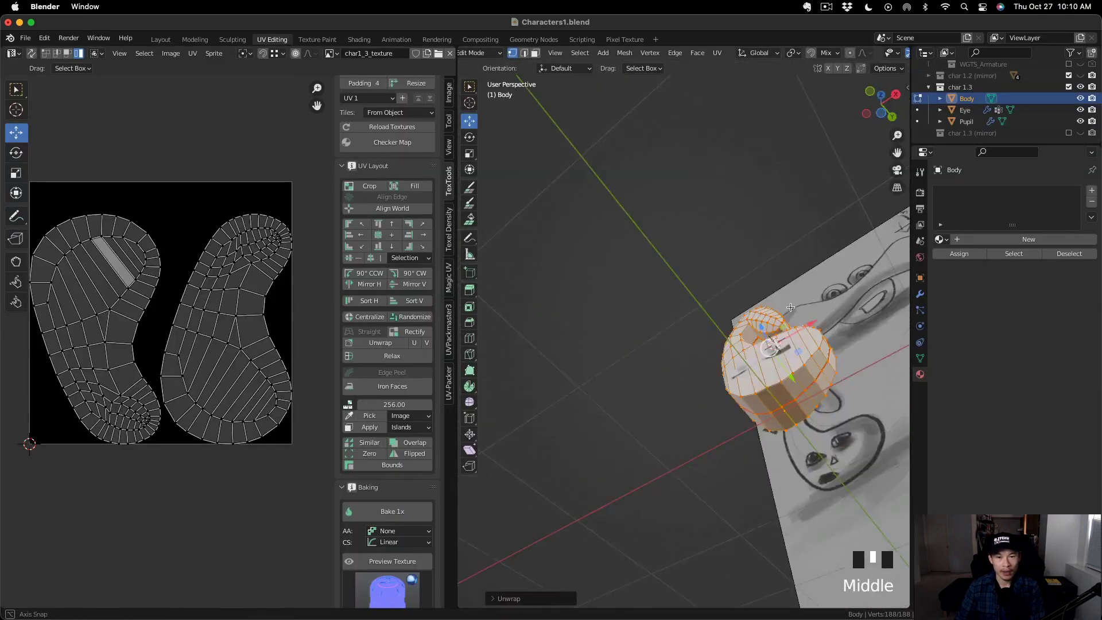
{"action": "middle_click_drag", "start_coordinate": [790, 308], "coordinate": [765, 443]}
{"action": "middle_click_drag", "start_coordinate": [765, 436], "coordinate": [708, 414], "text": "shift"}
{"action": "middle_click_drag", "start_coordinate": [729, 324], "coordinate": [715, 302]}
Sync the UV and mesh selections and pick faces on both body islands to identify front and back.
{"action": "left_click", "coordinate": [248, 292]}
{"action": "left_click", "coordinate": [46, 53]}
{"action": "left_click", "coordinate": [32, 53]}
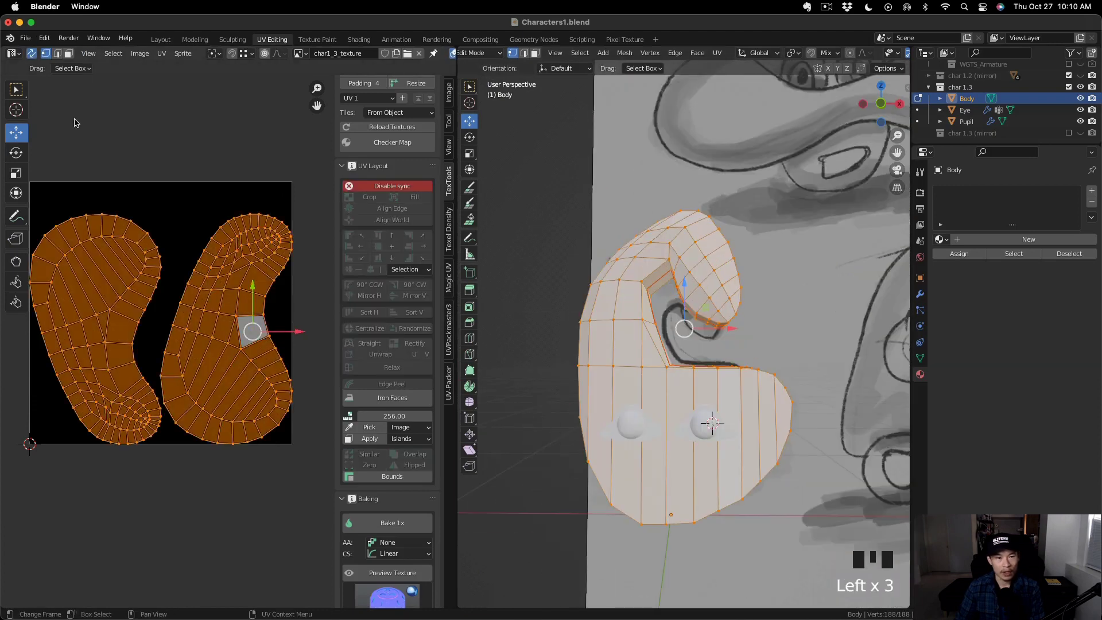
{"action": "double_click", "coordinate": [251, 336]}
{"action": "left_click", "coordinate": [242, 397]}
{"action": "left_click", "coordinate": [263, 403]}
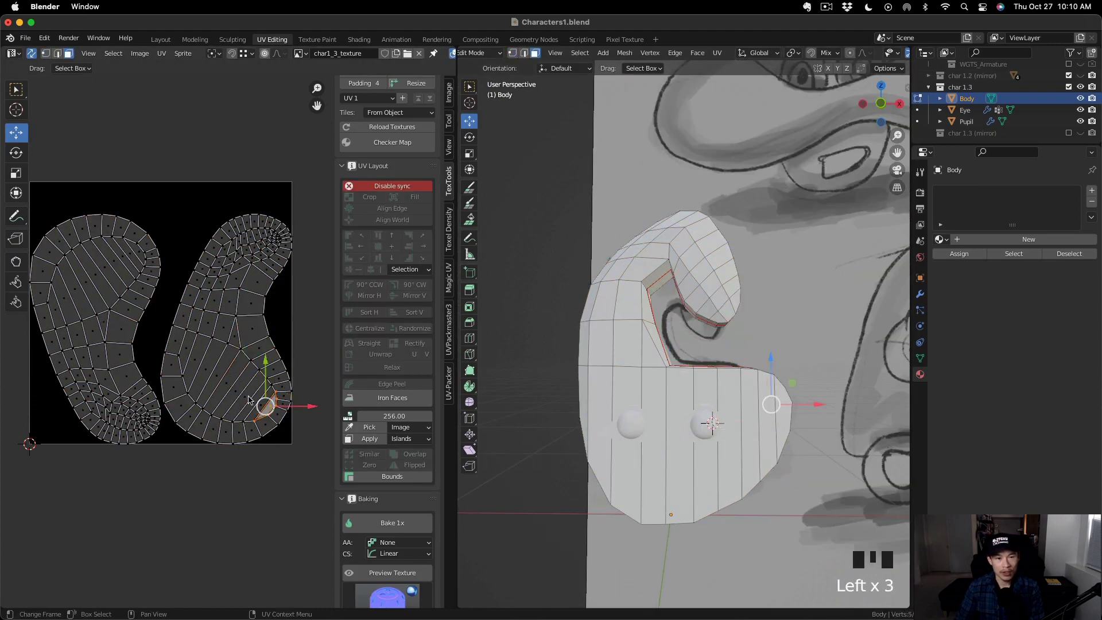
{"action": "left_click", "coordinate": [126, 366]}
{"action": "left_click", "coordinate": [108, 317]}
{"action": "left_click", "coordinate": [112, 272]}
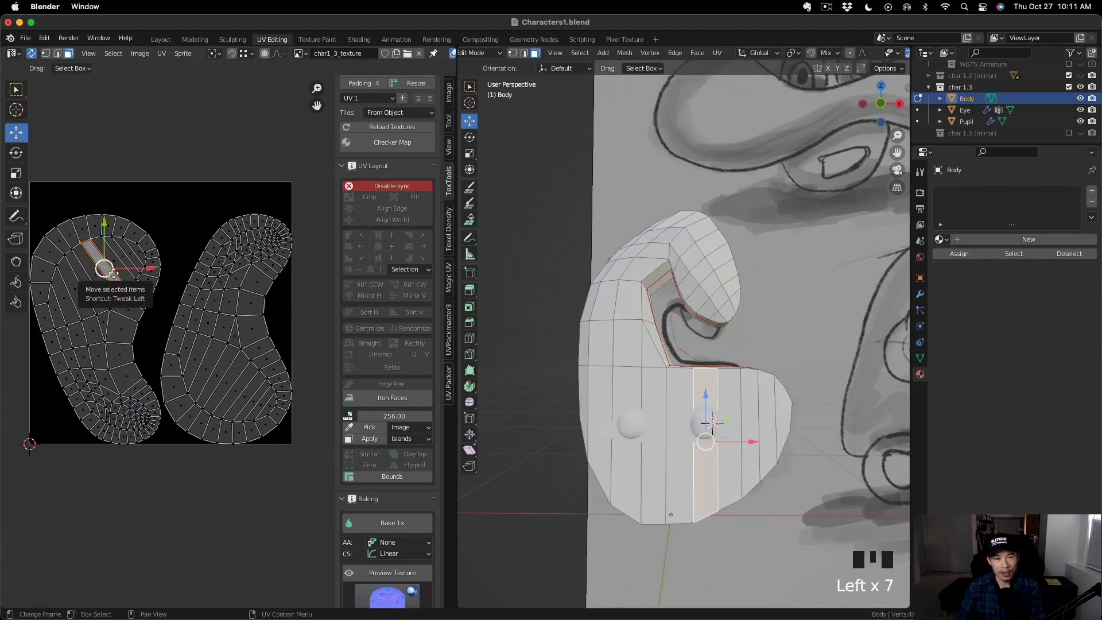
Select the body's whole front island and rotate it until the curled tip points upward.
{"action": "left_click", "coordinate": [139, 229]}
{"action": "key", "text": "e"}
{"action": "key", "text": "r"}
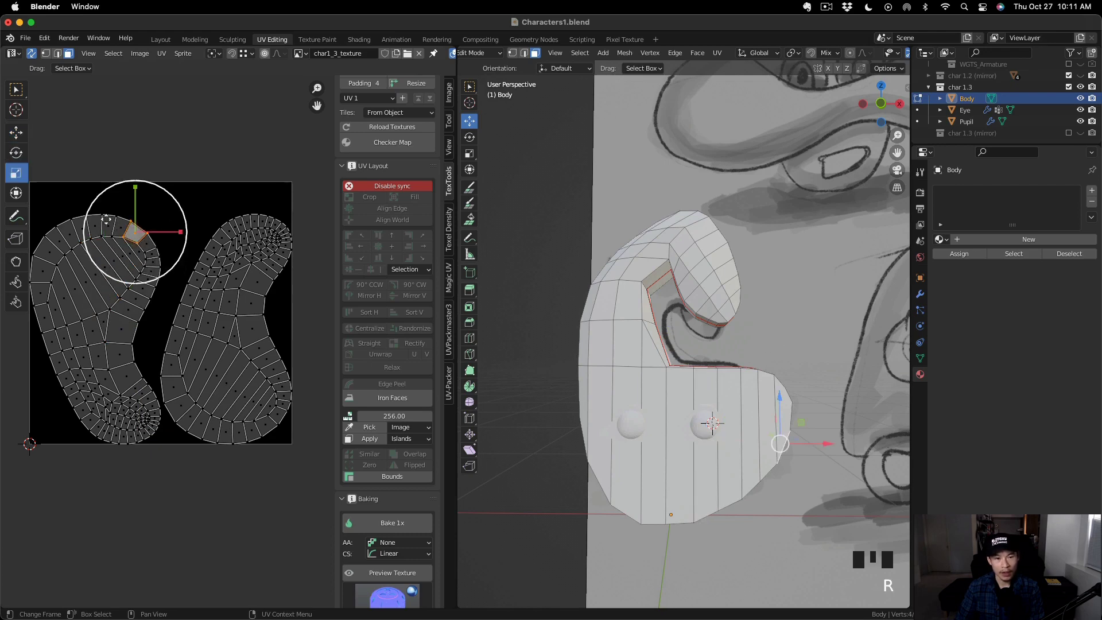
{"action": "key", "text": "e"}
{"action": "left_click", "coordinate": [46, 185]}
{"action": "scroll", "coordinate": [46, 185], "scroll_direction": "left", "scroll_amount": 1}
{"action": "left_click_drag", "start_coordinate": [39, 185], "coordinate": [170, 517]}
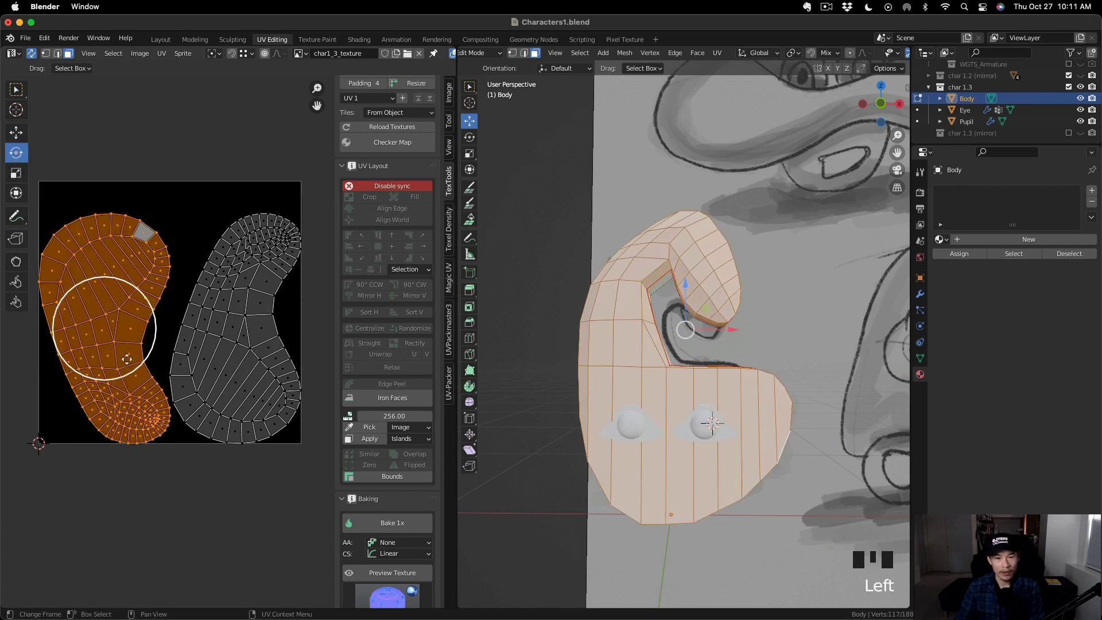
{"action": "left_click", "coordinate": [145, 297]}
{"action": "key", "text": "super+z"}
{"action": "left_click_drag", "start_coordinate": [121, 279], "coordinate": [39, 426]}
Pick individual faces on the rotated front island to compare its orientation with the body model.
{"action": "left_click", "coordinate": [119, 402]}
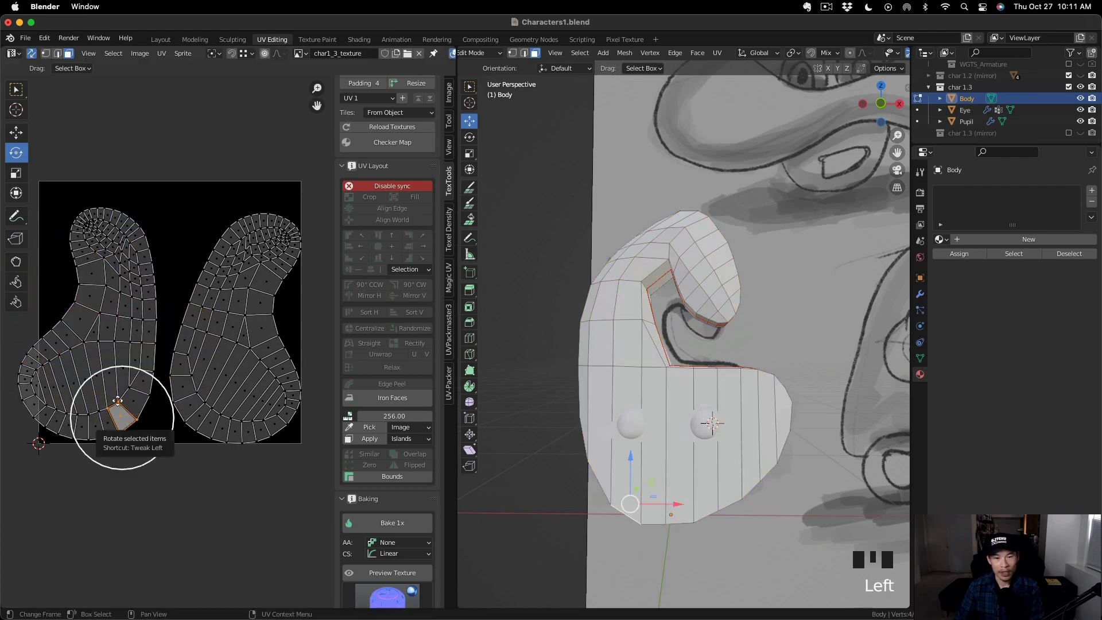
{"action": "left_click", "coordinate": [92, 370]}
{"action": "left_click", "coordinate": [76, 394]}
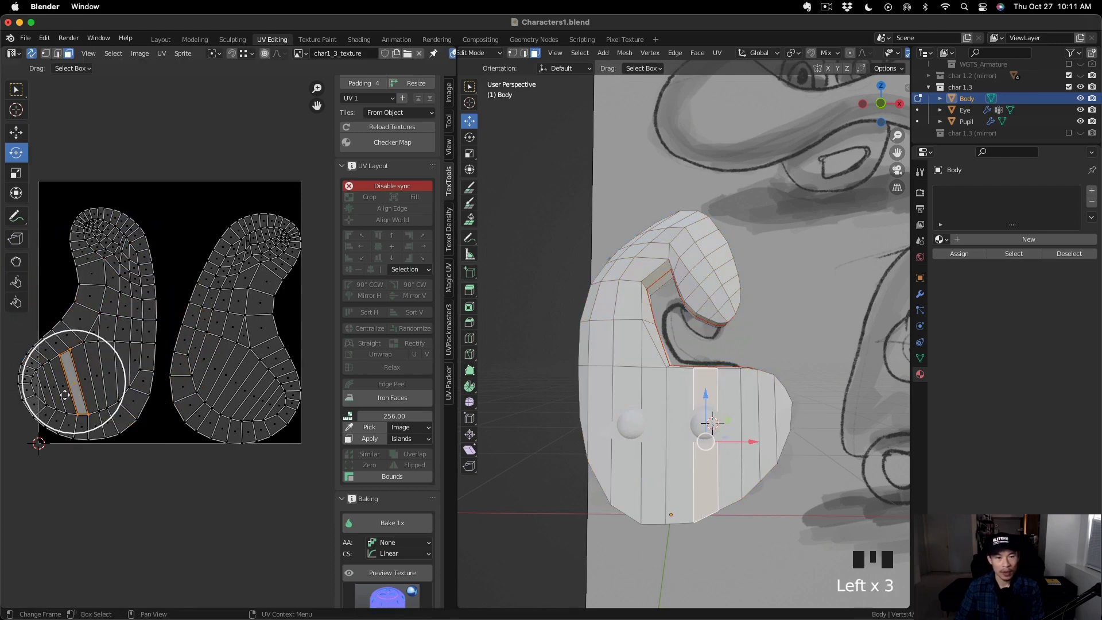
{"action": "left_click", "coordinate": [49, 382]}
{"action": "left_click", "coordinate": [58, 396]}
{"action": "left_click", "coordinate": [43, 396]}
{"action": "left_click", "coordinate": [116, 331]}
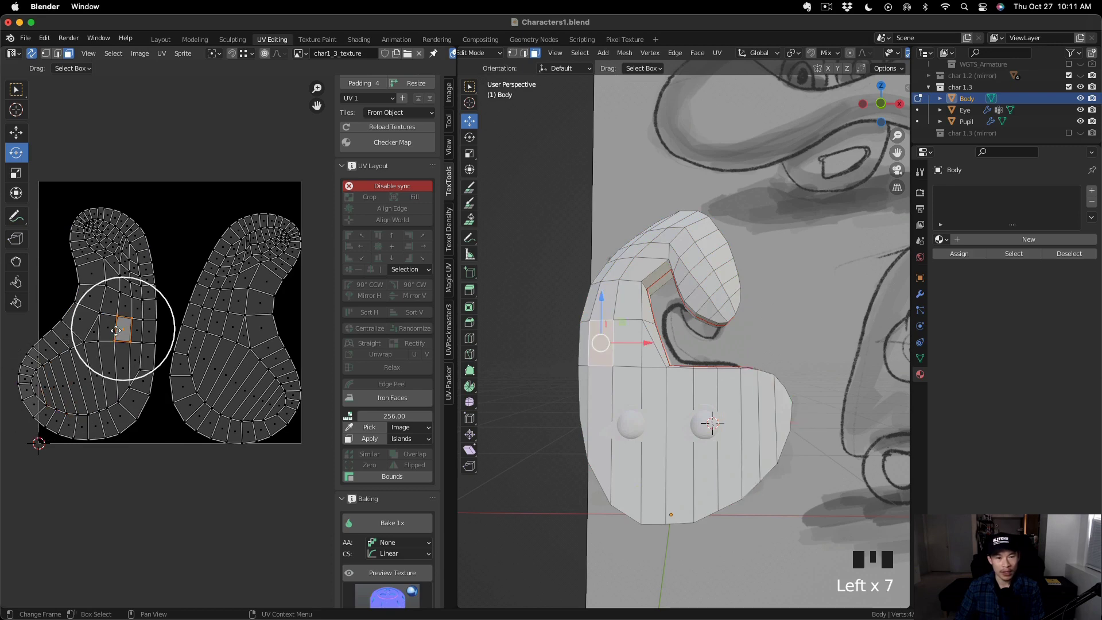
{"action": "left_click", "coordinate": [100, 327]}
Turn off UV sync selection and mirror the body's front island horizontally.
{"action": "left_click", "coordinate": [32, 53]}
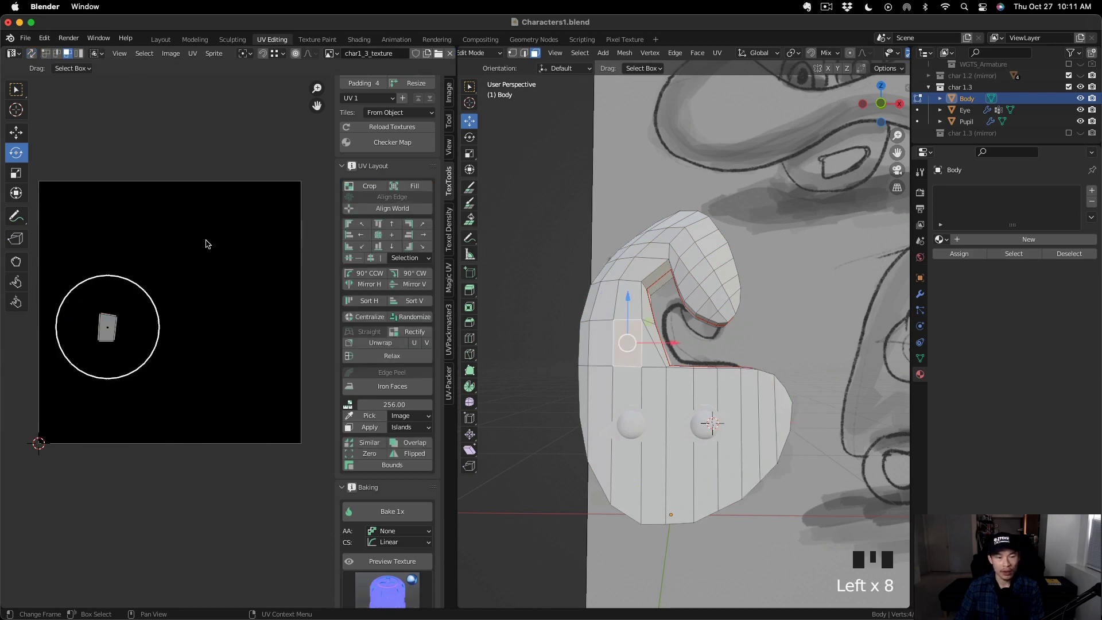
{"action": "key", "text": "a"}
{"action": "left_click", "coordinate": [136, 235]}
{"action": "double_click", "coordinate": [136, 234]}
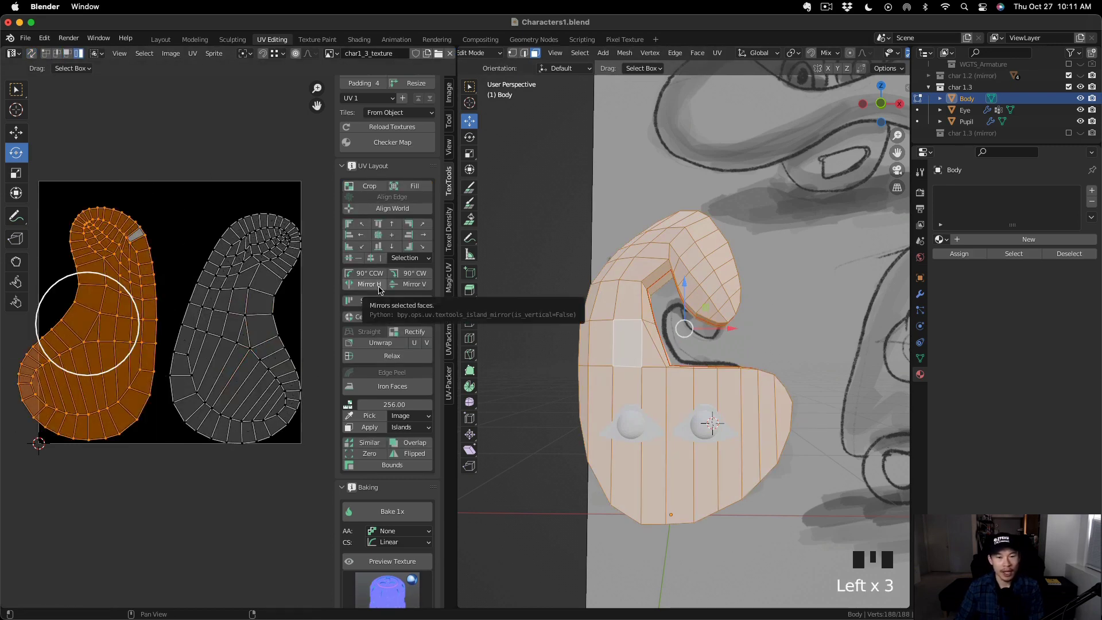
{"action": "left_click", "coordinate": [378, 285]}
Straighten the back and front body islands along a central lengthwise edge on each.
{"action": "scroll", "coordinate": [278, 361], "scroll_direction": "down", "scroll_amount": 2}
{"action": "scroll", "coordinate": [246, 368], "scroll_direction": "up", "scroll_amount": 1}
{"action": "left_click", "coordinate": [264, 339]}
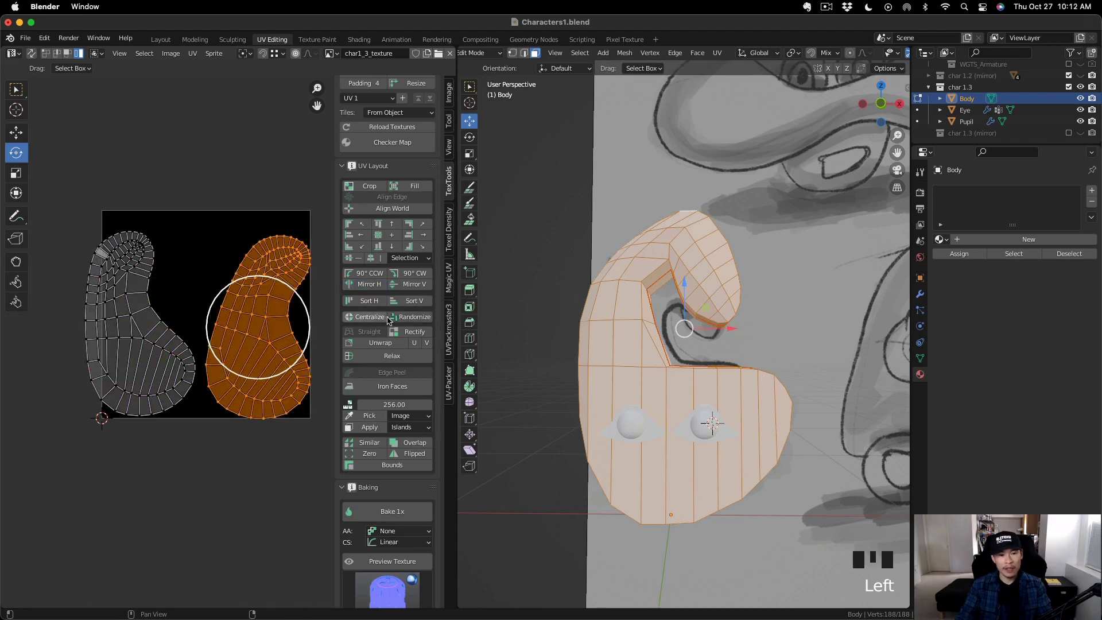
{"action": "key", "text": "2"}
{"action": "left_click", "coordinate": [256, 304]}
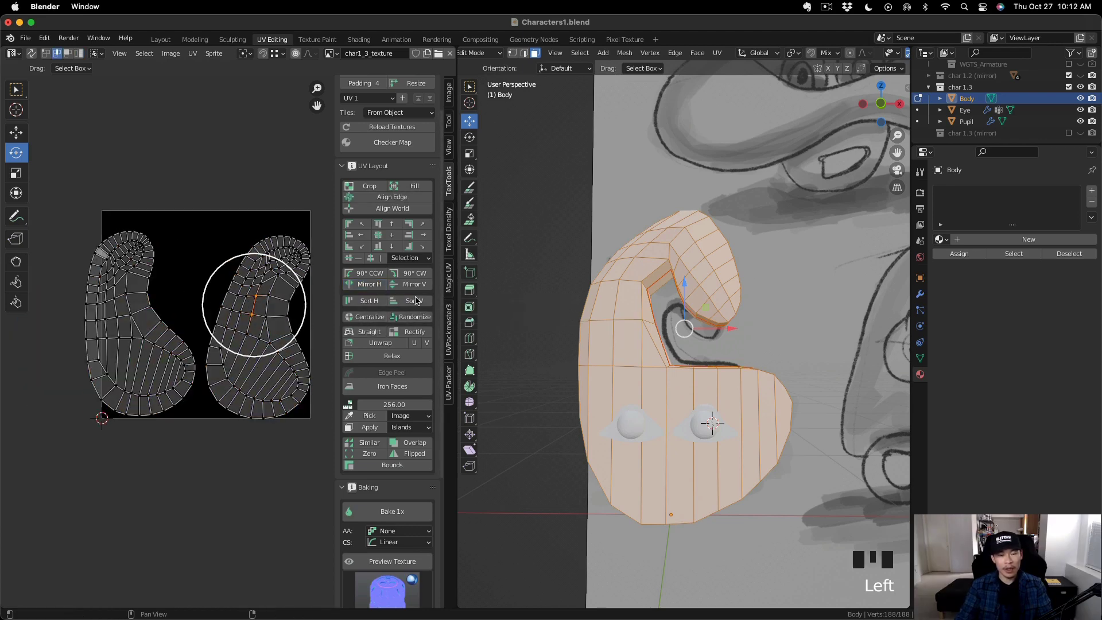
{"action": "left_click", "coordinate": [379, 332]}
{"action": "left_click", "coordinate": [114, 309]}
{"action": "left_click", "coordinate": [383, 332]}
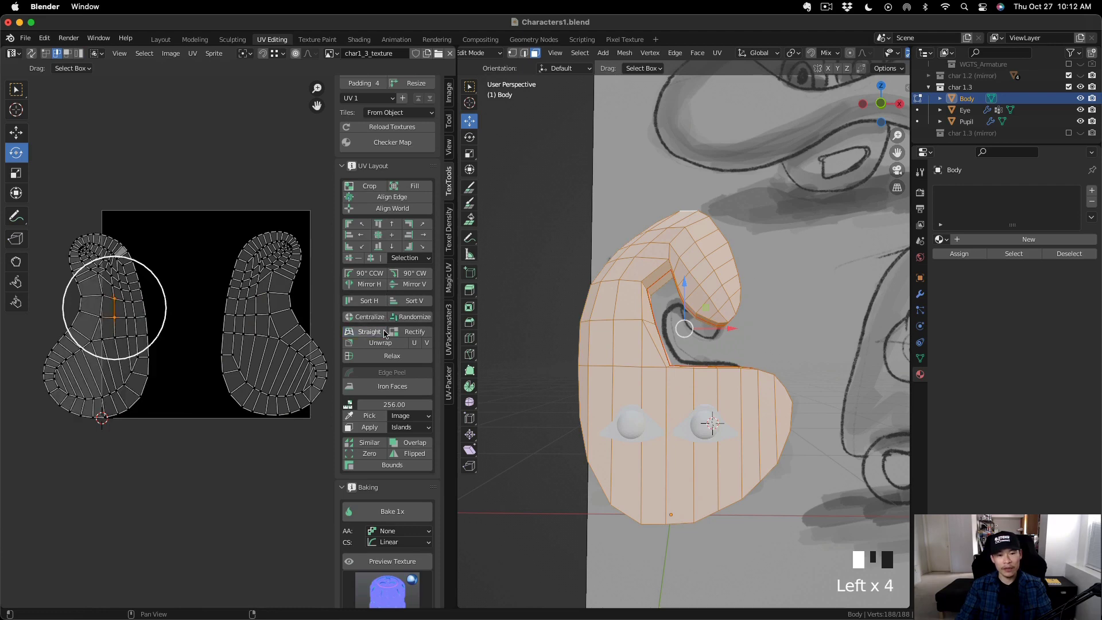
Mirror the whole straightened front island horizontally to match the body's orientation.
{"action": "left_click", "coordinate": [374, 287]}
{"action": "key", "text": "super+z"}
{"action": "left_click_drag", "start_coordinate": [42, 210], "coordinate": [162, 460]}
{"action": "left_click", "coordinate": [374, 286]}
Scale down the body's front island and move it inside the lower part of the UV tile.
{"action": "left_click", "coordinate": [143, 366]}
{"action": "left_click", "coordinate": [16, 132]}
{"action": "scroll", "coordinate": [125, 264], "scroll_direction": "down", "scroll_amount": 1}
{"action": "left_click", "coordinate": [162, 278]}
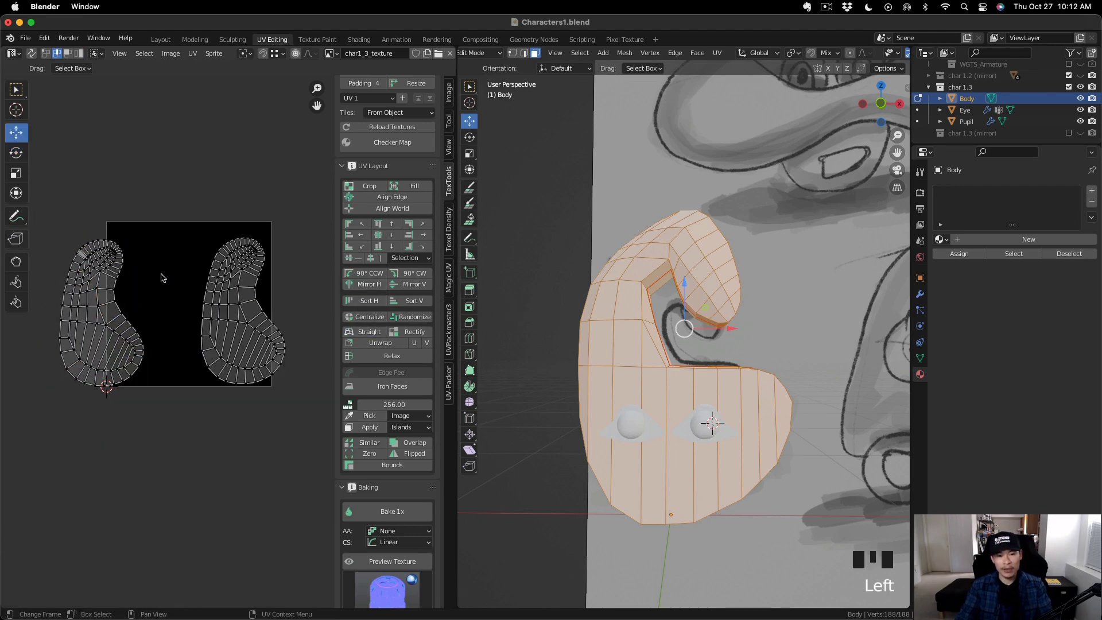
{"action": "left_click_drag", "start_coordinate": [56, 207], "coordinate": [199, 405]}
{"action": "left_click", "coordinate": [154, 317]}
{"action": "left_click_drag", "start_coordinate": [31, 256], "coordinate": [67, 305]}
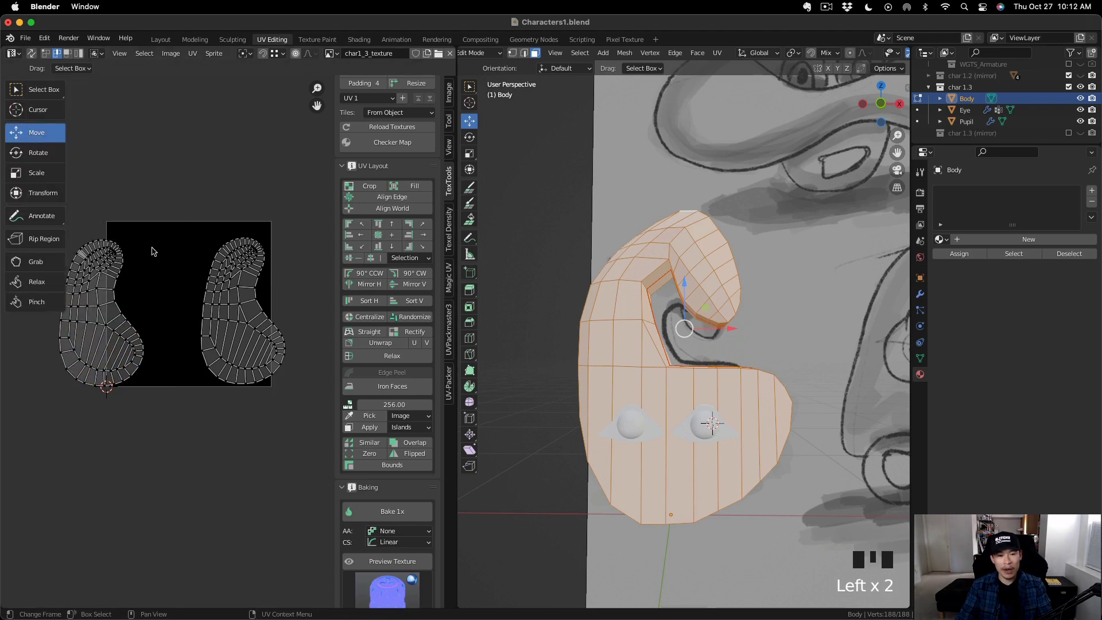
{"action": "scroll", "coordinate": [148, 243], "scroll_direction": "left", "scroll_amount": 1}
{"action": "left_click_drag", "start_coordinate": [80, 205], "coordinate": [139, 460]}
{"action": "scroll", "coordinate": [157, 319], "scroll_direction": "up", "scroll_amount": 1}
{"action": "left_click_drag", "start_coordinate": [157, 319], "coordinate": [219, 338]}
Select the body's entire back island and scale it down to about 0.262.
{"action": "scroll", "coordinate": [216, 361], "scroll_direction": "down", "scroll_amount": 2}
{"action": "left_click_drag", "start_coordinate": [125, 237], "coordinate": [287, 397]}
{"action": "scroll", "coordinate": [281, 392], "scroll_direction": "up", "scroll_amount": 1}
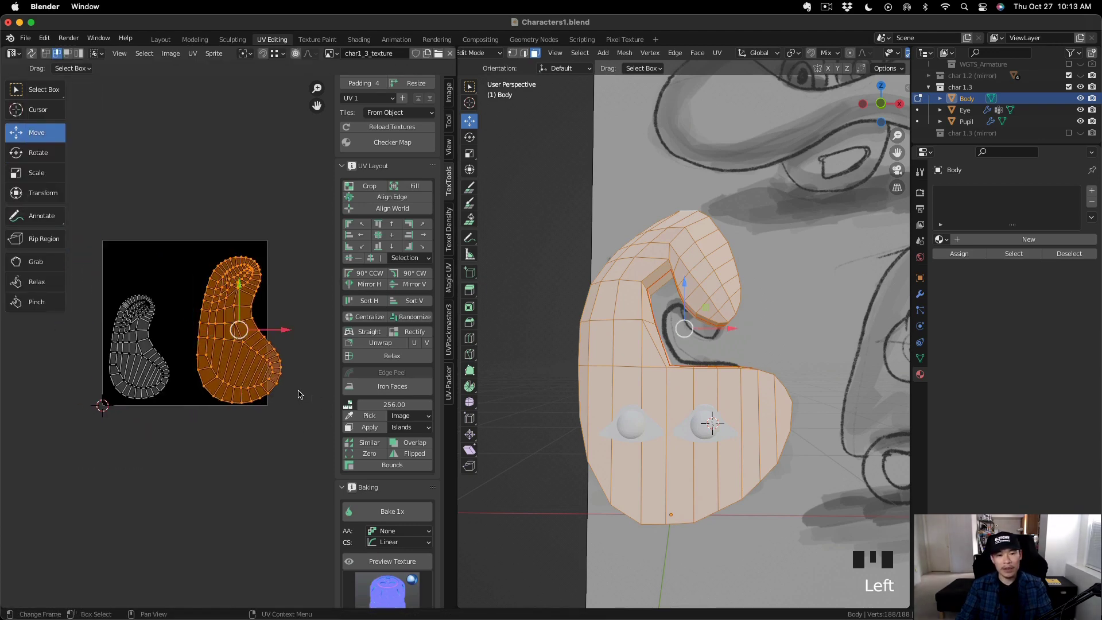
{"action": "key", "text": "shift+space"}
{"action": "key", "text": "s"}
{"action": "left_click_drag", "start_coordinate": [281, 328], "coordinate": [254, 335]}
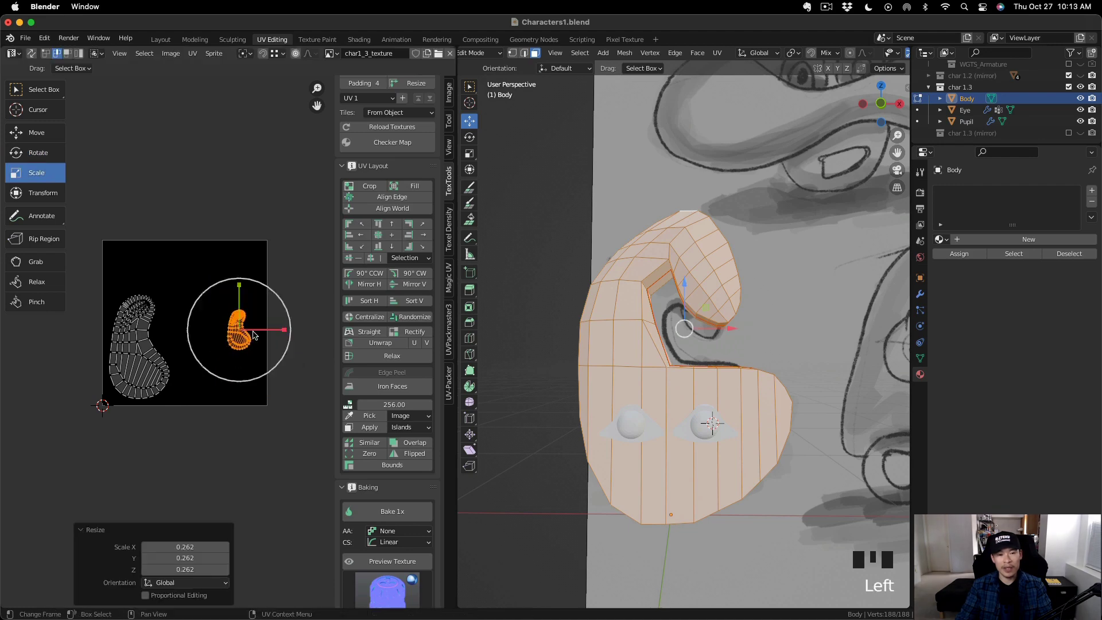
Move the small back island directly above the front island within the UV tile.
{"action": "key", "text": "w"}
{"action": "scroll", "coordinate": [290, 374], "scroll_direction": "up", "scroll_amount": 3}
{"action": "scroll", "coordinate": [310, 382], "scroll_direction": "left", "scroll_amount": 1}
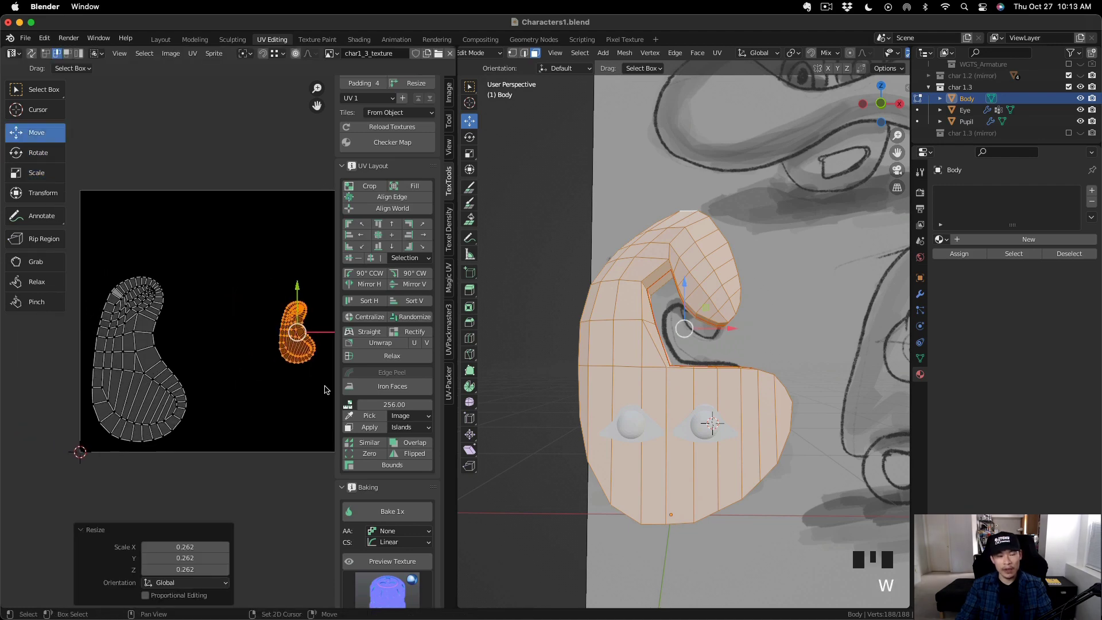
{"action": "left_click_drag", "start_coordinate": [301, 332], "coordinate": [116, 240]}
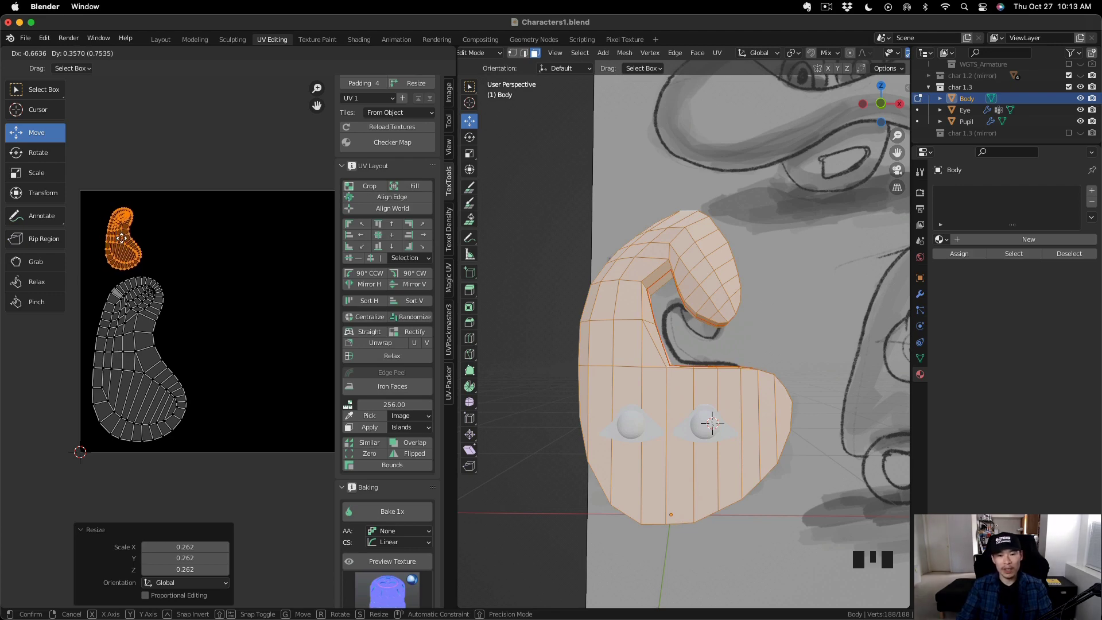
{"action": "left_click", "coordinate": [116, 239]}
{"action": "left_click", "coordinate": [254, 282]}
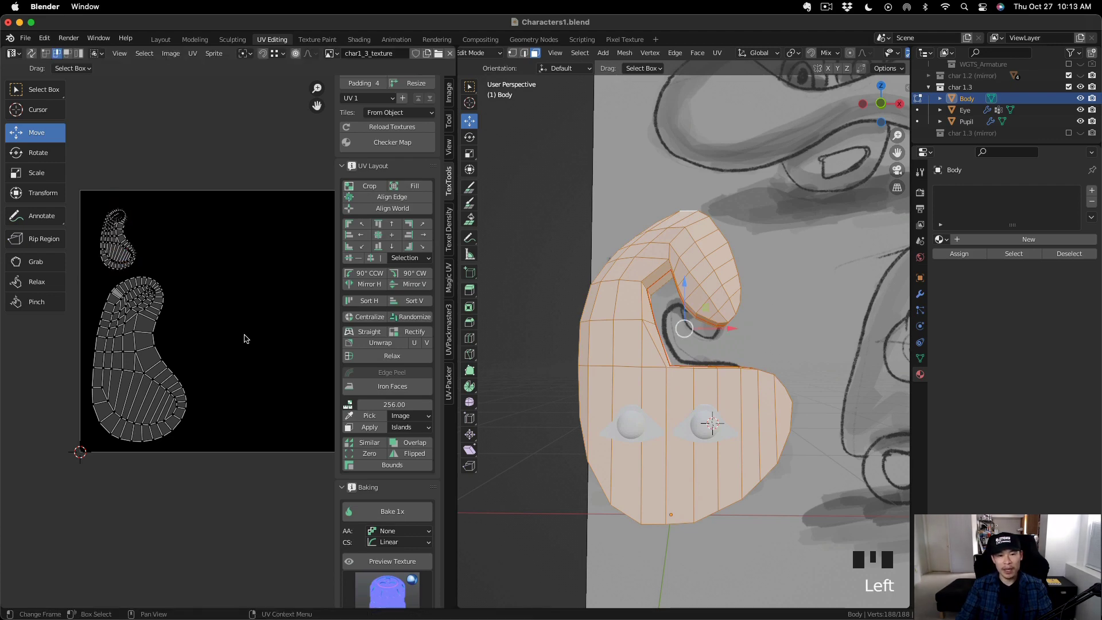
{"action": "scroll", "coordinate": [245, 337], "scroll_direction": "down", "scroll_amount": 2}
{"action": "middle_click_drag", "start_coordinate": [239, 342], "coordinate": [263, 319]}
{"action": "scroll", "coordinate": [203, 298], "scroll_direction": "up", "scroll_amount": 1}
{"action": "scroll", "coordinate": [202, 297], "scroll_direction": "up", "scroll_amount": 3}
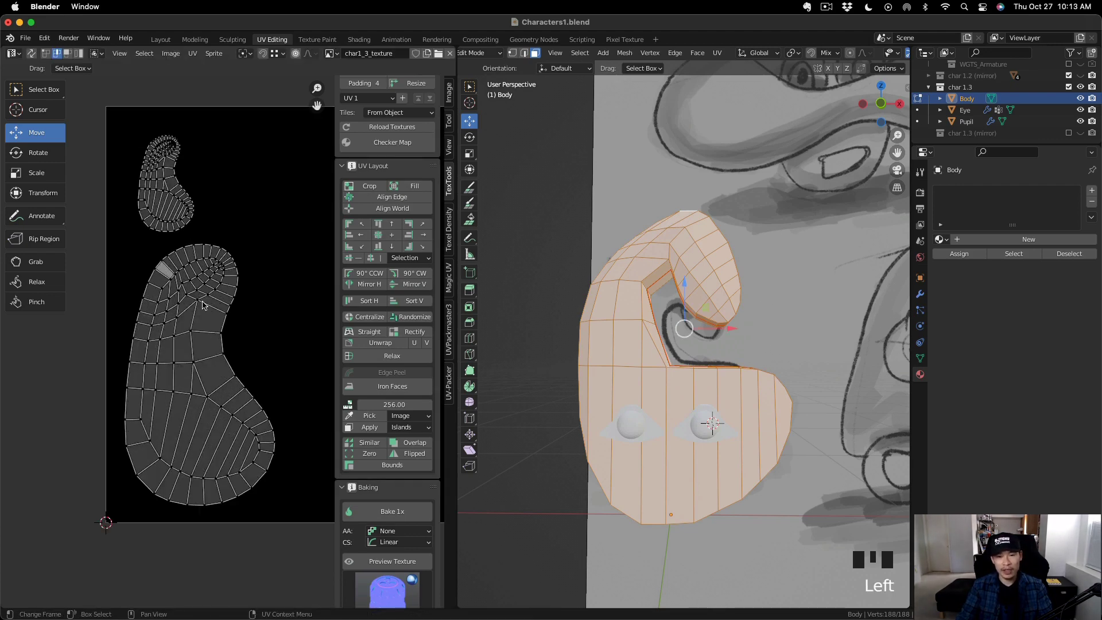
{"action": "left_click_drag", "start_coordinate": [132, 117], "coordinate": [194, 187]}
{"action": "left_click", "coordinate": [232, 301]}
{"action": "middle_click_drag", "start_coordinate": [283, 362], "coordinate": [241, 345], "text": "shift"}
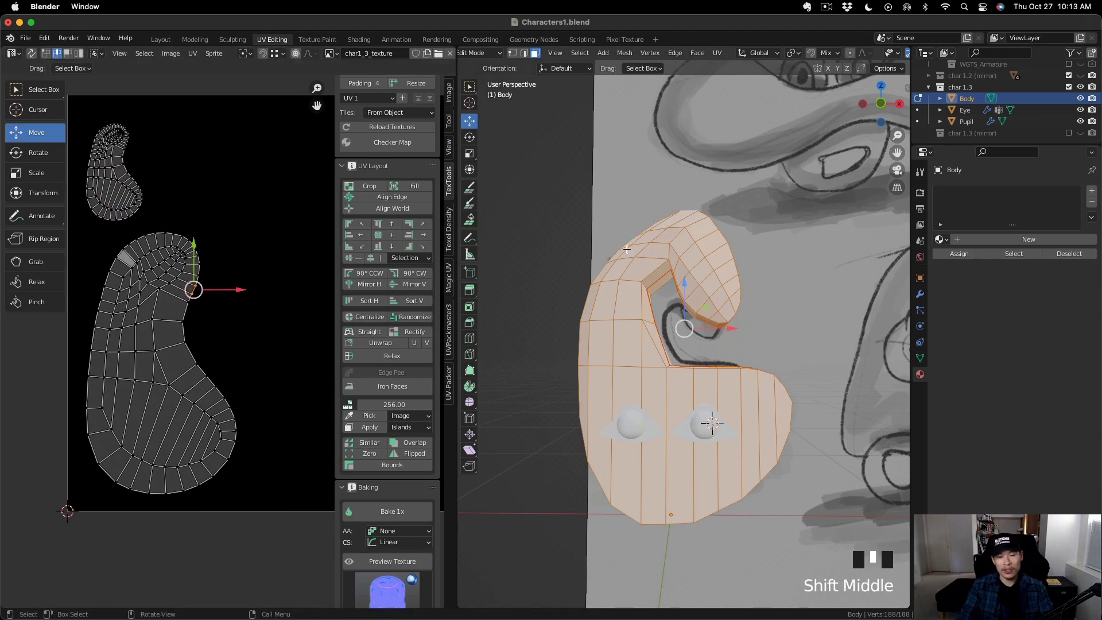
Open the Eye mesh for editing in the UV Editing workspace and isolate it in local view.
{"action": "left_click", "coordinate": [161, 39]}
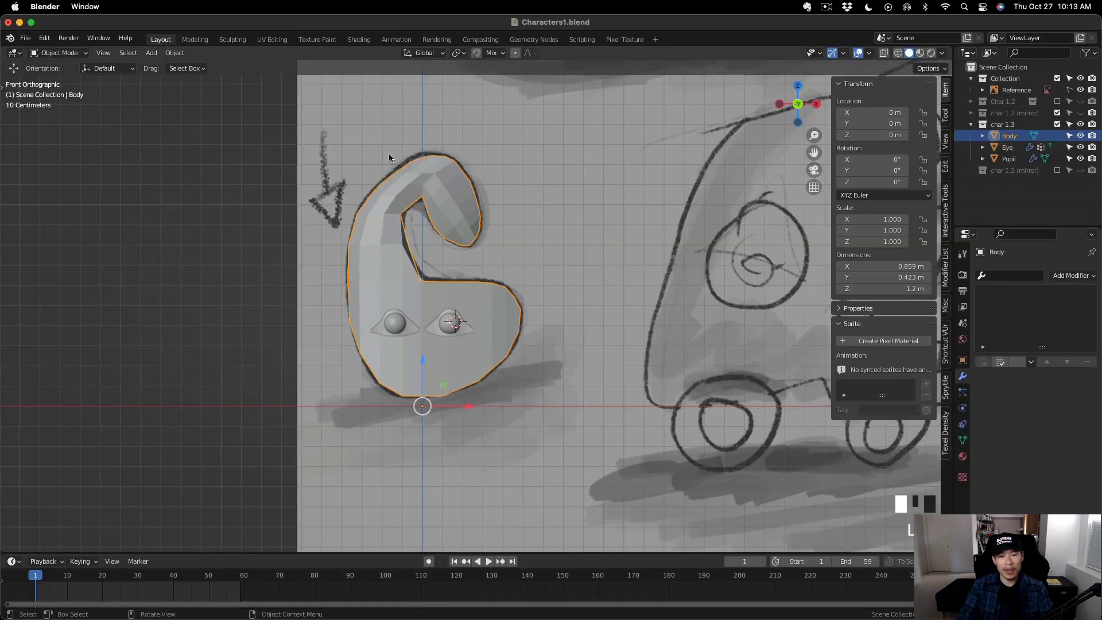
{"action": "left_click", "coordinate": [273, 39]}
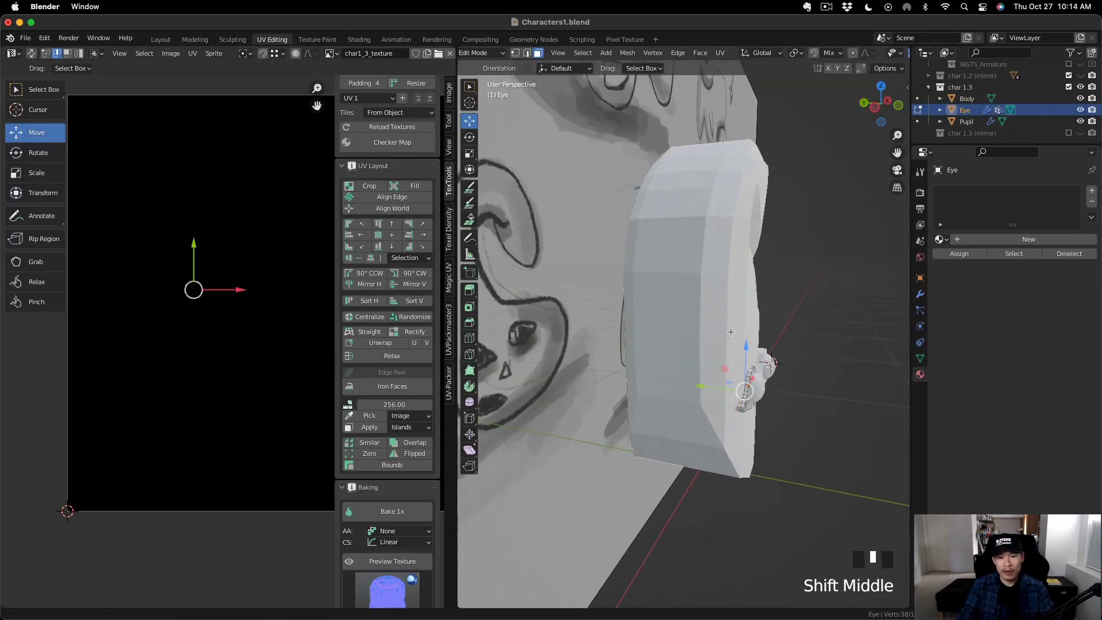
{"action": "middle_click_drag", "start_coordinate": [740, 396], "coordinate": [762, 447]}
{"action": "key", "text": "slash"}
{"action": "middle_click_drag", "start_coordinate": [710, 420], "coordinate": [502, 390]}
Select all of the Eye mesh and unwrap it.
{"action": "key", "text": "a"}
{"action": "scroll", "coordinate": [644, 418], "scroll_direction": "up", "scroll_amount": 1}
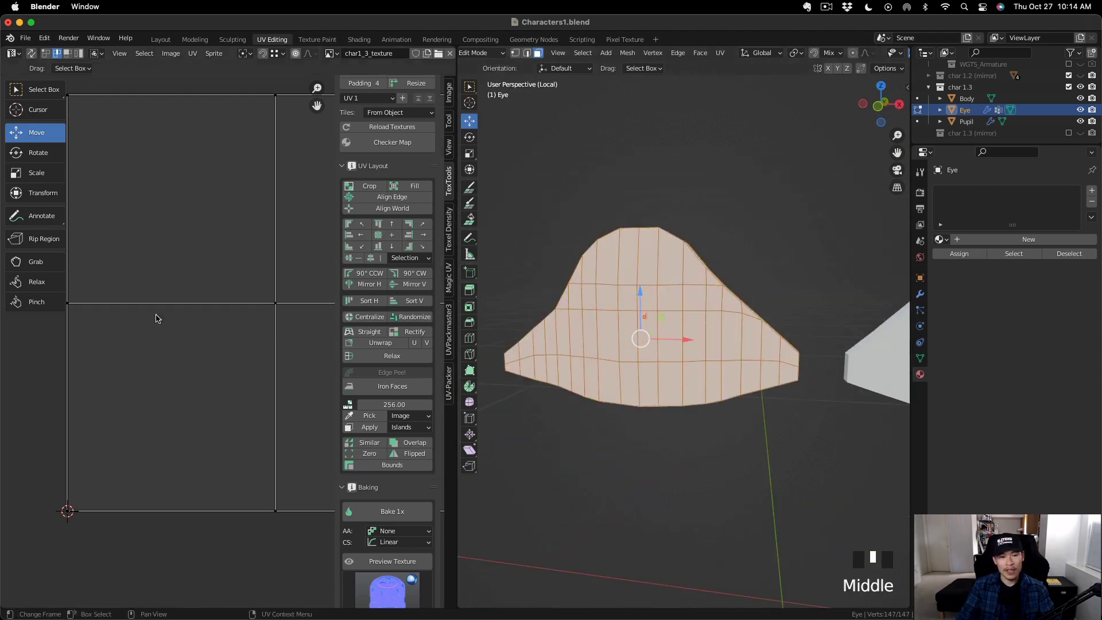
{"action": "scroll", "coordinate": [156, 316], "scroll_direction": "down", "scroll_amount": 5}
{"action": "scroll", "coordinate": [192, 316], "scroll_direction": "up", "scroll_amount": 1}
{"action": "middle_click_drag", "start_coordinate": [586, 386], "coordinate": [670, 427]}
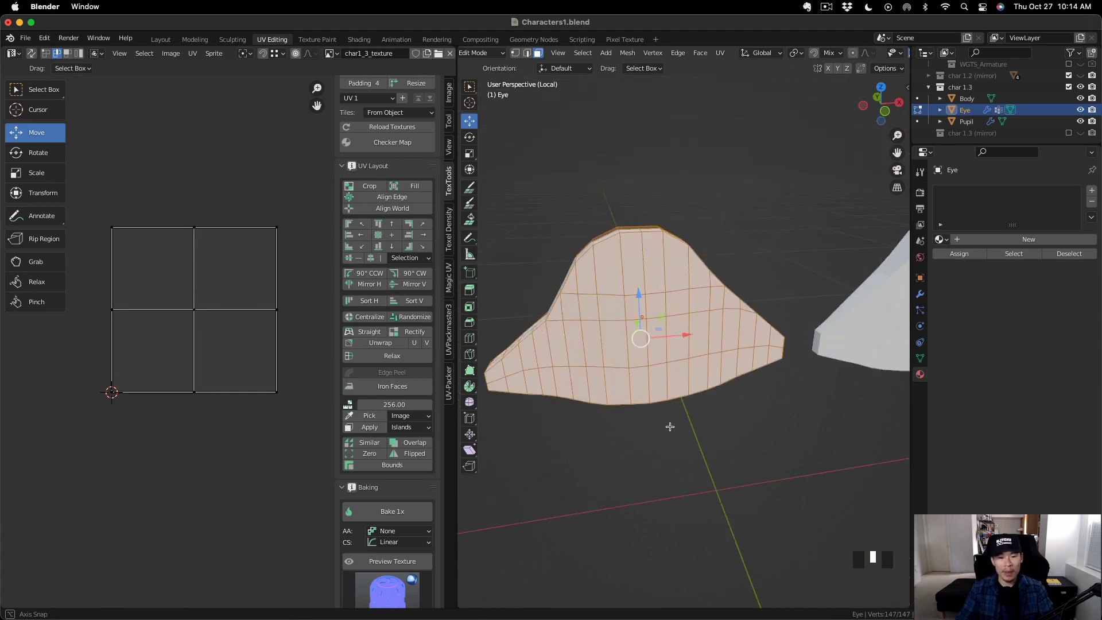
{"action": "key", "text": "u"}
{"action": "left_click", "coordinate": [650, 227]}
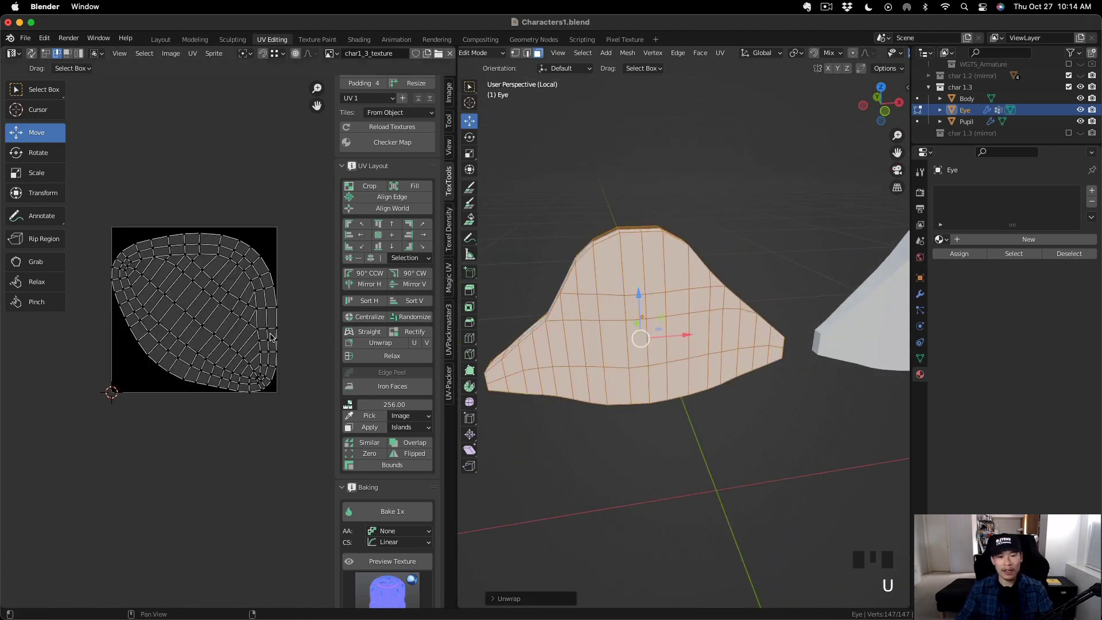
{"action": "scroll", "coordinate": [239, 349], "scroll_direction": "down", "scroll_amount": 3}
{"action": "scroll", "coordinate": [230, 345], "scroll_direction": "up", "scroll_amount": 2}
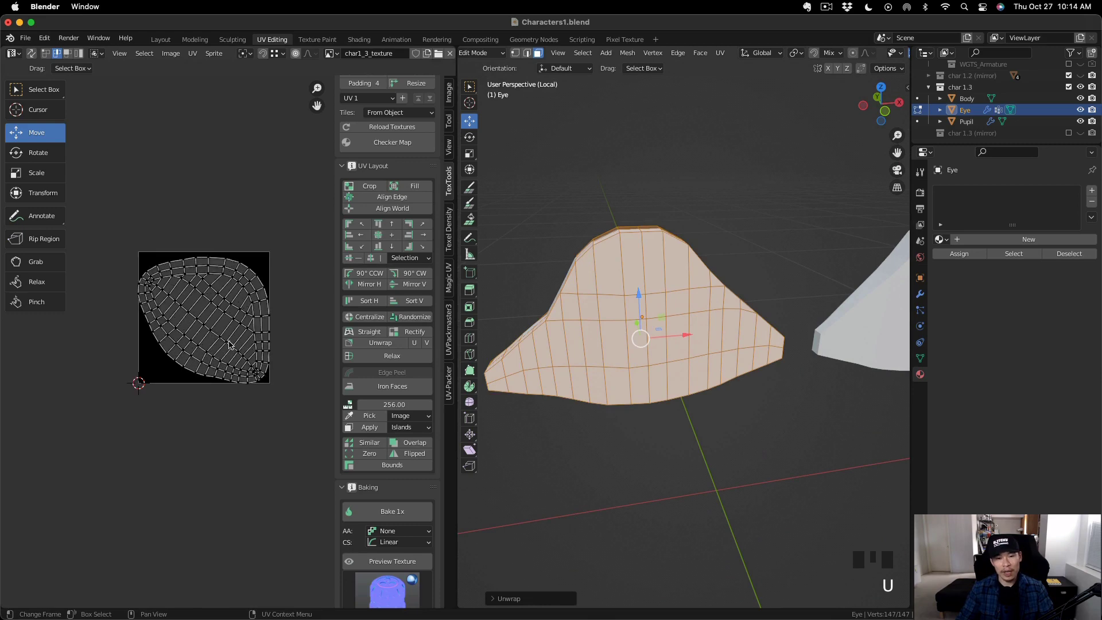
Select the whole eye UV island and rotate it until its peak points straight up.
{"action": "scroll", "coordinate": [257, 356], "scroll_direction": "up", "scroll_amount": 1}
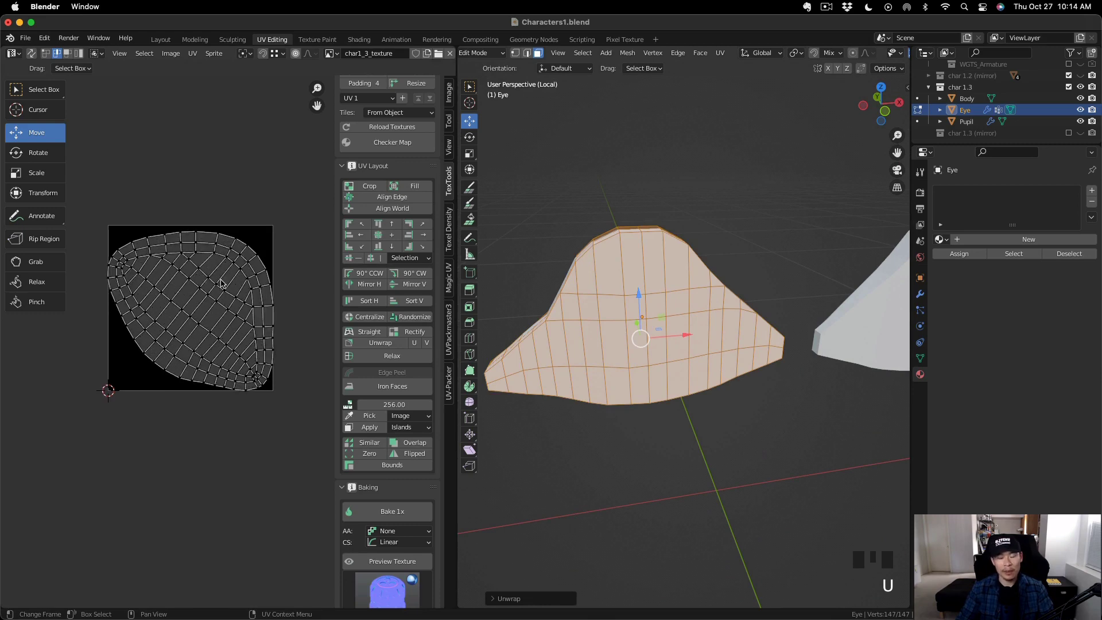
{"action": "left_click_drag", "start_coordinate": [99, 216], "coordinate": [281, 424]}
{"action": "key", "text": "r"}
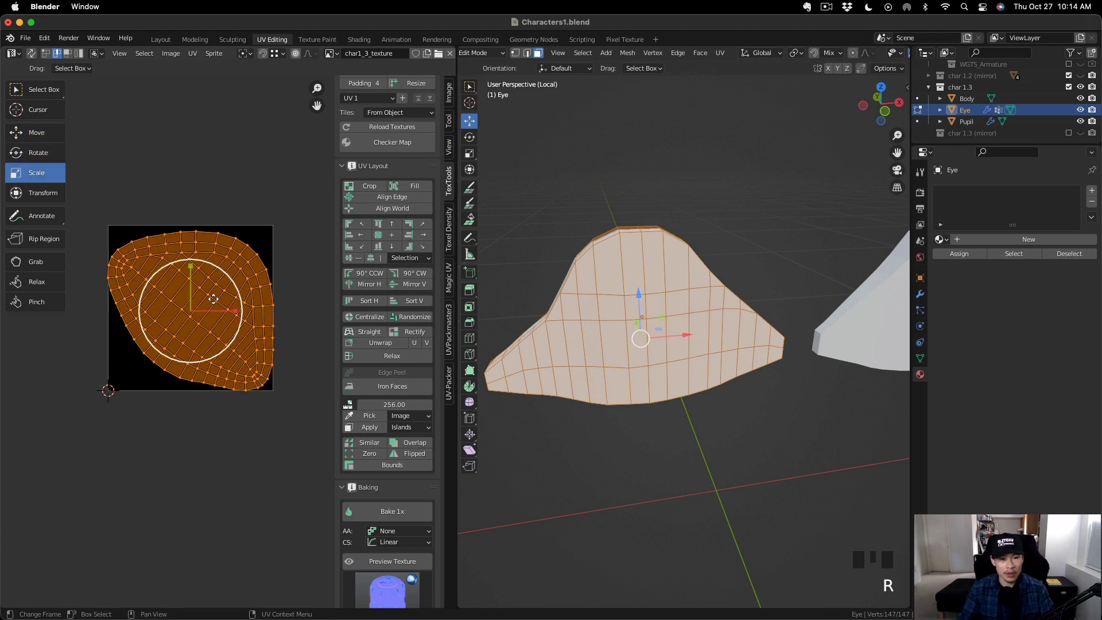
{"action": "key", "text": "e"}
{"action": "left_click_drag", "start_coordinate": [213, 278], "coordinate": [180, 265]}
{"action": "key", "text": "w"}
{"action": "left_click", "coordinate": [195, 297]}
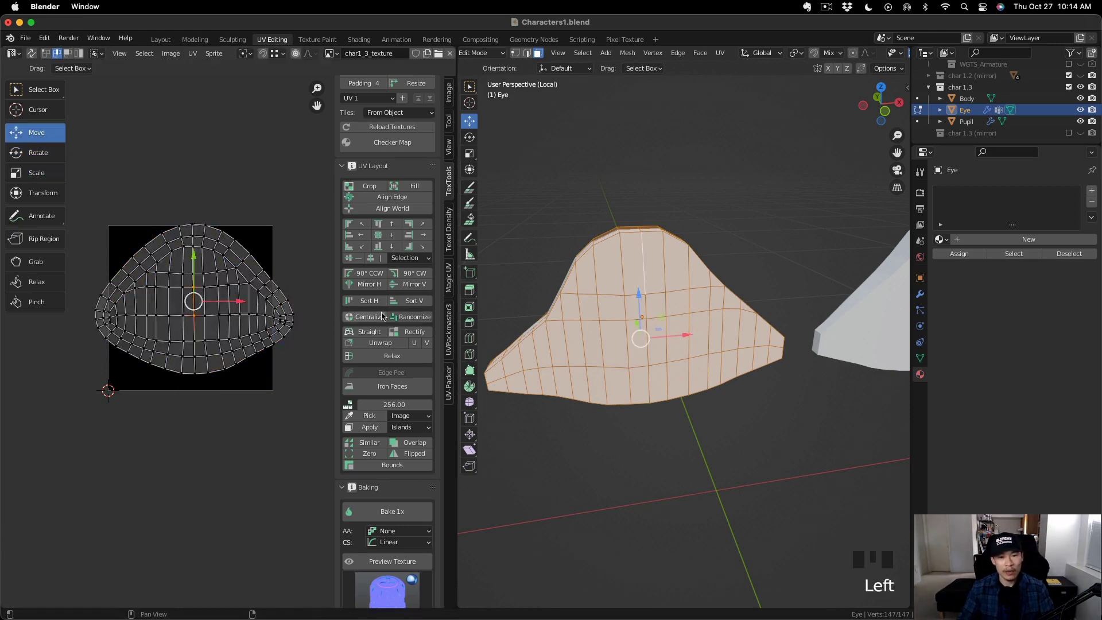
Select the whole upright eye island and scale it down to about 0.262.
{"action": "left_click", "coordinate": [376, 341]}
{"action": "scroll", "coordinate": [272, 336], "scroll_direction": "down", "scroll_amount": 1}
{"action": "left_click_drag", "start_coordinate": [131, 231], "coordinate": [285, 402]}
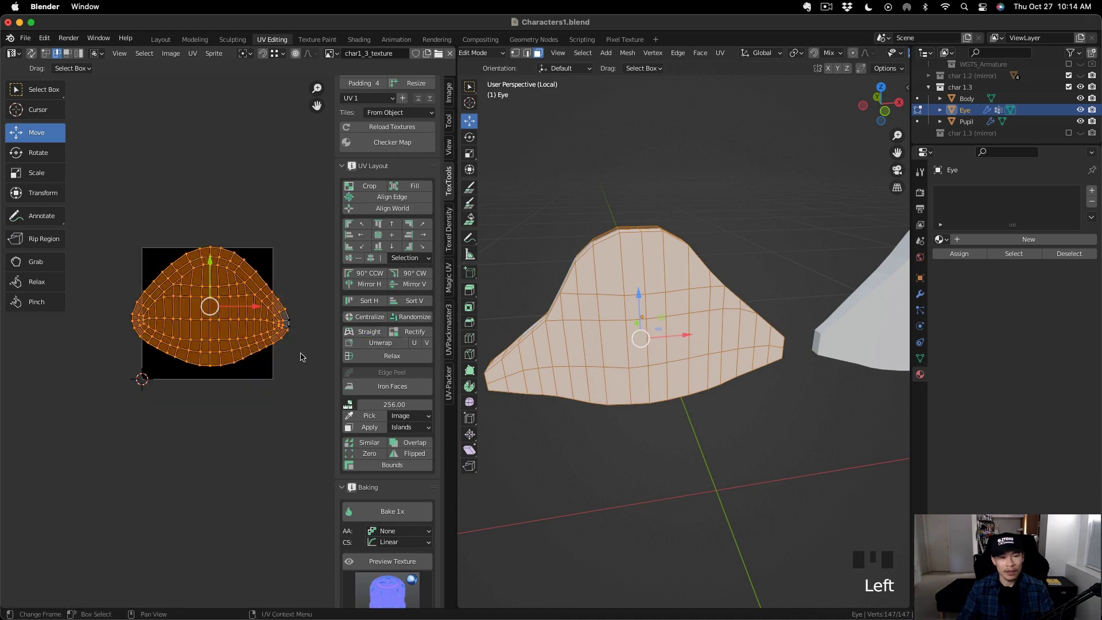
{"action": "key", "text": "r"}
{"action": "left_click_drag", "start_coordinate": [244, 282], "coordinate": [222, 302]}
{"action": "scroll", "coordinate": [227, 313], "scroll_direction": "up", "scroll_amount": 4}
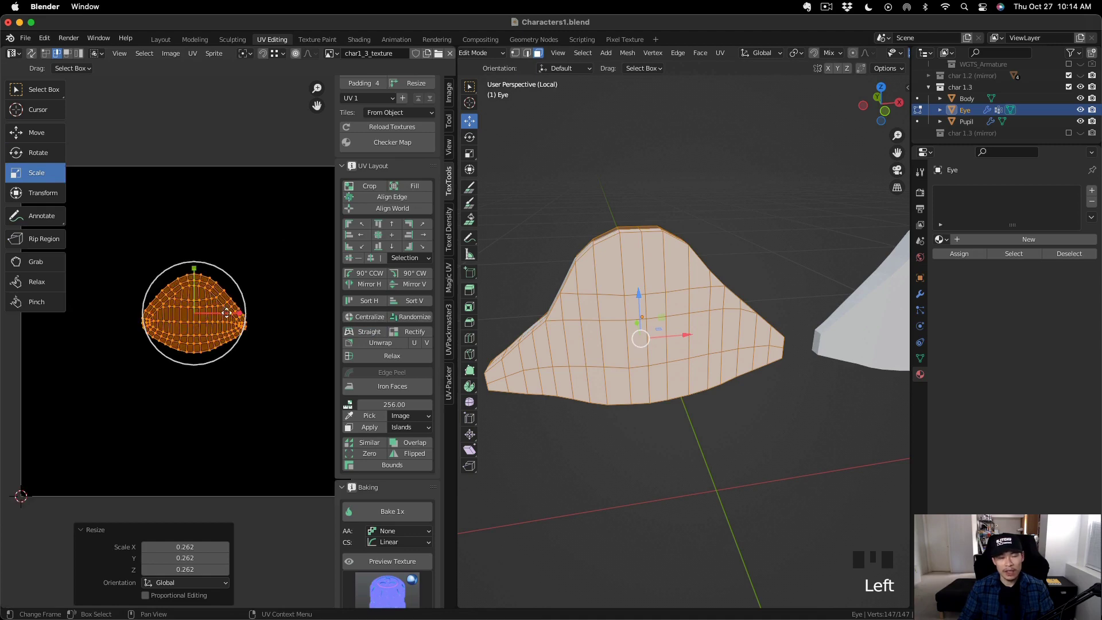
Scale the eye island down further to about 0.681 and place it near the UV tile's upper edge, right of the body's small island.
{"action": "key", "text": "w"}
{"action": "scroll", "coordinate": [235, 315], "scroll_direction": "down", "scroll_amount": 2}
{"action": "scroll", "coordinate": [230, 322], "scroll_direction": "up", "scroll_amount": 1}
{"action": "left_click_drag", "start_coordinate": [243, 318], "coordinate": [168, 305]}
{"action": "key", "text": "e"}
{"action": "key", "text": "r"}
{"action": "key", "text": "e"}
{"action": "key", "text": "w"}
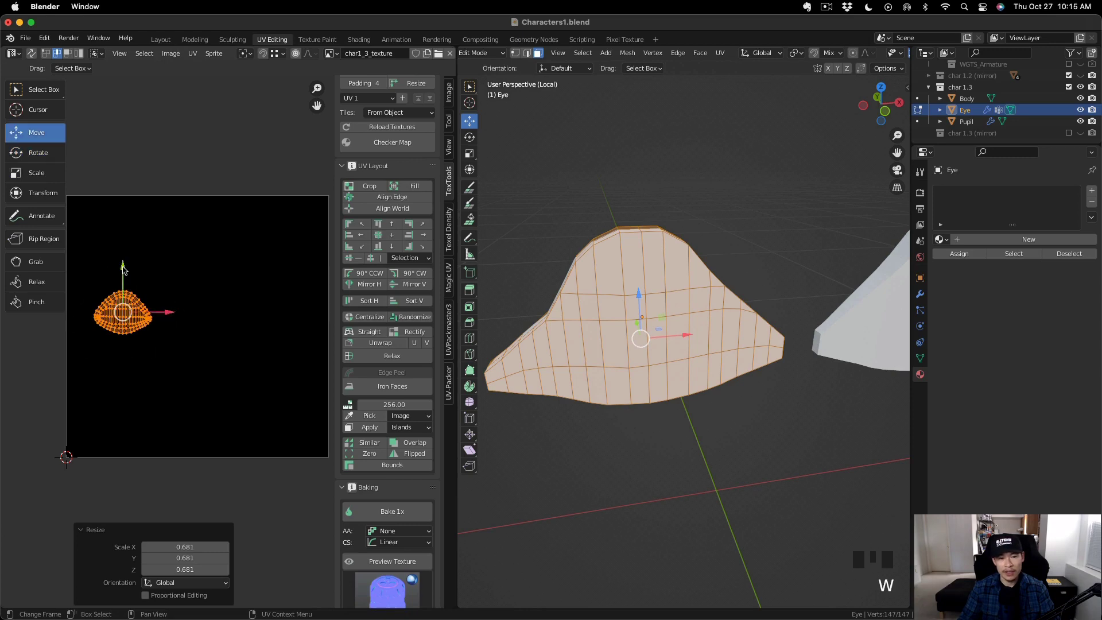
{"action": "left_click_drag", "start_coordinate": [124, 270], "coordinate": [123, 179]}
{"action": "left_click_drag", "start_coordinate": [164, 225], "coordinate": [230, 225]}
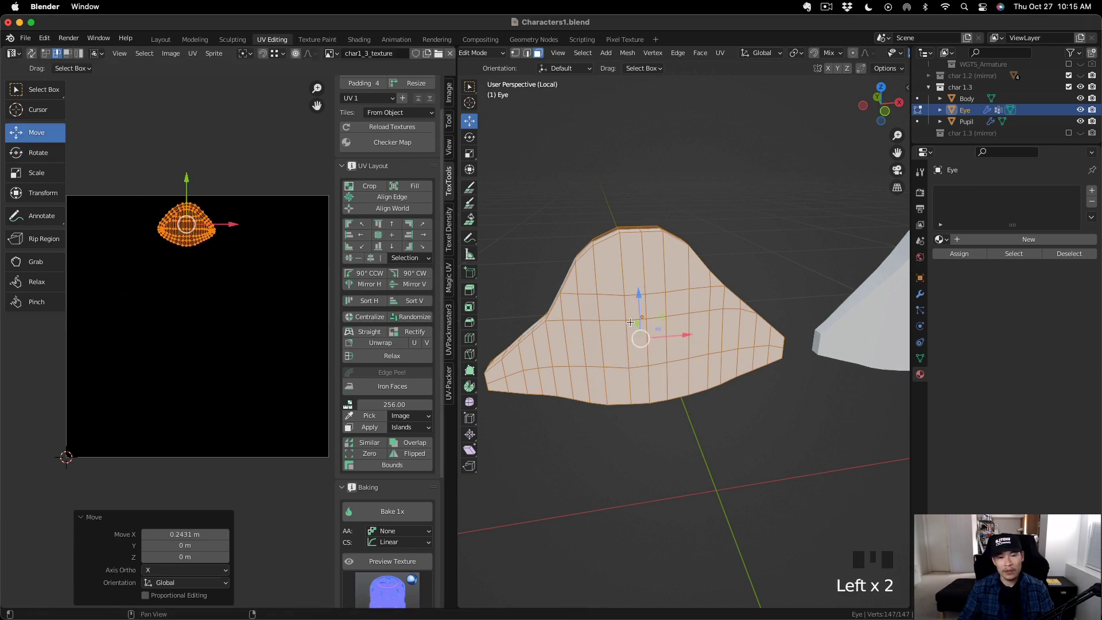
Leave local view and return the Eye mesh to Object Mode.
{"action": "scroll", "coordinate": [708, 299], "scroll_direction": "down", "scroll_amount": 3}
{"action": "key", "text": "slash"}
{"action": "scroll", "coordinate": [707, 300], "scroll_direction": "down", "scroll_amount": 2}
{"action": "mouse_move", "coordinate": [660, 322]}
{"action": "middle_mouse_down"}
{"action": "mouse_move", "coordinate": [727, 331]}
{"action": "mouse_move", "coordinate": [707, 333]}
{"action": "middle_mouse_up"}
{"action": "scroll", "coordinate": [727, 332], "scroll_direction": "up", "scroll_amount": 5}
{"action": "scroll", "coordinate": [724, 333], "scroll_direction": "down", "scroll_amount": 1}
{"action": "scroll", "coordinate": [719, 336], "scroll_direction": "up", "scroll_amount": 1}
{"action": "scroll", "coordinate": [719, 336], "scroll_direction": "up", "scroll_amount": 1}
{"action": "scroll", "coordinate": [719, 336], "scroll_direction": "down", "scroll_amount": 1}
{"action": "left_click", "coordinate": [705, 314]}
{"action": "key", "text": "Tab"}
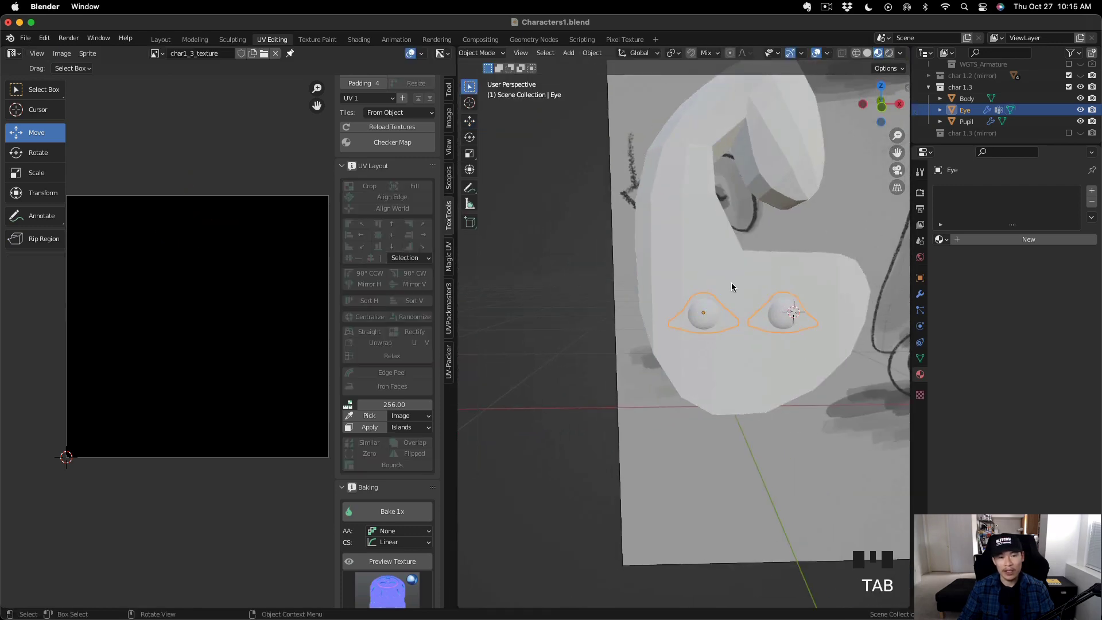
Open the Pupil mesh in Edit Mode and select all of its geometry.
{"action": "left_click", "coordinate": [759, 325]}
{"action": "mouse_move", "coordinate": [759, 325]}
{"action": "middle_mouse_down"}
{"action": "mouse_move", "coordinate": [749, 346]}
{"action": "mouse_move", "coordinate": [763, 334]}
{"action": "middle_mouse_up"}
{"action": "key", "text": "Tab"}
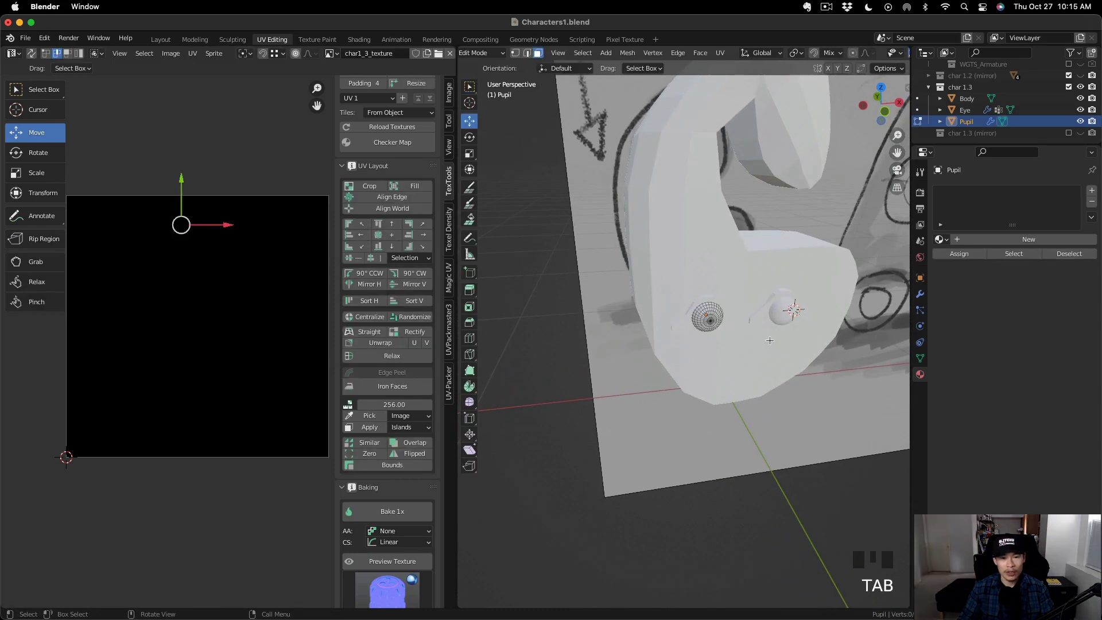
{"action": "key", "text": "a"}
{"action": "middle_click_drag", "start_coordinate": [640, 304], "coordinate": [709, 349]}
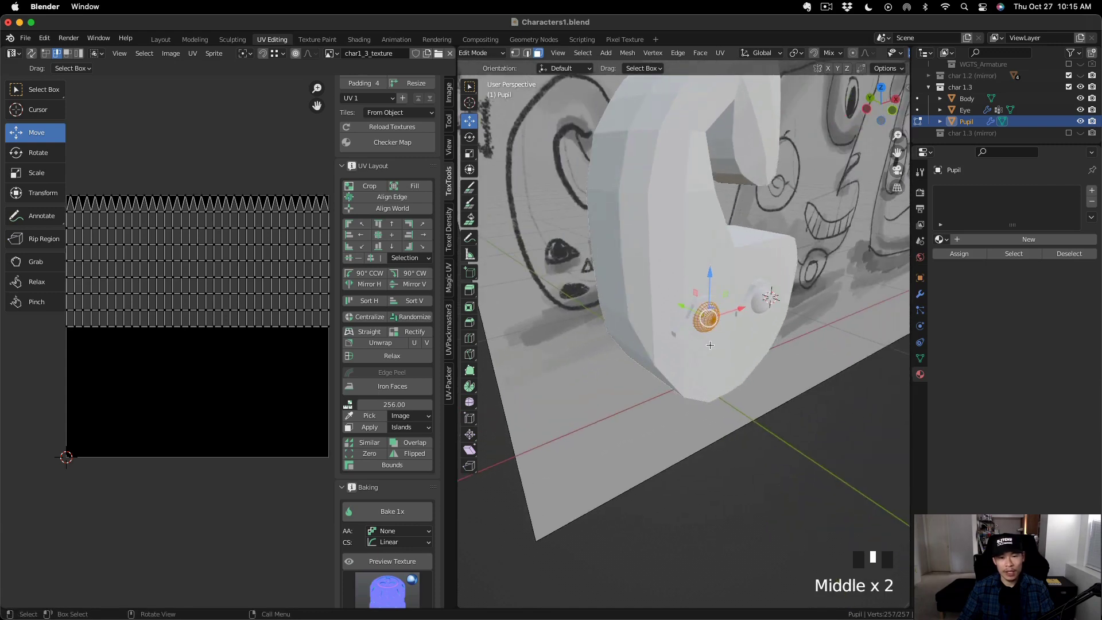
Isolate the pupil in local view and unwrap it.
{"action": "key", "text": "slash"}
{"action": "mouse_move", "coordinate": [613, 391]}
{"action": "middle_mouse_down"}
{"action": "mouse_move", "coordinate": [684, 377]}
{"action": "mouse_move", "coordinate": [613, 374]}
{"action": "middle_mouse_up"}
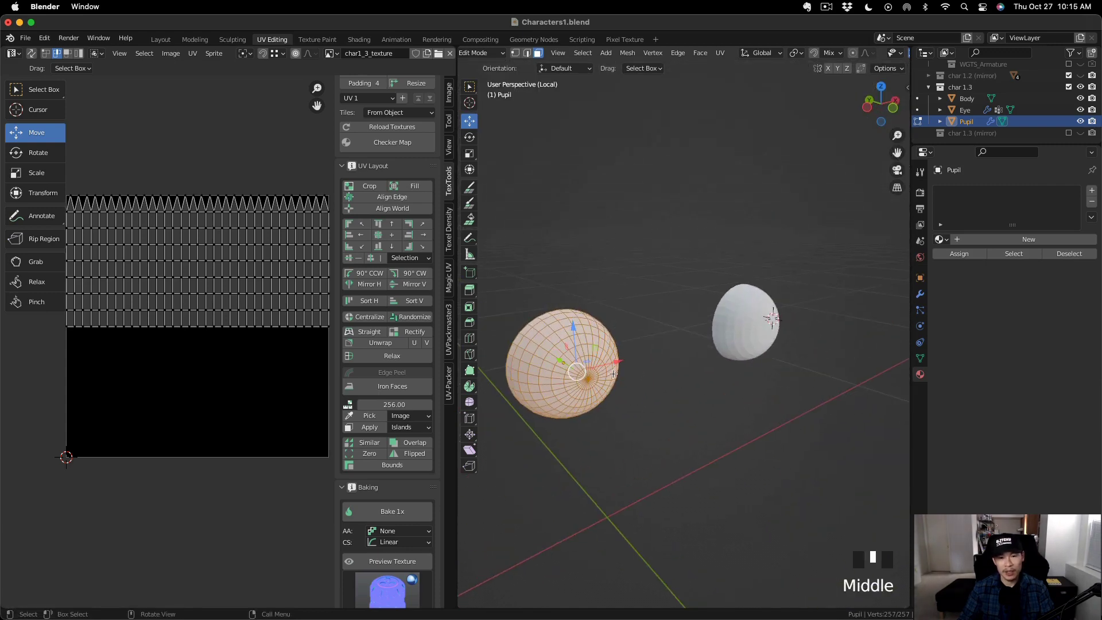
{"action": "key", "text": "u"}
{"action": "left_click", "coordinate": [580, 230]}
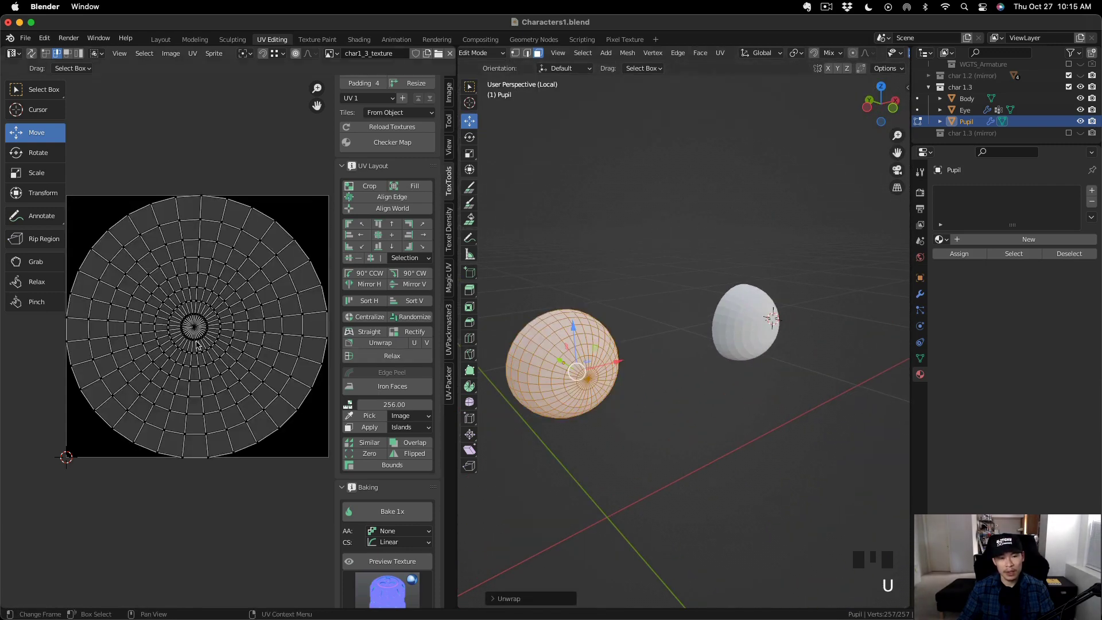
Select the entire circular pupil UV island and scale it down to about 0.208.
{"action": "scroll", "coordinate": [196, 338], "scroll_direction": "down", "scroll_amount": 2}
{"action": "middle_click_drag", "start_coordinate": [763, 458], "coordinate": [718, 448]}
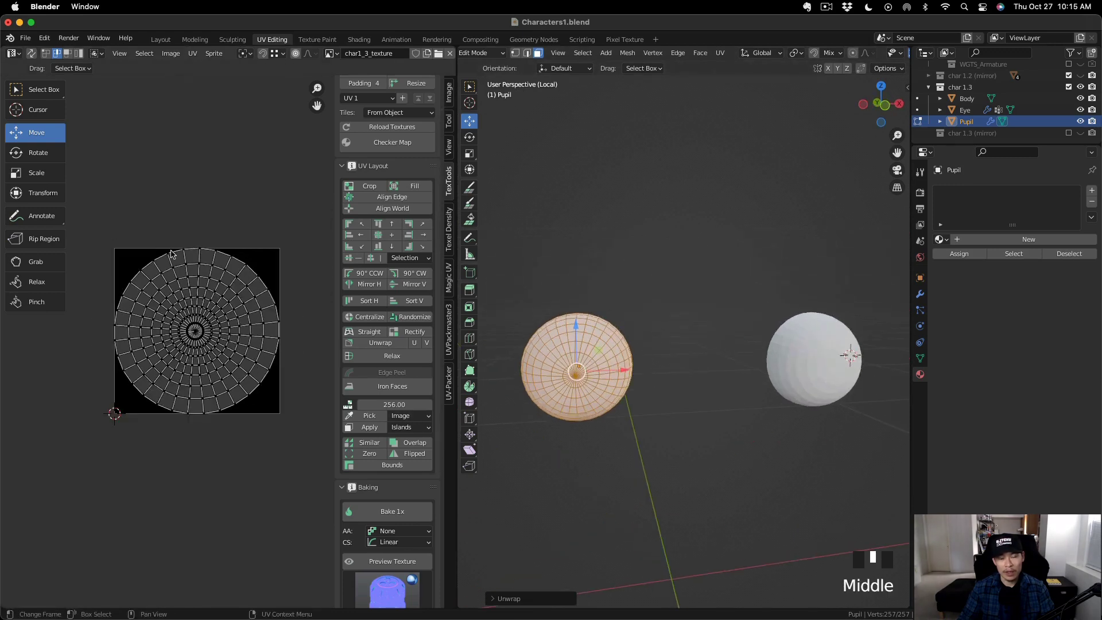
{"action": "left_click_drag", "start_coordinate": [89, 216], "coordinate": [298, 449]}
{"action": "key", "text": "e"}
{"action": "key", "text": "r"}
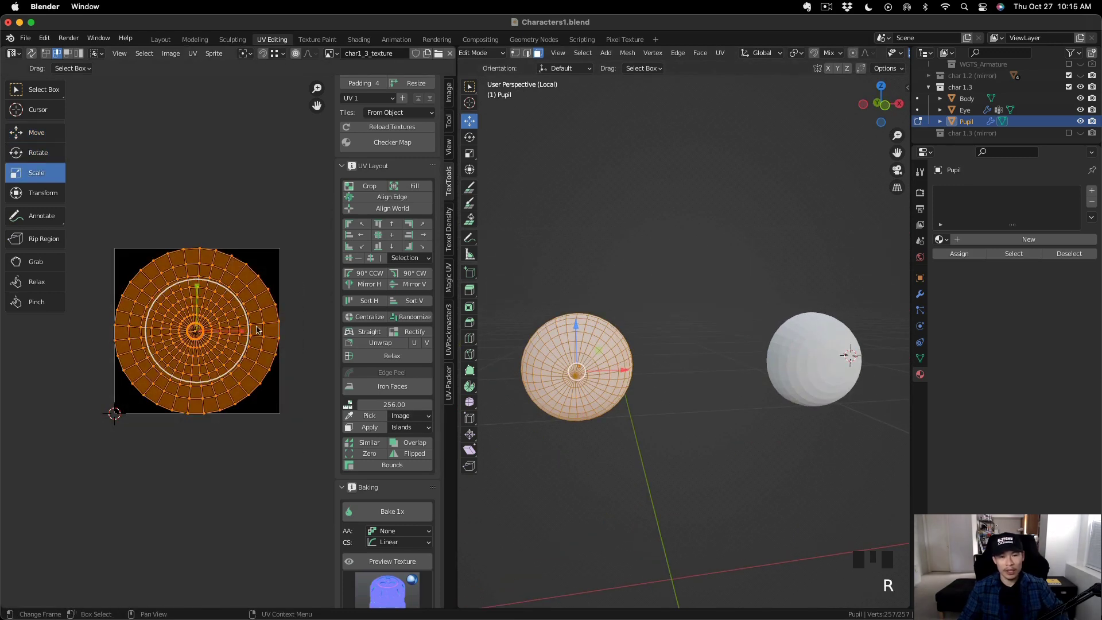
{"action": "left_click_drag", "start_coordinate": [245, 314], "coordinate": [198, 331]}
{"action": "key", "text": "w"}
{"action": "scroll", "coordinate": [197, 331], "scroll_direction": "up", "scroll_amount": 2}
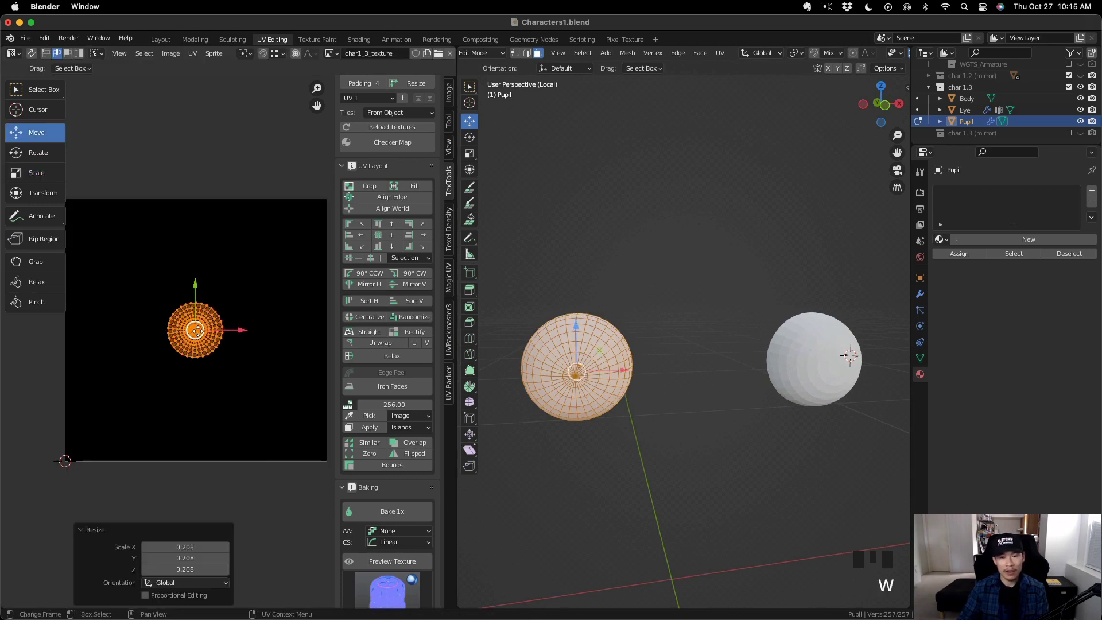
Move the pupil island up and right by about 0.182 m in X and 0.395 m in Y.
{"action": "key", "text": "r"}
{"action": "left_click_drag", "start_coordinate": [241, 320], "coordinate": [241, 244]}
{"action": "key", "text": "w"}
{"action": "scroll", "coordinate": [233, 318], "scroll_direction": "down", "scroll_amount": 1}
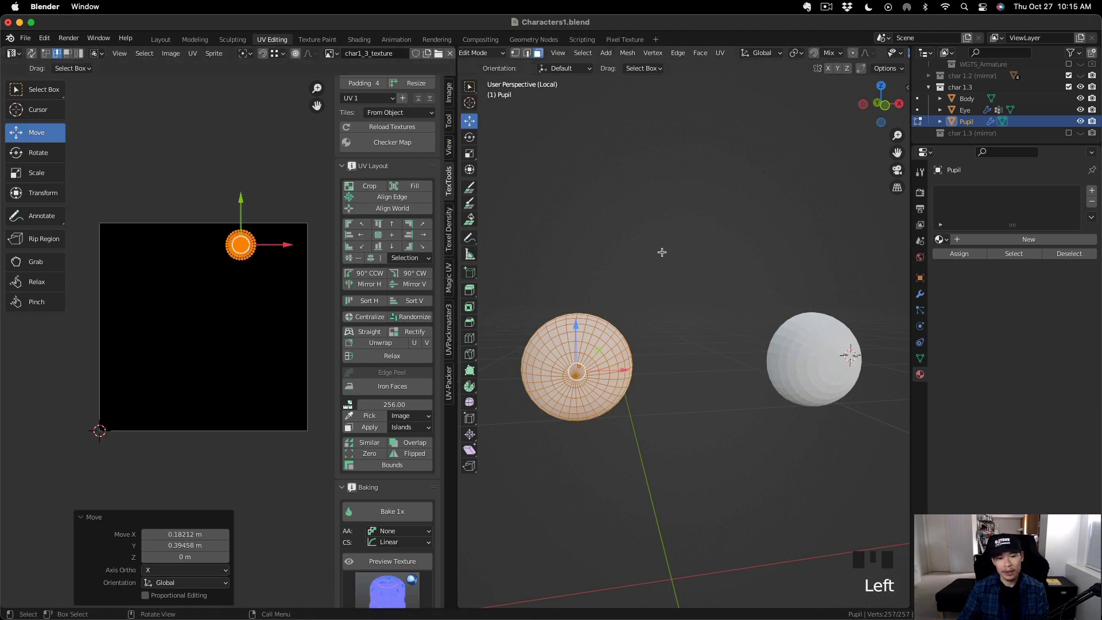
Leave local view, select the Body, Eye and Pupil objects, and open all three together in Edit Mode.
{"action": "key", "text": "slash"}
{"action": "scroll", "coordinate": [731, 334], "scroll_direction": "down", "scroll_amount": 2}
{"action": "scroll", "coordinate": [729, 339], "scroll_direction": "up", "scroll_amount": 2}
{"action": "key", "text": "a"}
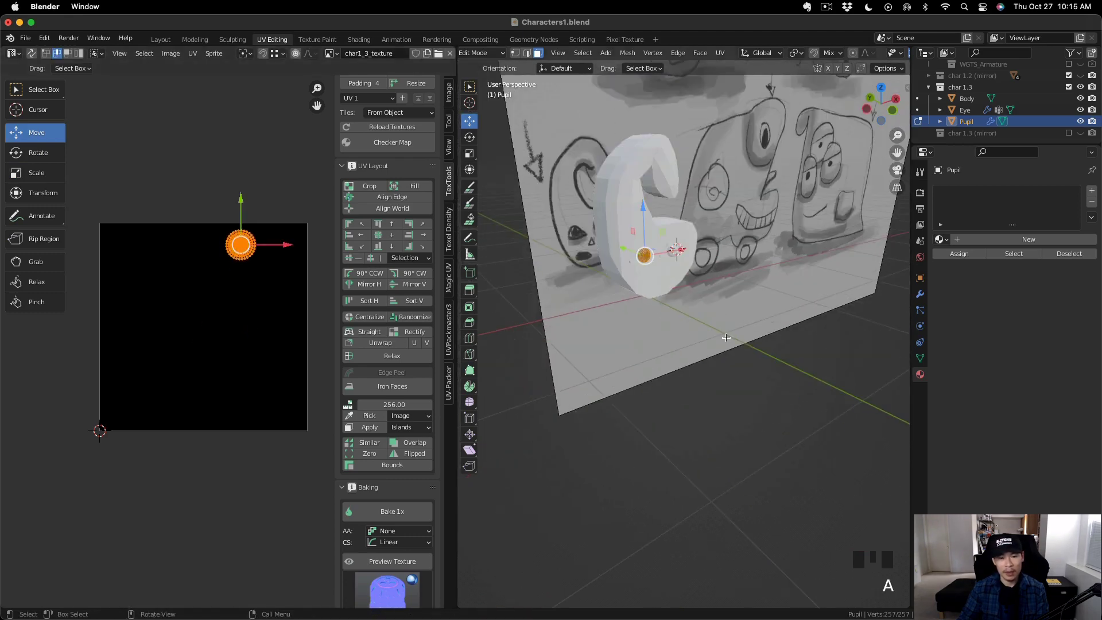
{"action": "left_click", "coordinate": [481, 53]}
{"action": "left_click", "coordinate": [480, 63]}
{"action": "key", "text": "a"}
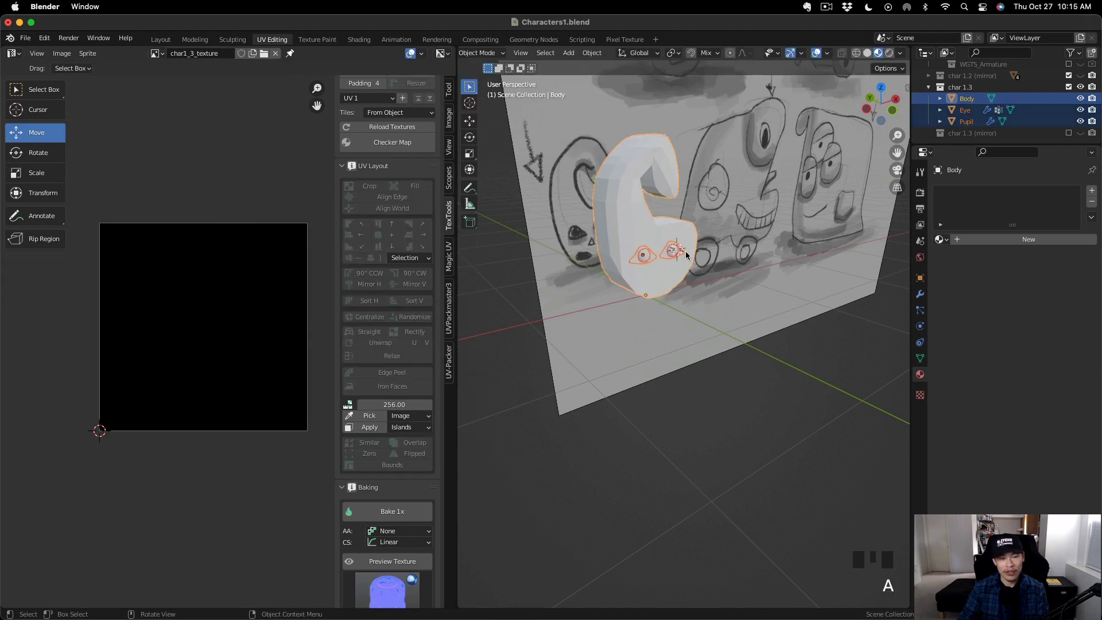
{"action": "middle_click_drag", "start_coordinate": [717, 255], "coordinate": [686, 255]}
{"action": "left_click", "coordinate": [481, 52]}
{"action": "left_click", "coordinate": [479, 74]}
Select the pupil island and move it directly above the eye island.
{"action": "scroll", "coordinate": [180, 299], "scroll_direction": "up", "scroll_amount": 3}
{"action": "left_click", "coordinate": [258, 202]}
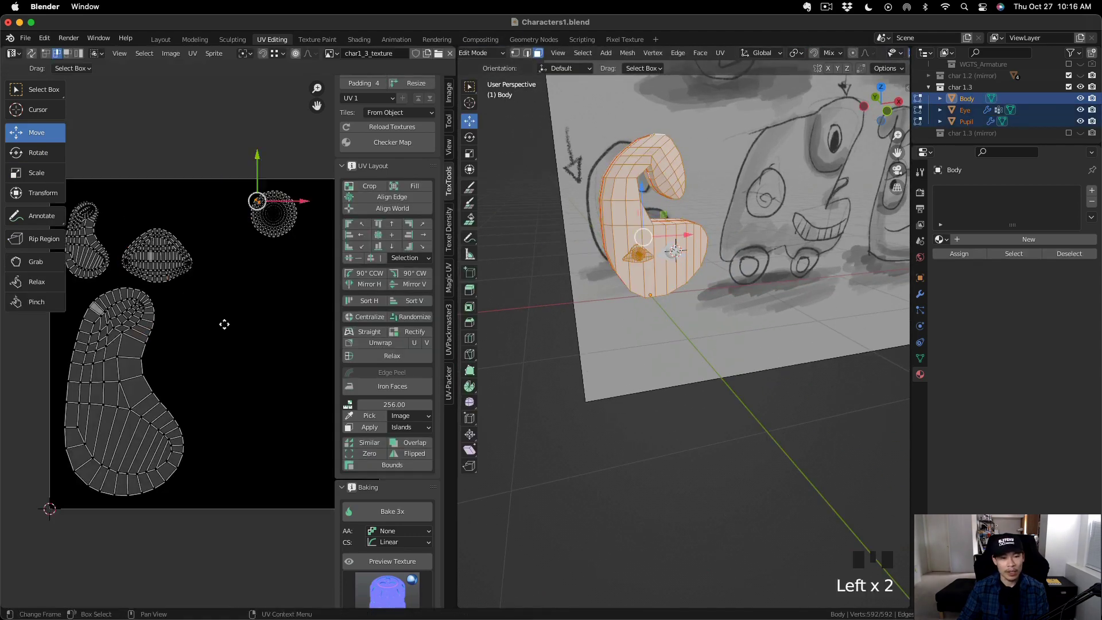
{"action": "left_click_drag", "start_coordinate": [267, 230], "coordinate": [132, 232]}
{"action": "scroll", "coordinate": [122, 179], "scroll_direction": "down", "scroll_amount": 1}
{"action": "scroll", "coordinate": [189, 241], "scroll_direction": "up", "scroll_amount": 2}
{"action": "scroll", "coordinate": [706, 391], "scroll_direction": "down", "scroll_amount": 4}
{"action": "middle_click_drag", "start_coordinate": [689, 390], "coordinate": [723, 396]}
{"action": "middle_click_drag", "start_coordinate": [706, 391], "coordinate": [724, 409], "text": "shift"}
{"action": "middle_click_drag", "start_coordinate": [241, 259], "coordinate": [181, 247], "text": "shift"}
Show the image char1_2_texture 2.png behind the UV islands.
{"action": "left_click", "coordinate": [333, 53]}
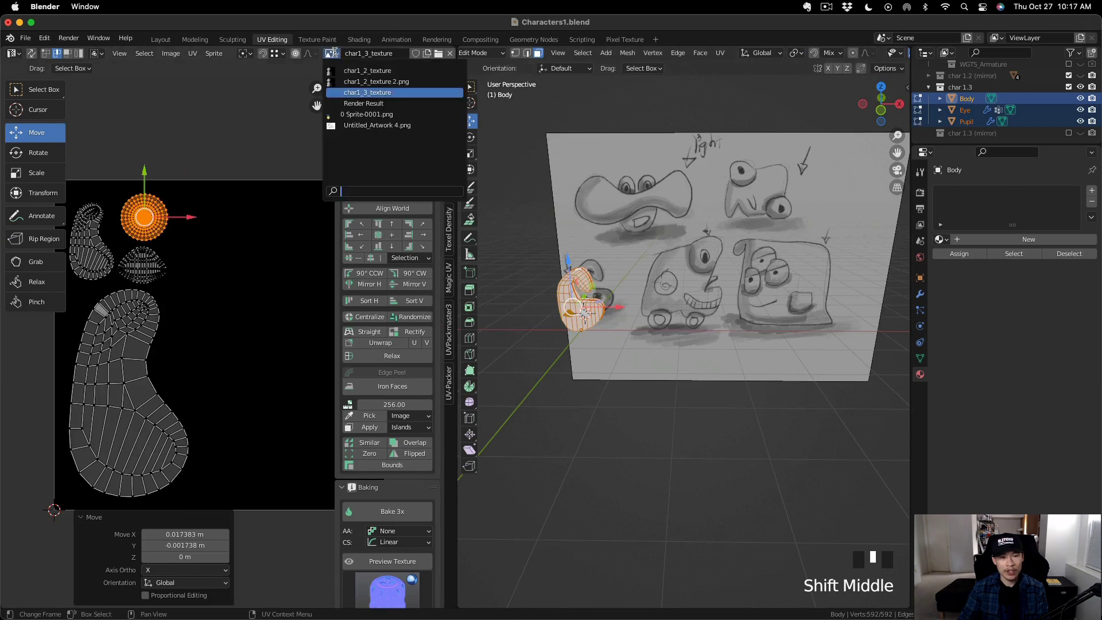
{"action": "left_click", "coordinate": [376, 82]}
{"action": "scroll", "coordinate": [208, 284], "scroll_direction": "down", "scroll_amount": 3}
{"action": "scroll", "coordinate": [190, 273], "scroll_direction": "up", "scroll_amount": 2}
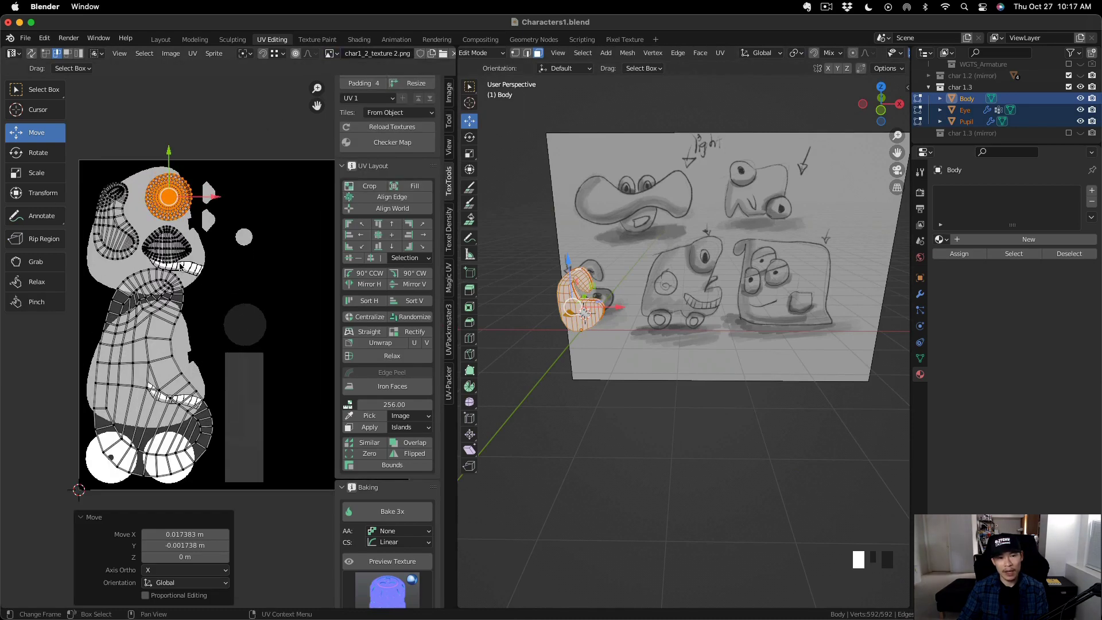
{"action": "scroll", "coordinate": [191, 275], "scroll_direction": "down", "scroll_amount": 2}
{"action": "scroll", "coordinate": [220, 317], "scroll_direction": "up", "scroll_amount": 3}
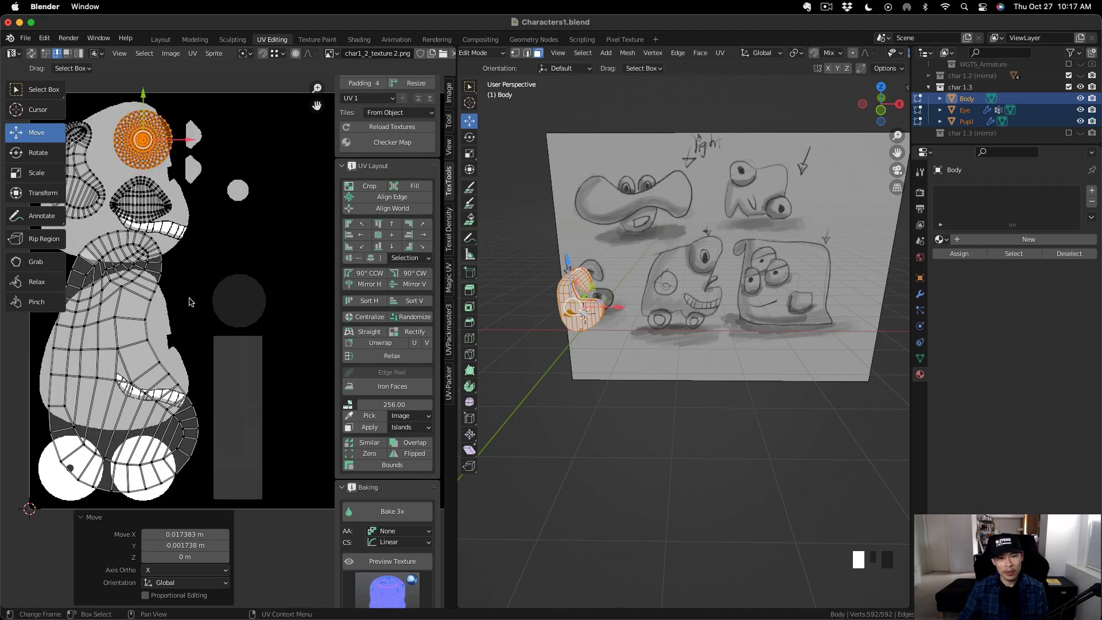
{"action": "scroll", "coordinate": [220, 317], "scroll_direction": "down", "scroll_amount": 2}
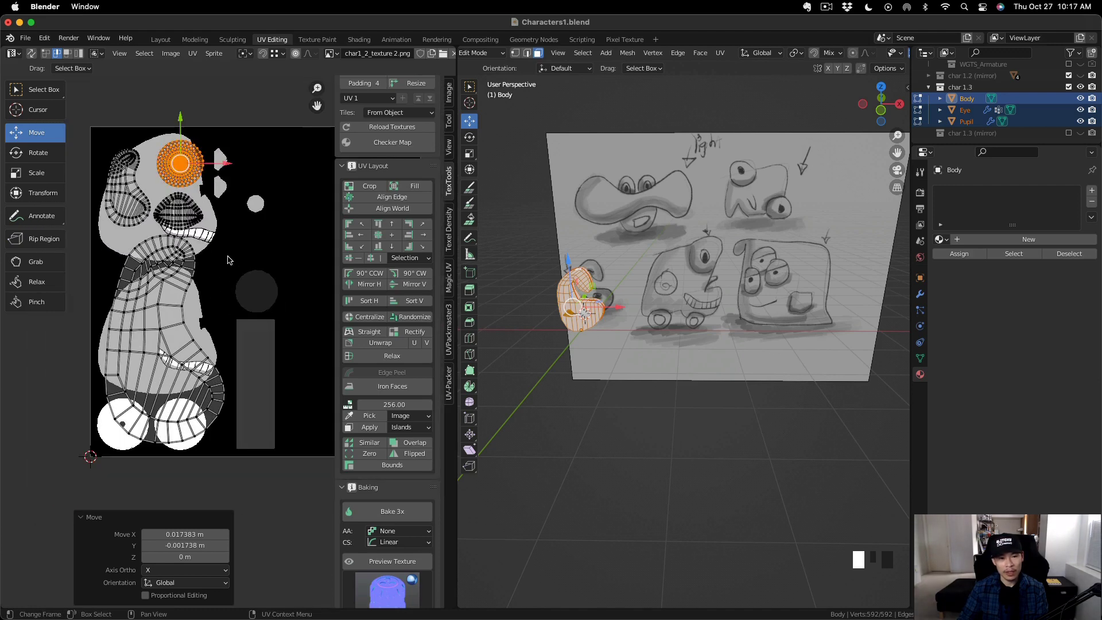
Move the pupil island onto the white circle in the texture's lower-left corner and center it there.
{"action": "left_click_drag", "start_coordinate": [179, 163], "coordinate": [124, 423]}
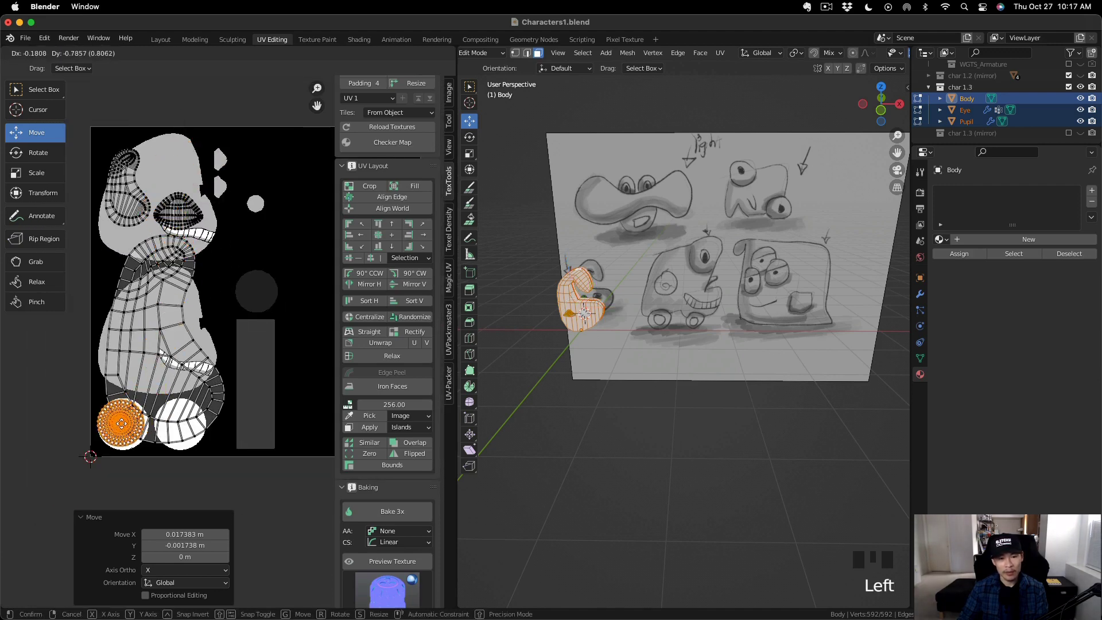
{"action": "scroll", "coordinate": [127, 420], "scroll_direction": "up", "scroll_amount": 2}
{"action": "scroll", "coordinate": [212, 355], "scroll_direction": "up", "scroll_amount": 3}
{"action": "left_click_drag", "start_coordinate": [123, 376], "coordinate": [132, 376]}
{"action": "scroll", "coordinate": [172, 379], "scroll_direction": "down", "scroll_amount": 2}
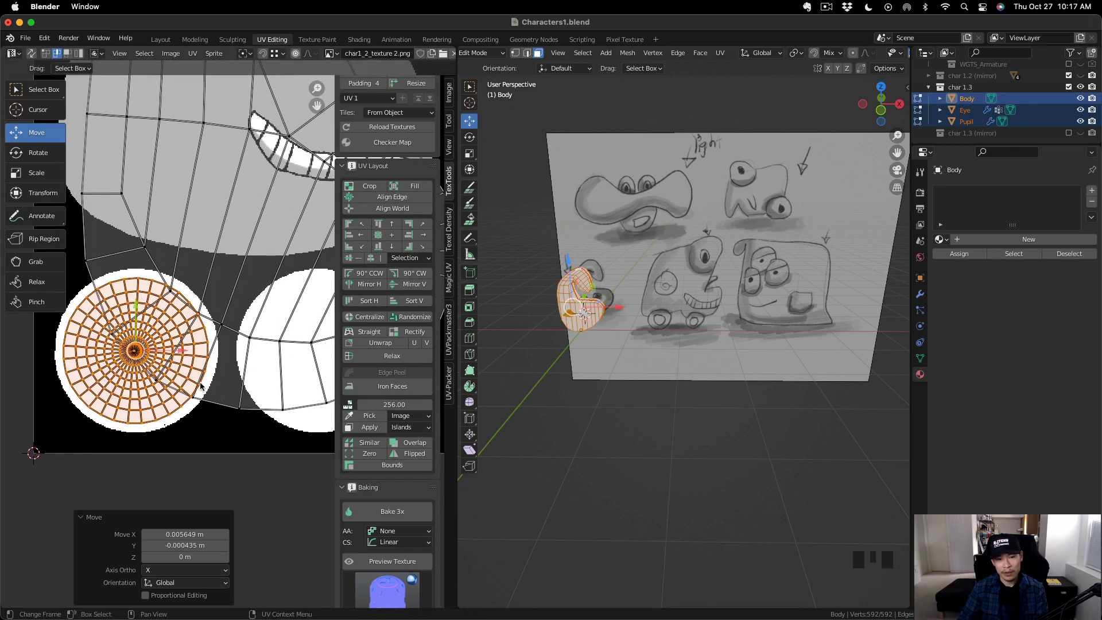
Resize the pupil island to fit just inside the white circle, finishing with a scale of about 0.963.
{"action": "scroll", "coordinate": [189, 363], "scroll_direction": "down", "scroll_amount": 4}
{"action": "scroll", "coordinate": [185, 362], "scroll_direction": "up", "scroll_amount": 3}
{"action": "key", "text": "e"}
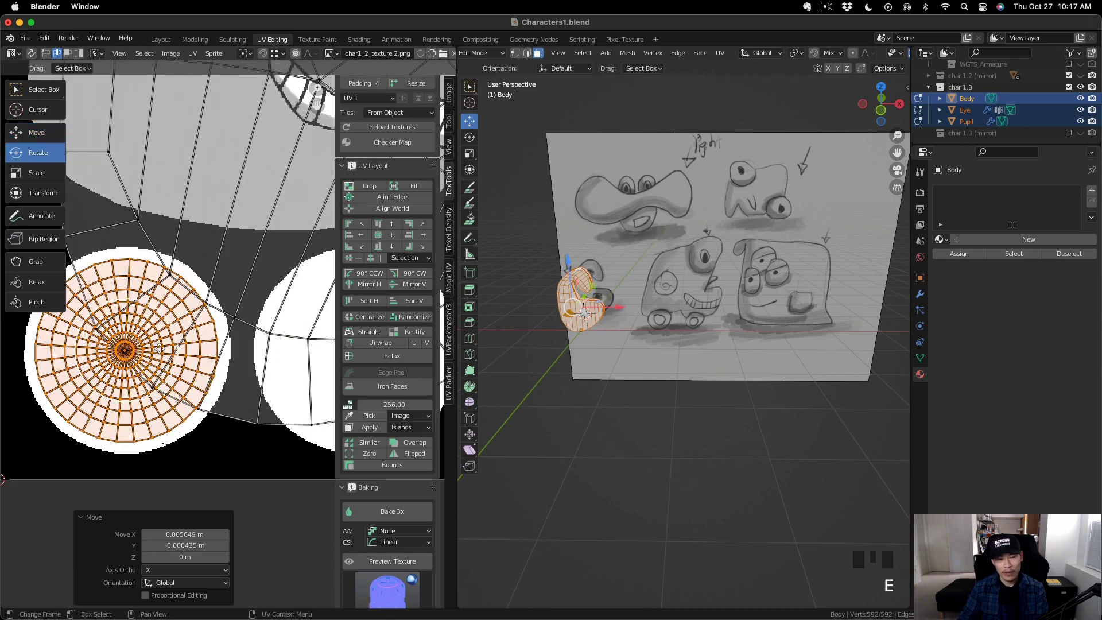
{"action": "key", "text": "r"}
{"action": "left_click_drag", "start_coordinate": [162, 373], "coordinate": [252, 331]}
{"action": "scroll", "coordinate": [189, 335], "scroll_direction": "up", "scroll_amount": 3}
{"action": "scroll", "coordinate": [189, 336], "scroll_direction": "down", "scroll_amount": 2}
{"action": "key", "text": "w"}
{"action": "scroll", "coordinate": [238, 343], "scroll_direction": "down", "scroll_amount": 1}
{"action": "key", "text": "e"}
{"action": "key", "text": "r"}
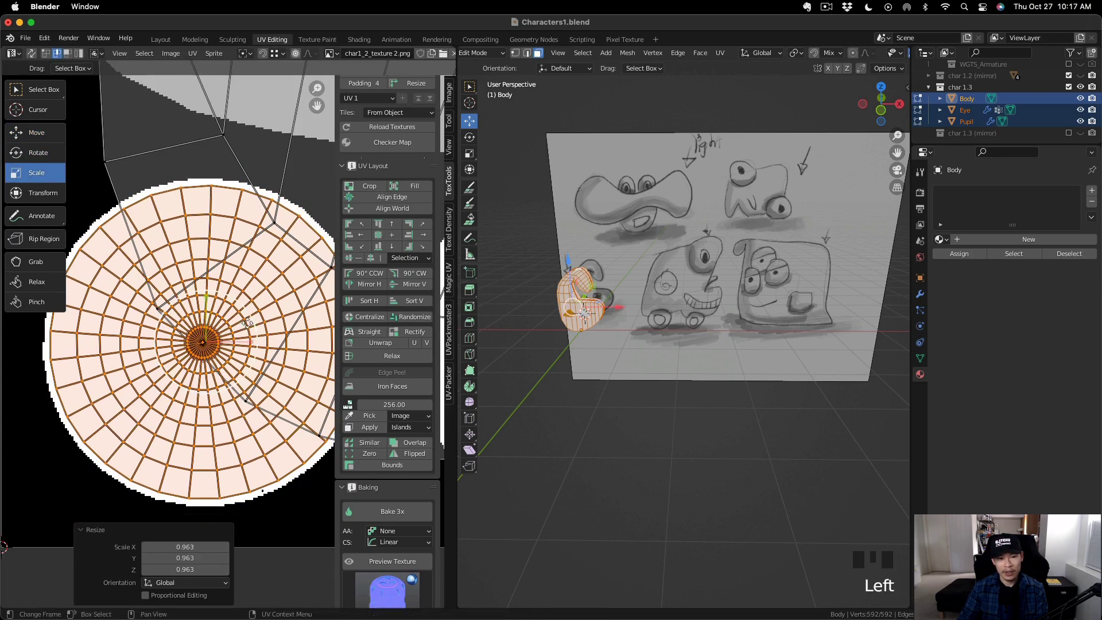
{"action": "key", "text": "w"}
{"action": "scroll", "coordinate": [252, 331], "scroll_direction": "down", "scroll_amount": 7}
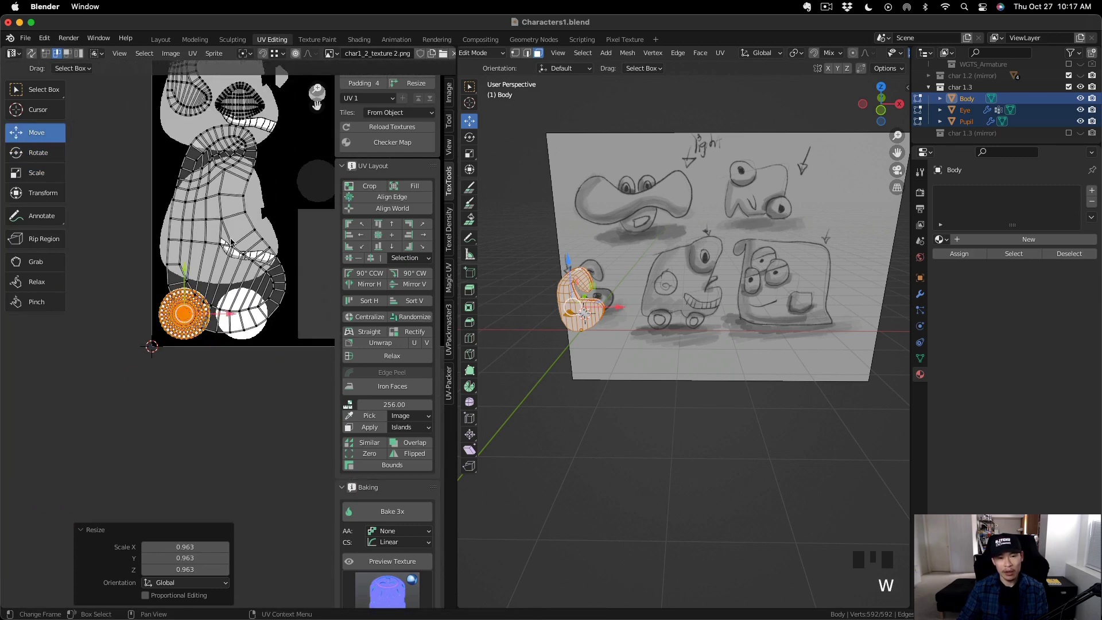
{"action": "scroll", "coordinate": [186, 292], "scroll_direction": "up", "scroll_amount": 2}
{"action": "middle_click_drag", "start_coordinate": [197, 303], "coordinate": [220, 292]}
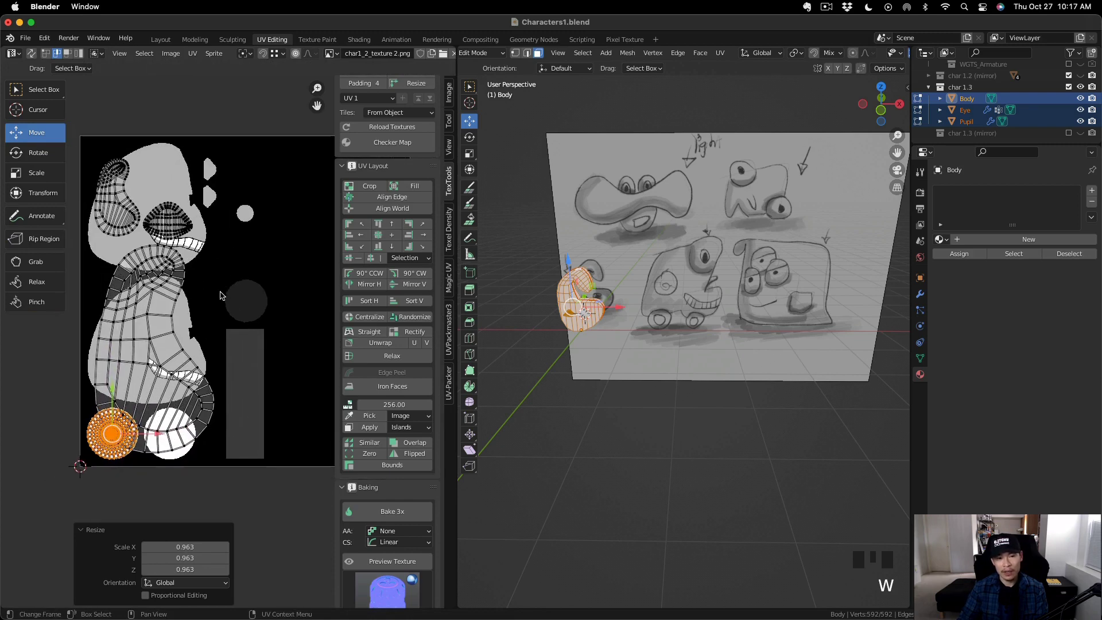
Select both body islands and the eye island and move them about 0.379 m along X.
{"action": "double_click", "coordinate": [148, 275]}
{"action": "scroll", "coordinate": [163, 319], "scroll_direction": "down", "scroll_amount": 1}
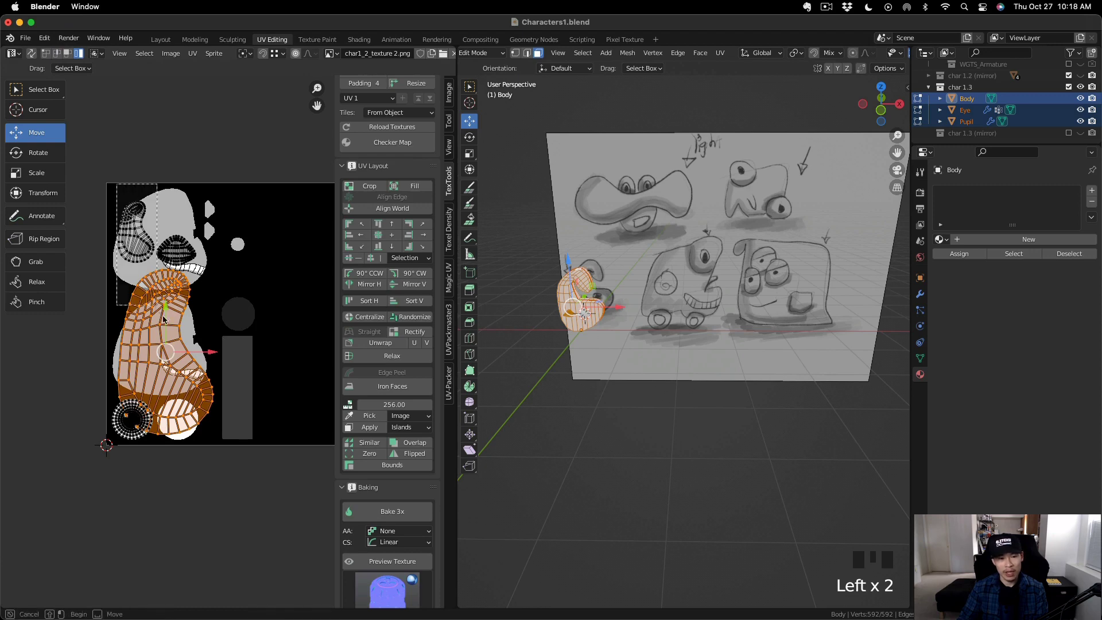
{"action": "left_click_drag", "start_coordinate": [164, 320], "coordinate": [304, 318], "text": "shift"}
{"action": "middle_click_drag", "start_coordinate": [277, 338], "coordinate": [236, 333]}
{"action": "scroll", "coordinate": [236, 333], "scroll_direction": "down", "scroll_amount": 2}
{"action": "scroll", "coordinate": [237, 333], "scroll_direction": "up", "scroll_amount": 2}
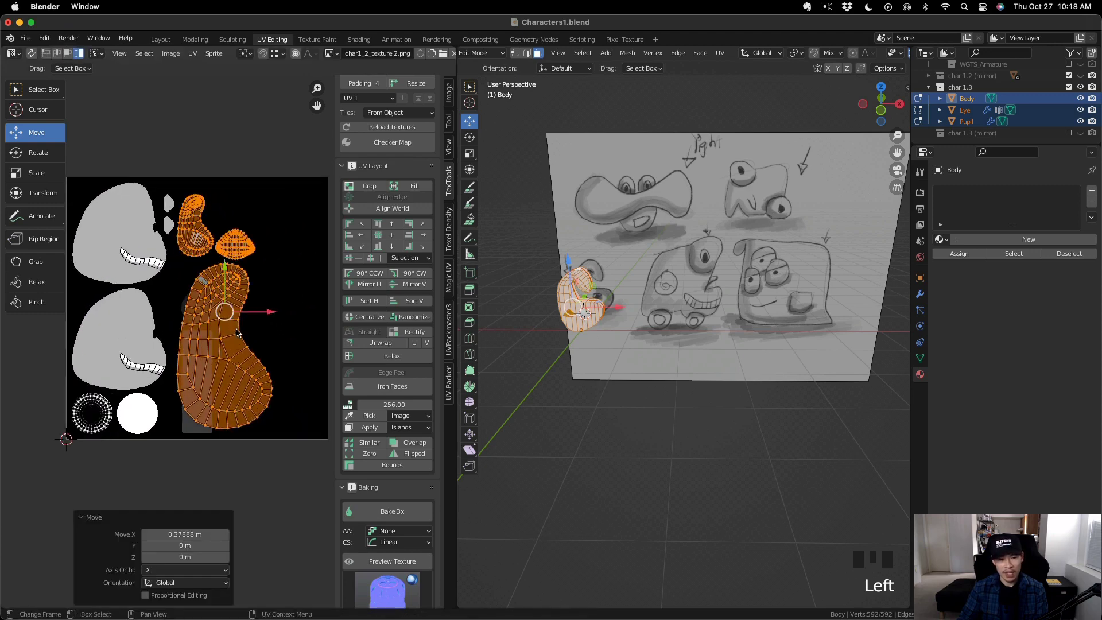
Shift the selected body and eye islands right by about 0.153 m and 0.033 m into the empty area beside the dark gray strip.
{"action": "scroll", "coordinate": [240, 335], "scroll_direction": "up", "scroll_amount": 1}
{"action": "left_click_drag", "start_coordinate": [270, 313], "coordinate": [320, 312]}
{"action": "scroll", "coordinate": [289, 369], "scroll_direction": "down", "scroll_amount": 2}
{"action": "middle_click_drag", "start_coordinate": [307, 347], "coordinate": [283, 337]}
{"action": "scroll", "coordinate": [265, 334], "scroll_direction": "up", "scroll_amount": 1}
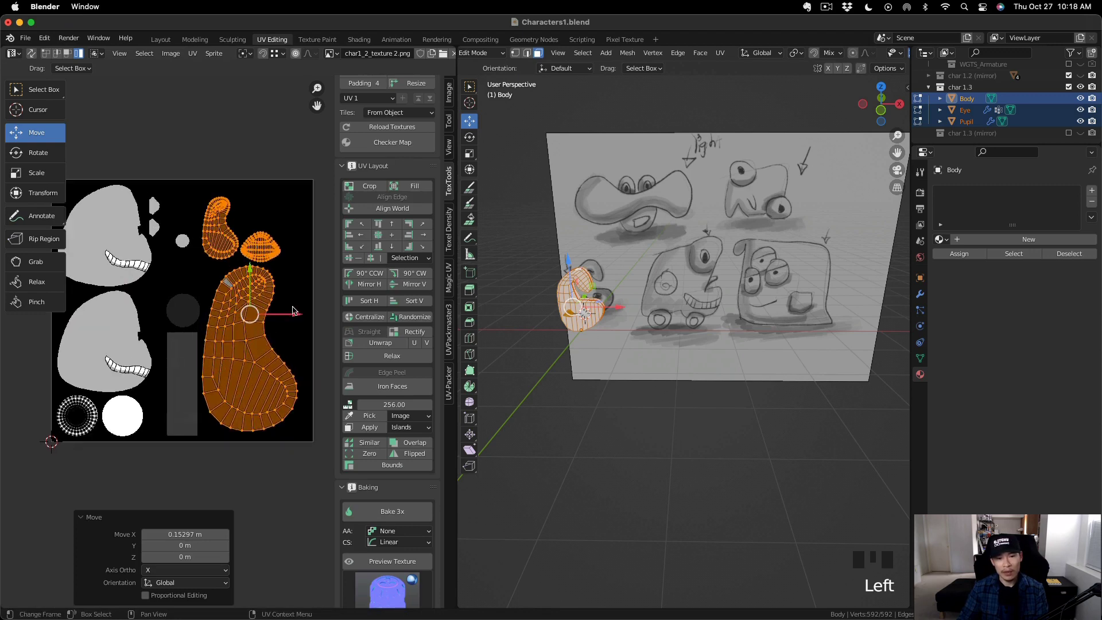
{"action": "left_click_drag", "start_coordinate": [294, 311], "coordinate": [305, 316]}
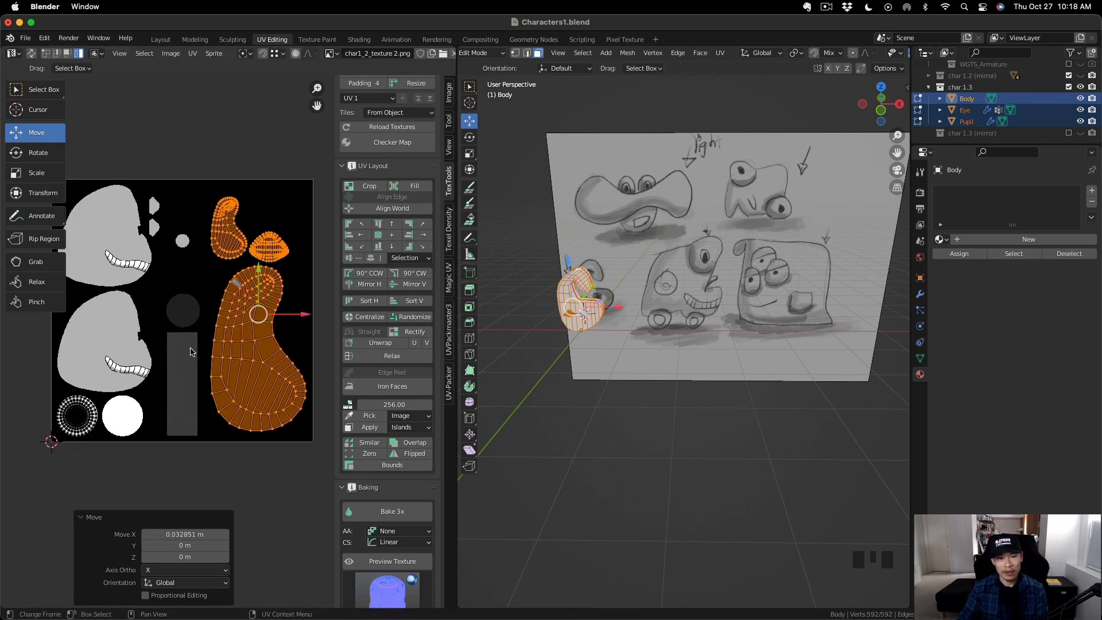
{"action": "scroll", "coordinate": [79, 433], "scroll_direction": "up", "scroll_amount": 1}
{"action": "scroll", "coordinate": [201, 299], "scroll_direction": "down", "scroll_amount": 1}
{"action": "middle_click_drag", "start_coordinate": [281, 238], "coordinate": [265, 282]}
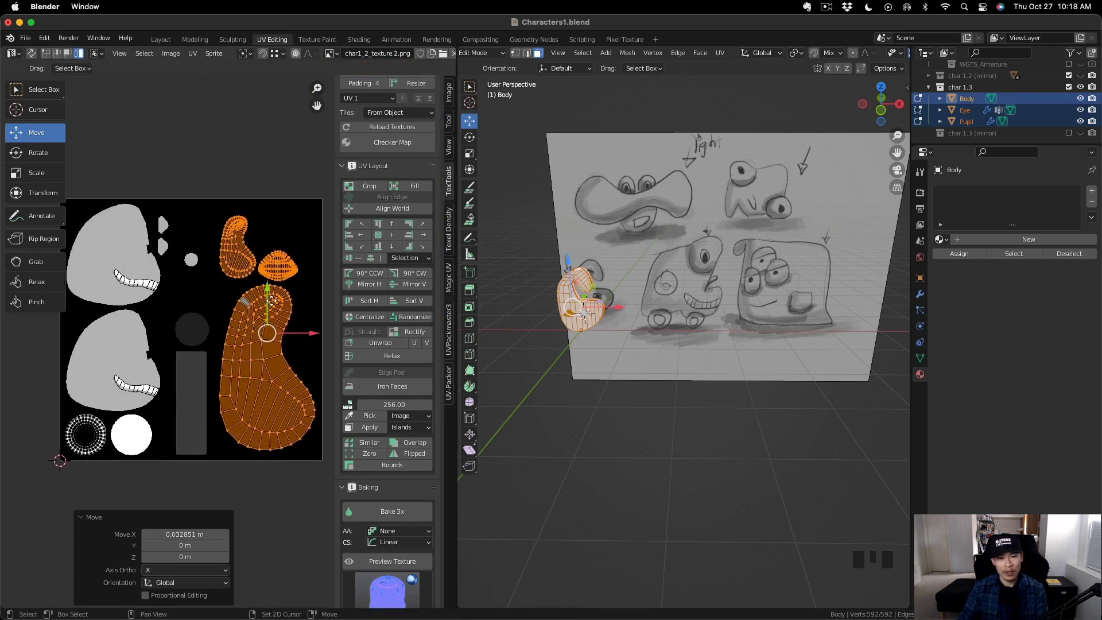
{"action": "scroll", "coordinate": [267, 282], "scroll_direction": "up", "scroll_amount": 1}
{"action": "scroll", "coordinate": [291, 270], "scroll_direction": "down", "scroll_amount": 1}
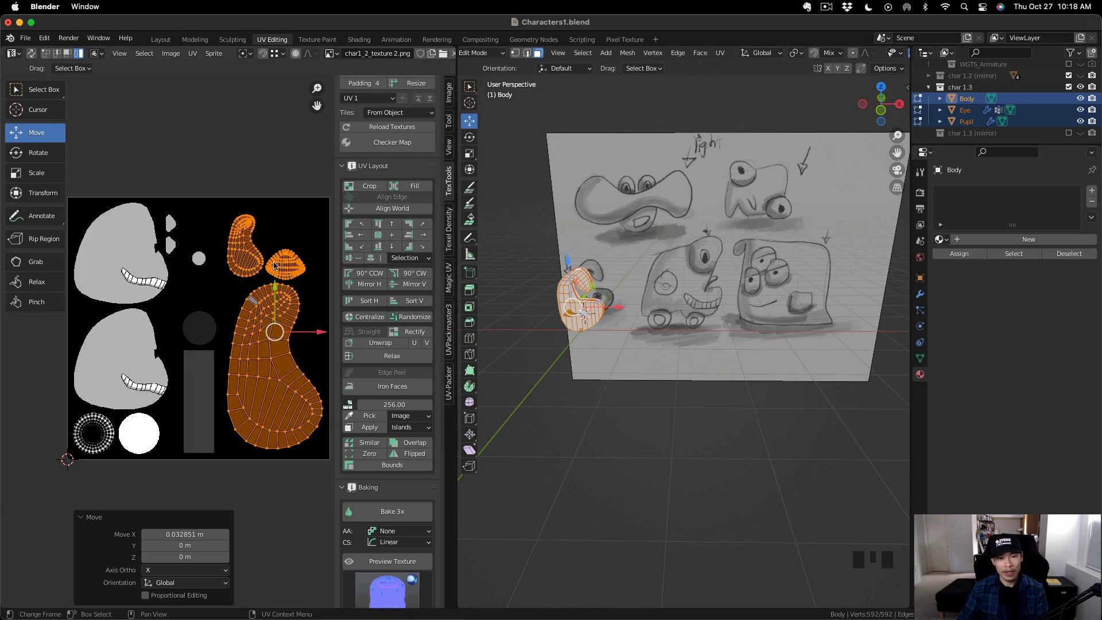
Select the eye island and move it about -0.329 m in X and -0.090 m in Y, between the small gray and dark gray circles.
{"action": "scroll", "coordinate": [213, 272], "scroll_direction": "up", "scroll_amount": 3}
{"action": "scroll", "coordinate": [213, 272], "scroll_direction": "down", "scroll_amount": 2}
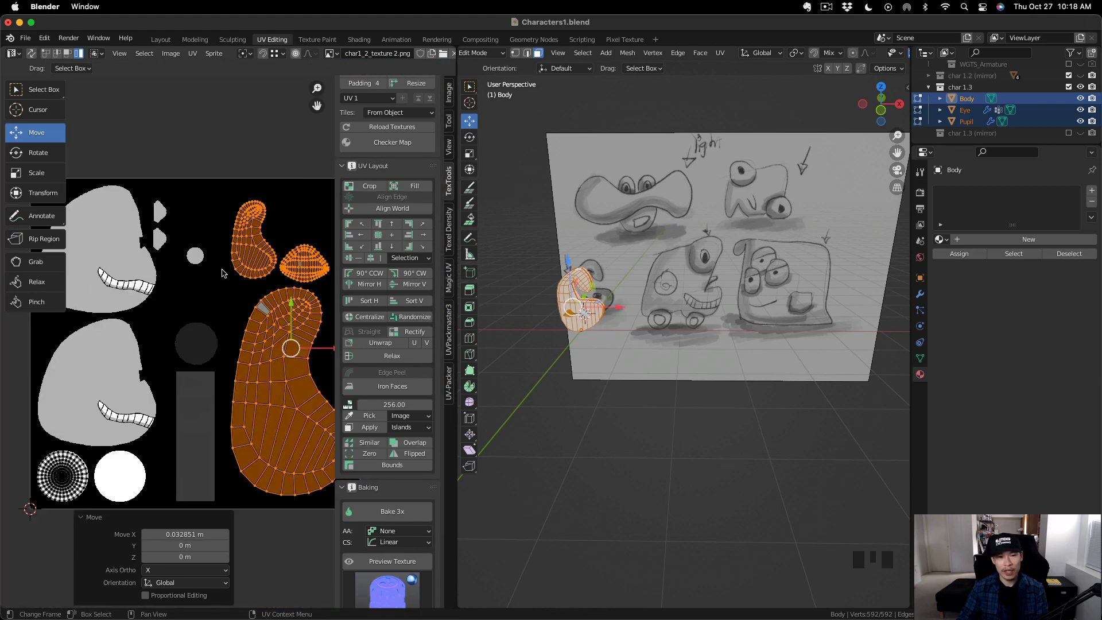
{"action": "middle_click_drag", "start_coordinate": [222, 273], "coordinate": [237, 256]}
{"action": "scroll", "coordinate": [241, 266], "scroll_direction": "down", "scroll_amount": 2}
{"action": "scroll", "coordinate": [241, 266], "scroll_direction": "up", "scroll_amount": 2}
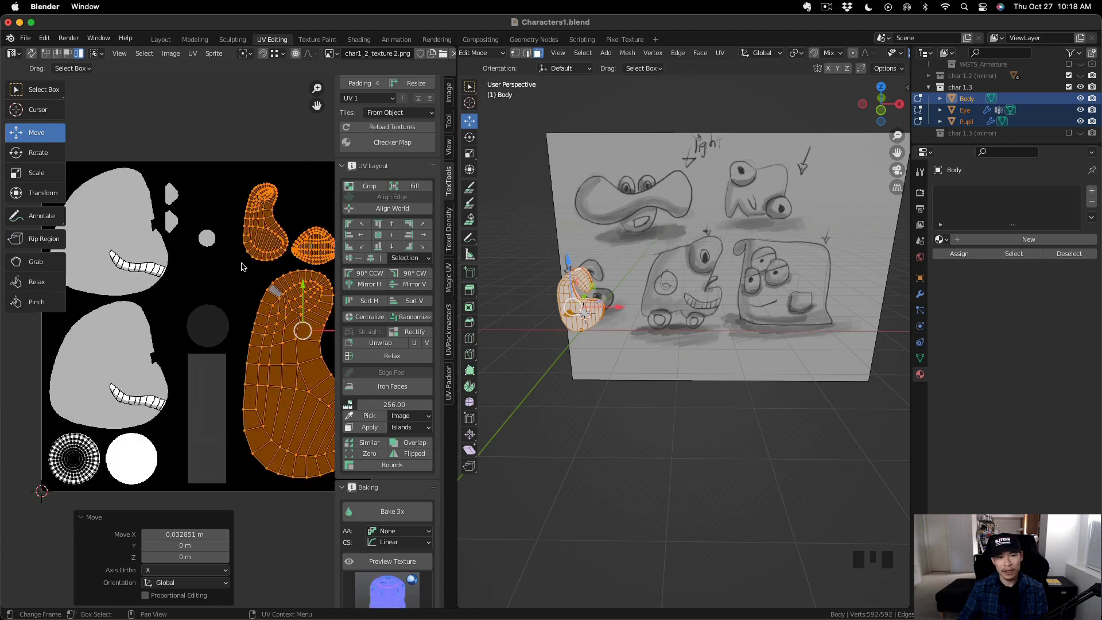
{"action": "scroll", "coordinate": [241, 265], "scroll_direction": "down", "scroll_amount": 1}
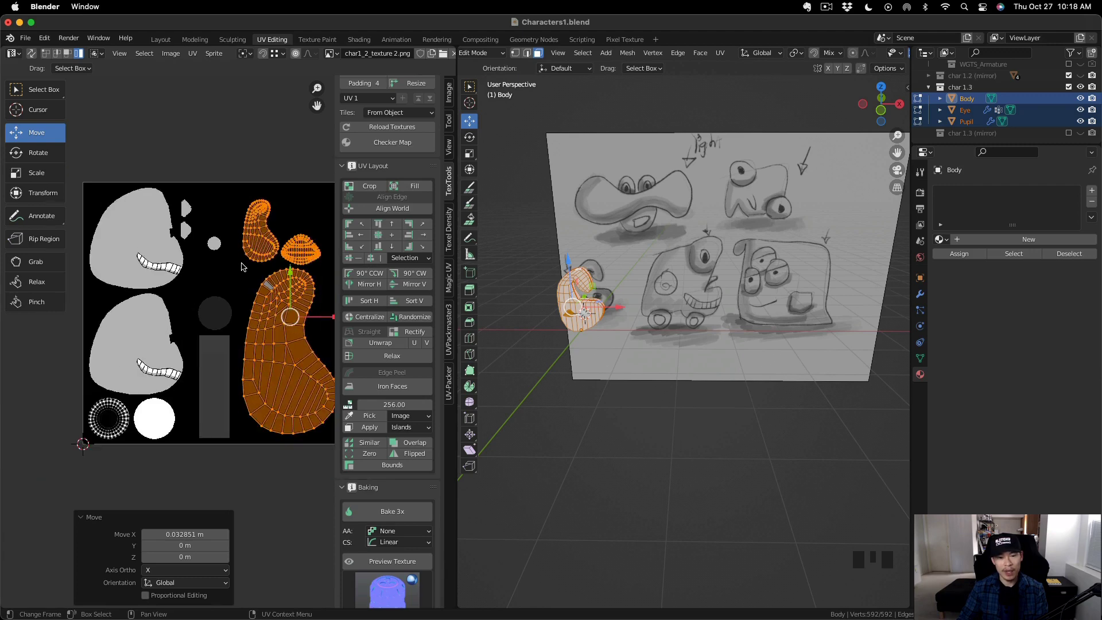
{"action": "left_click", "coordinate": [311, 253]}
{"action": "scroll", "coordinate": [312, 273], "scroll_direction": "down", "scroll_amount": 1}
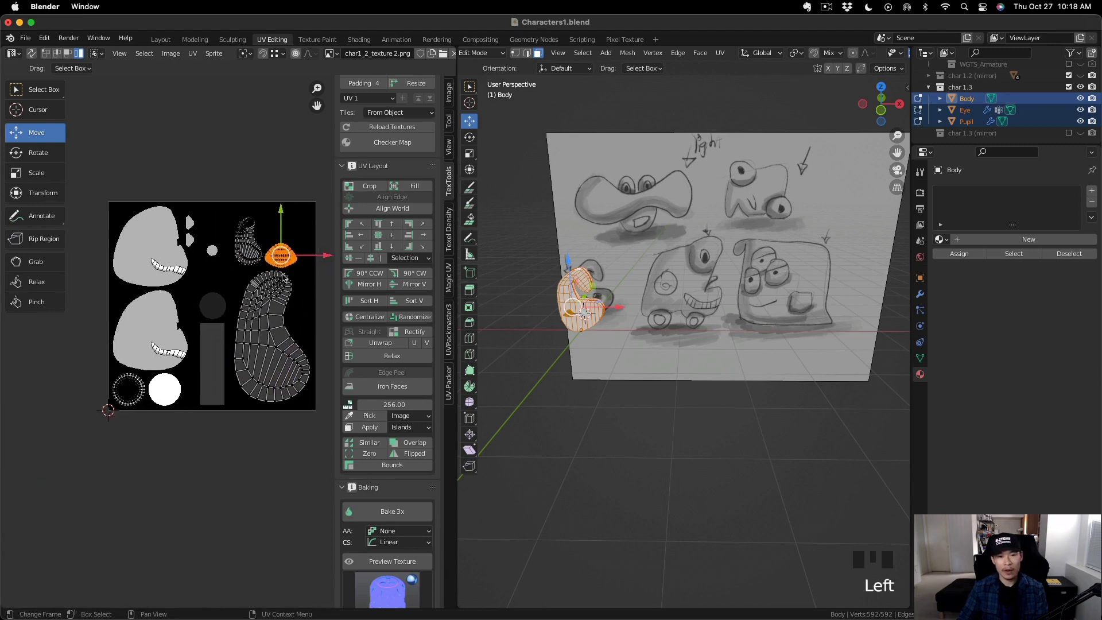
{"action": "key", "text": "n"}
{"action": "scroll", "coordinate": [312, 274], "scroll_direction": "up", "scroll_amount": 2}
{"action": "middle_click_drag", "start_coordinate": [353, 292], "coordinate": [360, 290]}
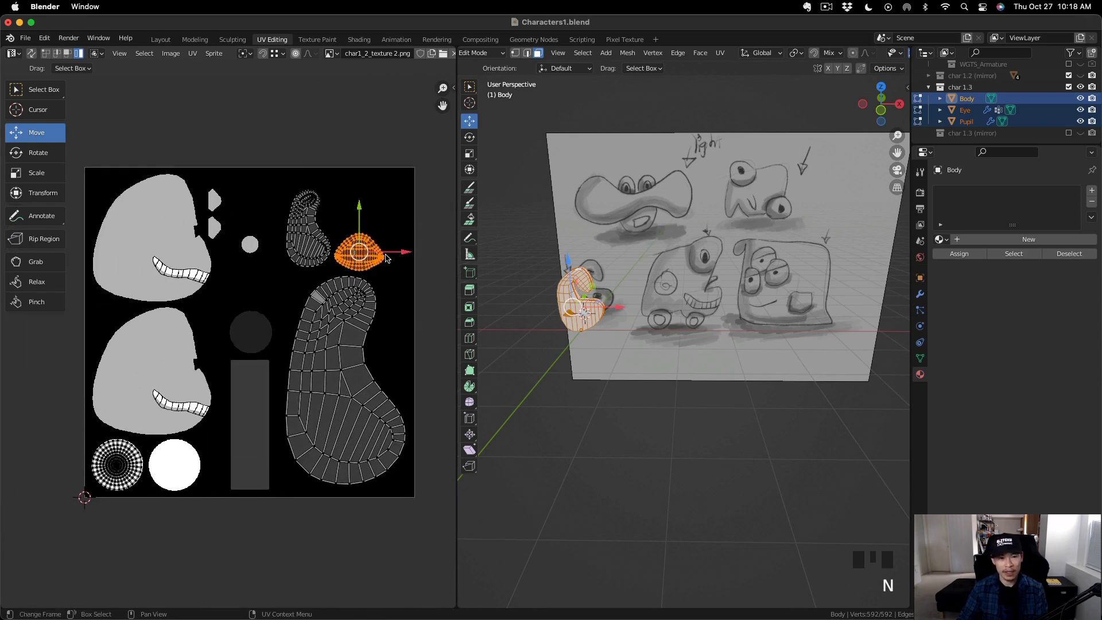
{"action": "left_click_drag", "start_coordinate": [359, 253], "coordinate": [251, 281]}
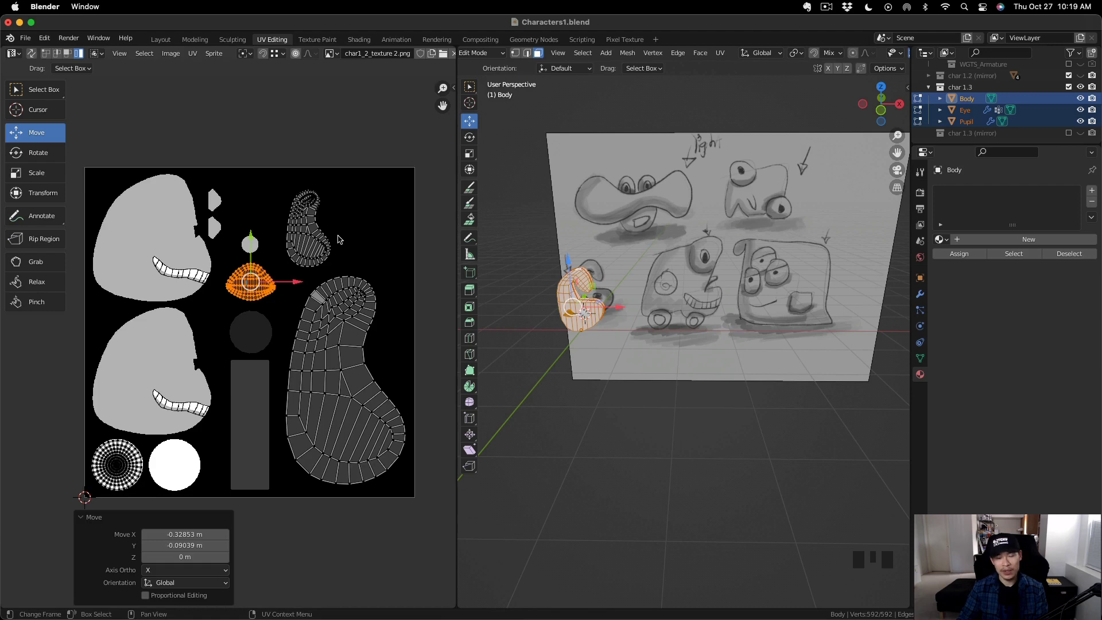
Scale the small body island to about 0.467 and place it just beside the eye island.
{"action": "left_click_drag", "start_coordinate": [278, 183], "coordinate": [346, 274]}
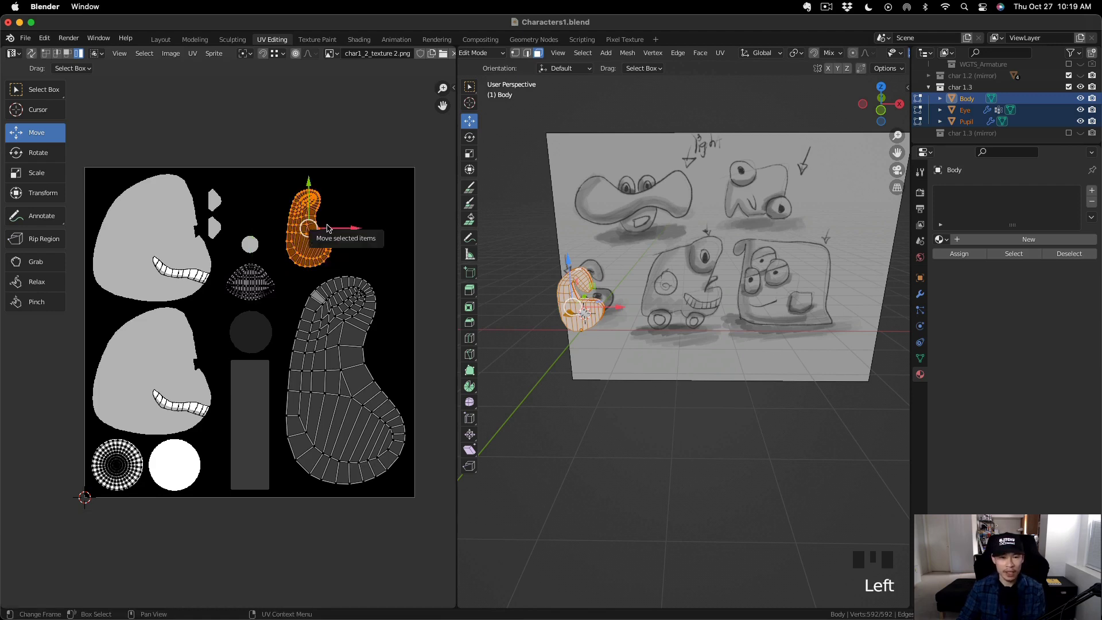
{"action": "key", "text": "e"}
{"action": "key", "text": "r"}
{"action": "left_click_drag", "start_coordinate": [322, 244], "coordinate": [288, 264]}
{"action": "key", "text": "w"}
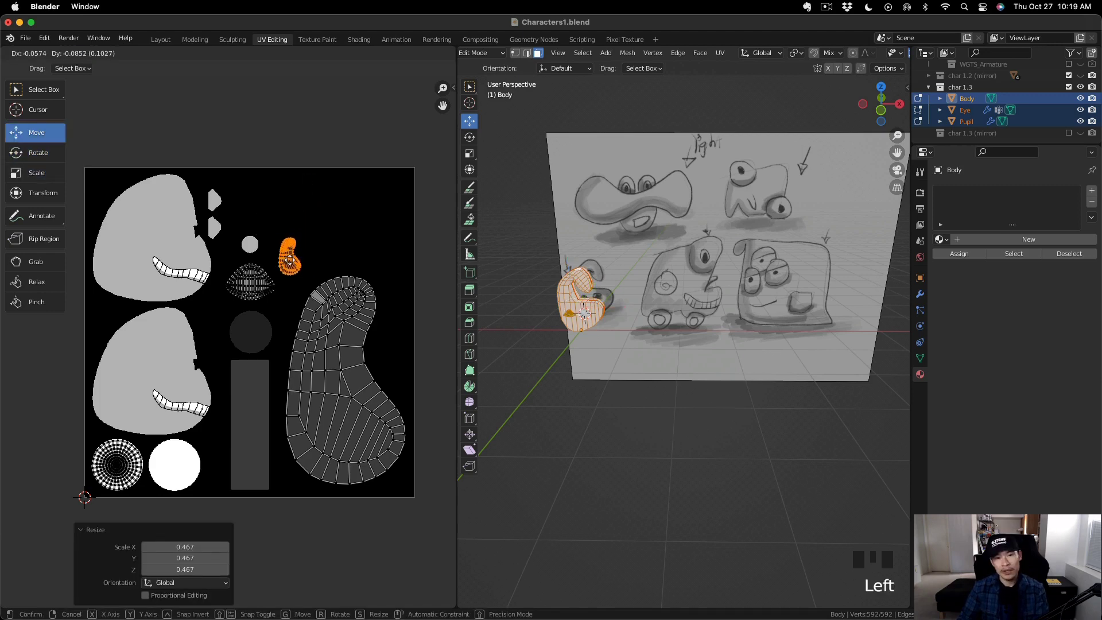
{"action": "left_click_drag", "start_coordinate": [289, 262], "coordinate": [292, 287]}
{"action": "left_click", "coordinate": [408, 543]}
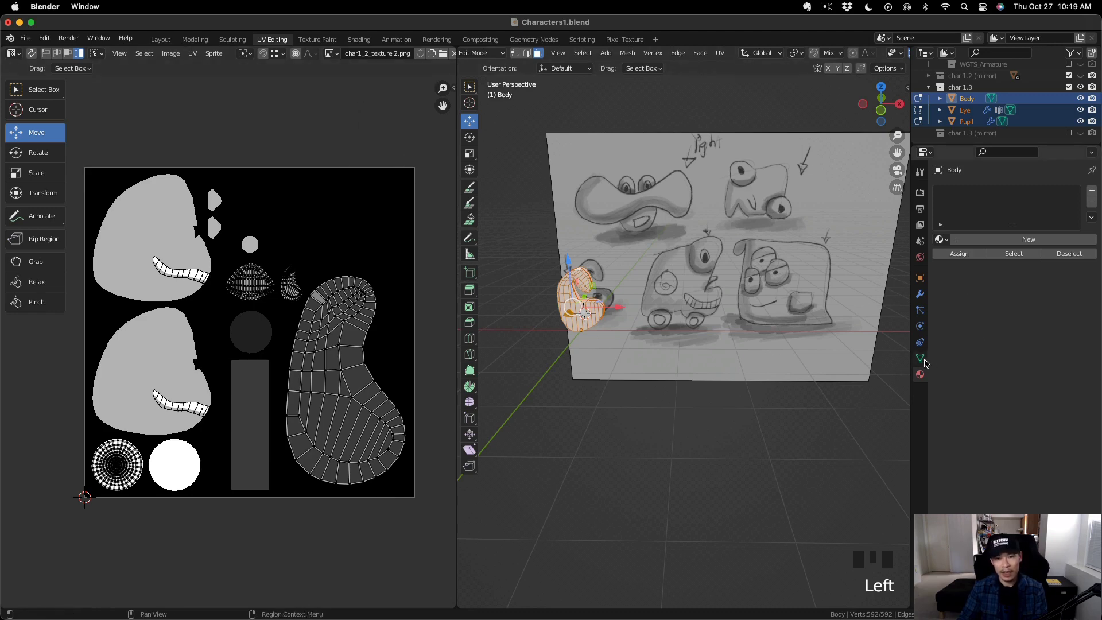
Assign the existing material named Material to the Body, Eye and Pupil objects of char 1.3.
{"action": "left_click", "coordinate": [975, 98]}
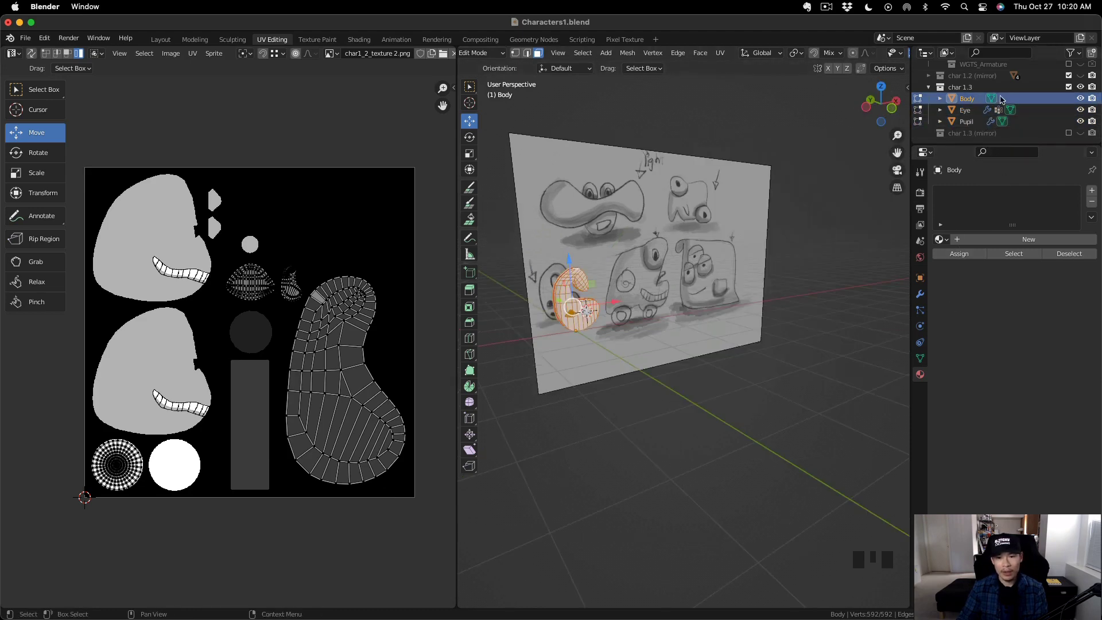
{"action": "left_click", "coordinate": [945, 238]}
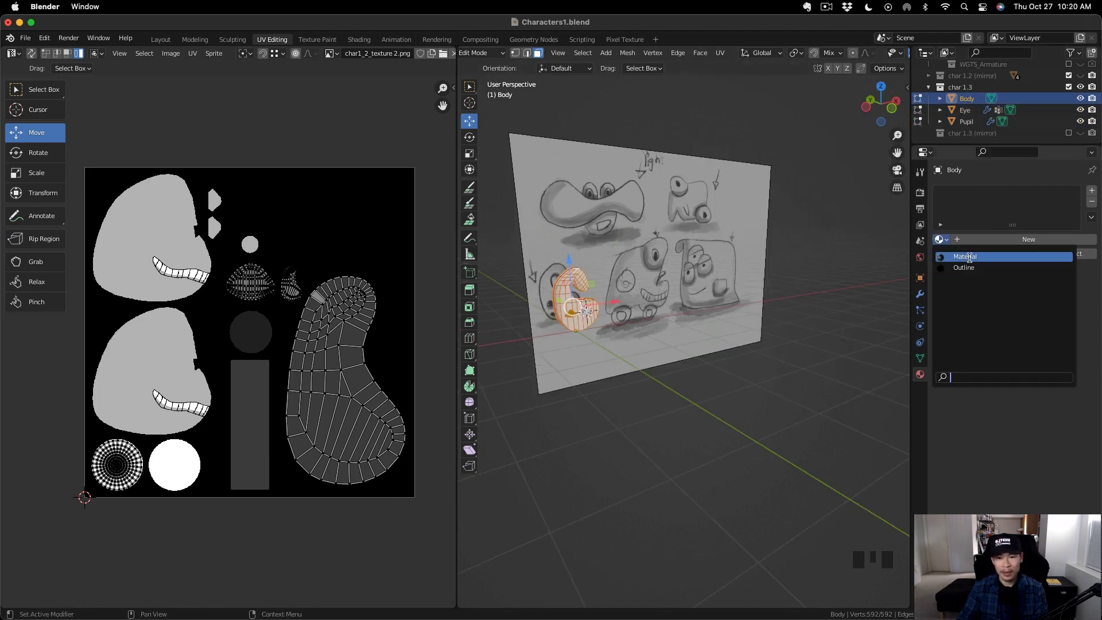
{"action": "left_click", "coordinate": [970, 257]}
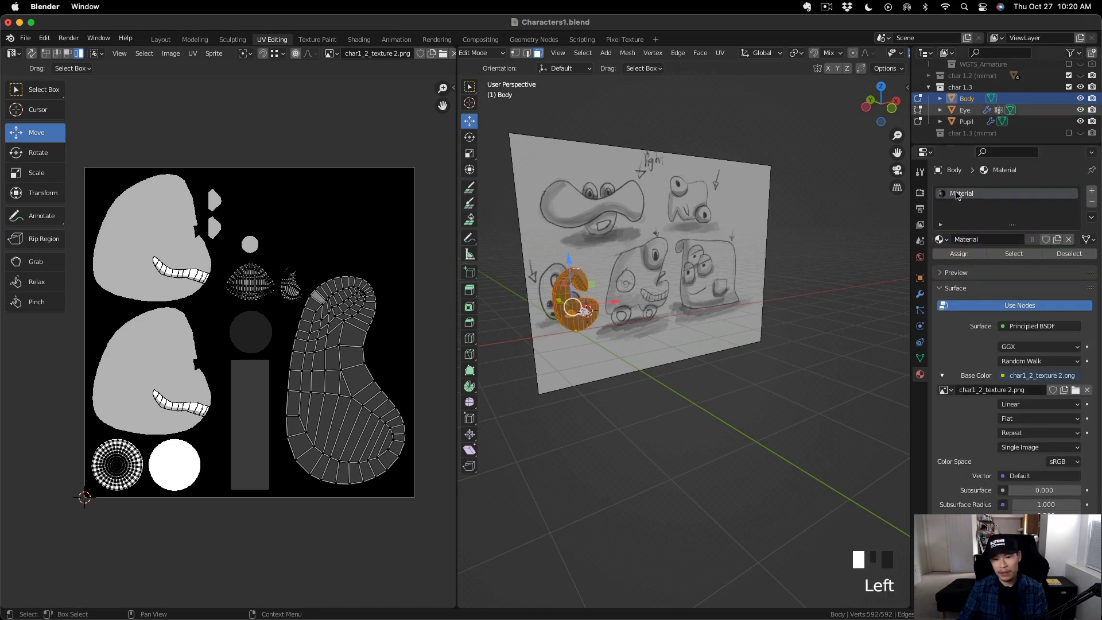
{"action": "left_click", "coordinate": [967, 110]}
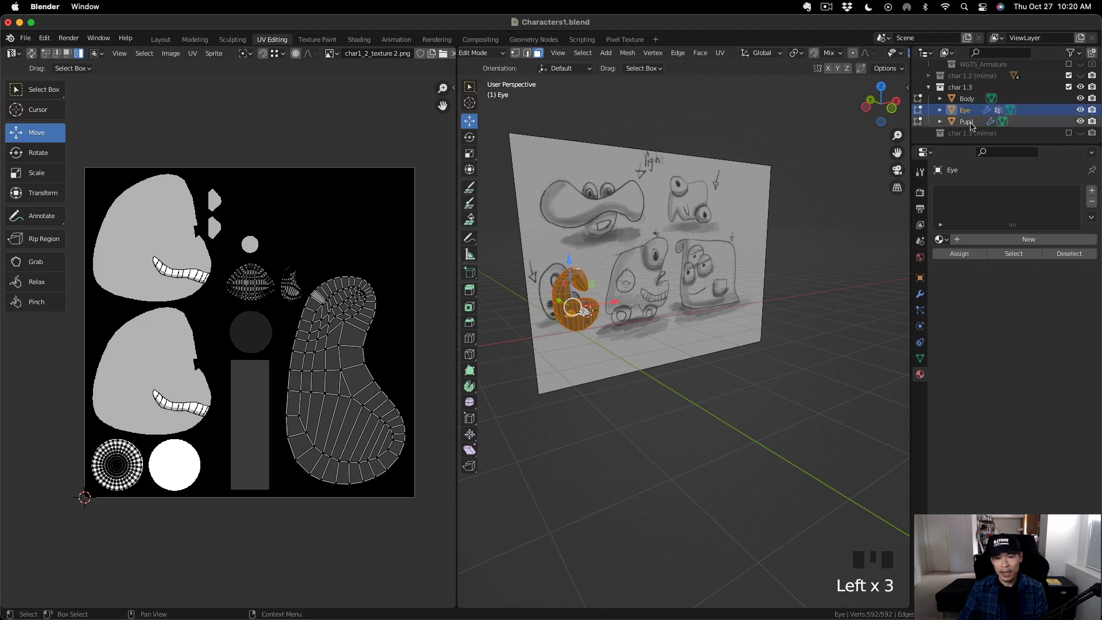
{"action": "left_click", "coordinate": [944, 239]}
{"action": "left_click", "coordinate": [965, 257]}
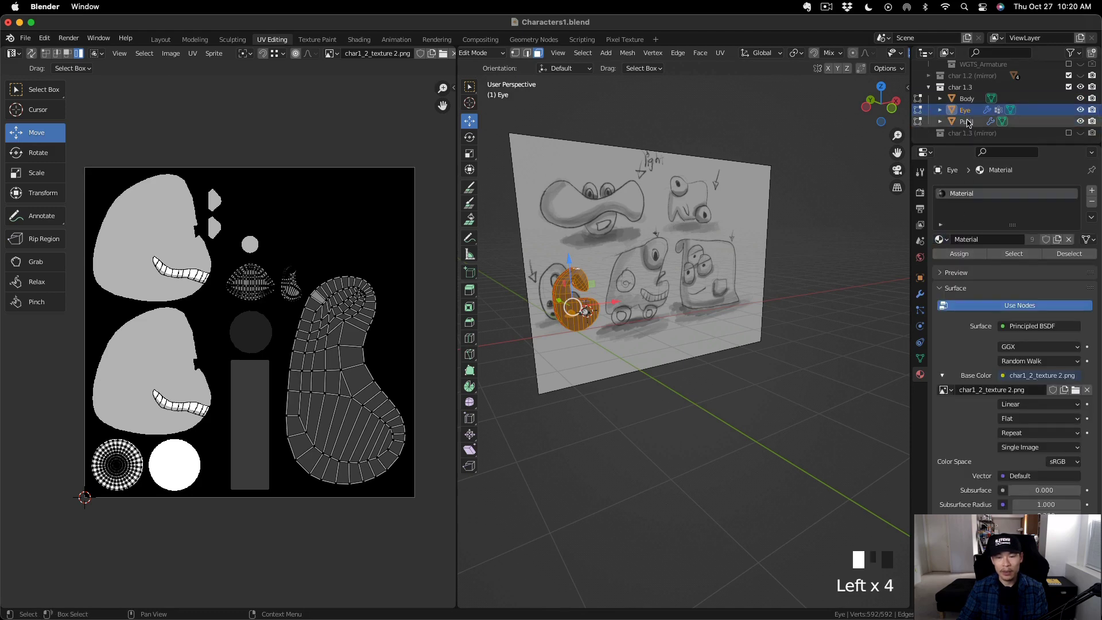
{"action": "left_click", "coordinate": [967, 122]}
{"action": "left_click", "coordinate": [945, 238]}
{"action": "left_click", "coordinate": [964, 257]}
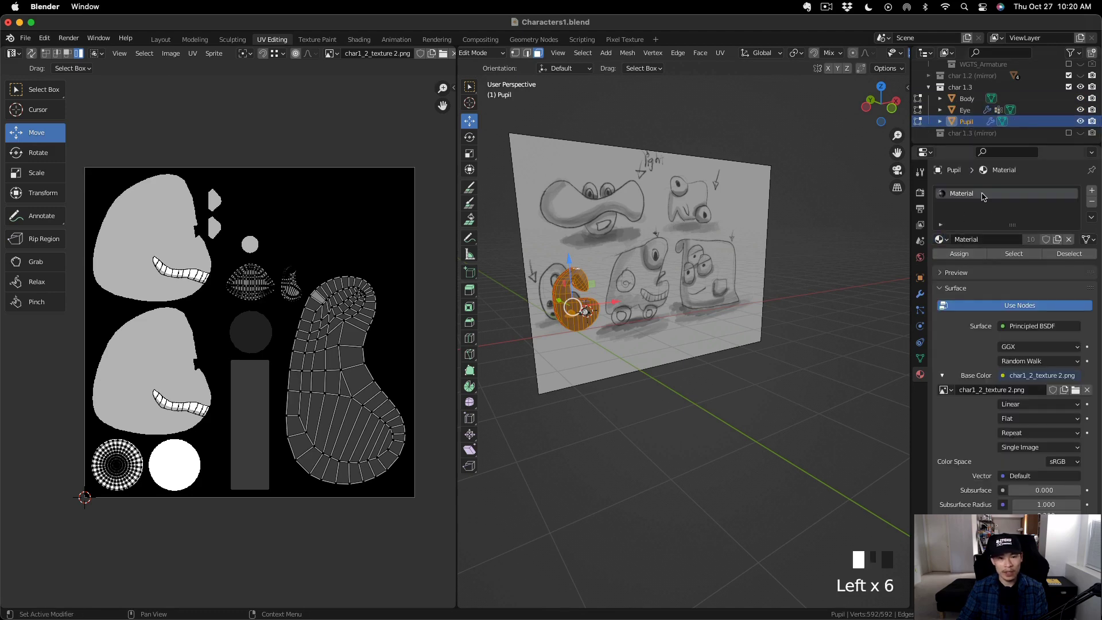
Make Body the active object and open it in the Texture Paint workspace, framing the character closely.
{"action": "left_click", "coordinate": [975, 100]}
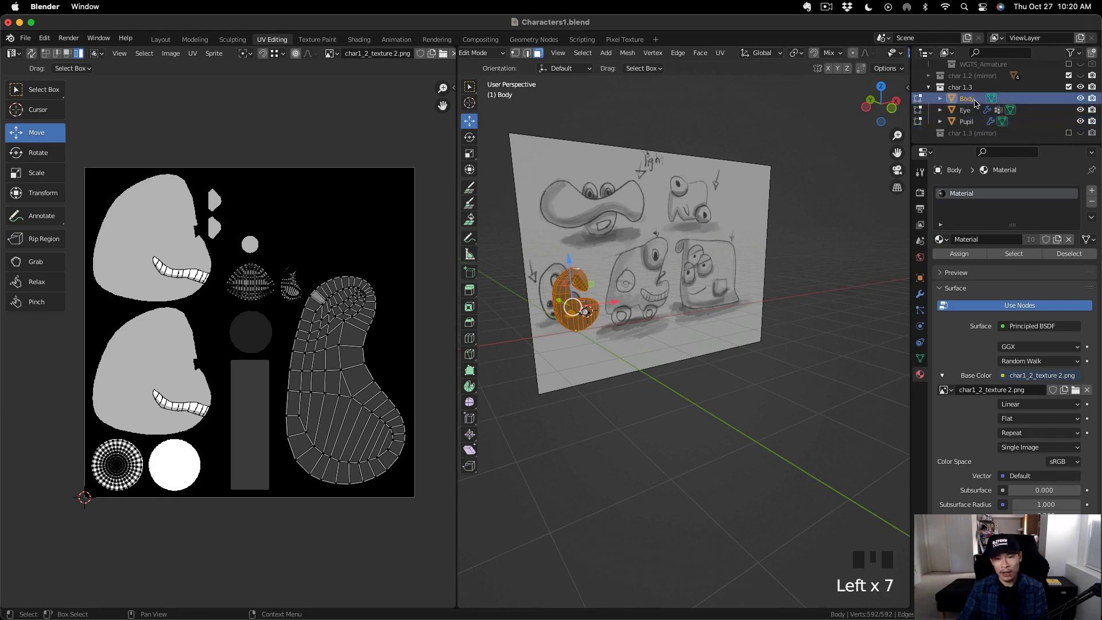
{"action": "middle_click_drag", "start_coordinate": [617, 323], "coordinate": [574, 276]}
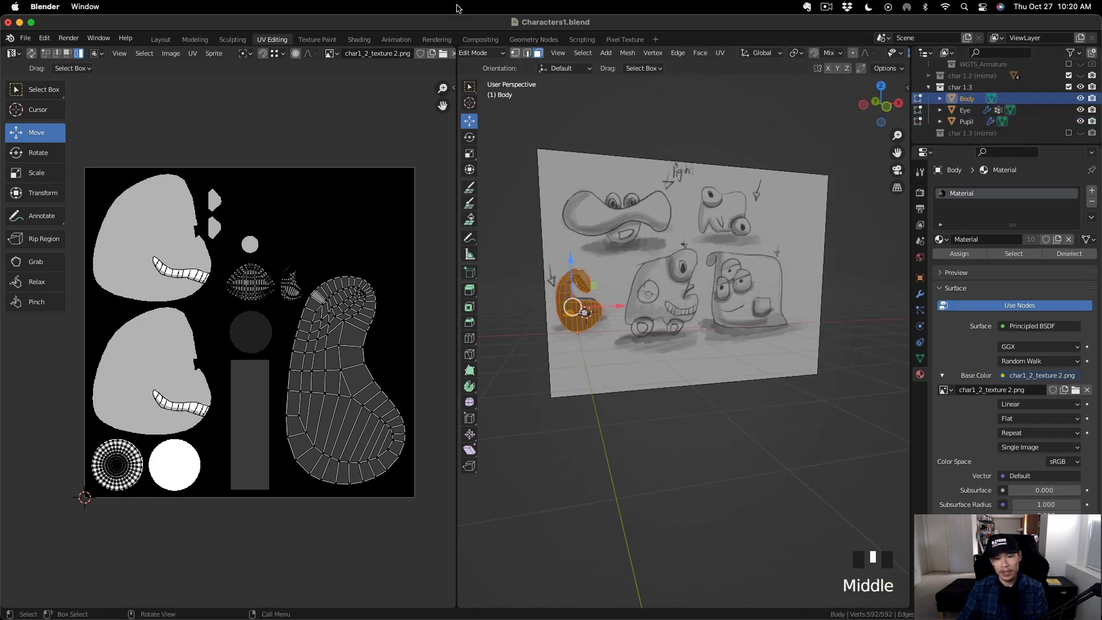
{"action": "left_click", "coordinate": [317, 41]}
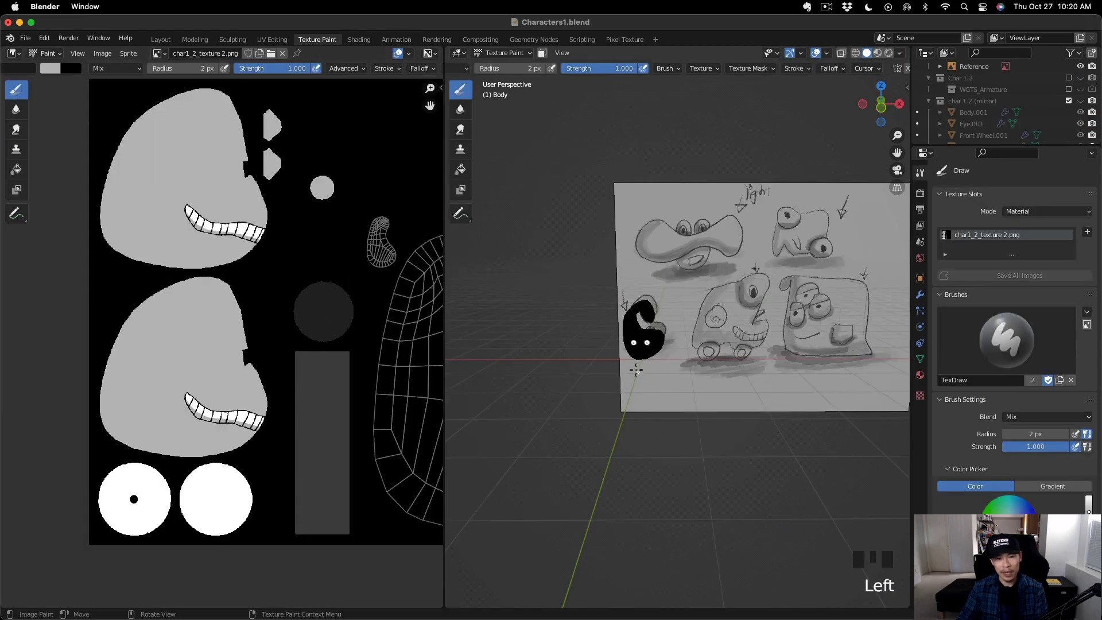
{"action": "scroll", "coordinate": [636, 371], "scroll_direction": "up", "scroll_amount": 5}
{"action": "mouse_move", "coordinate": [655, 362]}
{"action": "middle_mouse_down"}
{"action": "mouse_move", "coordinate": [659, 333]}
{"action": "mouse_move", "coordinate": [649, 356]}
{"action": "middle_mouse_up"}
{"action": "scroll", "coordinate": [659, 332], "scroll_direction": "up", "scroll_amount": 8}
{"action": "middle_click_drag", "start_coordinate": [649, 356], "coordinate": [665, 394]}
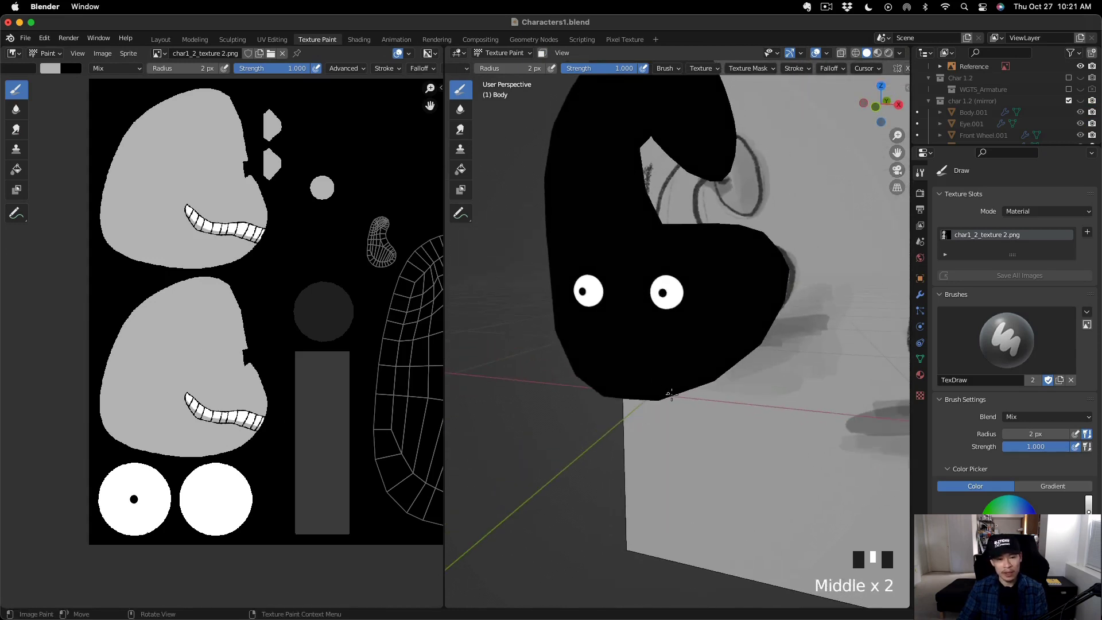
{"action": "scroll", "coordinate": [688, 398], "scroll_direction": "down", "scroll_amount": 3}
{"action": "scroll", "coordinate": [1022, 495], "scroll_direction": "down", "scroll_amount": 3}
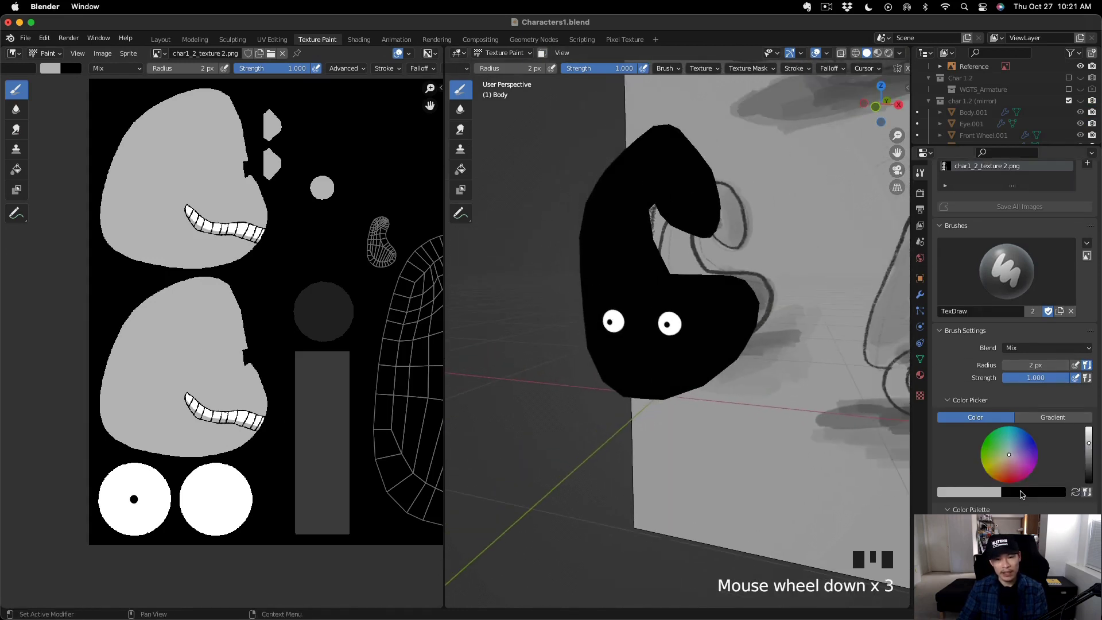
Fill the Body with light gray using the Fill tool in Texture Paint mode.
{"action": "left_click", "coordinate": [1011, 534]}
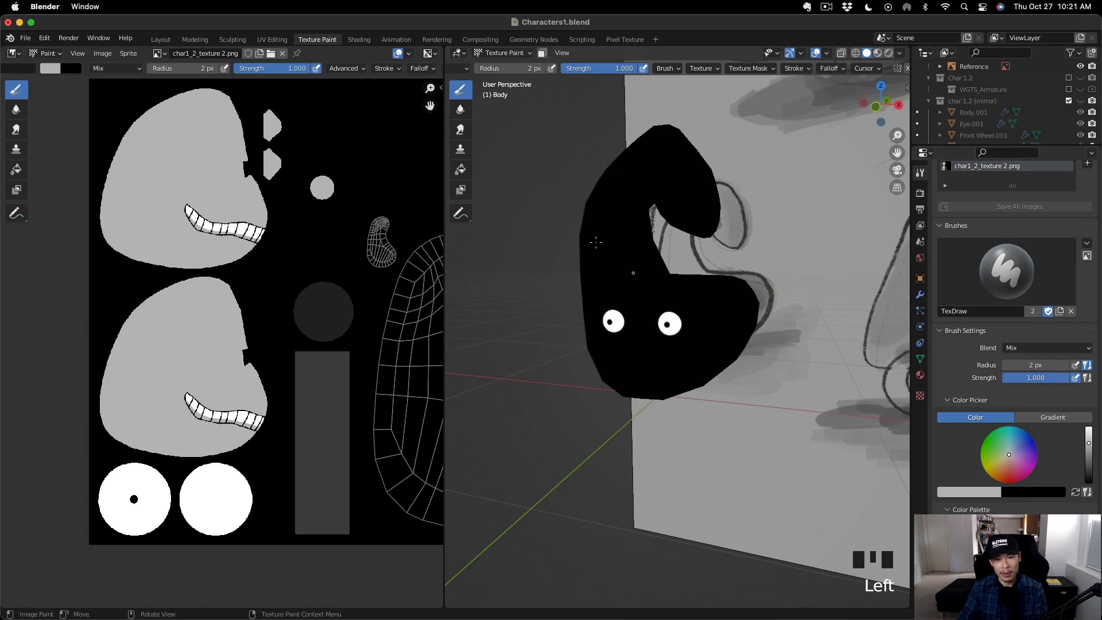
{"action": "left_click", "coordinate": [462, 171]}
{"action": "middle_click_drag", "start_coordinate": [517, 184], "coordinate": [564, 188]}
{"action": "left_click", "coordinate": [503, 53]}
{"action": "left_click", "coordinate": [501, 61]}
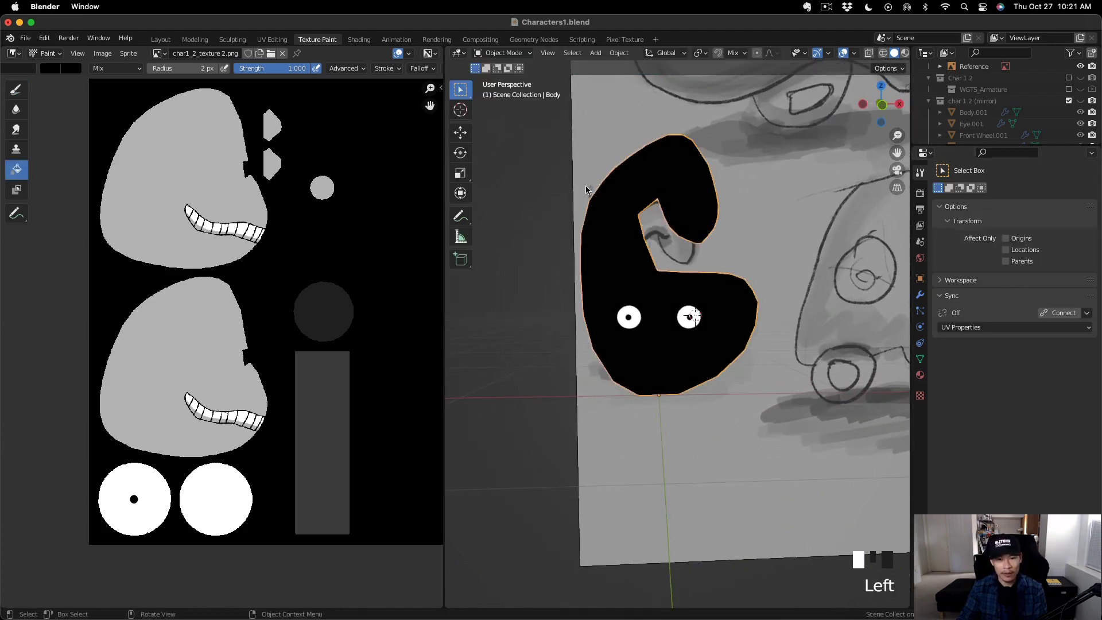
{"action": "left_click", "coordinate": [504, 53]}
{"action": "left_click", "coordinate": [499, 129]}
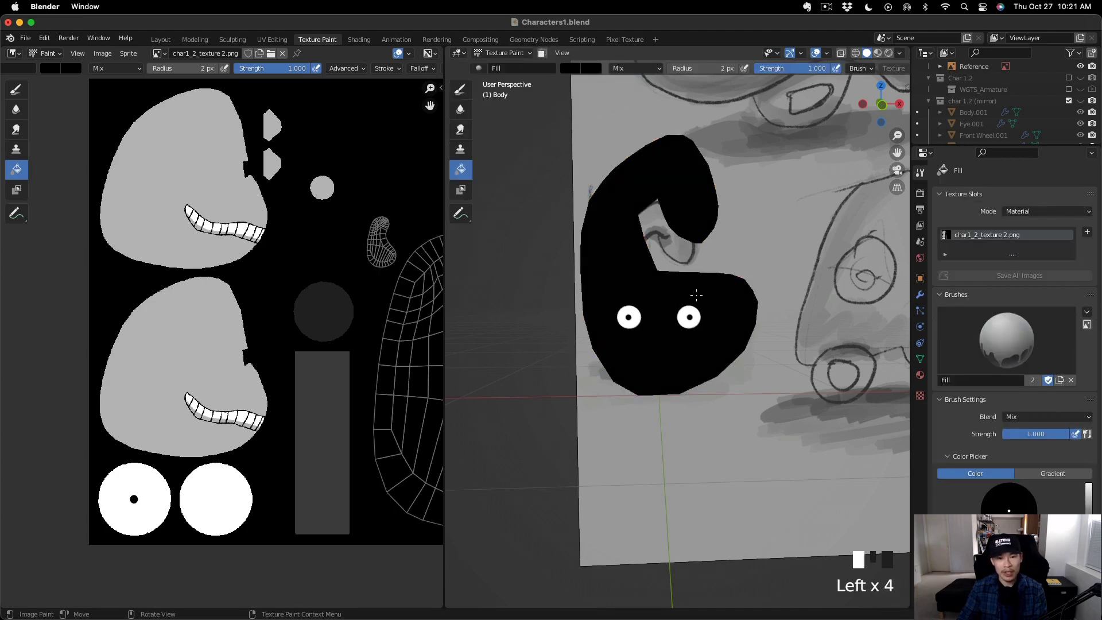
{"action": "scroll", "coordinate": [1010, 344], "scroll_direction": "down", "scroll_amount": 2}
{"action": "left_click", "coordinate": [1089, 453]}
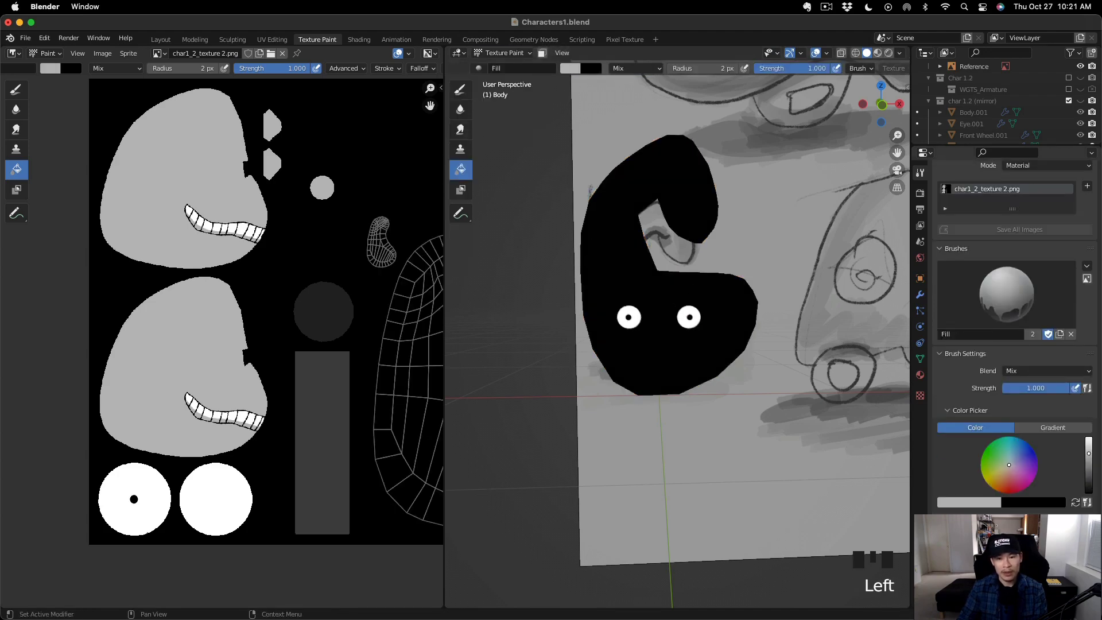
{"action": "left_click", "coordinate": [658, 305]}
Examine the filled body and its UV islands, comparing the model with the reference sketch through X-ray.
{"action": "middle_click_drag", "start_coordinate": [362, 251], "coordinate": [290, 241]}
{"action": "scroll", "coordinate": [288, 241], "scroll_direction": "down", "scroll_amount": 1}
{"action": "scroll", "coordinate": [338, 310], "scroll_direction": "up", "scroll_amount": 2}
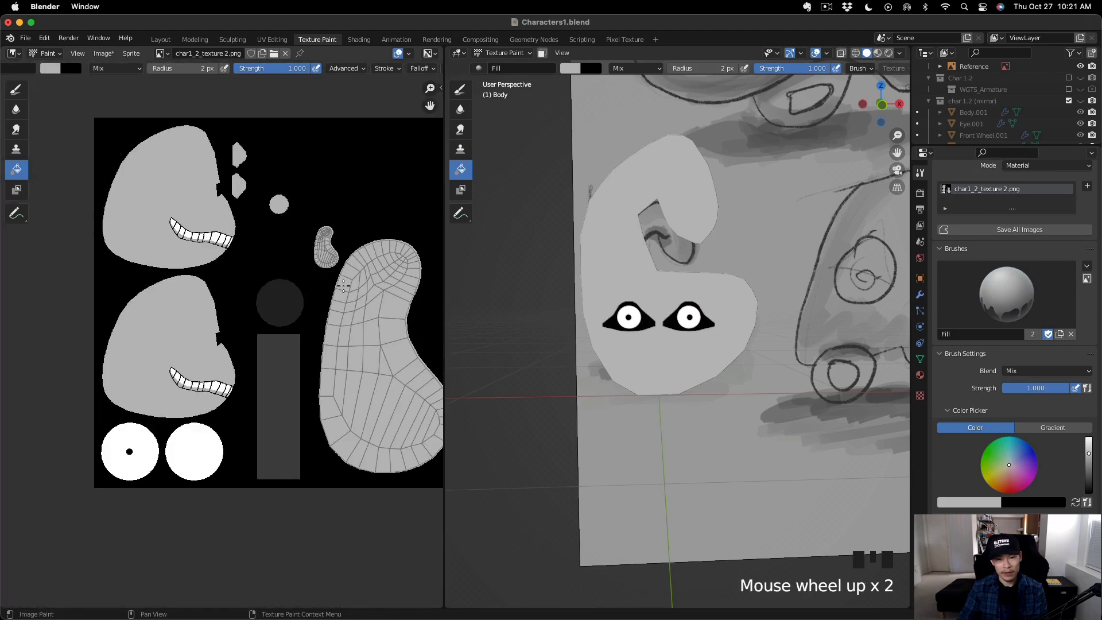
{"action": "middle_click_drag", "start_coordinate": [339, 310], "coordinate": [269, 290]}
{"action": "mouse_move", "coordinate": [602, 319]}
{"action": "middle_mouse_down"}
{"action": "mouse_move", "coordinate": [582, 319]}
{"action": "mouse_move", "coordinate": [597, 325]}
{"action": "middle_mouse_up"}
{"action": "key", "text": "alt+z"}
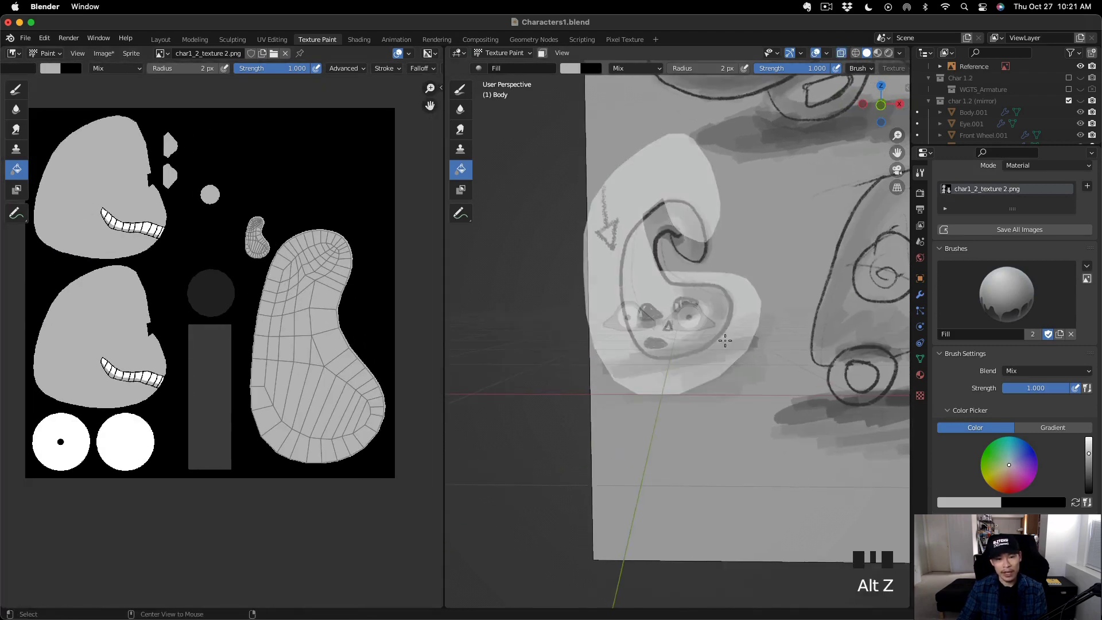
{"action": "key", "text": "alt+z"}
{"action": "scroll", "coordinate": [667, 357], "scroll_direction": "up", "scroll_amount": 1}
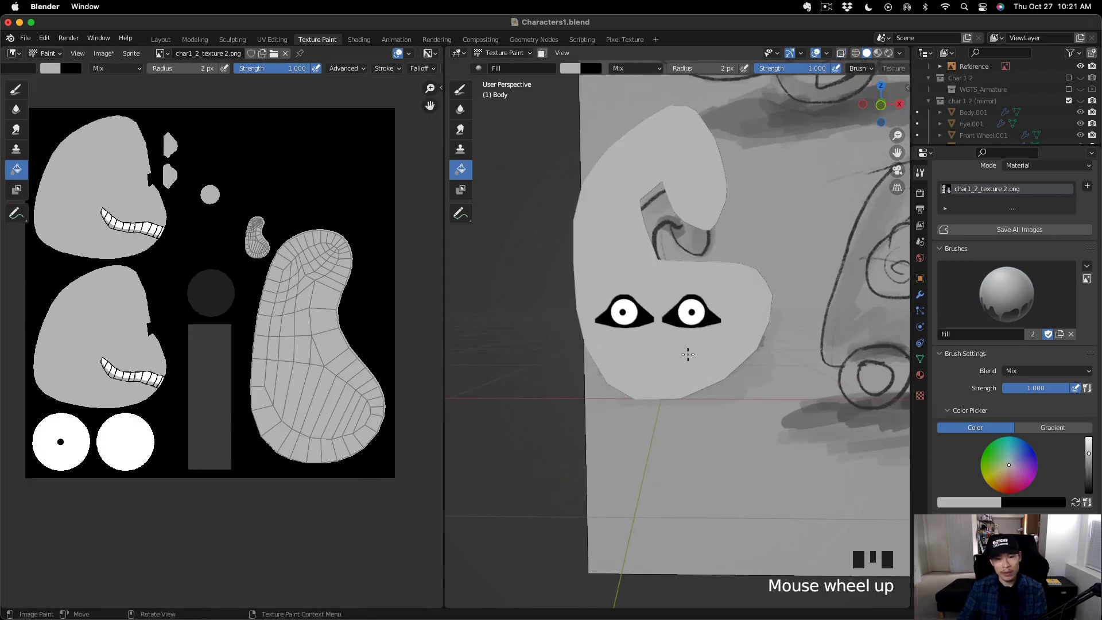
{"action": "scroll", "coordinate": [688, 354], "scroll_direction": "up", "scroll_amount": 1}
{"action": "key", "text": "alt+z"}
{"action": "key", "text": "alt+z"}
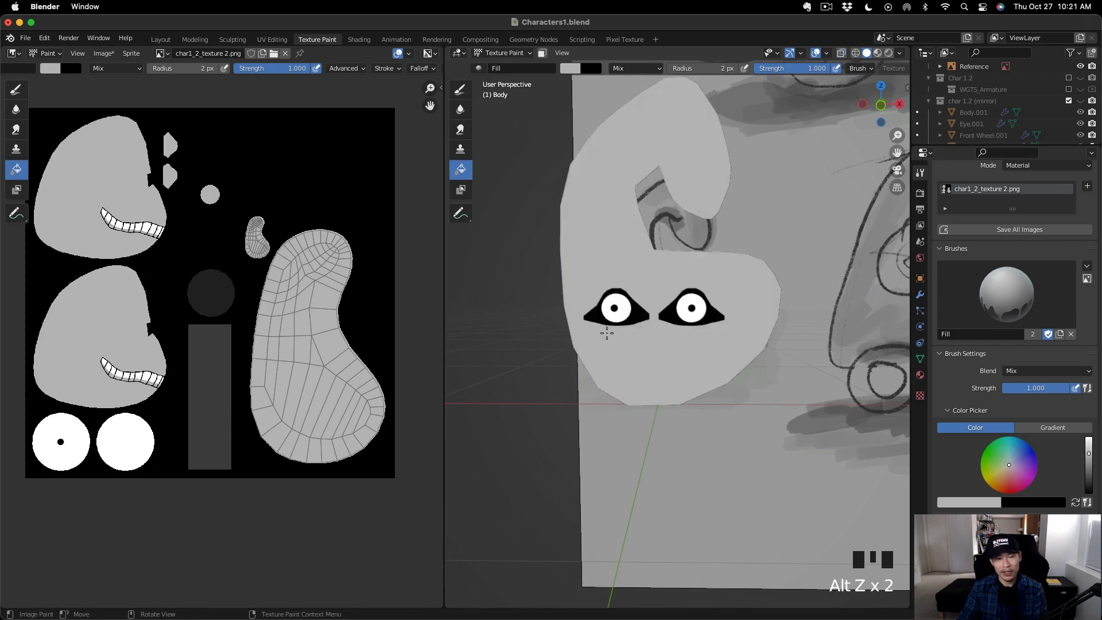
{"action": "scroll", "coordinate": [606, 280], "scroll_direction": "up", "scroll_amount": 3}
{"action": "scroll", "coordinate": [623, 260], "scroll_direction": "up", "scroll_amount": 2}
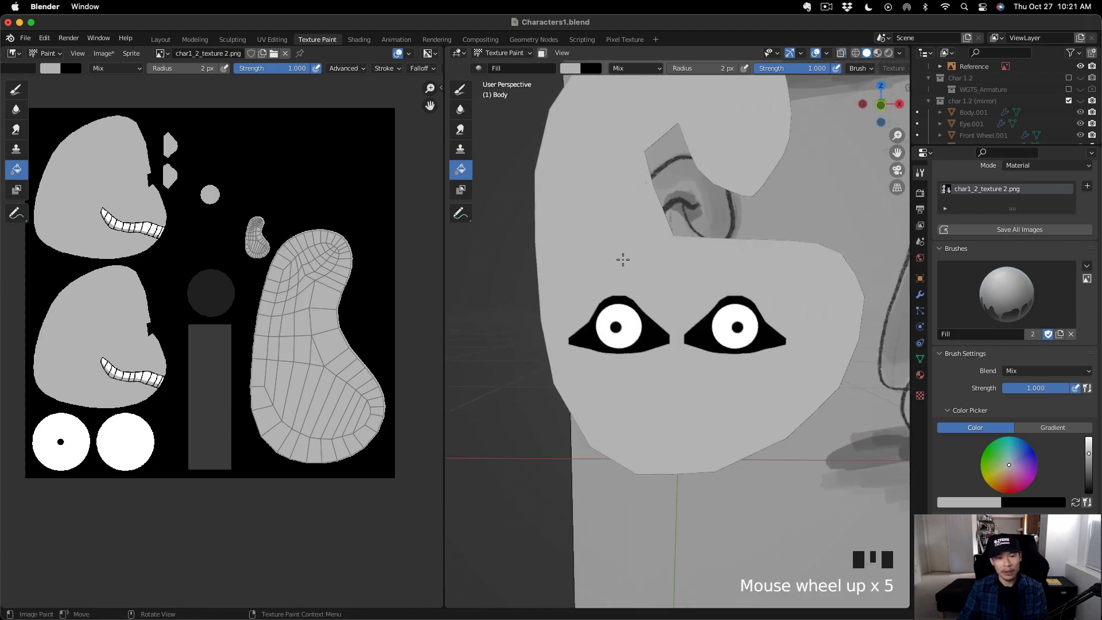
{"action": "scroll", "coordinate": [622, 259], "scroll_direction": "down", "scroll_amount": 2}
{"action": "scroll", "coordinate": [622, 260], "scroll_direction": "up", "scroll_amount": 1}
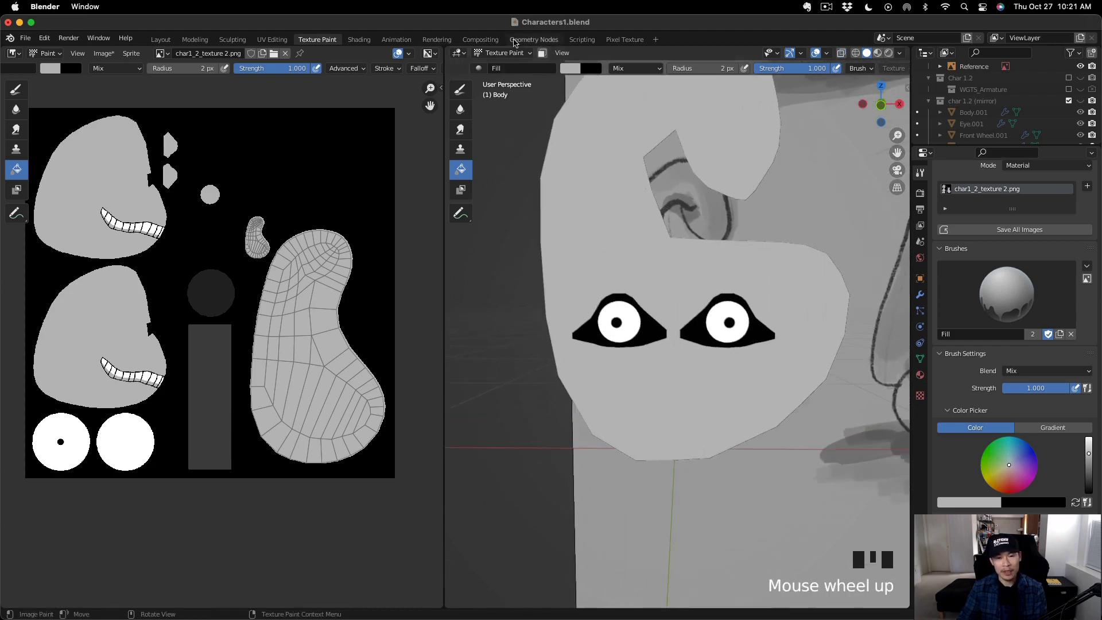
Try to fill the Eye object with white.
{"action": "left_click", "coordinate": [759, 342]}
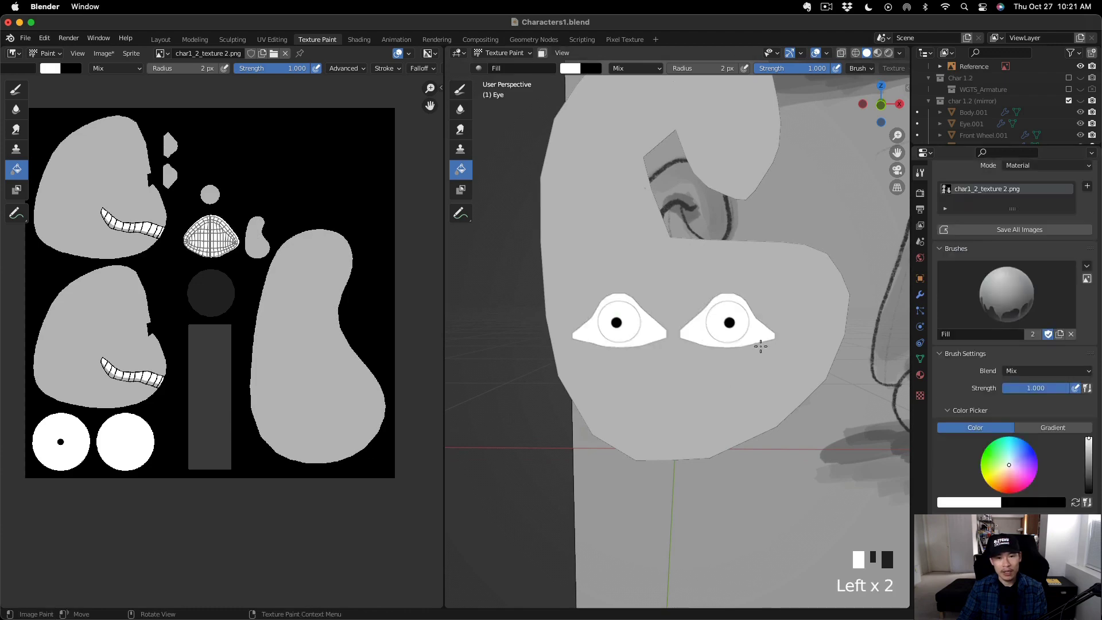
{"action": "mouse_move", "coordinate": [763, 347]}
{"action": "middle_mouse_down"}
{"action": "mouse_move", "coordinate": [564, 339]}
{"action": "mouse_move", "coordinate": [534, 394]}
{"action": "mouse_move", "coordinate": [547, 164]}
{"action": "middle_mouse_up"}
{"action": "key", "text": "super+z"}
Re-enter Texture Paint mode on the Eye object through Edit Mode and fill the eye with white.
{"action": "scroll", "coordinate": [666, 344], "scroll_direction": "up", "scroll_amount": 8}
{"action": "left_click", "coordinate": [505, 52]}
{"action": "left_click", "coordinate": [501, 79]}
{"action": "left_click", "coordinate": [520, 55]}
{"action": "left_click", "coordinate": [517, 123]}
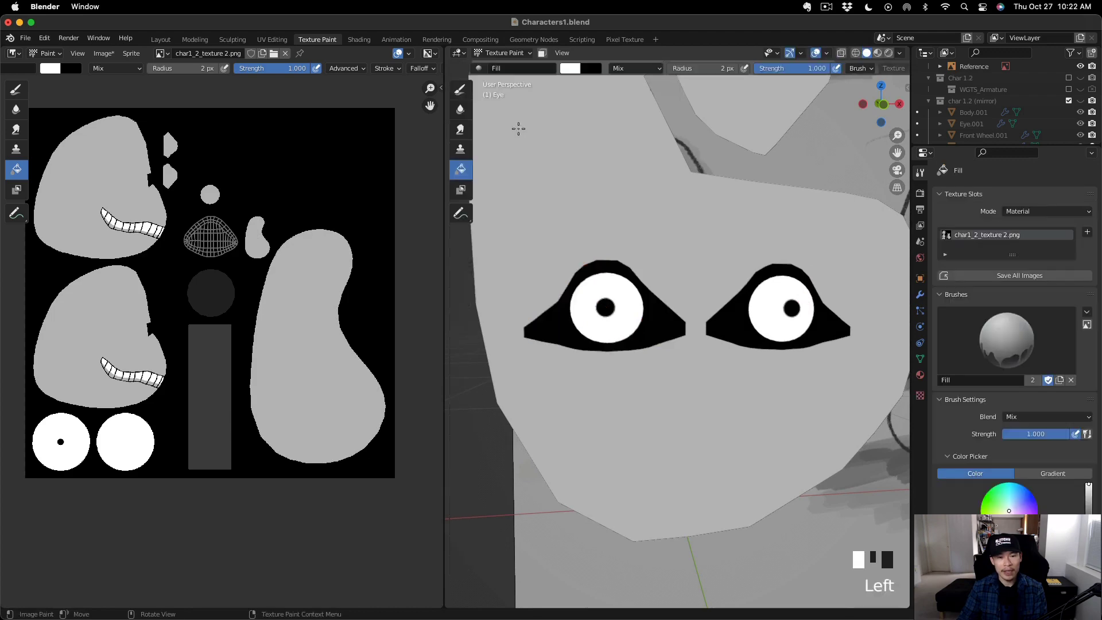
{"action": "mouse_move", "coordinate": [517, 123]}
{"action": "middle_mouse_down"}
{"action": "mouse_move", "coordinate": [650, 394]}
{"action": "mouse_move", "coordinate": [768, 361]}
{"action": "mouse_move", "coordinate": [811, 386]}
{"action": "mouse_move", "coordinate": [697, 375]}
{"action": "middle_mouse_up"}
{"action": "scroll", "coordinate": [767, 361], "scroll_direction": "down", "scroll_amount": 16}
{"action": "key", "text": "alt+z"}
{"action": "key", "text": "alt+z"}
Return to the UV Editing workspace, put Body, Eye and Pupil into Edit Mode together and select all their geometry.
{"action": "left_click", "coordinate": [277, 40]}
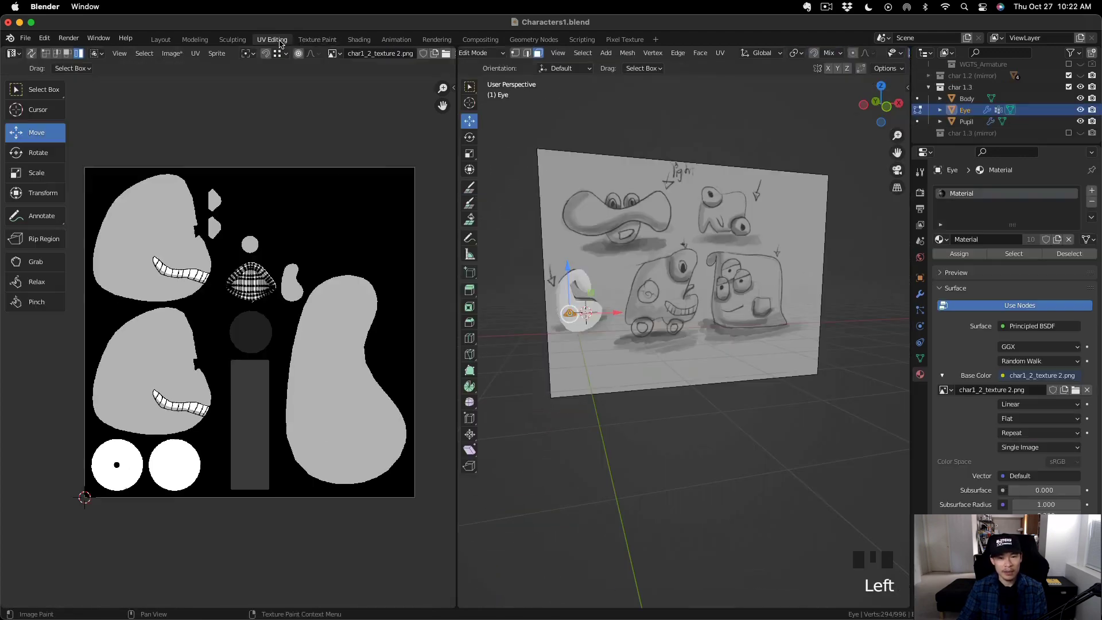
{"action": "key", "text": "a"}
{"action": "scroll", "coordinate": [566, 346], "scroll_direction": "up", "scroll_amount": 4}
{"action": "middle_click_drag", "start_coordinate": [566, 346], "coordinate": [571, 400], "text": "shift"}
{"action": "middle_click_drag", "start_coordinate": [598, 273], "coordinate": [569, 258]}
{"action": "left_click", "coordinate": [481, 53]}
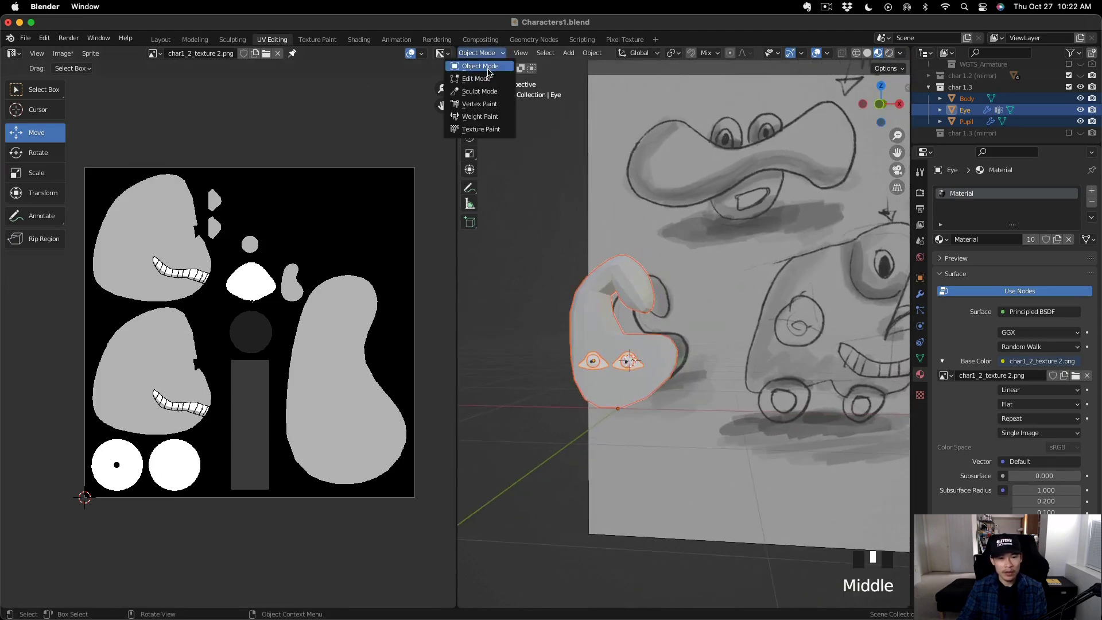
{"action": "left_click", "coordinate": [476, 79]}
{"action": "key", "text": "a"}
{"action": "scroll", "coordinate": [226, 438], "scroll_direction": "up", "scroll_amount": 1}
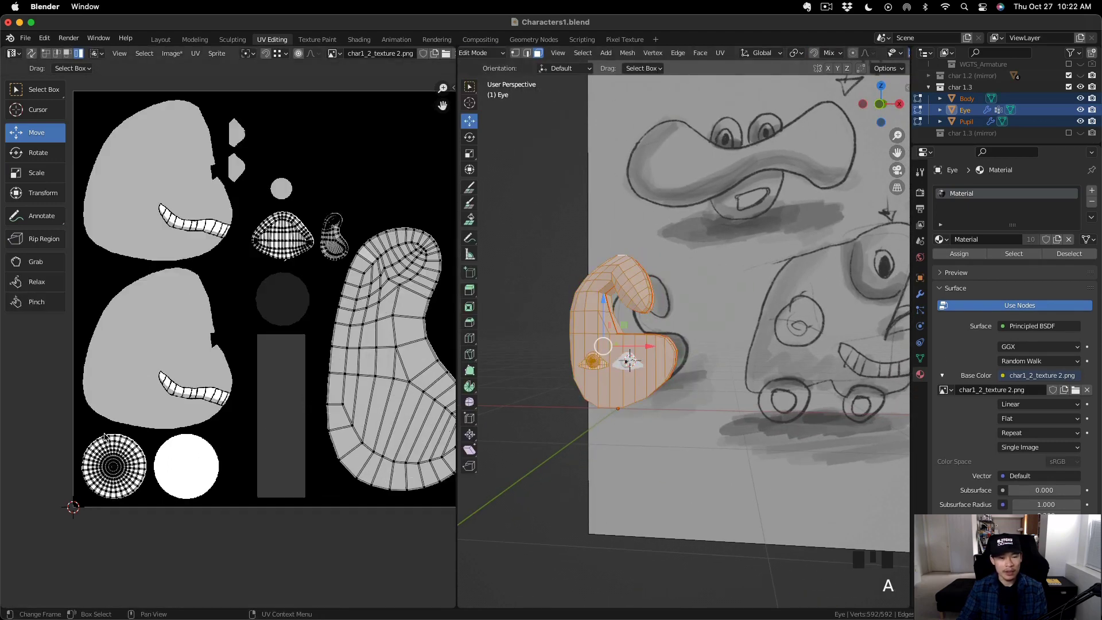
Move the circular pupil UV island onto the empty black area of the texture above the large body island.
{"action": "left_click_drag", "start_coordinate": [71, 425], "coordinate": [152, 522]}
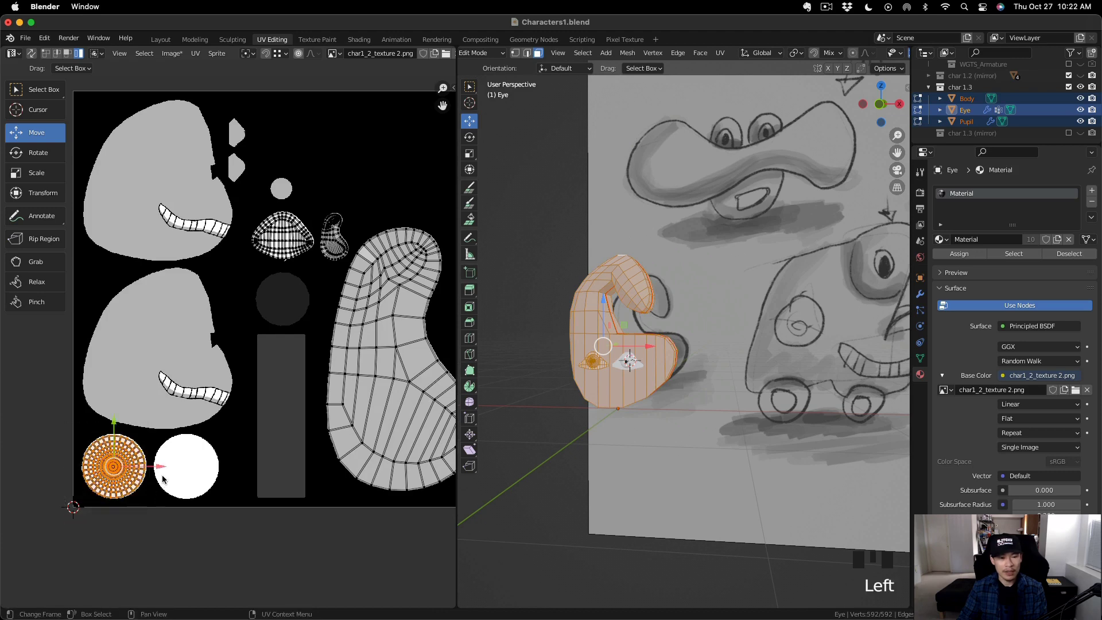
{"action": "left_click_drag", "start_coordinate": [118, 465], "coordinate": [337, 174]}
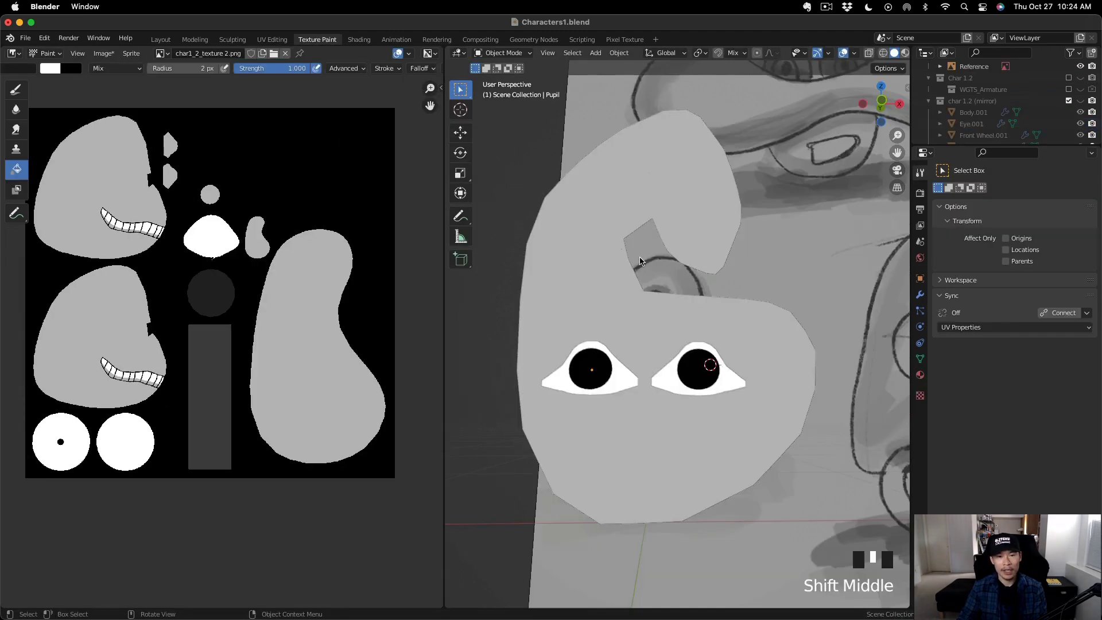
Put the Body object into Texture Paint mode, check its face against the sketch in front view, and choose the Draw brush.
{"action": "left_click", "coordinate": [613, 245]}
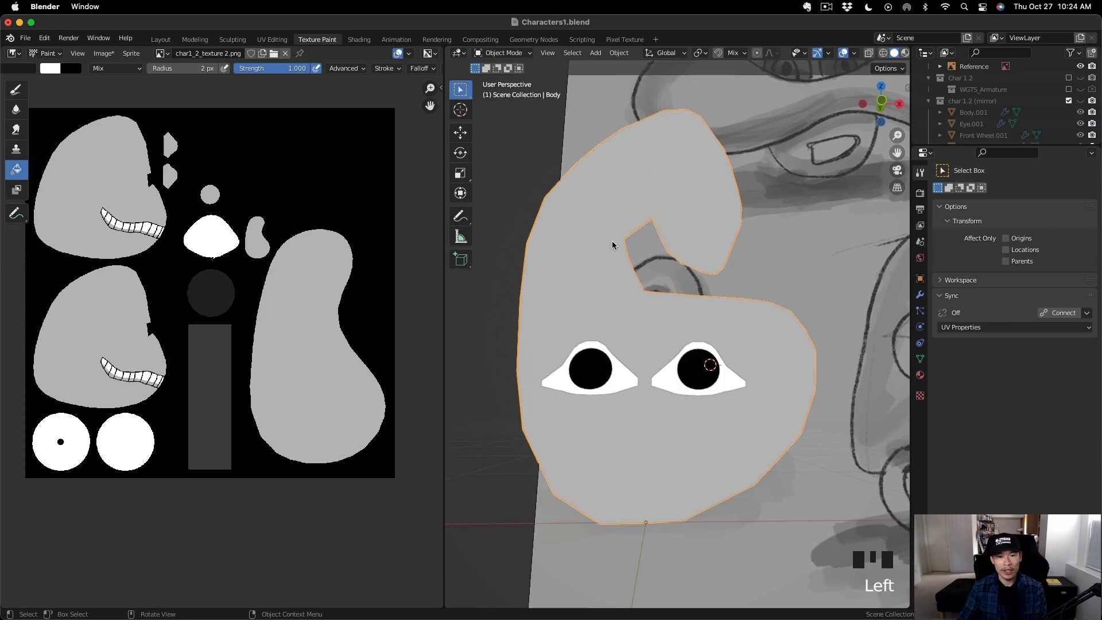
{"action": "left_click", "coordinate": [519, 56]}
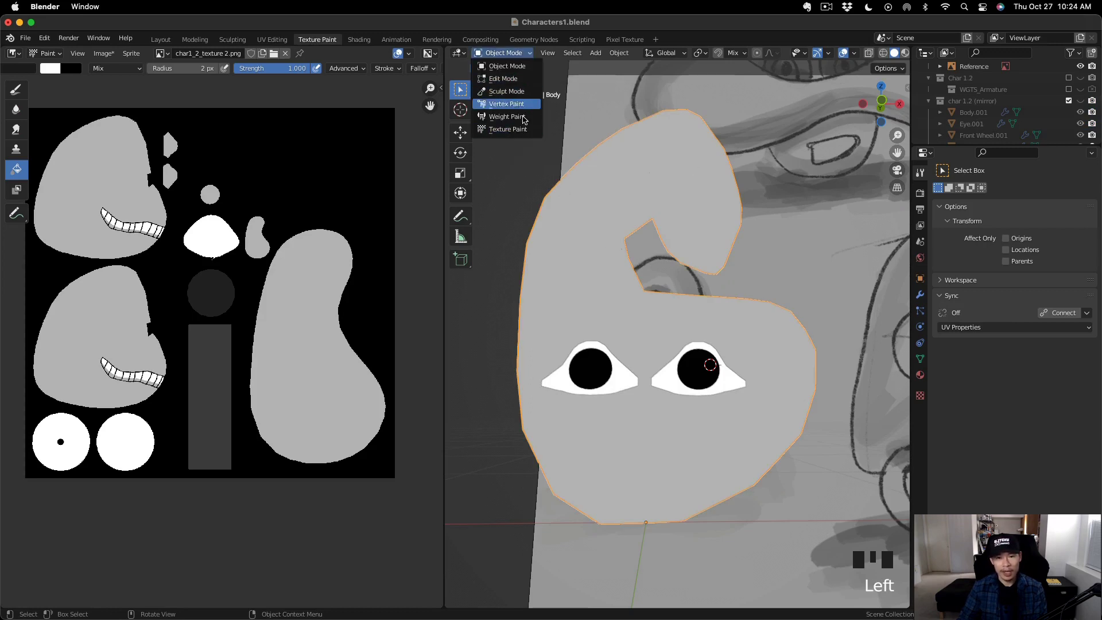
{"action": "left_click", "coordinate": [520, 129]}
{"action": "scroll", "coordinate": [746, 471], "scroll_direction": "down", "scroll_amount": 6}
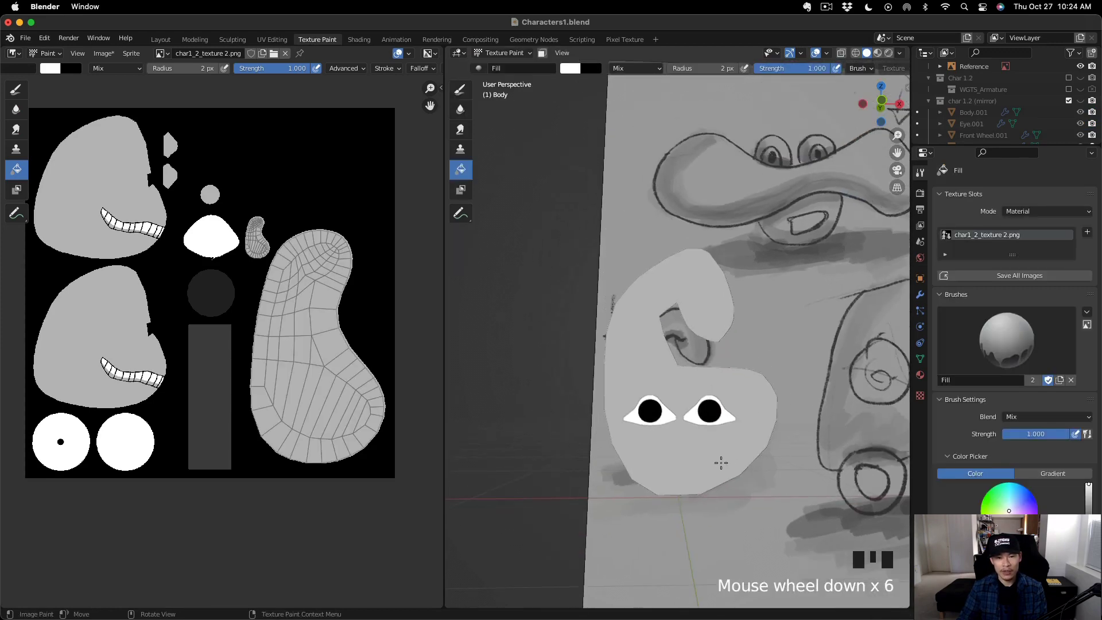
{"action": "middle_click_drag", "start_coordinate": [721, 460], "coordinate": [717, 488]}
{"action": "key", "text": "alt+z"}
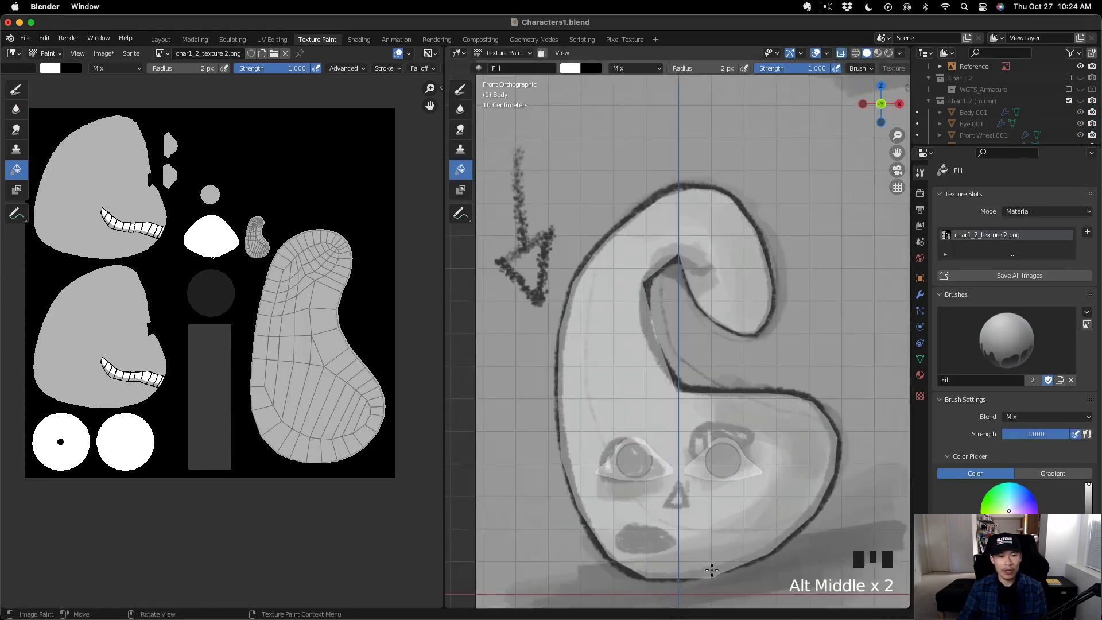
{"action": "middle_click_drag", "start_coordinate": [708, 550], "coordinate": [672, 378], "text": "shift"}
{"action": "key", "text": "alt+z"}
{"action": "scroll", "coordinate": [629, 376], "scroll_direction": "up", "scroll_amount": 2}
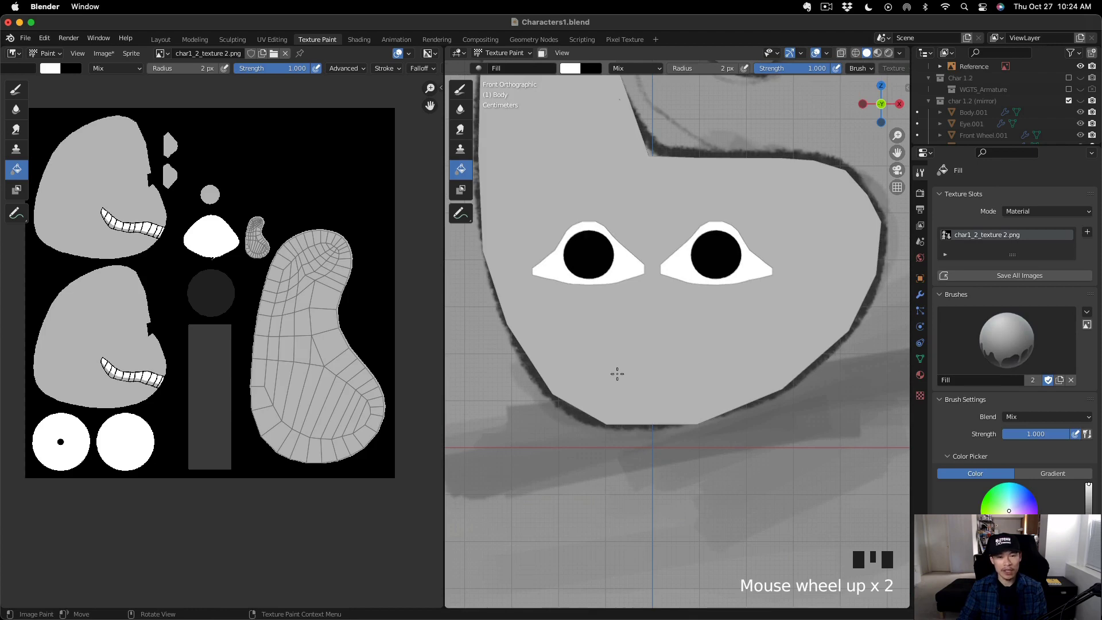
{"action": "scroll", "coordinate": [617, 374], "scroll_direction": "up", "scroll_amount": 2}
{"action": "left_click", "coordinate": [460, 89]}
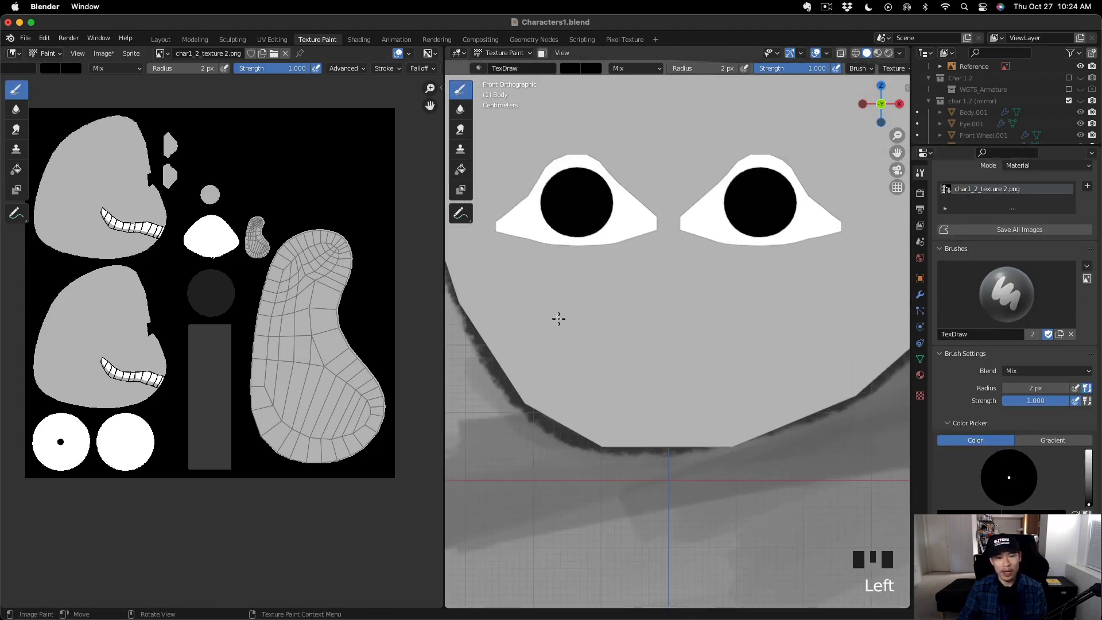
Try to paint a black mouth outline below the eyes, first on the model and then on the body's UV island.
{"action": "left_click_drag", "start_coordinate": [562, 332], "coordinate": [633, 366]}
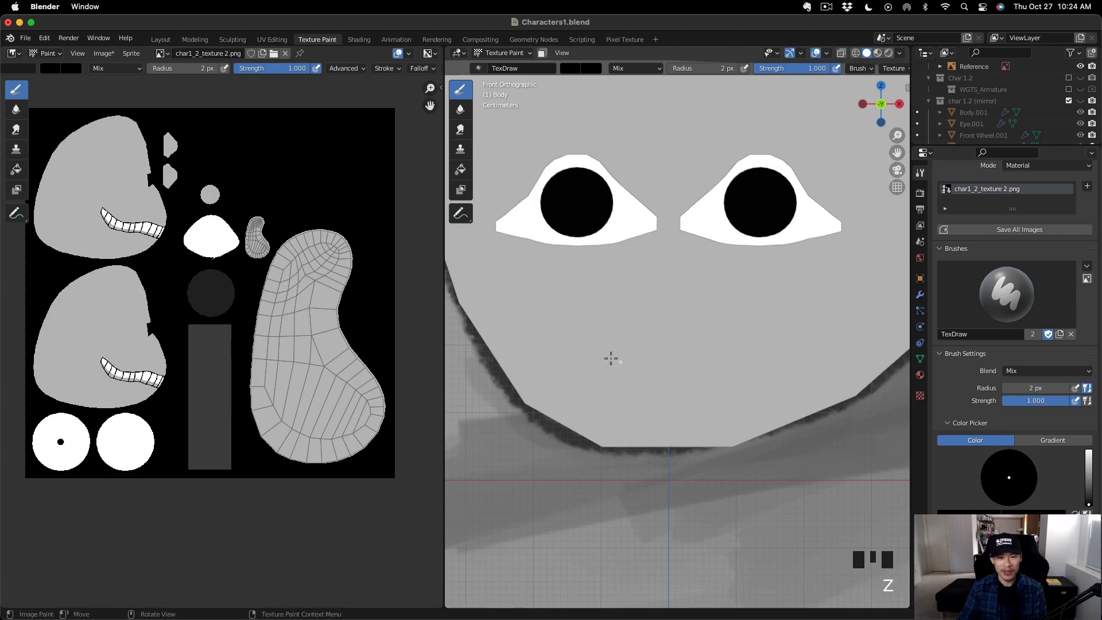
{"action": "scroll", "coordinate": [591, 350], "scroll_direction": "down", "scroll_amount": 3}
{"action": "key", "text": "alt+z"}
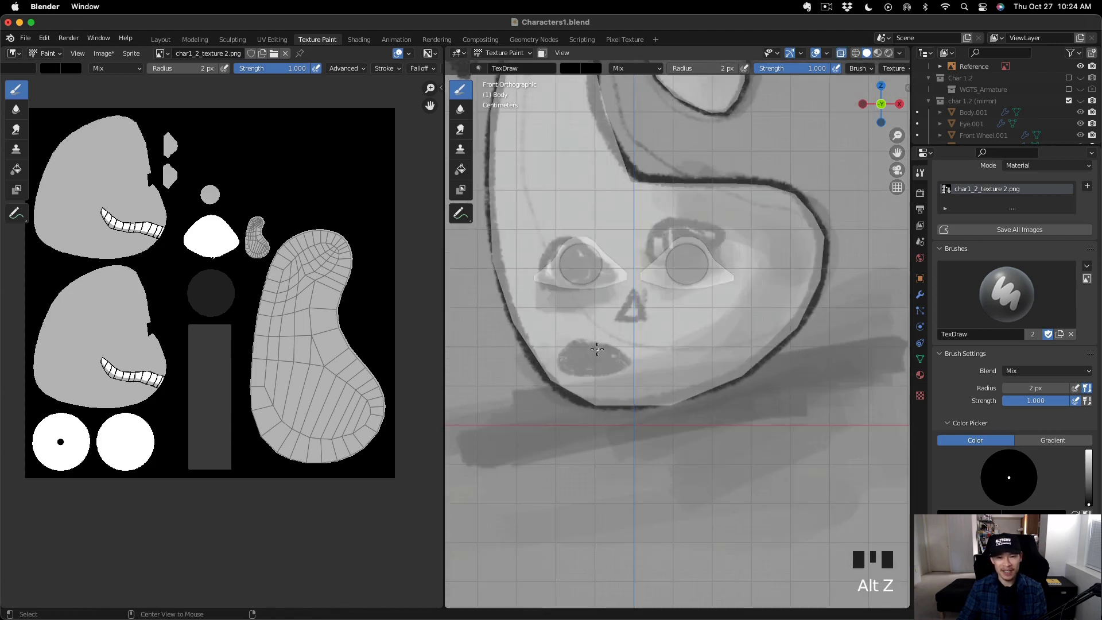
{"action": "mouse_move", "coordinate": [289, 398]}
{"action": "left_mouse_down"}
{"action": "mouse_move", "coordinate": [285, 411]}
{"action": "mouse_move", "coordinate": [309, 410]}
{"action": "mouse_move", "coordinate": [285, 423]}
{"action": "mouse_move", "coordinate": [292, 410]}
{"action": "left_mouse_up"}
{"action": "key", "text": "super+z"}
{"action": "key", "text": "super+z"}
{"action": "key", "text": "super+z"}
{"action": "key", "text": "super+z"}
{"action": "key", "text": "super+z"}
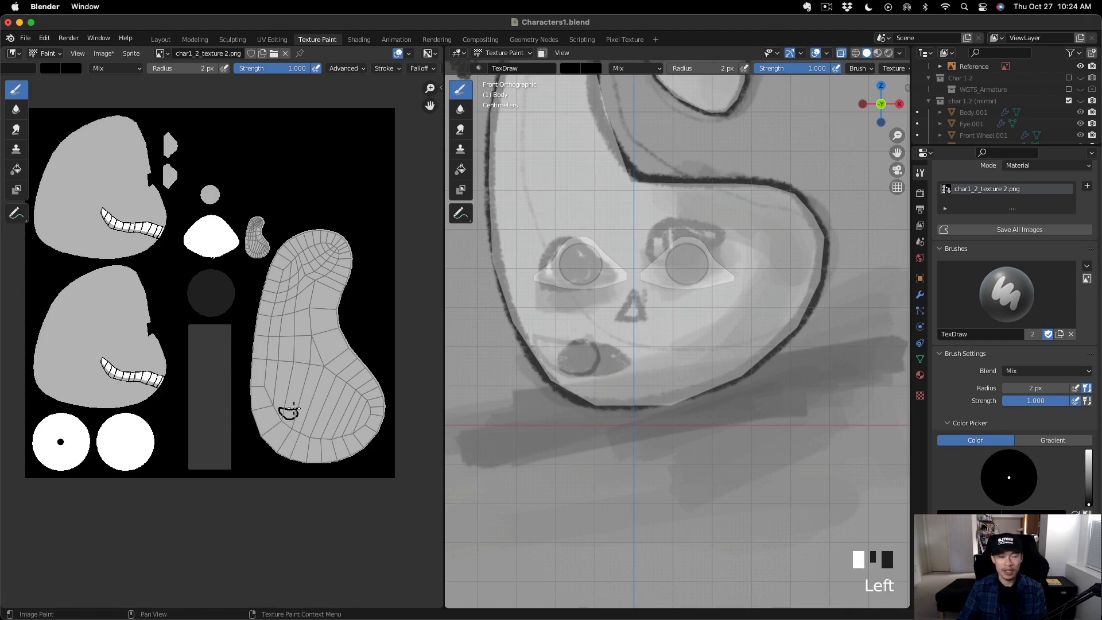
{"action": "key", "text": "super+z"}
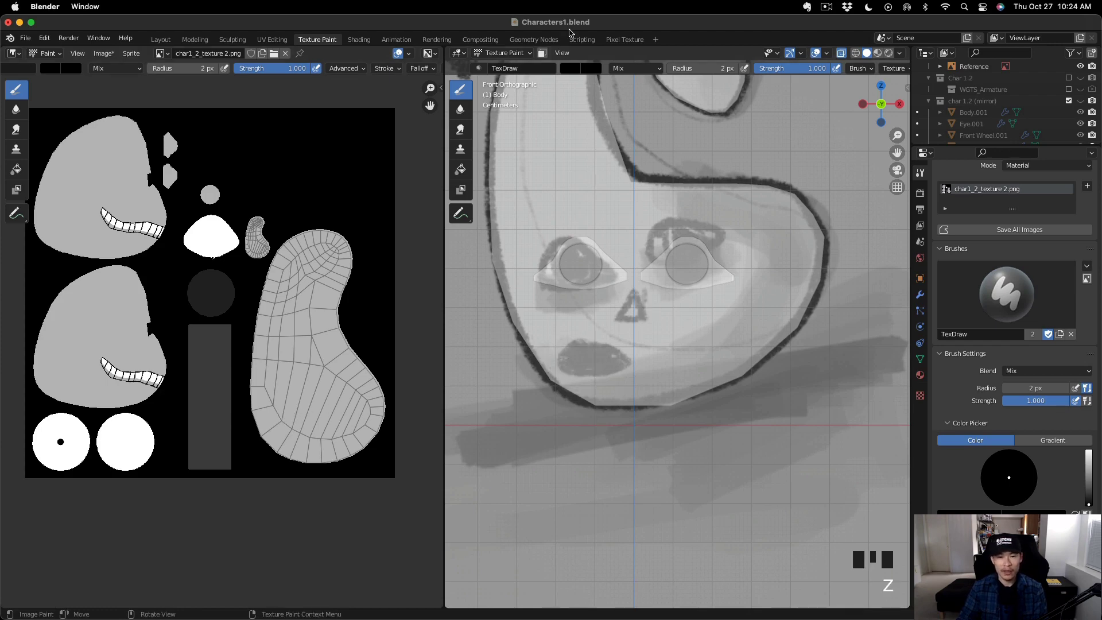
Switch the Body to Edit Mode and select only the two adjacent front faces covering the sketched mouth.
{"action": "left_click", "coordinate": [502, 52]}
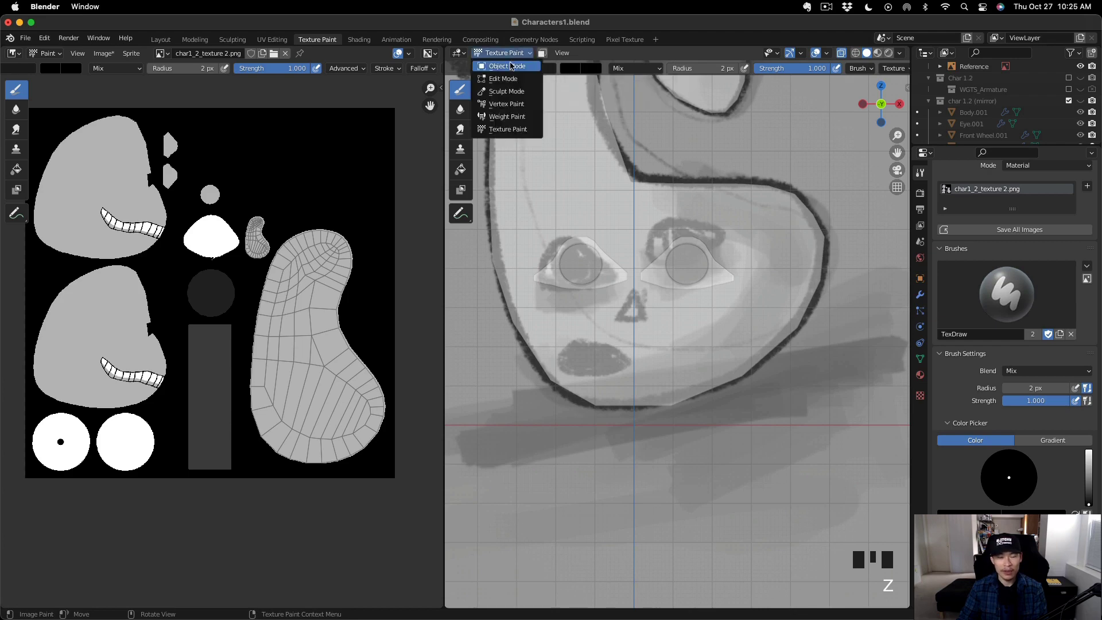
{"action": "left_click", "coordinate": [507, 66]}
{"action": "left_click", "coordinate": [508, 53]}
{"action": "left_click", "coordinate": [512, 79]}
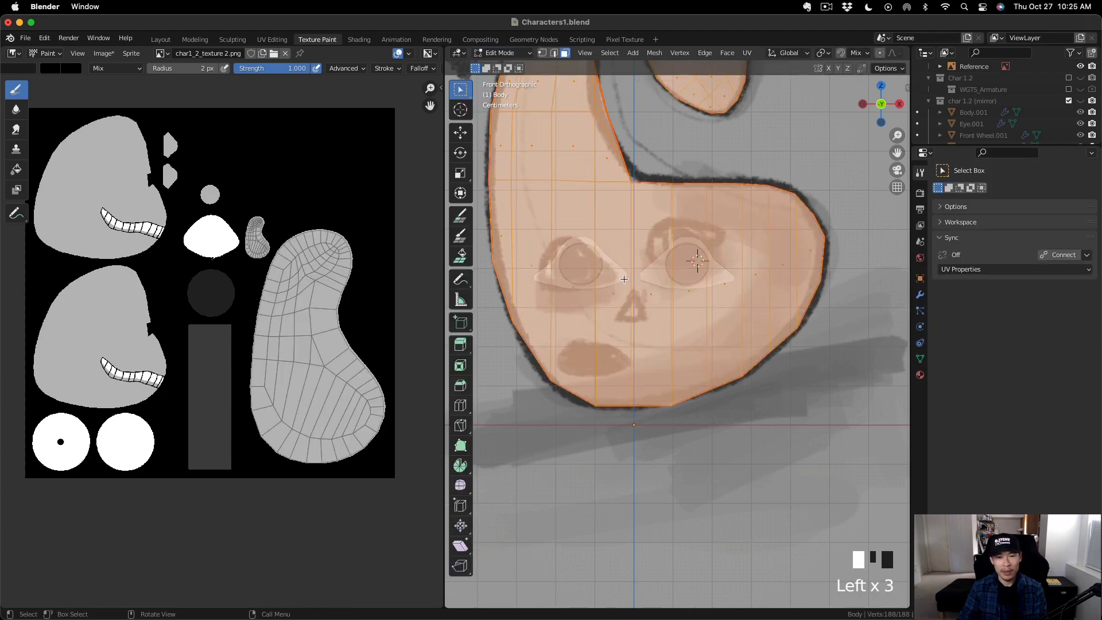
{"action": "key", "text": "alt+z"}
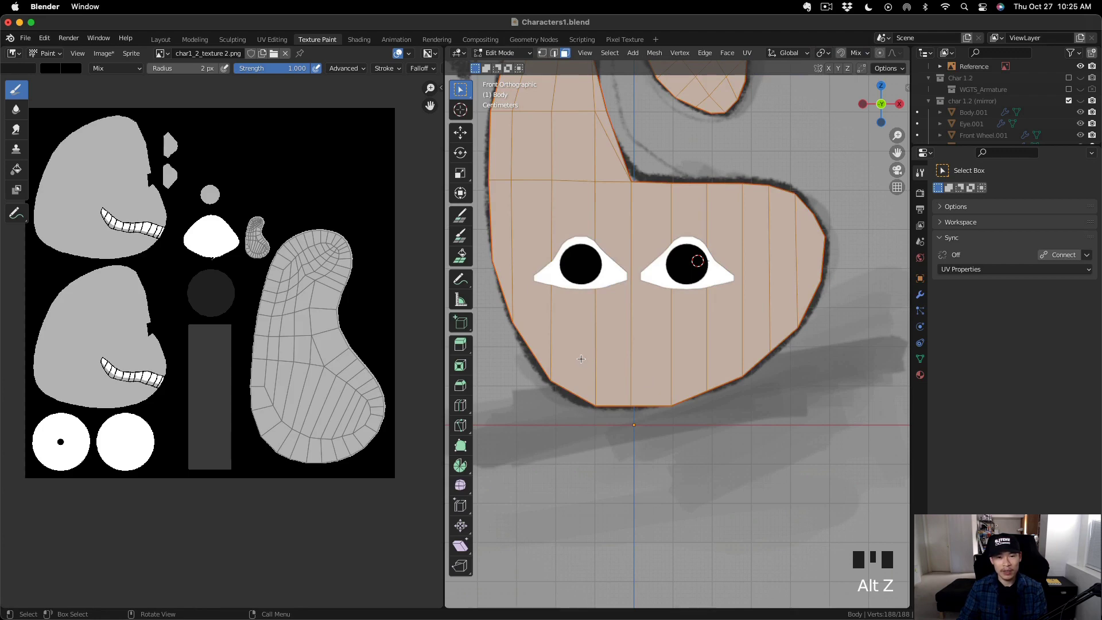
{"action": "left_click", "coordinate": [594, 362]}
{"action": "left_click", "coordinate": [613, 361], "text": "alt"}
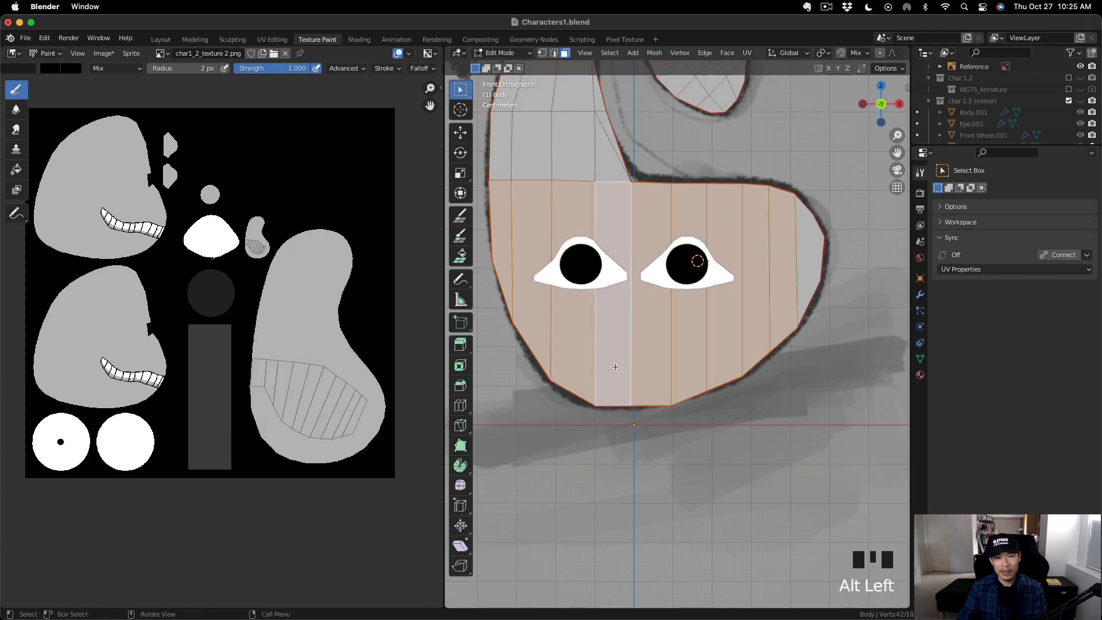
{"action": "left_click", "coordinate": [612, 362]}
{"action": "left_click", "coordinate": [588, 358], "text": "shift"}
{"action": "key", "text": "alt+z"}
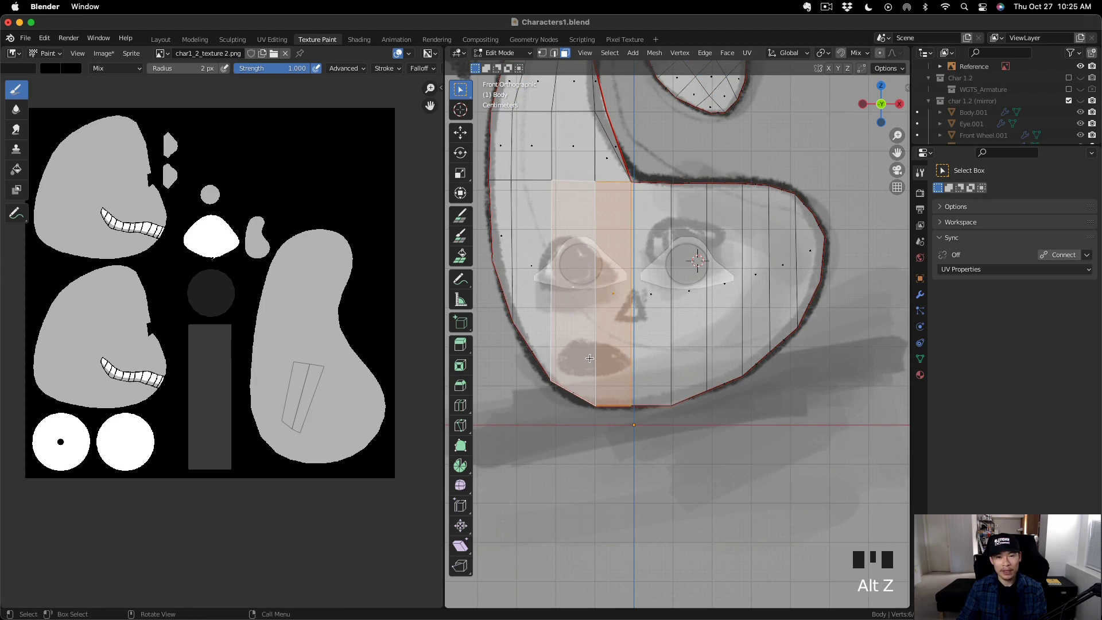
{"action": "key", "text": "alt+z"}
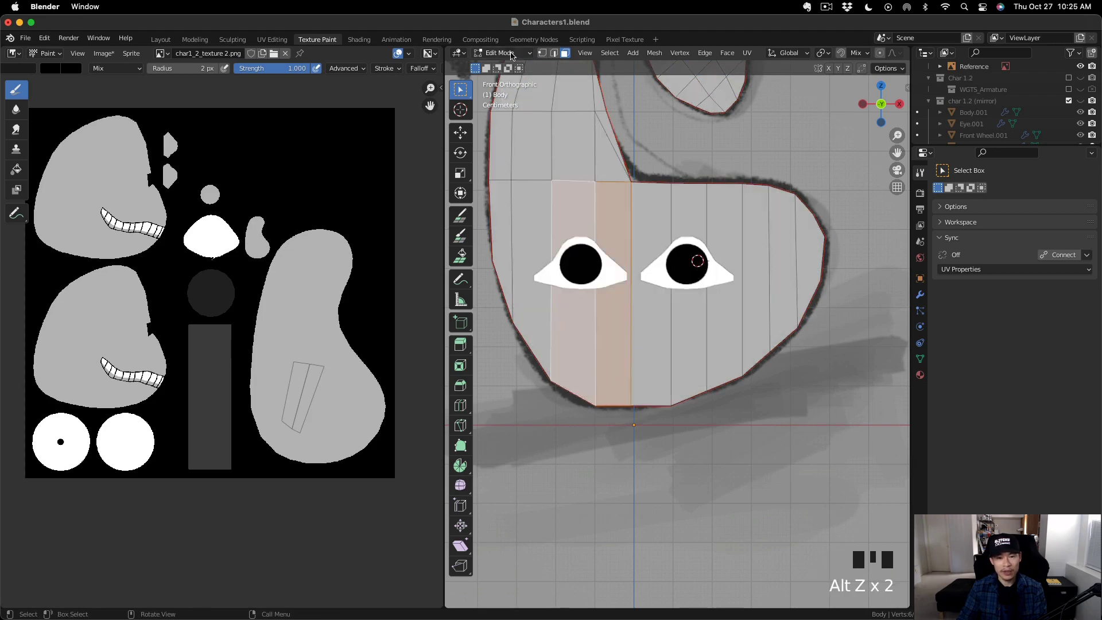
Return the Body to Texture Paint mode and enable the face selection paint mask for the two mouth faces.
{"action": "left_click", "coordinate": [512, 55]}
{"action": "left_click", "coordinate": [505, 132]}
{"action": "left_click", "coordinate": [541, 53]}
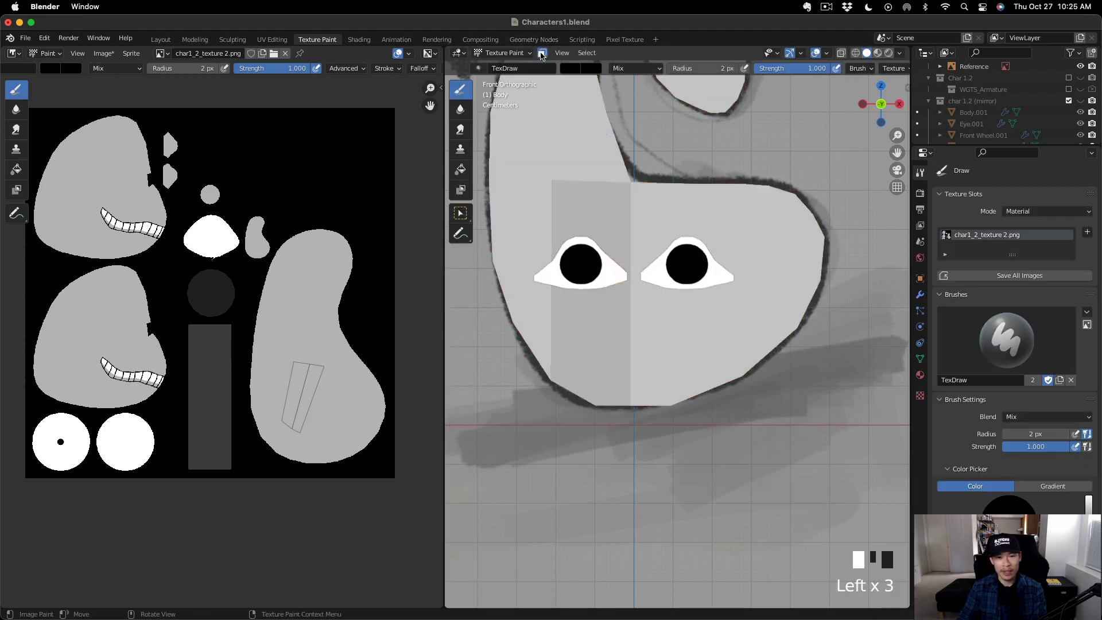
Try to paint on the two masked faces directly in the 3D viewport.
{"action": "left_click", "coordinate": [597, 322]}
{"action": "left_click", "coordinate": [591, 330]}
{"action": "left_click", "coordinate": [595, 329]}
{"action": "left_click", "coordinate": [390, 404]}
{"action": "scroll", "coordinate": [611, 338], "scroll_direction": "up", "scroll_amount": 3}
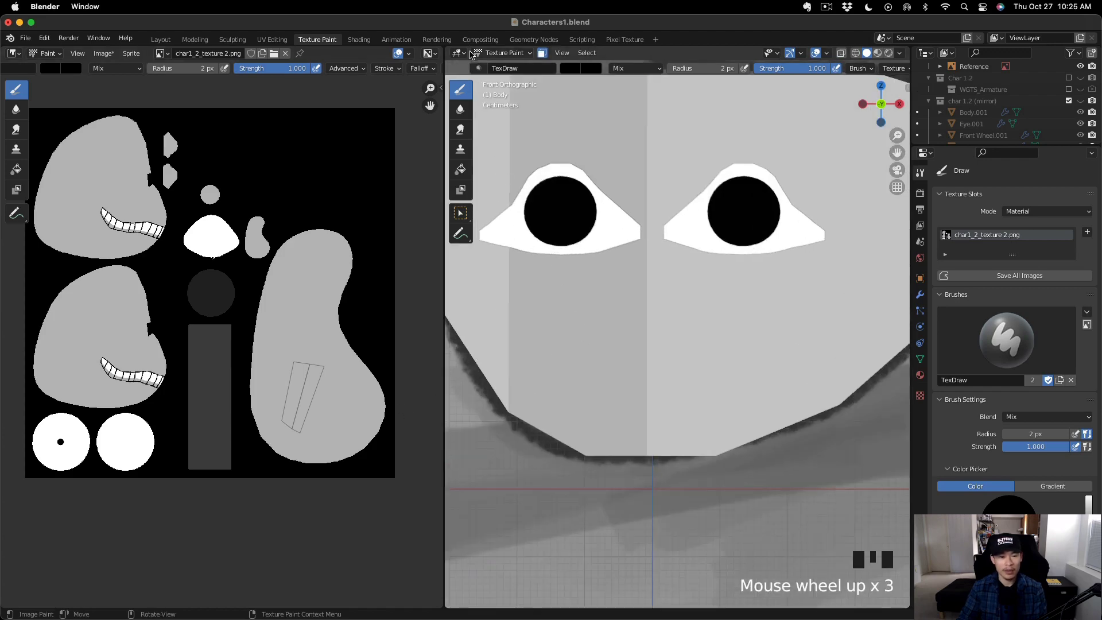
{"action": "left_click", "coordinate": [567, 55]}
{"action": "left_click", "coordinate": [565, 55]}
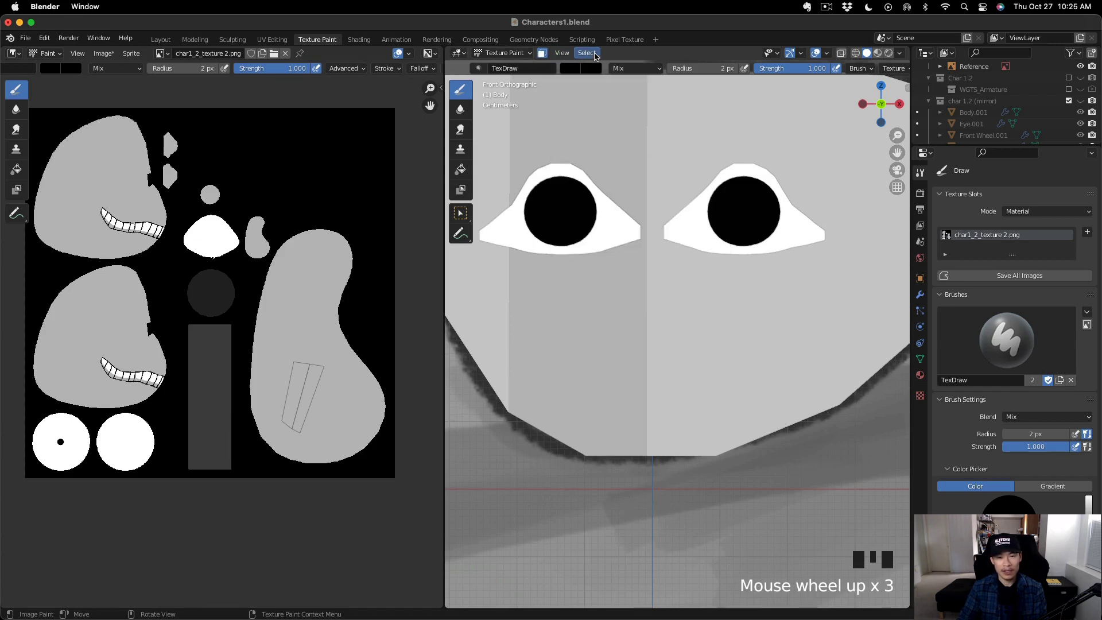
{"action": "left_click", "coordinate": [589, 53]}
{"action": "left_click", "coordinate": [595, 54]}
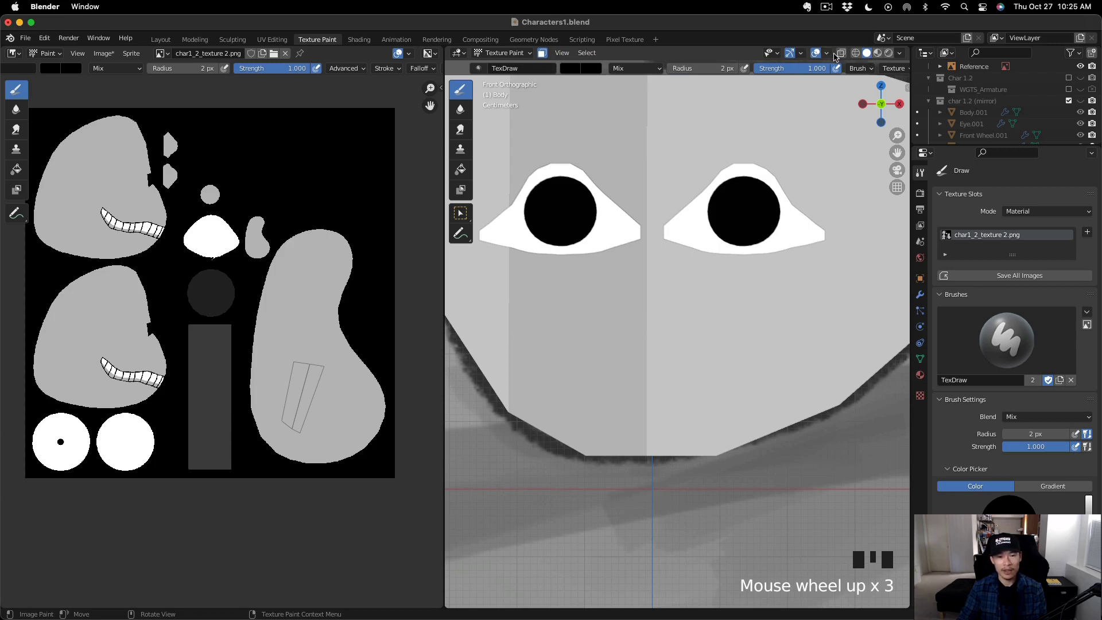
{"action": "left_click", "coordinate": [576, 369]}
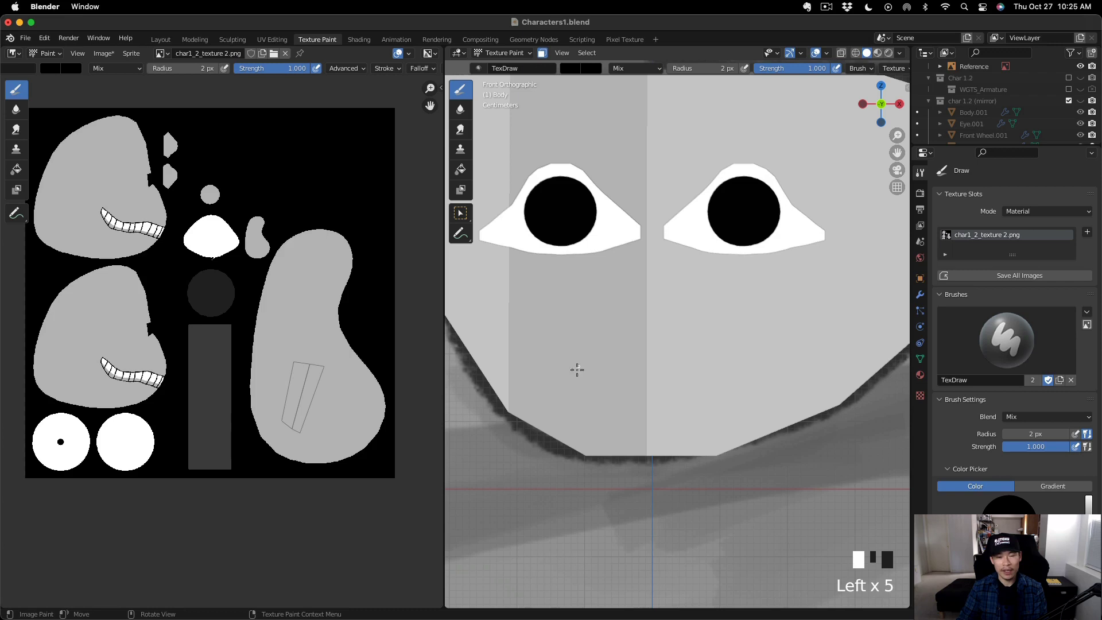
{"action": "left_click", "coordinate": [597, 333]}
{"action": "left_click", "coordinate": [589, 327]}
{"action": "left_click", "coordinate": [581, 320]}
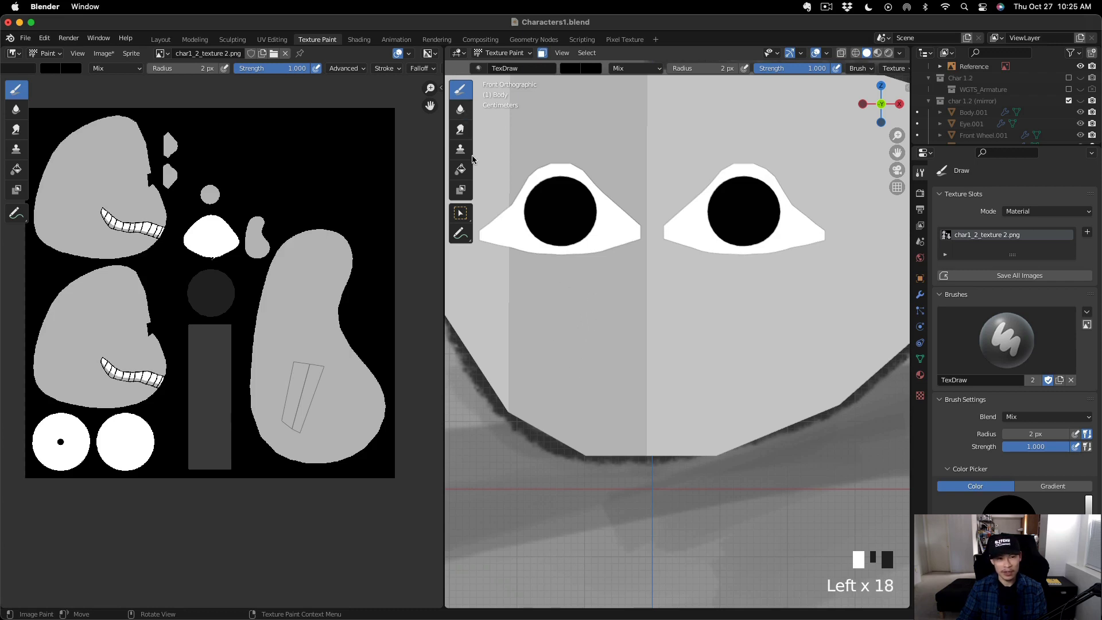
Turn on X-ray and trace the mouth's upper curve in black within the two faces on the body's UV island, redoing poor strokes.
{"action": "scroll", "coordinate": [291, 413], "scroll_direction": "up", "scroll_amount": 1}
{"action": "key", "text": "alt+z"}
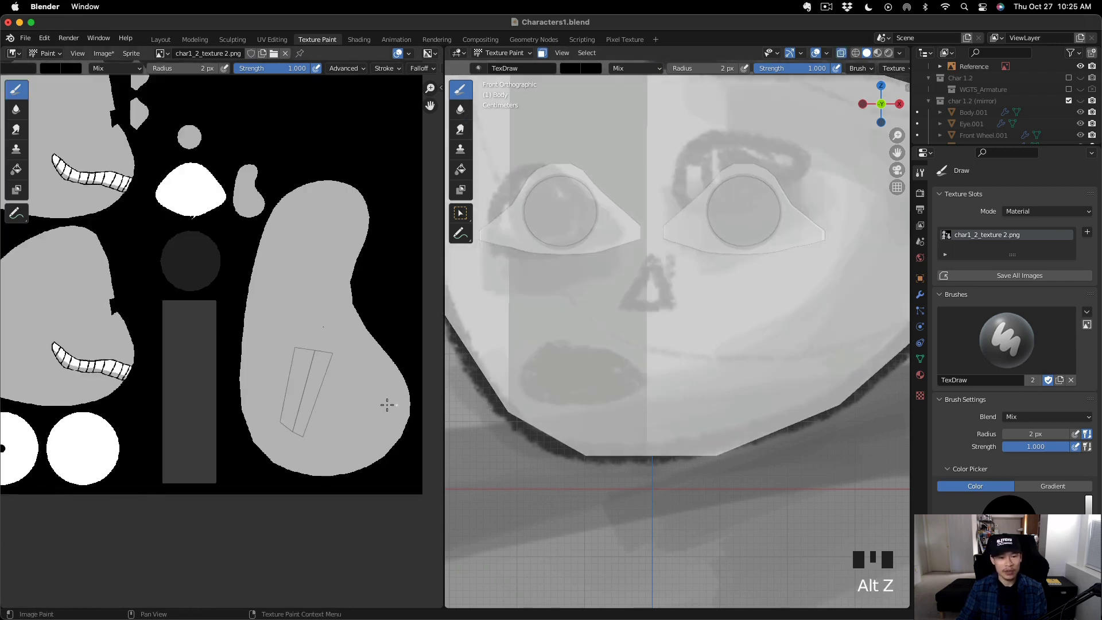
{"action": "left_click", "coordinate": [289, 402]}
{"action": "mouse_move", "coordinate": [305, 410]}
{"action": "left_mouse_down"}
{"action": "mouse_move", "coordinate": [315, 409]}
{"action": "mouse_move", "coordinate": [282, 414]}
{"action": "mouse_move", "coordinate": [304, 415]}
{"action": "mouse_move", "coordinate": [285, 413]}
{"action": "mouse_move", "coordinate": [303, 417]}
{"action": "mouse_move", "coordinate": [294, 428]}
{"action": "mouse_move", "coordinate": [303, 416]}
{"action": "mouse_move", "coordinate": [287, 409]}
{"action": "mouse_move", "coordinate": [309, 414]}
{"action": "mouse_move", "coordinate": [290, 408]}
{"action": "left_mouse_up"}
{"action": "key", "text": "super+z"}
{"action": "key", "text": "super+z"}
{"action": "key", "text": "super+z"}
{"action": "key", "text": "super+z"}
{"action": "key", "text": "super+z"}
{"action": "key", "text": "super+z"}
{"action": "key", "text": "super+z"}
{"action": "left_click", "coordinate": [290, 408]}
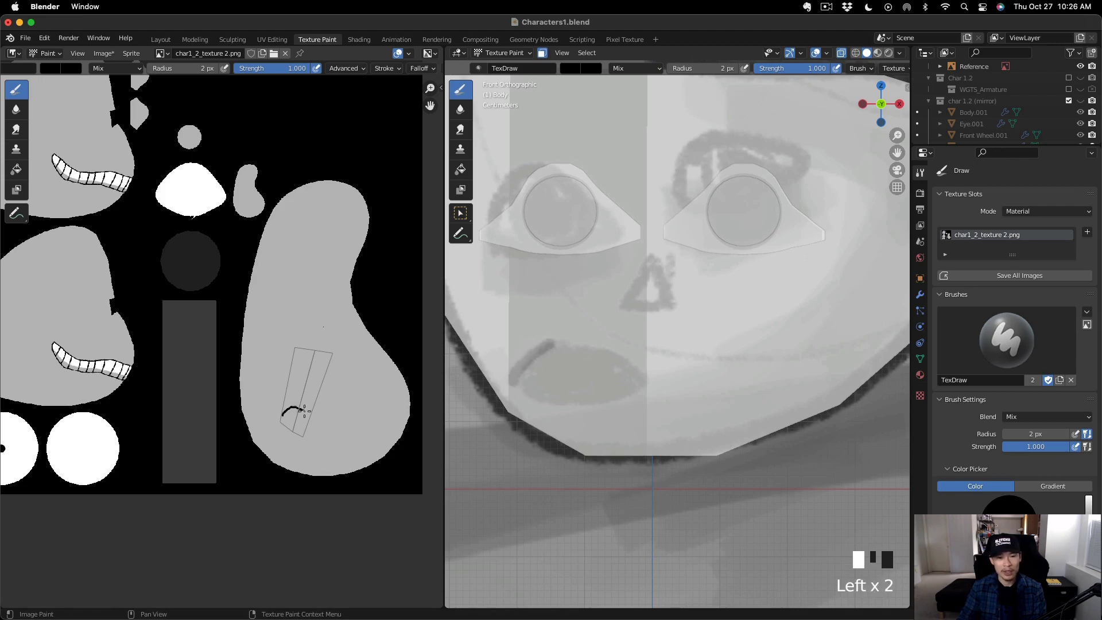
{"action": "left_click_drag", "start_coordinate": [309, 415], "coordinate": [309, 416]}
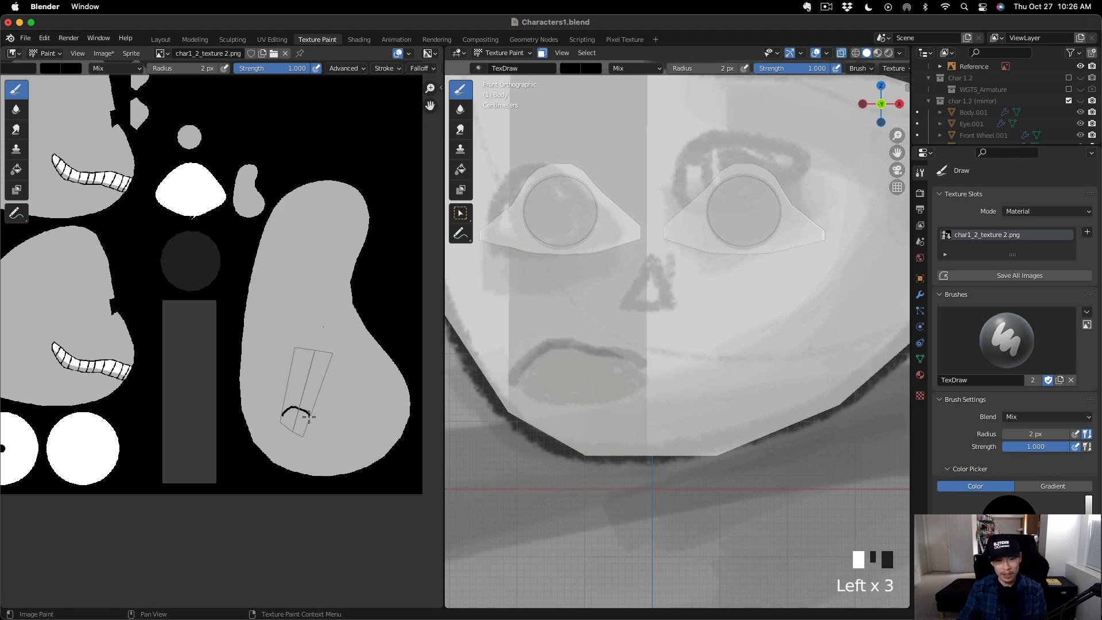
{"action": "key", "text": "super+z"}
{"action": "left_click", "coordinate": [308, 415]}
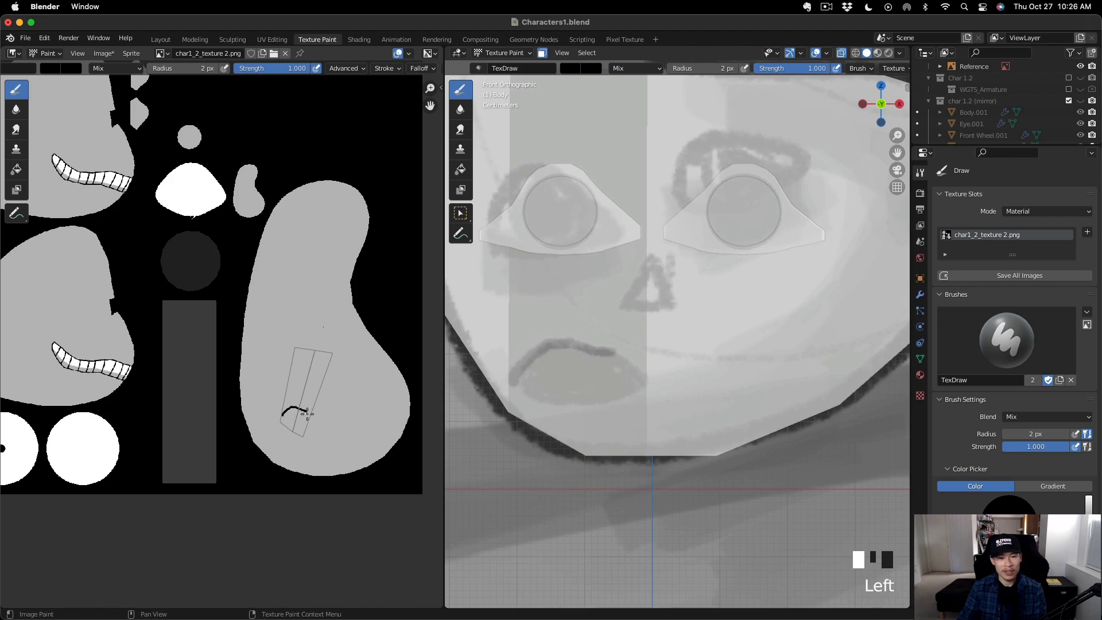
{"action": "key", "text": "super+z"}
{"action": "left_click_drag", "start_coordinate": [304, 411], "coordinate": [308, 419]}
{"action": "scroll", "coordinate": [295, 424], "scroll_direction": "up", "scroll_amount": 4}
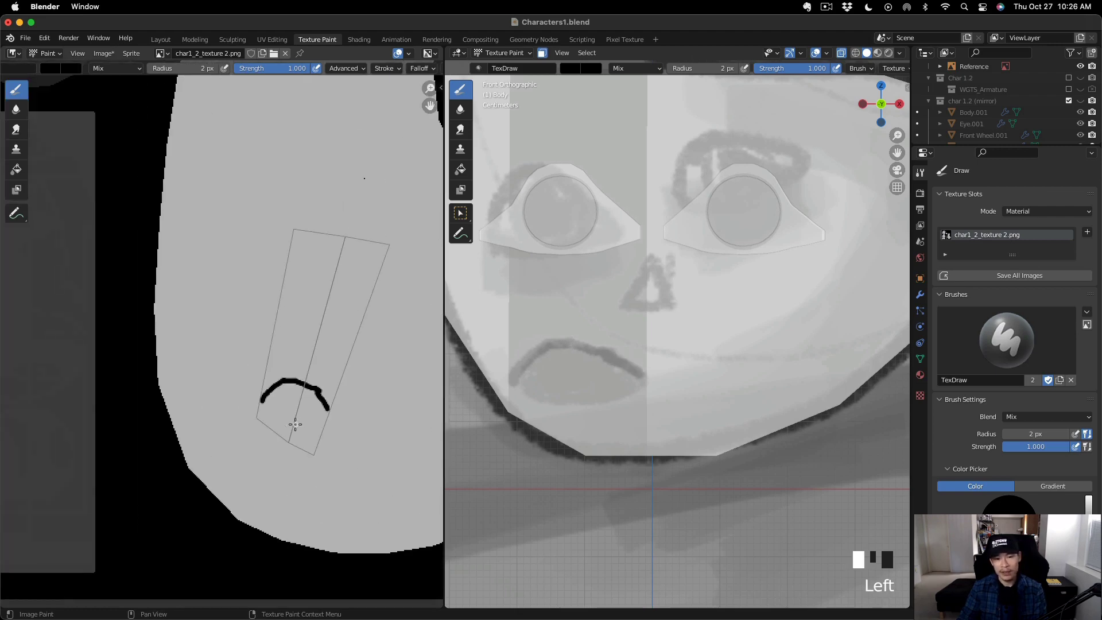
Complete the black mouth outline on the texture by painting its side corners and lower edge to match the sketch.
{"action": "key", "text": "super+z"}
{"action": "left_click", "coordinate": [327, 416]}
{"action": "mouse_move", "coordinate": [326, 415]}
{"action": "left_mouse_down"}
{"action": "mouse_move", "coordinate": [275, 413]}
{"action": "mouse_move", "coordinate": [287, 416]}
{"action": "left_mouse_up"}
{"action": "key", "text": "super+z"}
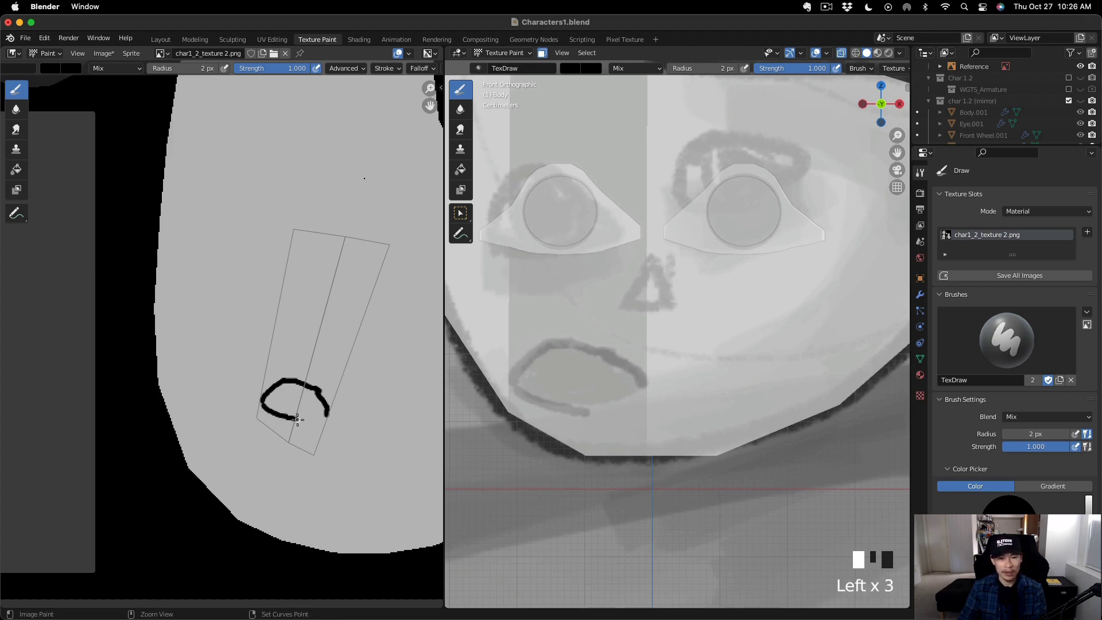
{"action": "key", "text": "super+z"}
{"action": "left_click_drag", "start_coordinate": [298, 419], "coordinate": [321, 421]}
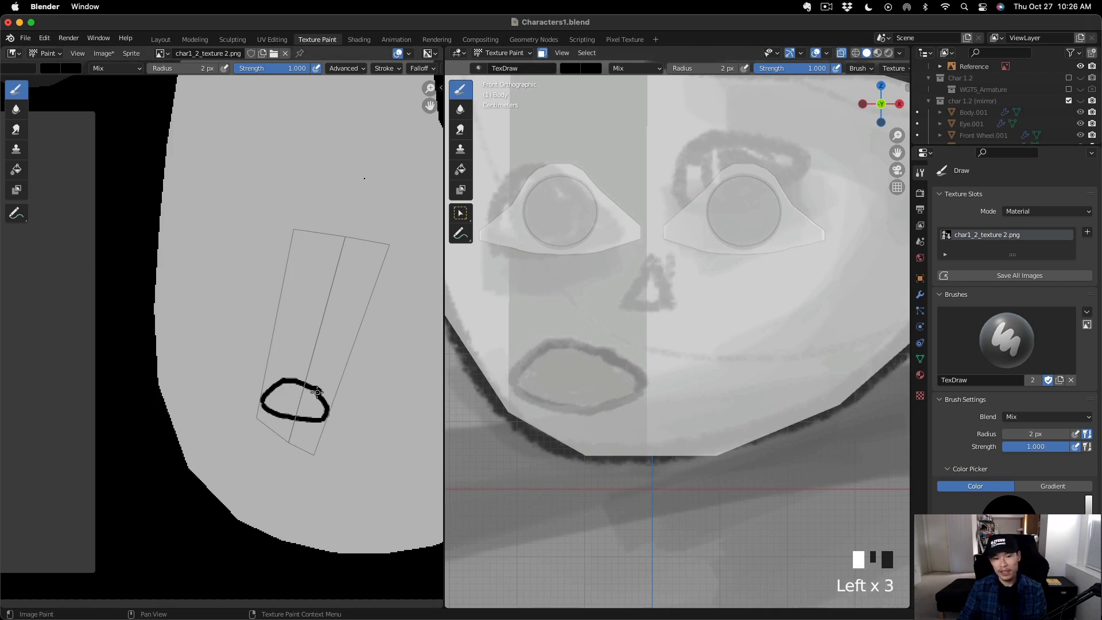
{"action": "scroll", "coordinate": [318, 413], "scroll_direction": "up", "scroll_amount": 2}
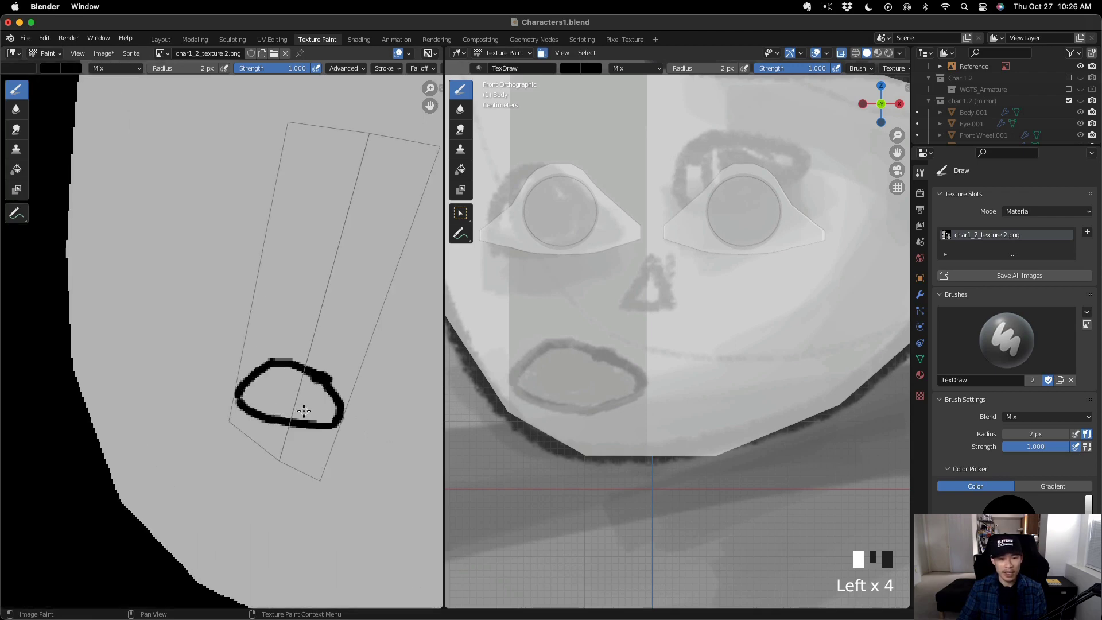
{"action": "left_click_drag", "start_coordinate": [321, 381], "coordinate": [310, 376]}
{"action": "key", "text": "ctrl+z"}
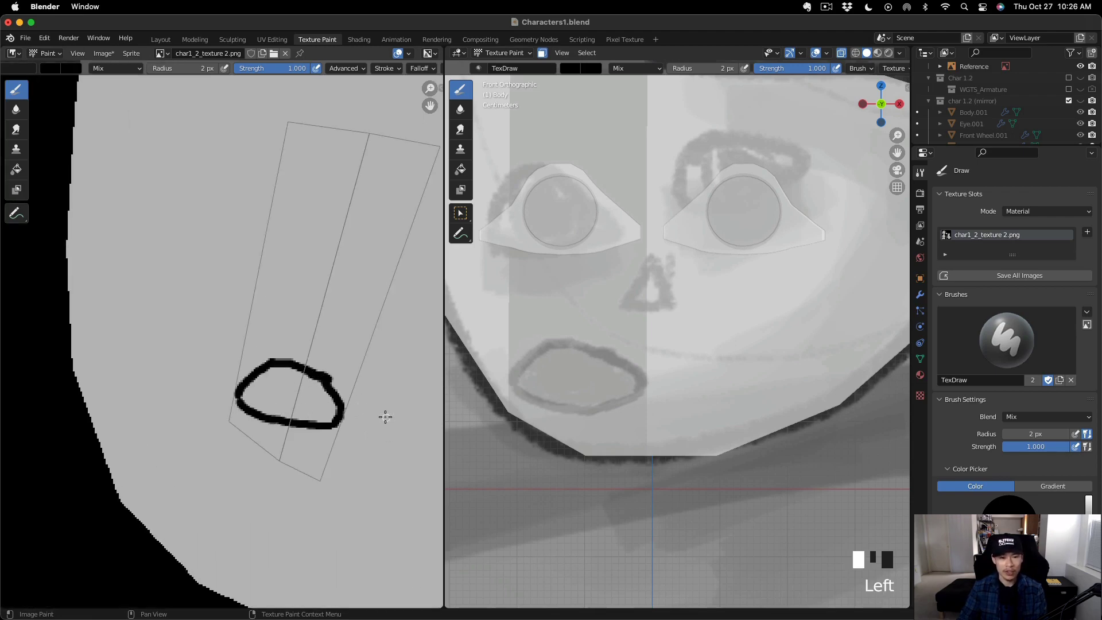
Try to fill the inside of the mouth outline with white using the Fill tool.
{"action": "left_click", "coordinate": [16, 171]}
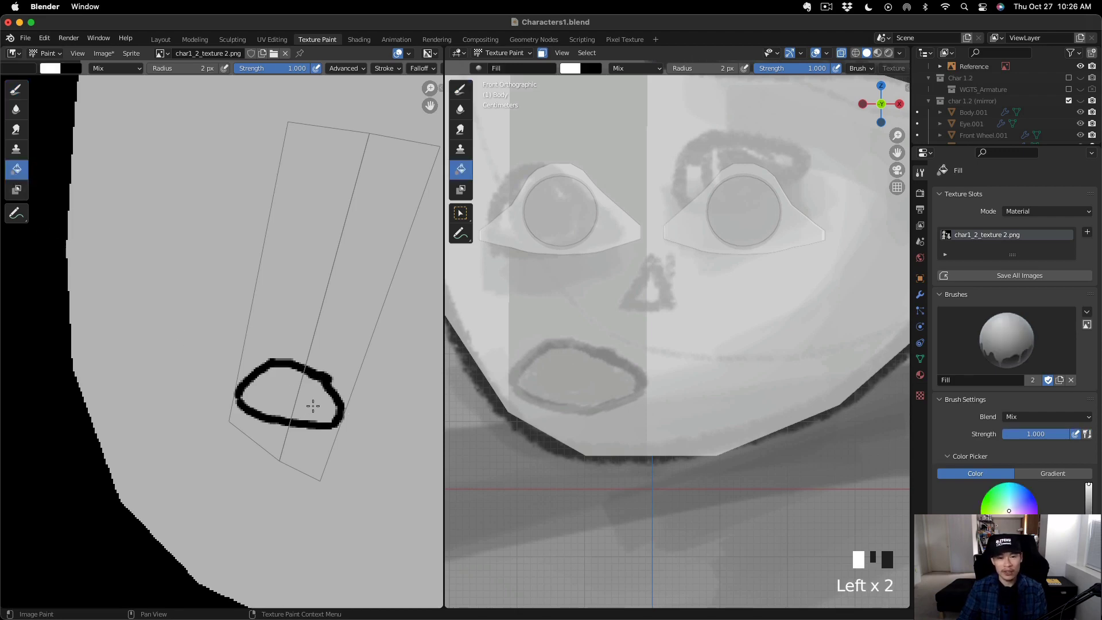
{"action": "left_click", "coordinate": [312, 406]}
{"action": "key", "text": "super+z"}
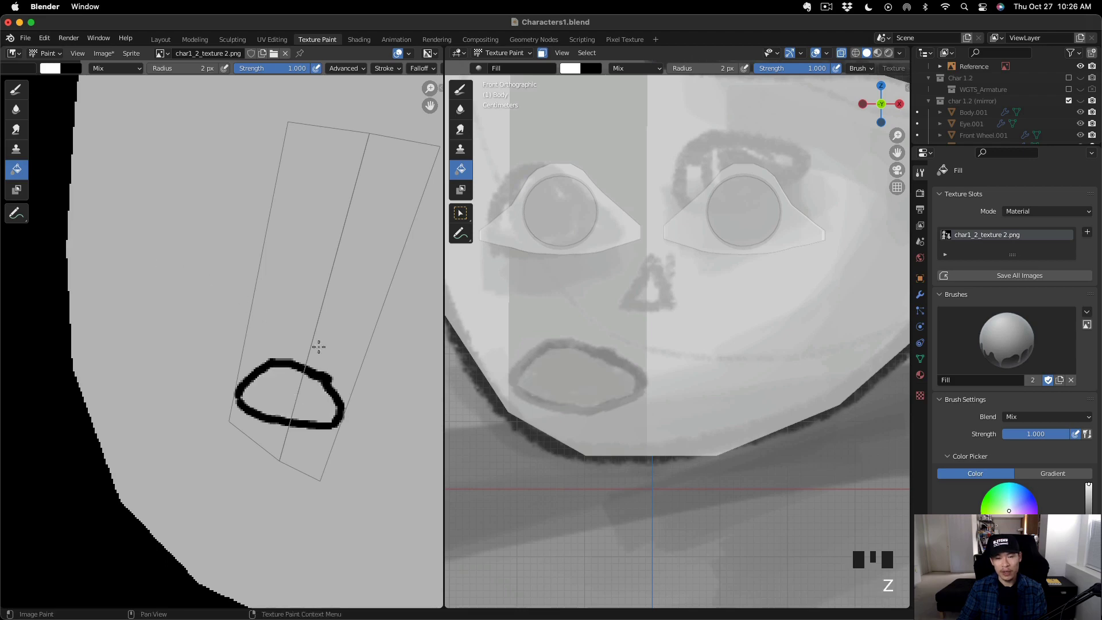
Fill the inside of the mouth outline with black and paint over the light gaps along the edge using the Draw brush.
{"action": "scroll", "coordinate": [1011, 344], "scroll_direction": "down", "scroll_amount": 2}
{"action": "left_click", "coordinate": [1089, 491]}
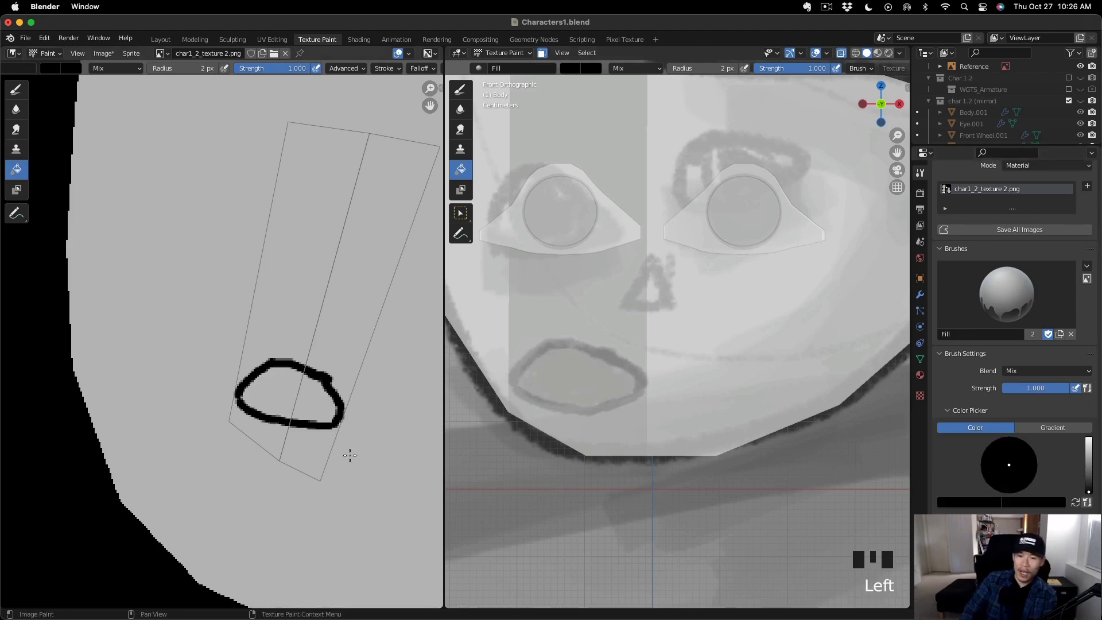
{"action": "left_click", "coordinate": [320, 409]}
{"action": "scroll", "coordinate": [318, 386], "scroll_direction": "up", "scroll_amount": 4}
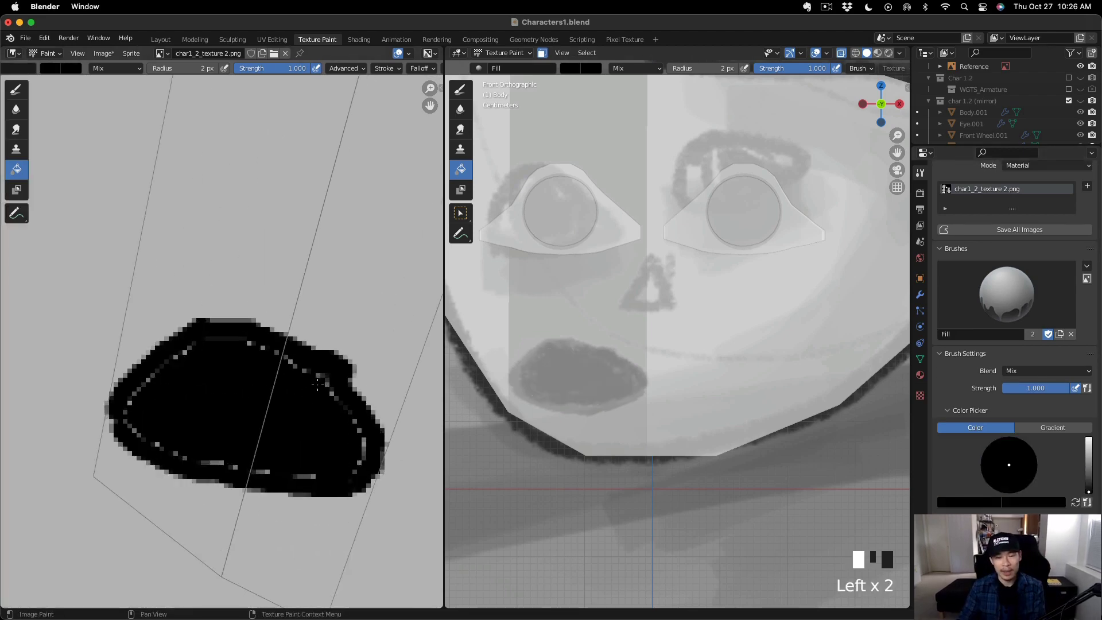
{"action": "left_click", "coordinate": [16, 89]}
{"action": "mouse_move", "coordinate": [344, 384]}
{"action": "left_mouse_down"}
{"action": "mouse_move", "coordinate": [334, 414]}
{"action": "mouse_move", "coordinate": [256, 467]}
{"action": "mouse_move", "coordinate": [187, 455]}
{"action": "mouse_move", "coordinate": [133, 423]}
{"action": "mouse_move", "coordinate": [189, 349]}
{"action": "mouse_move", "coordinate": [162, 367]}
{"action": "mouse_move", "coordinate": [250, 349]}
{"action": "mouse_move", "coordinate": [310, 385]}
{"action": "left_mouse_up"}
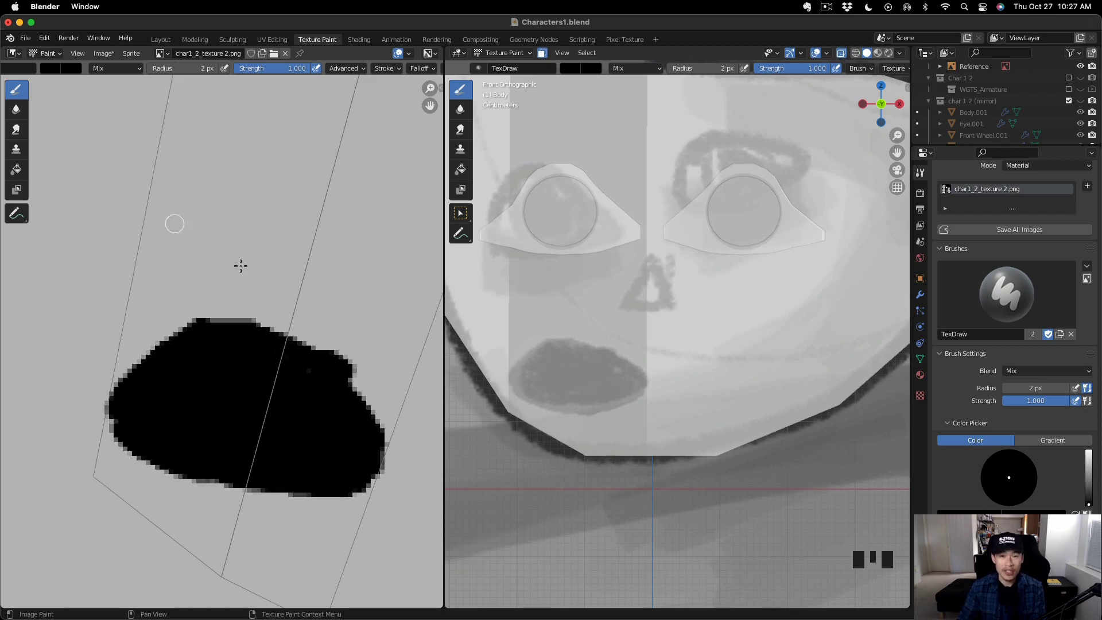
Trim the bump off the mouth's upper right edge with light gray, and touch up the specks inside with black.
{"action": "left_click", "coordinate": [1088, 467]}
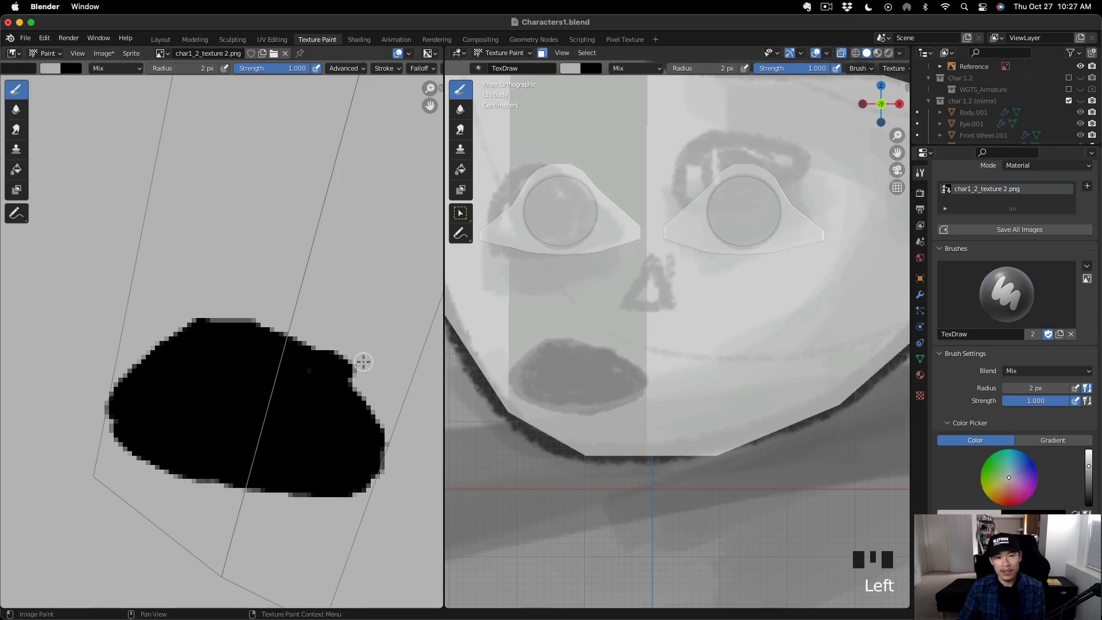
{"action": "mouse_move", "coordinate": [364, 362]}
{"action": "left_mouse_down"}
{"action": "mouse_move", "coordinate": [333, 352]}
{"action": "mouse_move", "coordinate": [357, 372]}
{"action": "mouse_move", "coordinate": [342, 363]}
{"action": "left_mouse_up"}
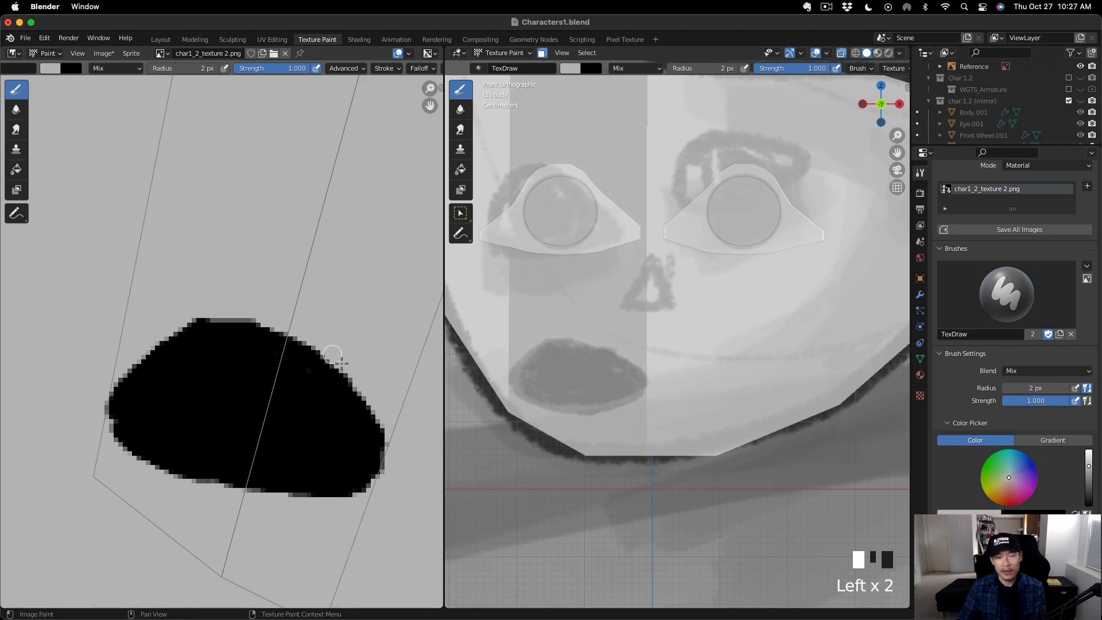
{"action": "key", "text": "s"}
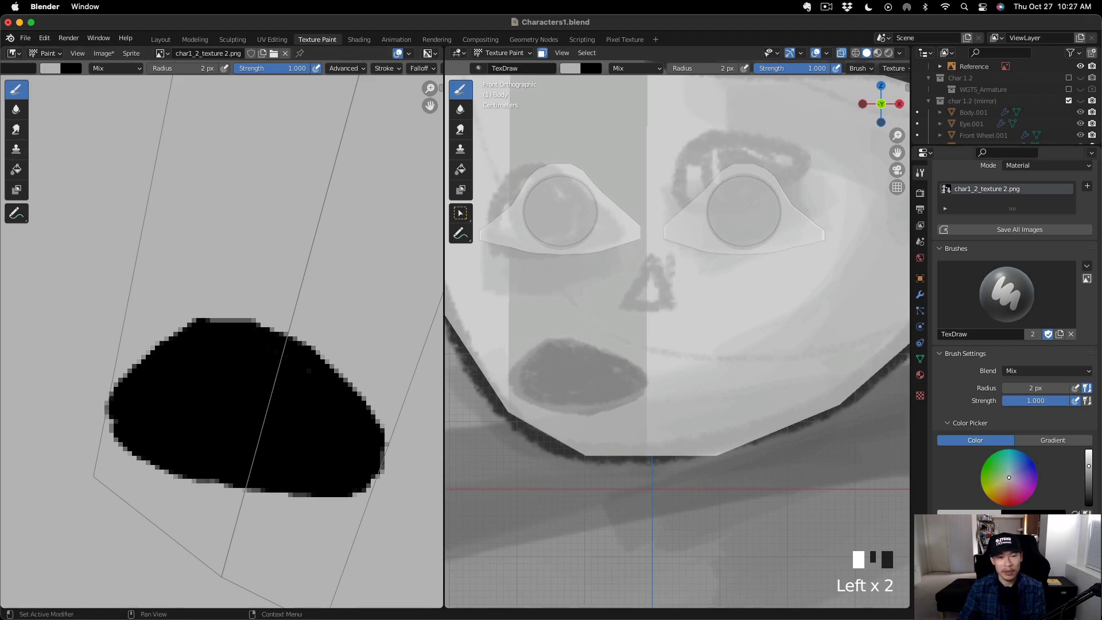
{"action": "left_click", "coordinate": [202, 443]}
{"action": "left_click", "coordinate": [317, 377]}
{"action": "left_click", "coordinate": [310, 372]}
{"action": "left_click", "coordinate": [308, 372]}
{"action": "left_click_drag", "start_coordinate": [350, 445], "coordinate": [276, 443]}
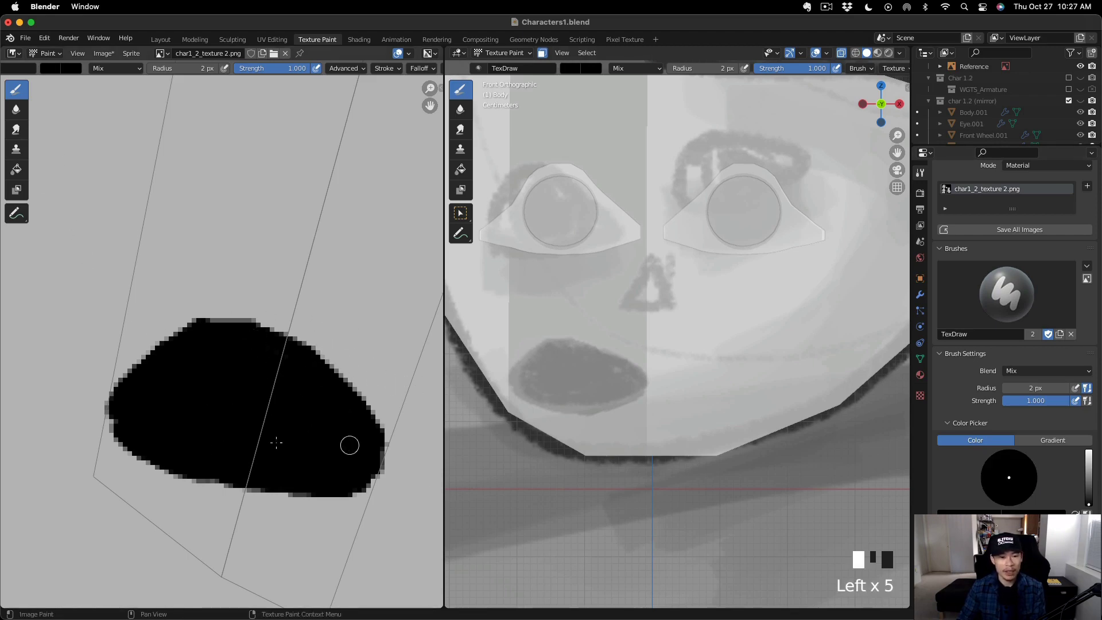
Dab black over the mouth's left edge and any remaining specks across its interior.
{"action": "left_click", "coordinate": [121, 422]}
{"action": "left_click", "coordinate": [126, 420]}
{"action": "left_click", "coordinate": [133, 417]}
{"action": "left_click", "coordinate": [141, 413]}
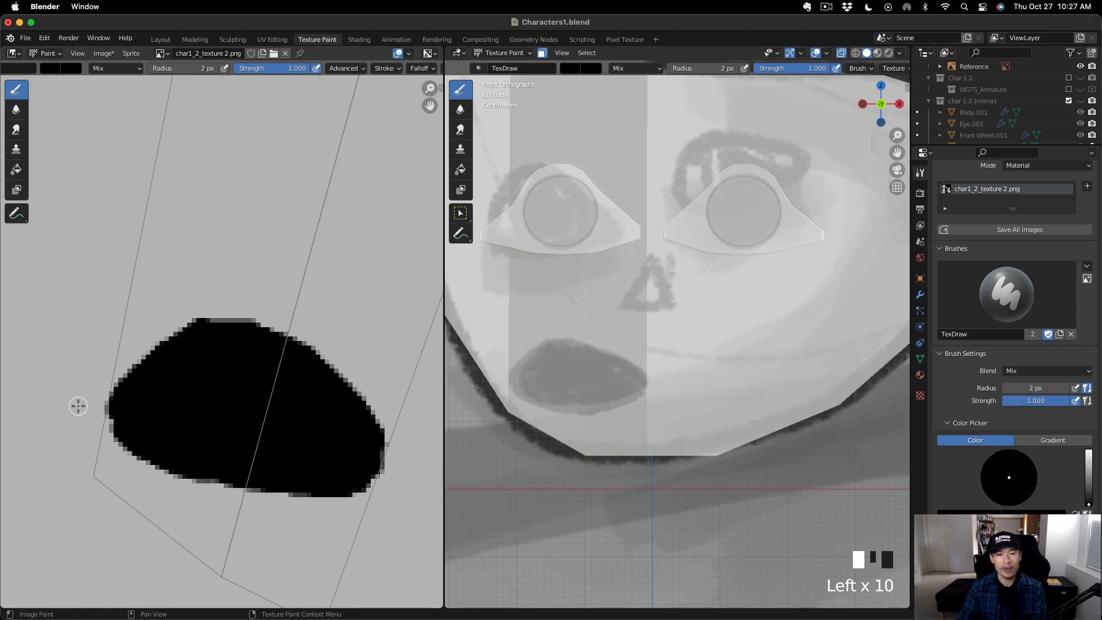
{"action": "left_click", "coordinate": [121, 420]}
{"action": "left_click", "coordinate": [129, 420]}
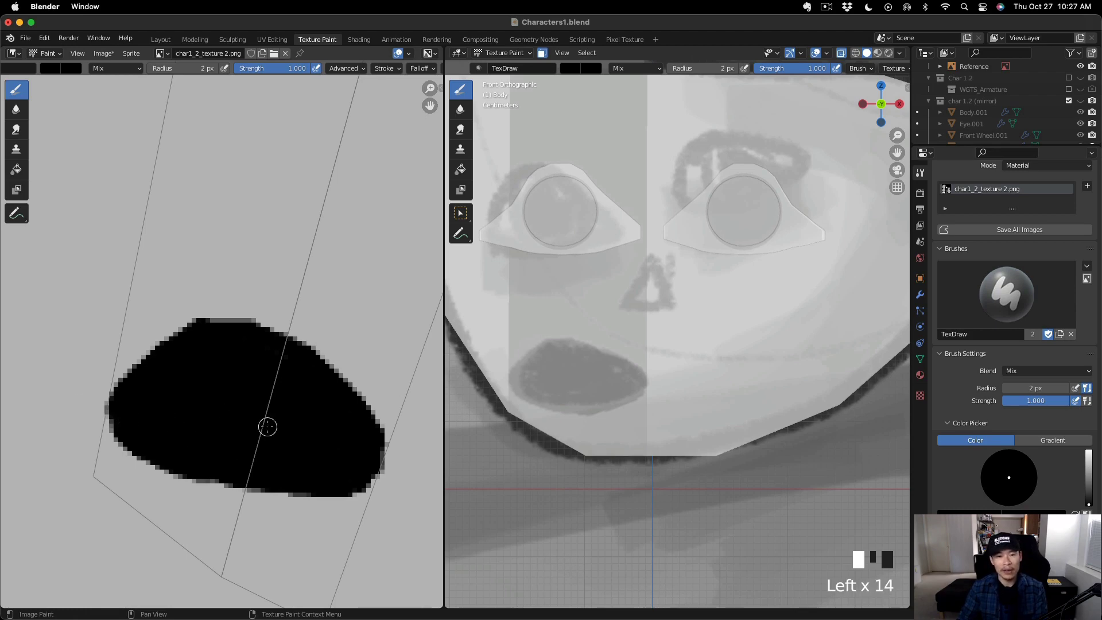
{"action": "left_click", "coordinate": [175, 412]}
{"action": "left_click", "coordinate": [190, 413]}
{"action": "left_click", "coordinate": [212, 406]}
{"action": "left_click", "coordinate": [235, 400]}
{"action": "left_click", "coordinate": [259, 392]}
{"action": "left_click", "coordinate": [283, 388]}
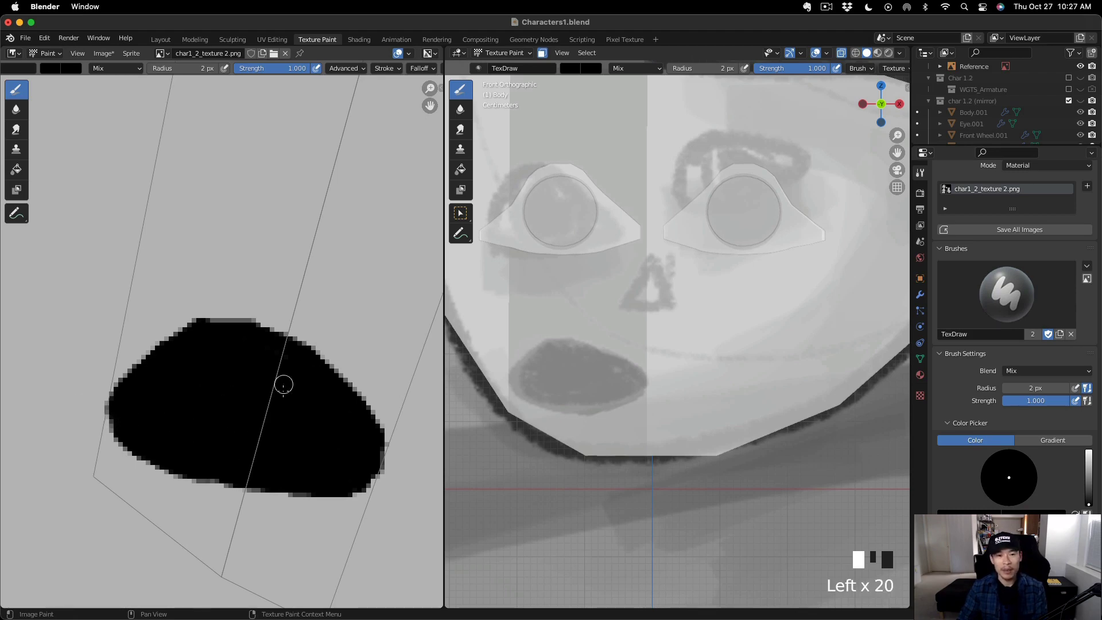
{"action": "left_click", "coordinate": [294, 451]}
{"action": "left_click", "coordinate": [284, 416]}
{"action": "left_click", "coordinate": [274, 380]}
{"action": "left_click", "coordinate": [263, 375]}
{"action": "left_click", "coordinate": [251, 371]}
{"action": "left_click", "coordinate": [344, 421]}
{"action": "scroll", "coordinate": [683, 345], "scroll_direction": "down", "scroll_amount": 4}
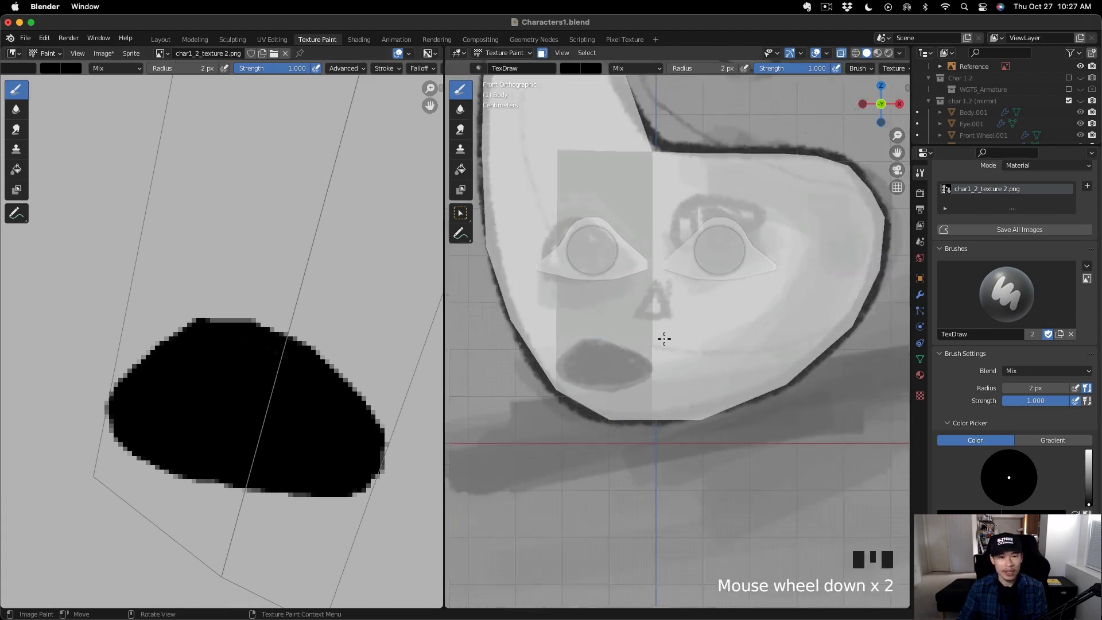
Try to move the paint mask to the two faces behind the nose by selecting them in Edit Mode with X-ray on.
{"action": "scroll", "coordinate": [98, 302], "scroll_direction": "down", "scroll_amount": 3}
{"action": "scroll", "coordinate": [233, 304], "scroll_direction": "up", "scroll_amount": 2}
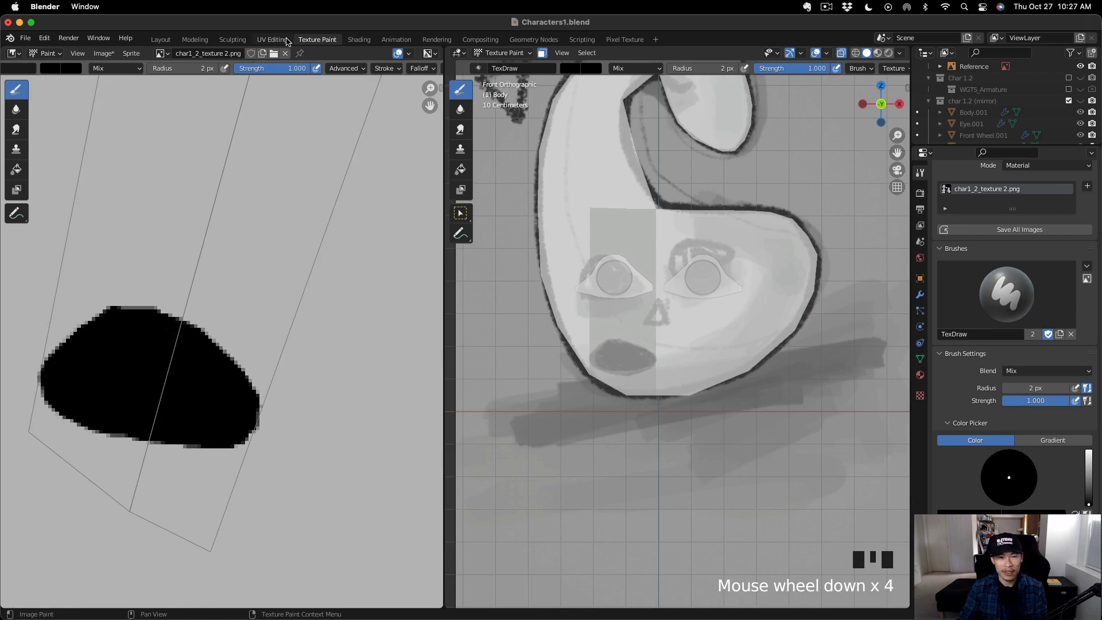
{"action": "left_click", "coordinate": [503, 53]}
{"action": "left_click", "coordinate": [500, 73]}
{"action": "left_click", "coordinate": [688, 340], "text": "shift"}
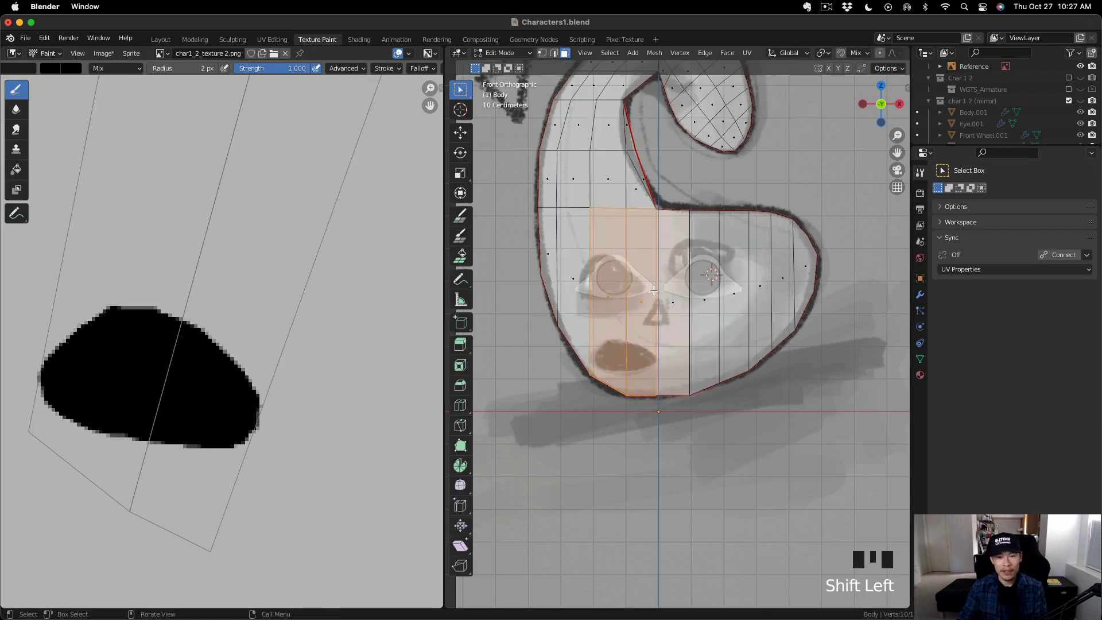
{"action": "left_click", "coordinate": [615, 323], "text": "shift"}
{"action": "left_click", "coordinate": [607, 316], "text": "shift"}
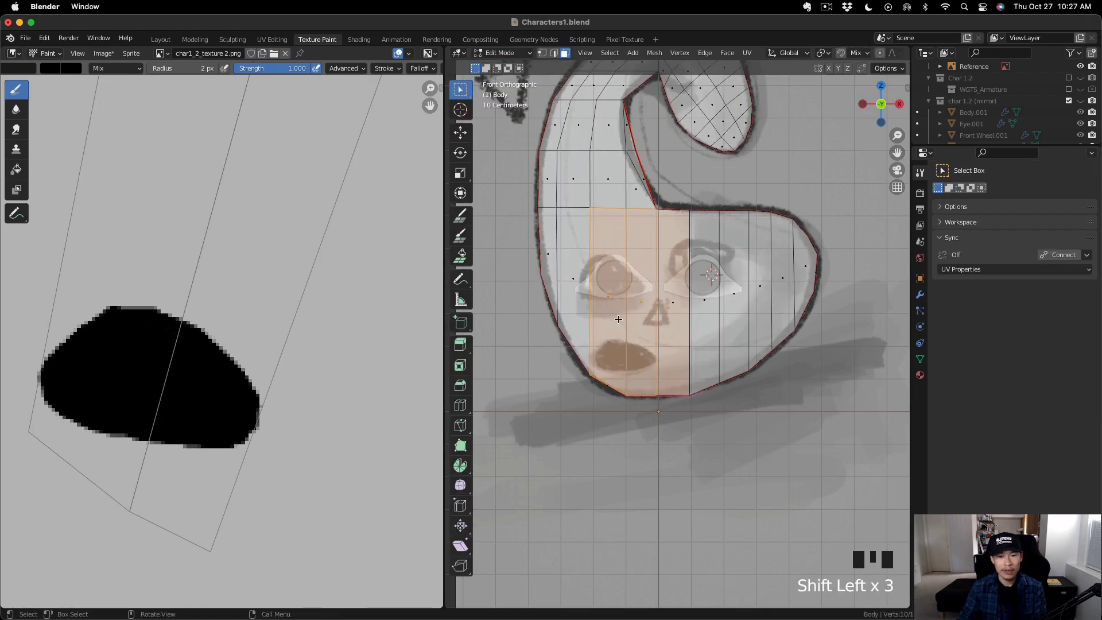
{"action": "left_click", "coordinate": [617, 319]}
{"action": "left_click", "coordinate": [642, 323]}
{"action": "left_click", "coordinate": [668, 330], "text": "shift"}
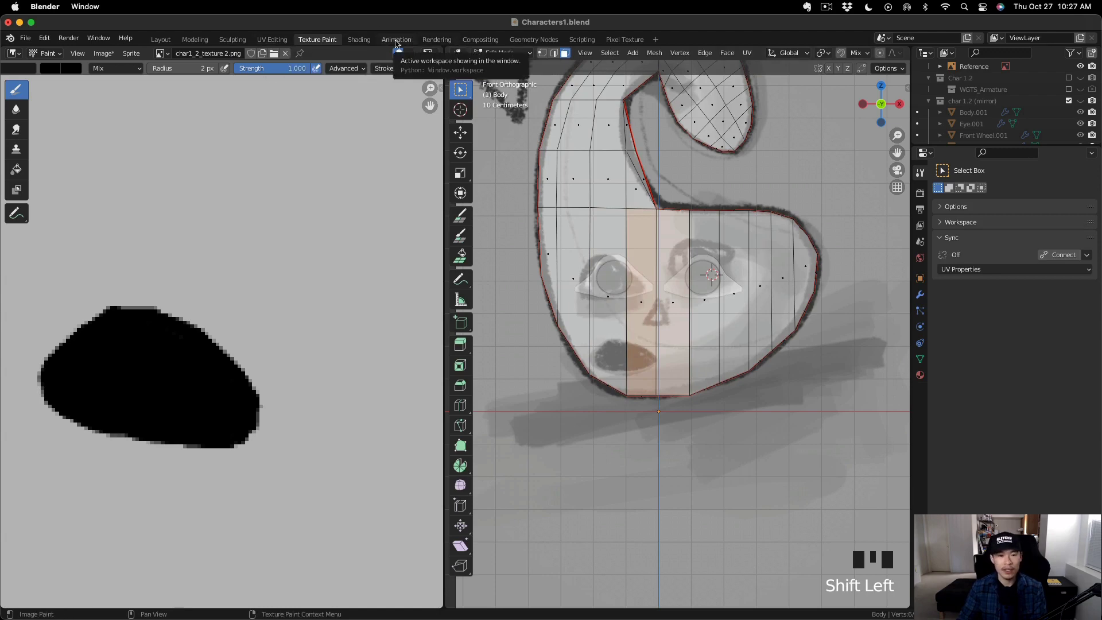
{"action": "left_click", "coordinate": [502, 53]}
{"action": "left_click", "coordinate": [505, 129]}
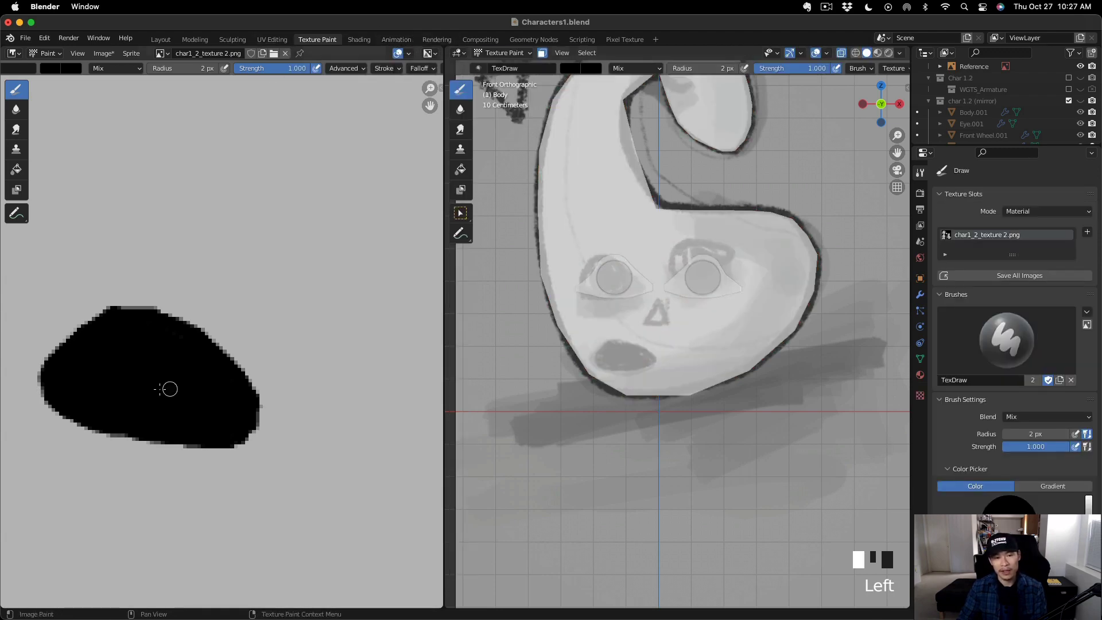
Turn off X-ray, select the two front faces around the nose in Edit Mode, and return to Texture Paint with X-ray on.
{"action": "scroll", "coordinate": [167, 386], "scroll_direction": "down", "scroll_amount": 9}
{"action": "left_click", "coordinate": [504, 53]}
{"action": "left_click", "coordinate": [507, 79]}
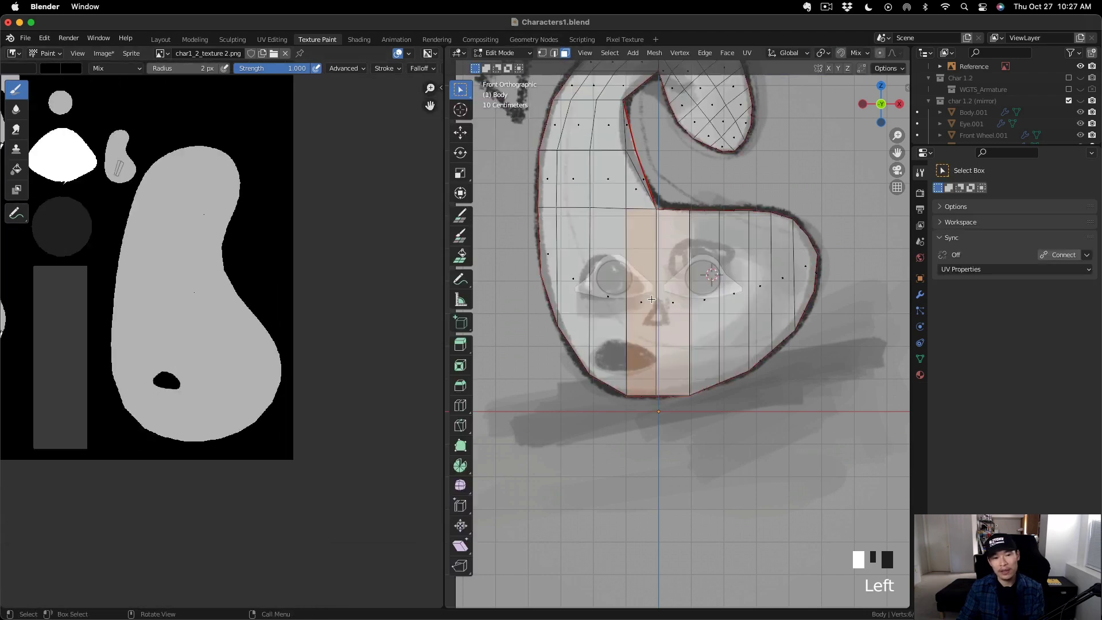
{"action": "key", "text": "alt+z"}
{"action": "left_click", "coordinate": [673, 300]}
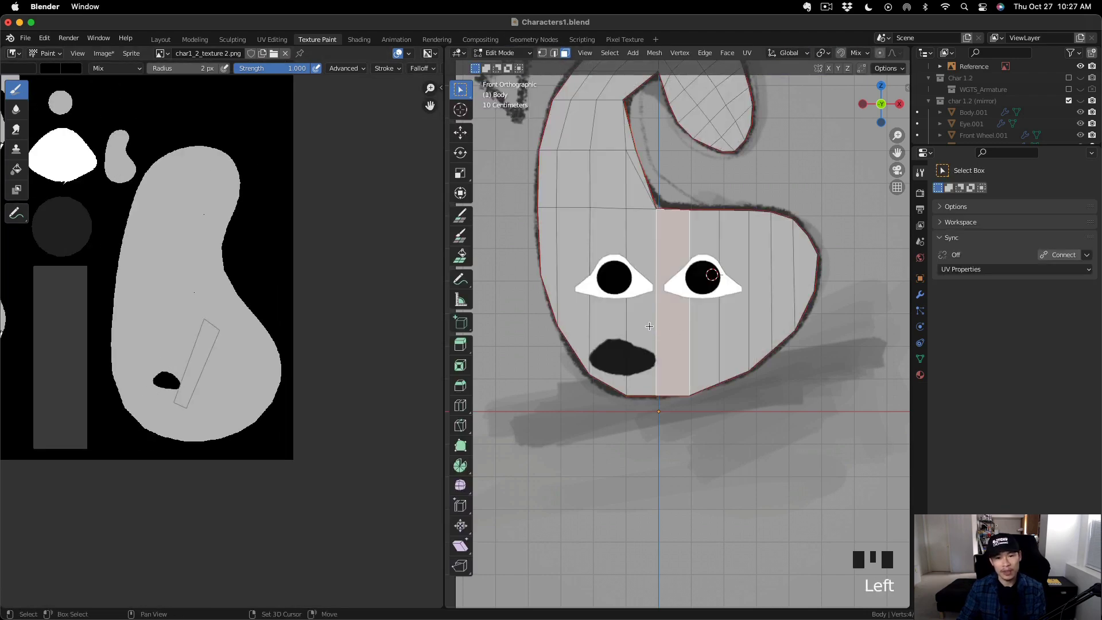
{"action": "left_click", "coordinate": [641, 302], "text": "shift"}
{"action": "left_click", "coordinate": [503, 53]}
{"action": "left_click", "coordinate": [507, 129]}
{"action": "key", "text": "alt+z"}
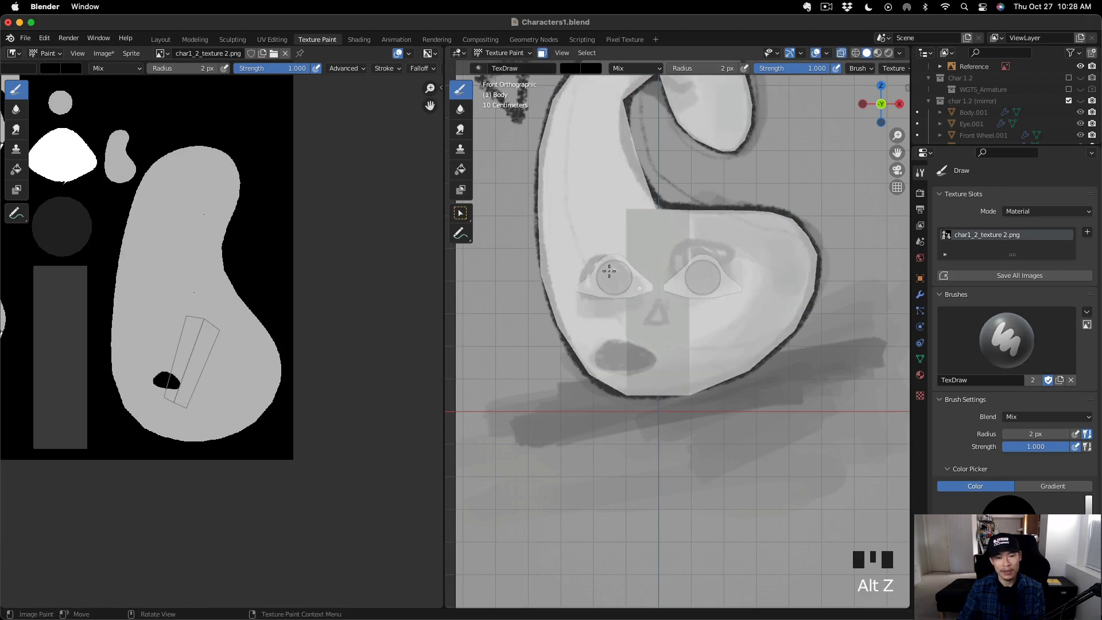
Paint the black triangular nose outline on the two masked faces to match the sketch, undoing misplaced strokes.
{"action": "scroll", "coordinate": [628, 324], "scroll_direction": "up", "scroll_amount": 4}
{"action": "scroll", "coordinate": [176, 353], "scroll_direction": "up", "scroll_amount": 4}
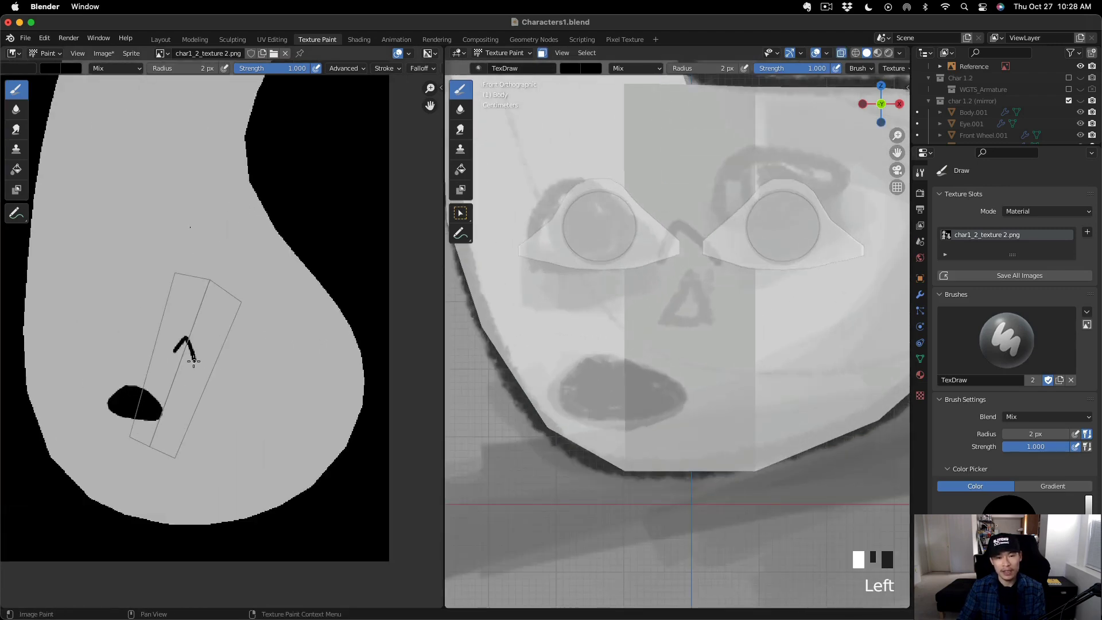
{"action": "key", "text": "z"}
{"action": "mouse_move", "coordinate": [174, 361]}
{"action": "left_mouse_down"}
{"action": "mouse_move", "coordinate": [191, 365]}
{"action": "mouse_move", "coordinate": [173, 369]}
{"action": "mouse_move", "coordinate": [184, 380]}
{"action": "mouse_move", "coordinate": [171, 366]}
{"action": "mouse_move", "coordinate": [179, 359]}
{"action": "mouse_move", "coordinate": [168, 411]}
{"action": "mouse_move", "coordinate": [178, 413]}
{"action": "mouse_move", "coordinate": [144, 381]}
{"action": "mouse_move", "coordinate": [176, 409]}
{"action": "mouse_move", "coordinate": [166, 422]}
{"action": "mouse_move", "coordinate": [158, 405]}
{"action": "mouse_move", "coordinate": [179, 397]}
{"action": "left_mouse_up"}
{"action": "key", "text": "super+z"}
{"action": "key", "text": "super+z"}
{"action": "key", "text": "super+z"}
{"action": "key", "text": "super+z"}
{"action": "key", "text": "super+z"}
{"action": "scroll", "coordinate": [180, 362], "scroll_direction": "up", "scroll_amount": 5}
{"action": "key", "text": "super+z"}
{"action": "key", "text": "super+z"}
{"action": "key", "text": "super+z"}
{"action": "key", "text": "super+z"}
{"action": "key", "text": "super+z"}
{"action": "key", "text": "super+z"}
Refine the edges and corners of the triangular nose outline with light gray and black strokes.
{"action": "scroll", "coordinate": [1008, 345], "scroll_direction": "down", "scroll_amount": 2}
{"action": "left_click", "coordinate": [1088, 466]}
{"action": "scroll", "coordinate": [112, 377], "scroll_direction": "up", "scroll_amount": 4}
{"action": "left_click", "coordinate": [1075, 512]}
{"action": "left_click", "coordinate": [1076, 512]}
{"action": "left_click_drag", "start_coordinate": [270, 362], "coordinate": [265, 377]}
{"action": "mouse_move", "coordinate": [264, 424]}
{"action": "left_mouse_down"}
{"action": "mouse_move", "coordinate": [268, 360]}
{"action": "mouse_move", "coordinate": [264, 416]}
{"action": "left_mouse_up"}
{"action": "mouse_move", "coordinate": [267, 418]}
{"action": "left_mouse_down"}
{"action": "mouse_move", "coordinate": [266, 363]}
{"action": "mouse_move", "coordinate": [268, 389]}
{"action": "mouse_move", "coordinate": [252, 396]}
{"action": "left_mouse_up"}
{"action": "scroll", "coordinate": [325, 382], "scroll_direction": "down", "scroll_amount": 6}
{"action": "scroll", "coordinate": [189, 404], "scroll_direction": "up", "scroll_amount": 3}
Trim the mouth's lower right corner with light gray and turn off X-ray to check the face in perspective.
{"action": "middle_click_drag", "start_coordinate": [252, 396], "coordinate": [167, 347]}
{"action": "scroll", "coordinate": [167, 347], "scroll_direction": "down", "scroll_amount": 2}
{"action": "scroll", "coordinate": [249, 408], "scroll_direction": "up", "scroll_amount": 4}
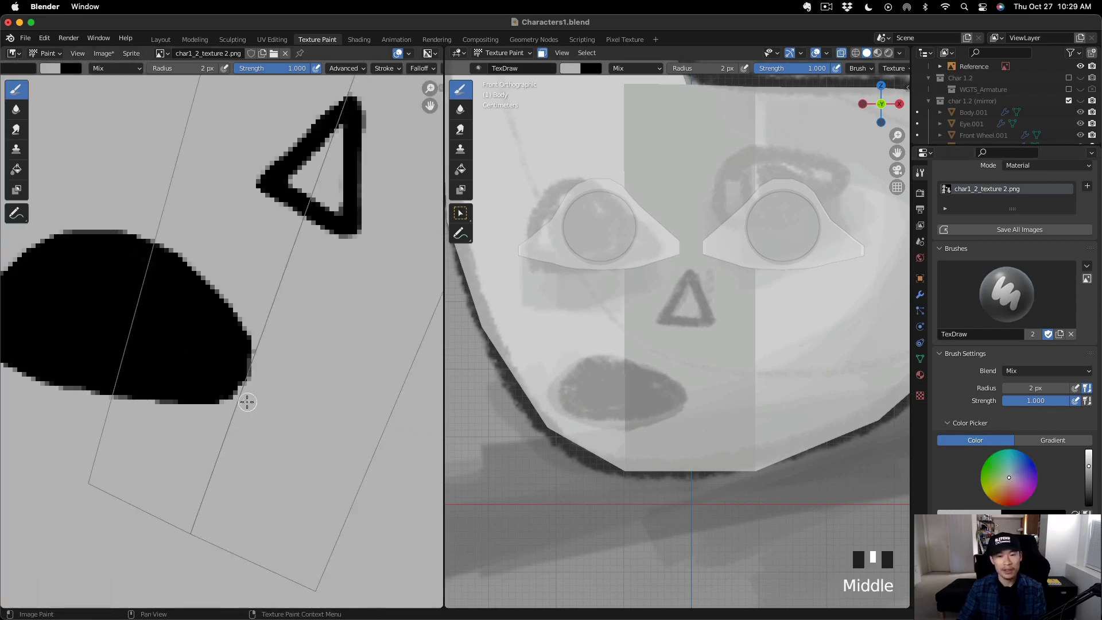
{"action": "left_click_drag", "start_coordinate": [247, 401], "coordinate": [254, 410]}
{"action": "scroll", "coordinate": [295, 375], "scroll_direction": "down", "scroll_amount": 3}
{"action": "scroll", "coordinate": [639, 385], "scroll_direction": "down", "scroll_amount": 3}
{"action": "middle_click_drag", "start_coordinate": [640, 384], "coordinate": [697, 344]}
{"action": "key", "text": "alt+z"}
{"action": "scroll", "coordinate": [696, 344], "scroll_direction": "up", "scroll_amount": 10}
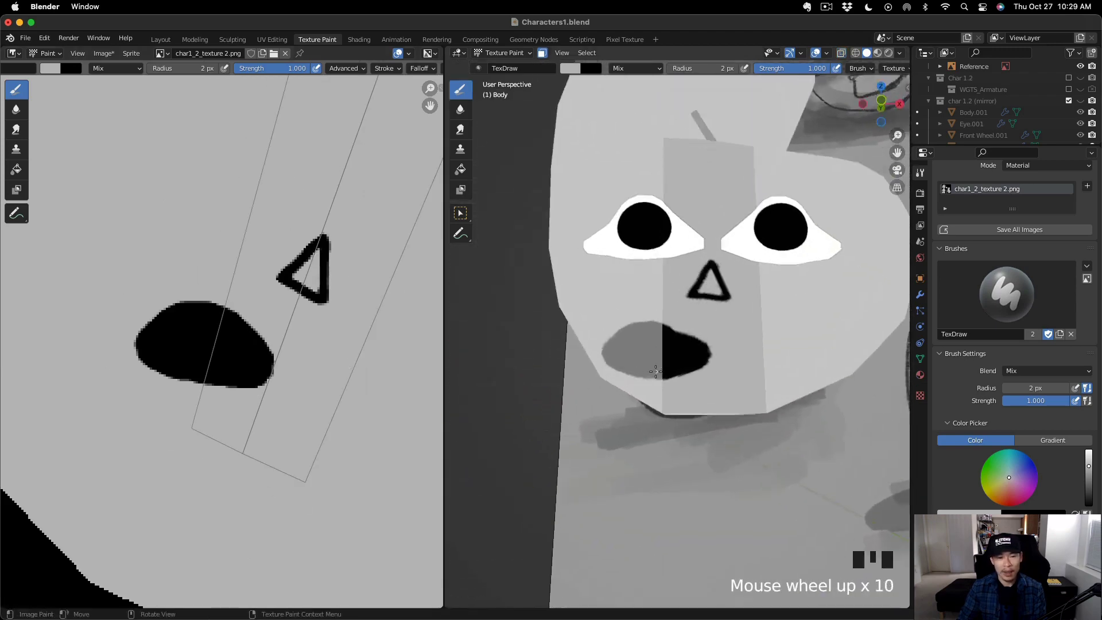
Round out the mouth's upper right curve and right corner on the texture with black strokes.
{"action": "scroll", "coordinate": [697, 345], "scroll_direction": "up", "scroll_amount": 4}
{"action": "scroll", "coordinate": [225, 293], "scroll_direction": "up", "scroll_amount": 4}
{"action": "key", "text": "s"}
{"action": "mouse_move", "coordinate": [219, 284]}
{"action": "left_mouse_down"}
{"action": "mouse_move", "coordinate": [251, 320]}
{"action": "mouse_move", "coordinate": [261, 360]}
{"action": "left_mouse_up"}
{"action": "mouse_move", "coordinate": [221, 274]}
{"action": "left_mouse_down"}
{"action": "mouse_move", "coordinate": [270, 325]}
{"action": "mouse_move", "coordinate": [252, 309]}
{"action": "left_mouse_up"}
{"action": "key", "text": "ctrl+z"}
{"action": "left_click", "coordinate": [239, 293]}
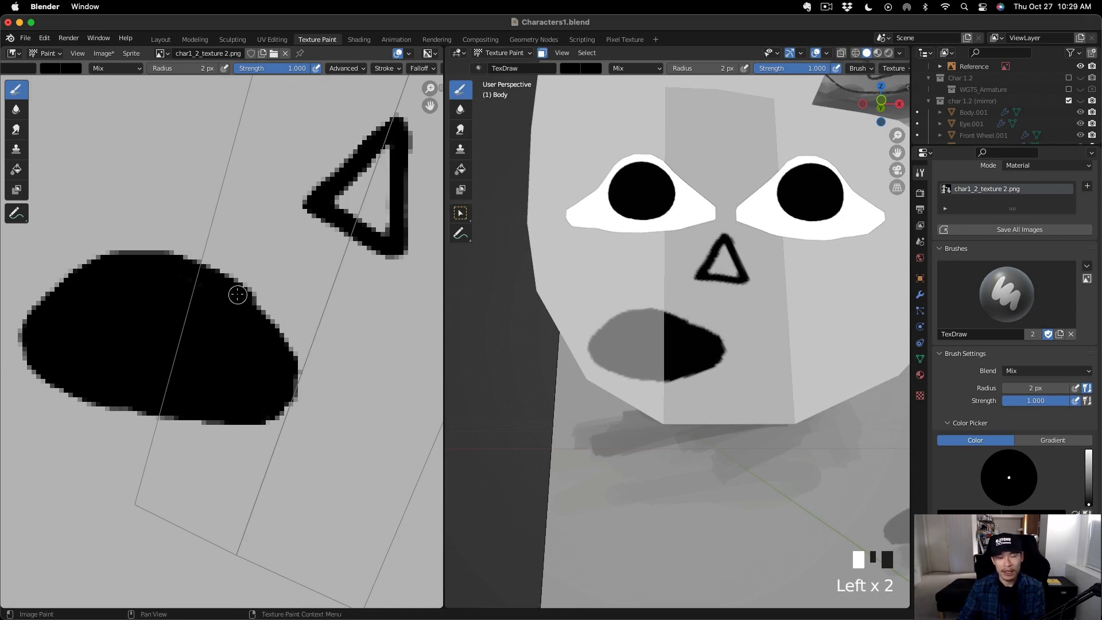
{"action": "left_click", "coordinate": [246, 300]}
{"action": "left_click", "coordinate": [251, 310]}
{"action": "left_click", "coordinate": [268, 320]}
{"action": "left_click", "coordinate": [279, 351]}
{"action": "left_click", "coordinate": [293, 371]}
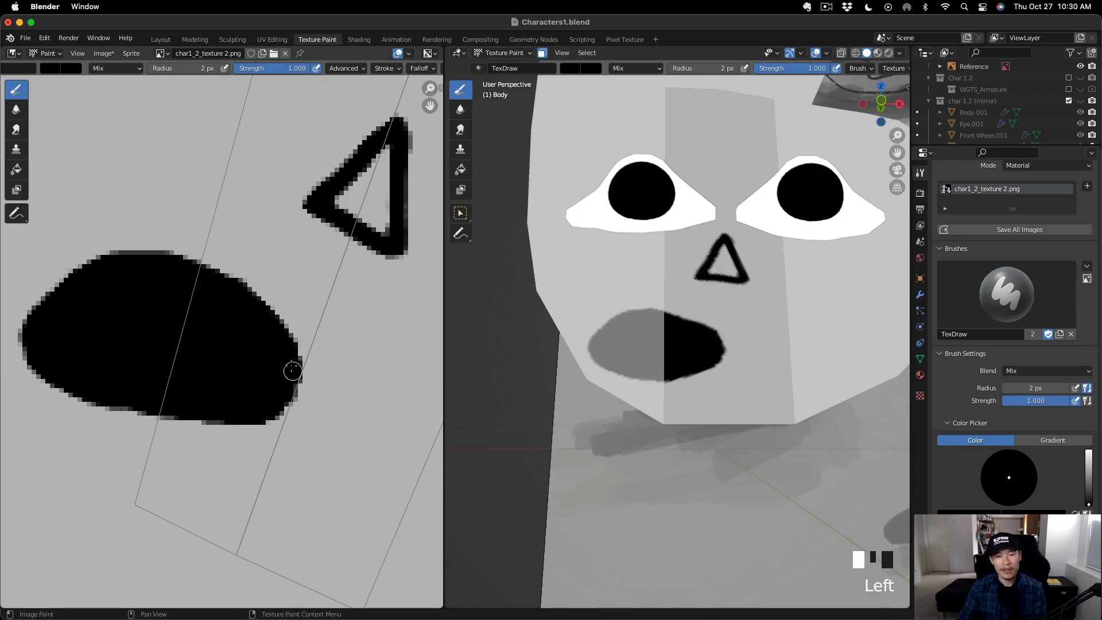
{"action": "left_click", "coordinate": [241, 288]}
{"action": "mouse_move", "coordinate": [242, 287]}
{"action": "left_mouse_down"}
{"action": "mouse_move", "coordinate": [264, 324]}
{"action": "mouse_move", "coordinate": [259, 309]}
{"action": "left_mouse_up"}
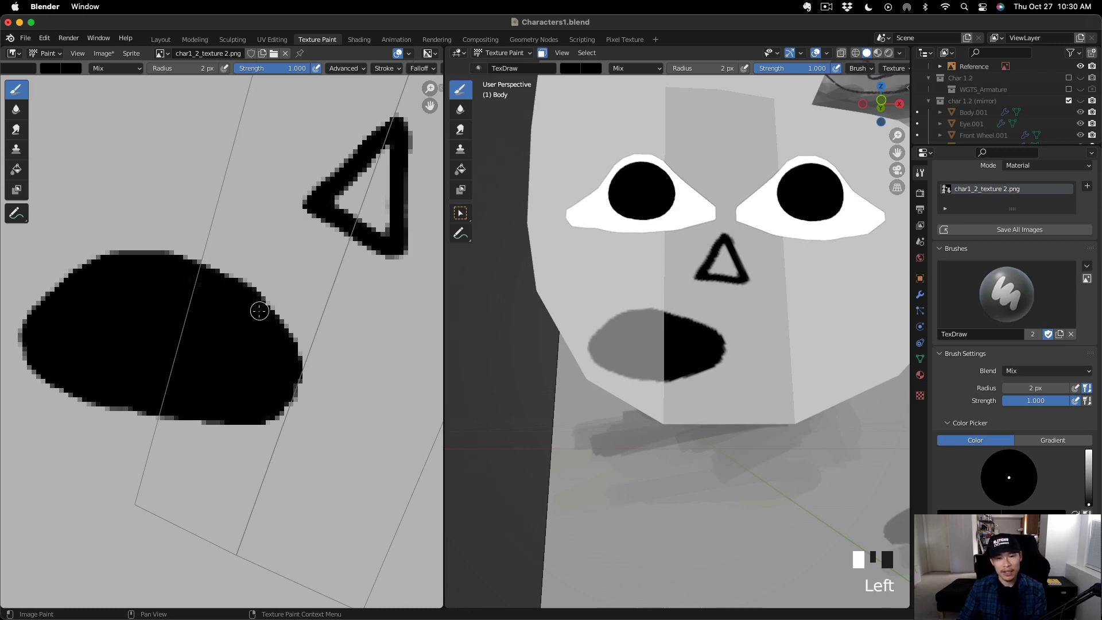
Trim the mouth's flat upper edge into a smoother curve with light gray and check the whole character.
{"action": "scroll", "coordinate": [669, 366], "scroll_direction": "down", "scroll_amount": 10}
{"action": "key", "text": "s"}
{"action": "left_click", "coordinate": [179, 249]}
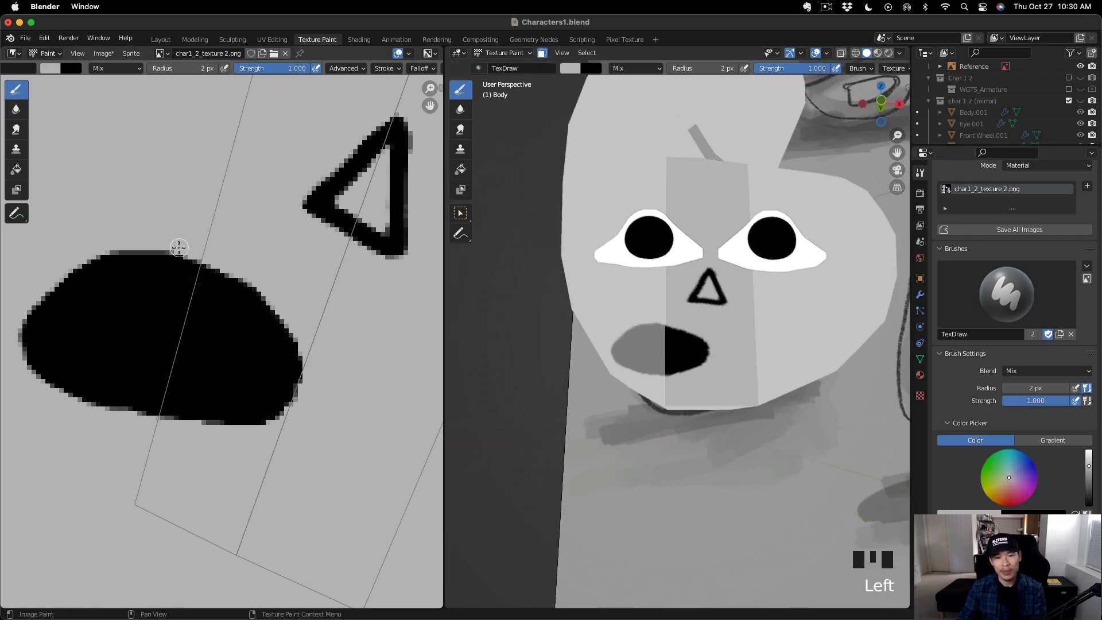
{"action": "left_click_drag", "start_coordinate": [109, 249], "coordinate": [195, 257]}
{"action": "left_click", "coordinate": [172, 255]}
{"action": "left_click", "coordinate": [150, 246]}
{"action": "left_click", "coordinate": [118, 249]}
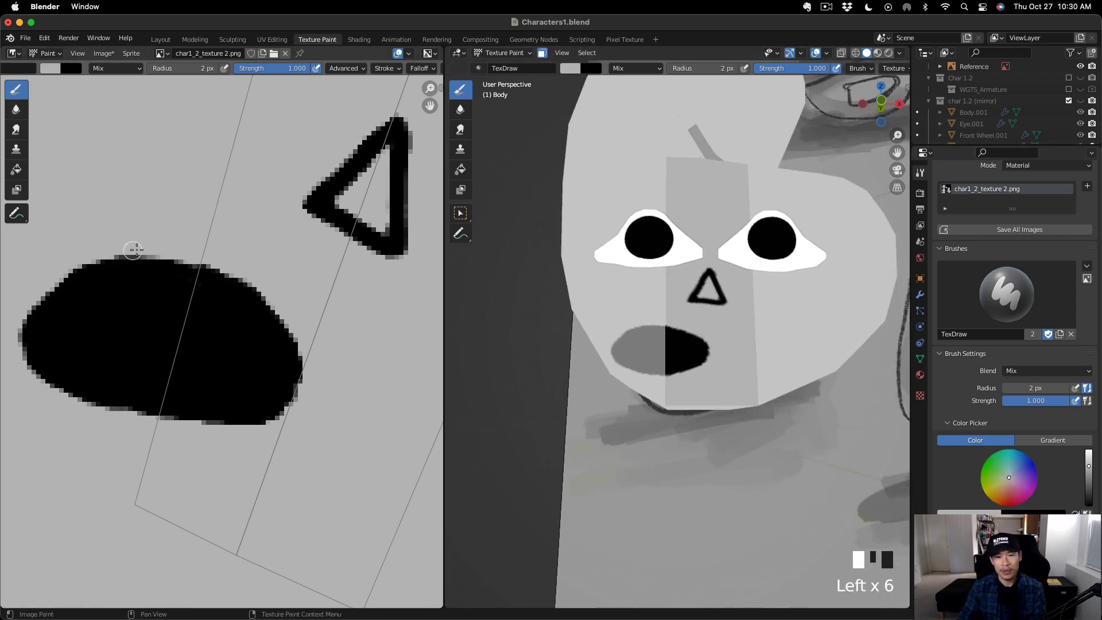
{"action": "scroll", "coordinate": [743, 345], "scroll_direction": "down", "scroll_amount": 14}
{"action": "middle_click_drag", "start_coordinate": [767, 344], "coordinate": [727, 396]}
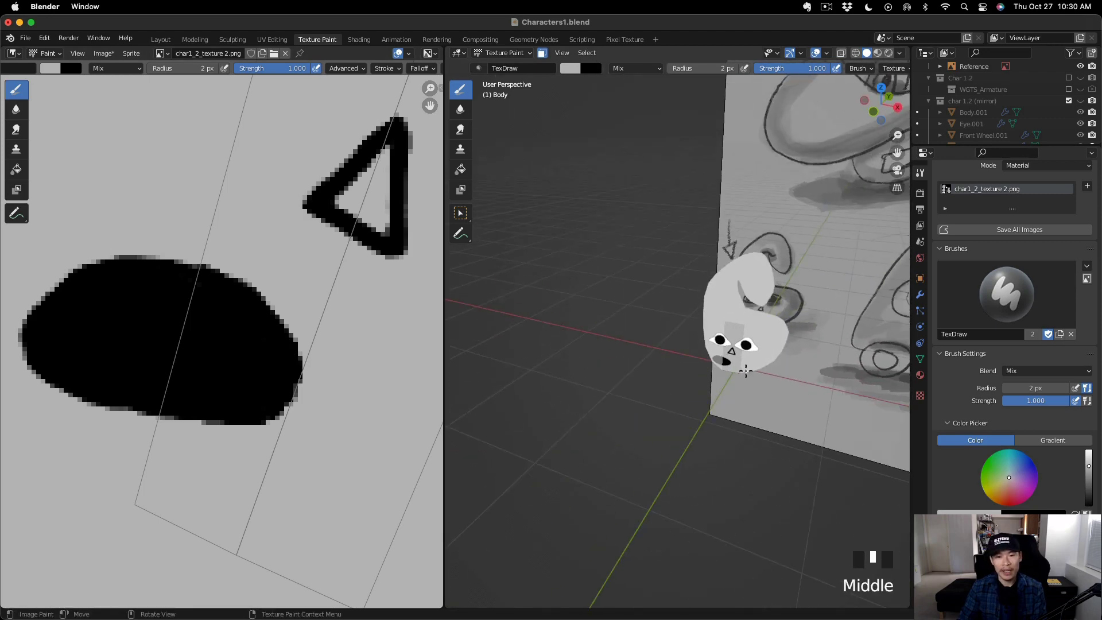
{"action": "middle_click_drag", "start_coordinate": [820, 259], "coordinate": [755, 291]}
Select all faces of the body in Edit Mode and return to Texture Paint.
{"action": "scroll", "coordinate": [769, 275], "scroll_direction": "up", "scroll_amount": 5}
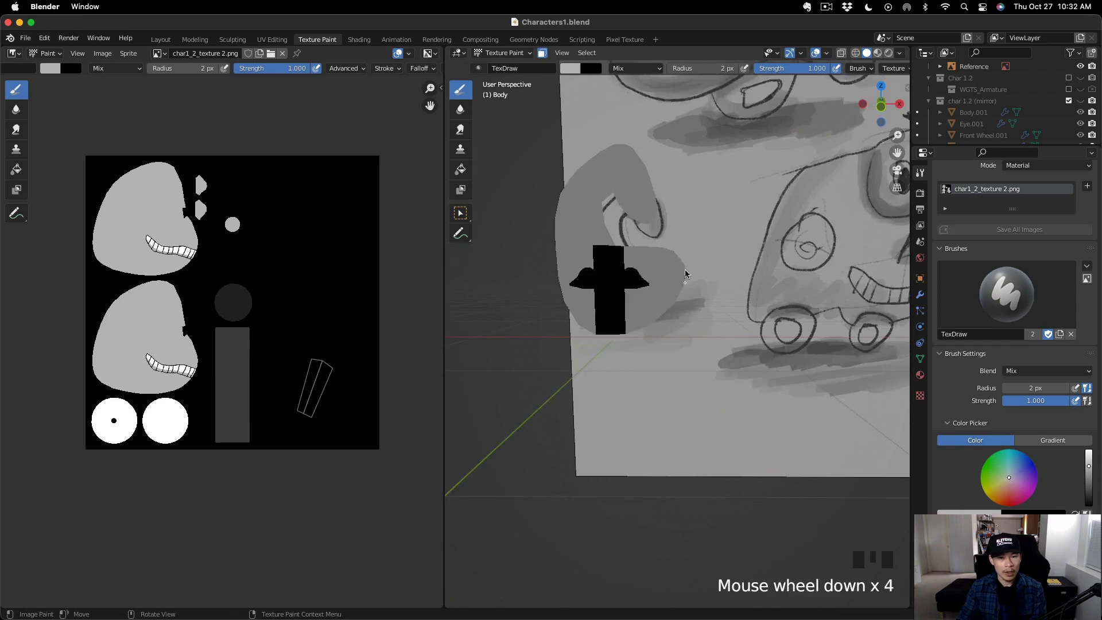
{"action": "scroll", "coordinate": [677, 287], "scroll_direction": "up", "scroll_amount": 2}
{"action": "left_click", "coordinate": [502, 53]}
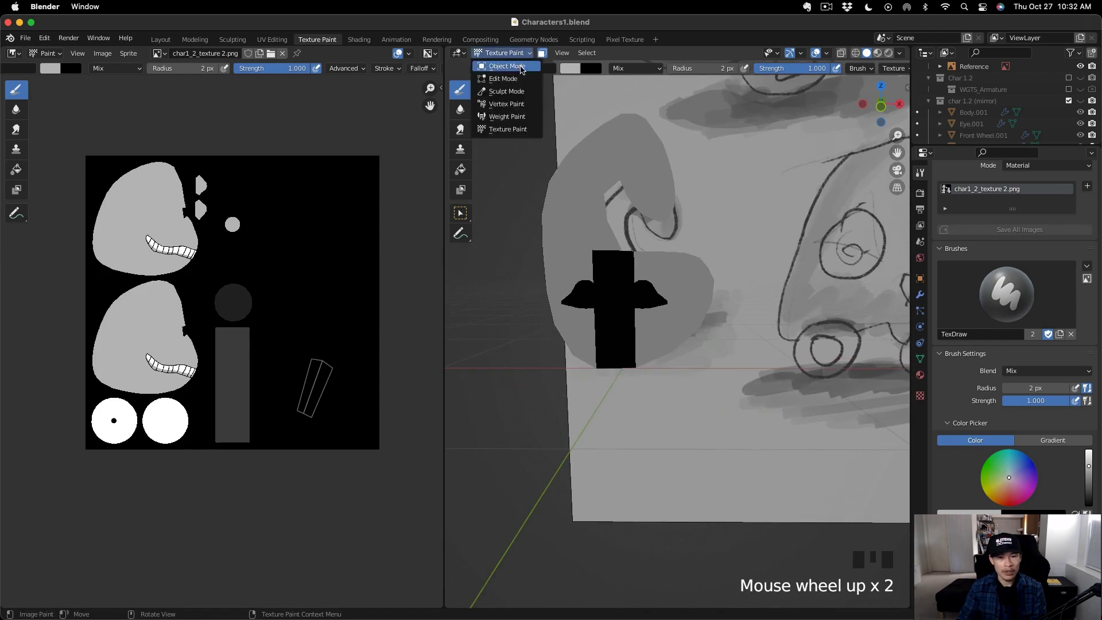
{"action": "left_click", "coordinate": [505, 59]}
{"action": "left_click", "coordinate": [505, 53]}
{"action": "left_click", "coordinate": [508, 129]}
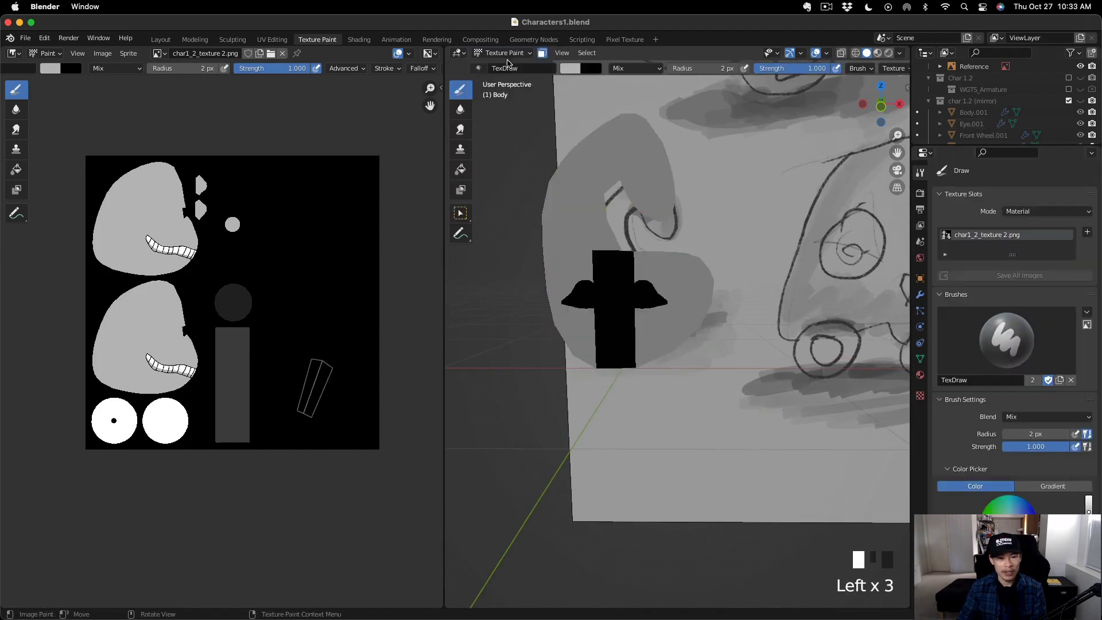
{"action": "left_click", "coordinate": [508, 53]}
{"action": "left_click", "coordinate": [511, 65]}
{"action": "left_click", "coordinate": [503, 79]}
{"action": "key", "text": "a"}
{"action": "left_click", "coordinate": [505, 53]}
{"action": "left_click", "coordinate": [507, 66]}
{"action": "left_click", "coordinate": [505, 53]}
{"action": "left_click", "coordinate": [508, 129]}
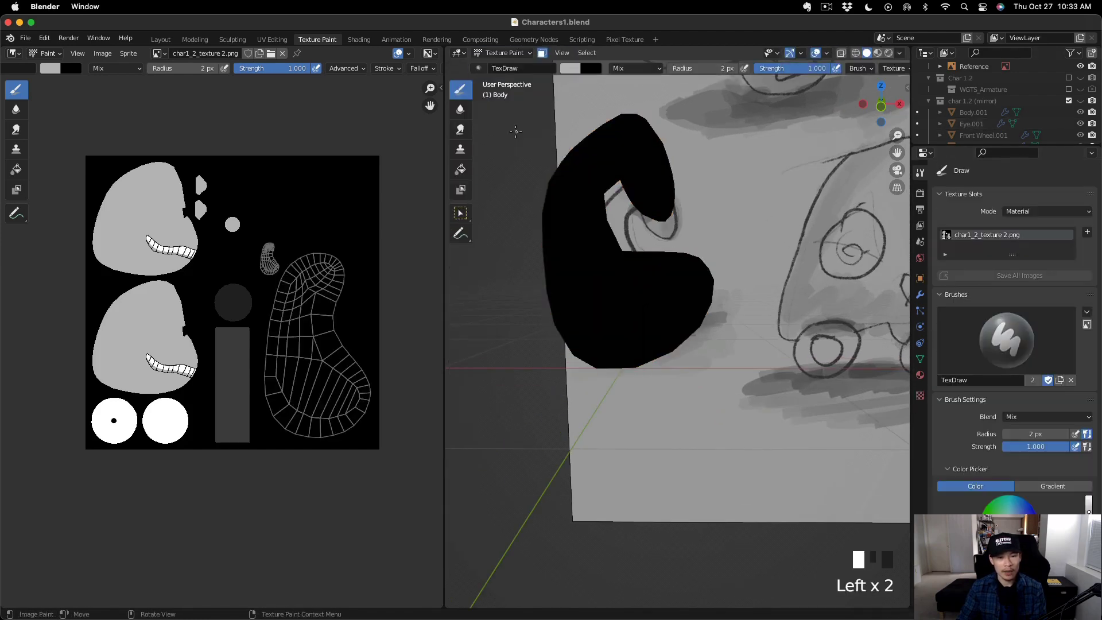
Try to recolor the body directly in the 3D viewport with a brush stroke and the Fill tool.
{"action": "scroll", "coordinate": [1007, 345], "scroll_direction": "down", "scroll_amount": 3}
{"action": "left_click", "coordinate": [617, 292]}
{"action": "key", "text": "super+z"}
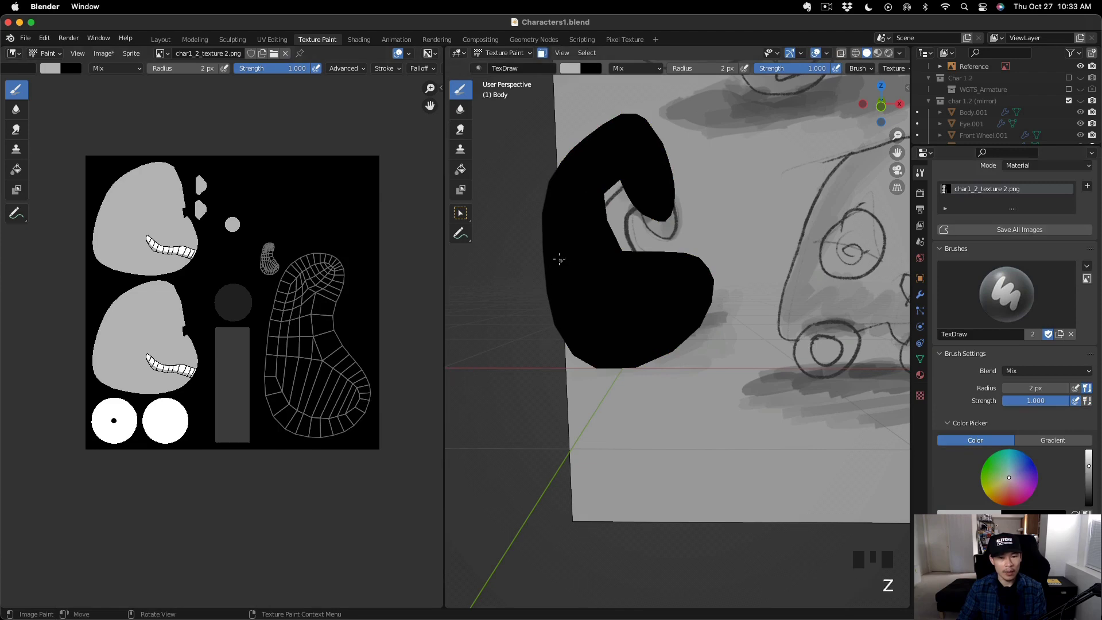
{"action": "scroll", "coordinate": [560, 259], "scroll_direction": "up", "scroll_amount": 1}
{"action": "left_click", "coordinate": [461, 169]}
{"action": "left_click", "coordinate": [674, 327]}
{"action": "middle_click_drag", "start_coordinate": [674, 327], "coordinate": [603, 299]}
{"action": "left_click", "coordinate": [540, 267]}
{"action": "middle_click_drag", "start_coordinate": [539, 267], "coordinate": [551, 189]}
Select all of the body's faces again and fill them with light gray in Texture Paint.
{"action": "left_click", "coordinate": [505, 53]}
{"action": "left_click", "coordinate": [508, 66]}
{"action": "left_click", "coordinate": [505, 53]}
{"action": "left_click", "coordinate": [507, 78]}
{"action": "key", "text": "a"}
{"action": "left_click", "coordinate": [505, 53]}
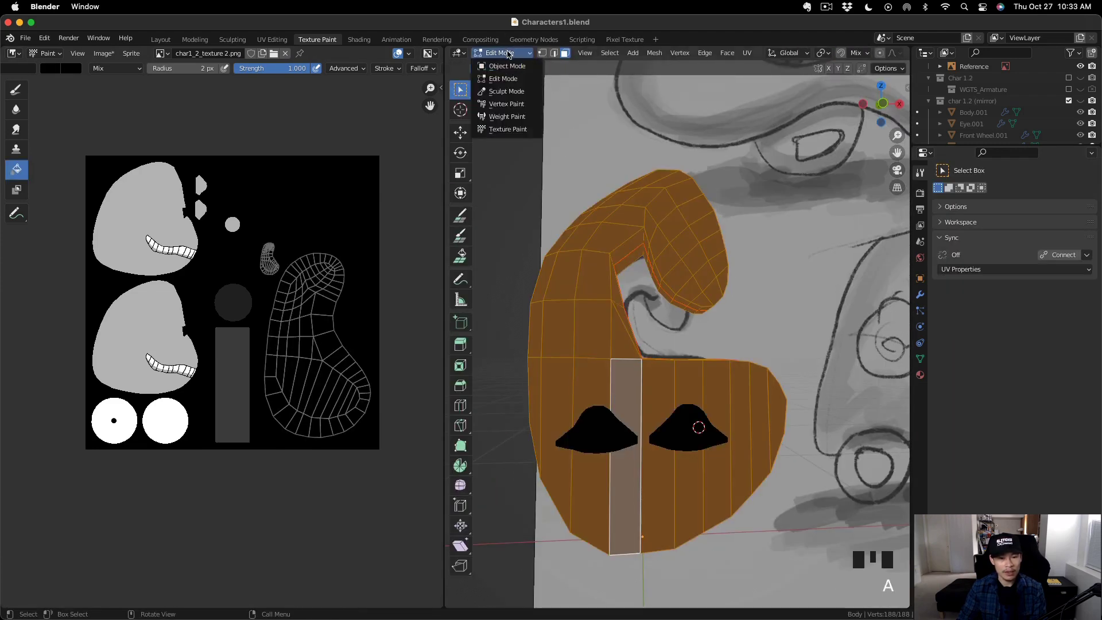
{"action": "left_click", "coordinate": [508, 129]}
{"action": "scroll", "coordinate": [1010, 448], "scroll_direction": "down", "scroll_amount": 1}
{"action": "left_click", "coordinate": [1089, 476]}
{"action": "left_click", "coordinate": [652, 420]}
{"action": "middle_click_drag", "start_coordinate": [651, 420], "coordinate": [598, 372], "text": "shift"}
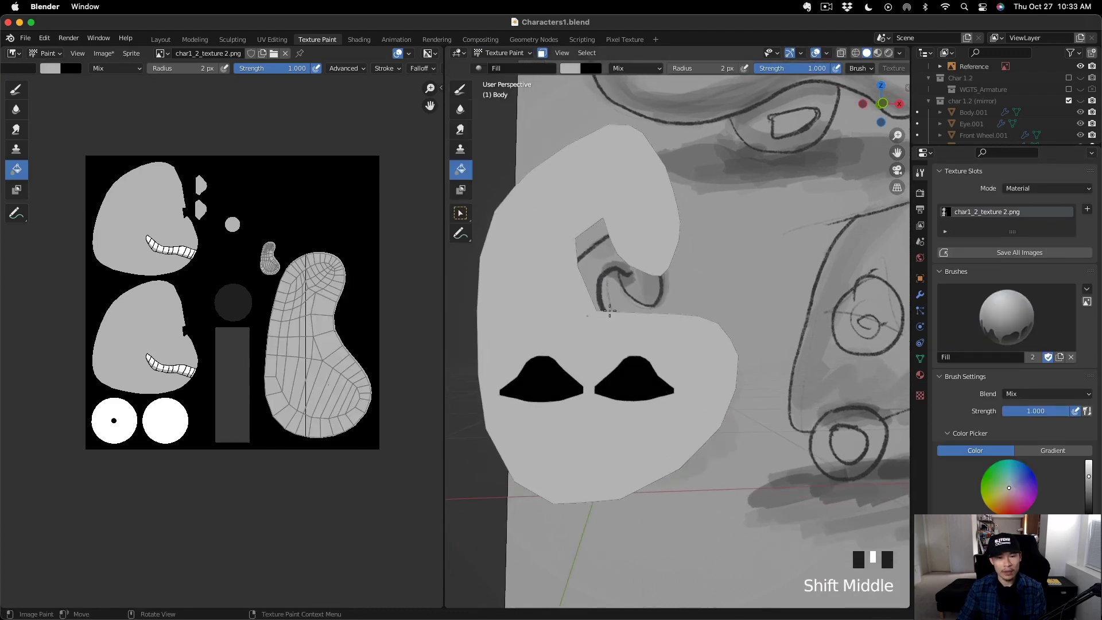
Select the eyes and fill their UV area with white in Texture Paint.
{"action": "scroll", "coordinate": [328, 304], "scroll_direction": "up", "scroll_amount": 2}
{"action": "scroll", "coordinate": [328, 304], "scroll_direction": "down", "scroll_amount": 1}
{"action": "left_click", "coordinate": [505, 53]}
{"action": "left_click", "coordinate": [507, 66]}
{"action": "left_click", "coordinate": [564, 385]}
{"action": "left_click", "coordinate": [506, 53]}
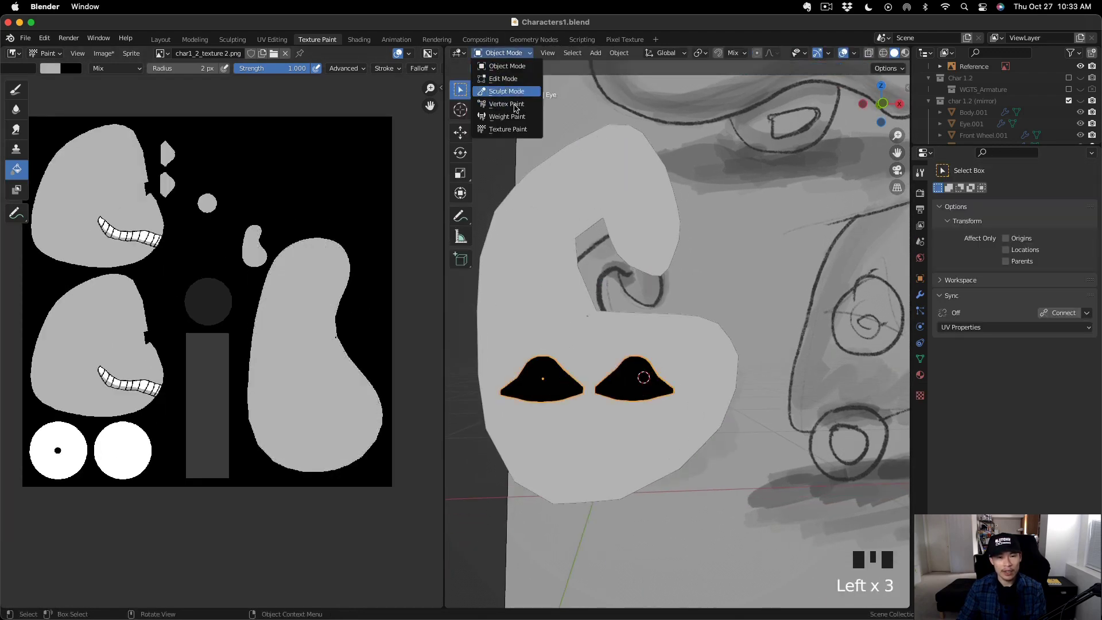
{"action": "left_click", "coordinate": [508, 129]}
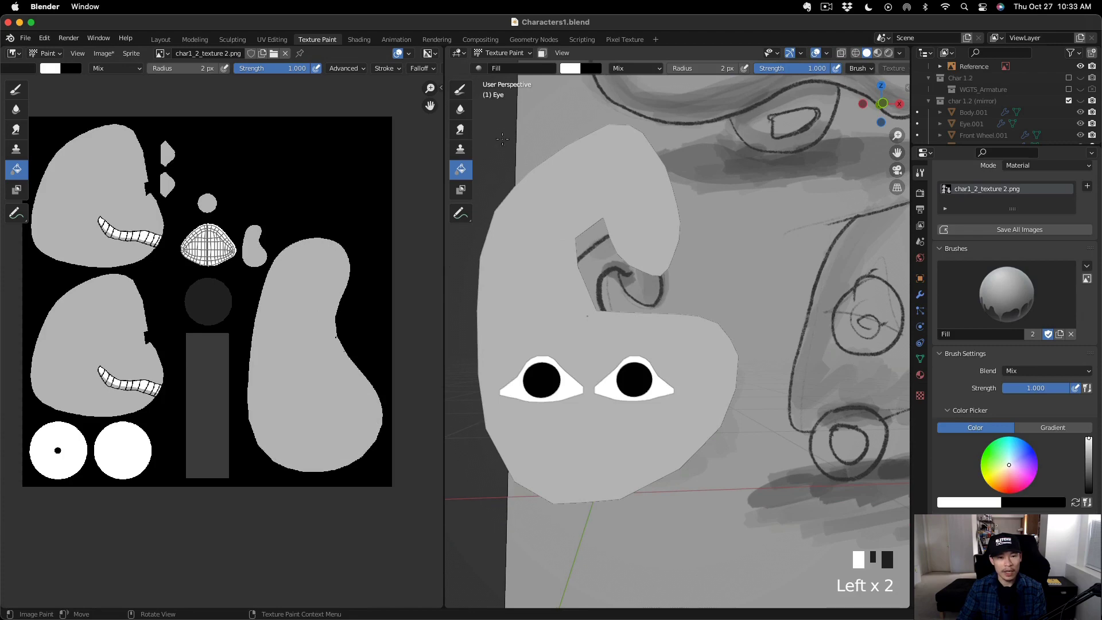
Select the pupils and fill their UV area with dark gray in Texture Paint.
{"action": "left_click", "coordinate": [503, 53]}
{"action": "left_click", "coordinate": [507, 66]}
{"action": "middle_click_drag", "start_coordinate": [683, 396], "coordinate": [689, 374], "text": "shift"}
{"action": "left_click", "coordinate": [637, 379]}
{"action": "left_click", "coordinate": [503, 53]}
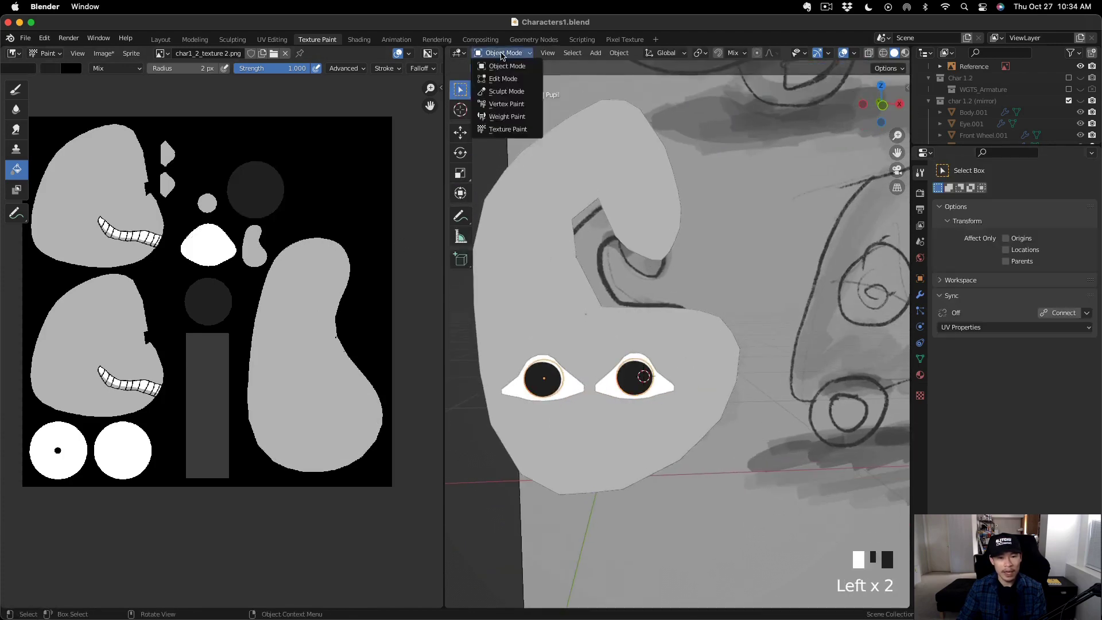
Open the body in Edit Mode and show it from the front with X-ray on.
{"action": "left_click", "coordinate": [588, 438]}
{"action": "key", "text": "Tab"}
{"action": "key", "text": "alt+z"}
{"action": "key", "text": "KP_1"}
{"action": "middle_click_drag", "start_coordinate": [588, 438], "coordinate": [680, 513], "text": "shift"}
{"action": "left_click", "coordinate": [634, 327]}
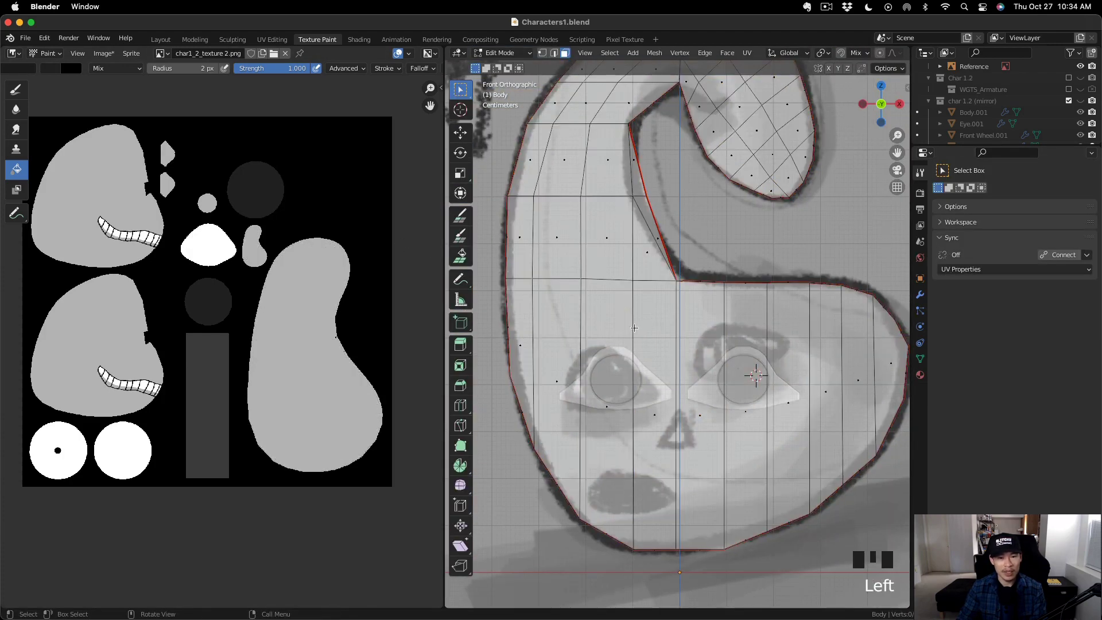
{"action": "left_click", "coordinate": [499, 53]}
{"action": "left_click", "coordinate": [503, 66]}
{"action": "left_click", "coordinate": [649, 390]}
{"action": "left_click", "coordinate": [499, 52]}
{"action": "left_click", "coordinate": [499, 77]}
{"action": "left_click", "coordinate": [611, 298]}
{"action": "key", "text": "alt+z"}
{"action": "left_click", "coordinate": [498, 53]}
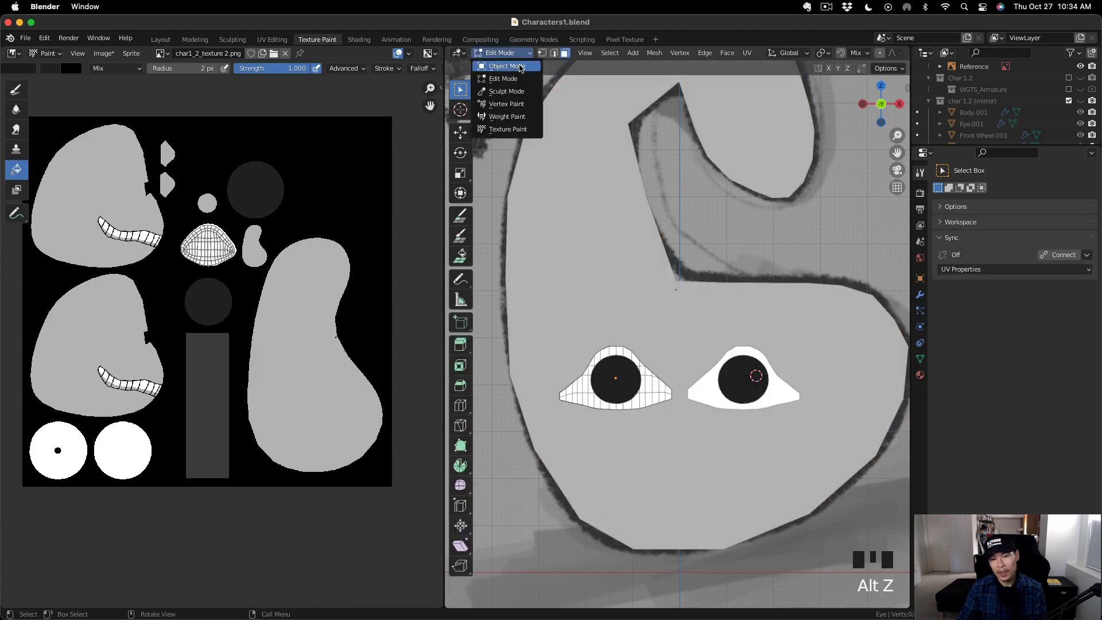
Select the three body faces behind the nose and mouth and return to Texture Paint with the reference sketch showing through.
{"action": "left_click", "coordinate": [651, 460], "text": "shift"}
{"action": "left_click", "coordinate": [700, 460], "text": "shift"}
{"action": "left_click", "coordinate": [503, 53]}
{"action": "left_click", "coordinate": [508, 130]}
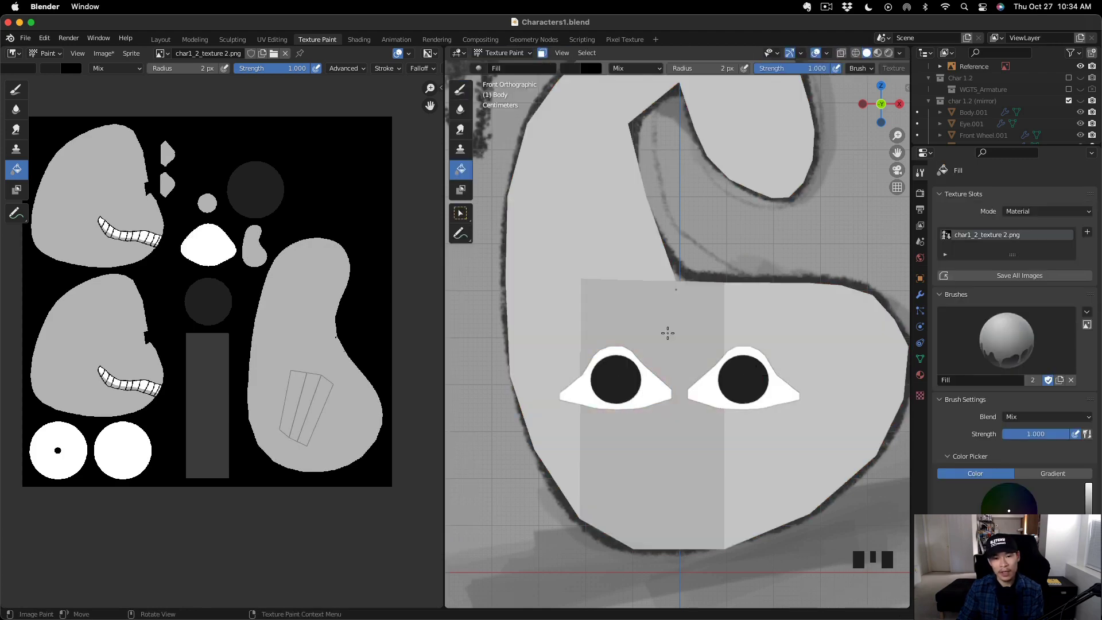
{"action": "key", "text": "alt+z"}
{"action": "key", "text": "alt+z"}
{"action": "middle_click_drag", "start_coordinate": [642, 492], "coordinate": [623, 384], "text": "shift"}
{"action": "scroll", "coordinate": [619, 382], "scroll_direction": "up", "scroll_amount": 1}
{"action": "key", "text": "alt+z"}
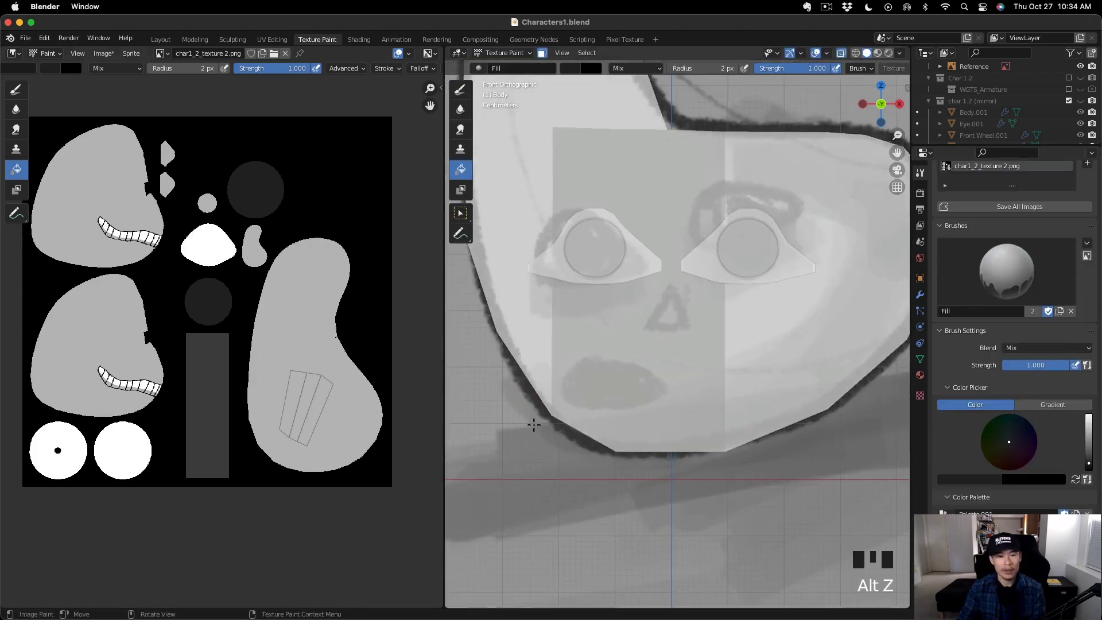
Try to fill the selected face area with black in the image and undo it.
{"action": "scroll", "coordinate": [320, 427], "scroll_direction": "up", "scroll_amount": 3}
{"action": "left_click", "coordinate": [1088, 469]}
{"action": "left_click", "coordinate": [291, 423]}
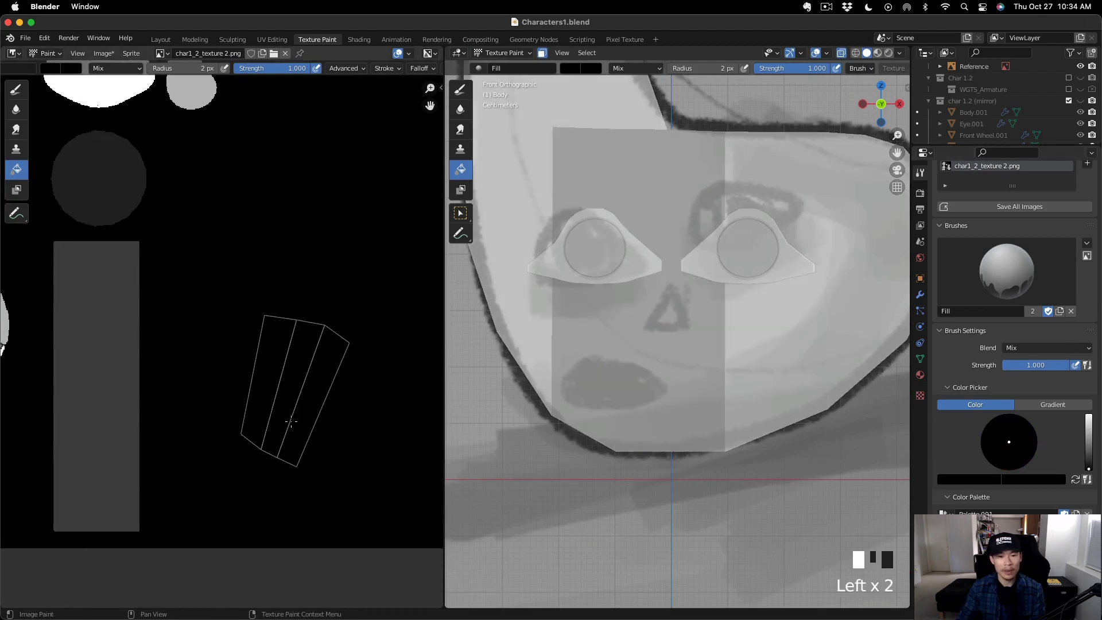
{"action": "key", "text": "super+z"}
Paint the mouth outline in black with the 2 px Draw brush on the texture, following the reference sketch.
{"action": "left_click", "coordinate": [16, 89]}
{"action": "left_click", "coordinate": [290, 428]}
{"action": "left_click", "coordinate": [1088, 481]}
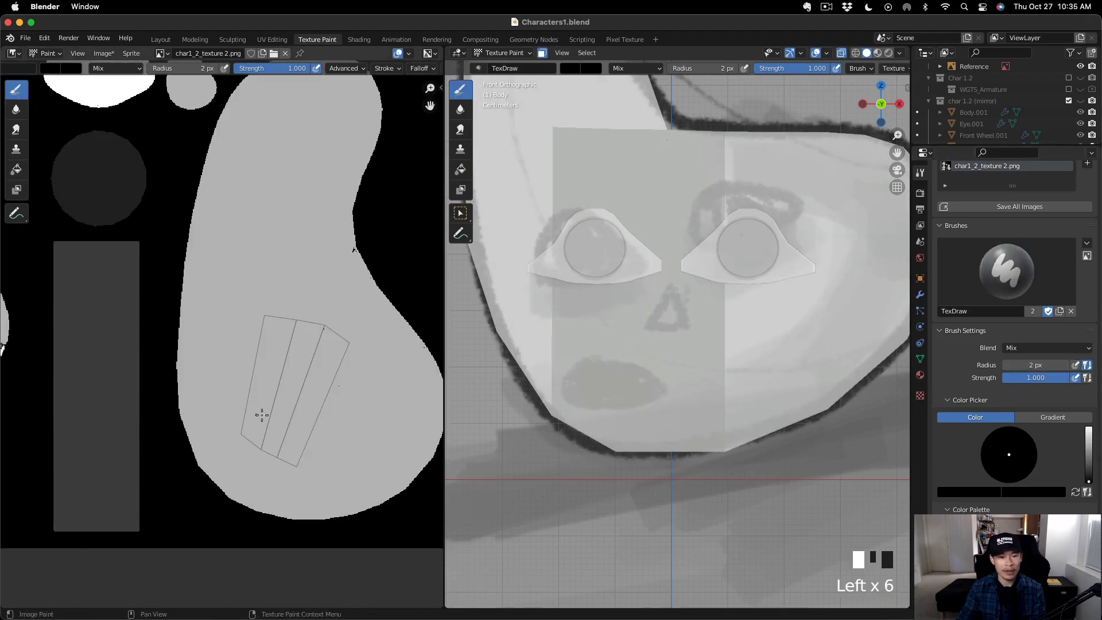
{"action": "left_click_drag", "start_coordinate": [258, 413], "coordinate": [250, 411]}
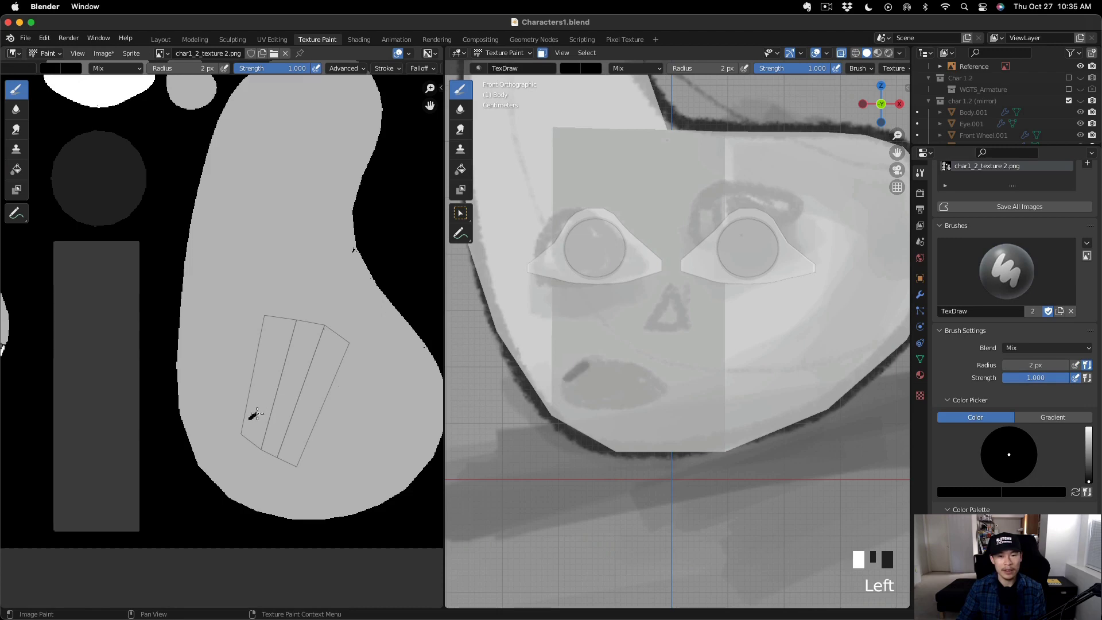
{"action": "scroll", "coordinate": [259, 409], "scroll_direction": "up", "scroll_amount": 3}
{"action": "mouse_move", "coordinate": [262, 407]}
{"action": "left_mouse_down"}
{"action": "mouse_move", "coordinate": [319, 428]}
{"action": "mouse_move", "coordinate": [313, 455]}
{"action": "left_mouse_up"}
{"action": "key", "text": "super+z"}
{"action": "key", "text": "super+z"}
{"action": "mouse_move", "coordinate": [313, 454]}
{"action": "left_mouse_down"}
{"action": "mouse_move", "coordinate": [246, 440]}
{"action": "mouse_move", "coordinate": [244, 424]}
{"action": "left_mouse_up"}
{"action": "left_click", "coordinate": [291, 453]}
{"action": "key", "text": "super+z"}
{"action": "key", "text": "super+z"}
Cover the gaps inside the mouth with the Draw brush and fill the whole mouth with dark gray.
{"action": "left_click", "coordinate": [16, 170]}
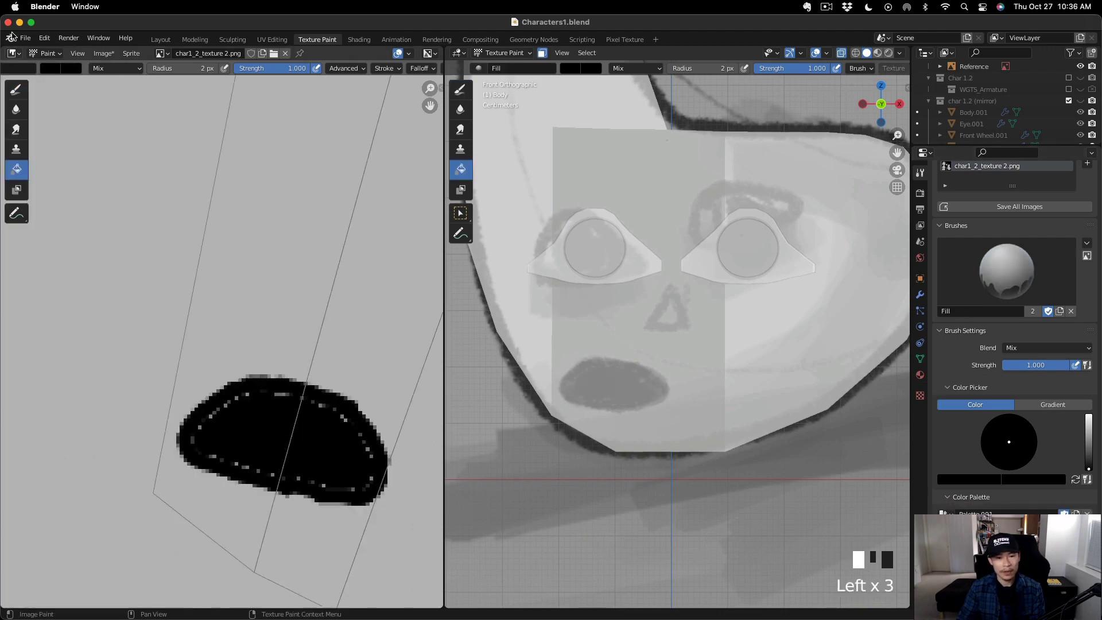
{"action": "left_click", "coordinate": [16, 90]}
{"action": "mouse_move", "coordinate": [276, 395]}
{"action": "left_mouse_down"}
{"action": "mouse_move", "coordinate": [246, 394]}
{"action": "mouse_move", "coordinate": [369, 474]}
{"action": "mouse_move", "coordinate": [321, 405]}
{"action": "left_mouse_up"}
{"action": "left_click", "coordinate": [16, 170]}
{"action": "scroll", "coordinate": [46, 188], "scroll_direction": "up", "scroll_amount": 4}
{"action": "scroll", "coordinate": [79, 191], "scroll_direction": "down", "scroll_amount": 4}
{"action": "left_click", "coordinate": [297, 434]}
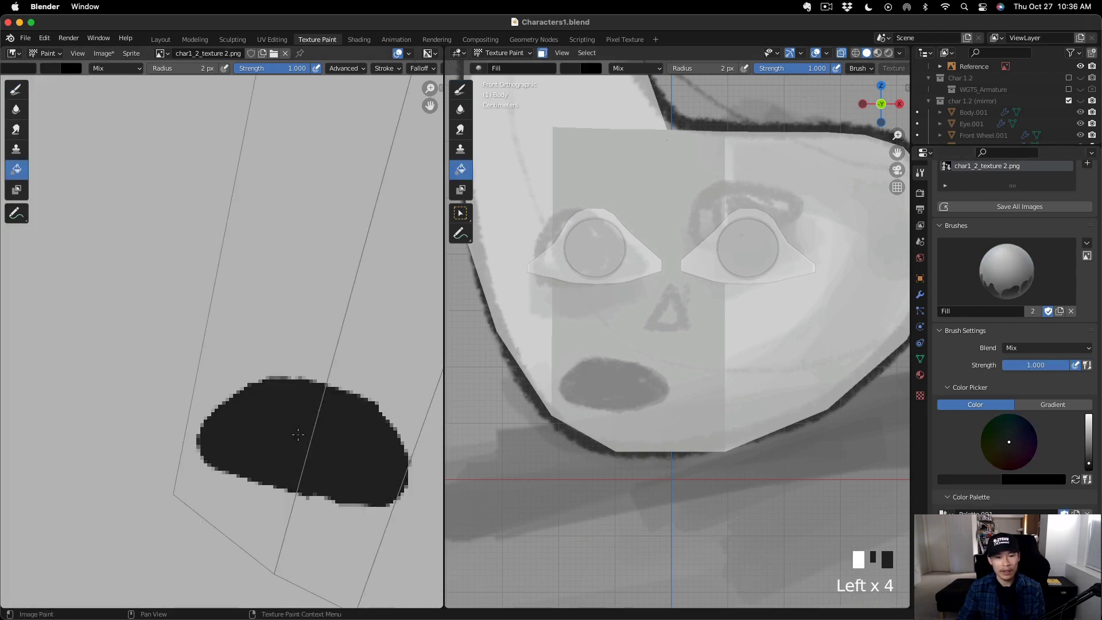
Try the first dark gray brush strokes for the nose above the mouth and undo them.
{"action": "scroll", "coordinate": [280, 419], "scroll_direction": "down", "scroll_amount": 3}
{"action": "left_click", "coordinate": [16, 89]}
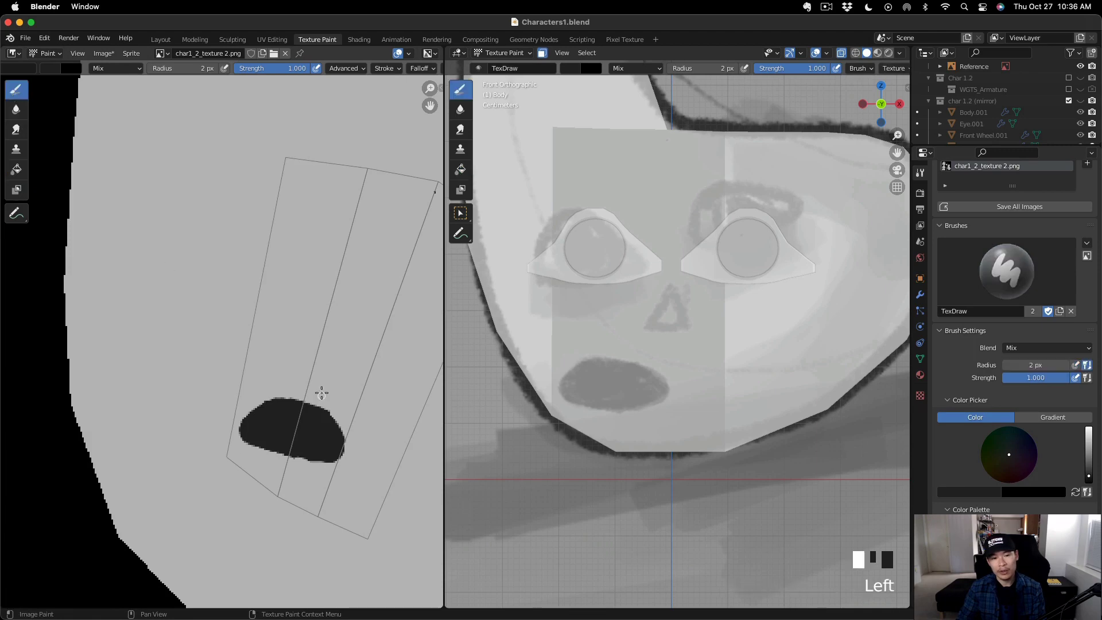
{"action": "scroll", "coordinate": [343, 303], "scroll_direction": "up", "scroll_amount": 1}
{"action": "left_click_drag", "start_coordinate": [339, 304], "coordinate": [360, 291]}
{"action": "key", "text": "super+z"}
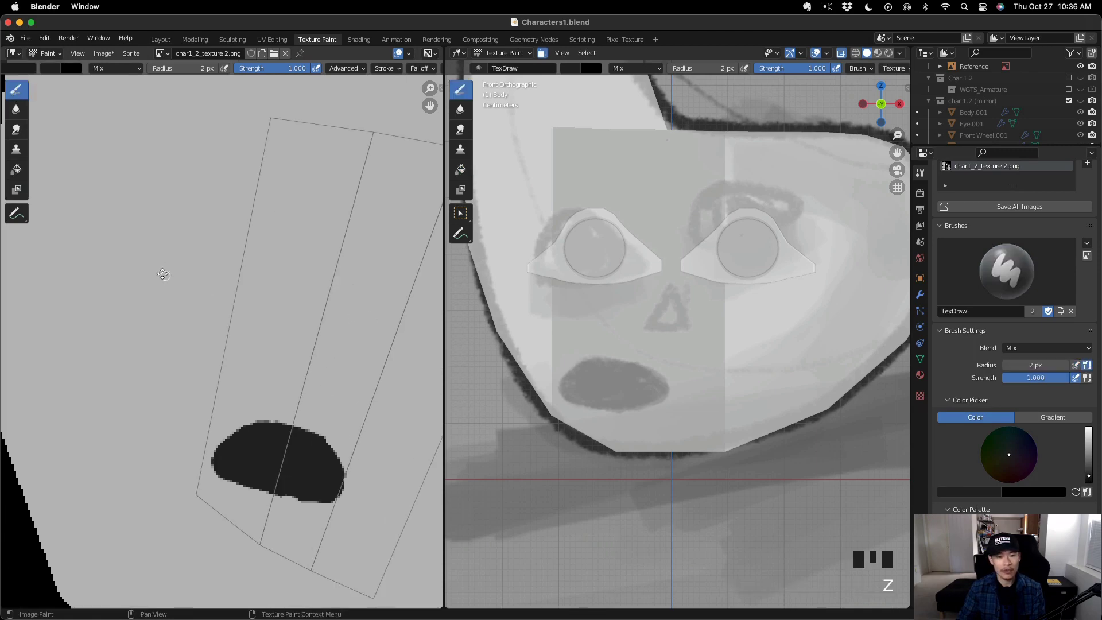
{"action": "middle_click_drag", "start_coordinate": [164, 274], "coordinate": [85, 254]}
{"action": "left_click_drag", "start_coordinate": [294, 330], "coordinate": [333, 291]}
{"action": "key", "text": "super+z"}
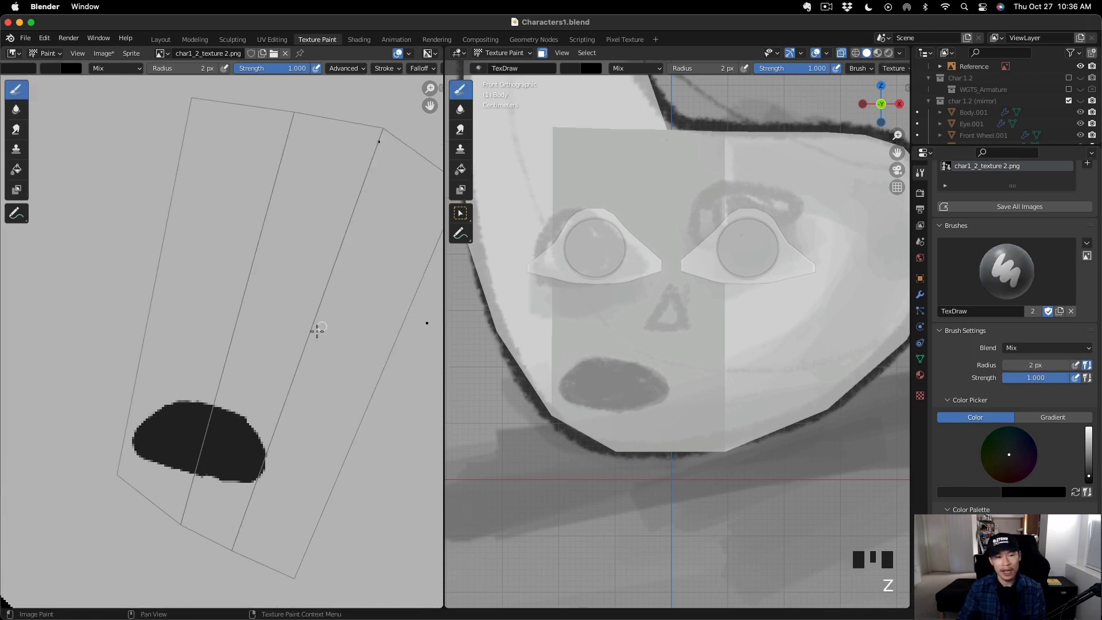
Paint the two slanted sides of the triangular nose in dark gray, redoing strokes until they match the sketch.
{"action": "mouse_move", "coordinate": [290, 355]}
{"action": "left_mouse_down"}
{"action": "mouse_move", "coordinate": [310, 332]}
{"action": "mouse_move", "coordinate": [314, 385]}
{"action": "mouse_move", "coordinate": [299, 386]}
{"action": "left_mouse_up"}
{"action": "key", "text": "super+z"}
{"action": "key", "text": "super+z"}
{"action": "key", "text": "super+z"}
{"action": "left_click", "coordinate": [305, 338]}
{"action": "key", "text": "super+z"}
{"action": "key", "text": "super+z"}
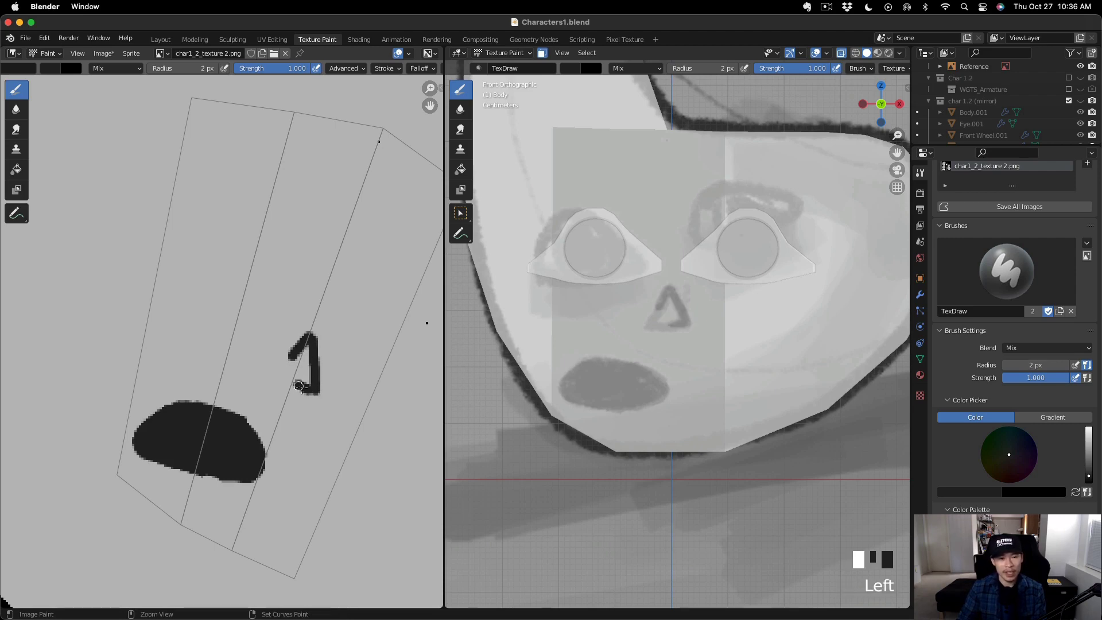
{"action": "key", "text": "super+z"}
{"action": "key", "text": "super+z"}
{"action": "left_click", "coordinate": [315, 396]}
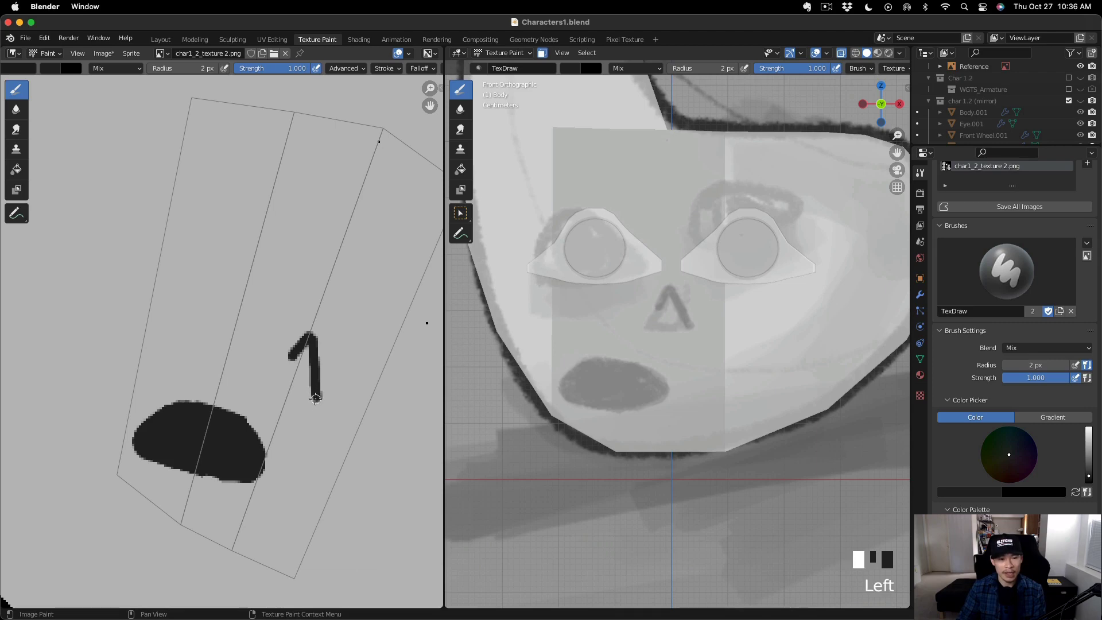
{"action": "key", "text": "super+z"}
{"action": "left_click", "coordinate": [315, 395]}
Close the nose triangle with a dark gray stroke along its base.
{"action": "mouse_move", "coordinate": [311, 395]}
{"action": "left_mouse_down"}
{"action": "mouse_move", "coordinate": [276, 377]}
{"action": "mouse_move", "coordinate": [291, 357]}
{"action": "left_mouse_up"}
{"action": "left_click", "coordinate": [271, 375]}
{"action": "key", "text": "super+z"}
{"action": "left_click", "coordinate": [274, 373]}
{"action": "scroll", "coordinate": [318, 363], "scroll_direction": "down", "scroll_amount": 3}
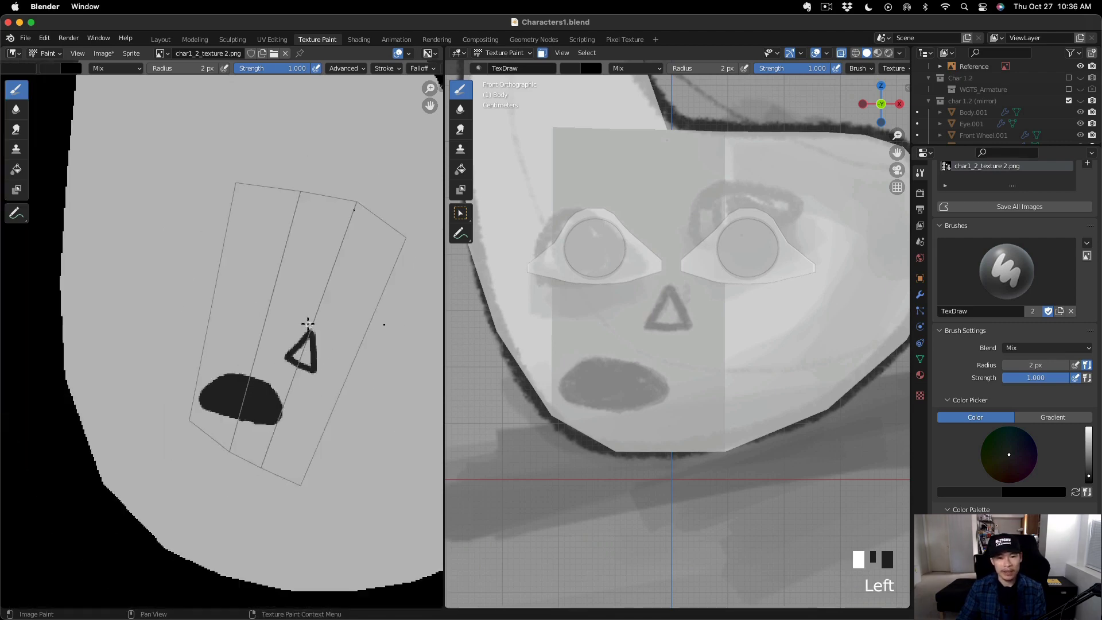
Paint out stray dark specks on the texture with sampled light gray and white.
{"action": "key", "text": "s"}
{"action": "left_click", "coordinate": [368, 326]}
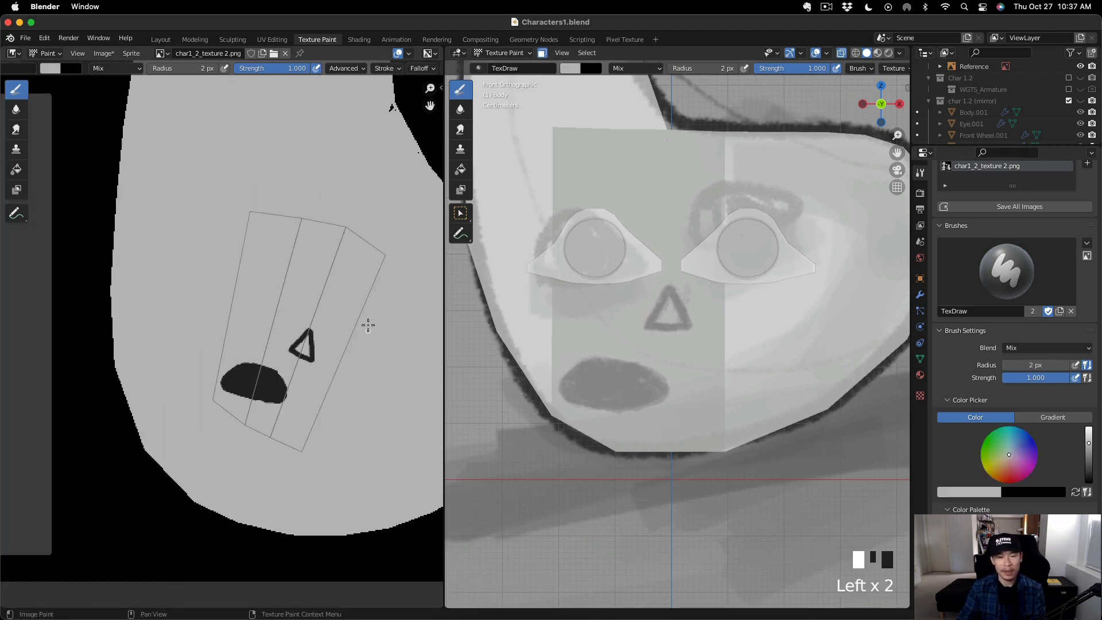
{"action": "middle_click_drag", "start_coordinate": [343, 230], "coordinate": [263, 195]}
{"action": "left_click", "coordinate": [311, 298]}
{"action": "mouse_move", "coordinate": [312, 298]}
{"action": "middle_mouse_down"}
{"action": "mouse_move", "coordinate": [168, 239]}
{"action": "mouse_move", "coordinate": [243, 374]}
{"action": "mouse_move", "coordinate": [280, 508]}
{"action": "middle_mouse_up"}
{"action": "scroll", "coordinate": [114, 459], "scroll_direction": "up", "scroll_amount": 4}
{"action": "key", "text": "s"}
{"action": "double_click", "coordinate": [256, 369]}
{"action": "scroll", "coordinate": [256, 369], "scroll_direction": "down", "scroll_amount": 6}
{"action": "middle_click_drag", "start_coordinate": [257, 369], "coordinate": [169, 188]}
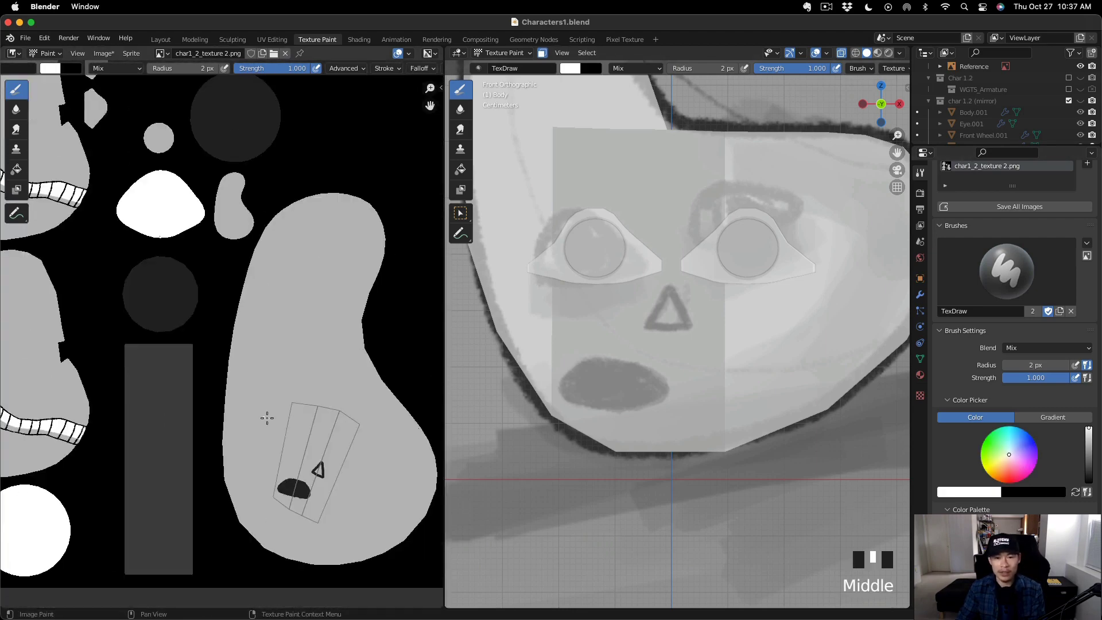
Turn off X-ray and trim the mouth's jagged upper and side edge on the texture with sampled light gray.
{"action": "scroll", "coordinate": [312, 344], "scroll_direction": "up", "scroll_amount": 9}
{"action": "mouse_move", "coordinate": [266, 418]}
{"action": "middle_mouse_down"}
{"action": "mouse_move", "coordinate": [258, 313]}
{"action": "mouse_move", "coordinate": [332, 298]}
{"action": "middle_mouse_up"}
{"action": "key", "text": "alt+z"}
{"action": "scroll", "coordinate": [202, 341], "scroll_direction": "up", "scroll_amount": 2}
{"action": "key", "text": "s"}
{"action": "triple_click", "coordinate": [268, 312]}
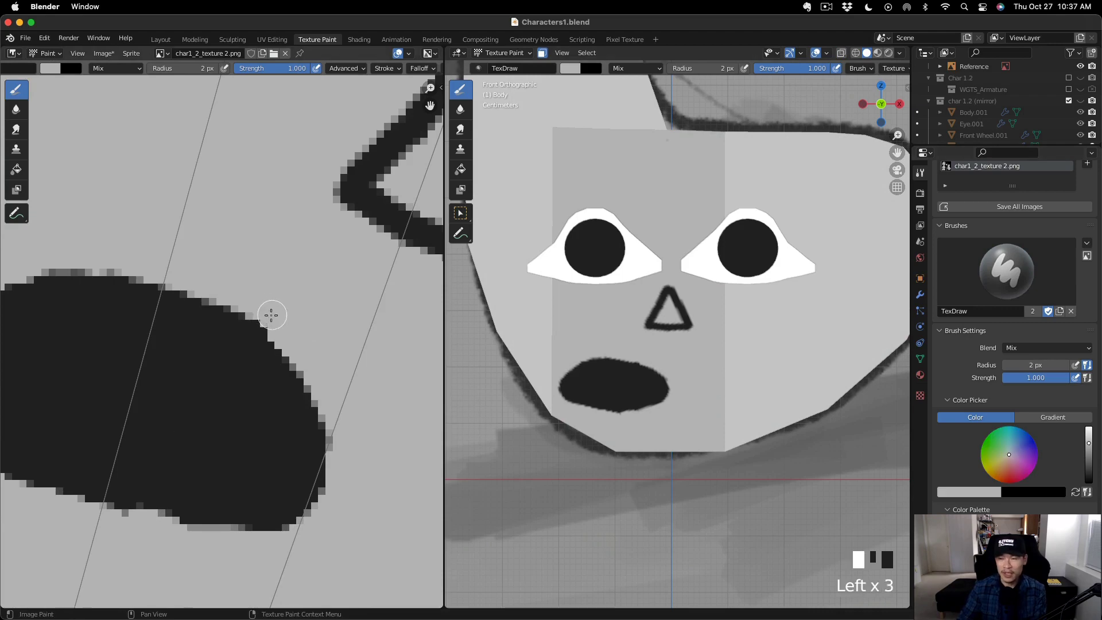
{"action": "left_click", "coordinate": [271, 315]}
{"action": "left_click", "coordinate": [274, 319]}
{"action": "left_click", "coordinate": [276, 322]}
{"action": "left_click", "coordinate": [345, 441]}
{"action": "double_click", "coordinate": [340, 438]}
{"action": "left_click", "coordinate": [341, 442]}
{"action": "left_click", "coordinate": [344, 447]}
{"action": "left_click", "coordinate": [345, 452]}
{"action": "left_click", "coordinate": [344, 452]}
Remove the small bump on the mouth's lower edge with light gray.
{"action": "middle_click_drag", "start_coordinate": [125, 533], "coordinate": [164, 484]}
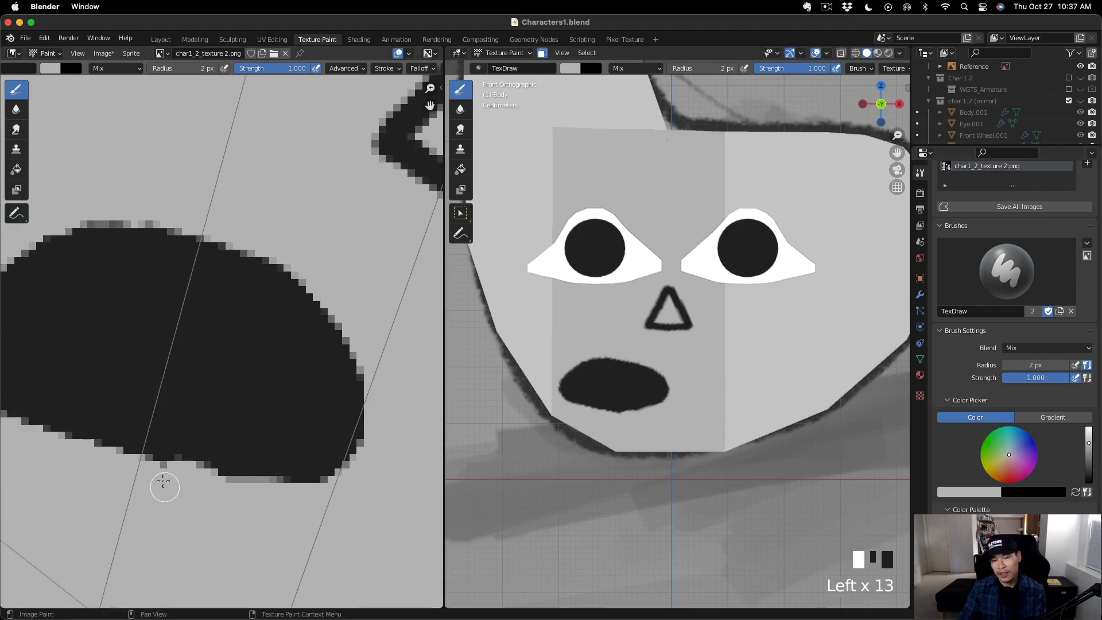
{"action": "left_click", "coordinate": [165, 485]}
{"action": "left_click", "coordinate": [165, 471]}
{"action": "left_click", "coordinate": [170, 486]}
Even out the dent in the mouth's lower edge with sampled dark gray dabs.
{"action": "key", "text": "s"}
{"action": "left_click", "coordinate": [175, 462]}
{"action": "left_click", "coordinate": [178, 469]}
{"action": "left_click", "coordinate": [273, 465]}
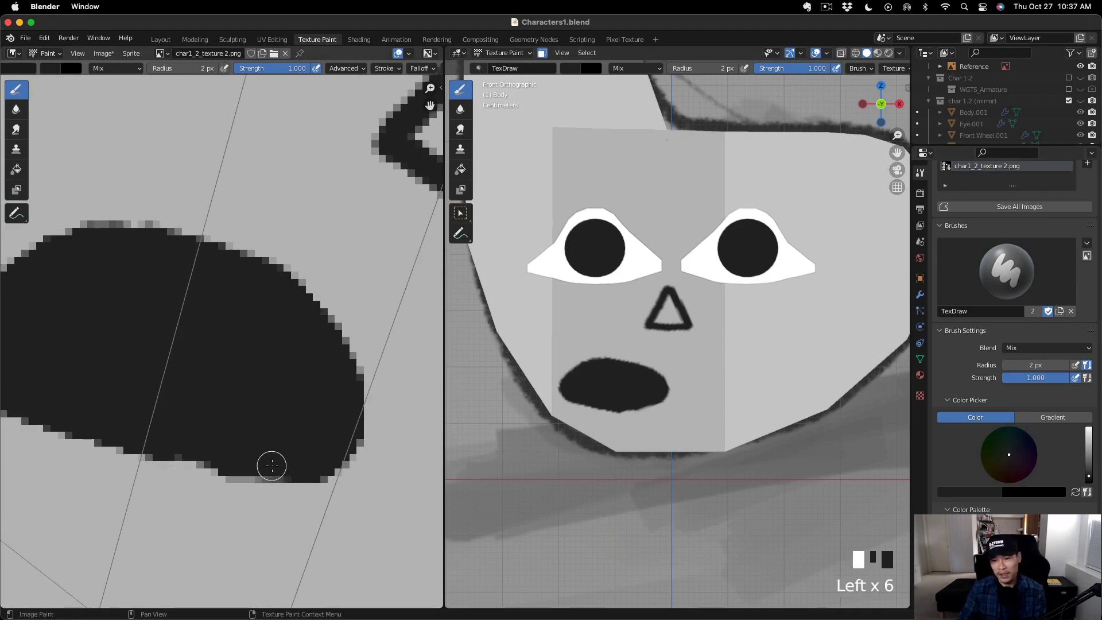
{"action": "left_click", "coordinate": [239, 466]}
{"action": "left_click", "coordinate": [220, 460]}
{"action": "left_click", "coordinate": [200, 466]}
{"action": "left_click", "coordinate": [214, 463]}
{"action": "left_click", "coordinate": [222, 468]}
{"action": "left_click", "coordinate": [215, 466]}
{"action": "left_click", "coordinate": [204, 463]}
{"action": "left_click", "coordinate": [201, 462]}
{"action": "left_click", "coordinate": [183, 455]}
Touch up the mouth's lower edge with light gray and check the face on the whole character.
{"action": "scroll", "coordinate": [190, 489], "scroll_direction": "left", "scroll_amount": 3}
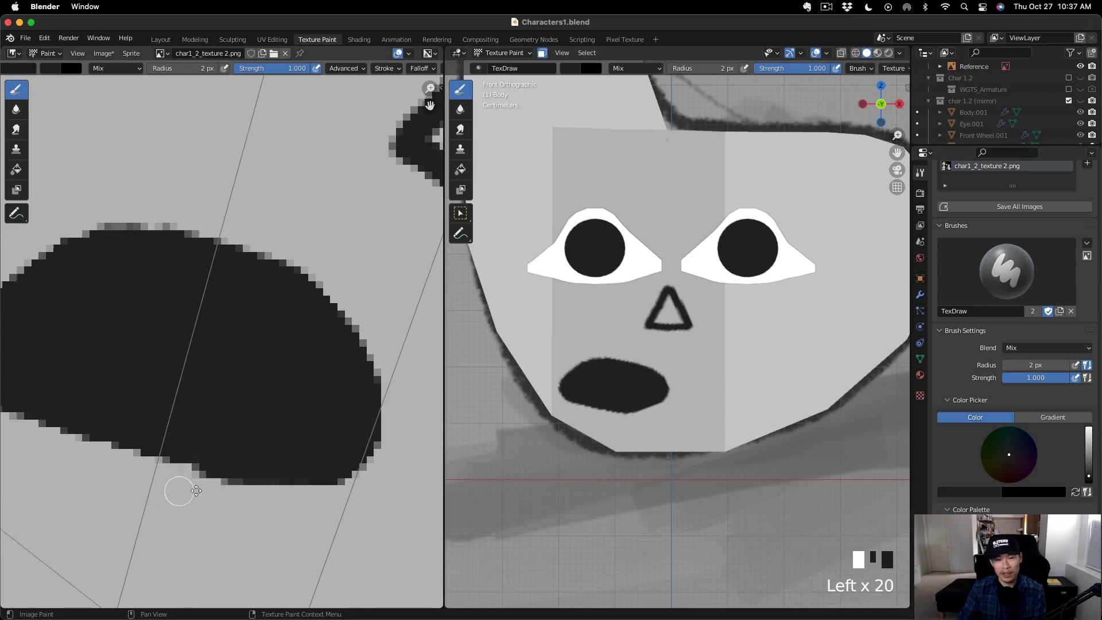
{"action": "key", "text": "s"}
{"action": "left_click", "coordinate": [284, 492]}
{"action": "left_click", "coordinate": [298, 494]}
{"action": "key", "text": "super+z"}
{"action": "scroll", "coordinate": [158, 436], "scroll_direction": "down", "scroll_amount": 5}
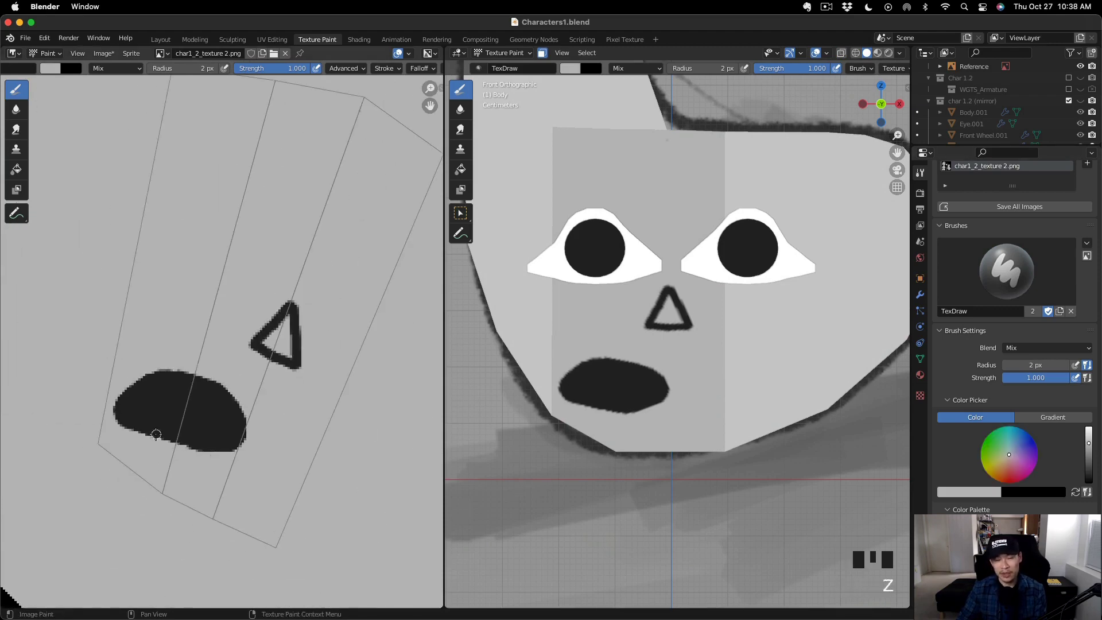
{"action": "scroll", "coordinate": [674, 366], "scroll_direction": "down", "scroll_amount": 5}
{"action": "middle_click_drag", "start_coordinate": [674, 366], "coordinate": [676, 362]}
{"action": "scroll", "coordinate": [676, 361], "scroll_direction": "up", "scroll_amount": 7}
{"action": "scroll", "coordinate": [152, 401], "scroll_direction": "down", "scroll_amount": 7}
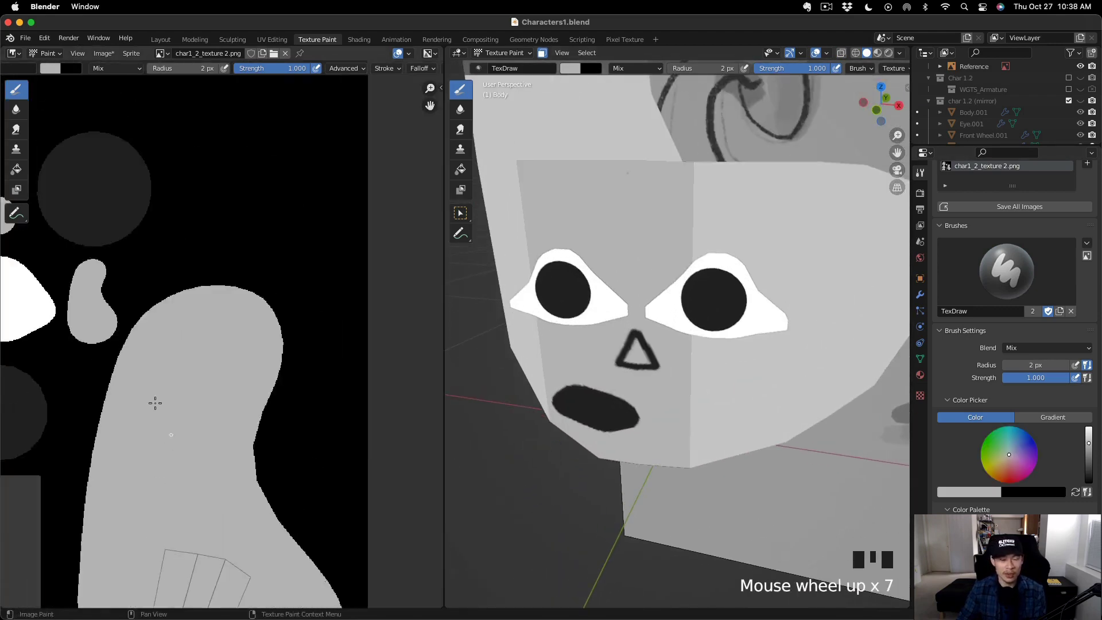
{"action": "scroll", "coordinate": [565, 285], "scroll_direction": "down", "scroll_amount": 4}
{"action": "scroll", "coordinate": [196, 362], "scroll_direction": "left", "scroll_amount": 3}
Save the painted texture as a new PNG image named char1_2_3_texture.png.
{"action": "left_click", "coordinate": [168, 56]}
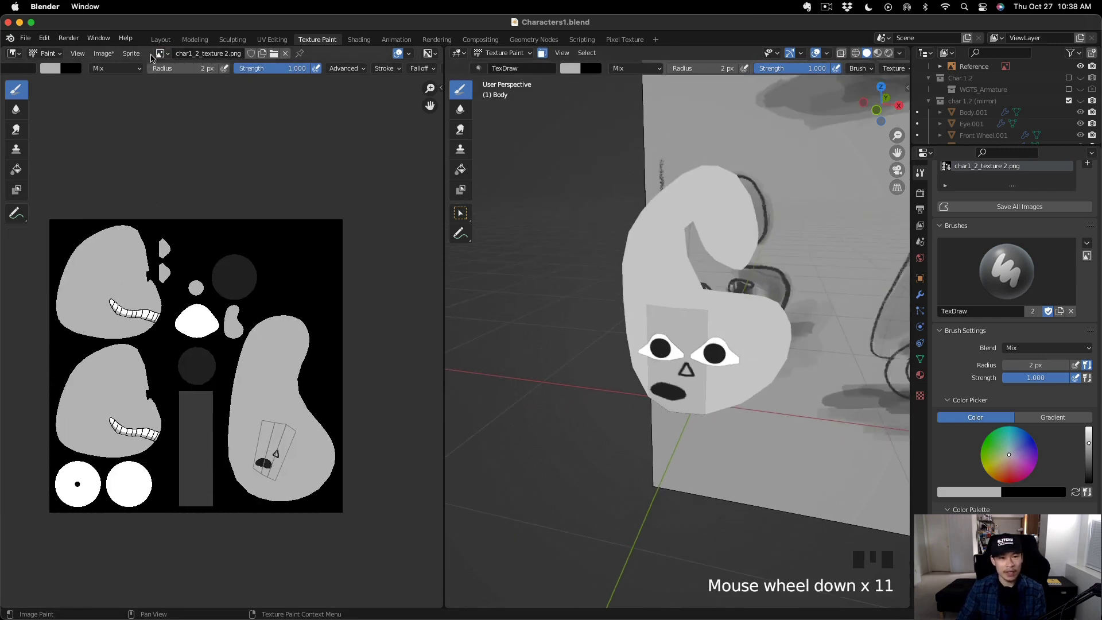
{"action": "left_click", "coordinate": [103, 53]}
{"action": "key", "text": "shift+alt+s"}
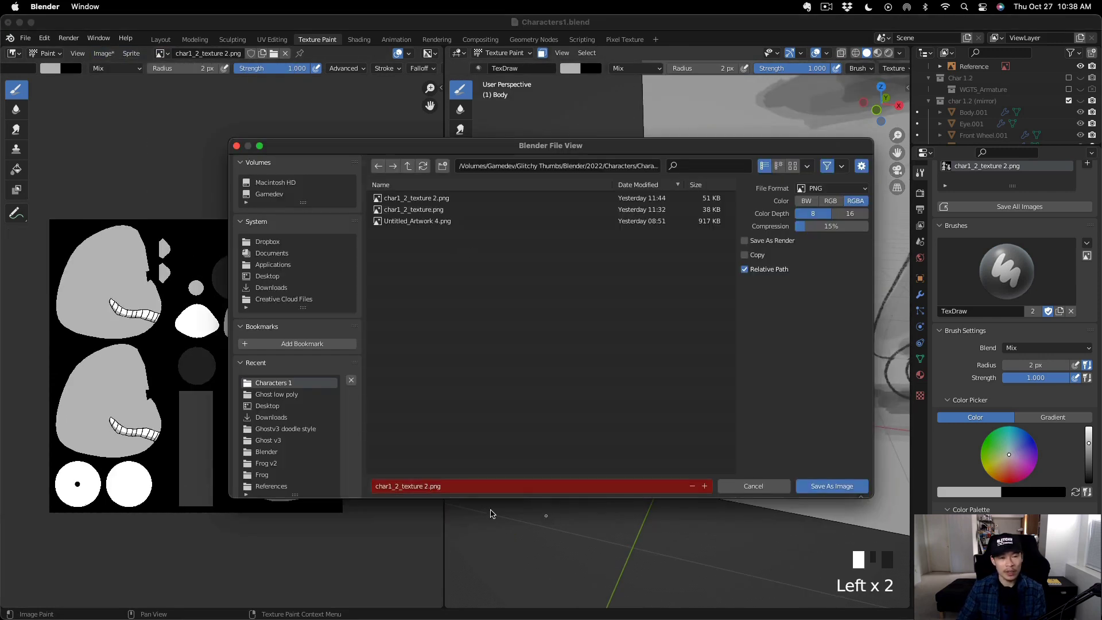
{"action": "left_click", "coordinate": [400, 486]}
{"action": "type", "text": "3"}
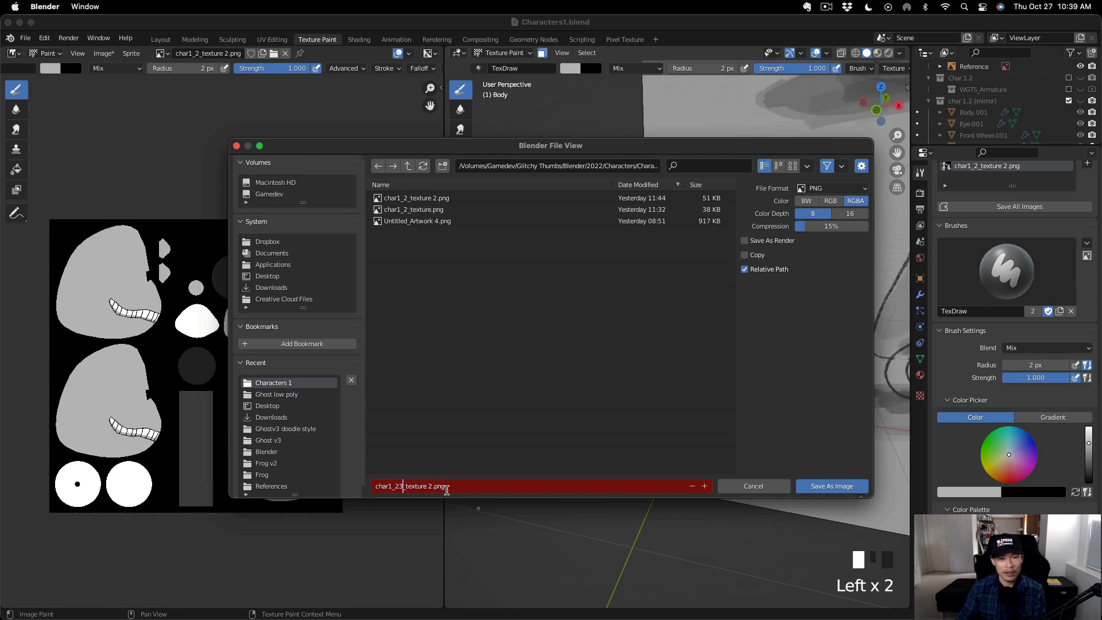
{"action": "key", "text": "BackSpace"}
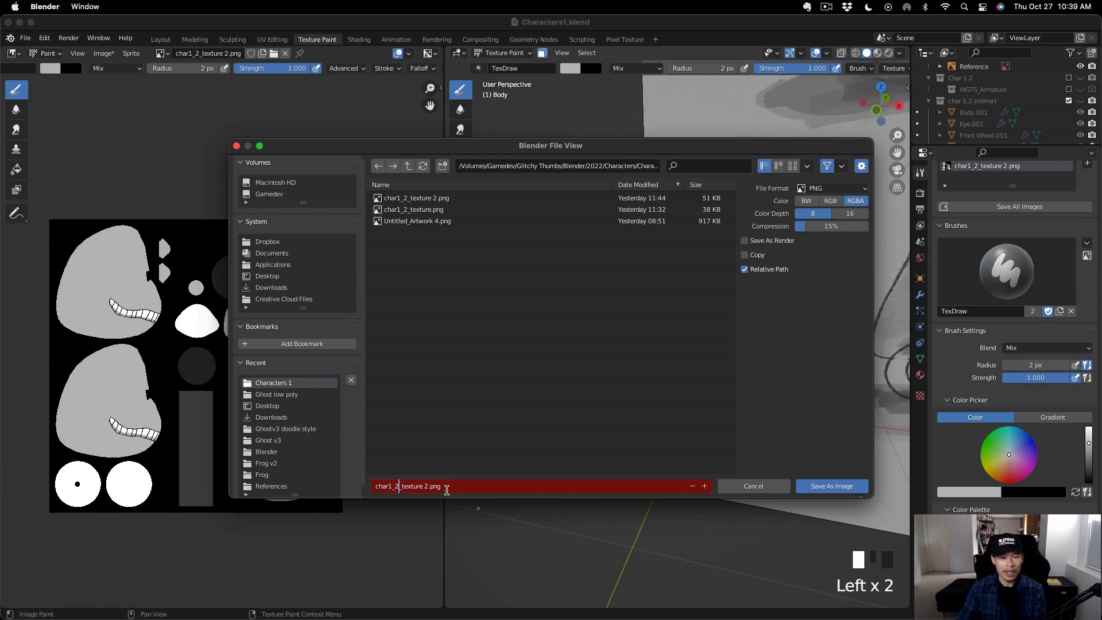
{"action": "type", "text": "and3"}
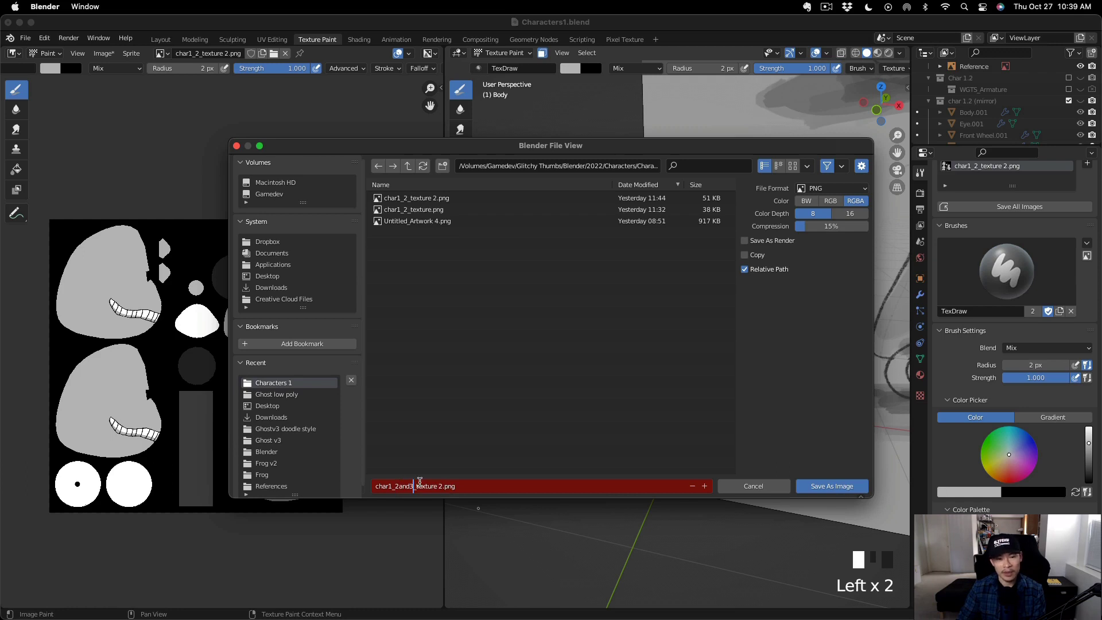
{"action": "key", "text": "BackSpace"}
{"action": "key", "text": "BackSpace"}
{"action": "key", "text": "BackSpace"}
{"action": "key", "text": "BackSpace"}
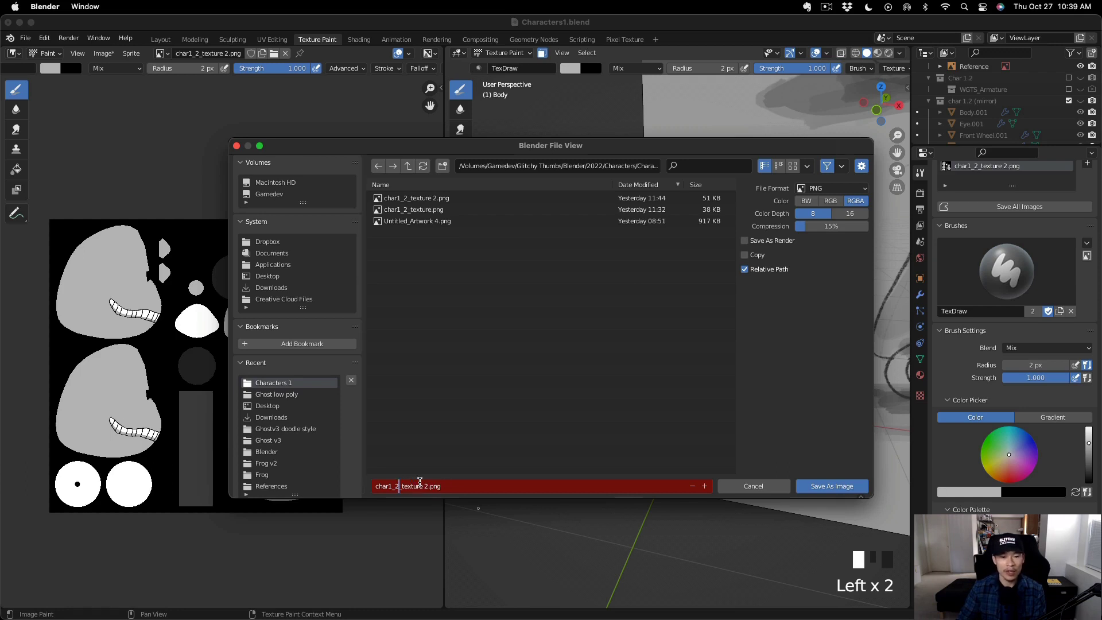
{"action": "type", "text": "_3"}
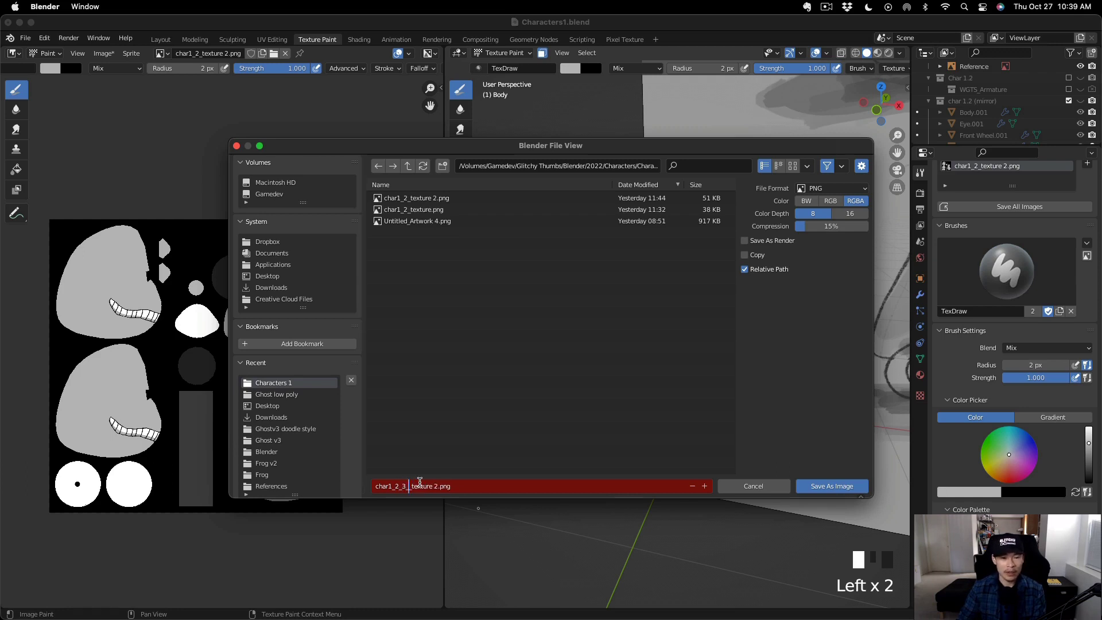
{"action": "key", "text": "Left"}
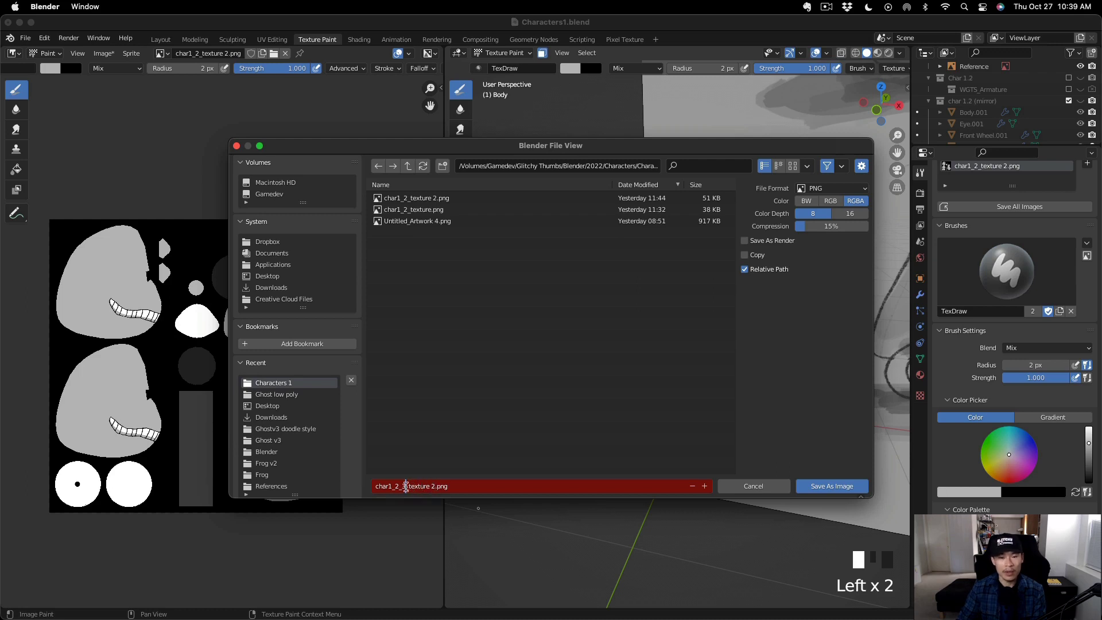
{"action": "key", "text": "BackSpace"}
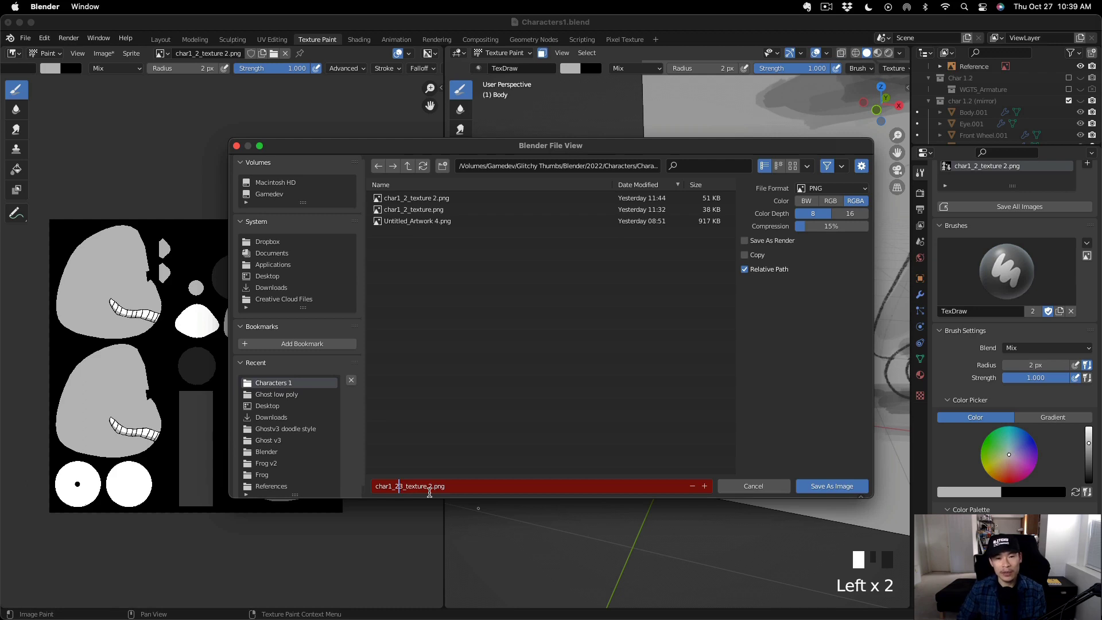
{"action": "type", "text": "_"}
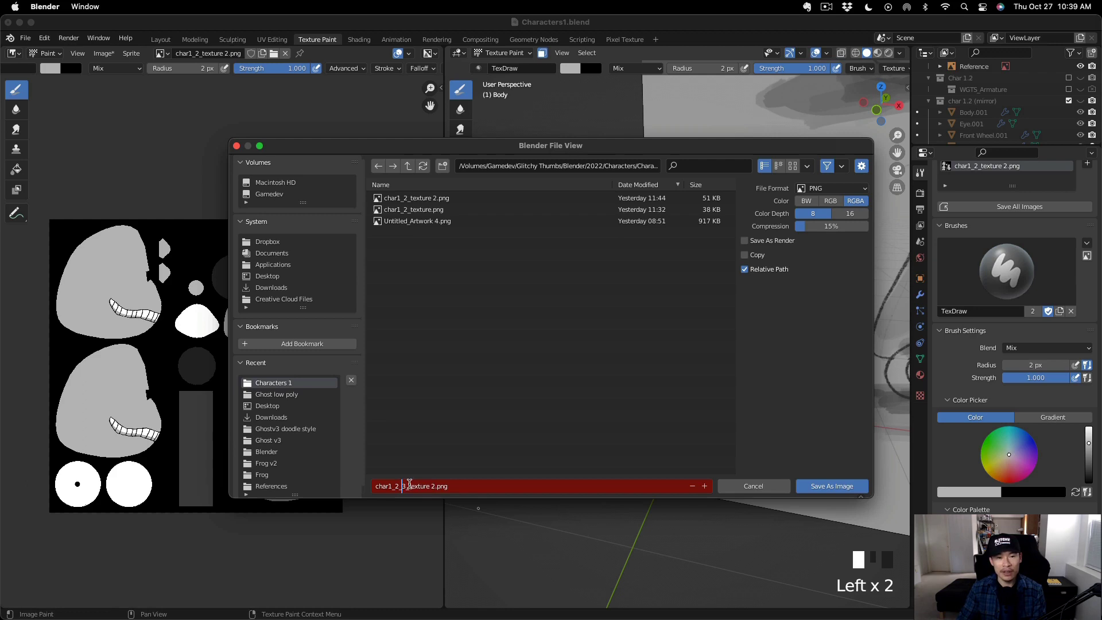
{"action": "left_click", "coordinate": [436, 484]}
{"action": "key", "text": "BackSpace"}
{"action": "key", "text": "BackSpace"}
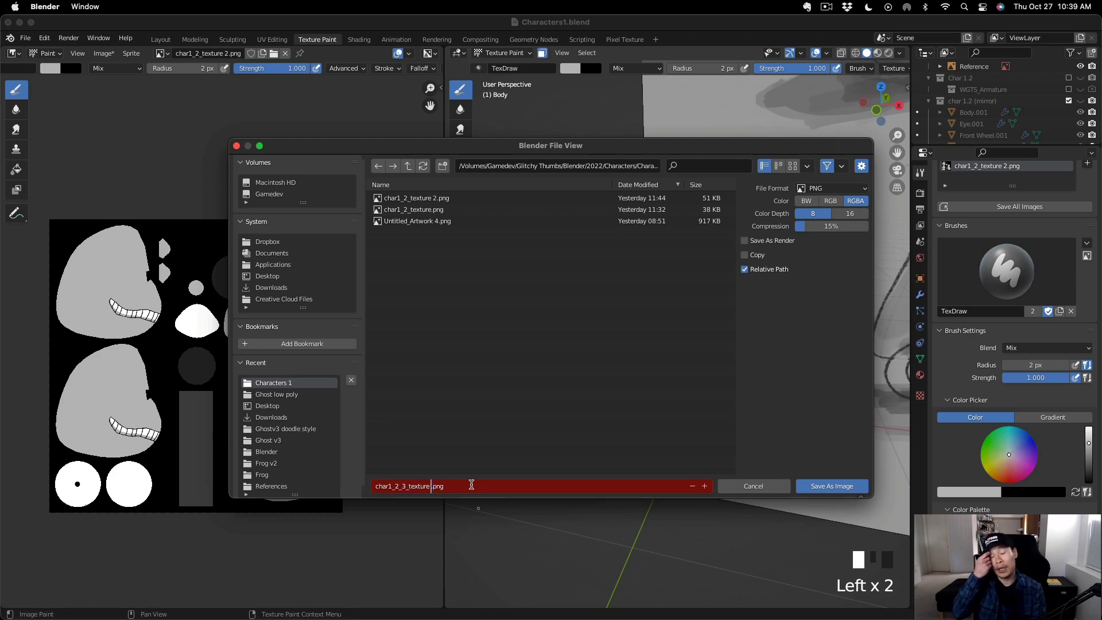
{"action": "left_click", "coordinate": [841, 486]}
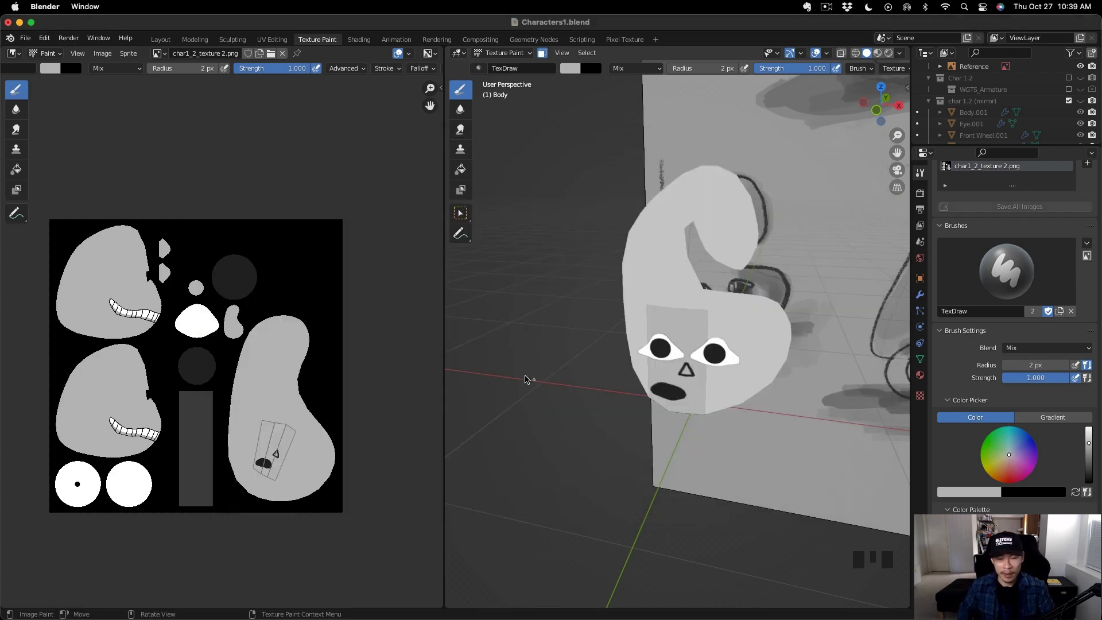
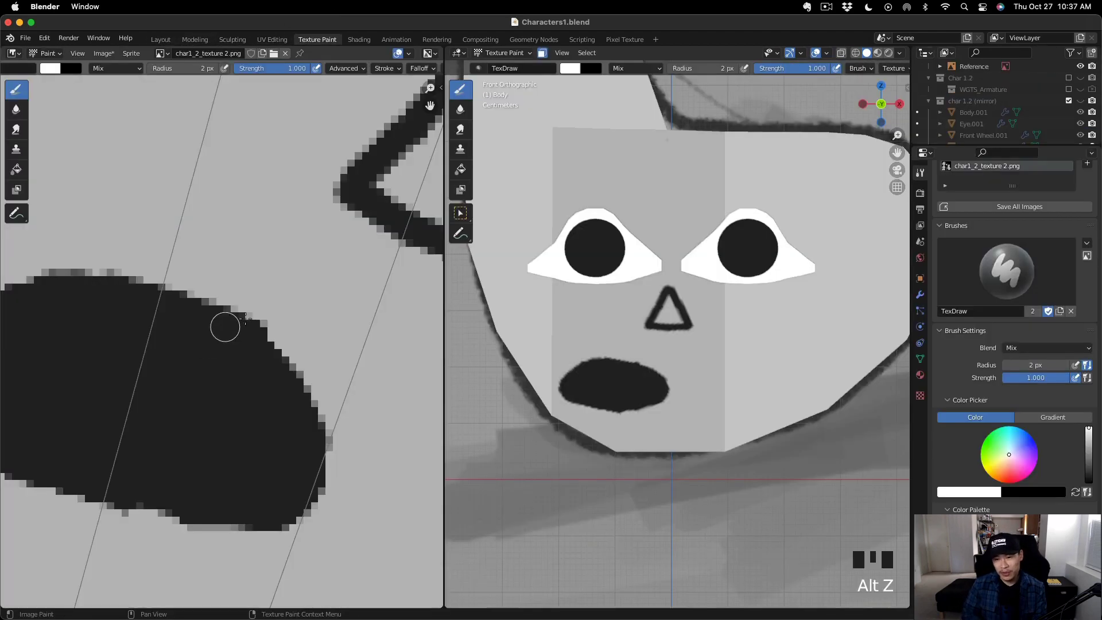
Sample the light gray and trim the jagged pixels along the mouth's upper and side edge on the texture.
{"action": "left_click", "coordinate": [970, 545]}
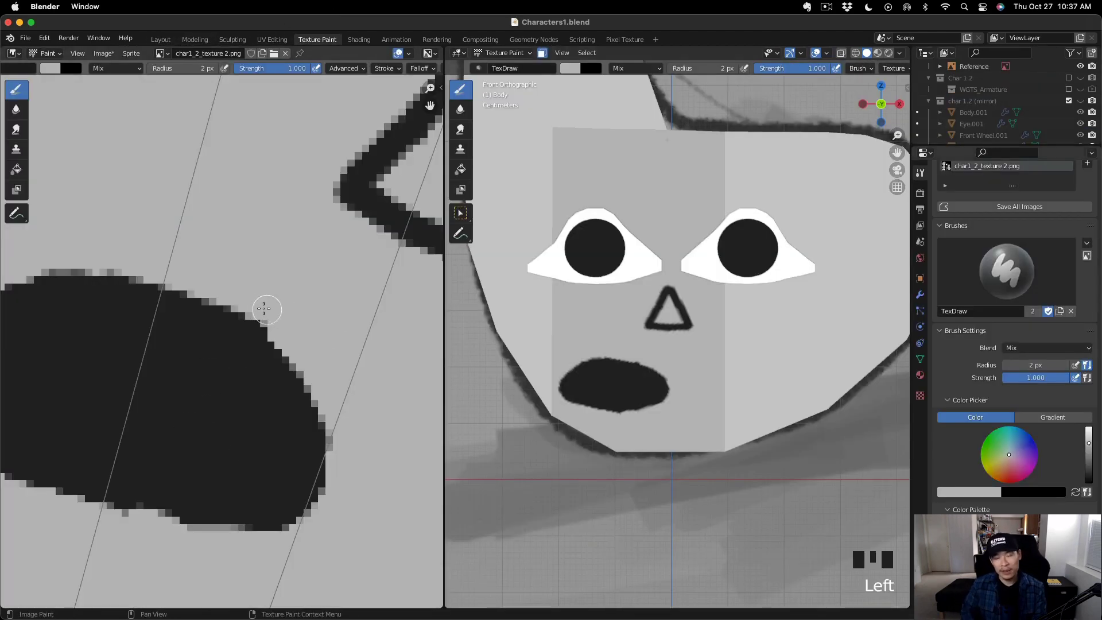
{"action": "left_click", "coordinate": [272, 313]}
{"action": "left_click", "coordinate": [269, 312]}
{"action": "left_click", "coordinate": [265, 310]}
{"action": "left_click", "coordinate": [267, 315]}
{"action": "left_click", "coordinate": [278, 319]}
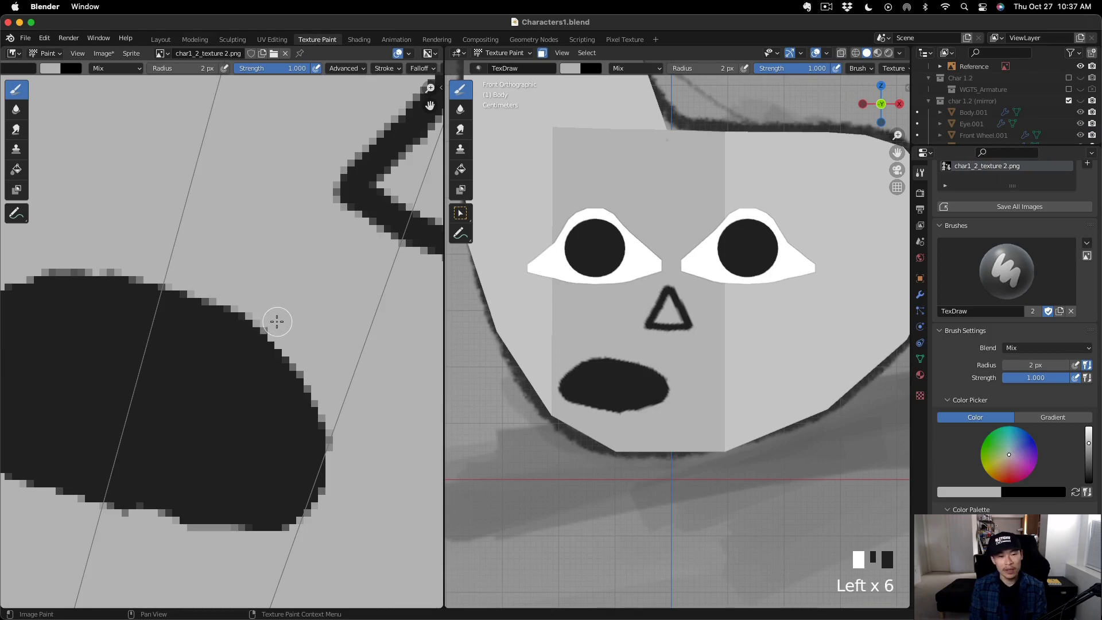
{"action": "left_click", "coordinate": [290, 333]}
{"action": "left_click", "coordinate": [339, 439]}
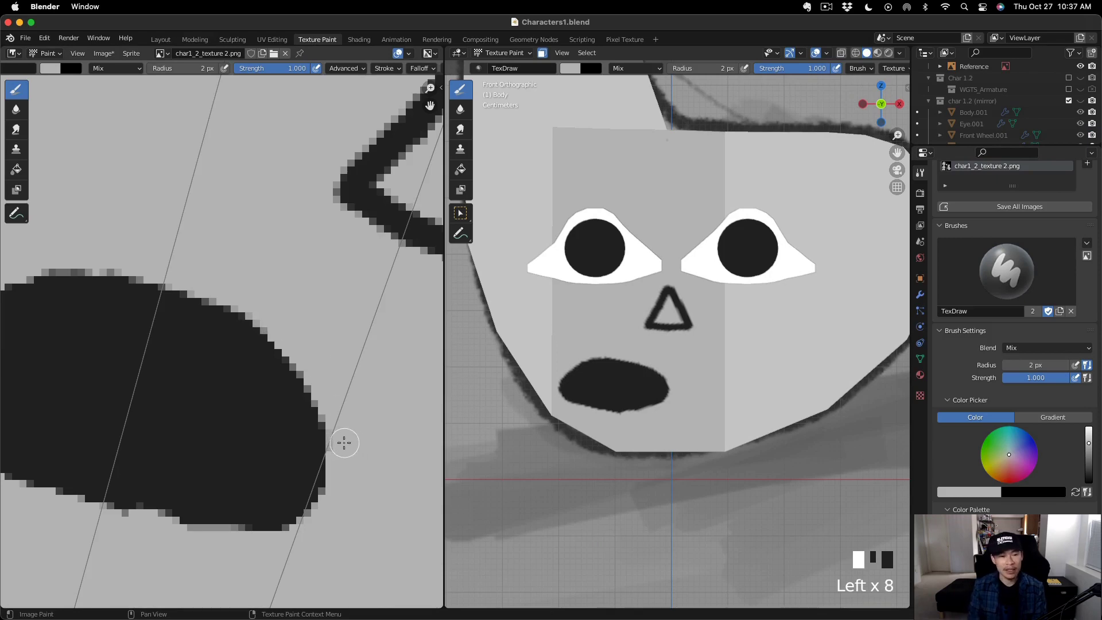
{"action": "left_click", "coordinate": [344, 442]}
{"action": "left_click", "coordinate": [345, 447]}
{"action": "left_click", "coordinate": [347, 450]}
{"action": "left_click", "coordinate": [348, 454]}
{"action": "left_click", "coordinate": [347, 456]}
Paint out the small bump on the mouth's lower edge with light gray.
{"action": "middle_click_drag", "start_coordinate": [124, 529], "coordinate": [162, 480]}
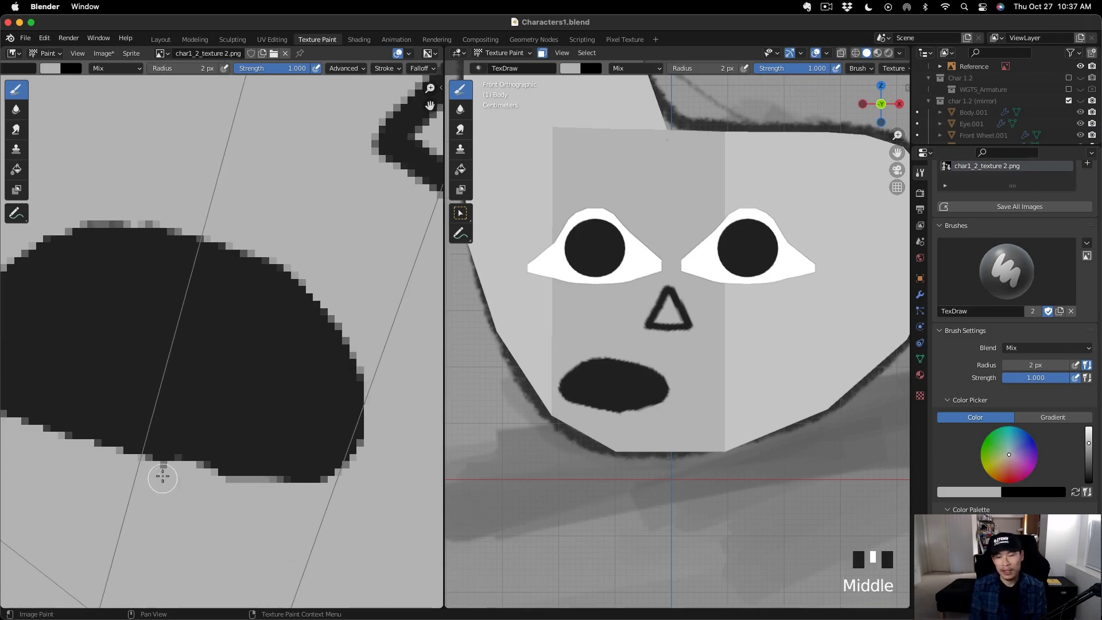
{"action": "left_click", "coordinate": [167, 490]}
{"action": "left_click", "coordinate": [164, 477]}
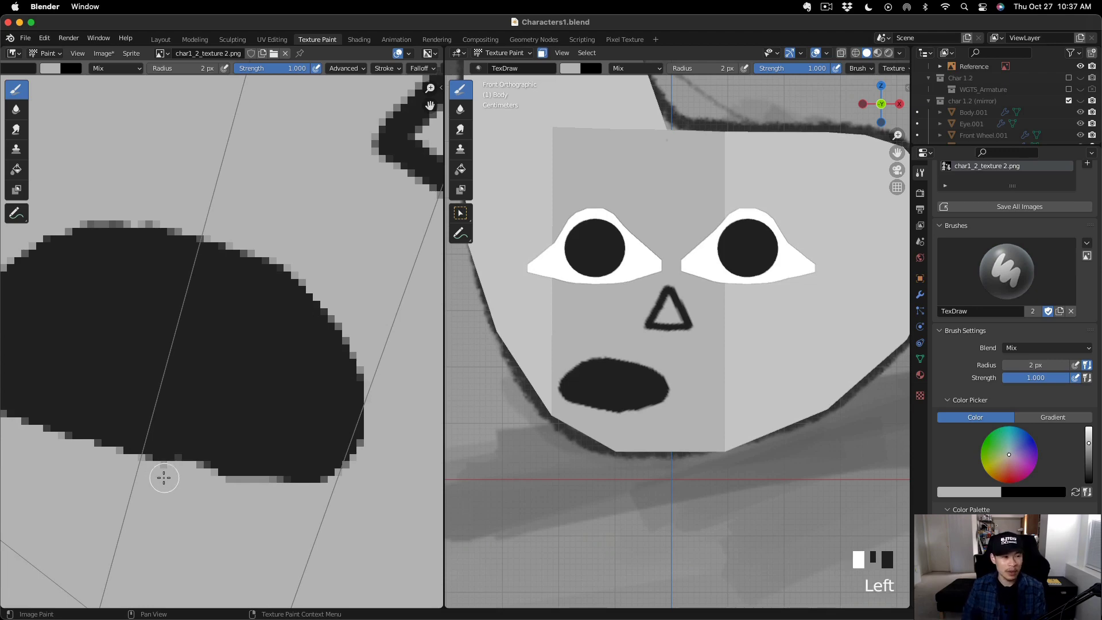
Sample the mouth's dark gray and fill the dent along its lower edge with small dabs.
{"action": "key", "text": "s"}
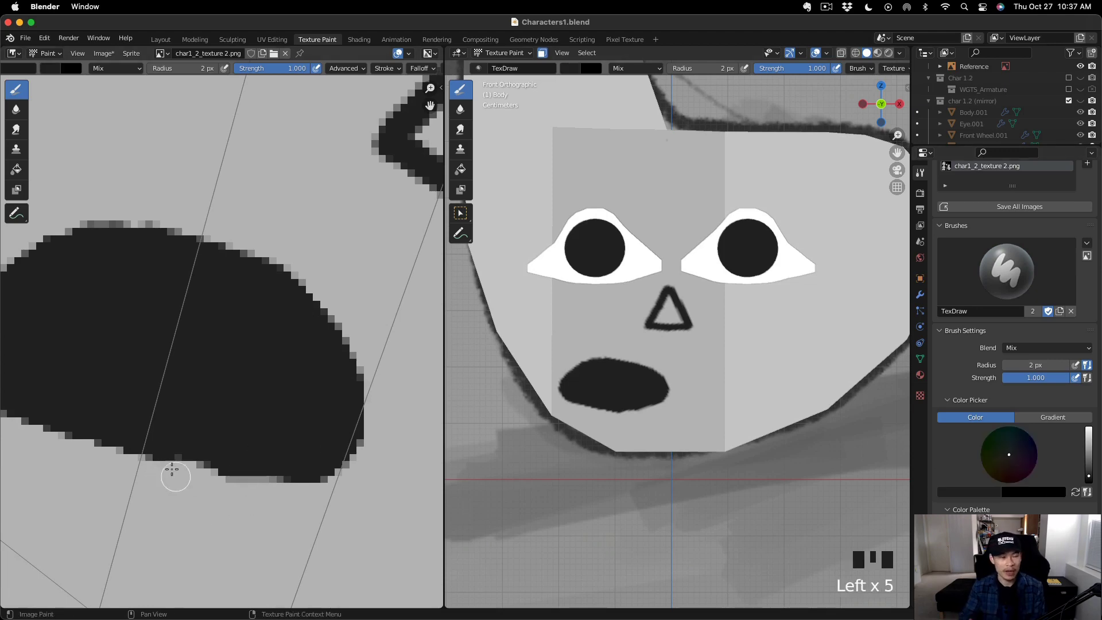
{"action": "left_click", "coordinate": [264, 459]}
{"action": "left_click", "coordinate": [261, 459]}
{"action": "left_click", "coordinate": [239, 463]}
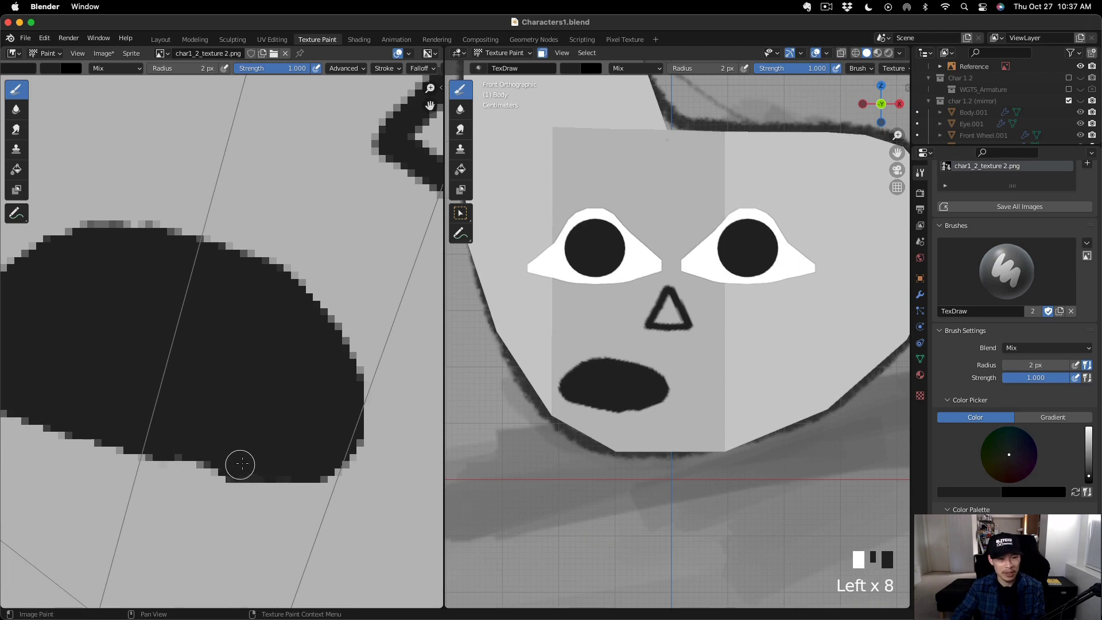
{"action": "left_click", "coordinate": [229, 462]}
{"action": "left_click", "coordinate": [210, 459]}
{"action": "left_click", "coordinate": [219, 462]}
{"action": "left_click", "coordinate": [221, 463]}
{"action": "left_click", "coordinate": [220, 463]}
{"action": "left_click", "coordinate": [217, 462]}
{"action": "left_click", "coordinate": [214, 463]}
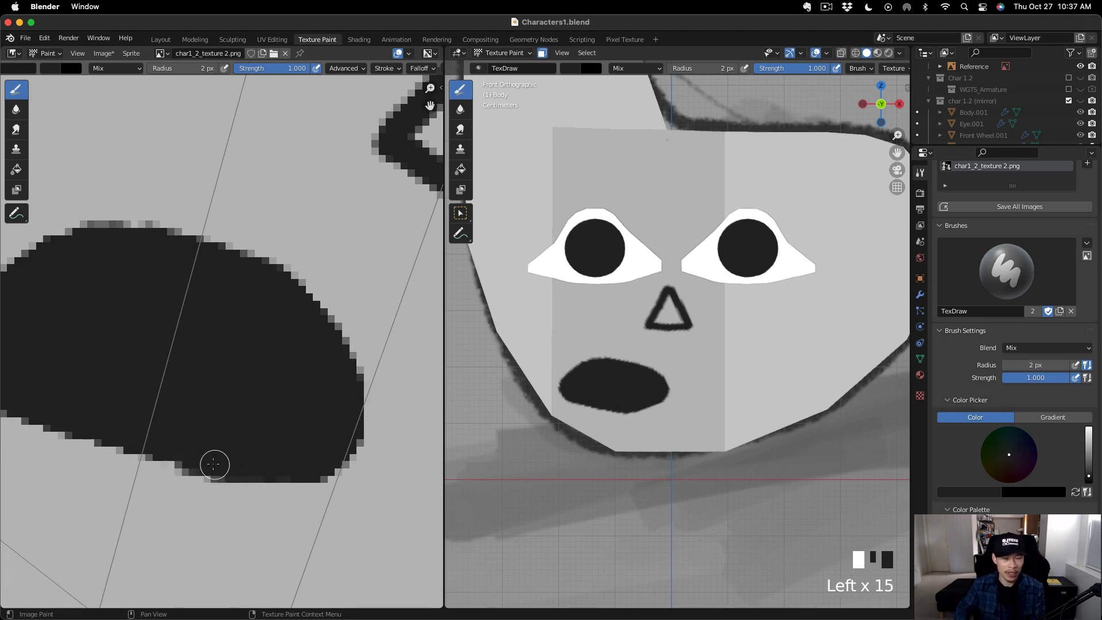
{"action": "left_click", "coordinate": [208, 462]}
{"action": "left_click", "coordinate": [202, 462]}
{"action": "scroll", "coordinate": [202, 509], "scroll_direction": "left", "scroll_amount": 5}
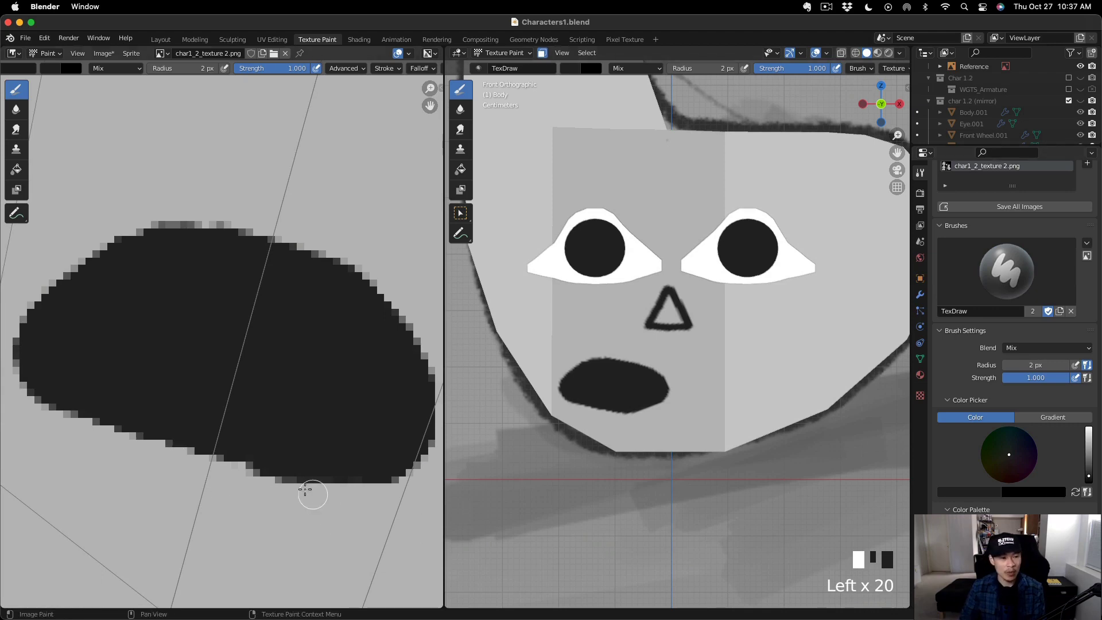
Touch up the mouth's lower edge with sampled light gray and check the face on the whole character.
{"action": "key", "text": "s"}
{"action": "left_click", "coordinate": [281, 509]}
{"action": "left_click", "coordinate": [276, 490]}
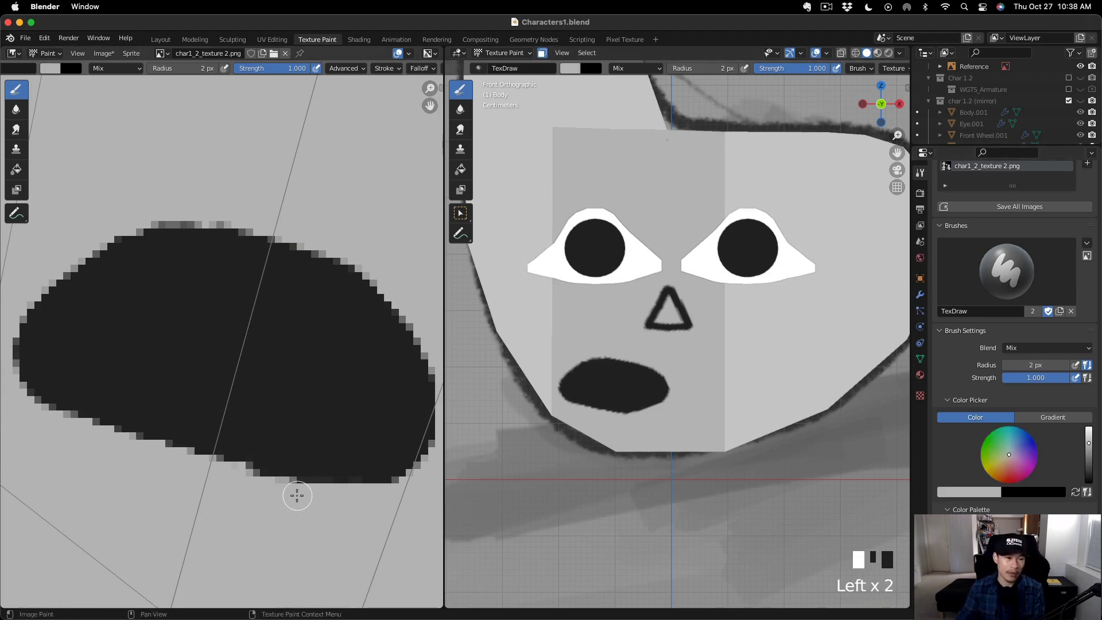
{"action": "key", "text": "super+z"}
{"action": "scroll", "coordinate": [157, 435], "scroll_direction": "down", "scroll_amount": 5}
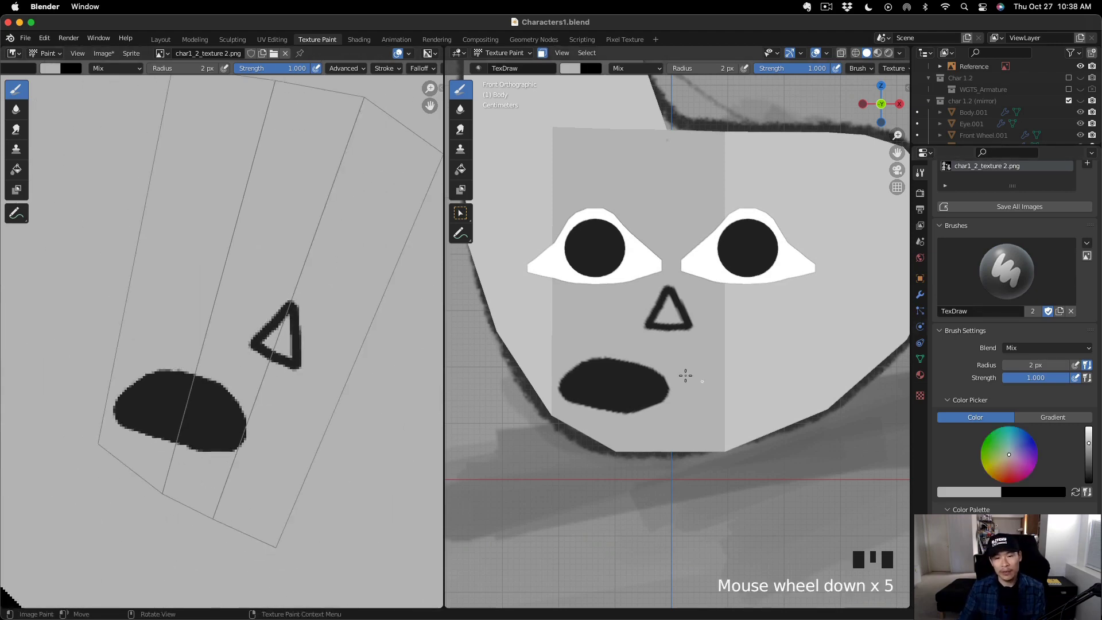
{"action": "scroll", "coordinate": [675, 366], "scroll_direction": "down", "scroll_amount": 5}
{"action": "middle_click_drag", "start_coordinate": [693, 359], "coordinate": [668, 358]}
{"action": "scroll", "coordinate": [668, 359], "scroll_direction": "up", "scroll_amount": 7}
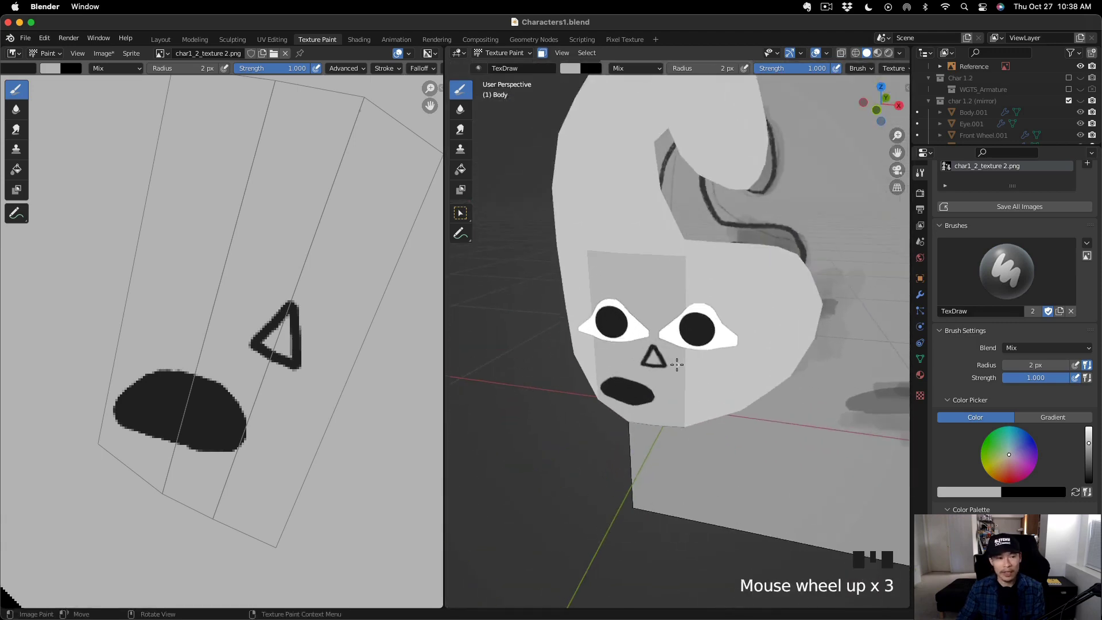
{"action": "scroll", "coordinate": [312, 320], "scroll_direction": "down", "scroll_amount": 5}
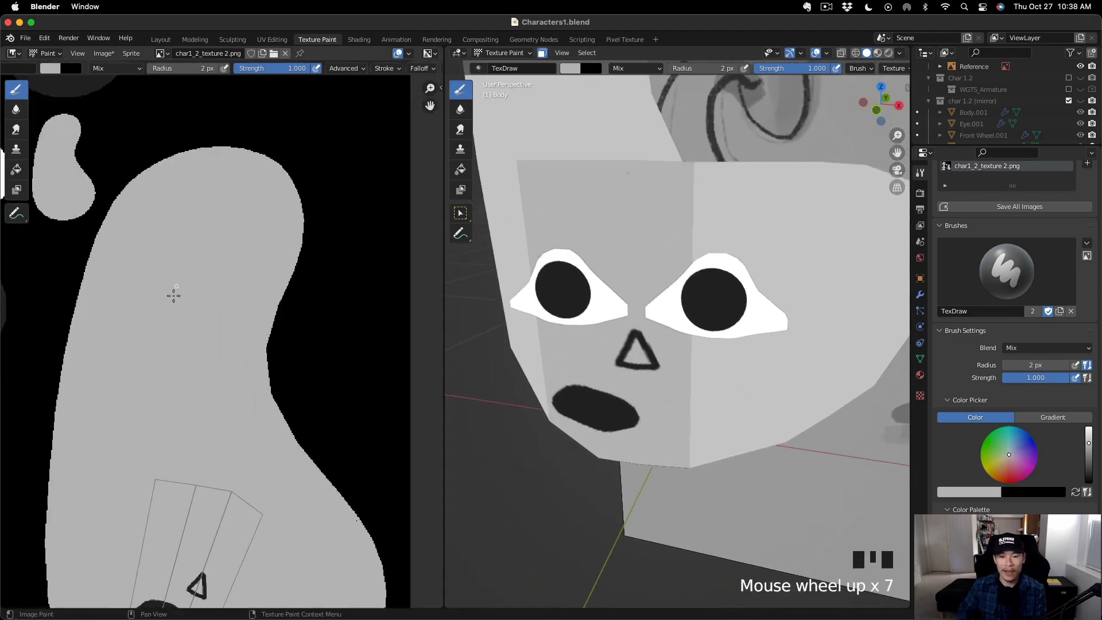
{"action": "scroll", "coordinate": [715, 380], "scroll_direction": "down", "scroll_amount": 3}
{"action": "scroll", "coordinate": [715, 380], "scroll_direction": "down", "scroll_amount": 3}
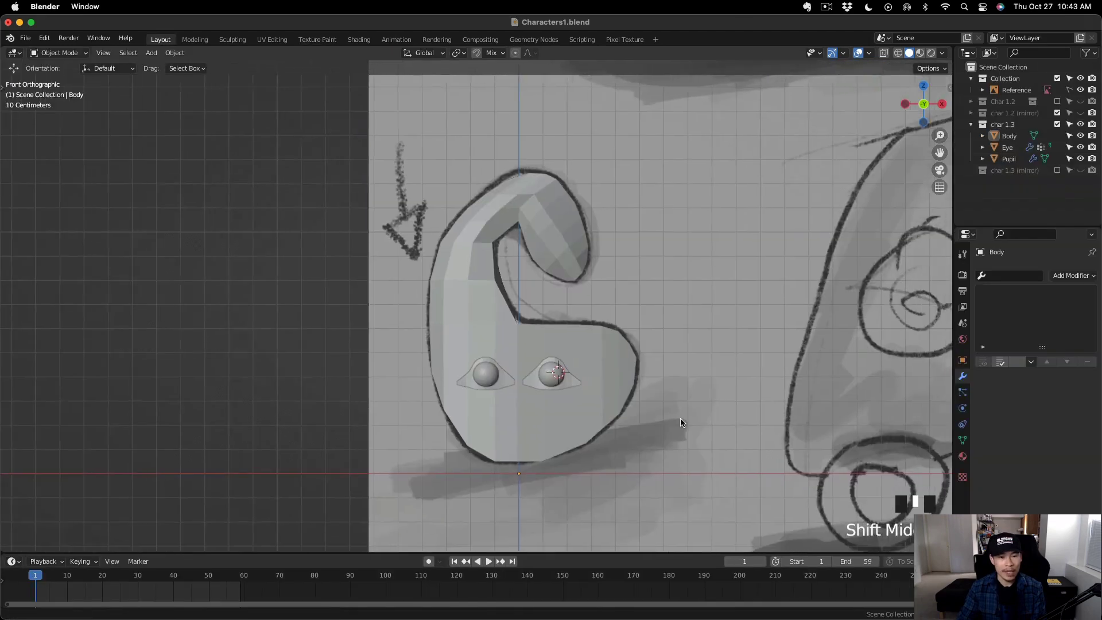
Snap the 3D cursor to the world origin and save the Blender file.
{"action": "middle_click_drag", "start_coordinate": [565, 517], "coordinate": [505, 517], "text": "shift"}
{"action": "scroll", "coordinate": [492, 467], "scroll_direction": "down", "scroll_amount": 3}
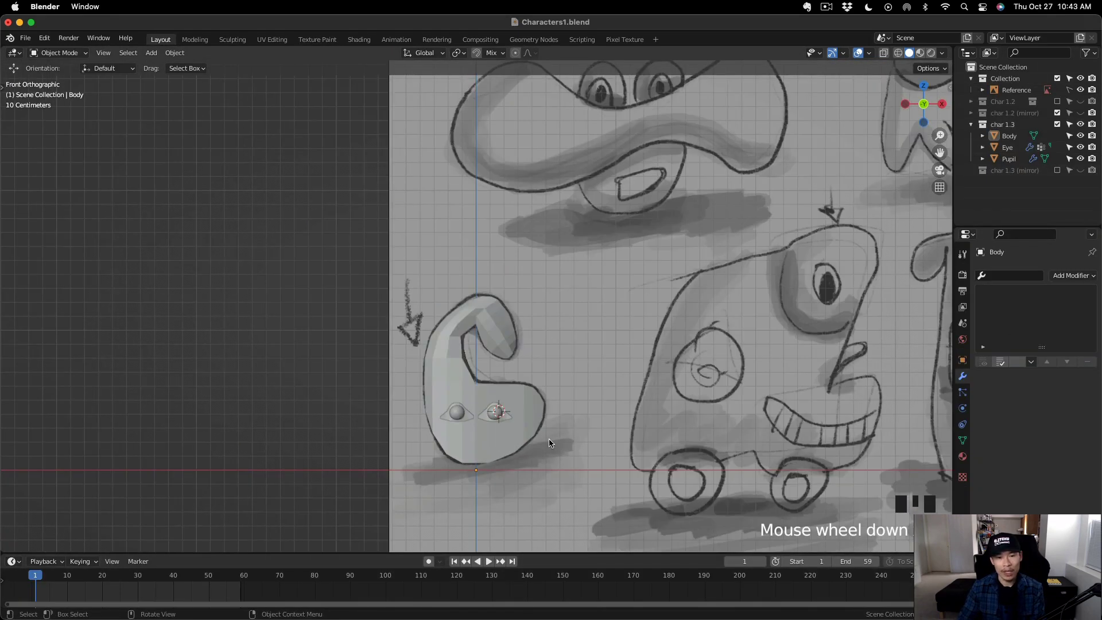
{"action": "key", "text": "shift+s"}
{"action": "left_click", "coordinate": [557, 506]}
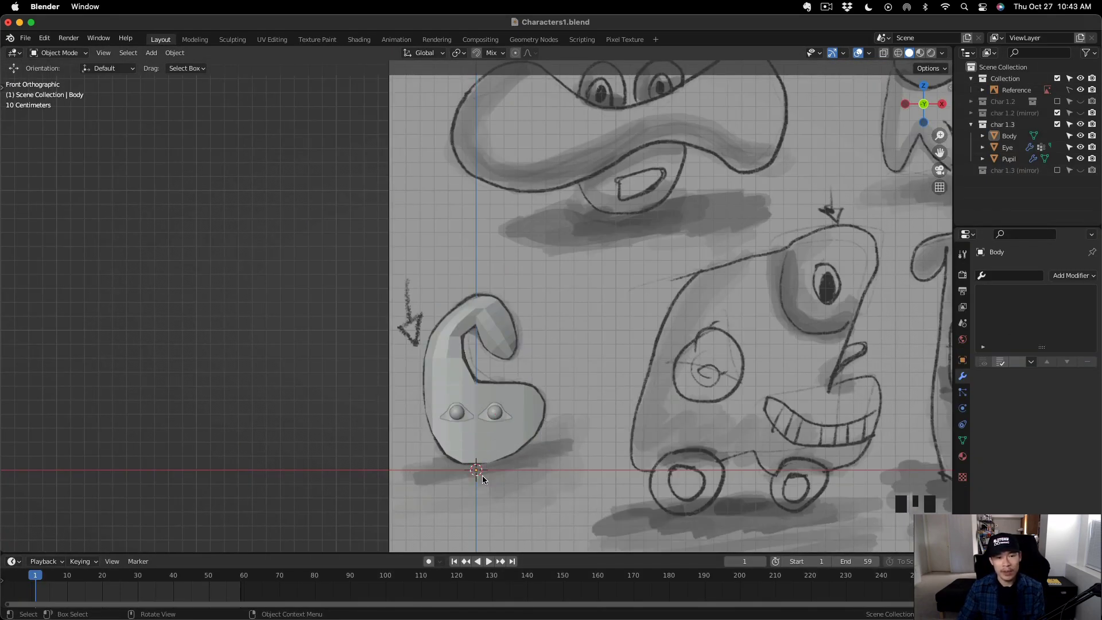
{"action": "scroll", "coordinate": [483, 476], "scroll_direction": "up", "scroll_amount": 4}
{"action": "middle_click_drag", "start_coordinate": [482, 476], "coordinate": [615, 418], "text": "shift"}
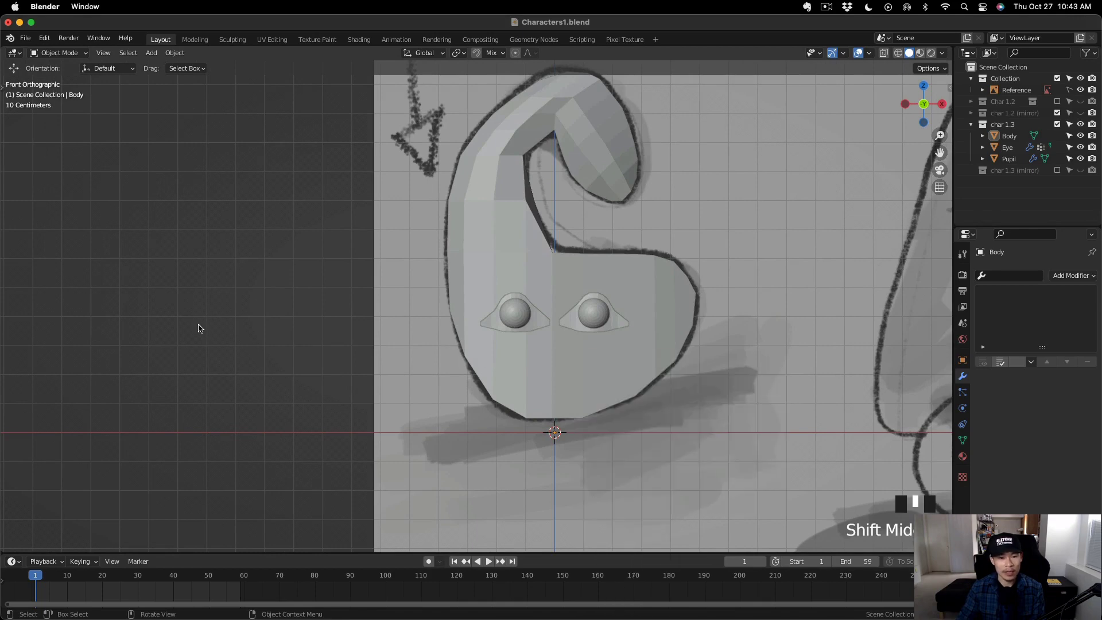
{"action": "key", "text": "ctrl+s"}
{"action": "key", "text": "shift+a"}
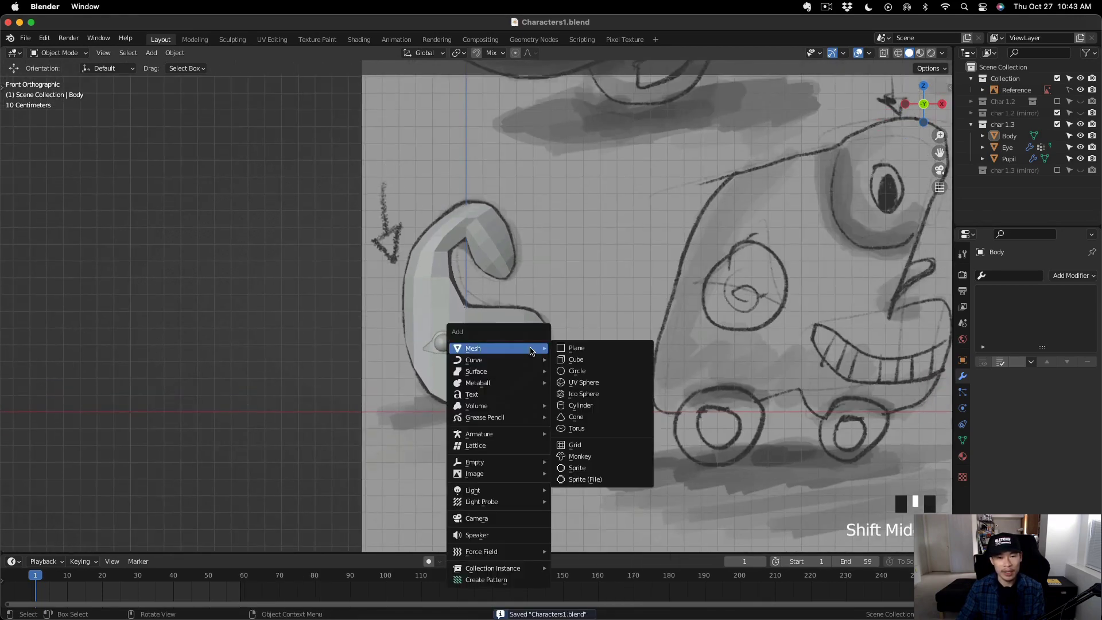
{"action": "middle_click_drag", "start_coordinate": [322, 335], "coordinate": [327, 337]}
{"action": "scroll", "coordinate": [328, 337], "scroll_direction": "down", "scroll_amount": 2}
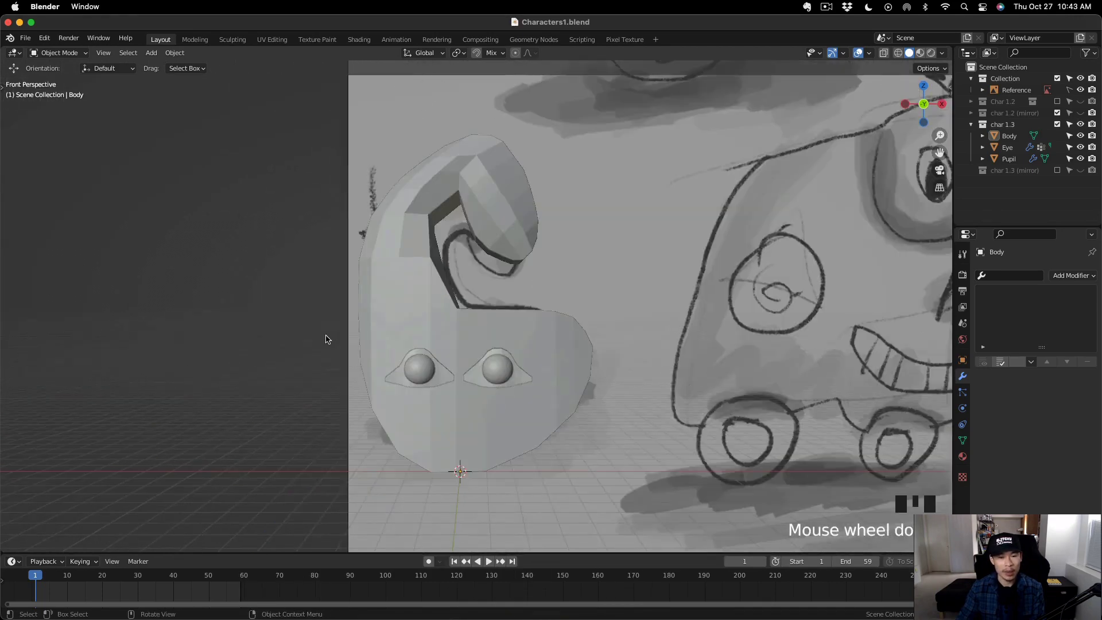
{"action": "key", "text": "KP_5"}
{"action": "mouse_move", "coordinate": [477, 378]}
{"action": "middle_mouse_down", "text": "shift"}
{"action": "mouse_move", "coordinate": [529, 399]}
{"action": "mouse_move", "coordinate": [601, 398]}
{"action": "middle_mouse_up", "text": "shift"}
{"action": "scroll", "coordinate": [523, 377], "scroll_direction": "up", "scroll_amount": 2}
{"action": "scroll", "coordinate": [571, 374], "scroll_direction": "up", "scroll_amount": 1}
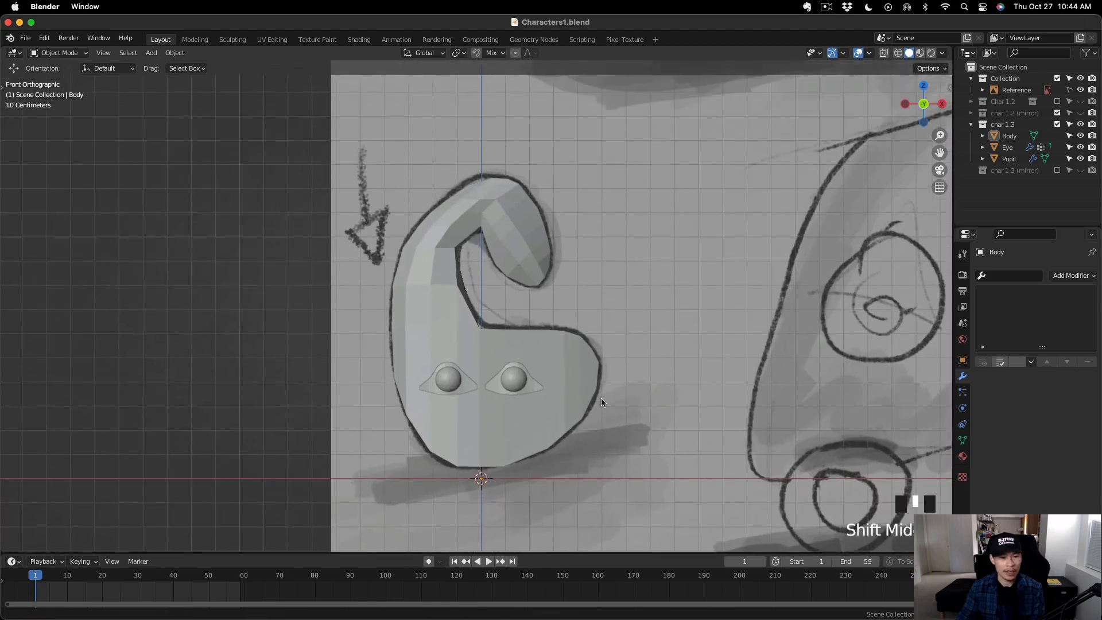
{"action": "key", "text": "n"}
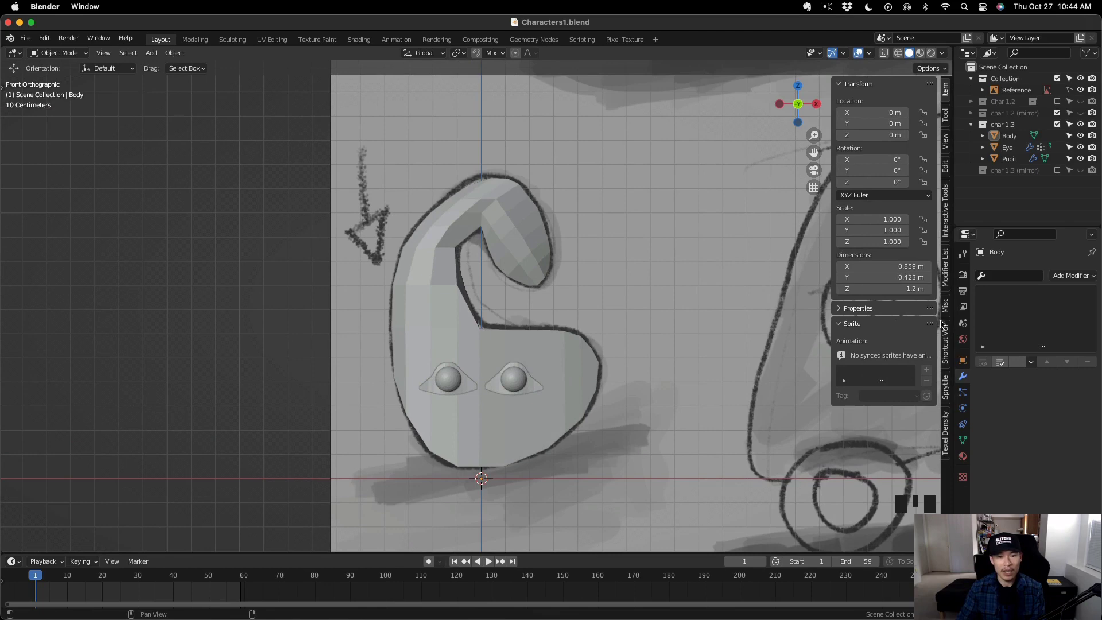
{"action": "left_click", "coordinate": [945, 339]}
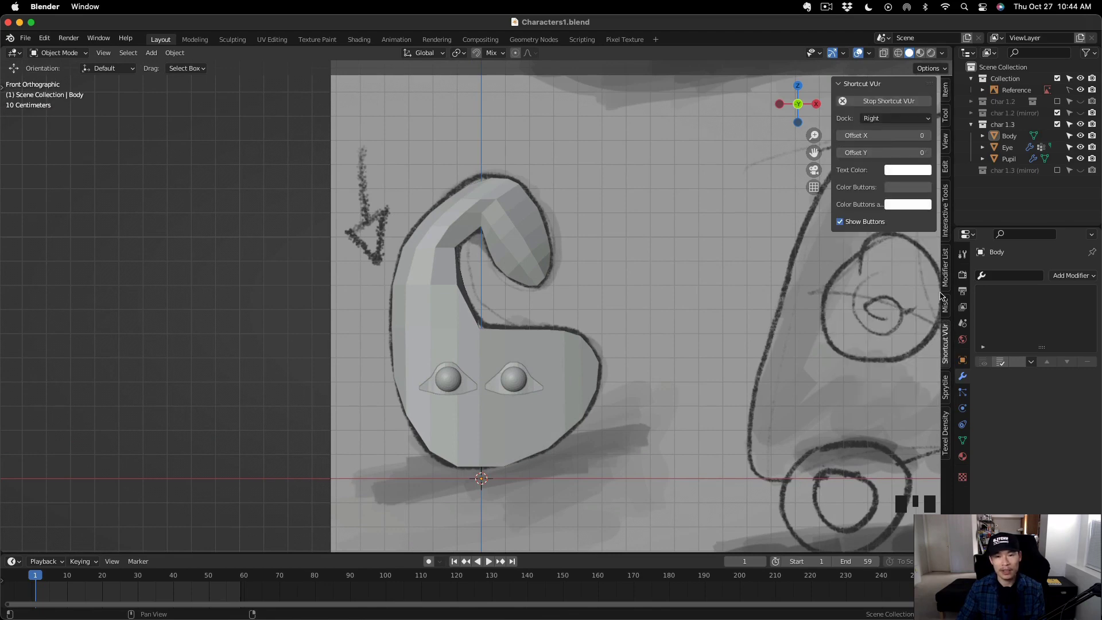
{"action": "left_click", "coordinate": [903, 103]}
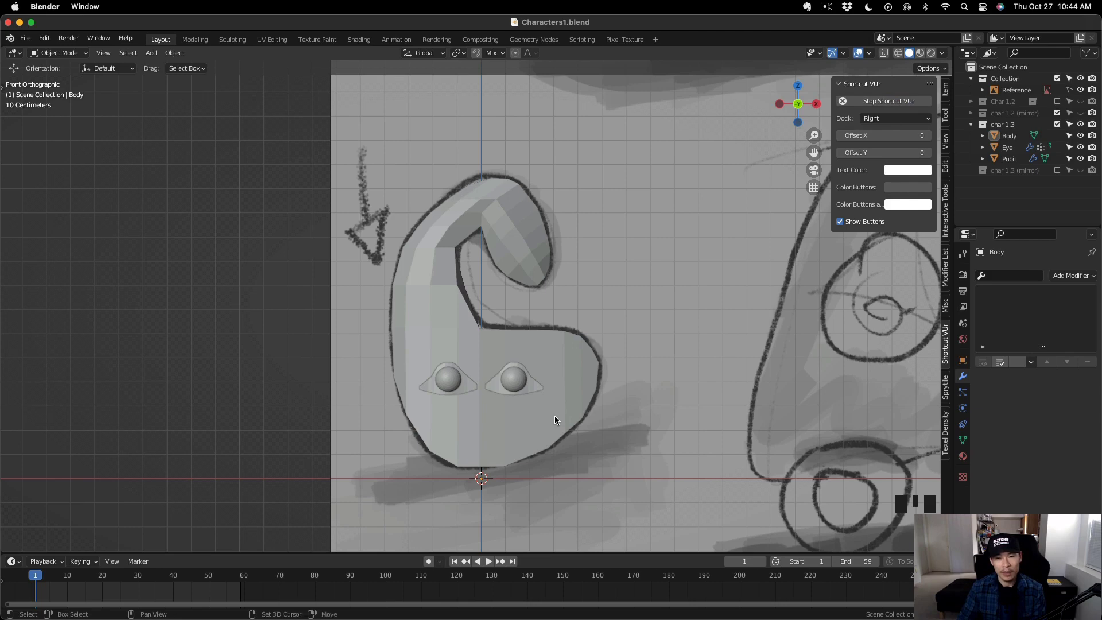
{"action": "key", "text": "shift+a"}
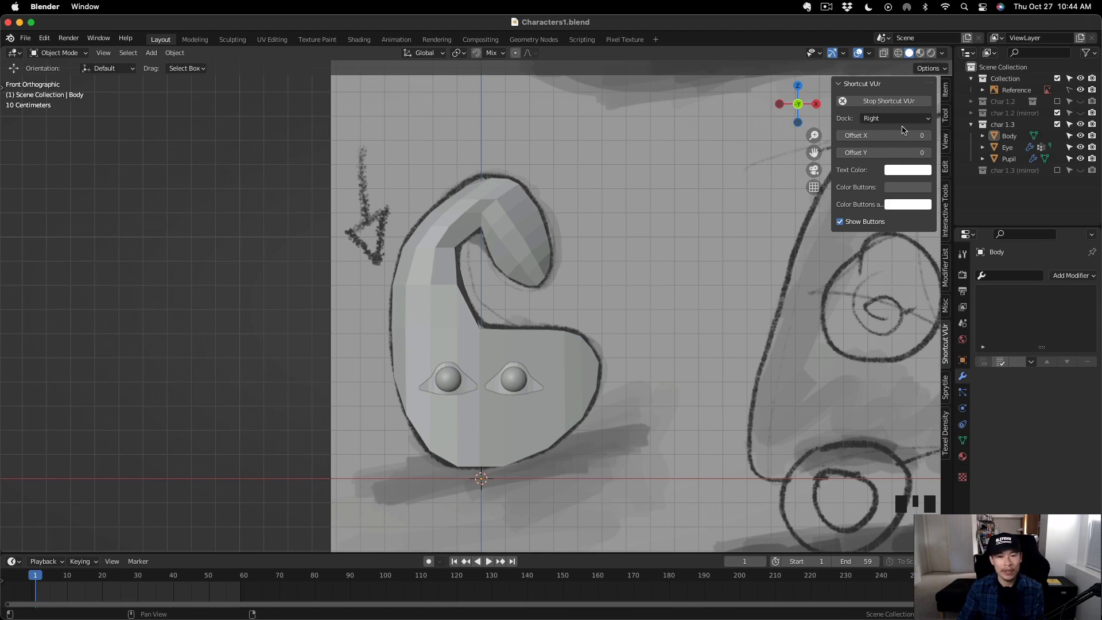
{"action": "key", "text": "n"}
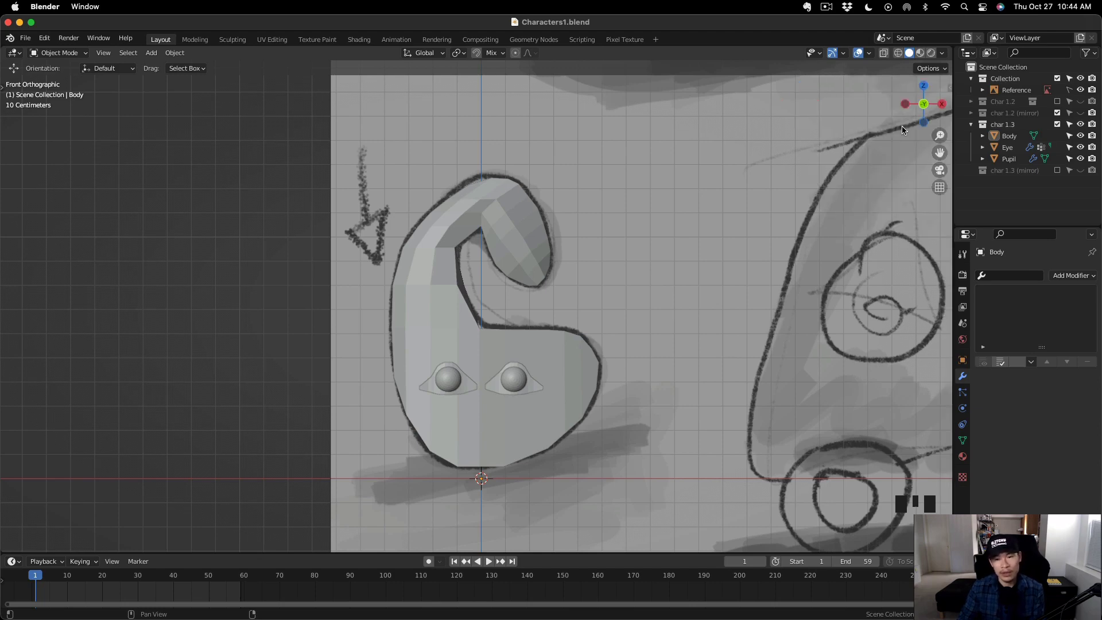
Add an armature at the world origin and delete its default bone in Edit Mode.
{"action": "key", "text": "shift+a"}
{"action": "mouse_move", "coordinate": [480, 457]}
{"action": "left_click", "coordinate": [566, 457]}
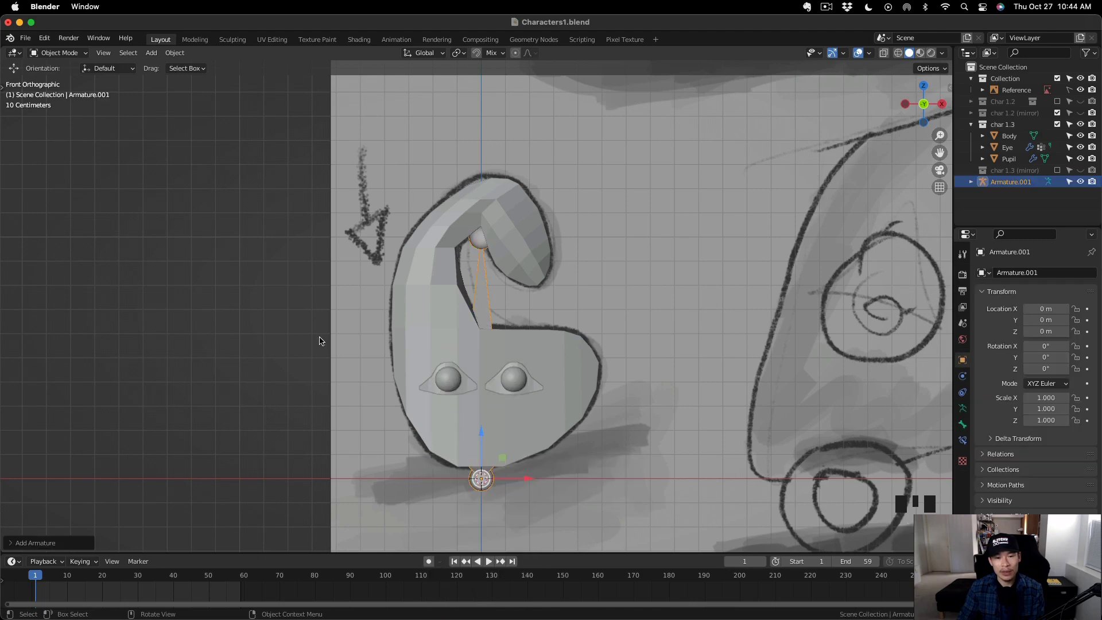
{"action": "key", "text": "Tab"}
{"action": "left_click", "coordinate": [481, 286]}
{"action": "key", "text": "x"}
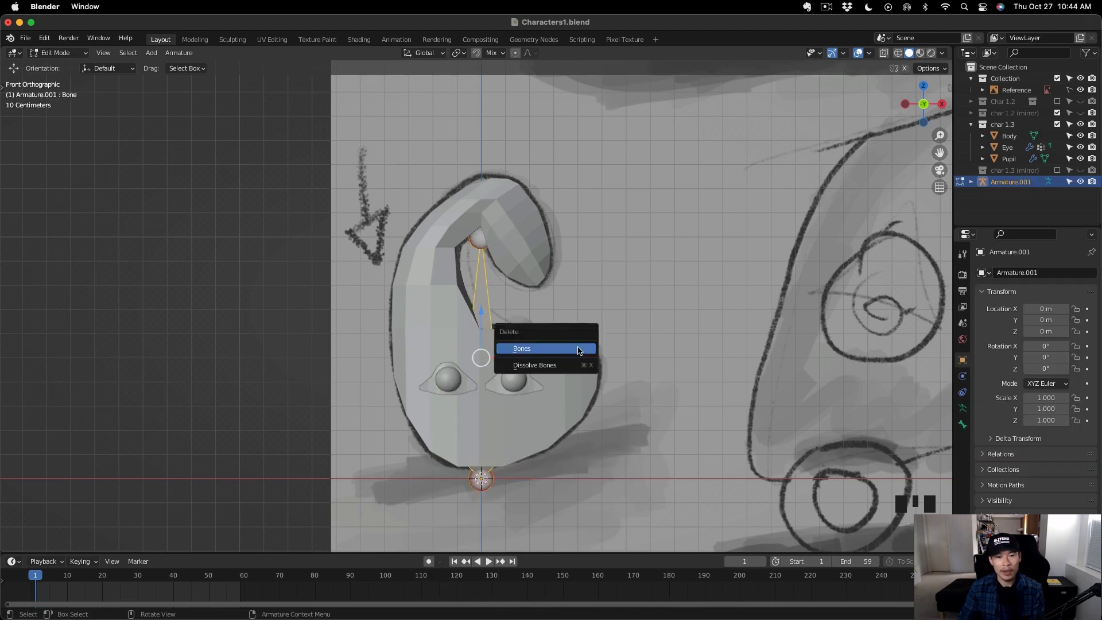
{"action": "key", "text": "x"}
{"action": "left_click", "coordinate": [633, 380]}
Show the armature's data properties with the Rigify samples and widen the Properties editor.
{"action": "left_click", "coordinate": [962, 408]}
{"action": "scroll", "coordinate": [1007, 455], "scroll_direction": "down", "scroll_amount": 8}
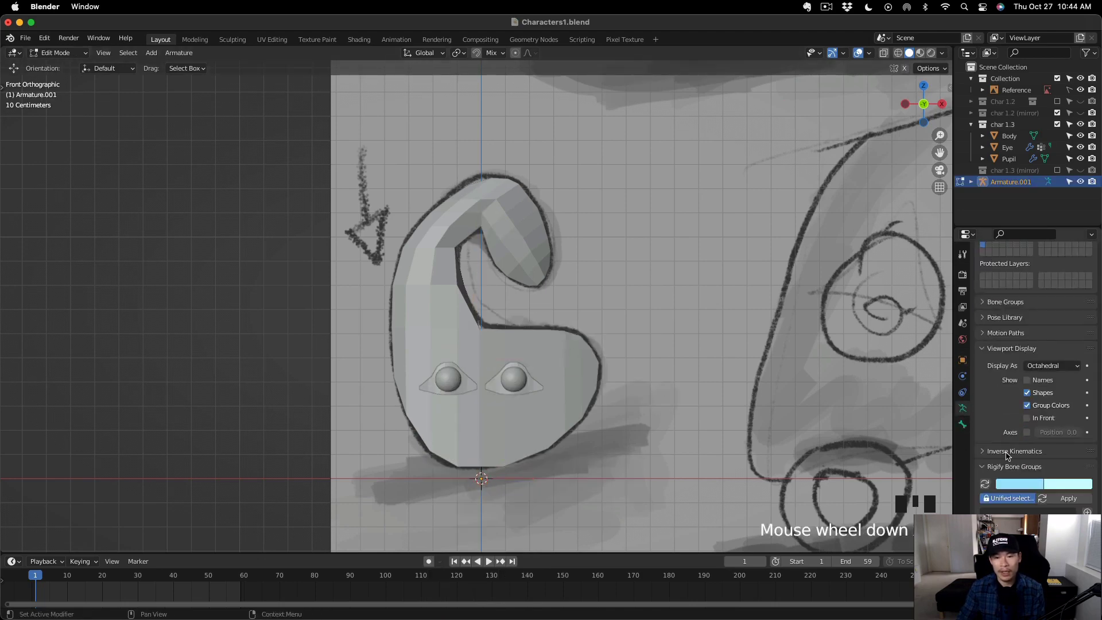
{"action": "left_click_drag", "start_coordinate": [973, 420], "coordinate": [868, 415]}
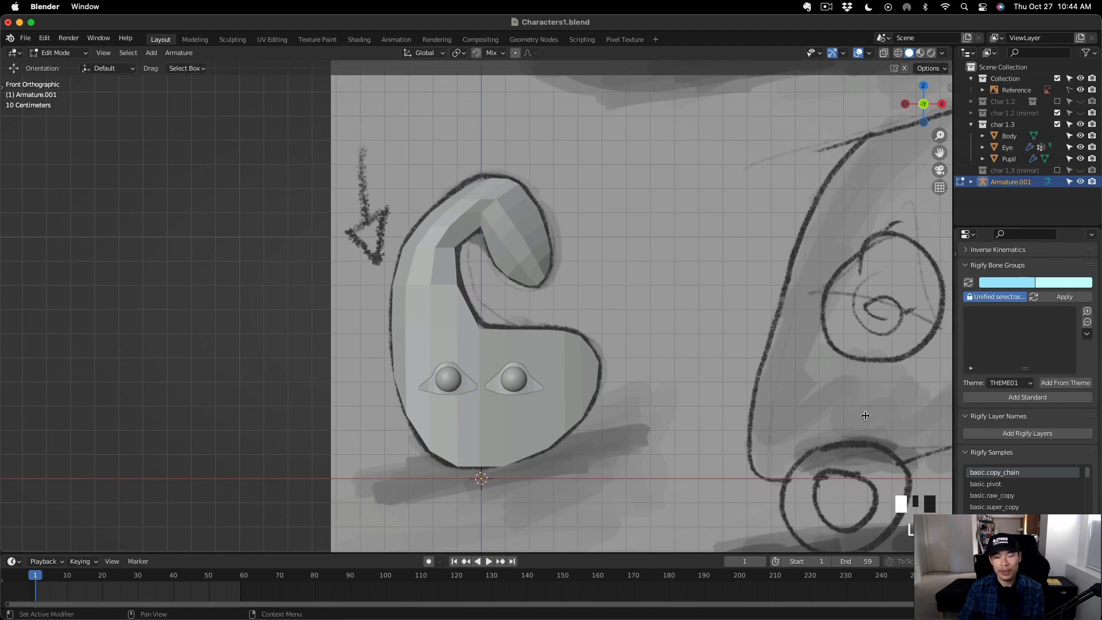
{"action": "left_click_drag", "start_coordinate": [943, 395], "coordinate": [961, 393]}
{"action": "left_click_drag", "start_coordinate": [944, 397], "coordinate": [867, 395]}
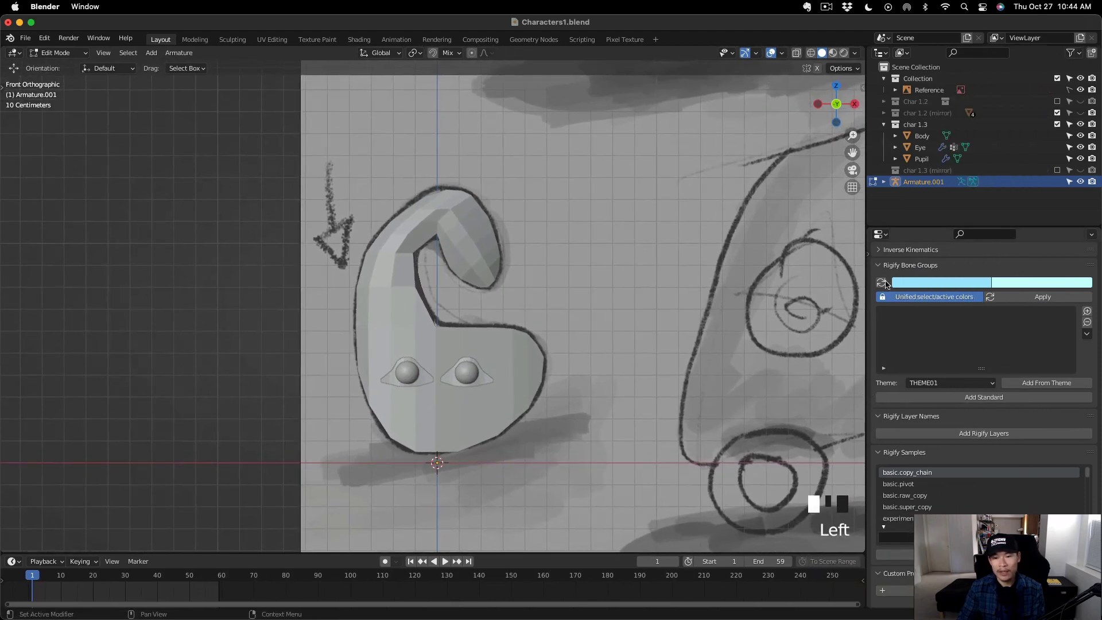
{"action": "left_click", "coordinate": [870, 253]}
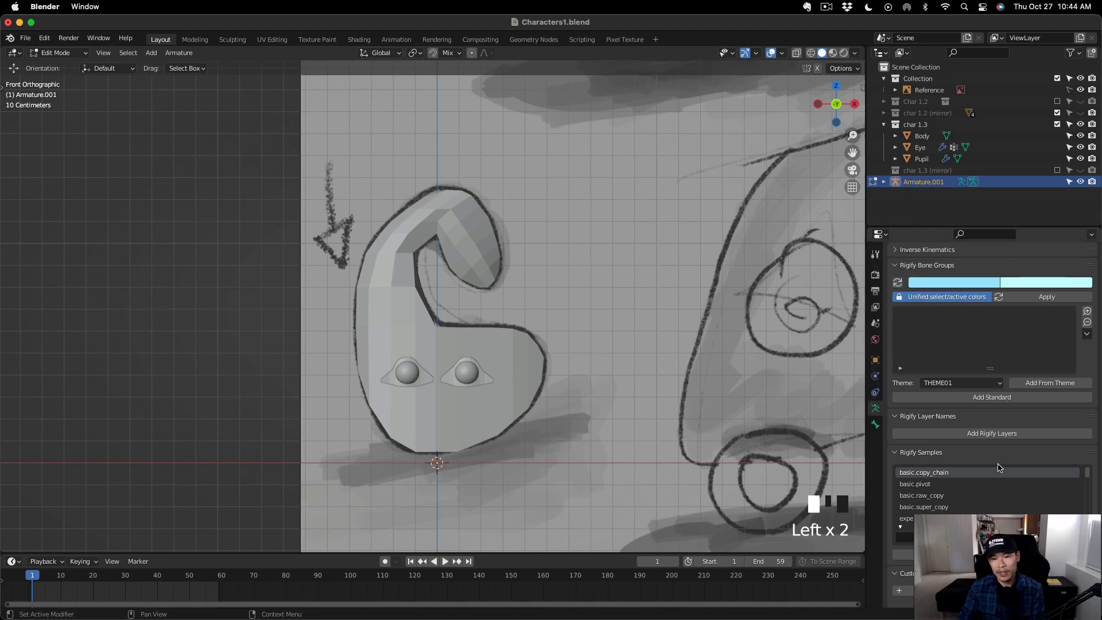
Filter the Rigify samples by "spine" and add the spines.basic_spine sample to the armature.
{"action": "left_click", "coordinate": [1004, 538]}
{"action": "type", "text": "spine"}
{"action": "left_click", "coordinate": [954, 477]}
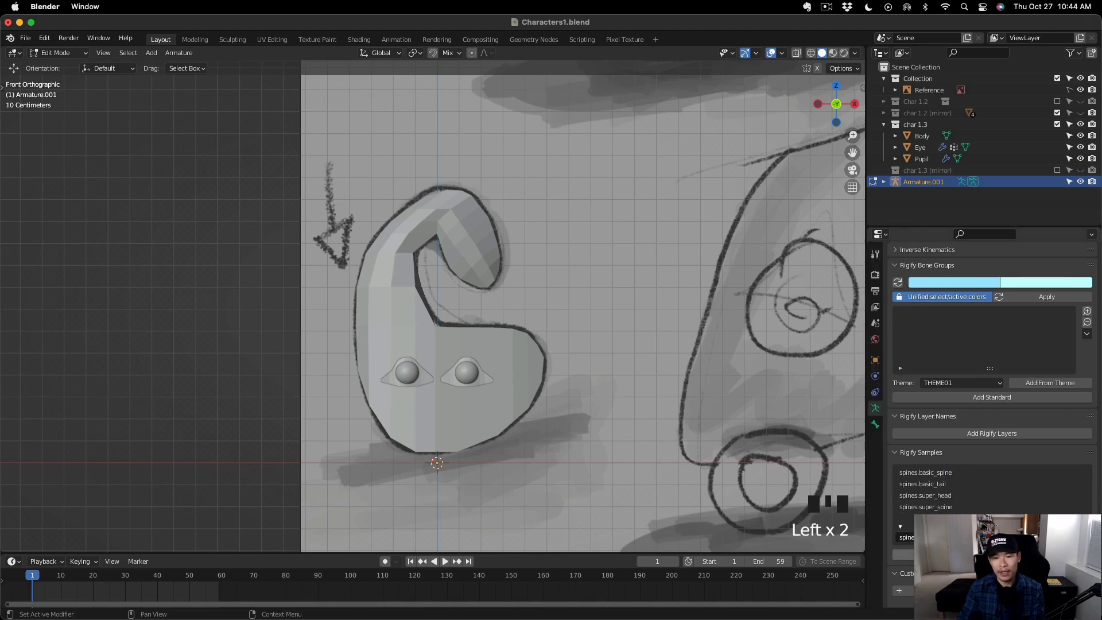
{"action": "left_click", "coordinate": [976, 554]}
Collapse the Rigify layer name and bone group settings and set the armature to display In Front.
{"action": "scroll", "coordinate": [991, 458], "scroll_direction": "up", "scroll_amount": 4}
{"action": "left_click", "coordinate": [893, 511]}
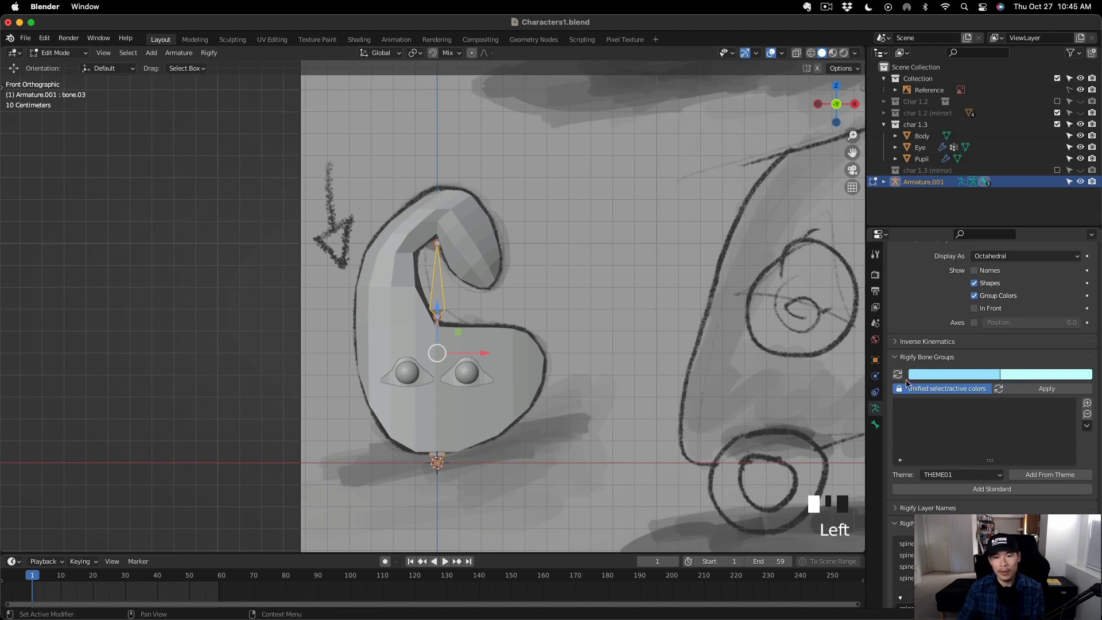
{"action": "left_click", "coordinate": [895, 357]}
{"action": "left_click", "coordinate": [974, 373]}
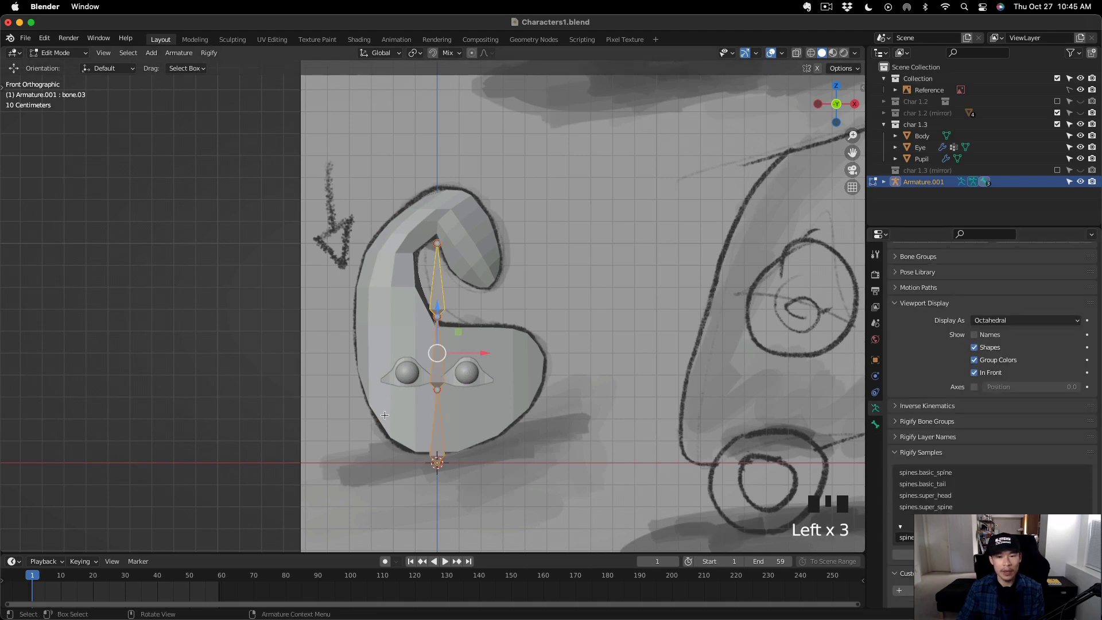
Scale the spine bone chain to about half its size and center it inside the lower body between the eyes.
{"action": "scroll", "coordinate": [384, 415], "scroll_direction": "down", "scroll_amount": 2}
{"action": "scroll", "coordinate": [468, 432], "scroll_direction": "up", "scroll_amount": 5}
{"action": "scroll", "coordinate": [481, 414], "scroll_direction": "down", "scroll_amount": 1}
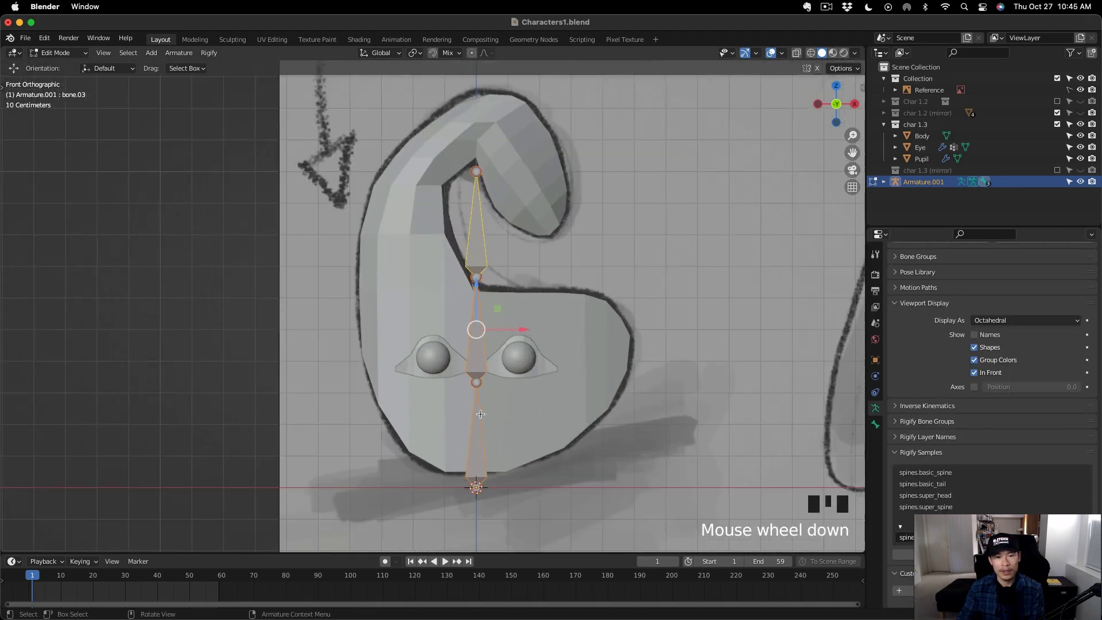
{"action": "key", "text": "s"}
{"action": "left_click", "coordinate": [480, 290]}
{"action": "left_click_drag", "start_coordinate": [478, 289], "coordinate": [479, 341]}
{"action": "mouse_move", "coordinate": [519, 382]}
{"action": "left_mouse_down"}
{"action": "mouse_move", "coordinate": [473, 385]}
{"action": "mouse_move", "coordinate": [516, 388]}
{"action": "left_mouse_up"}
{"action": "left_click", "coordinate": [517, 388]}
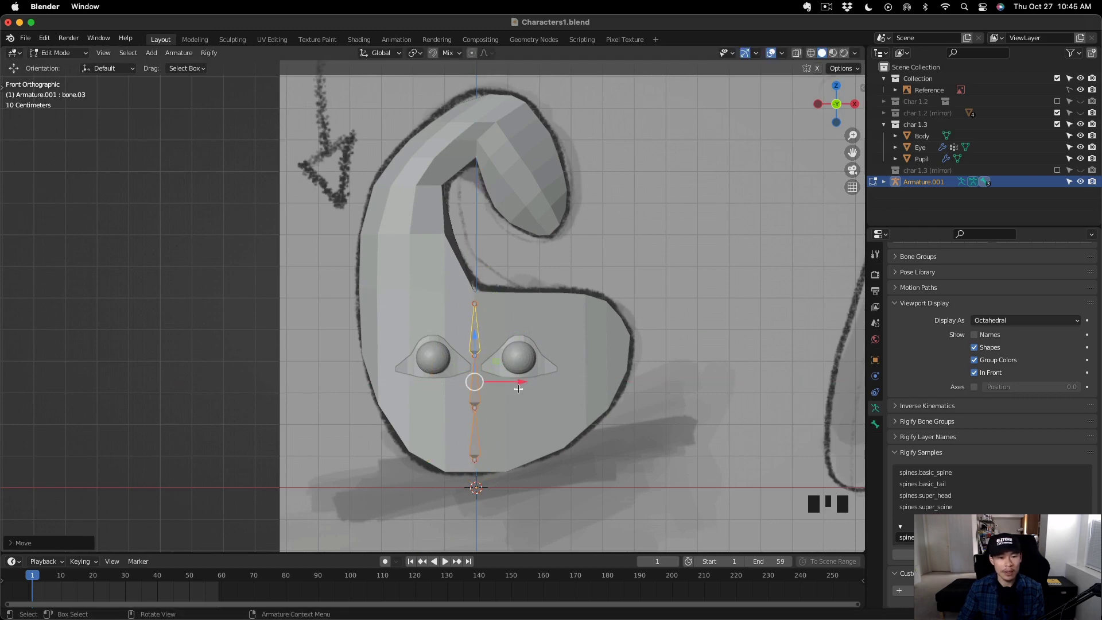
Filter the Rigify samples by "ten".
{"action": "left_click", "coordinate": [906, 537]}
{"action": "type", "text": "ten"}
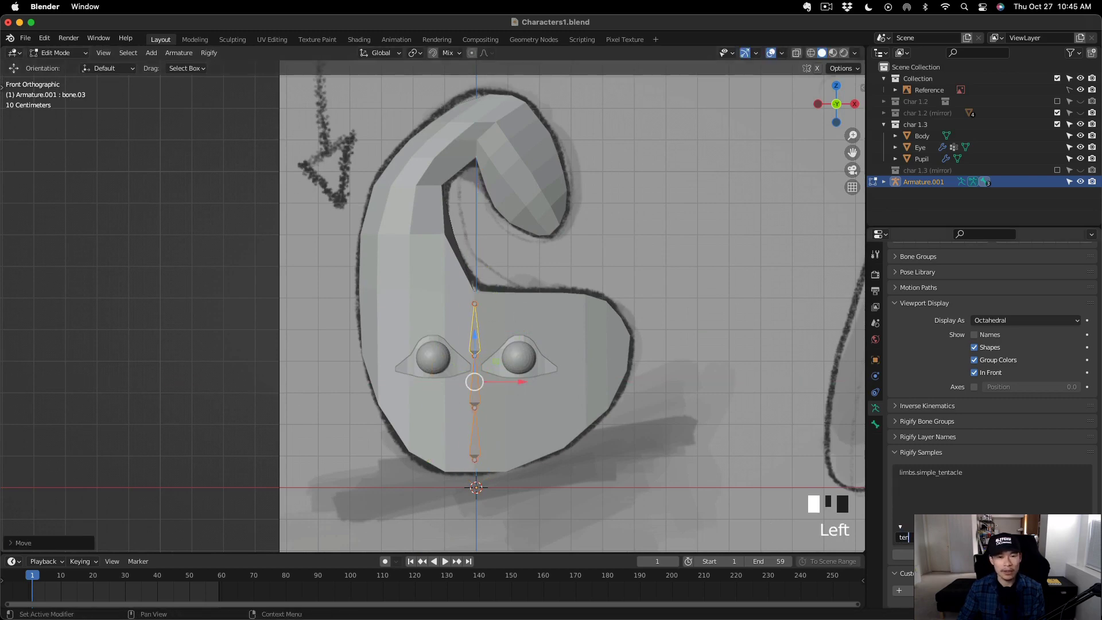
{"action": "double_click", "coordinate": [955, 473]}
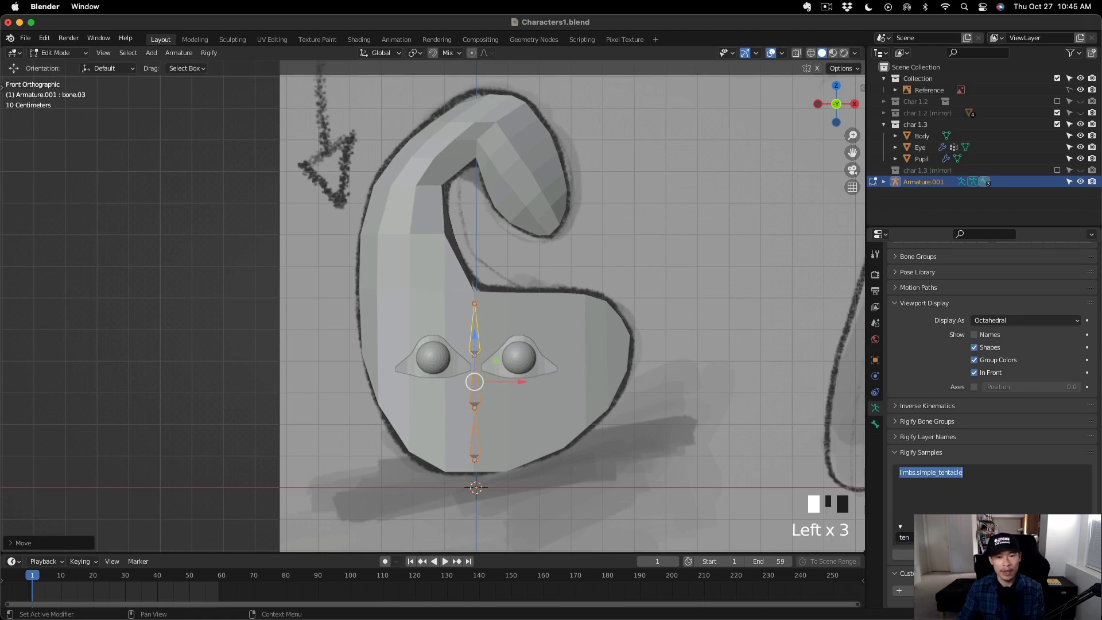
{"action": "left_click", "coordinate": [903, 554]}
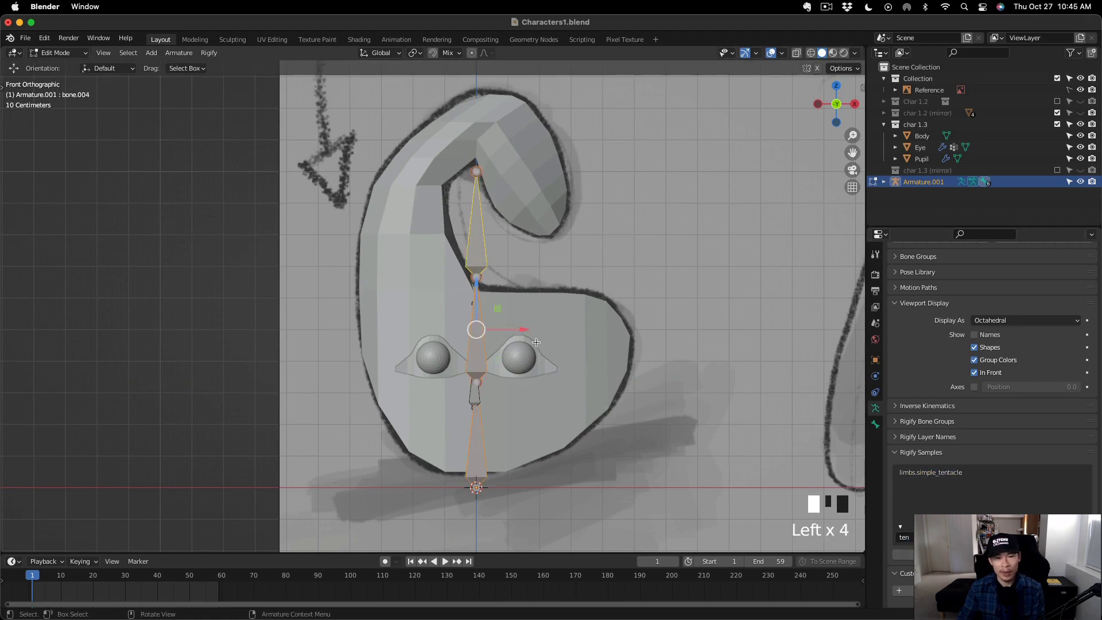
{"action": "left_click_drag", "start_coordinate": [525, 331], "coordinate": [598, 343]}
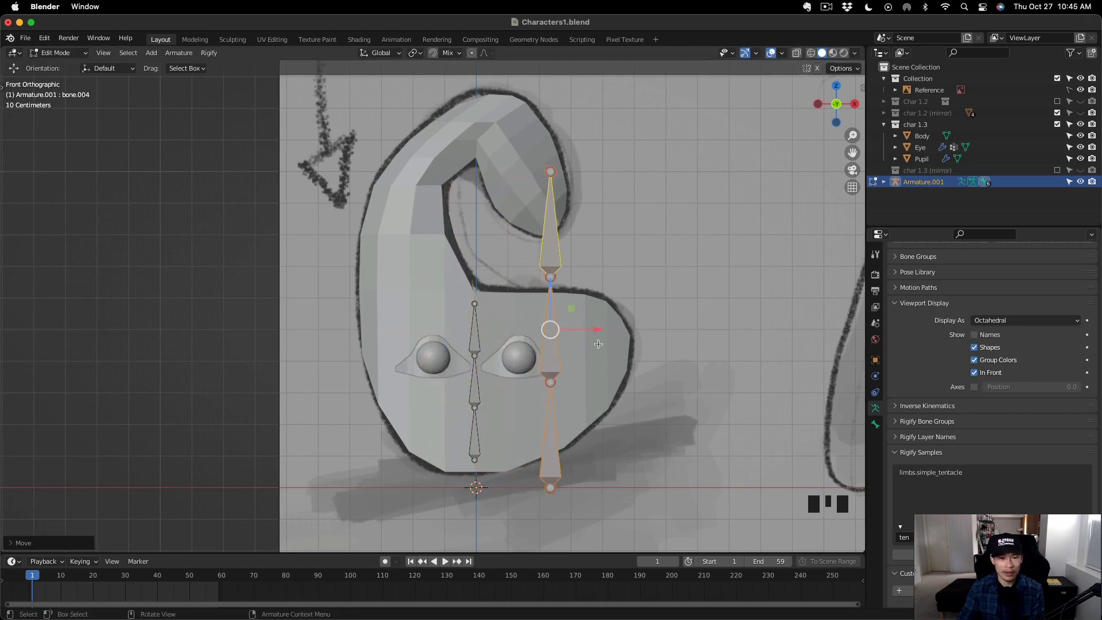
{"action": "key", "text": "super+z"}
{"action": "key", "text": "super+z"}
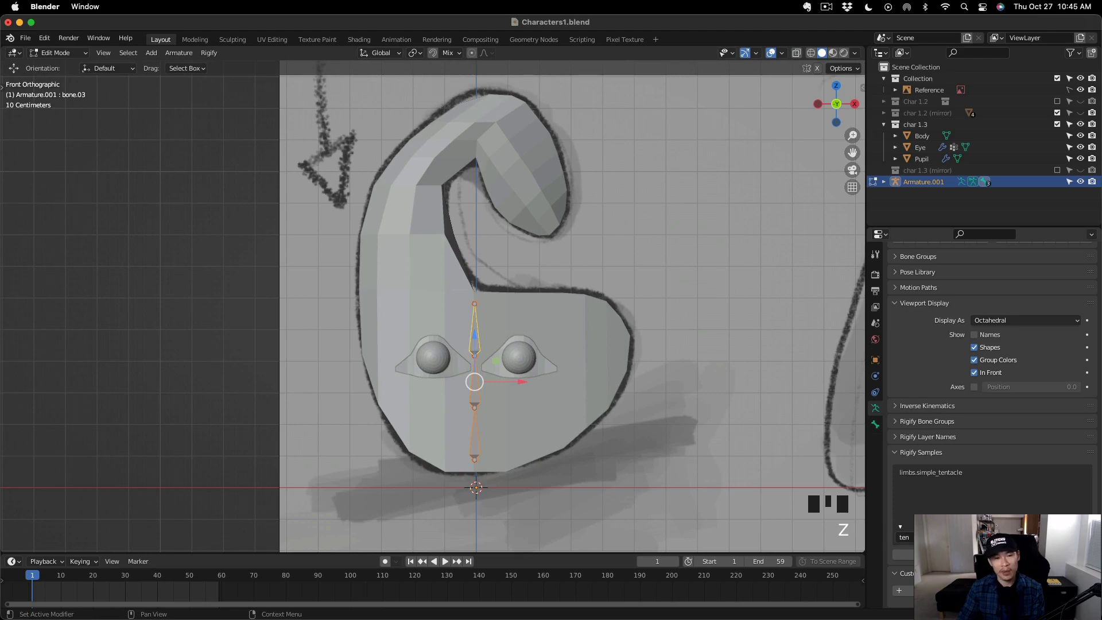
Add the limbs.simple_tentacle sample and move its bone chain up to the curled upper part of the body.
{"action": "left_click", "coordinate": [956, 478]}
{"action": "left_click", "coordinate": [903, 555]}
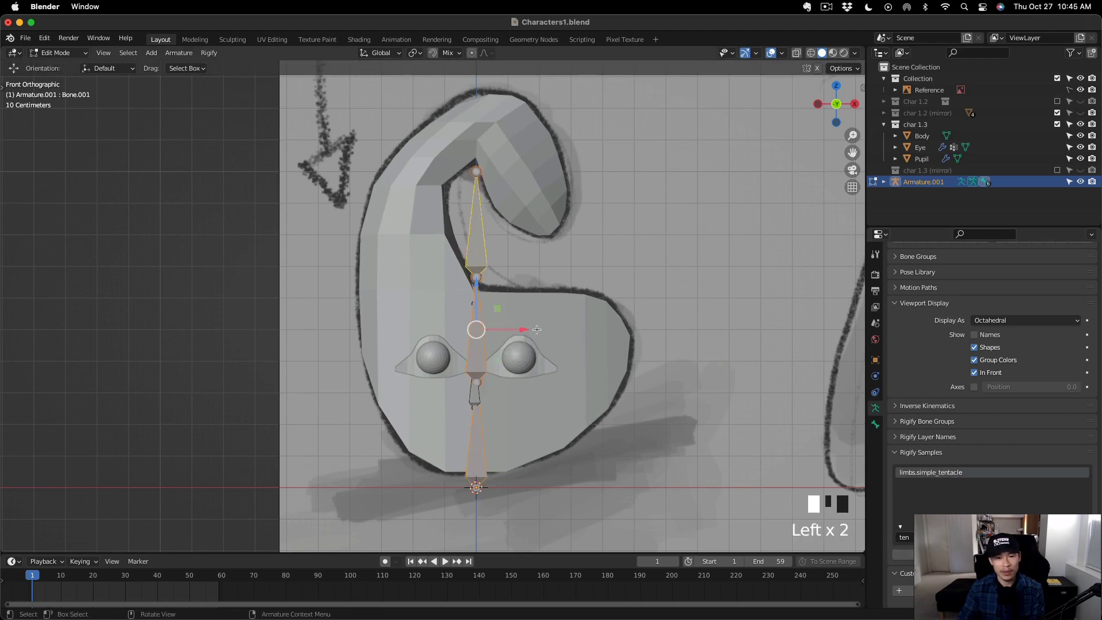
{"action": "key", "text": "r"}
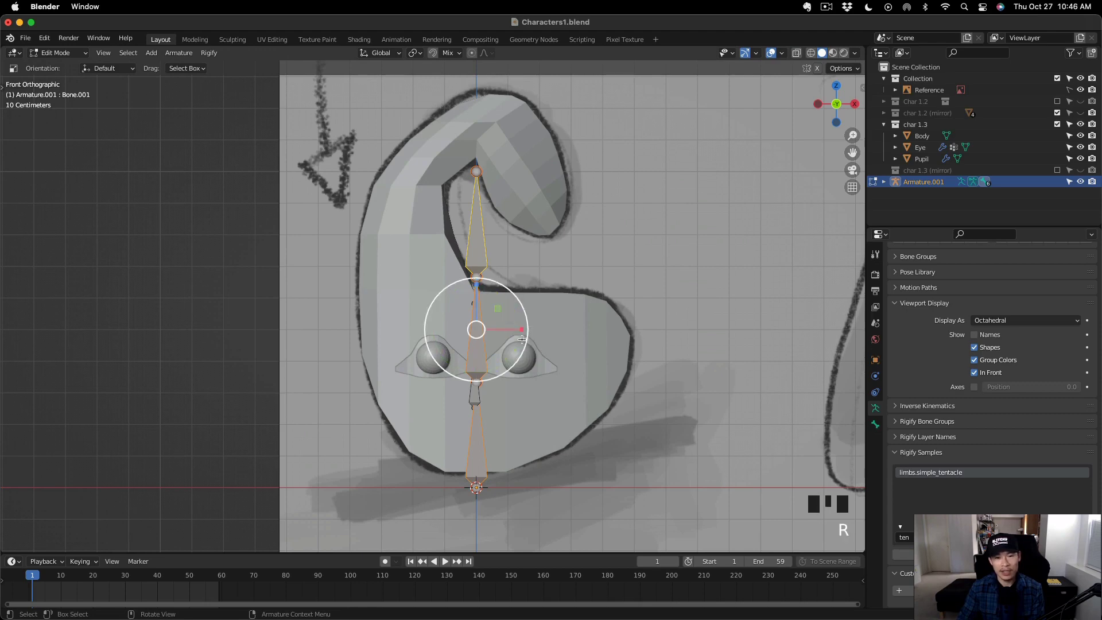
{"action": "key", "text": "w"}
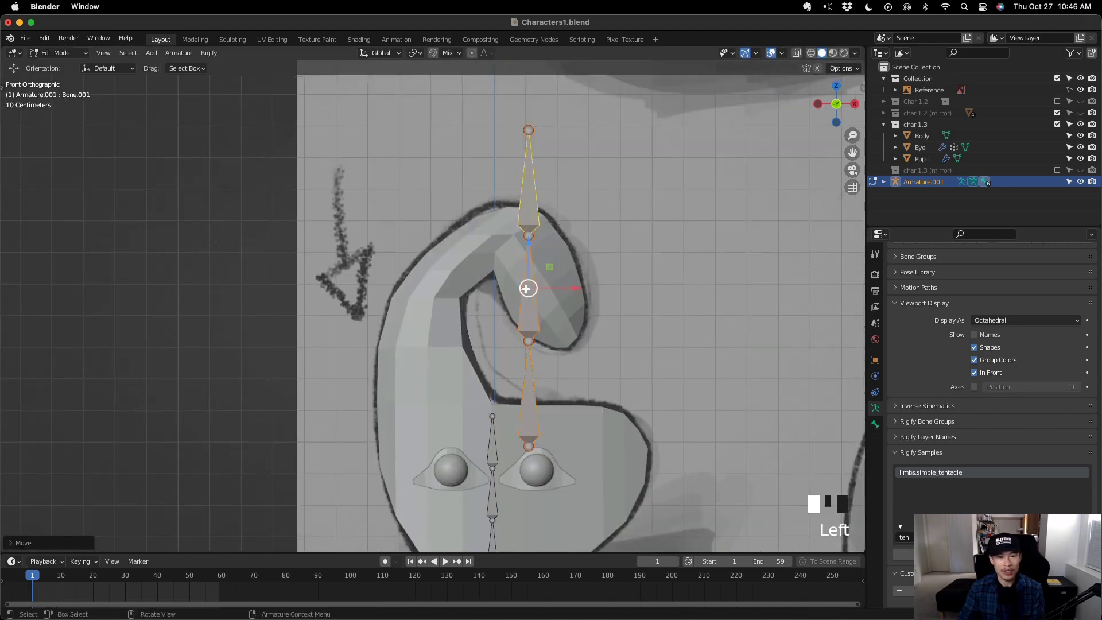
{"action": "left_click_drag", "start_coordinate": [529, 287], "coordinate": [428, 185]}
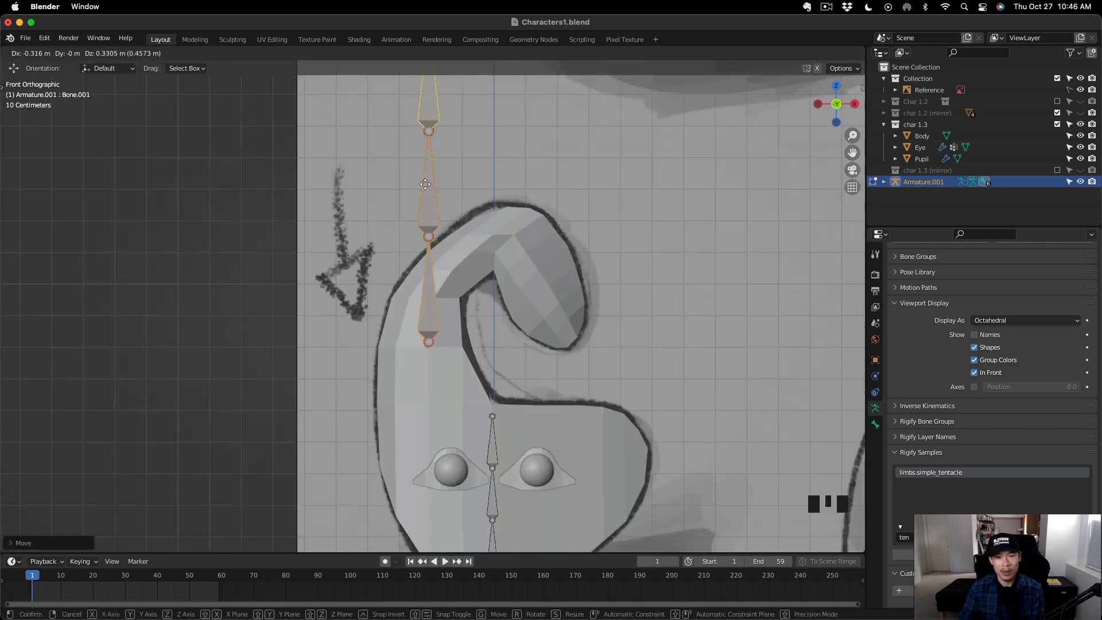
{"action": "mouse_move", "coordinate": [444, 216]}
{"action": "left_mouse_down"}
{"action": "mouse_move", "coordinate": [452, 205]}
{"action": "mouse_move", "coordinate": [453, 220]}
{"action": "left_mouse_up"}
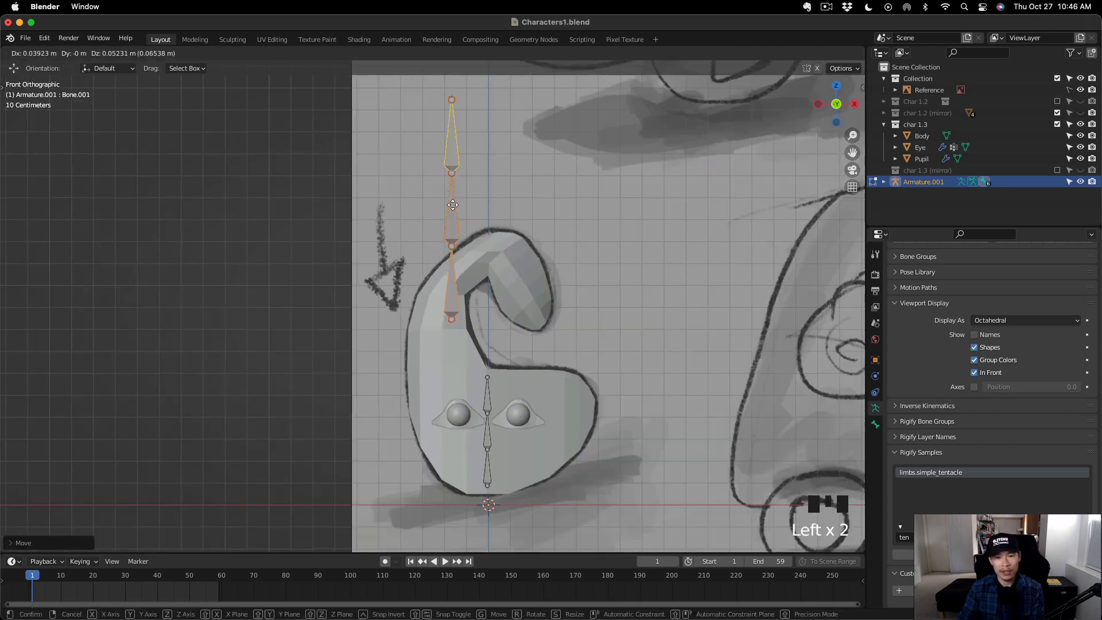
Place the tentacle chain's end joint at the tip of the curl and line up its two middle joints behind it.
{"action": "left_click_drag", "start_coordinate": [452, 114], "coordinate": [538, 321]}
{"action": "left_click_drag", "start_coordinate": [452, 187], "coordinate": [522, 296]}
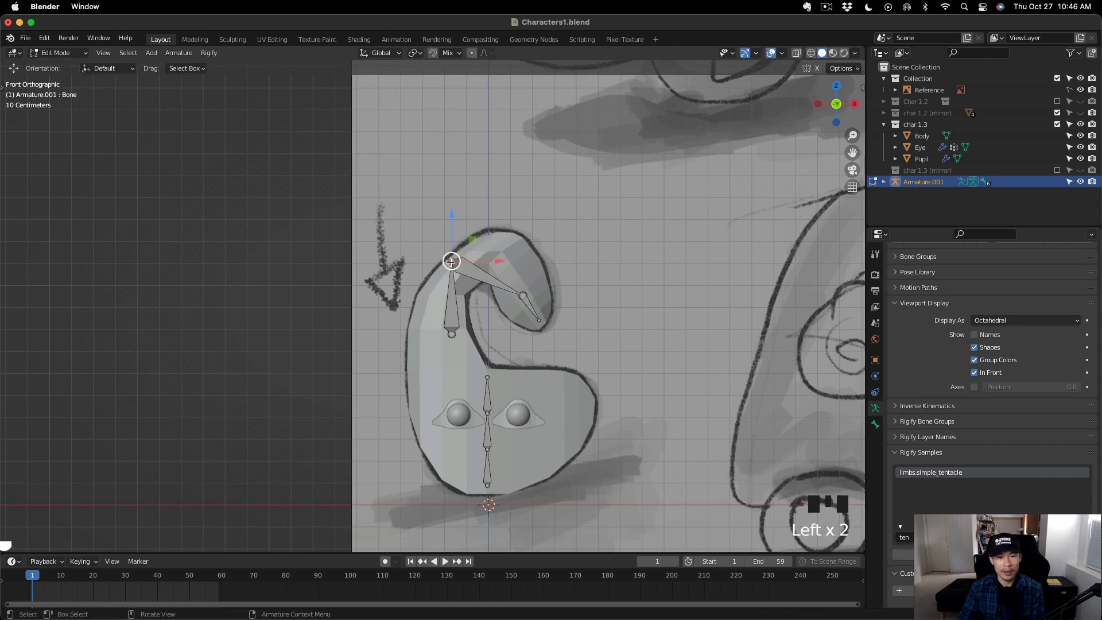
{"action": "left_click_drag", "start_coordinate": [453, 259], "coordinate": [503, 268]}
{"action": "scroll", "coordinate": [504, 269], "scroll_direction": "up", "scroll_amount": 4}
{"action": "left_click_drag", "start_coordinate": [505, 265], "coordinate": [494, 252]}
Move the tentacle chain's root joint to the top of the curl and center the whole chain inside the curled tip.
{"action": "left_click", "coordinate": [394, 406]}
{"action": "left_click_drag", "start_coordinate": [394, 405], "coordinate": [507, 272]}
{"action": "left_click", "coordinate": [503, 270]}
{"action": "left_click", "coordinate": [491, 253]}
{"action": "left_click", "coordinate": [488, 248]}
{"action": "left_click_drag", "start_coordinate": [432, 197], "coordinate": [612, 383]}
{"action": "left_click_drag", "start_coordinate": [545, 278], "coordinate": [551, 279]}
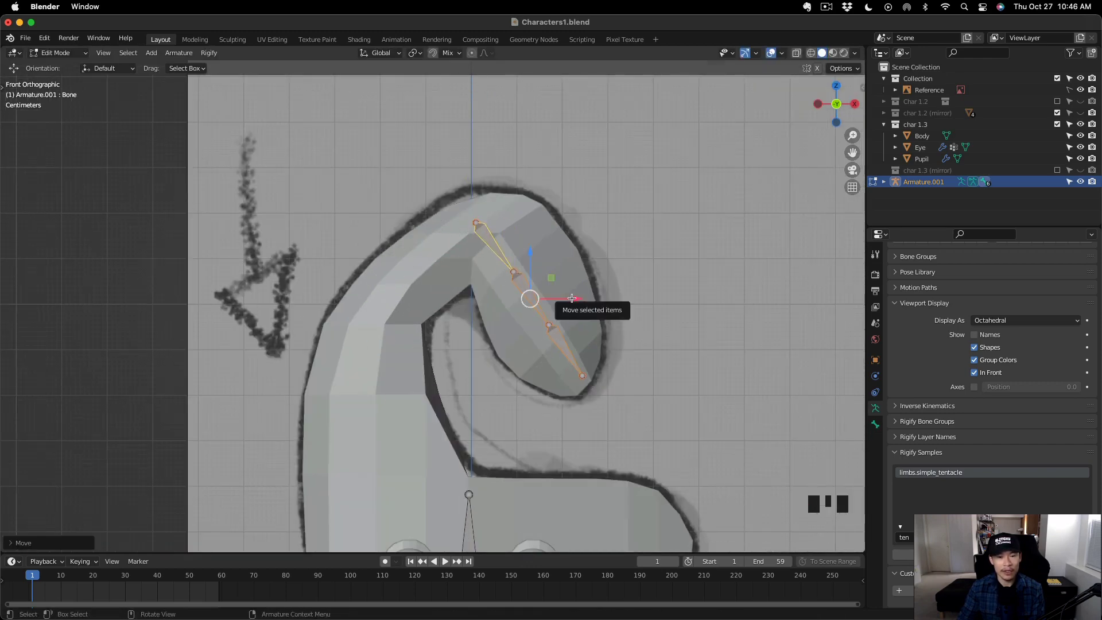
Parent the tentacle chain's first bone to the uppermost spine bone with Keep Offset.
{"action": "scroll", "coordinate": [650, 383], "scroll_direction": "down", "scroll_amount": 3}
{"action": "scroll", "coordinate": [650, 383], "scroll_direction": "up", "scroll_amount": 2}
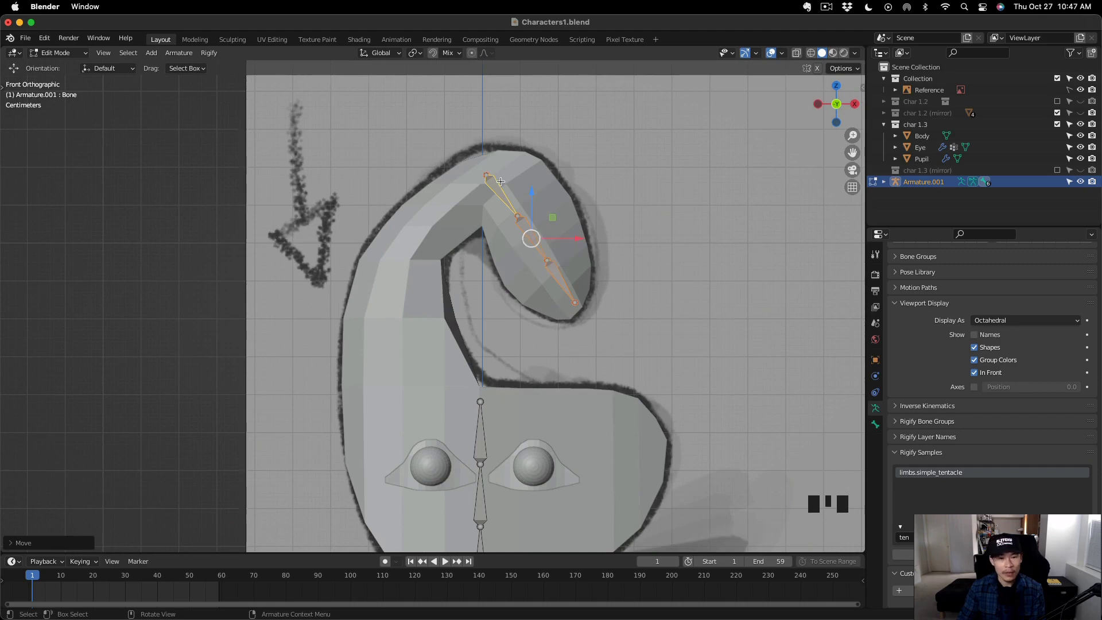
{"action": "left_click", "coordinate": [510, 275]}
{"action": "left_click", "coordinate": [502, 185]}
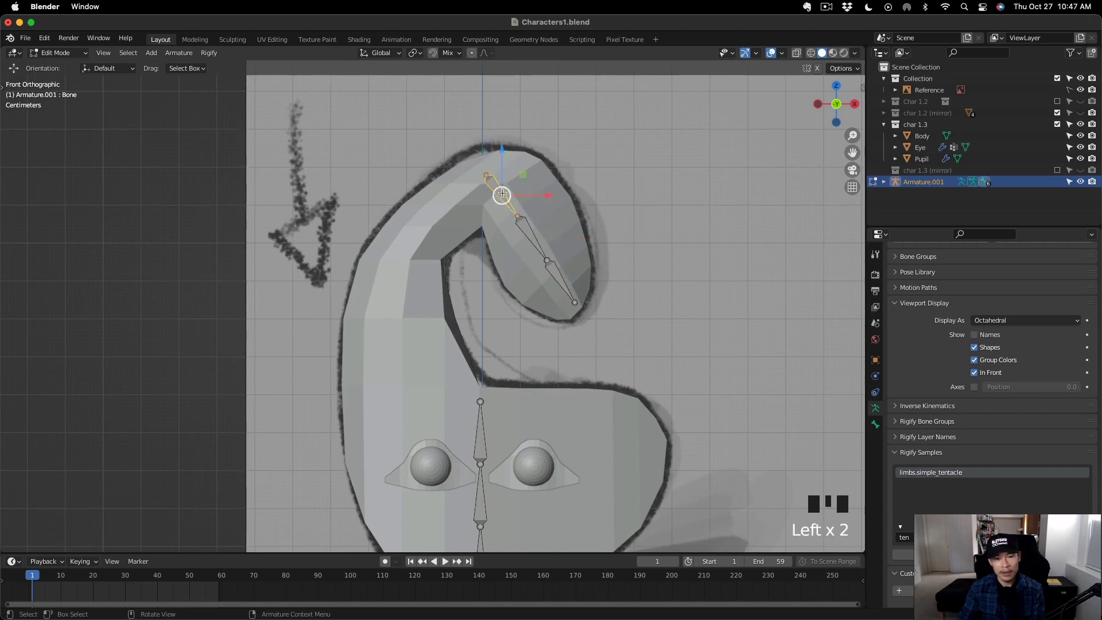
{"action": "left_click", "coordinate": [491, 429], "text": "shift"}
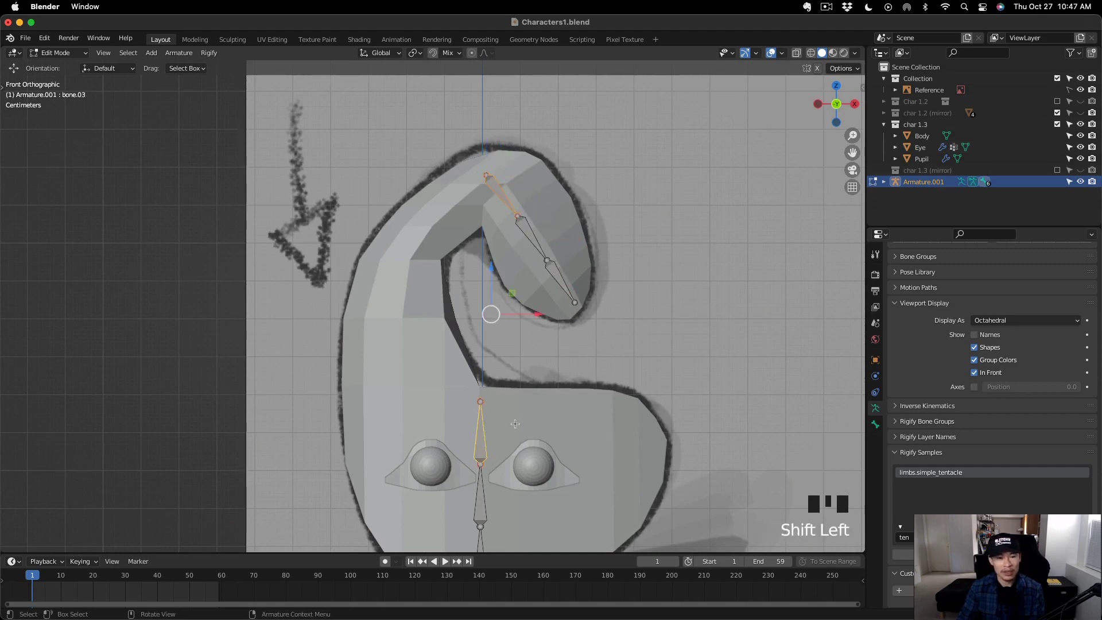
{"action": "key", "text": "ctrl+p"}
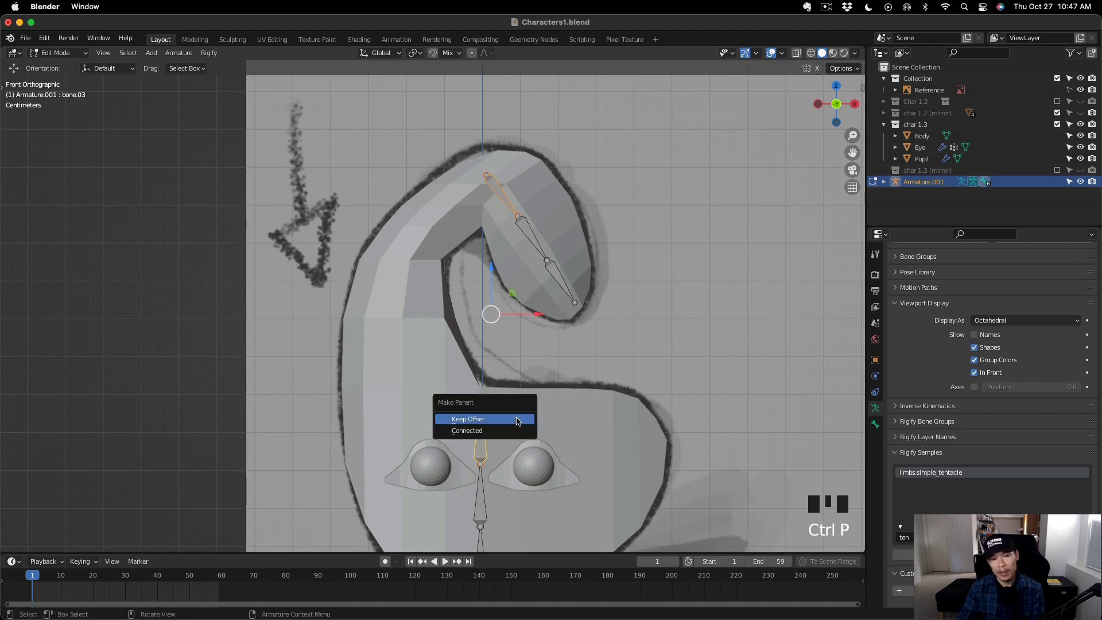
{"action": "left_click", "coordinate": [518, 421]}
{"action": "scroll", "coordinate": [769, 328], "scroll_direction": "down", "scroll_amount": 2}
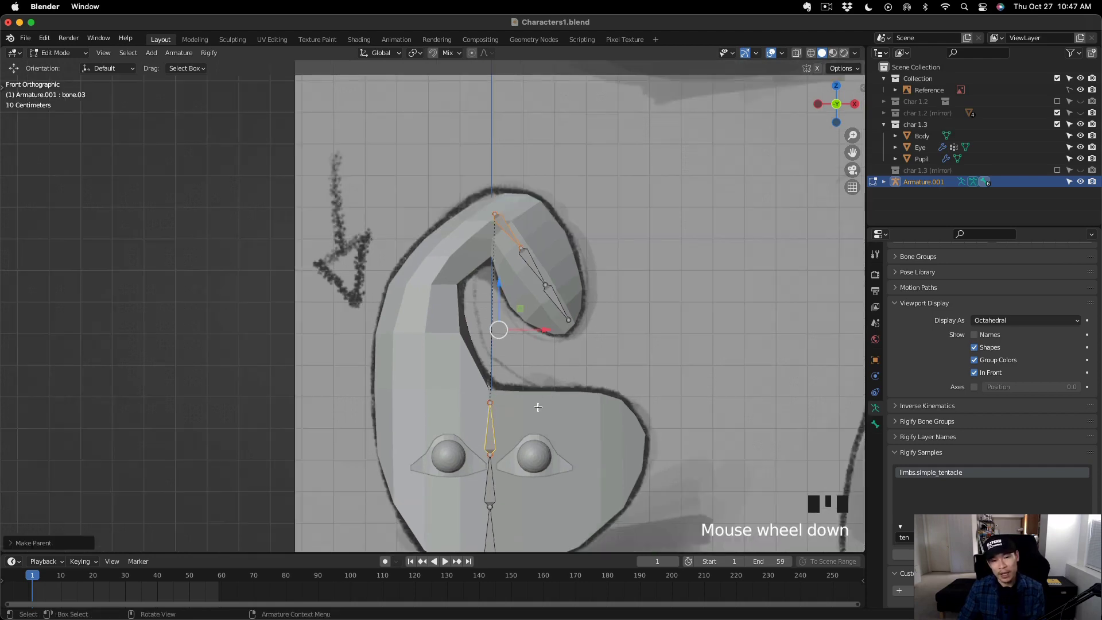
{"action": "middle_click_drag", "start_coordinate": [769, 327], "coordinate": [710, 283], "text": "shift"}
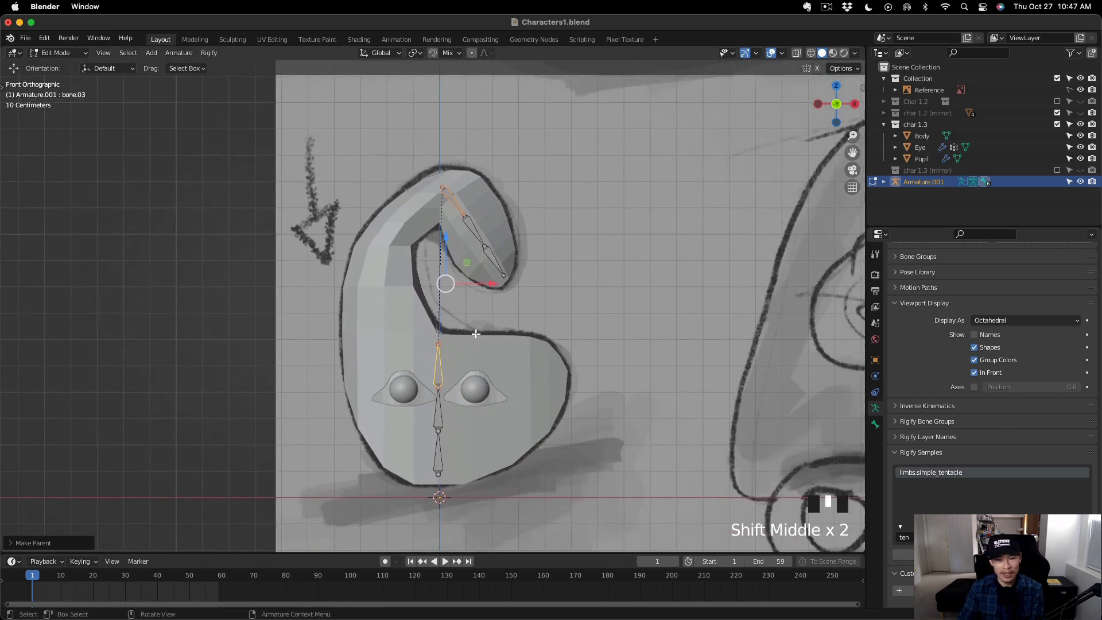
{"action": "scroll", "coordinate": [964, 367], "scroll_direction": "up", "scroll_amount": 5}
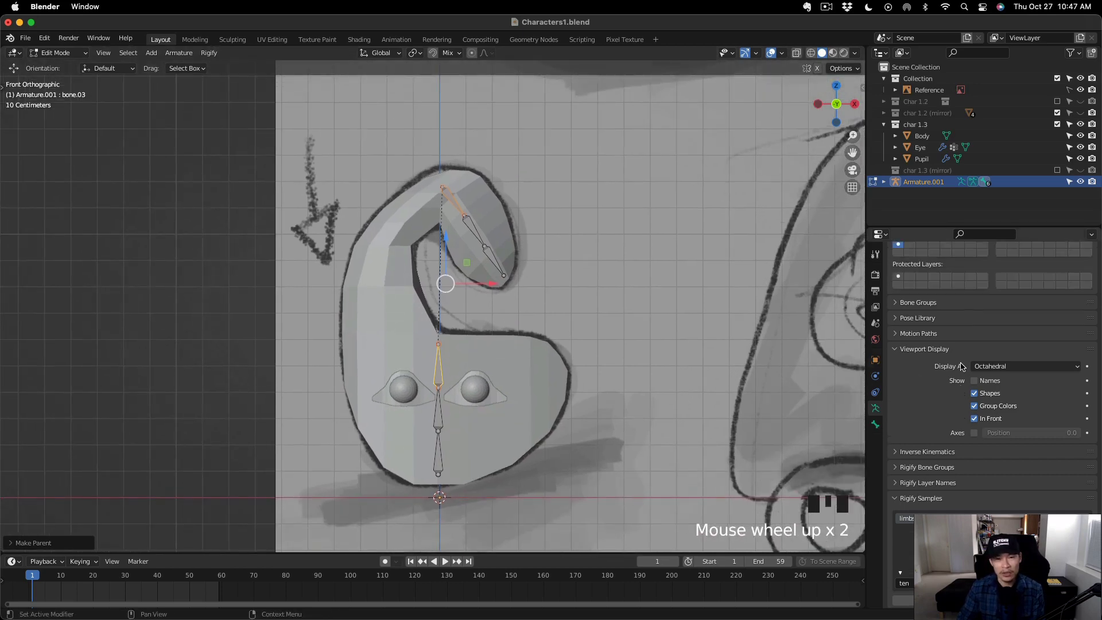
Leave the spine bones on the first bone layer and move the tentacle chain in the curl to the fourth layer.
{"action": "scroll", "coordinate": [967, 360], "scroll_direction": "up", "scroll_amount": 3}
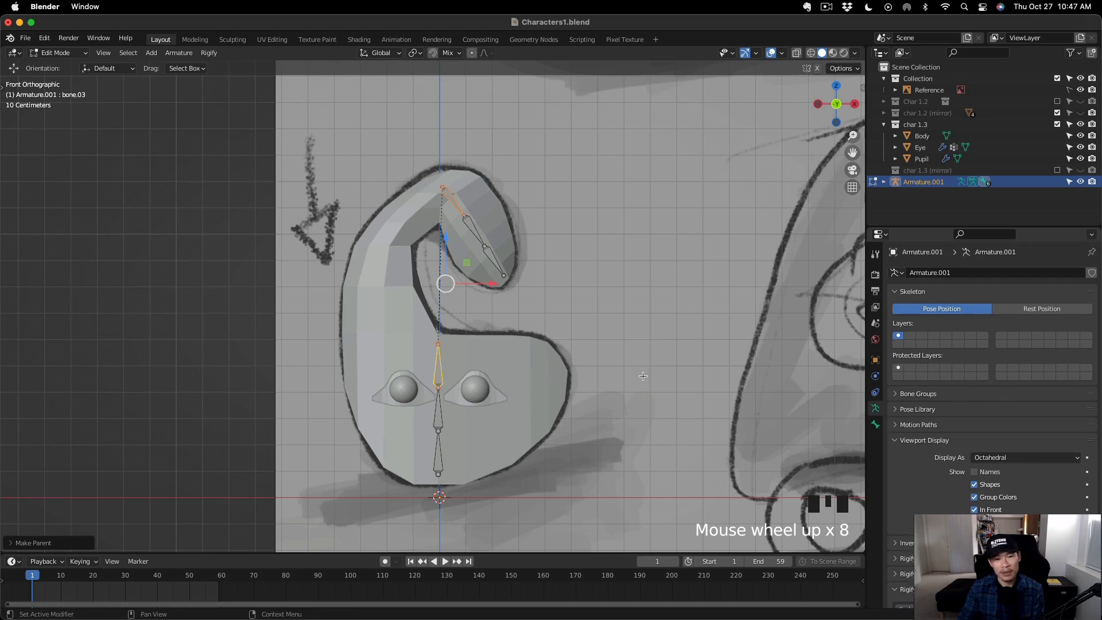
{"action": "left_click_drag", "start_coordinate": [417, 357], "coordinate": [503, 500]}
{"action": "left_click_drag", "start_coordinate": [389, 336], "coordinate": [586, 503]}
{"action": "key", "text": "m"}
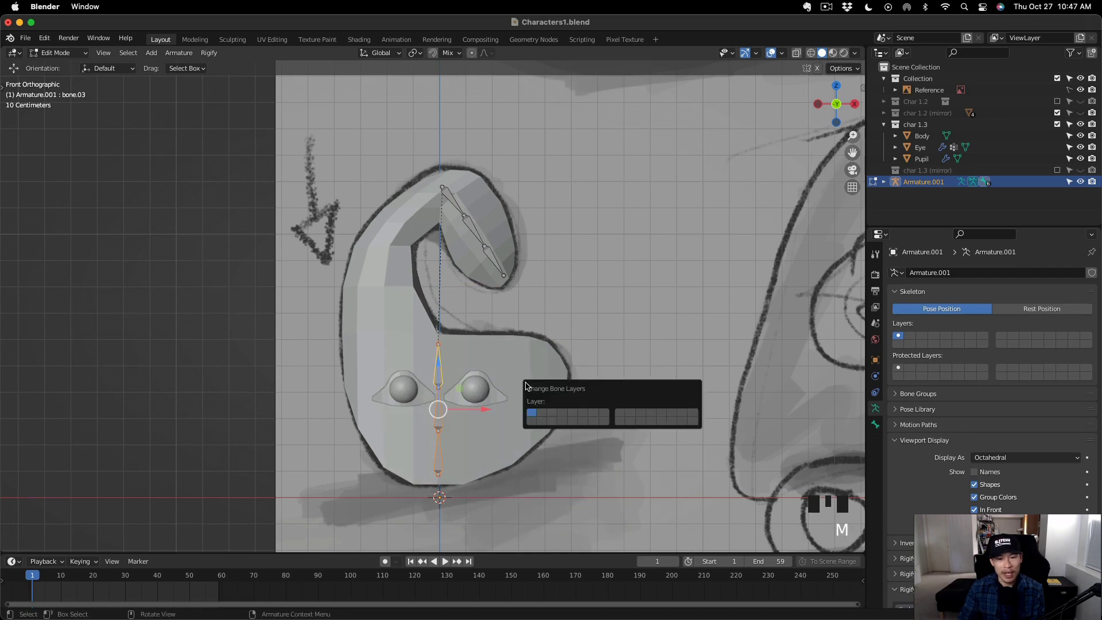
{"action": "left_click", "coordinate": [439, 187]}
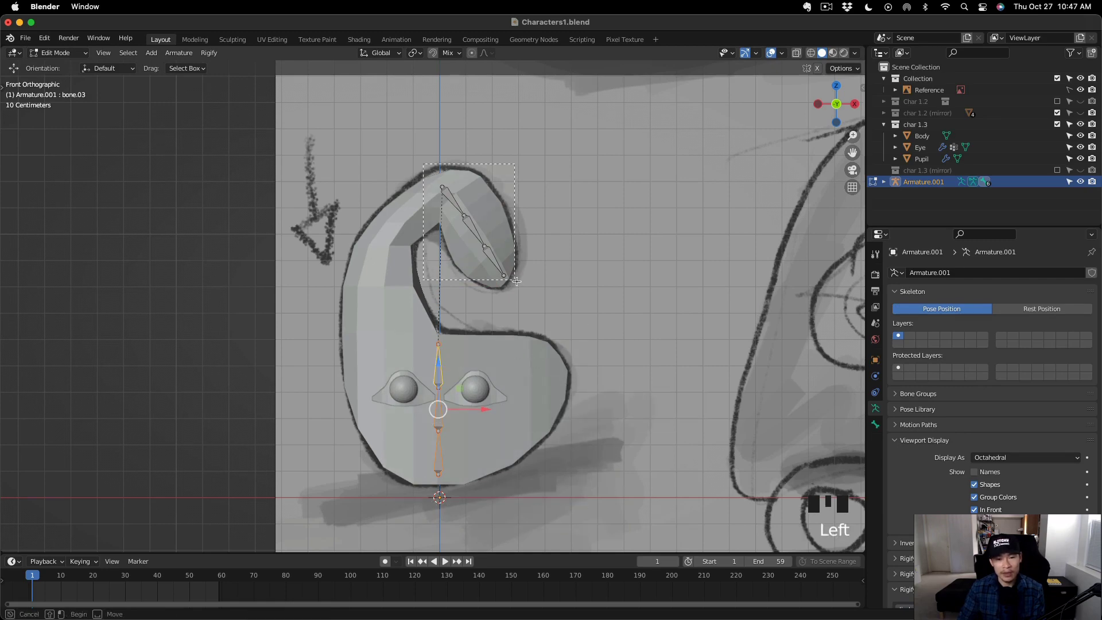
{"action": "key", "text": "m"}
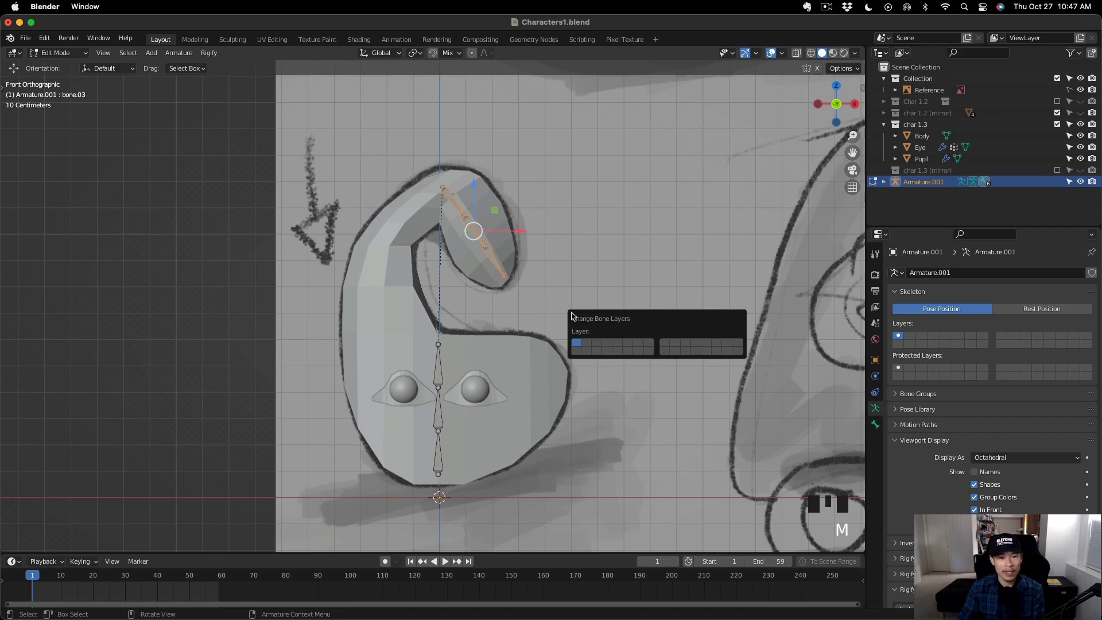
{"action": "left_click", "coordinate": [609, 342]}
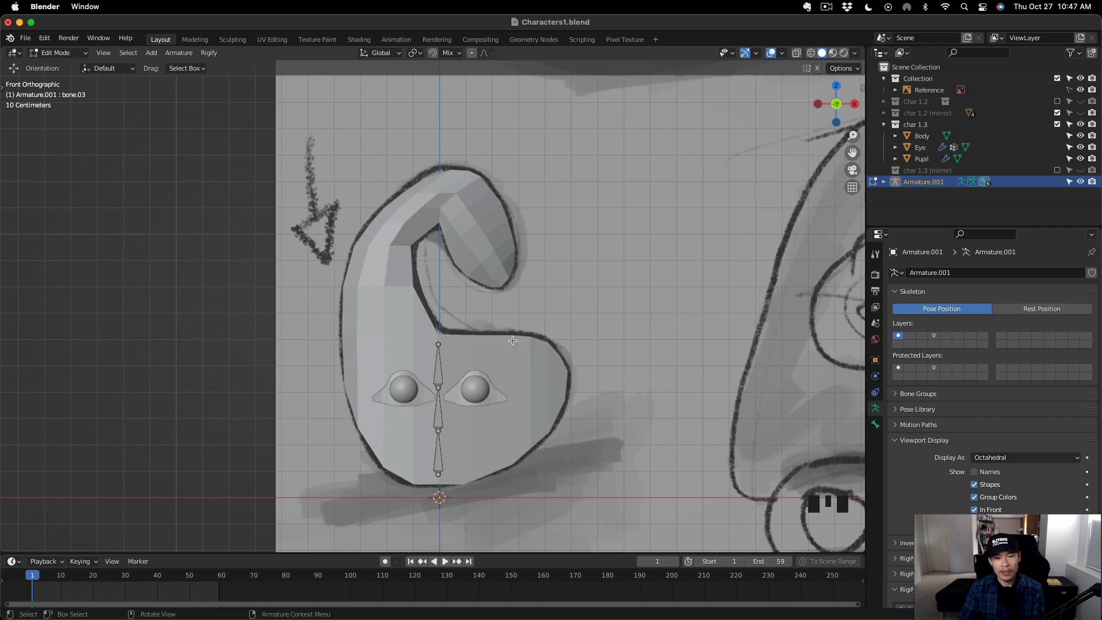
Add the Rigify layers and the standard Rigify bone groups to the armature.
{"action": "scroll", "coordinate": [1015, 476], "scroll_direction": "down", "scroll_amount": 7}
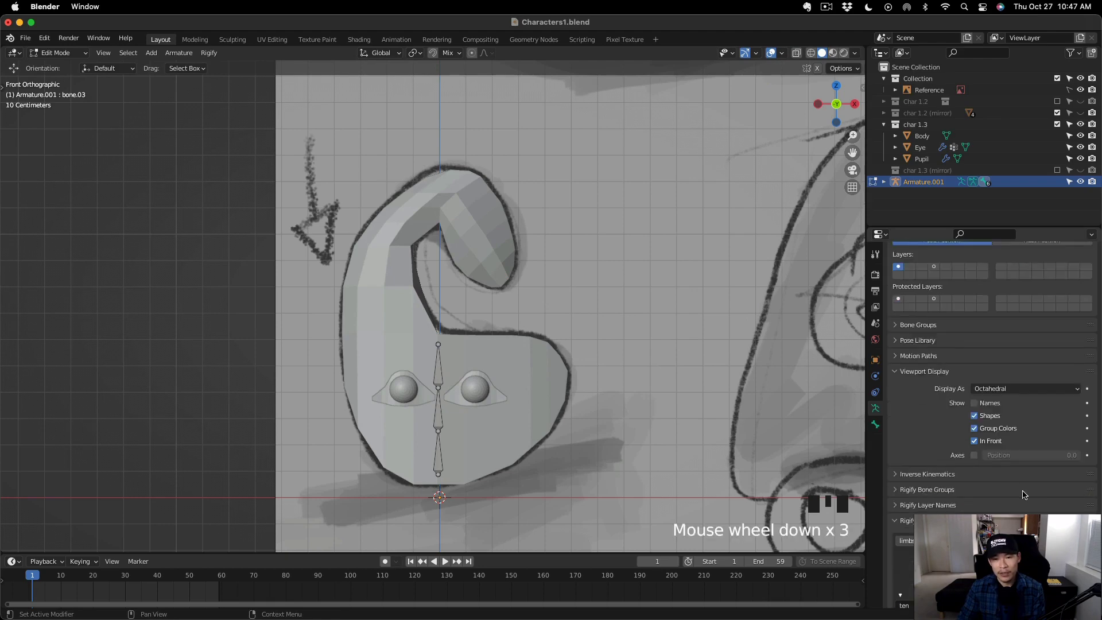
{"action": "left_click", "coordinate": [897, 439]}
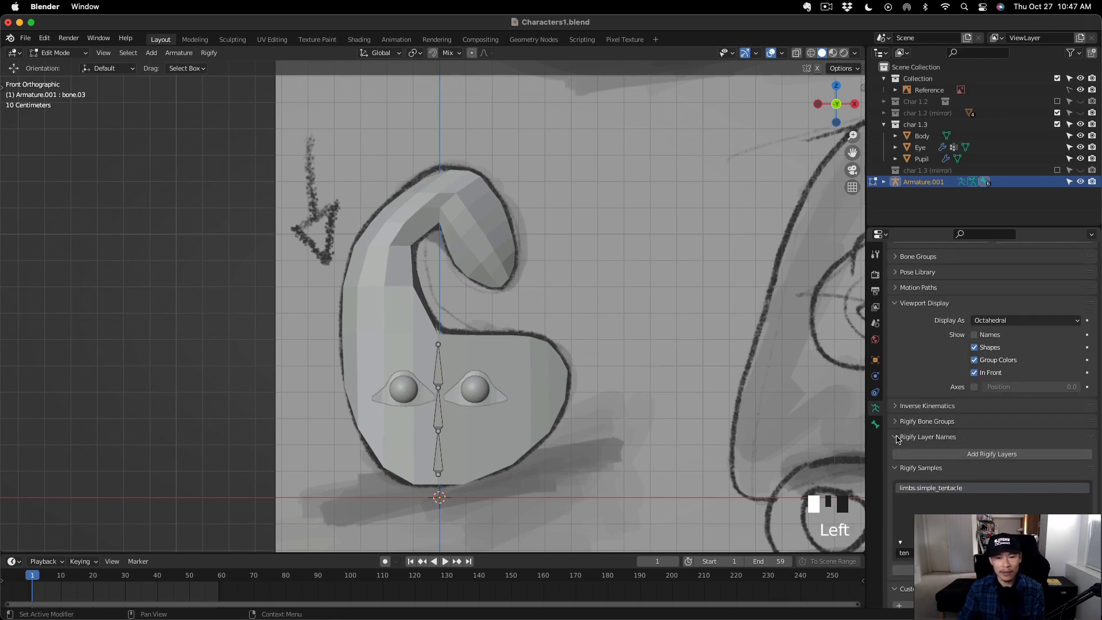
{"action": "left_click", "coordinate": [992, 454]}
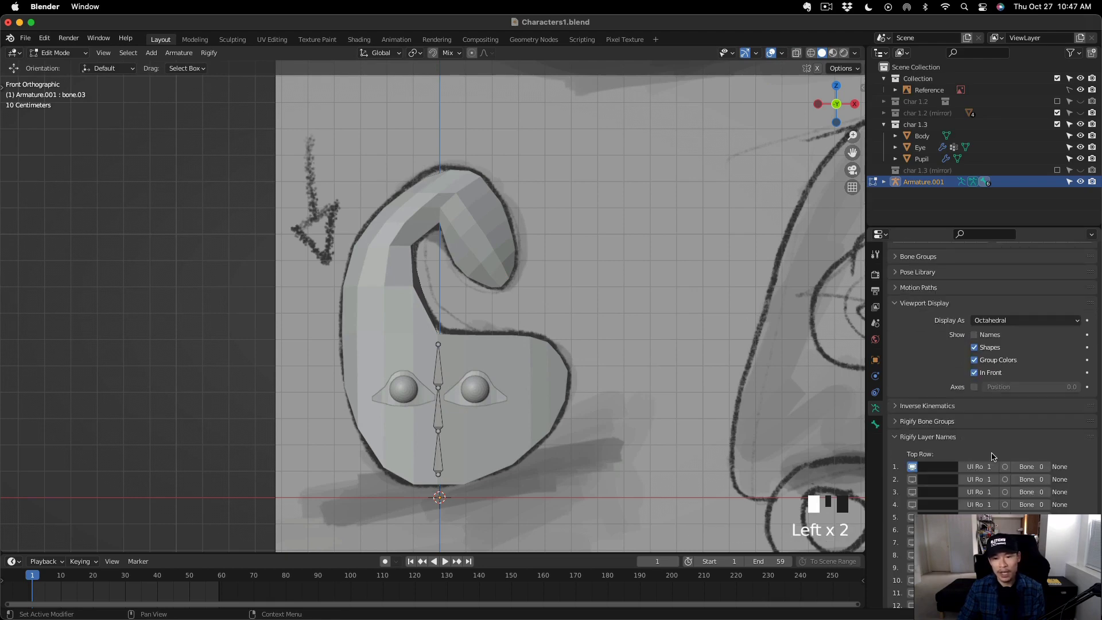
{"action": "left_click", "coordinate": [898, 423]}
{"action": "left_click", "coordinate": [902, 553]}
{"action": "scroll", "coordinate": [987, 504], "scroll_direction": "down", "scroll_amount": 5}
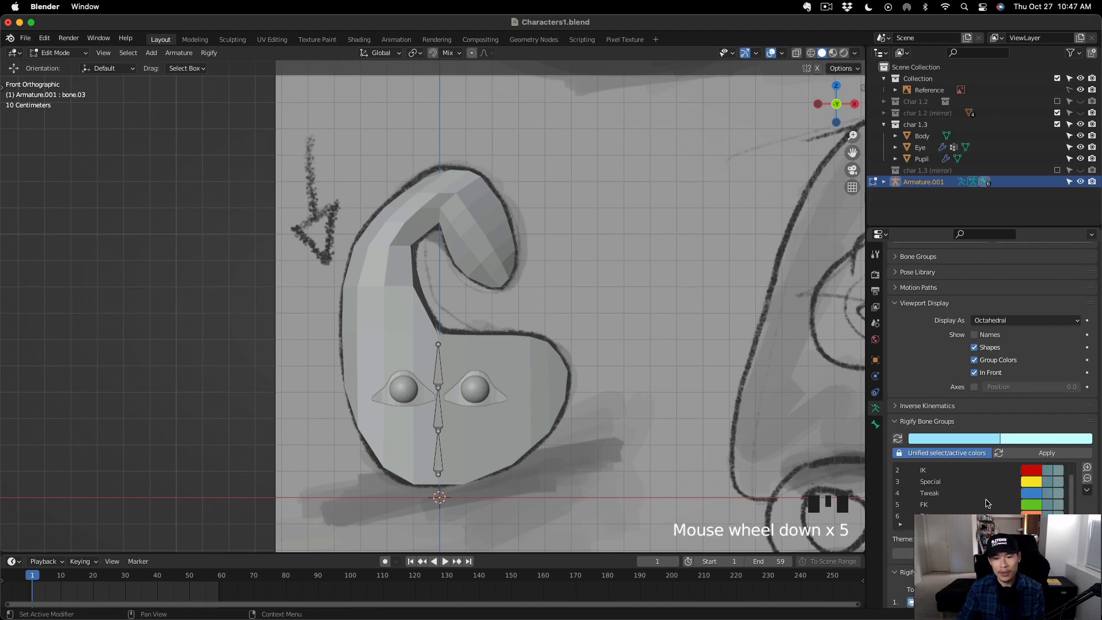
{"action": "scroll", "coordinate": [987, 503], "scroll_direction": "down", "scroll_amount": 9}
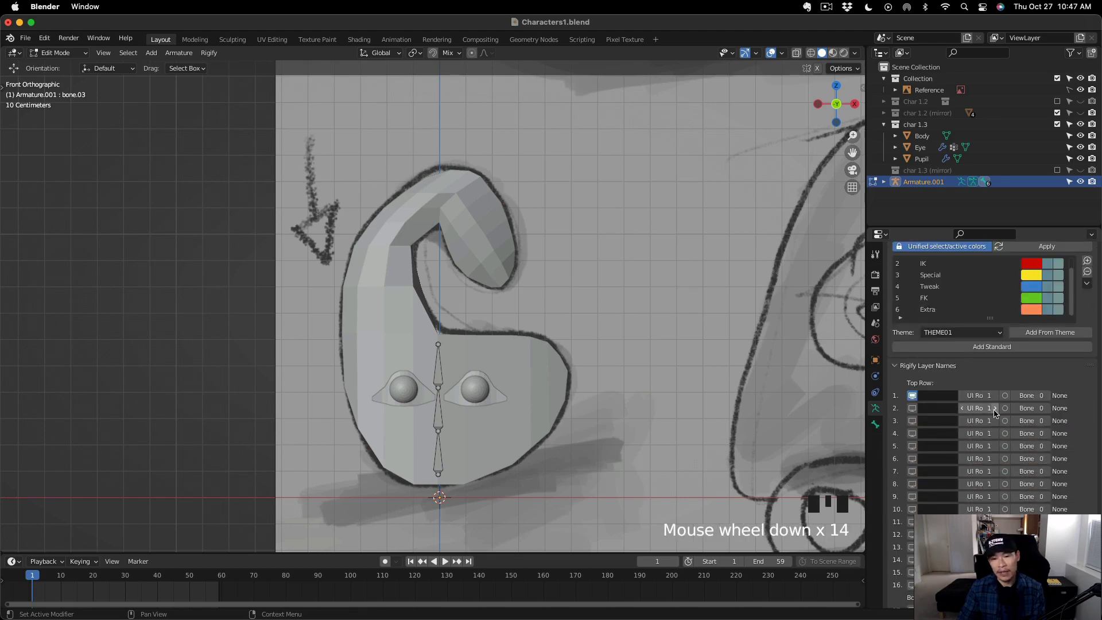
{"action": "left_click", "coordinate": [995, 408]}
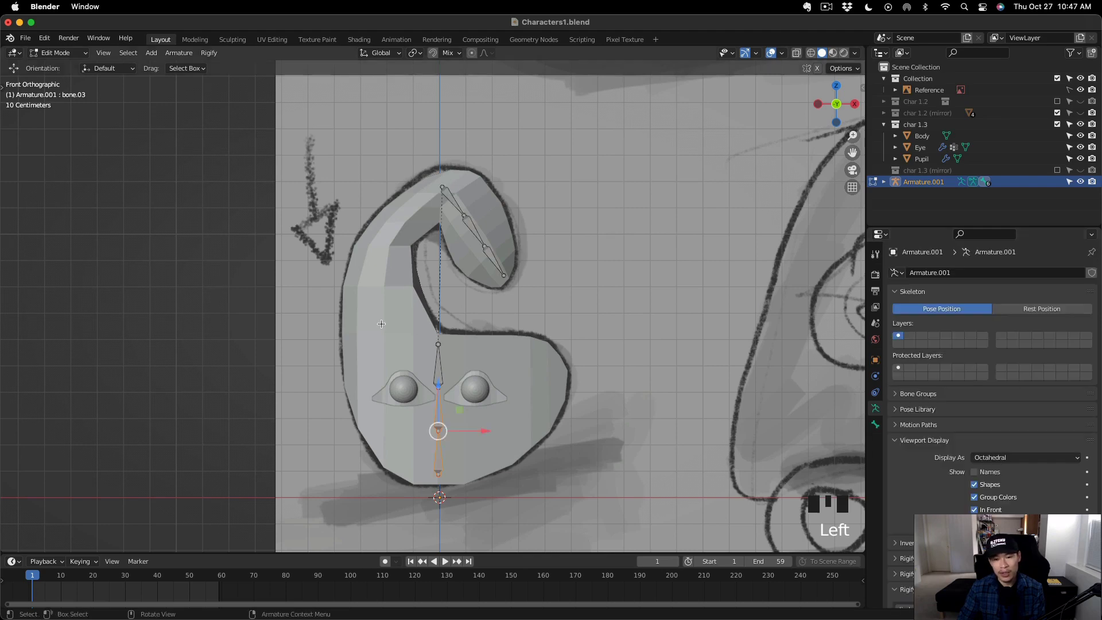
Keep the spine chain on bone layer 1 and assign the three tentacle bones to bone layer 4.
{"action": "left_click_drag", "start_coordinate": [381, 324], "coordinate": [588, 499]}
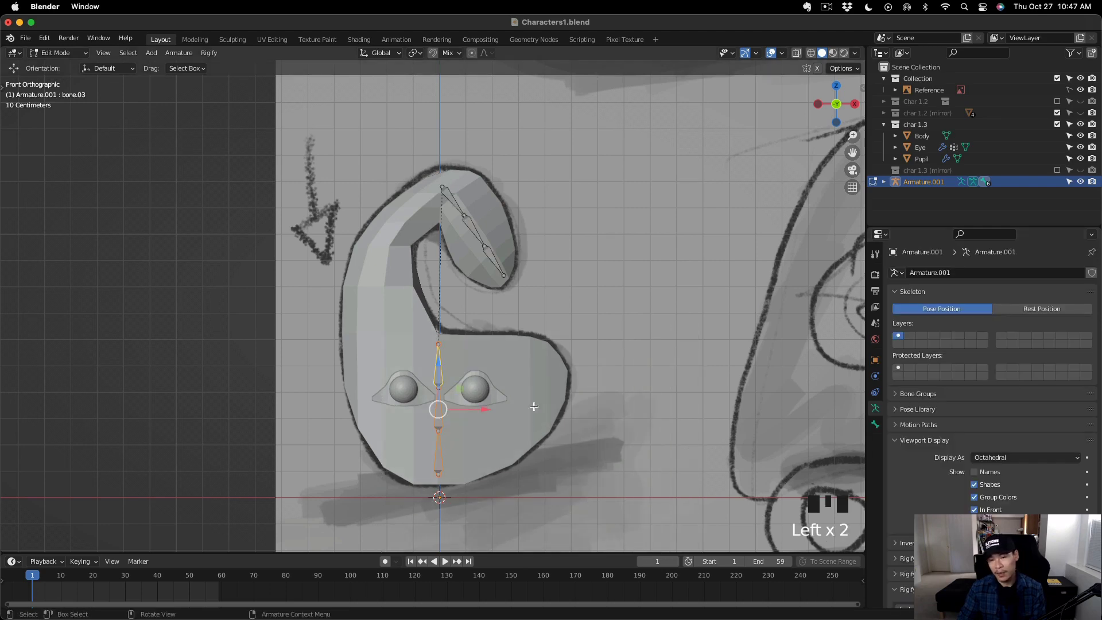
{"action": "key", "text": "m"}
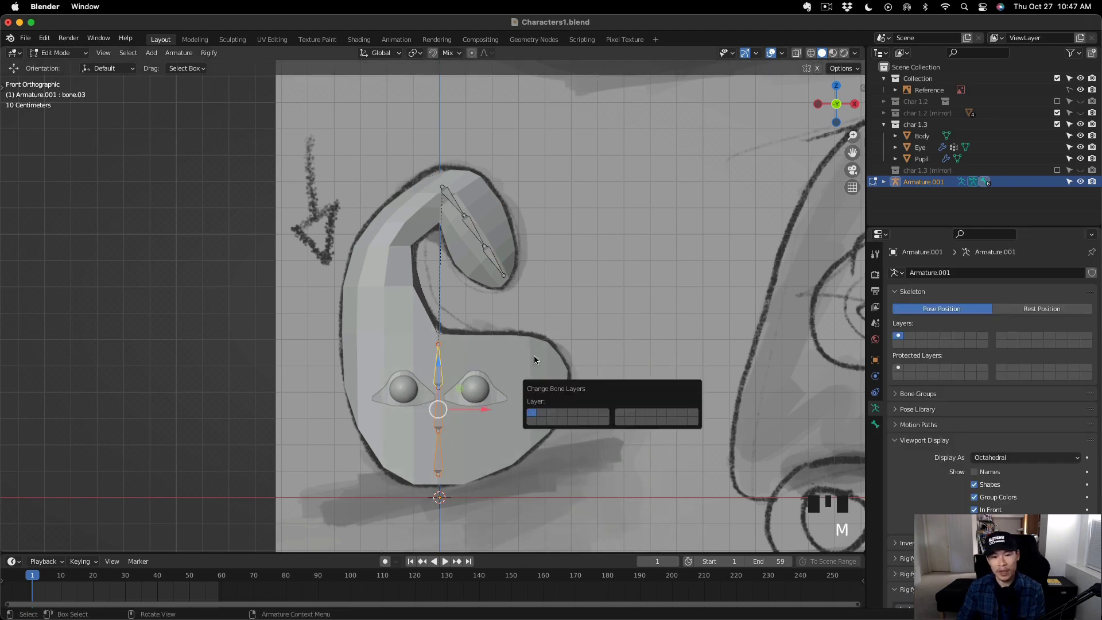
{"action": "left_click_drag", "start_coordinate": [422, 164], "coordinate": [563, 307]}
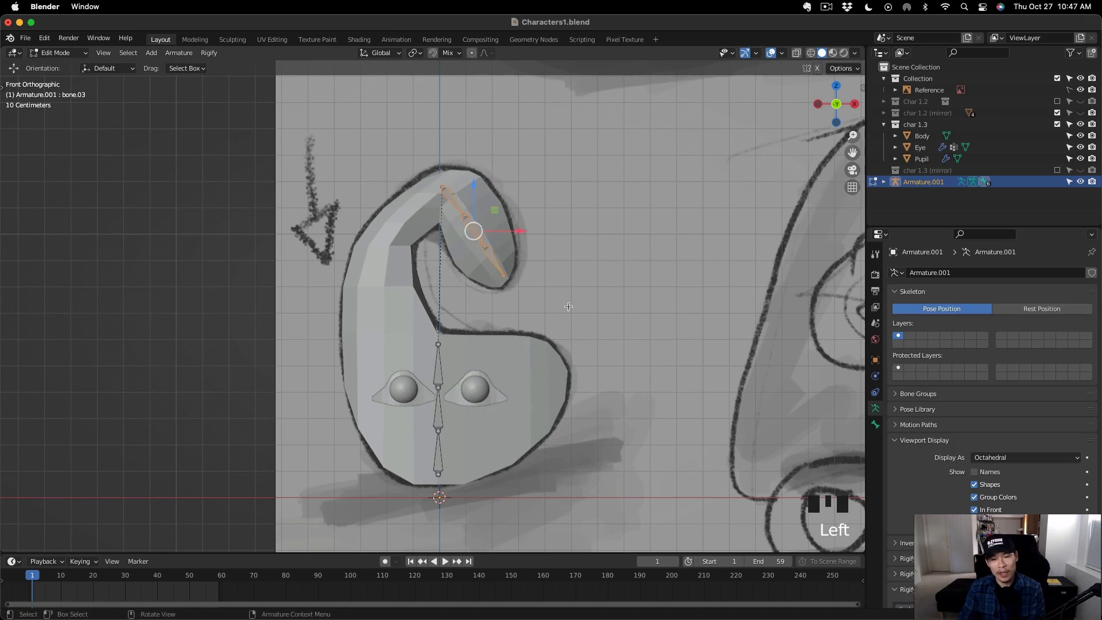
{"action": "key", "text": "m"}
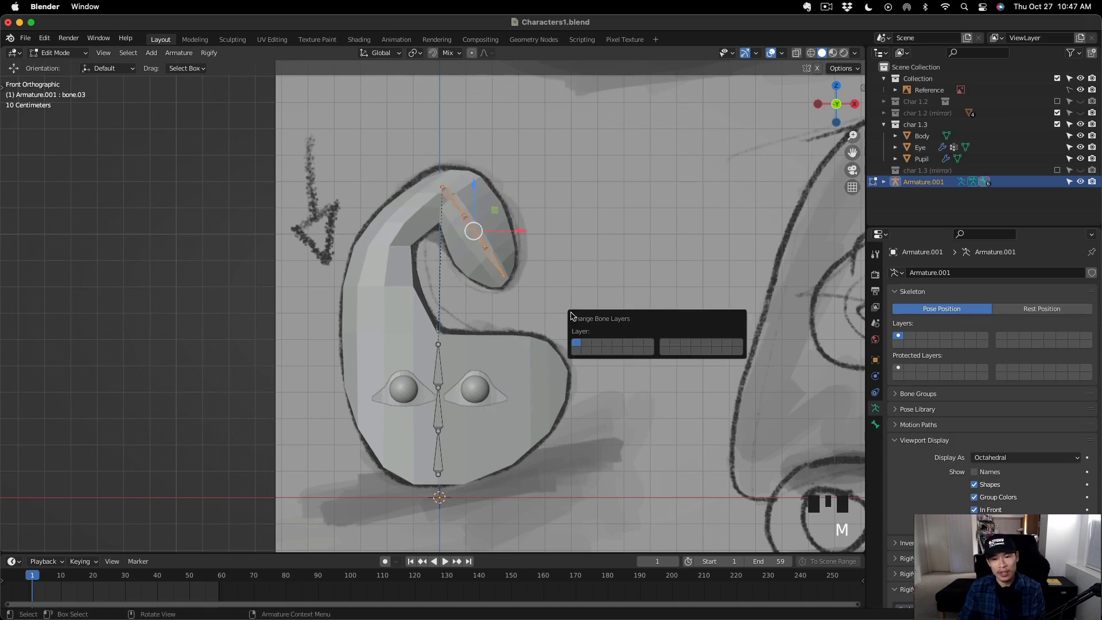
{"action": "left_click", "coordinate": [609, 345]}
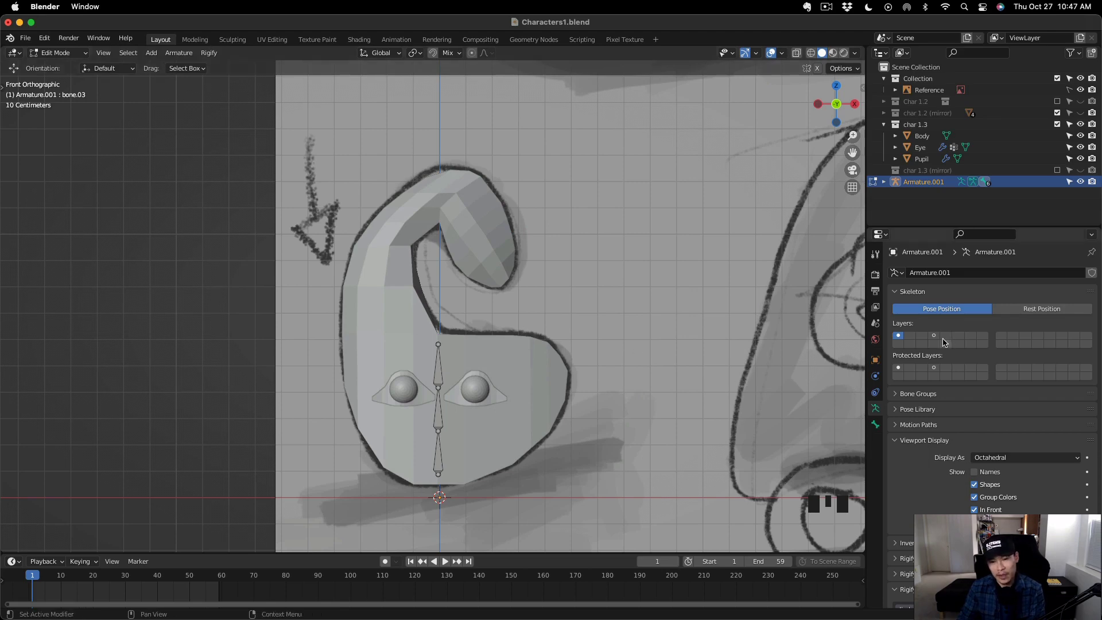
Create the Rigify layer name list and add the standard set of Rigify bone groups.
{"action": "scroll", "coordinate": [930, 462], "scroll_direction": "down", "scroll_amount": 5}
{"action": "scroll", "coordinate": [1016, 477], "scroll_direction": "down", "scroll_amount": 2}
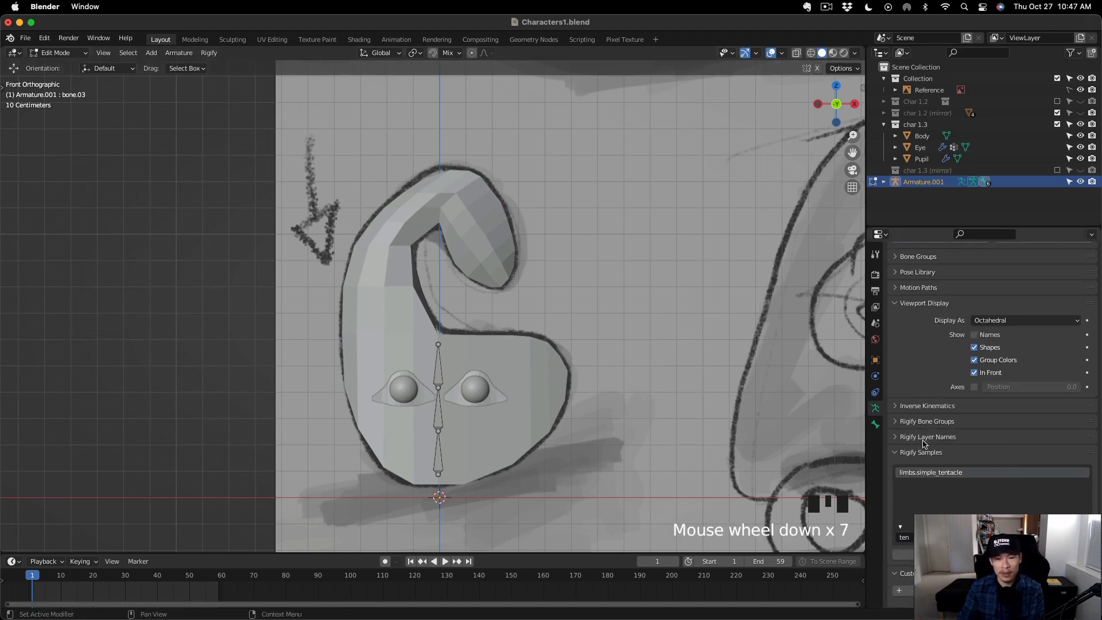
{"action": "left_click", "coordinate": [902, 437]}
{"action": "left_click", "coordinate": [992, 455]}
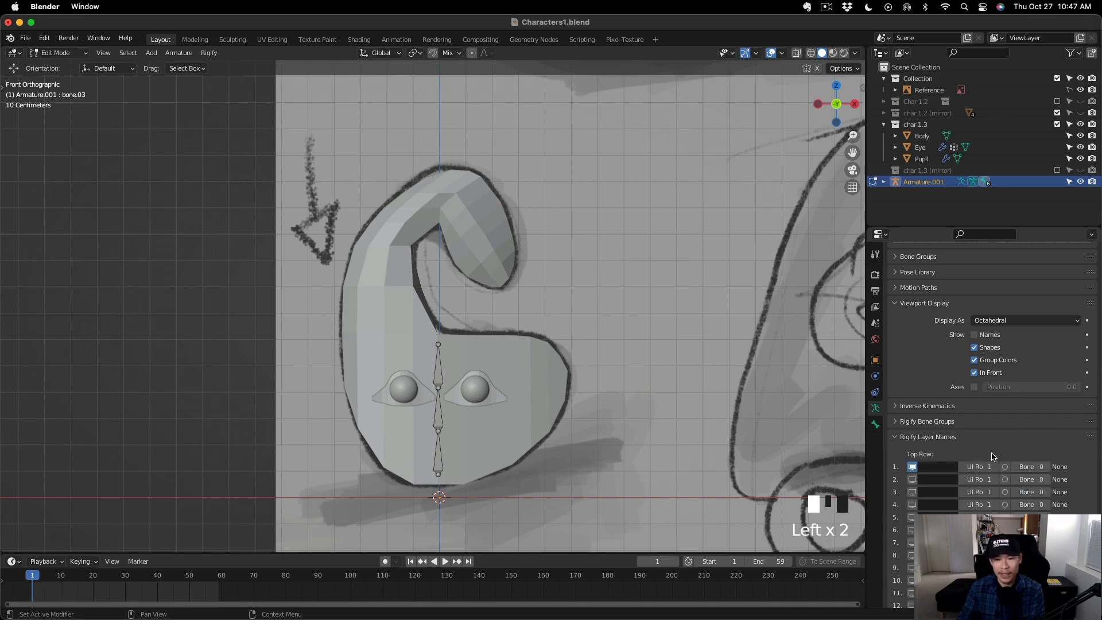
{"action": "left_click", "coordinate": [899, 422]}
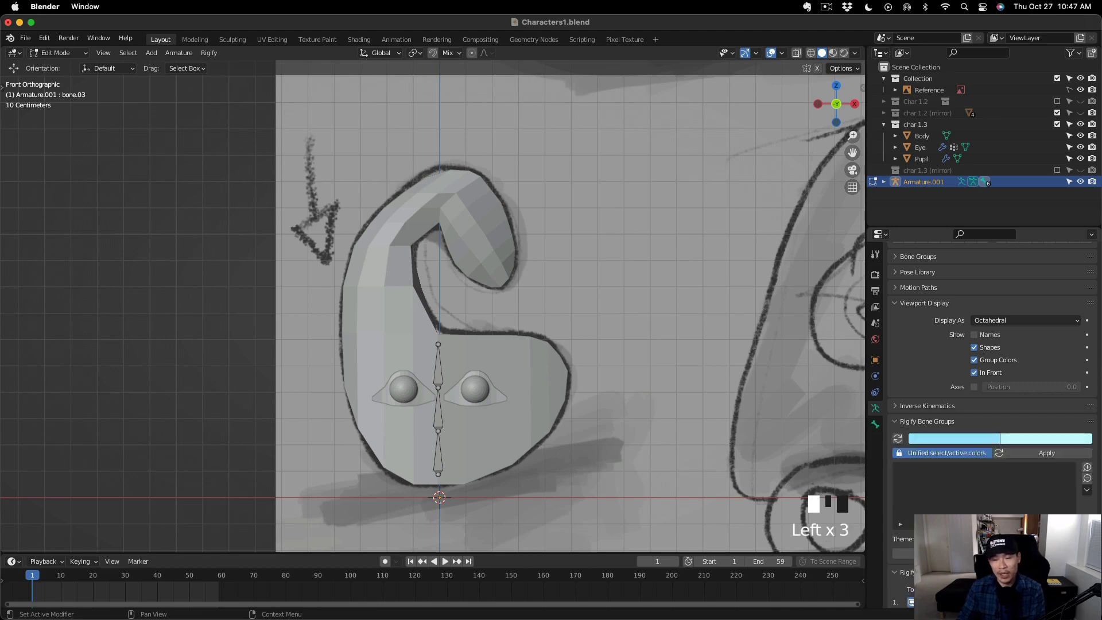
{"action": "left_click", "coordinate": [988, 553]}
{"action": "scroll", "coordinate": [986, 502], "scroll_direction": "down", "scroll_amount": 5}
{"action": "scroll", "coordinate": [996, 412], "scroll_direction": "down", "scroll_amount": 9}
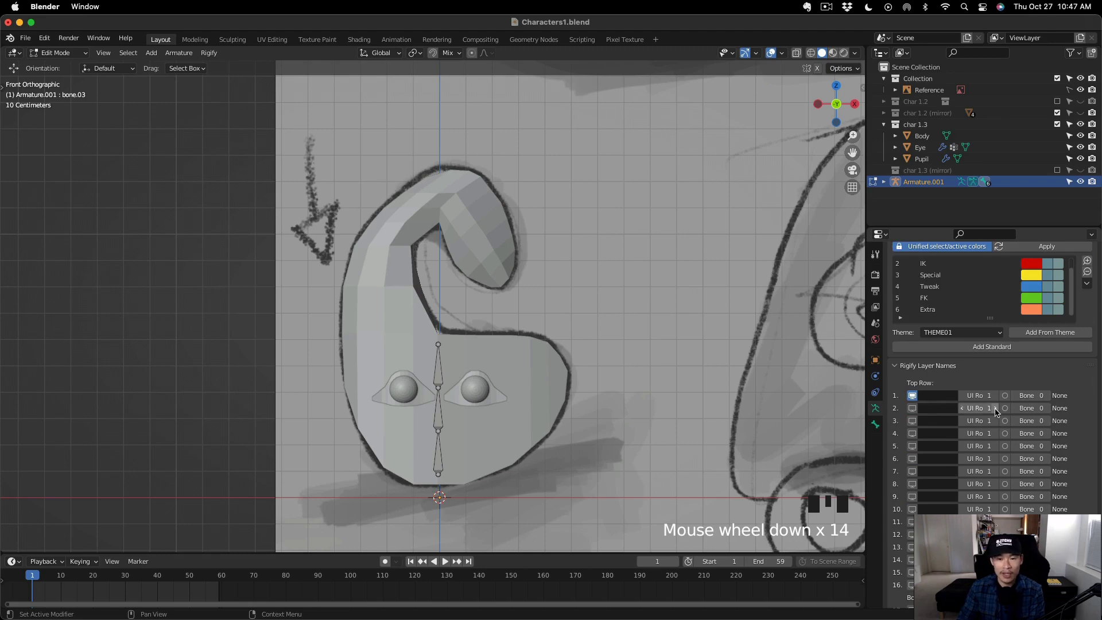
Name the first three Rigify layers Spine Main, Spine Fk and Spine Tweak.
{"action": "left_click", "coordinate": [996, 412]}
{"action": "left_click", "coordinate": [964, 408]}
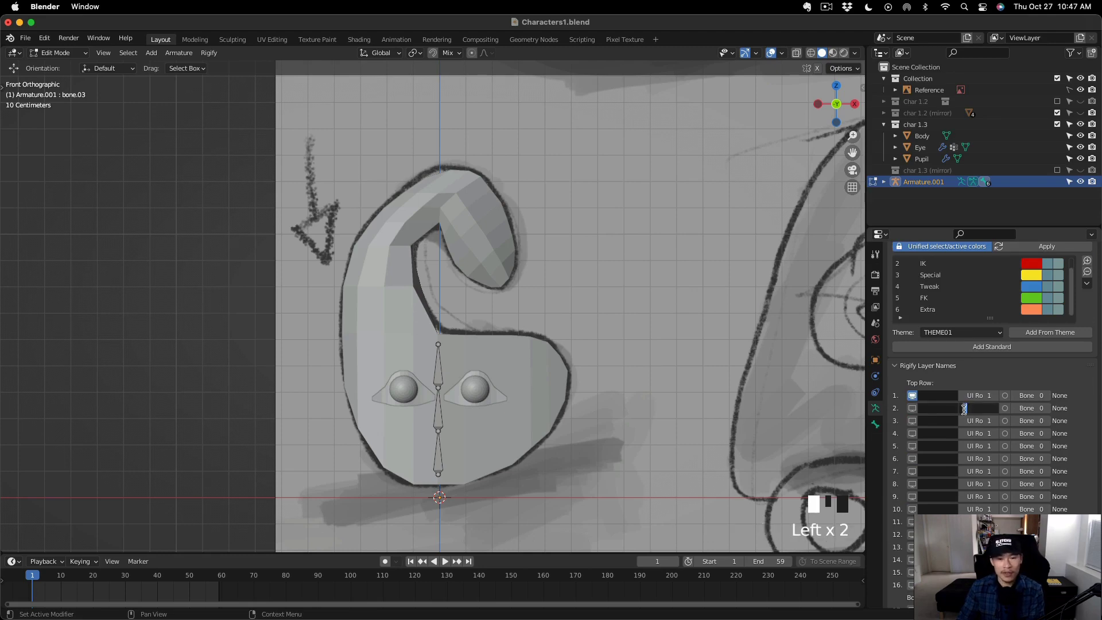
{"action": "left_click", "coordinate": [996, 380]}
{"action": "left_click", "coordinate": [966, 408]}
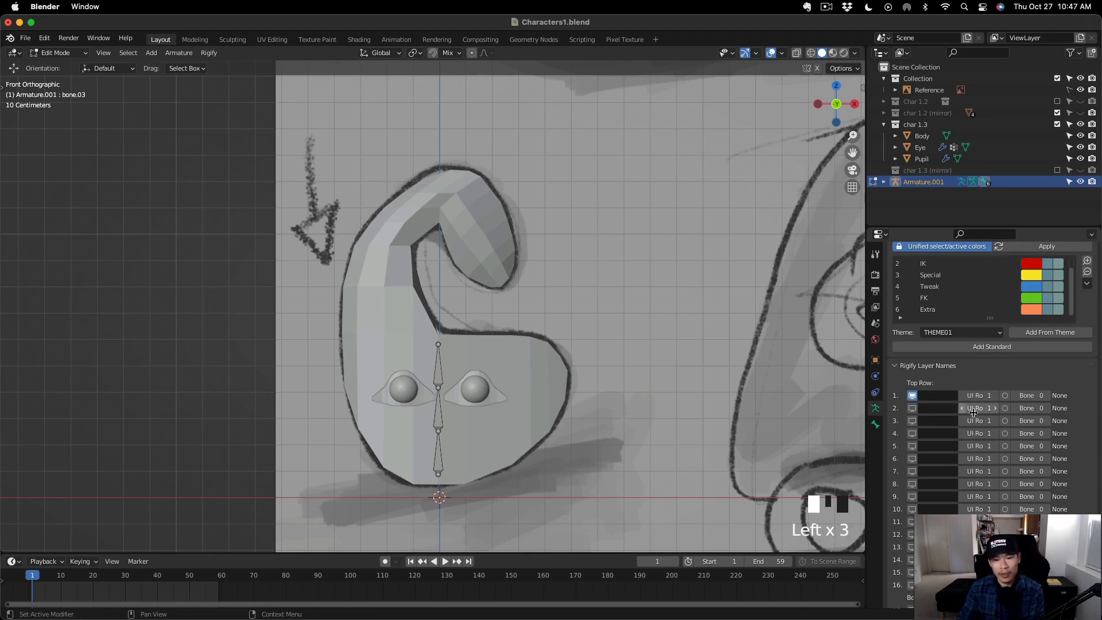
{"action": "left_click", "coordinate": [933, 395]}
{"action": "type", "text": "Spine Main"}
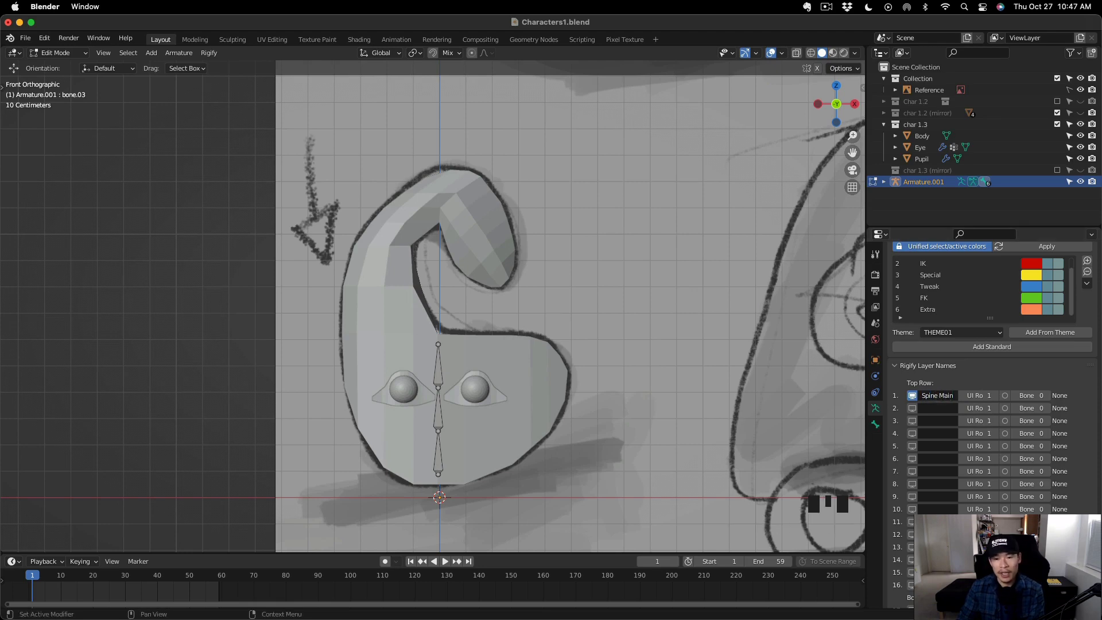
{"action": "left_click", "coordinate": [942, 408]}
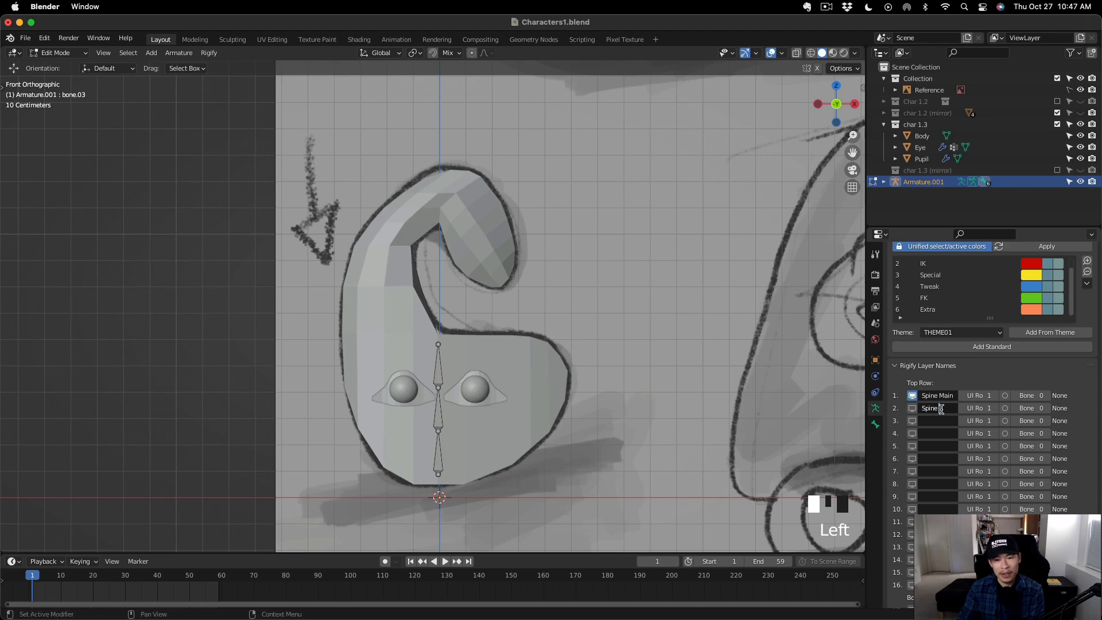
{"action": "type", "text": "Spine Fk"}
{"action": "left_click", "coordinate": [942, 422]}
{"action": "type", "text": "Spine Tweak"}
Name Rigify layers 4 and 5 Hair Main and Hair Tweak, and set both to UI row 2.
{"action": "left_click", "coordinate": [940, 434]}
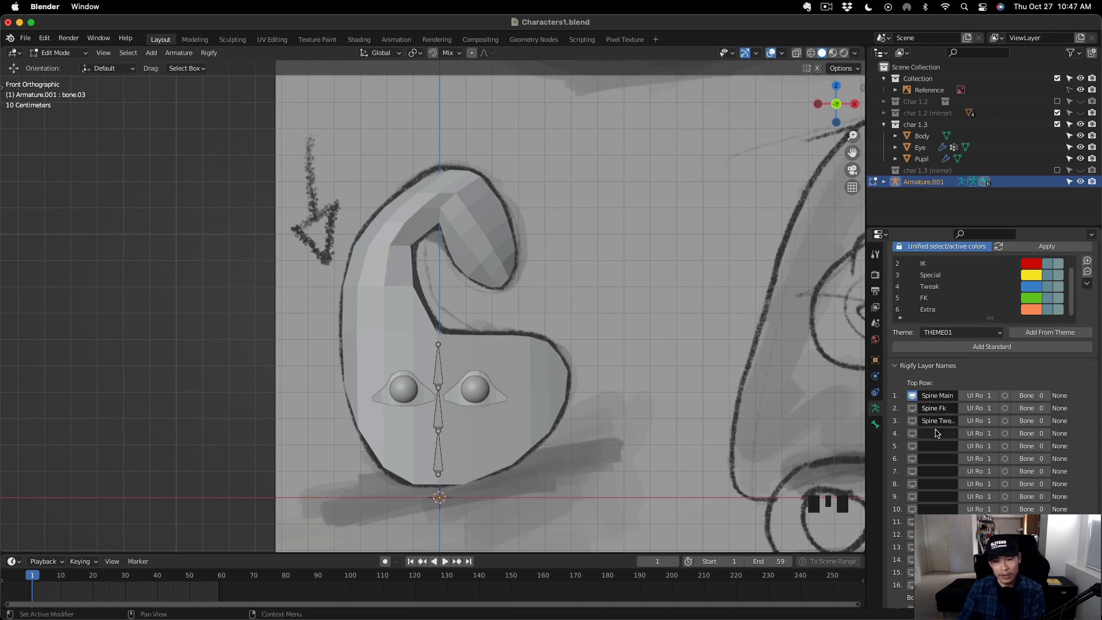
{"action": "type", "text": "Hair"}
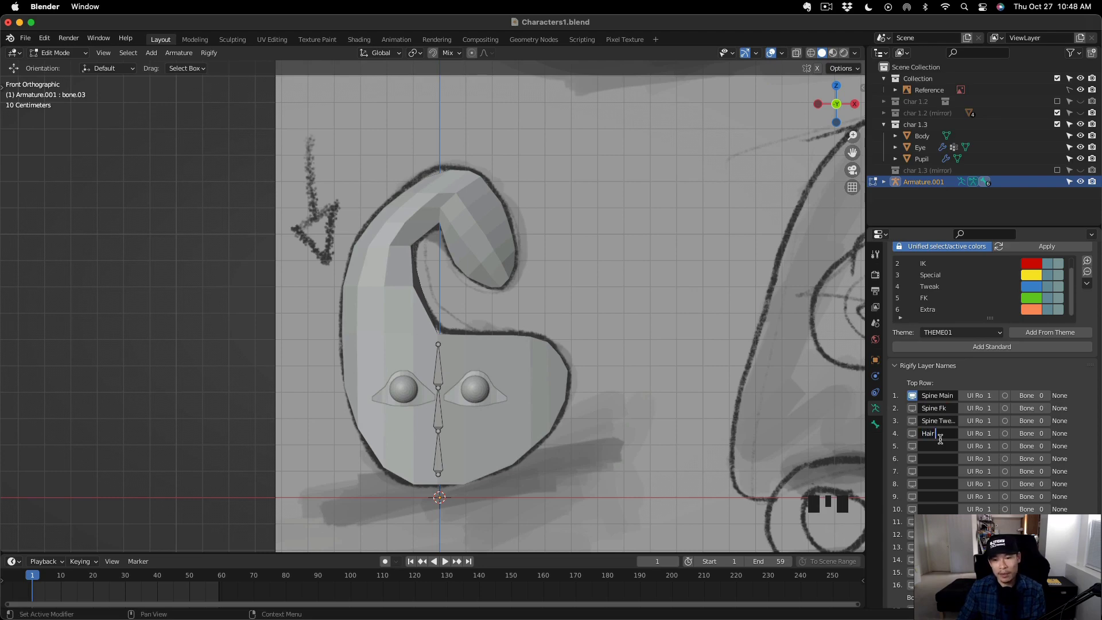
{"action": "type", "text": " Main"}
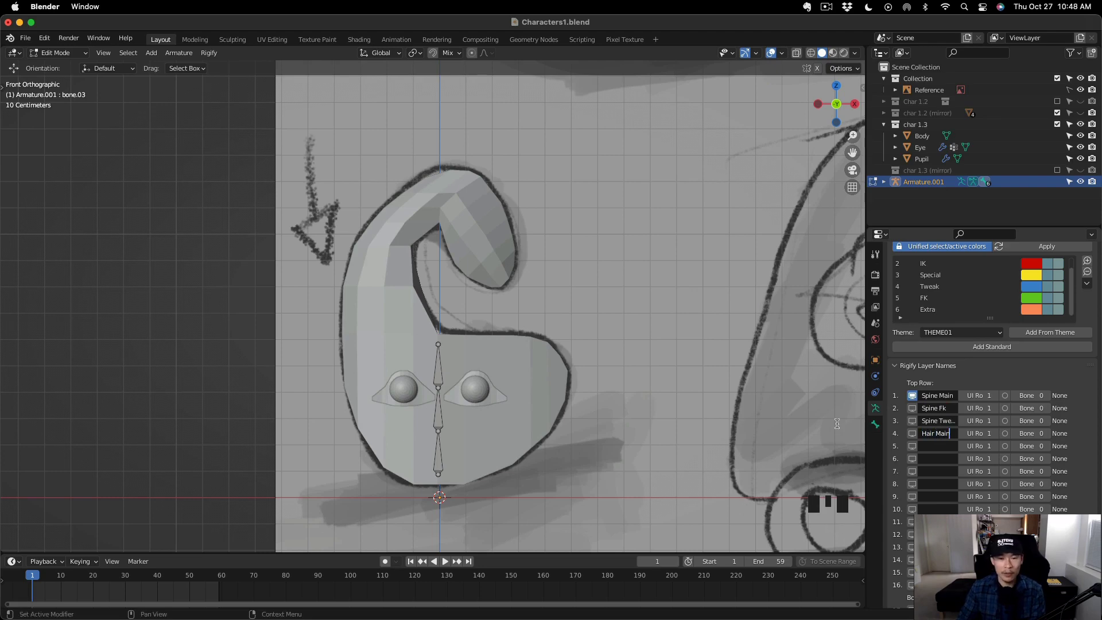
{"action": "left_click", "coordinate": [942, 446]}
{"action": "type", "text": "Hair Tweak"}
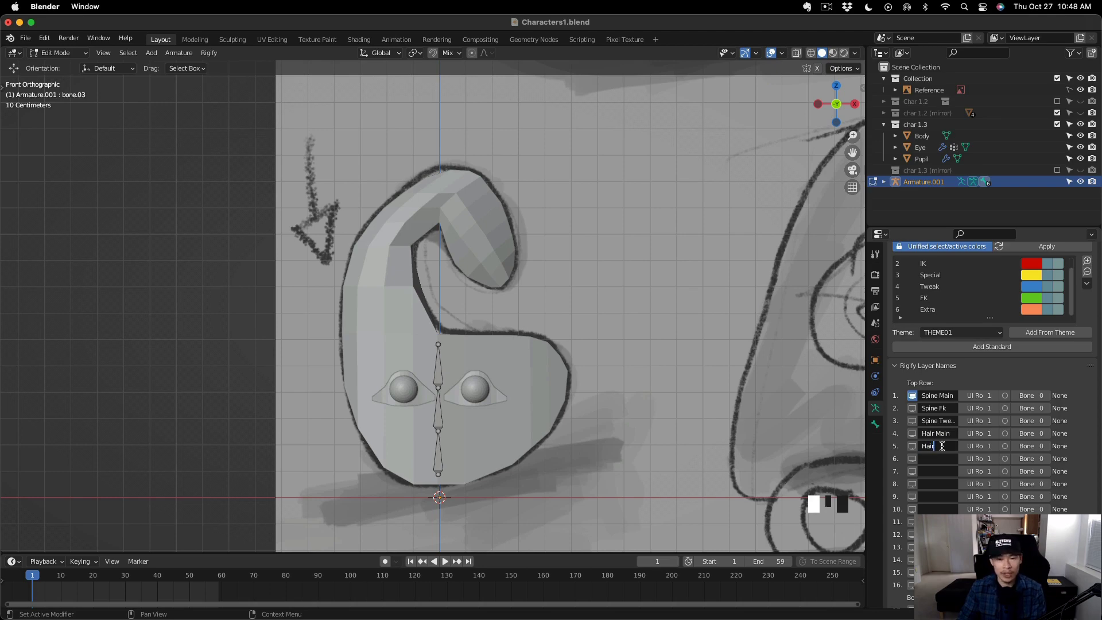
{"action": "key", "text": "Return"}
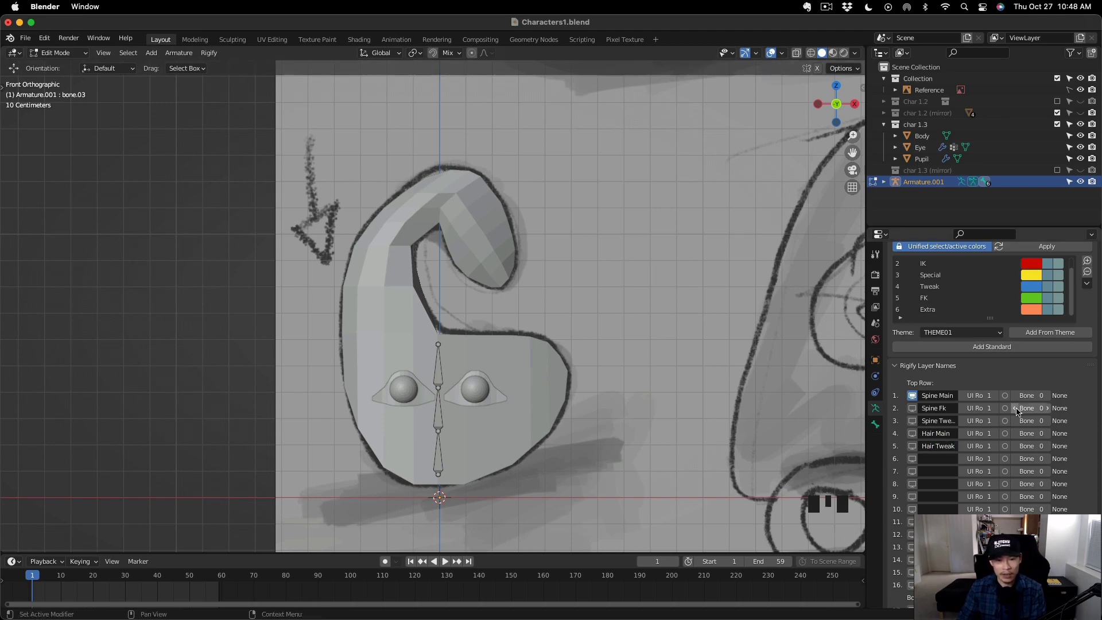
{"action": "left_click", "coordinate": [995, 434]}
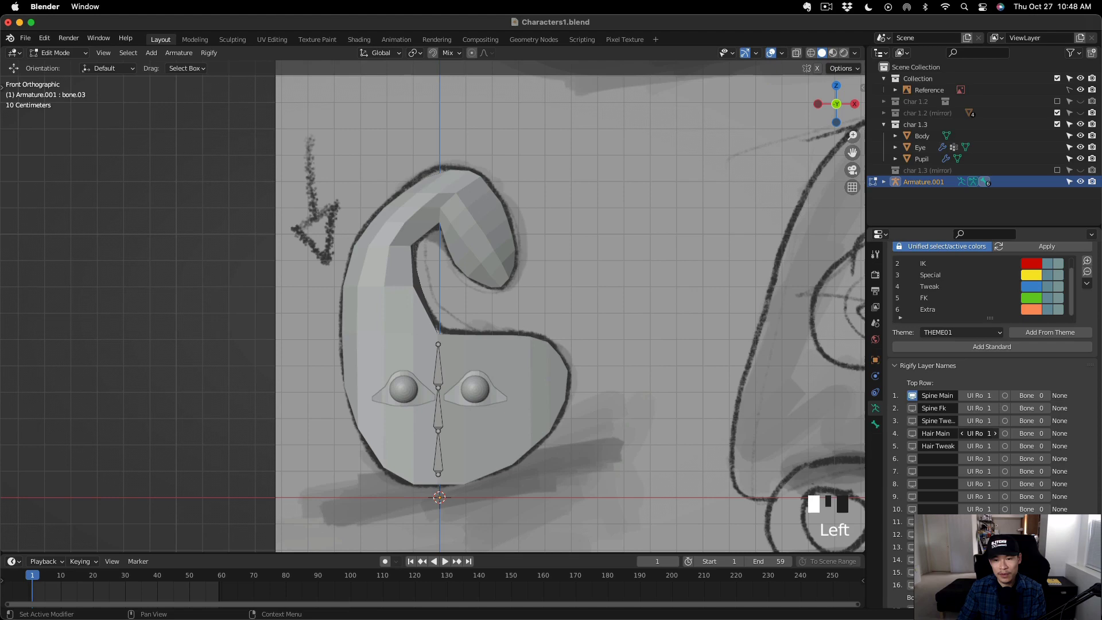
{"action": "left_click", "coordinate": [996, 446]}
Set the bone group to 3 for the Spine Main layer and to 5 for the Spine Fk layer.
{"action": "left_click", "coordinate": [1040, 395]}
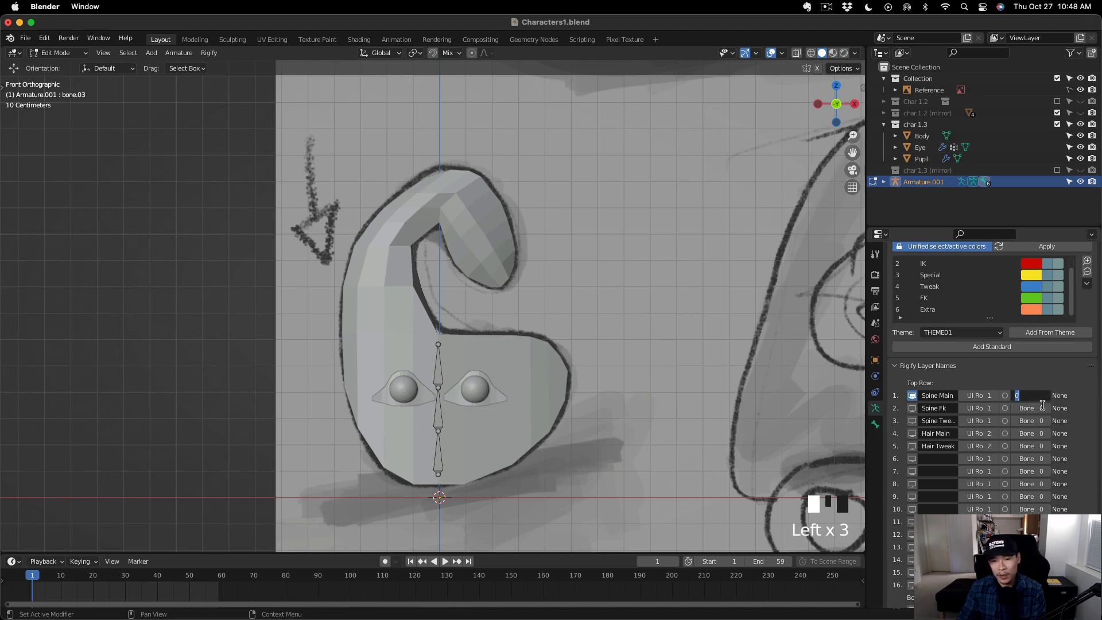
{"action": "type", "text": "3"}
{"action": "key", "text": "Return"}
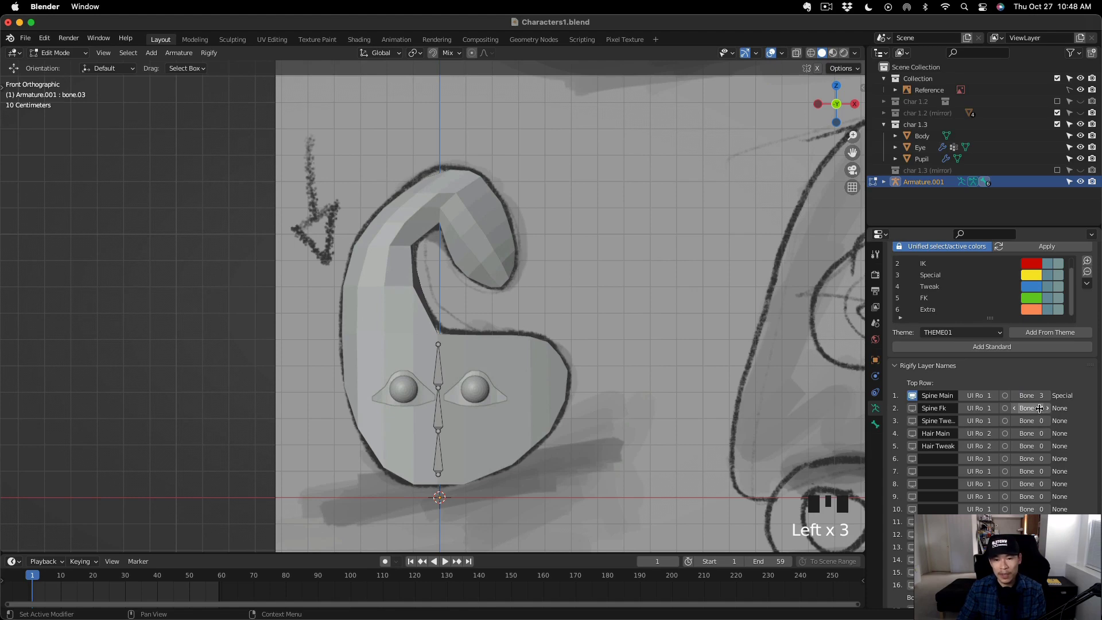
{"action": "left_click", "coordinate": [1039, 408]}
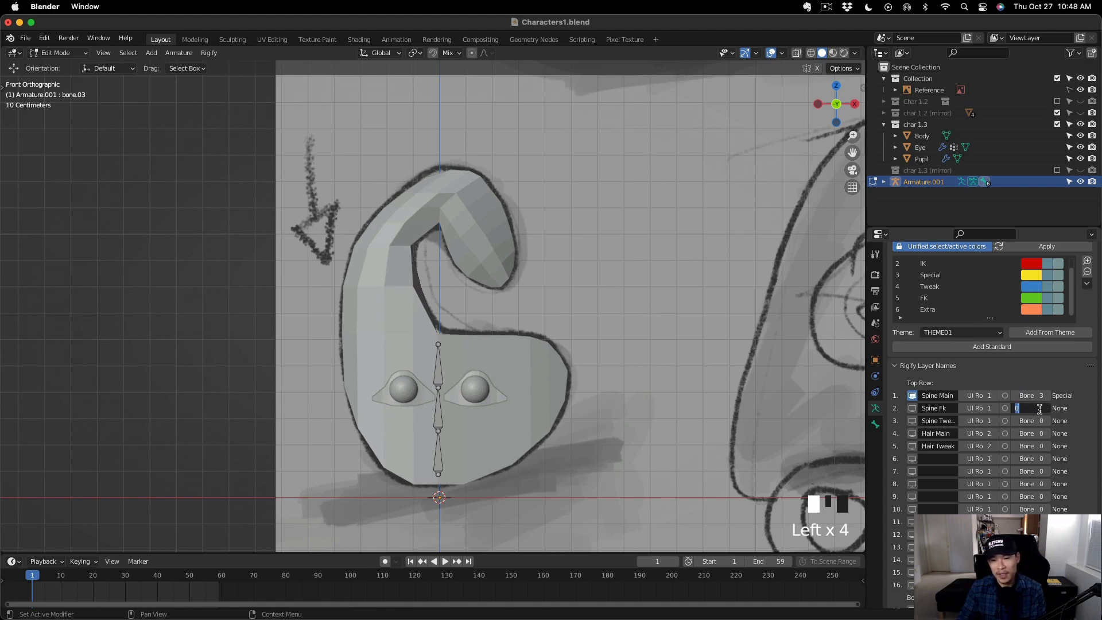
{"action": "type", "text": "5"}
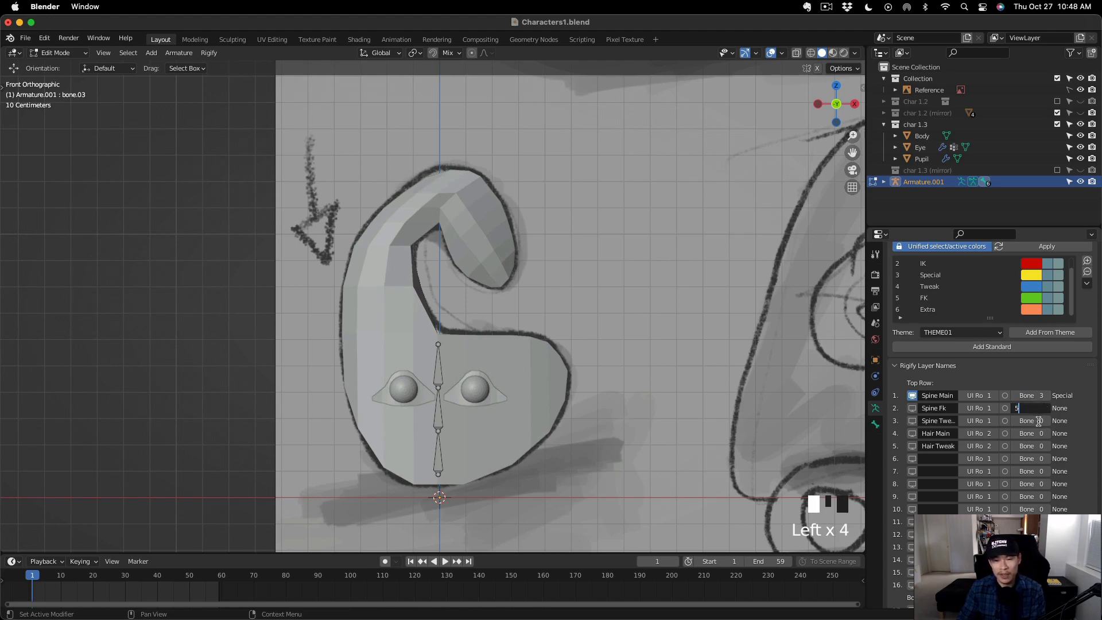
Assign bone group 5 to the Spine Fk layer and bone group 4 to the Spine Tweak layer in the Rigify layer names.
{"action": "key", "text": "Return"}
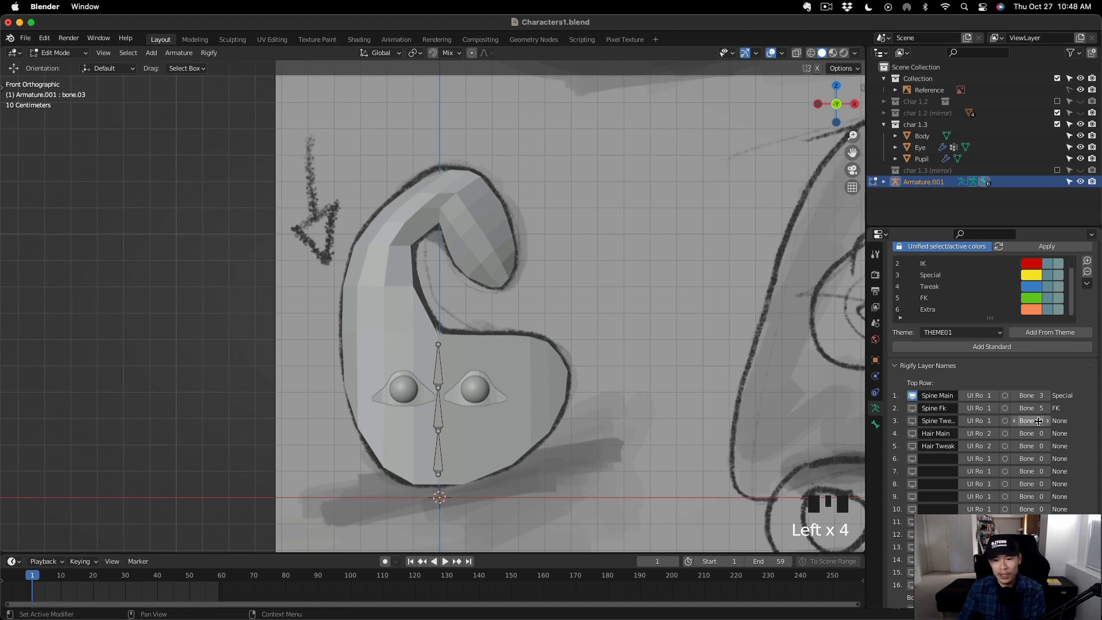
{"action": "left_click", "coordinate": [1038, 422]}
{"action": "type", "text": "4"}
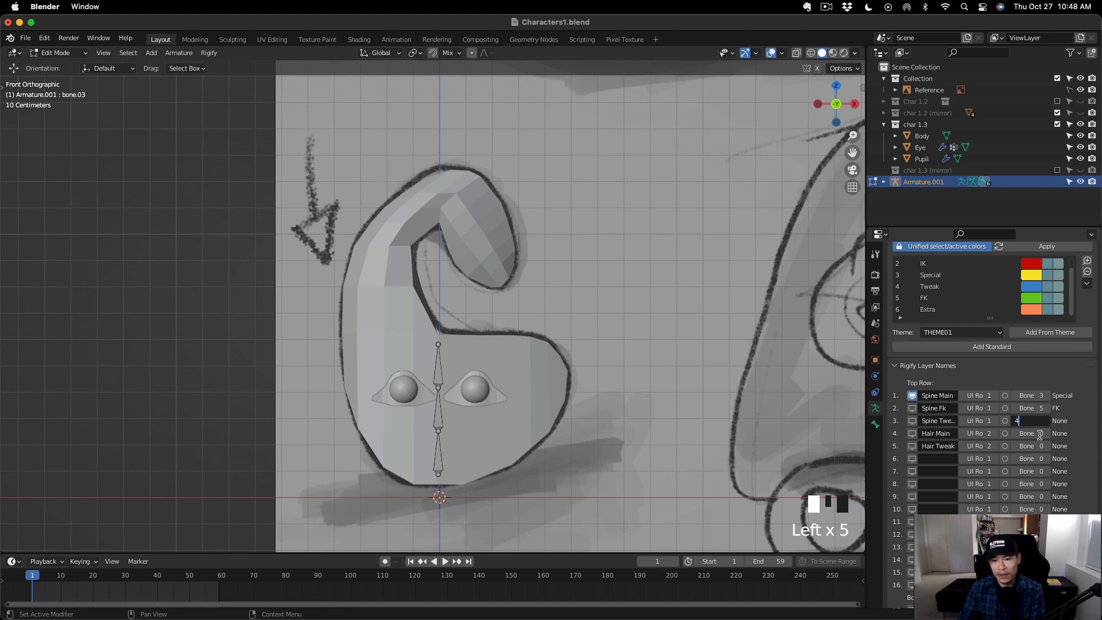
{"action": "left_click", "coordinate": [1040, 434]}
Assign bone group 5 to the Hair Main layer and bone group 4 to the Hair Tweak layer.
{"action": "left_click", "coordinate": [1039, 436]}
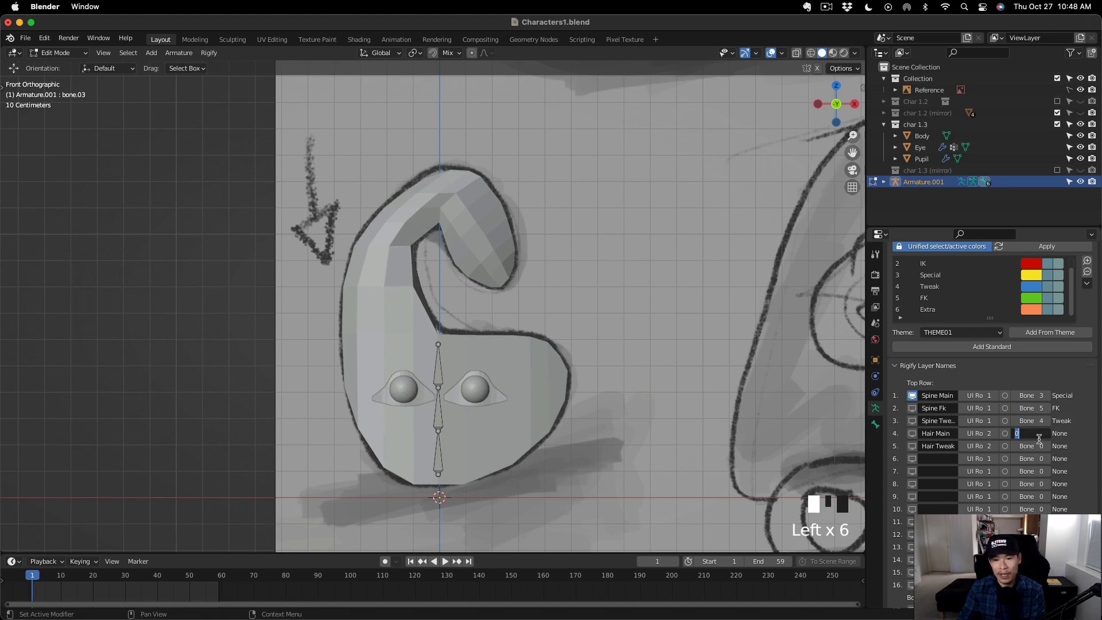
{"action": "type", "text": "5"}
{"action": "key", "text": "Return"}
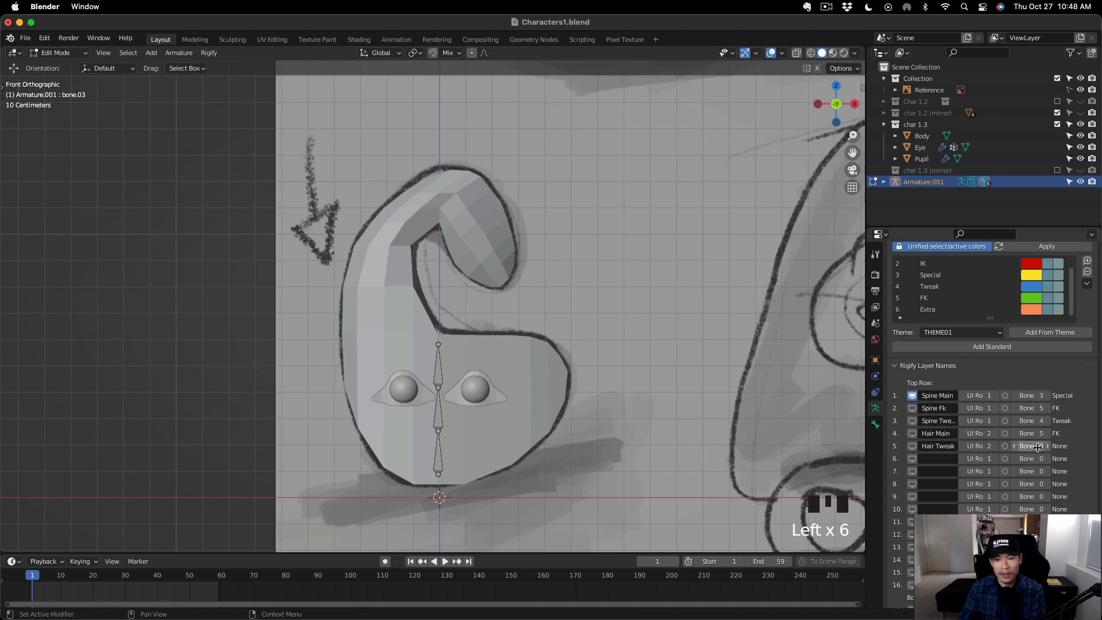
{"action": "left_click", "coordinate": [1038, 447]}
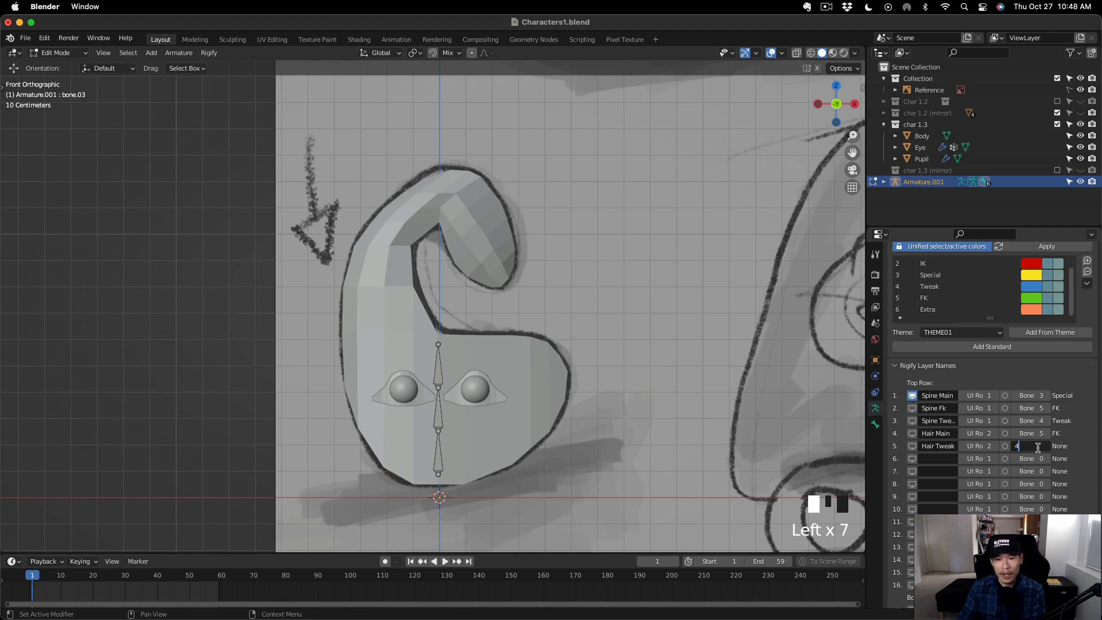
{"action": "type", "text": "4"}
{"action": "key", "text": "Return"}
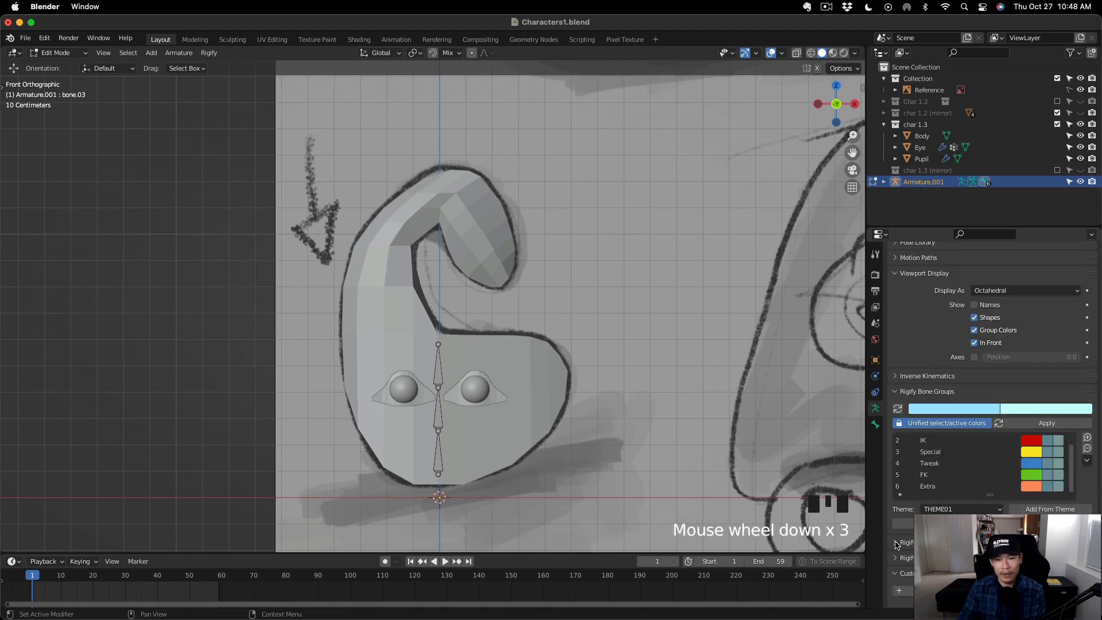
Display the bone names in the viewport and show the Hair Main layer together with the Spine Main layer.
{"action": "left_click", "coordinate": [896, 541]}
{"action": "scroll", "coordinate": [986, 456], "scroll_direction": "down", "scroll_amount": 4}
{"action": "scroll", "coordinate": [985, 425], "scroll_direction": "down", "scroll_amount": 1}
{"action": "scroll", "coordinate": [1037, 463], "scroll_direction": "down", "scroll_amount": 2}
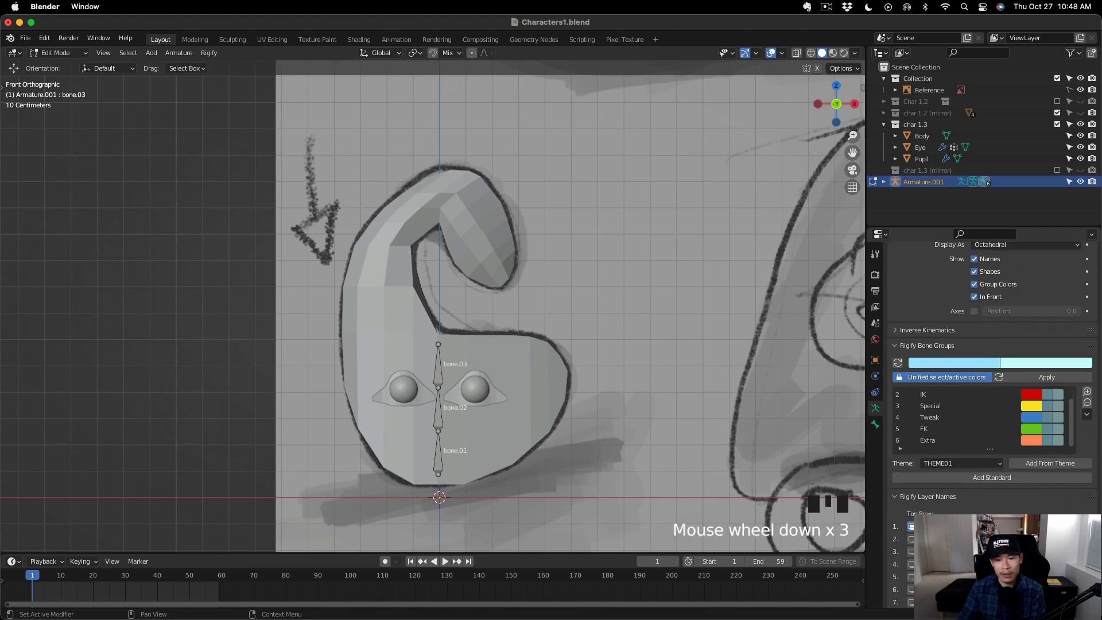
{"action": "left_click", "coordinate": [911, 564]}
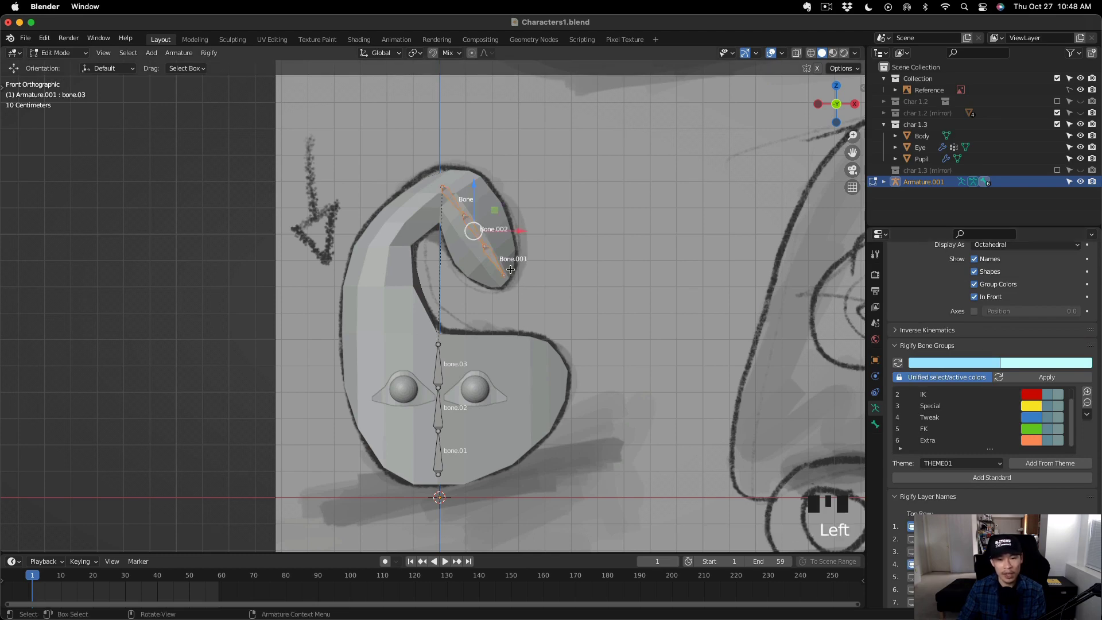
Rename the first hair bone Hair and the middle hair bone Hair.001.
{"action": "scroll", "coordinate": [493, 254], "scroll_direction": "up", "scroll_amount": 2}
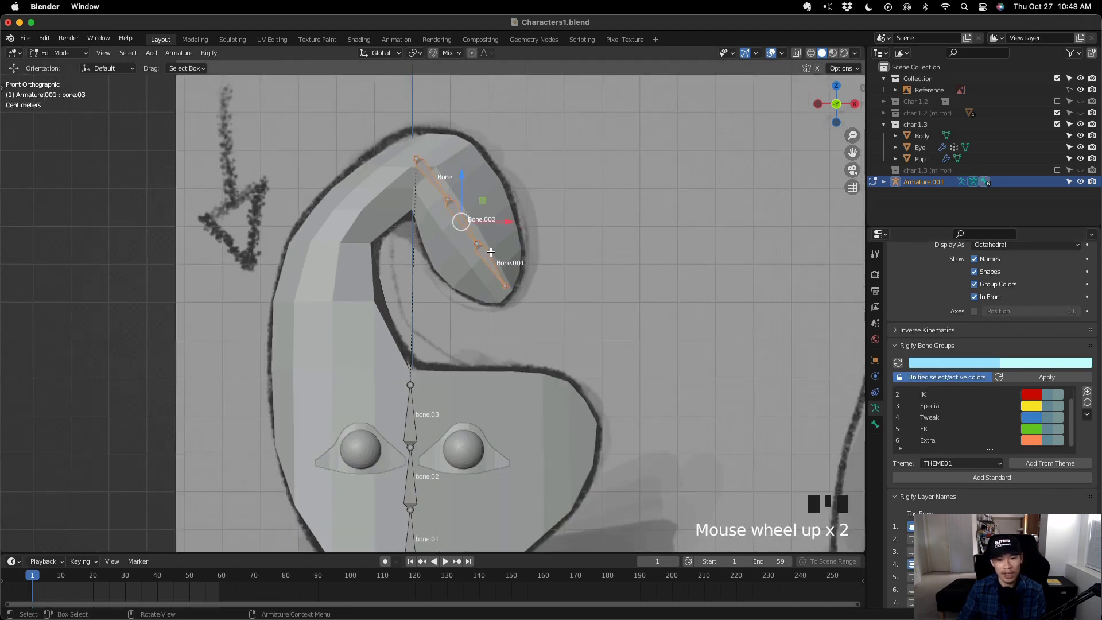
{"action": "left_click", "coordinate": [437, 182]}
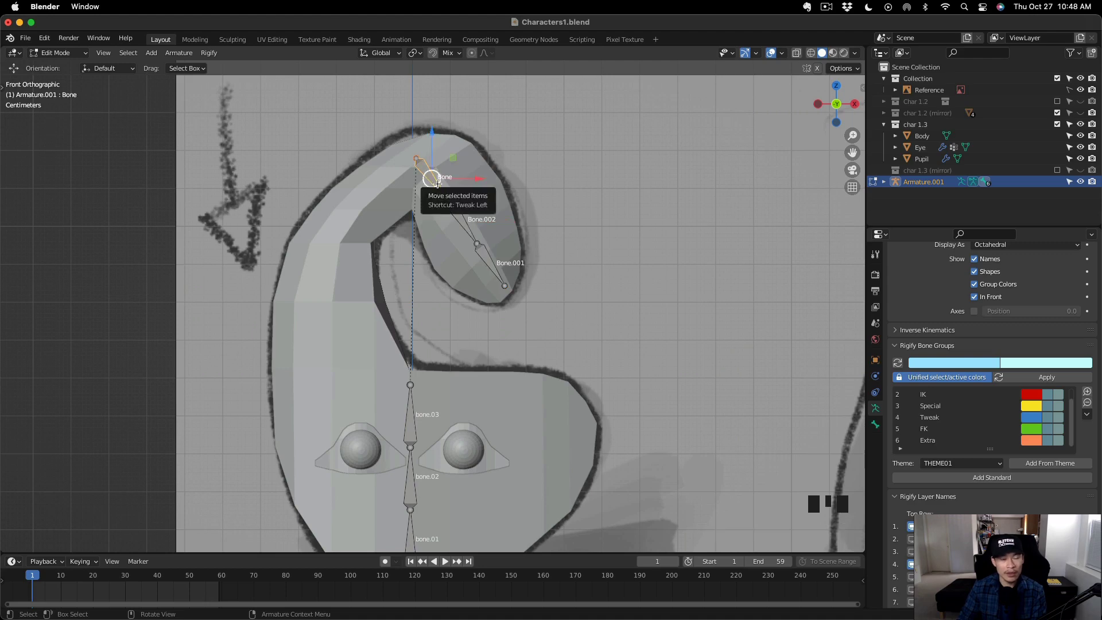
{"action": "key", "text": "F2"}
{"action": "type", "text": "Hair"}
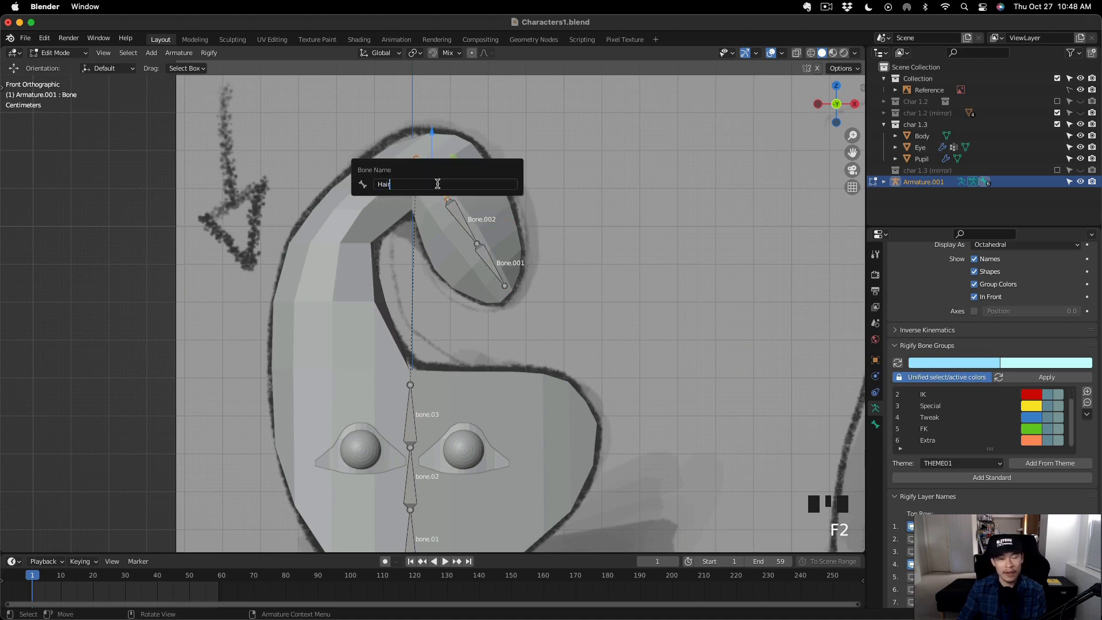
{"action": "key", "text": "Return"}
{"action": "left_click", "coordinate": [462, 219]}
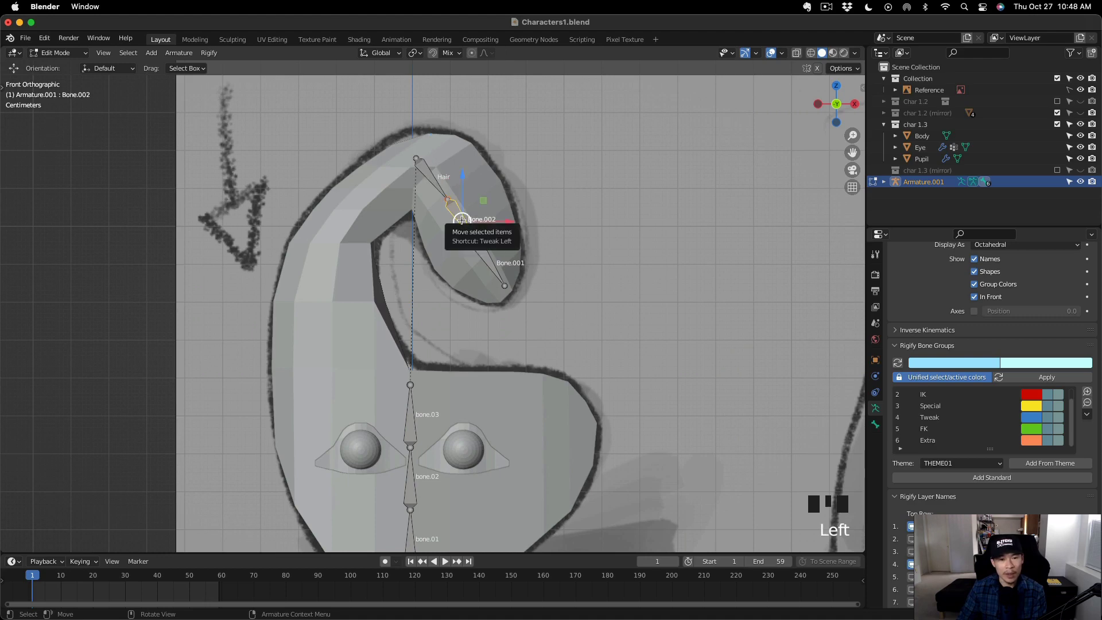
{"action": "key", "text": "F2"}
{"action": "type", "text": "Hair.00"}
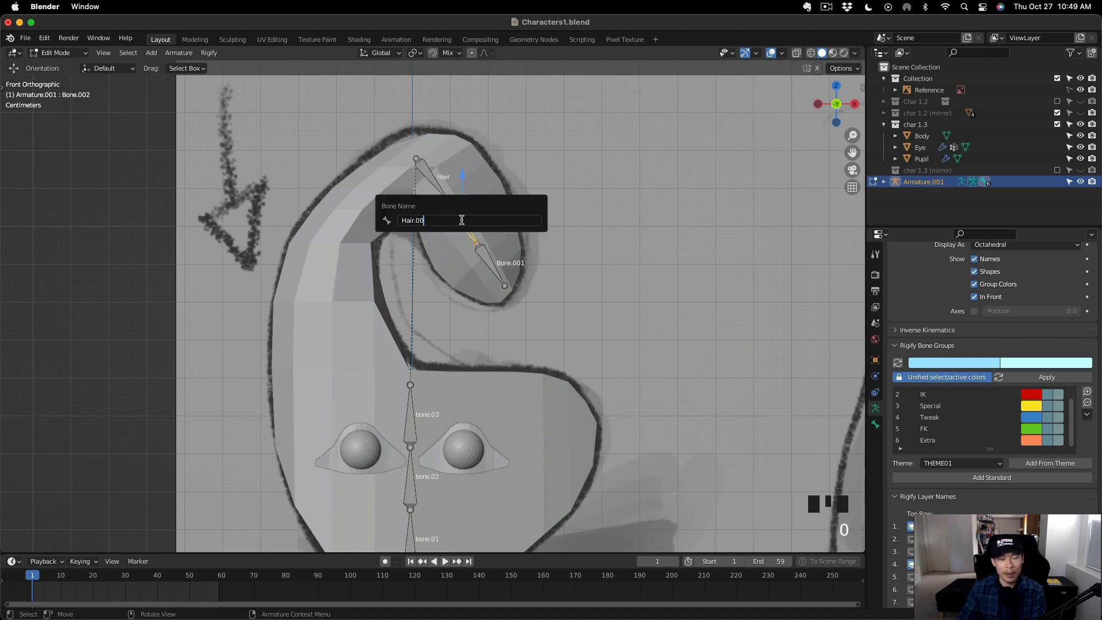
{"action": "type", "text": "1"}
{"action": "key", "text": "Return"}
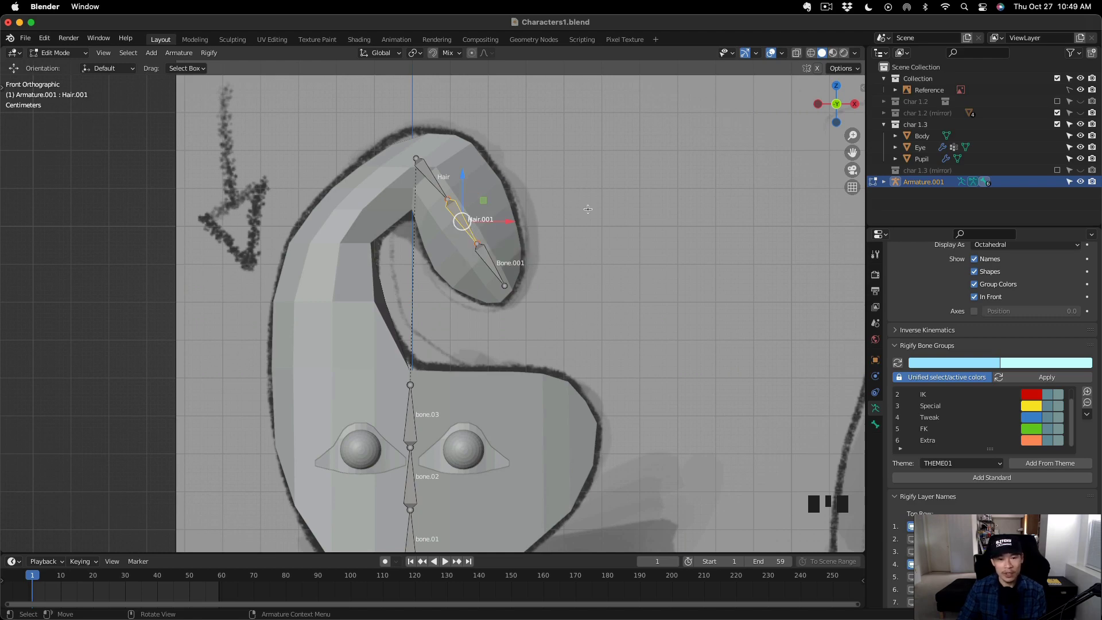
Rename the last bone at the hair tip Hair.002.
{"action": "left_click", "coordinate": [498, 267]}
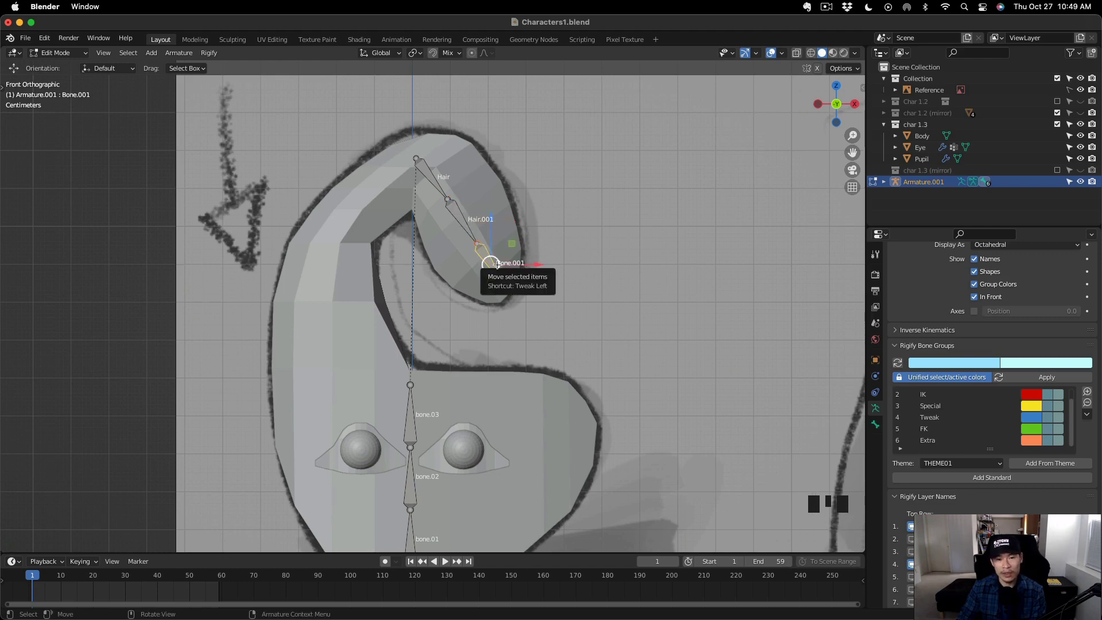
{"action": "key", "text": "F2"}
{"action": "type", "text": "Hair.002"}
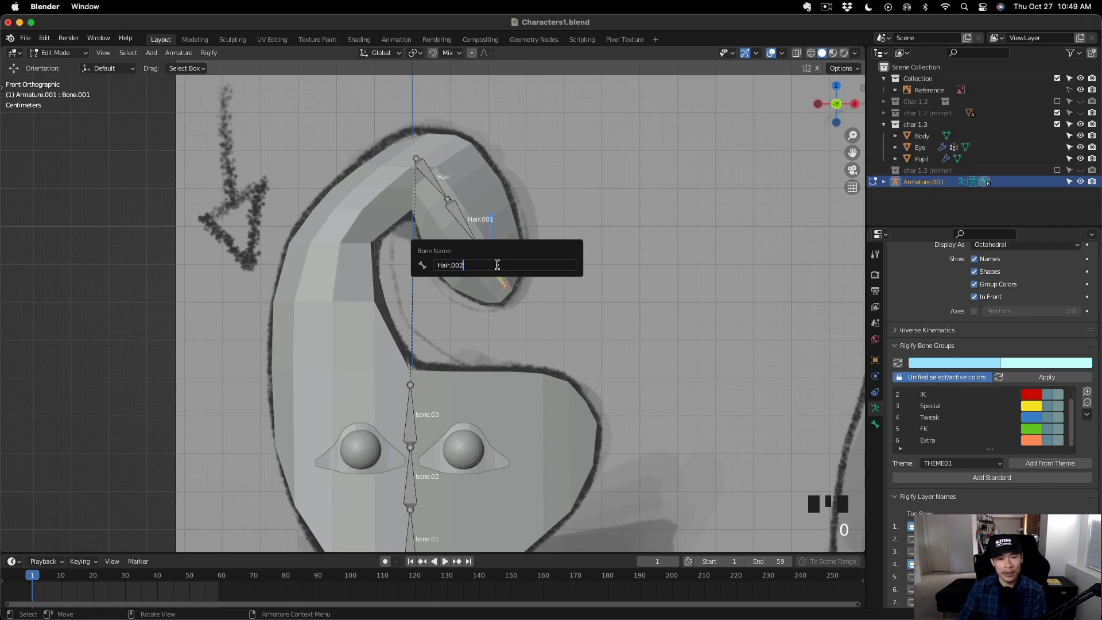
{"action": "key", "text": "Return"}
Rename the lowest bone of the body chain spine.
{"action": "scroll", "coordinate": [497, 475], "scroll_direction": "down", "scroll_amount": 2}
{"action": "scroll", "coordinate": [497, 475], "scroll_direction": "up", "scroll_amount": 3}
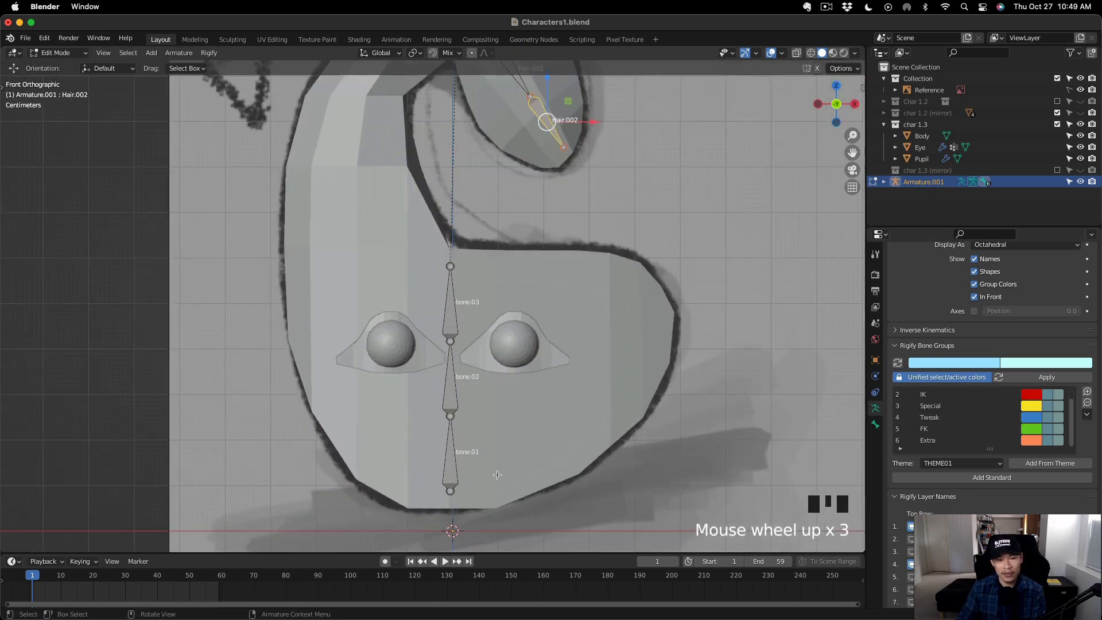
{"action": "left_click", "coordinate": [450, 451]}
{"action": "key", "text": "F2"}
{"action": "type", "text": "spine"}
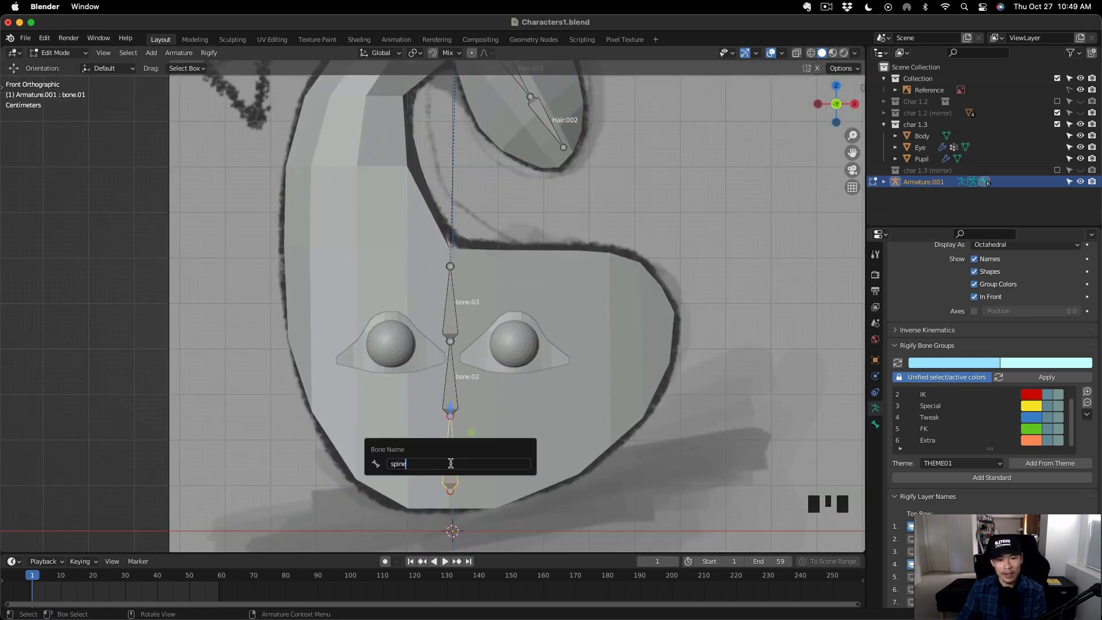
{"action": "key", "text": "BackSpace"}
{"action": "key", "text": "BackSpace"}
{"action": "key", "text": "BackSpace"}
{"action": "key", "text": "BackSpace"}
{"action": "key", "text": "BackSpace"}
{"action": "type", "text": "Spie"}
{"action": "key", "text": "Return"}
Rename the middle body bone spine.001 and the uppermost body bone spine.002.
{"action": "left_click", "coordinate": [450, 376]}
{"action": "key", "text": "F2"}
{"action": "type", "text": "spine.001"}
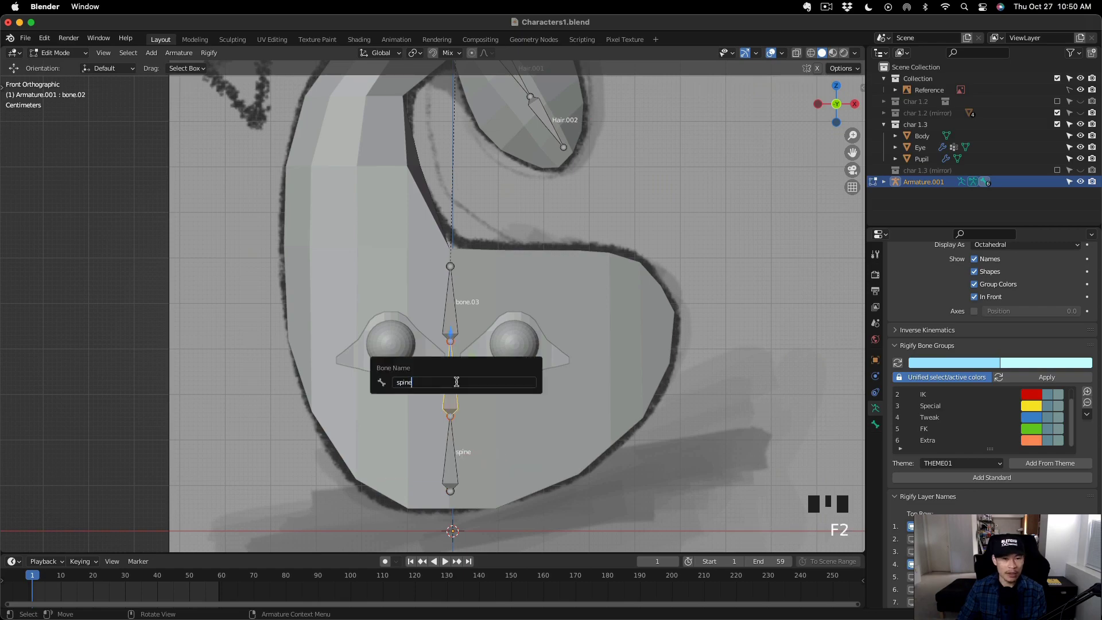
{"action": "key", "text": "Return"}
{"action": "left_click", "coordinate": [448, 319]}
{"action": "key", "text": "F2"}
{"action": "type", "text": "spine.002"}
{"action": "key", "text": "Return"}
Rename the first two hair bones in lowercase as hair and hair.001.
{"action": "scroll", "coordinate": [620, 195], "scroll_direction": "down", "scroll_amount": 3}
{"action": "left_click", "coordinate": [541, 96]}
{"action": "key", "text": "F2"}
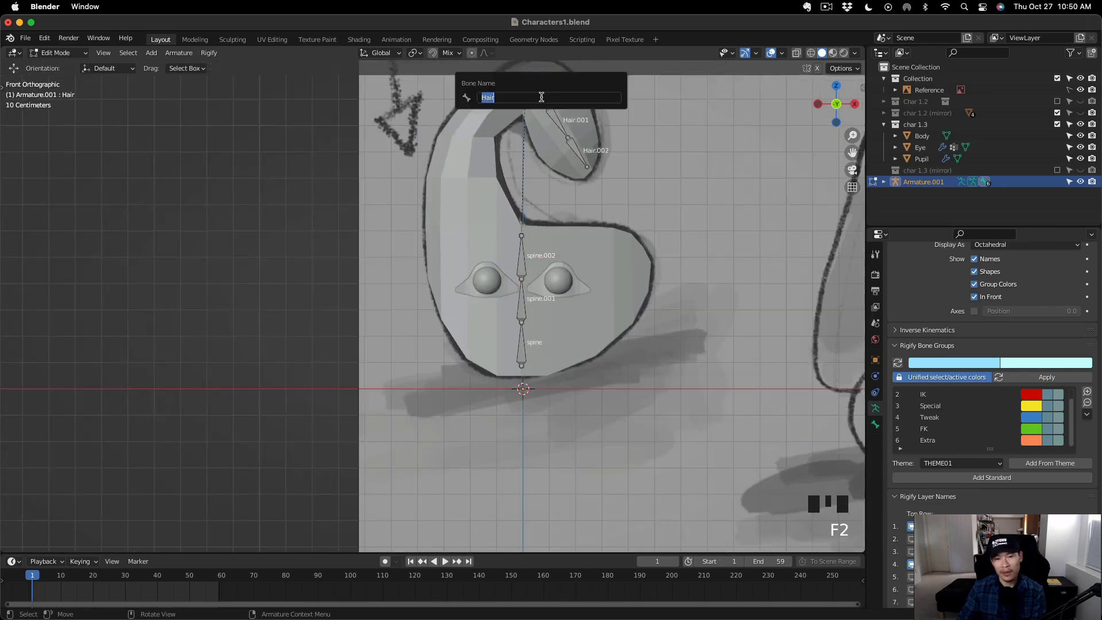
{"action": "type", "text": "hair"}
{"action": "key", "text": "Return"}
{"action": "left_click", "coordinate": [517, 266]}
{"action": "key", "text": "F2"}
{"action": "type", "text": "hair.001"}
{"action": "key", "text": "Return"}
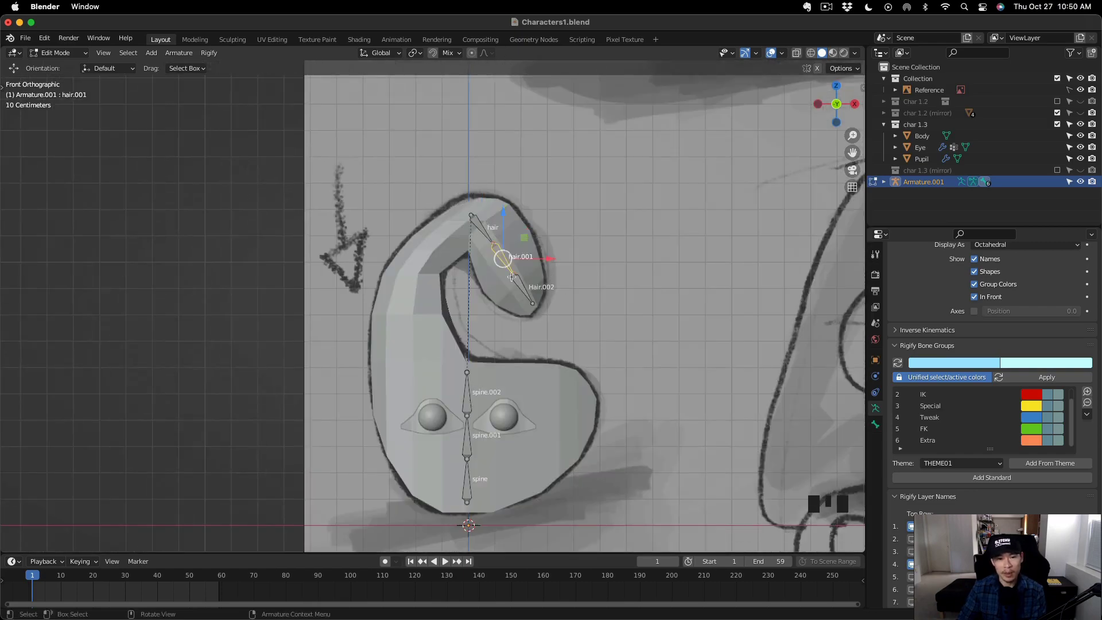
Rename the hair tip bone in lowercase as hair.002.
{"action": "left_click", "coordinate": [523, 287]}
{"action": "key", "text": "F2"}
{"action": "type", "text": "hair.002"}
{"action": "key", "text": "Return"}
Select the spine.001 bone and switch the armature from Edit Mode to Pose Mode.
{"action": "middle_click_drag", "start_coordinate": [667, 440], "coordinate": [576, 365], "text": "shift"}
{"action": "scroll", "coordinate": [993, 402], "scroll_direction": "down", "scroll_amount": 14}
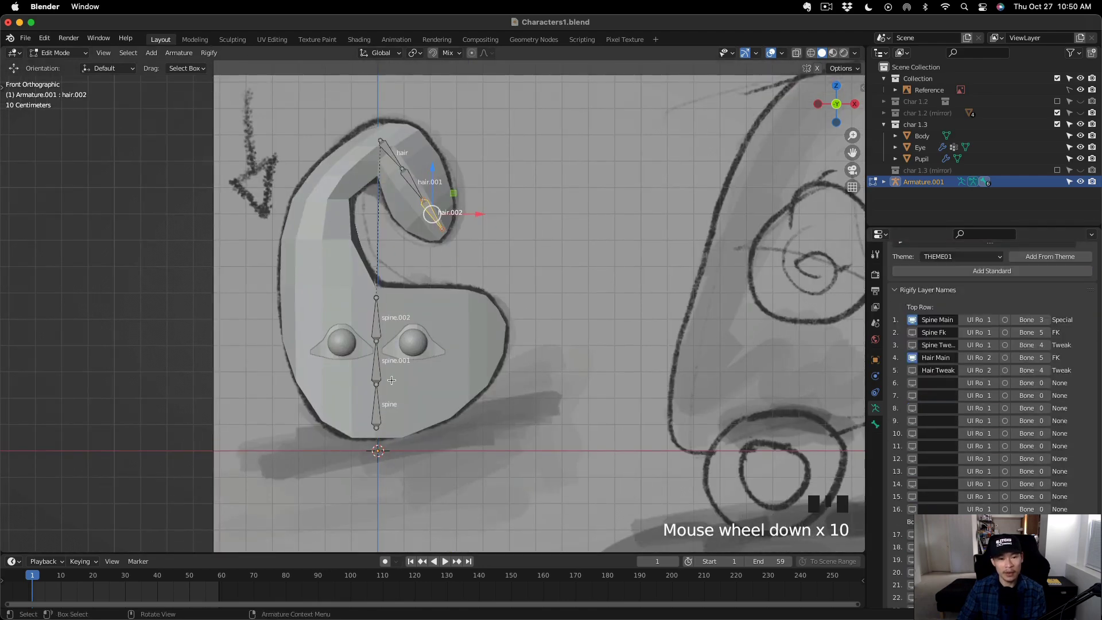
{"action": "left_click", "coordinate": [376, 367]}
{"action": "left_click", "coordinate": [58, 52]}
{"action": "left_click", "coordinate": [75, 94]}
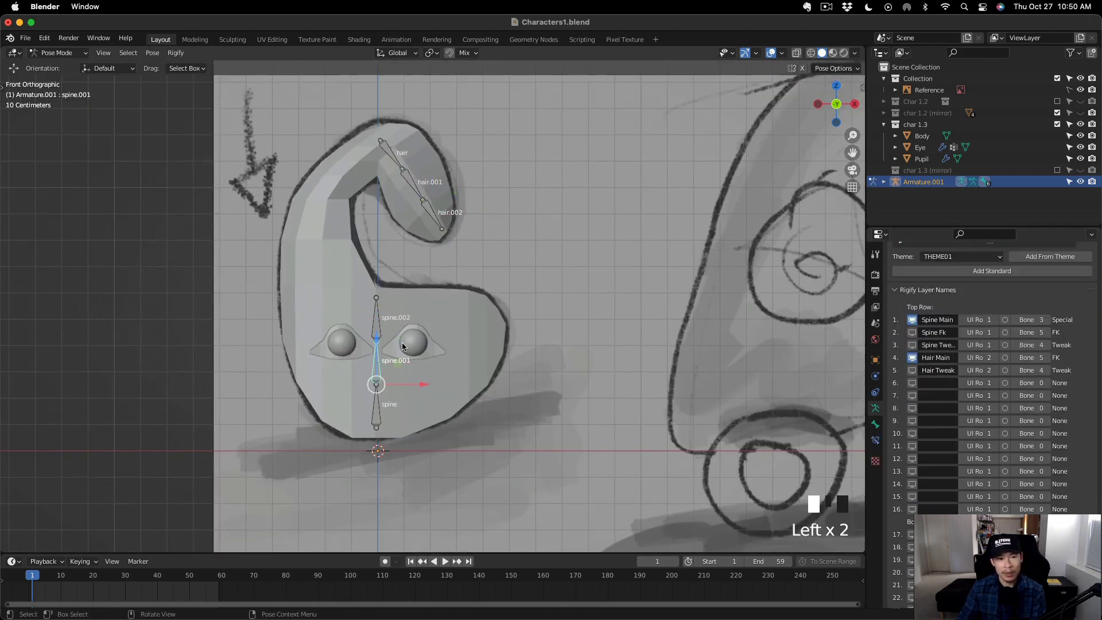
Examine the bone properties and Rigify type settings of the individual bones in the spine chain.
{"action": "left_click", "coordinate": [376, 408]}
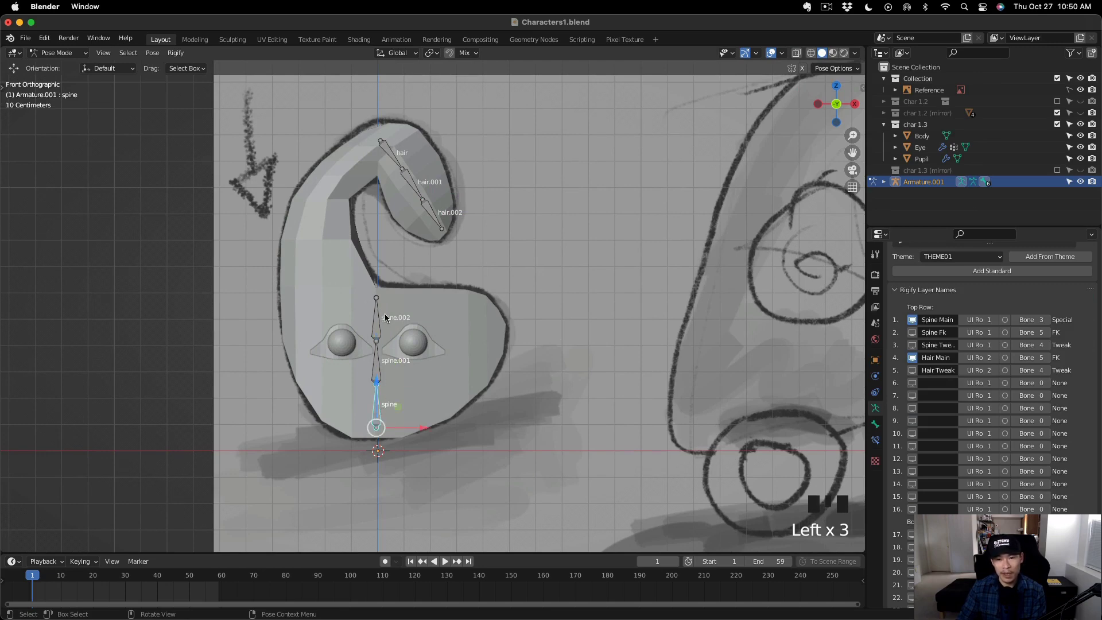
{"action": "left_click", "coordinate": [874, 425]}
{"action": "scroll", "coordinate": [998, 442], "scroll_direction": "down", "scroll_amount": 5}
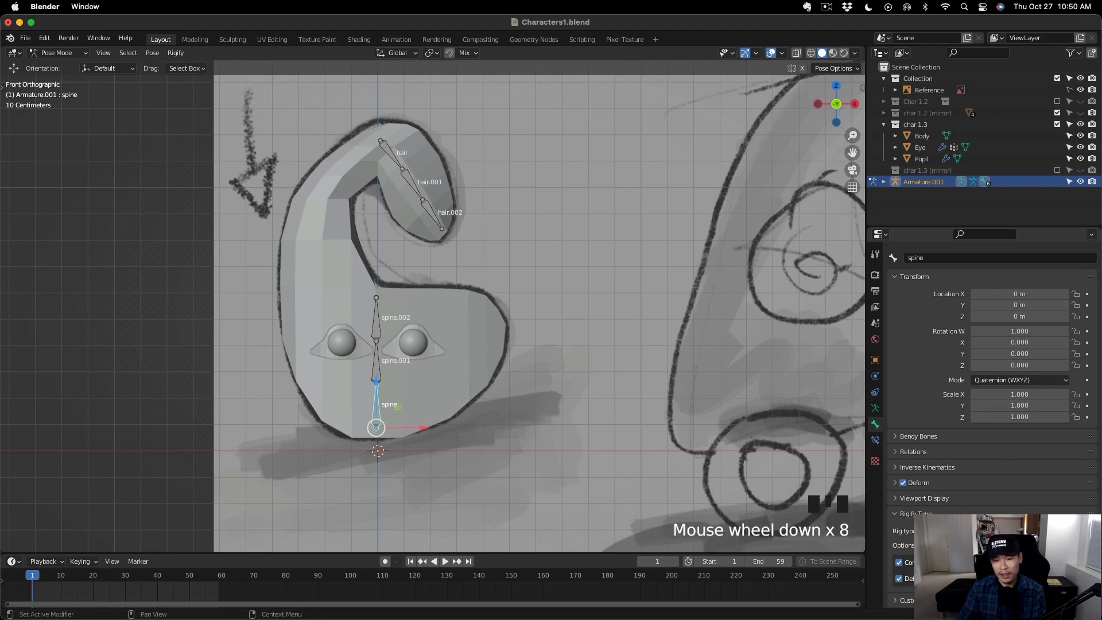
{"action": "scroll", "coordinate": [993, 373], "scroll_direction": "up", "scroll_amount": 2}
{"action": "scroll", "coordinate": [993, 373], "scroll_direction": "down", "scroll_amount": 3}
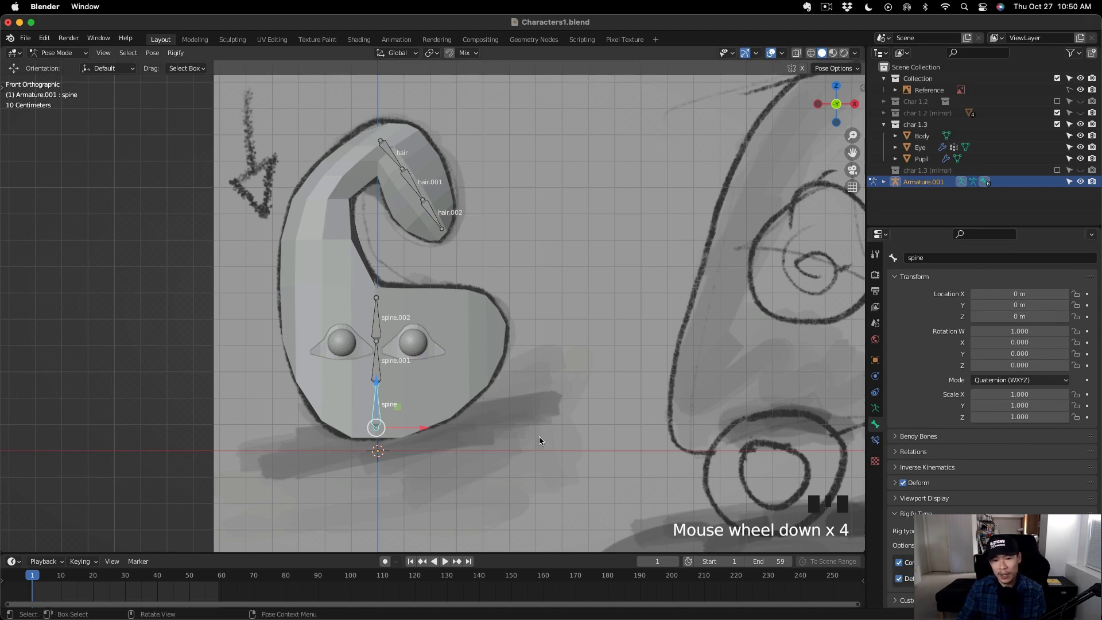
{"action": "left_click", "coordinate": [374, 365]}
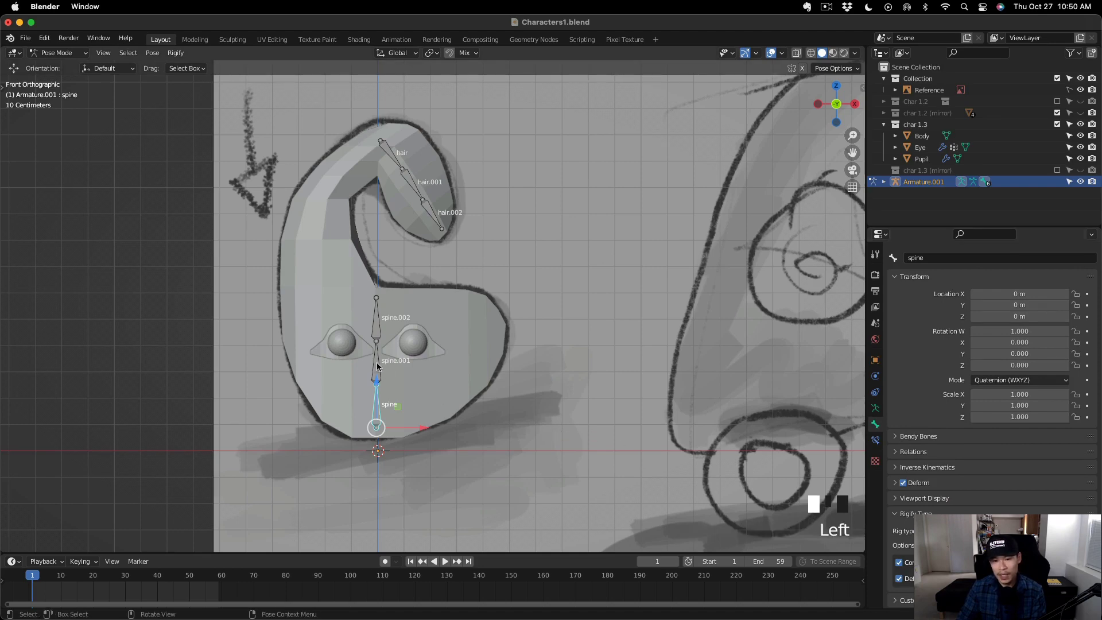
{"action": "left_click", "coordinate": [378, 333]}
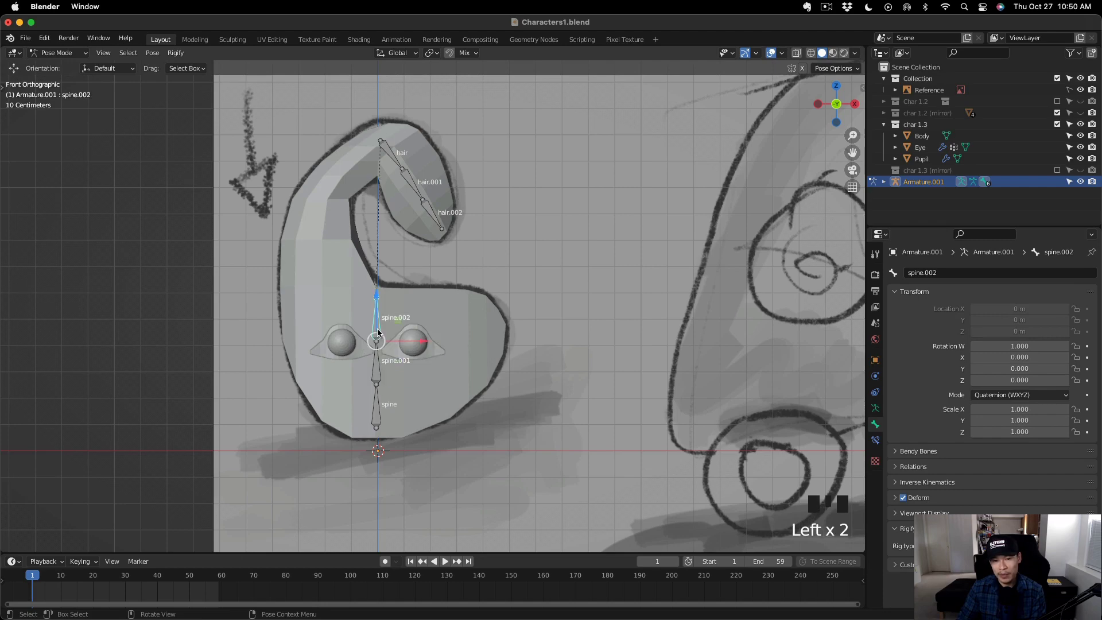
Set the Rigify rig type of the lowest spine bone to spines.basic_spine.
{"action": "left_click", "coordinate": [378, 401]}
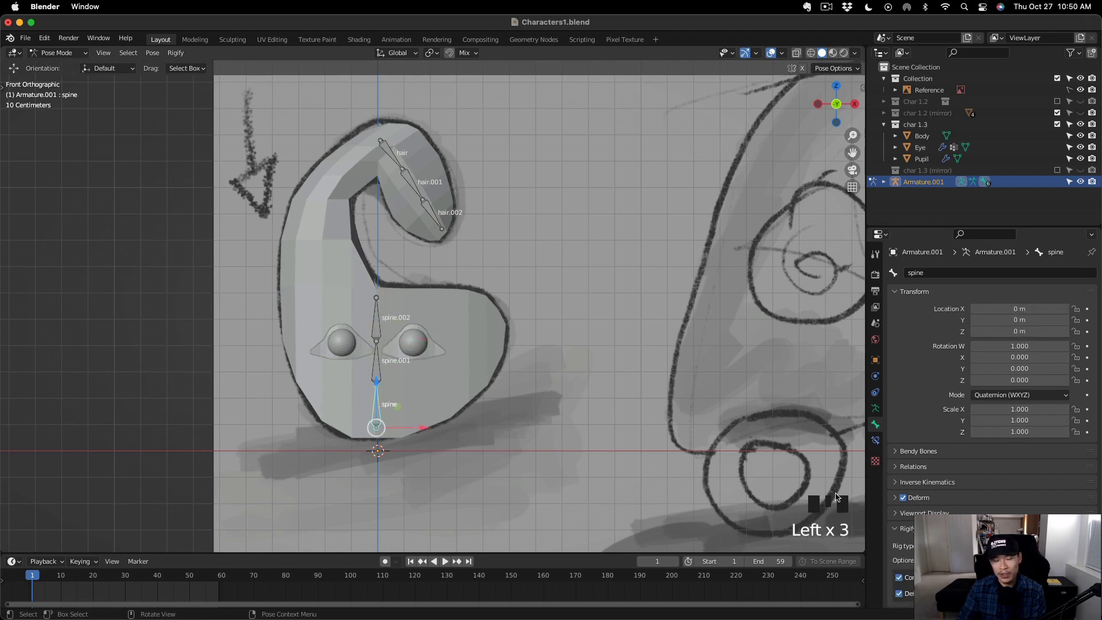
{"action": "scroll", "coordinate": [988, 373], "scroll_direction": "down", "scroll_amount": 4}
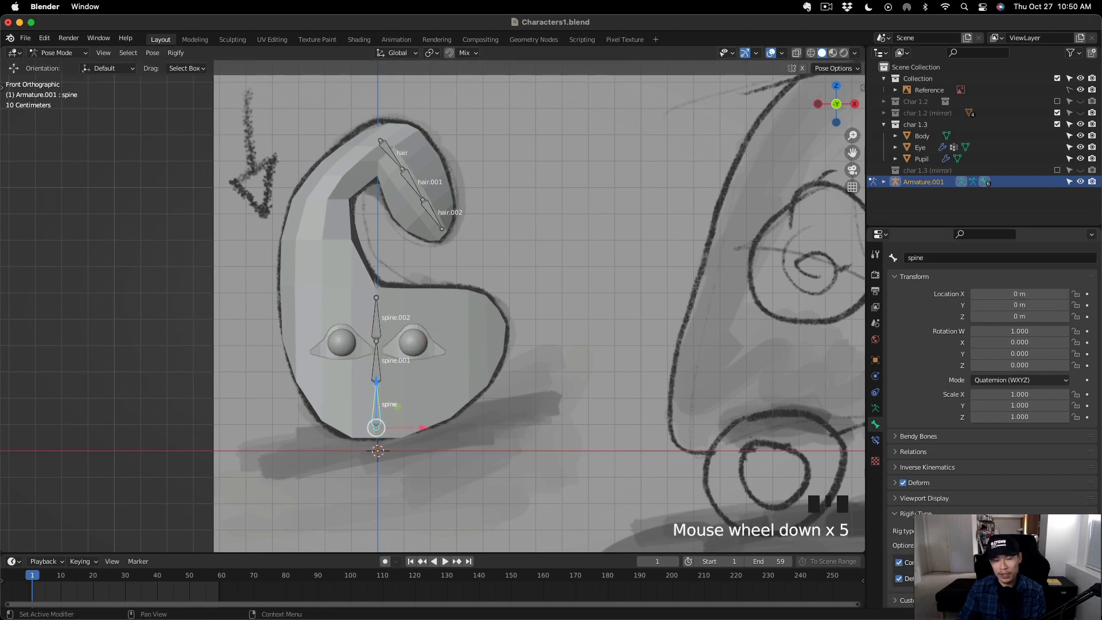
{"action": "left_click", "coordinate": [899, 601]}
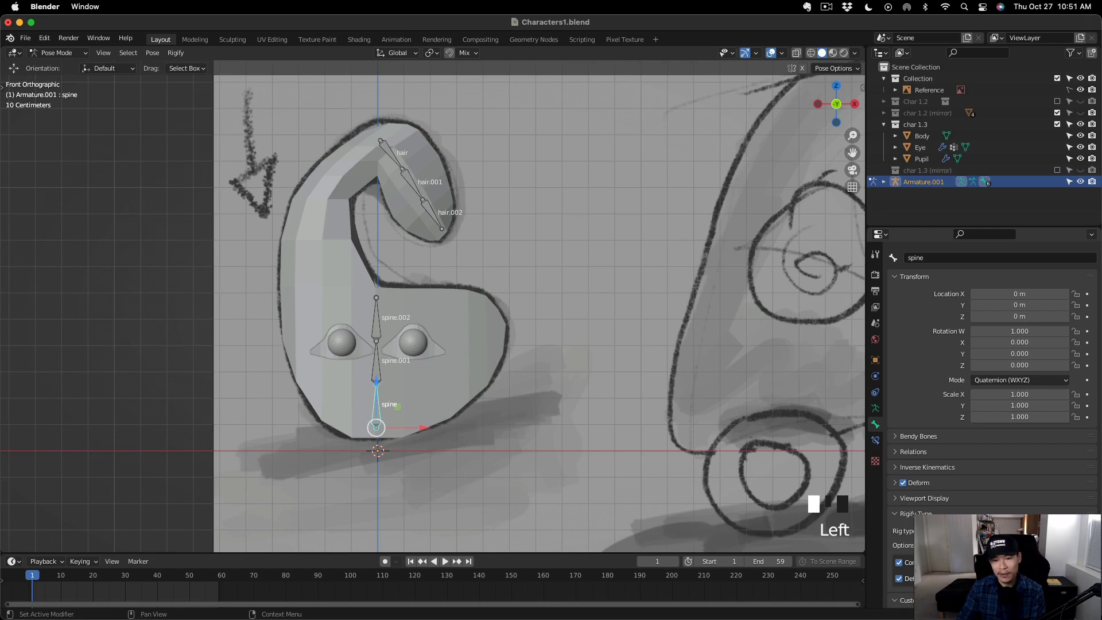
{"action": "scroll", "coordinate": [898, 601], "scroll_direction": "down", "scroll_amount": 4}
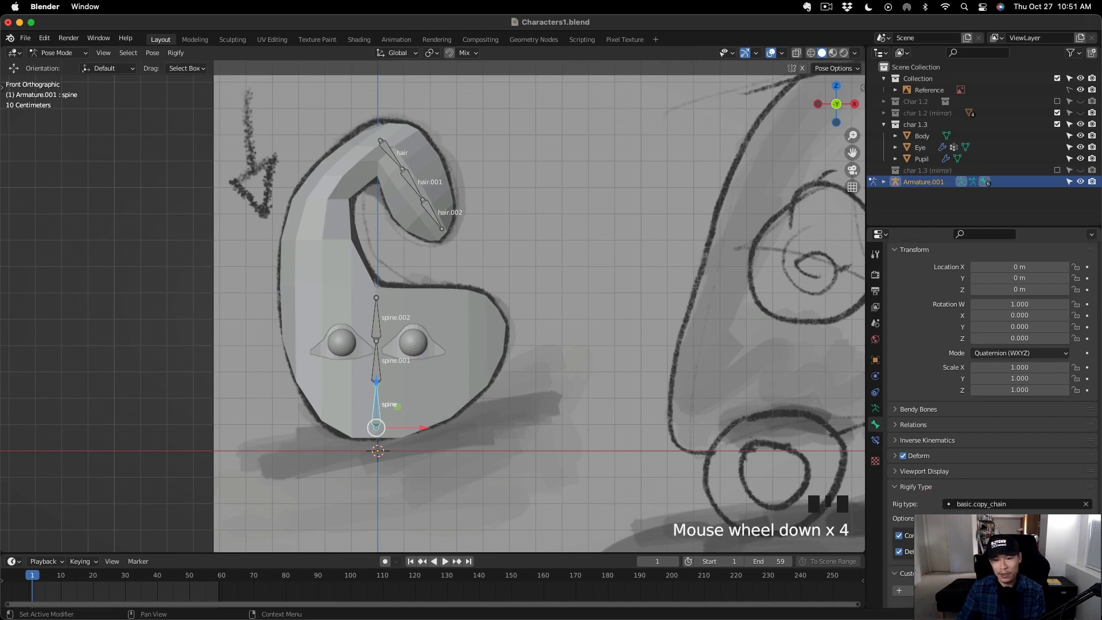
{"action": "left_click", "coordinate": [1005, 504]}
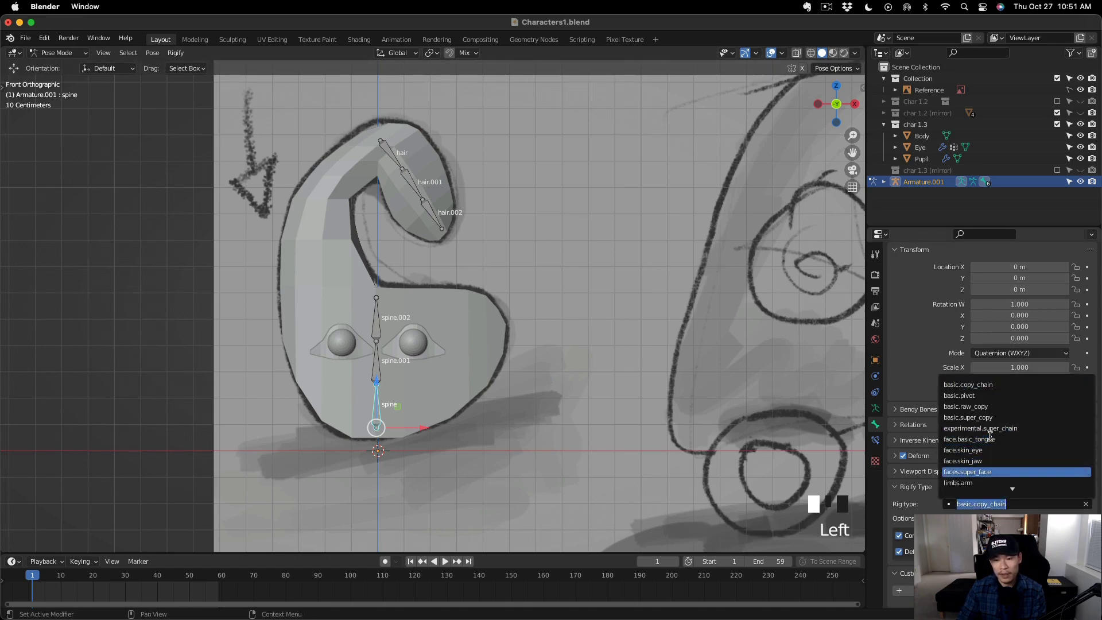
{"action": "scroll", "coordinate": [990, 438], "scroll_direction": "down", "scroll_amount": 18}
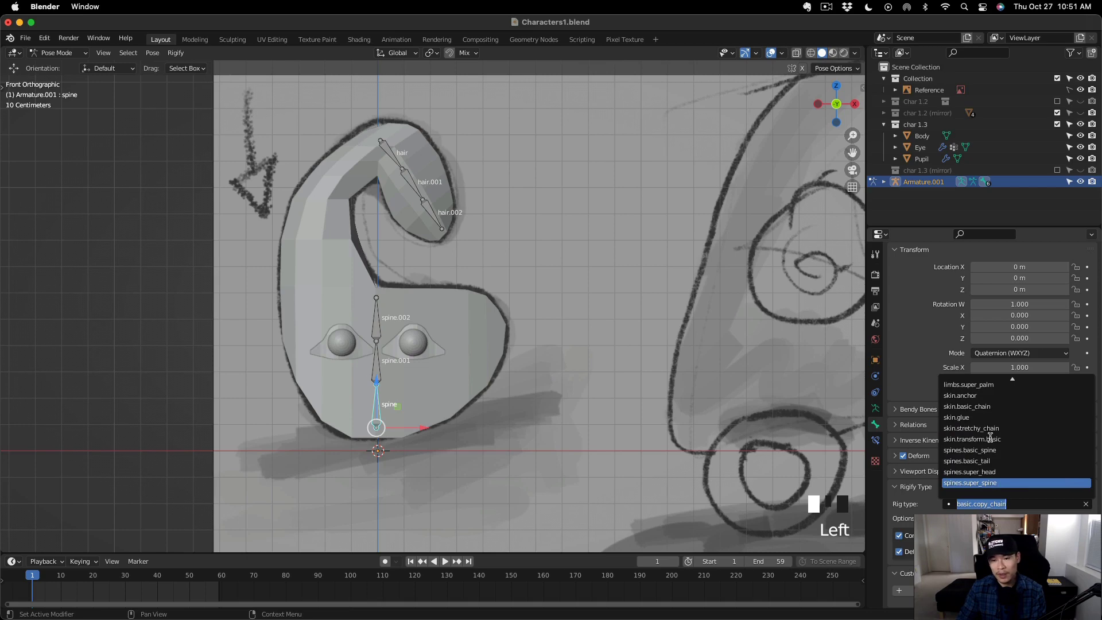
{"action": "left_click", "coordinate": [997, 451]}
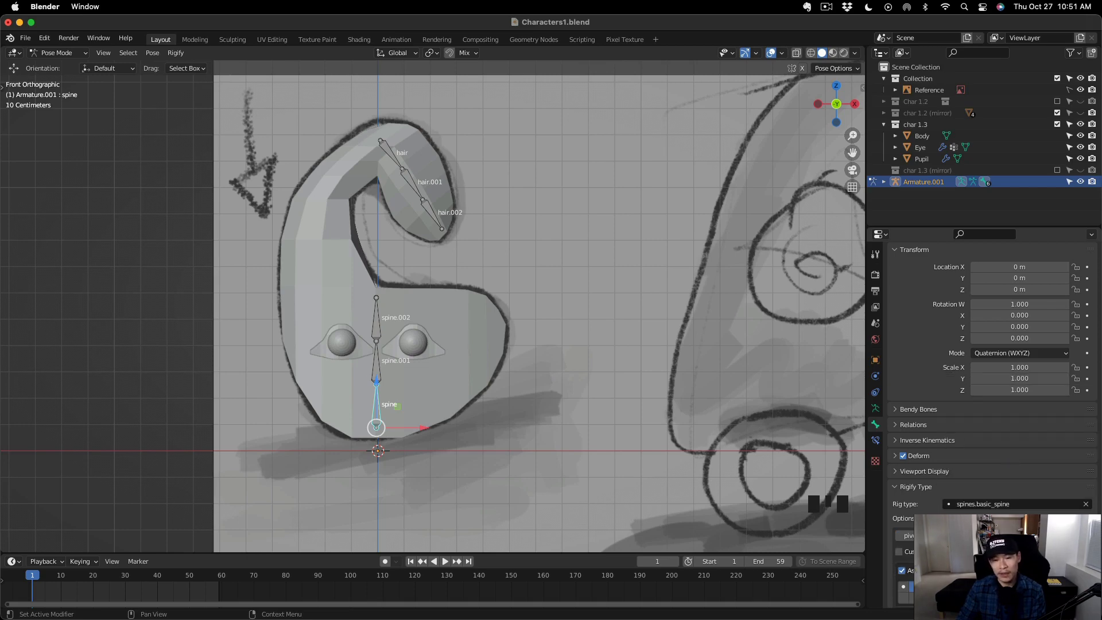
Assign the tweak controls of the lowest spine bone's basic_spine rig to the third armature layer.
{"action": "scroll", "coordinate": [990, 402], "scroll_direction": "down", "scroll_amount": 4}
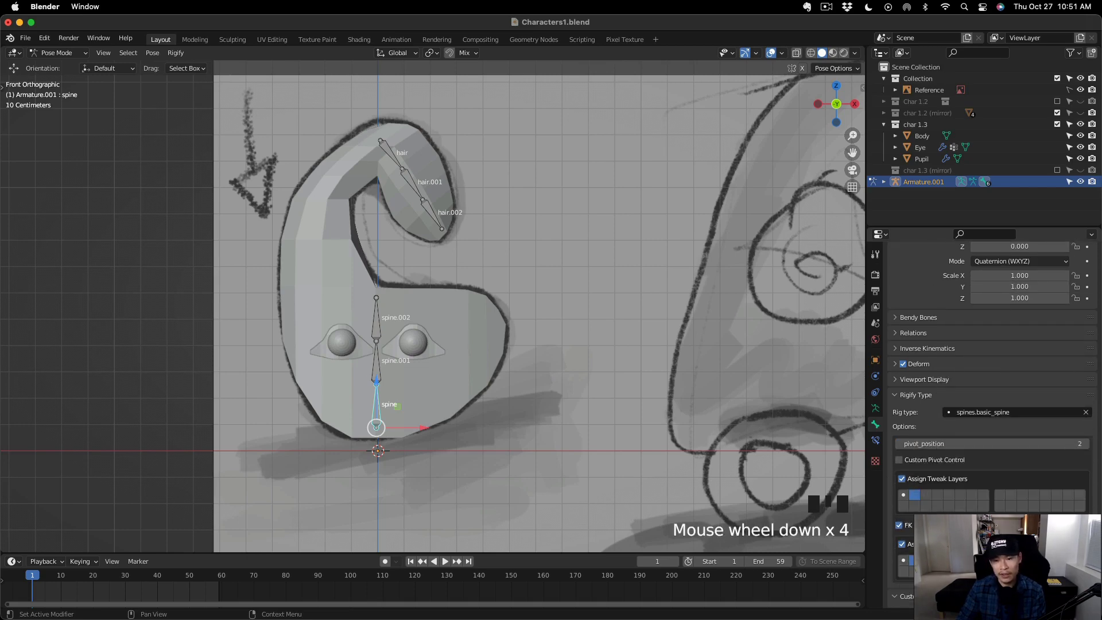
{"action": "left_click", "coordinate": [926, 497]}
{"action": "left_click", "coordinate": [927, 497]}
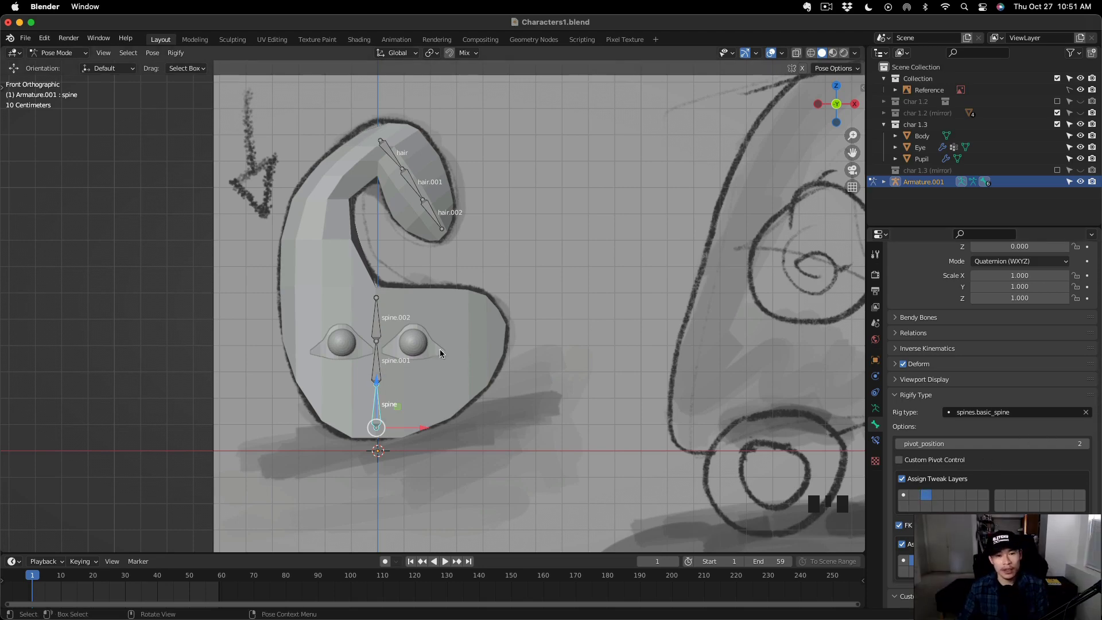
Select the first hair bone and change the layer assigned to its simple_tentacle tweak controls.
{"action": "left_click", "coordinate": [384, 361]}
{"action": "left_click", "coordinate": [376, 324]}
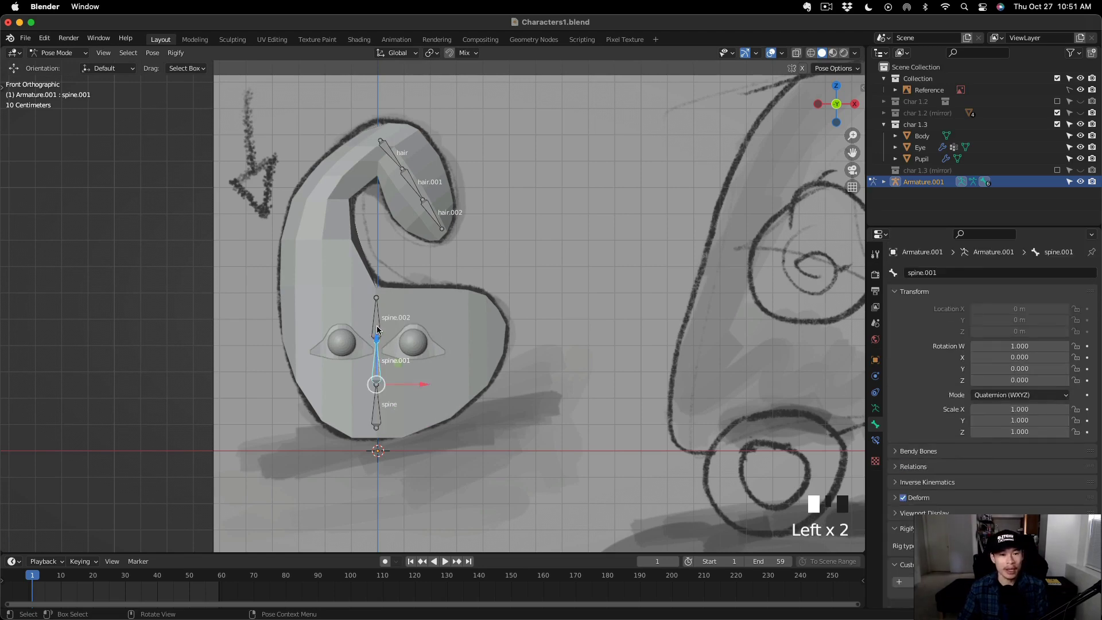
{"action": "left_click", "coordinate": [410, 163]}
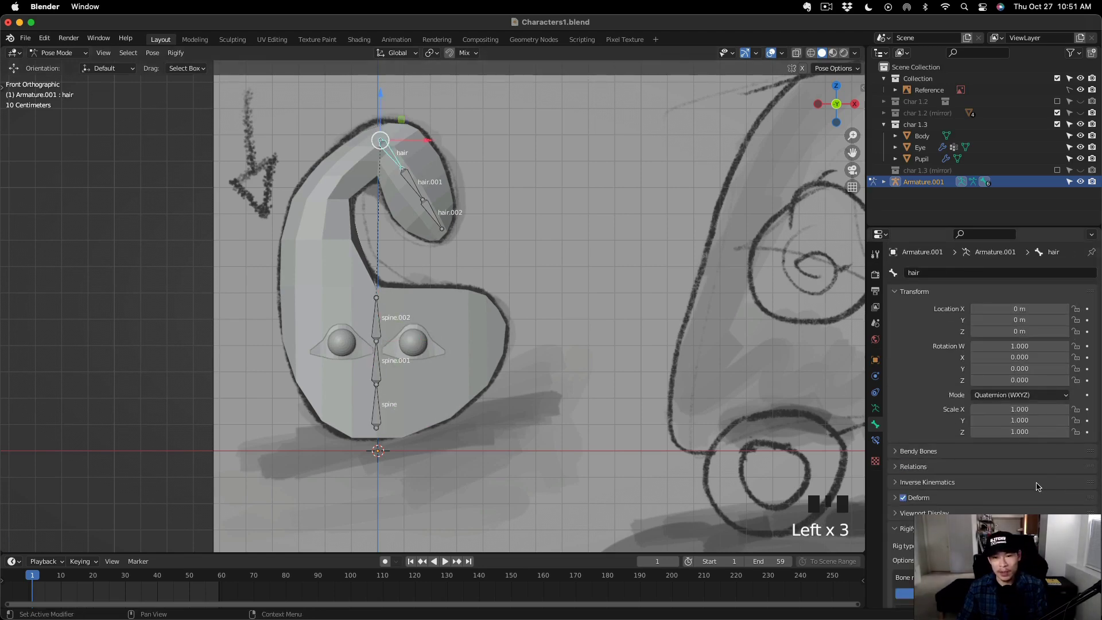
{"action": "scroll", "coordinate": [1037, 486], "scroll_direction": "down", "scroll_amount": 4}
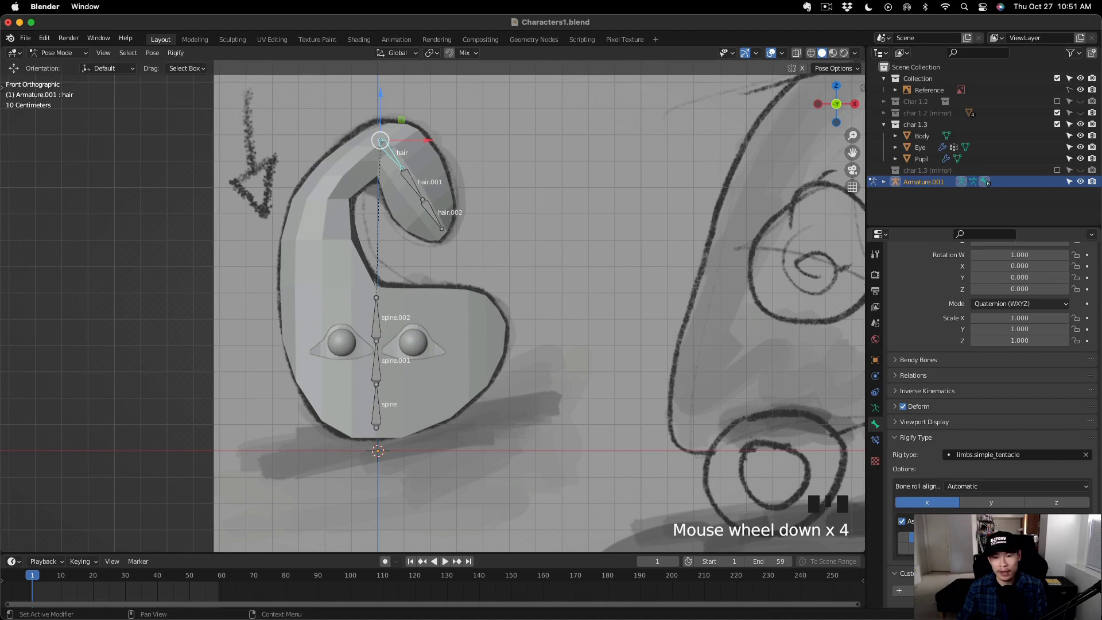
{"action": "left_click", "coordinate": [912, 537]}
{"action": "left_click", "coordinate": [924, 537]}
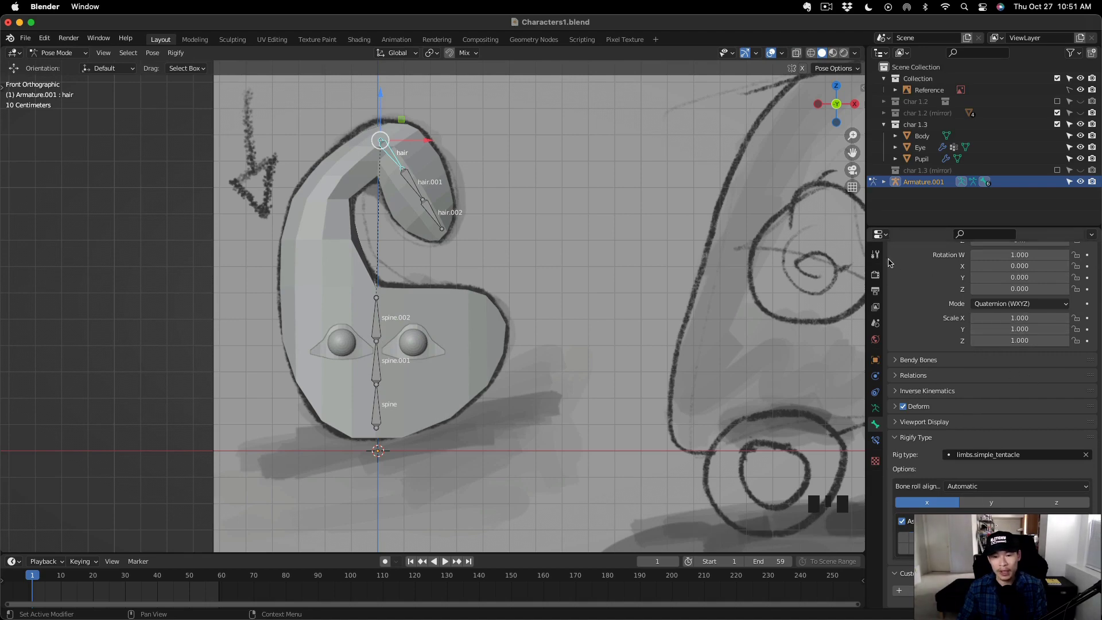
Generate the Rigify rig from the armature in Object Mode and display the generated rig in front of the meshes.
{"action": "left_click", "coordinate": [53, 52]}
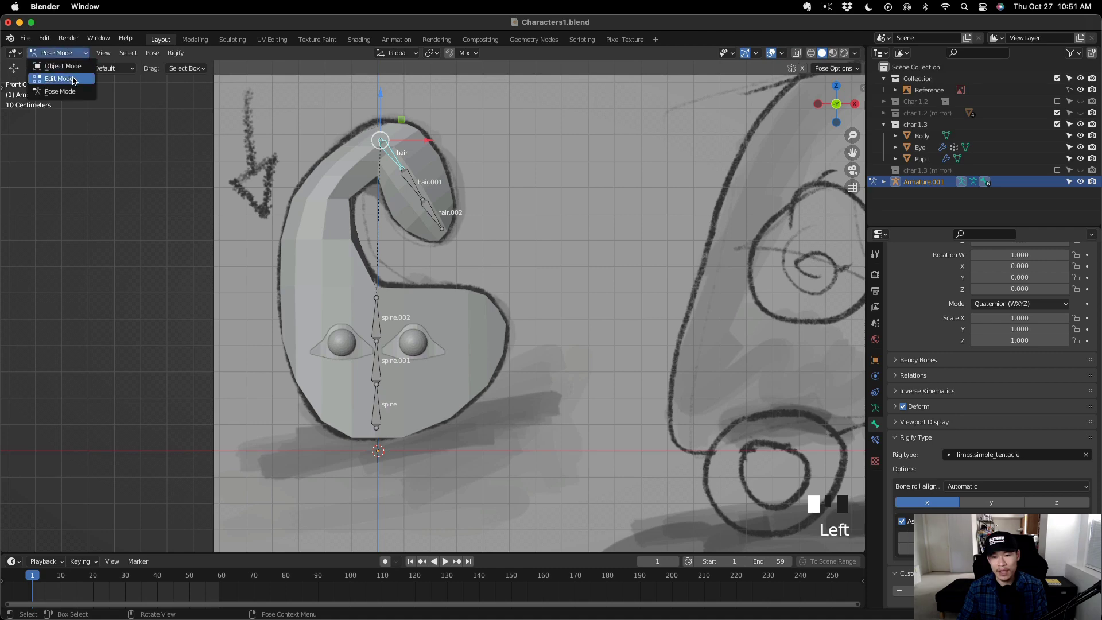
{"action": "left_click", "coordinate": [79, 79]}
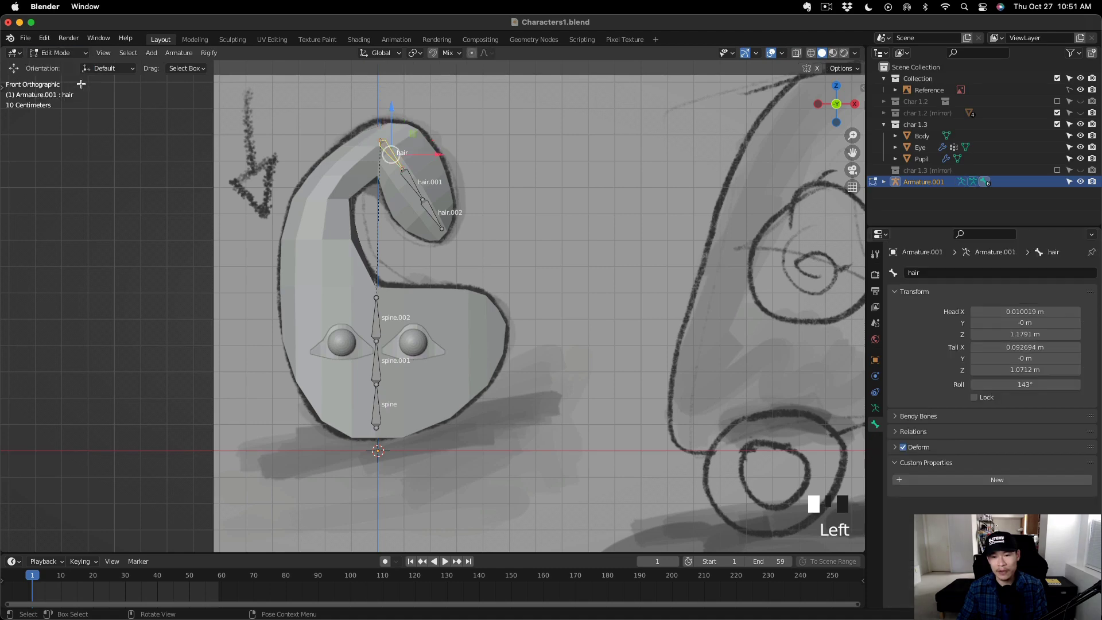
{"action": "left_click", "coordinate": [875, 408]}
{"action": "scroll", "coordinate": [991, 374], "scroll_direction": "down", "scroll_amount": 9}
{"action": "scroll", "coordinate": [990, 373], "scroll_direction": "down", "scroll_amount": 19}
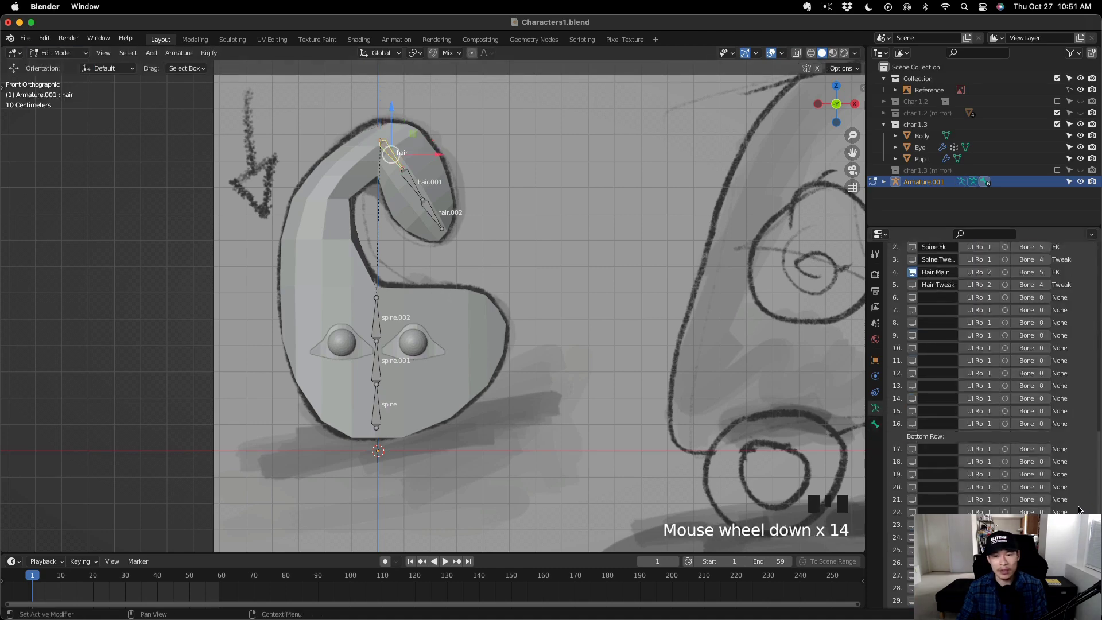
{"action": "left_click", "coordinate": [906, 558]}
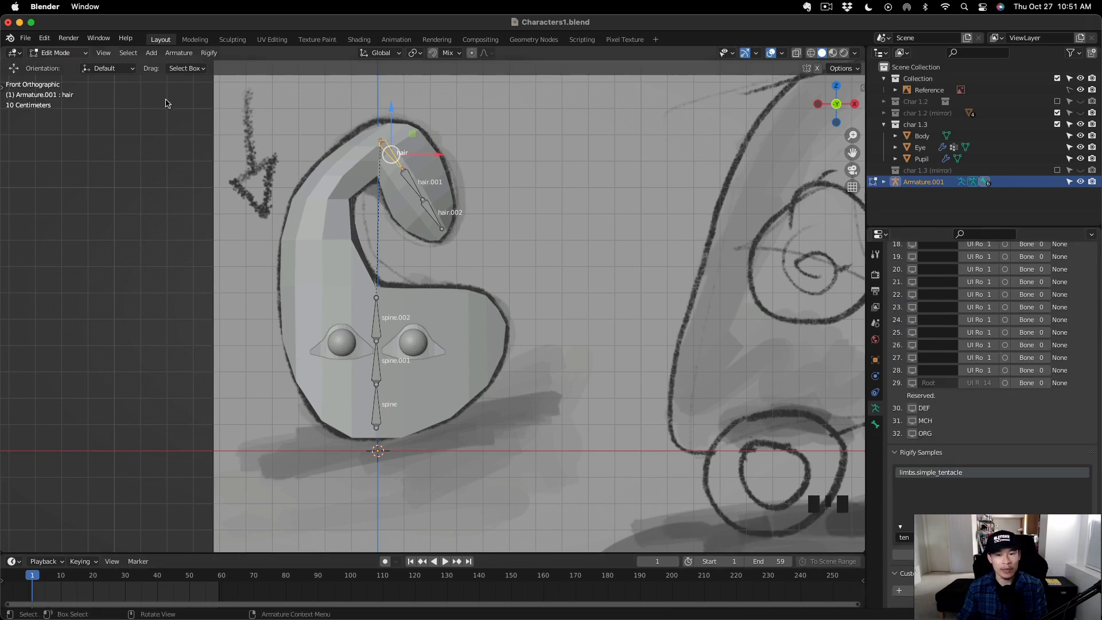
{"action": "left_click", "coordinate": [57, 52]}
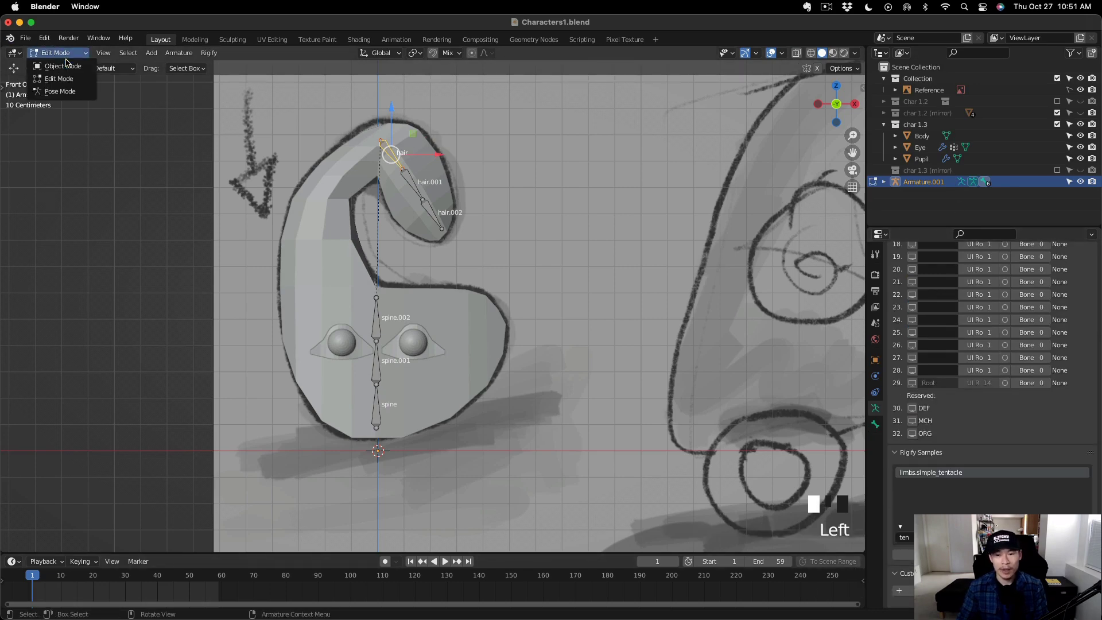
{"action": "left_click", "coordinate": [54, 65]}
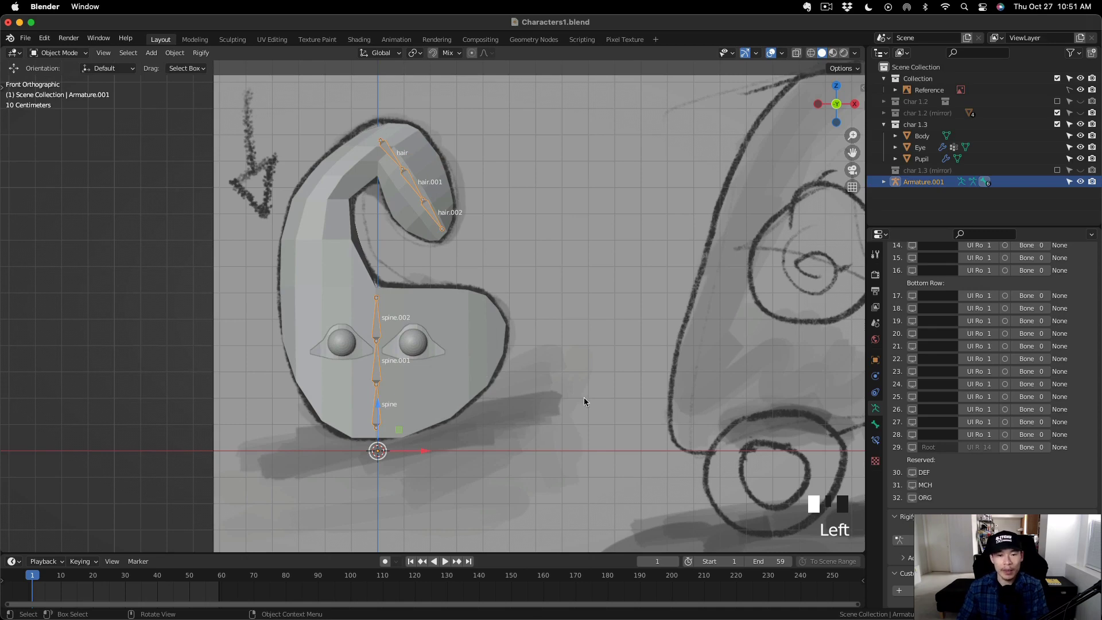
{"action": "left_click", "coordinate": [904, 540]}
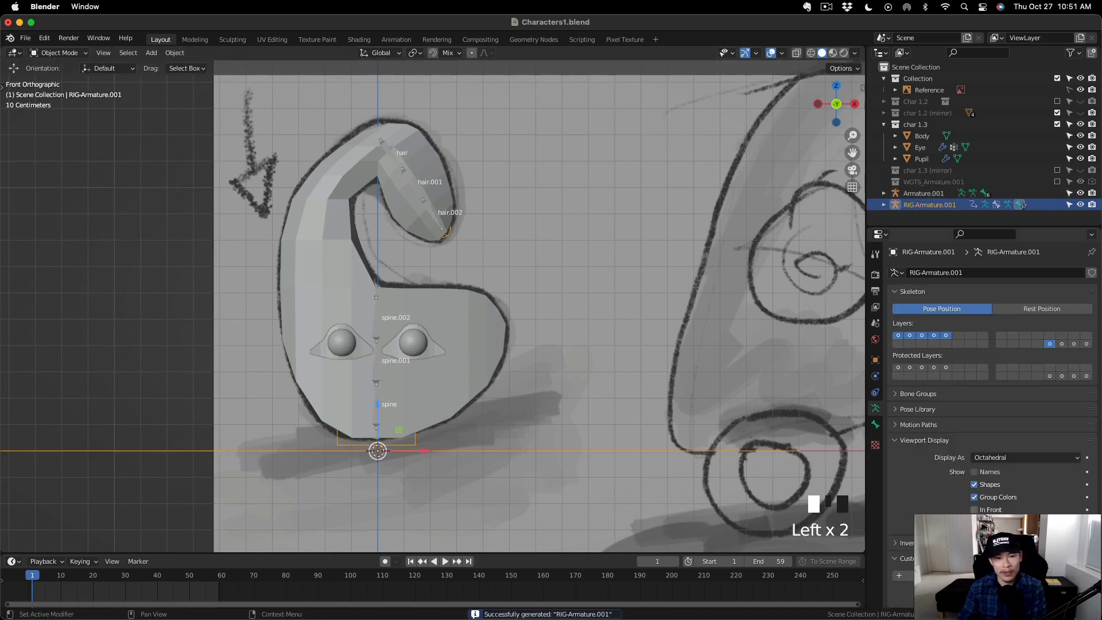
{"action": "left_click", "coordinate": [974, 509]}
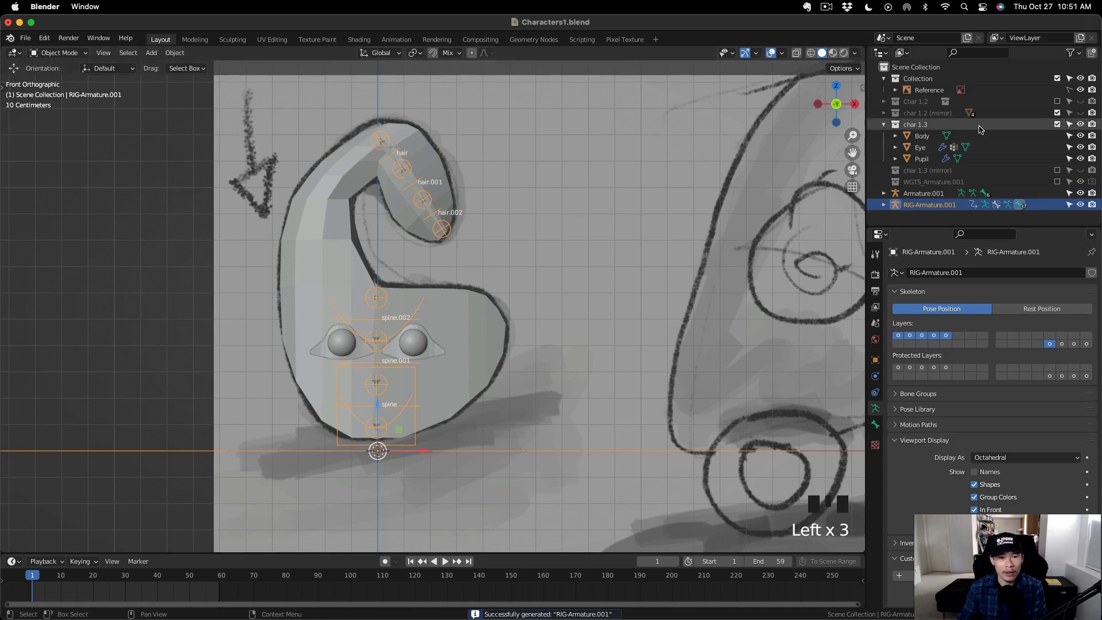
Hide the Reference image and set the viewport shading to Flat lighting with Texture color.
{"action": "left_click", "coordinate": [1080, 90]}
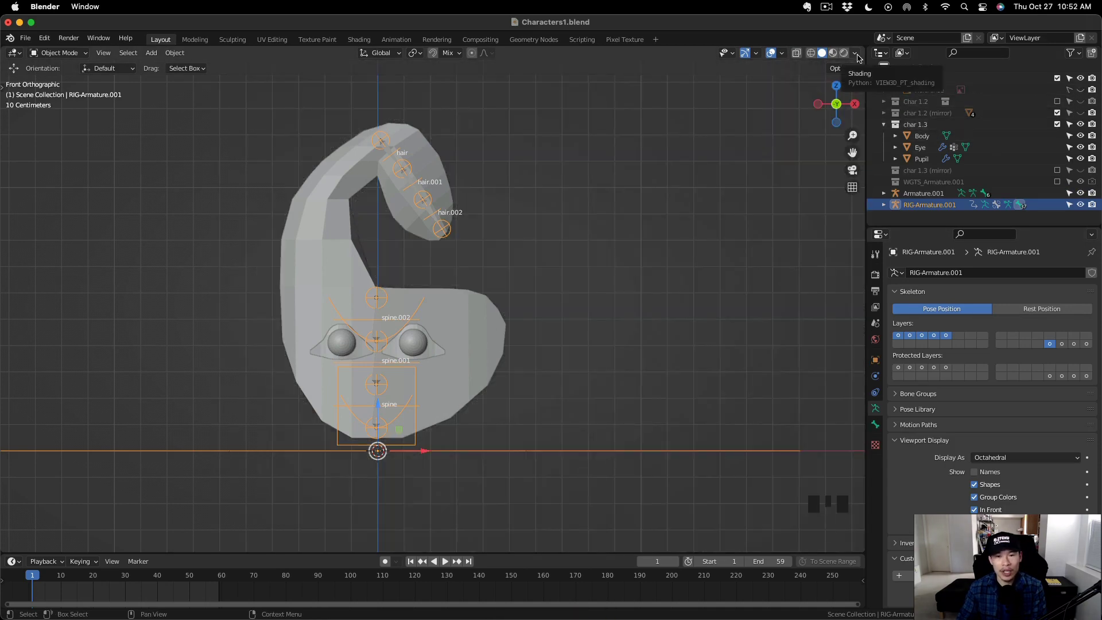
{"action": "left_click", "coordinate": [857, 54]}
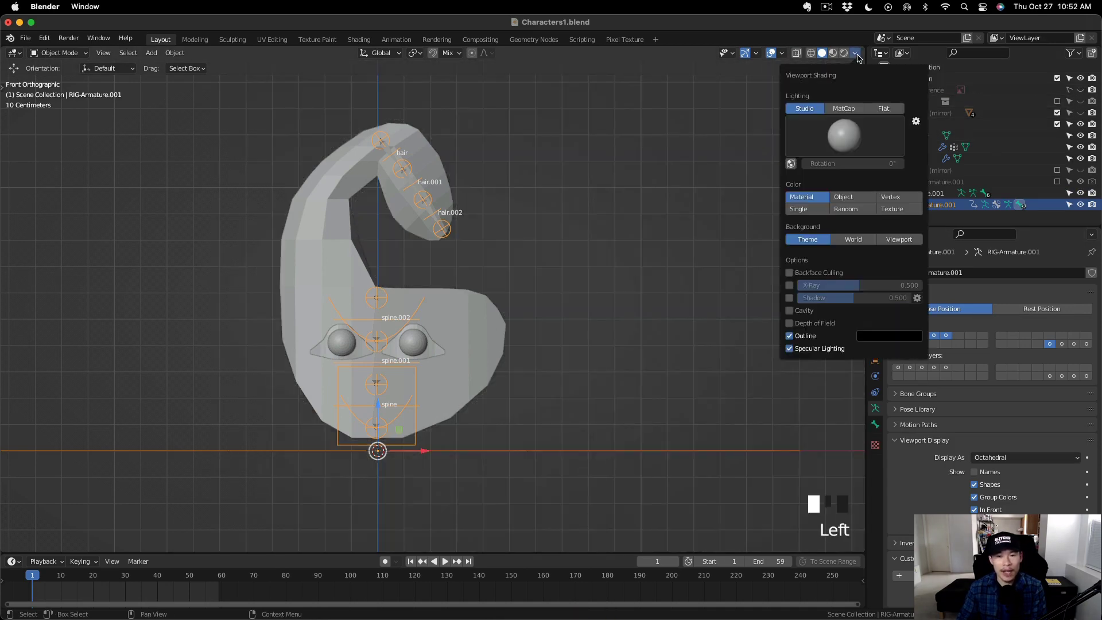
{"action": "left_click", "coordinate": [884, 108]}
{"action": "left_click", "coordinate": [893, 155]}
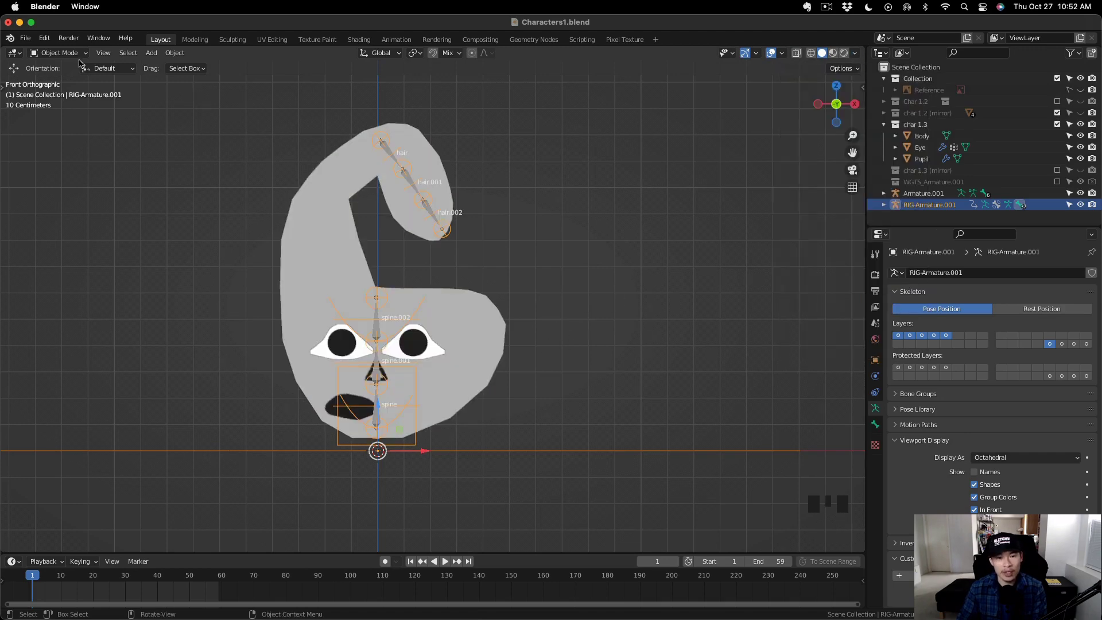
Parent the Body mesh to RIG-Armature.001 with automatic weights and put the rig in Pose Mode.
{"action": "left_click", "coordinate": [430, 175]}
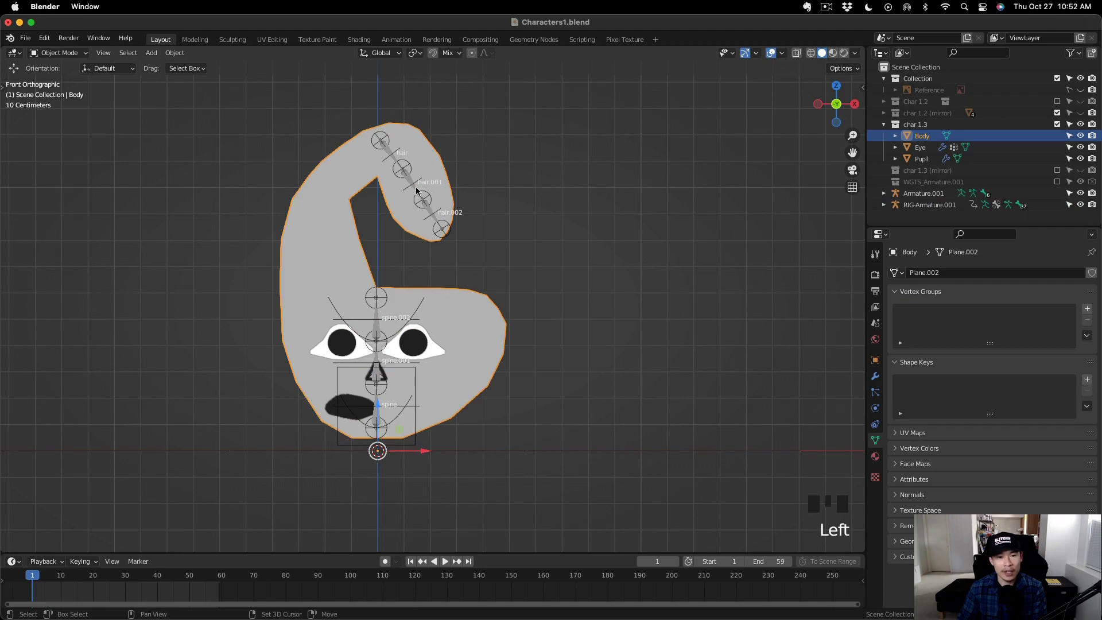
{"action": "left_click", "coordinate": [404, 171], "text": "shift"}
{"action": "key", "text": "ctrl+p"}
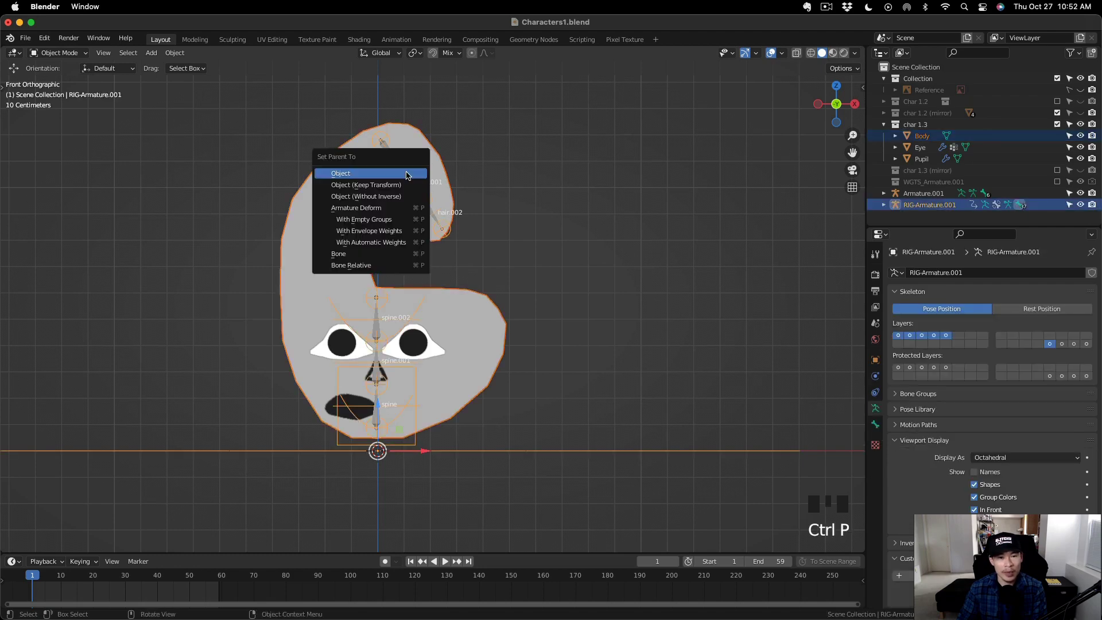
{"action": "left_click", "coordinate": [396, 254]}
{"action": "left_click", "coordinate": [58, 52]}
{"action": "left_click", "coordinate": [54, 86]}
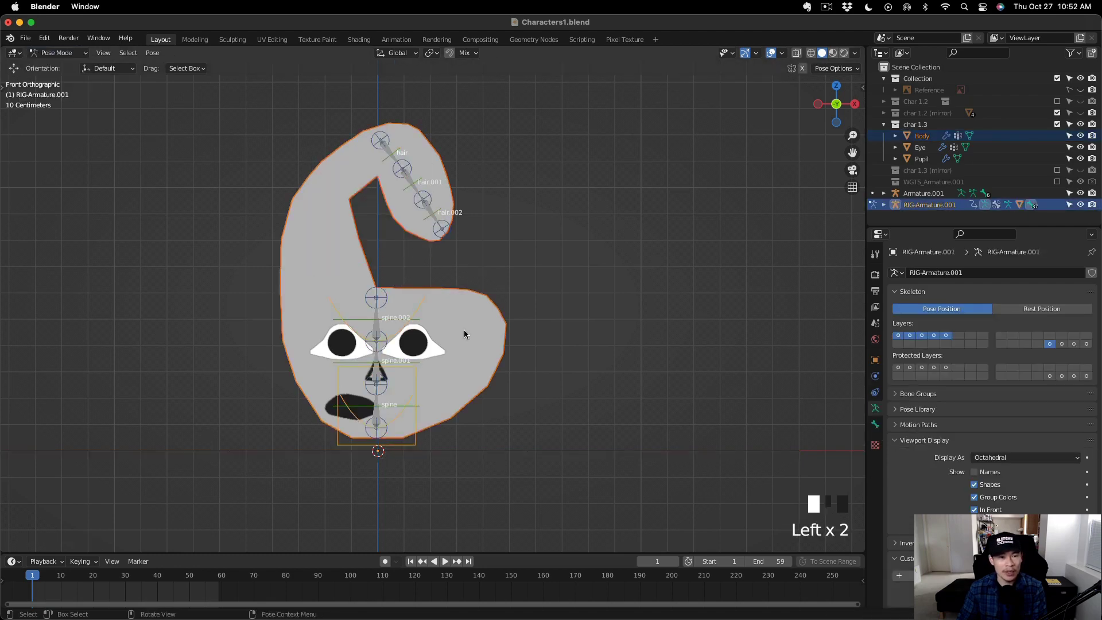
Hide the Spine Fk, Spine Tweak, Hair Main and Hair Tweak layers of the generated rig.
{"action": "scroll", "coordinate": [399, 297], "scroll_direction": "up", "scroll_amount": 2}
{"action": "key", "text": "n"}
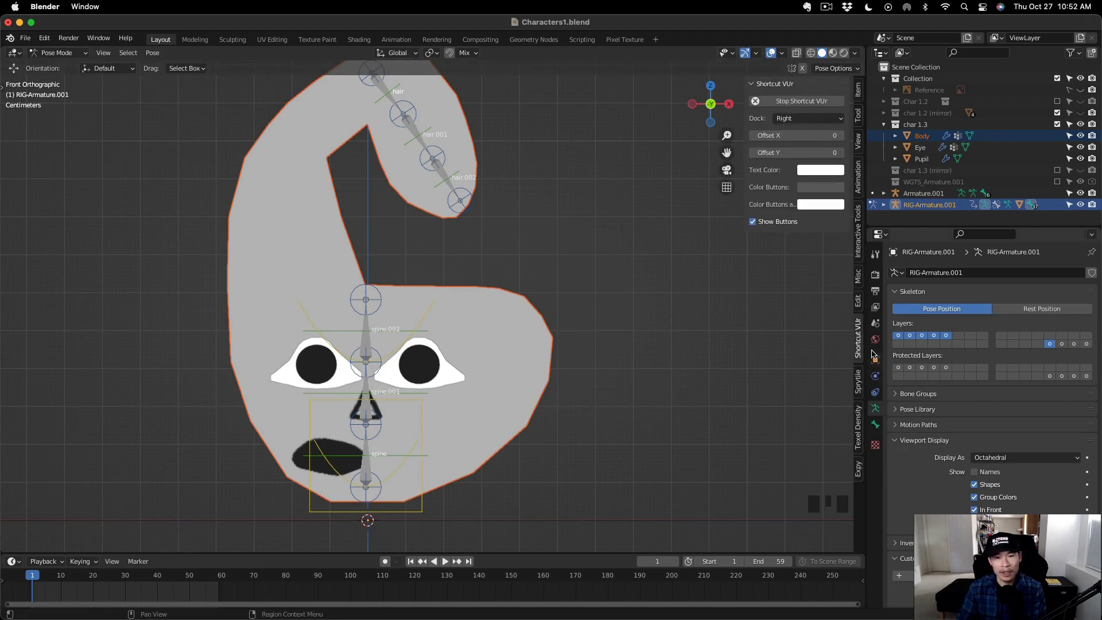
{"action": "left_click", "coordinate": [860, 90]}
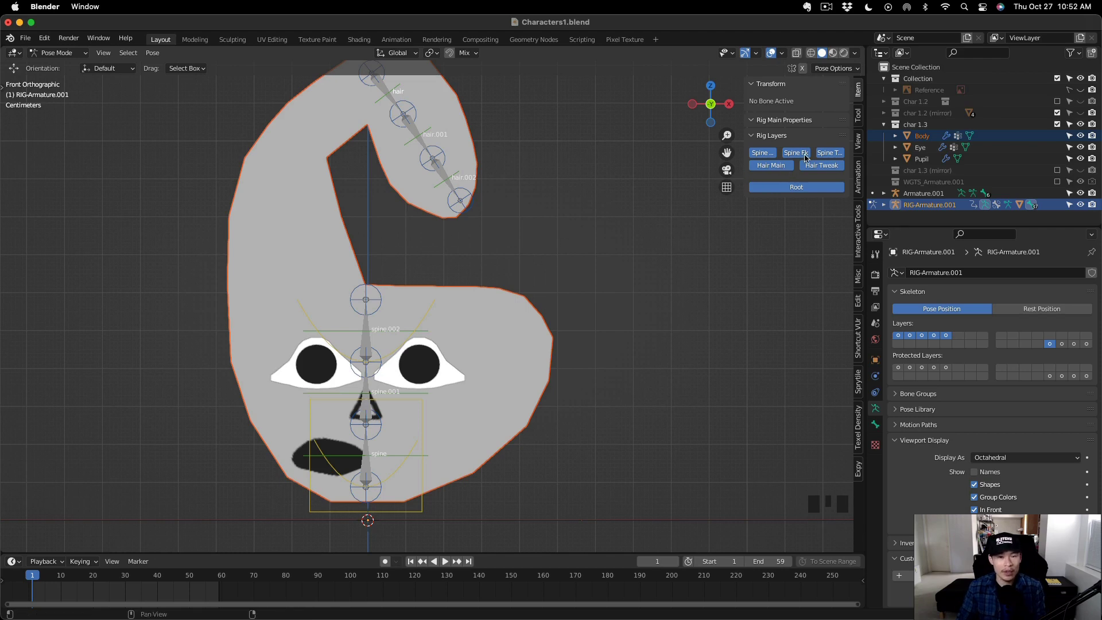
{"action": "left_click", "coordinate": [824, 153]}
{"action": "left_click", "coordinate": [830, 153]}
{"action": "left_click", "coordinate": [771, 165]}
{"action": "left_click", "coordinate": [821, 166]}
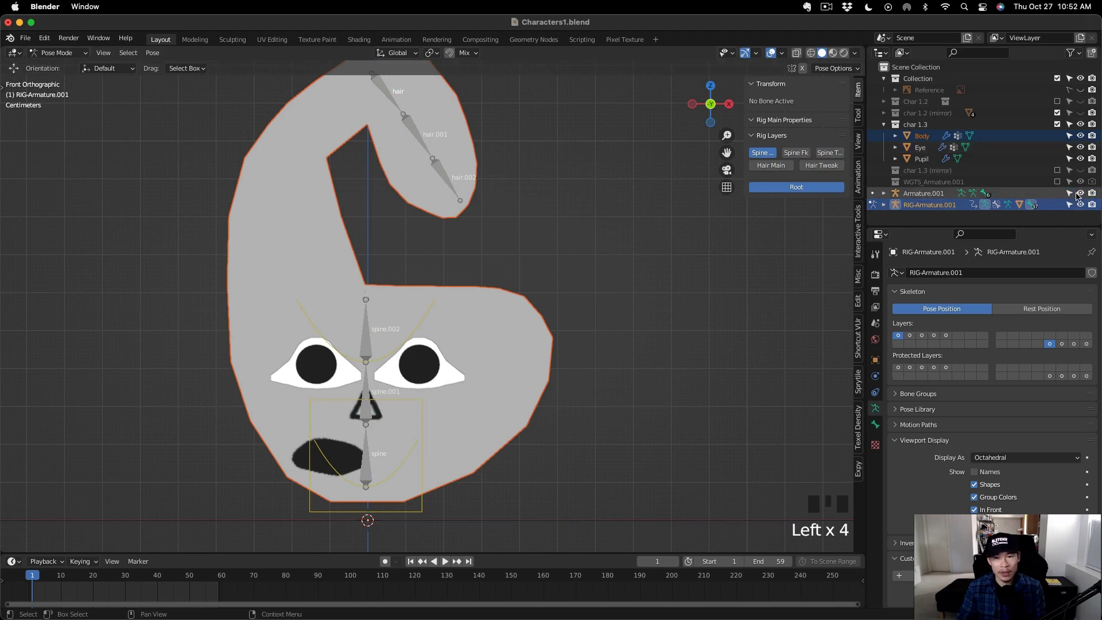
Rename RIG-Armature.001 as metarig and hide the original Armature.001.
{"action": "left_click", "coordinate": [938, 208]}
{"action": "double_click", "coordinate": [937, 208]}
{"action": "type", "text": "metarig"}
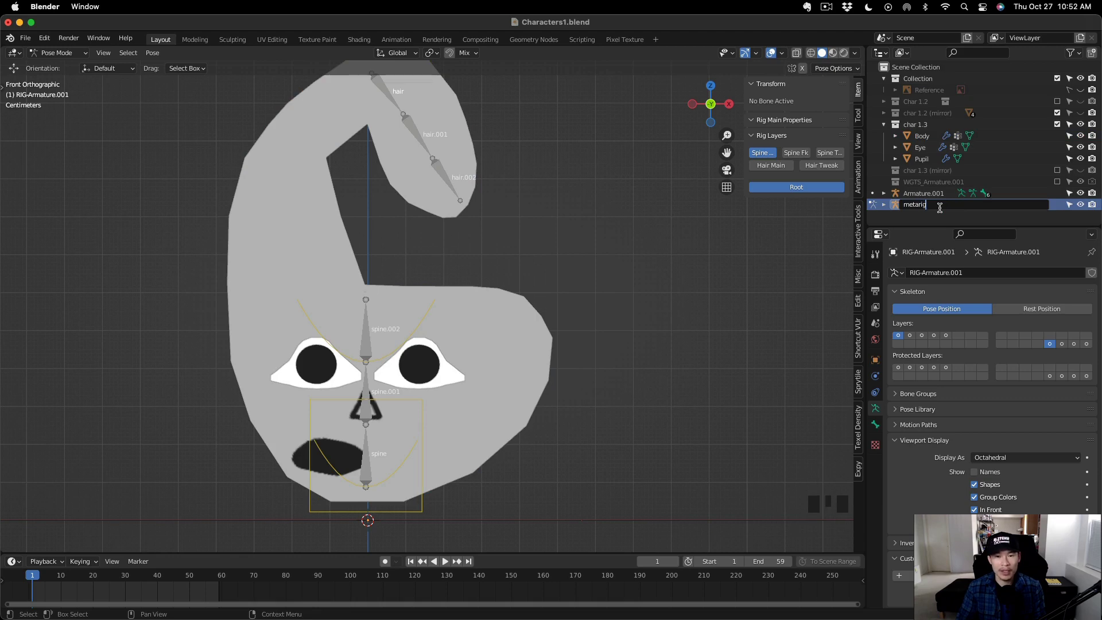
{"action": "key", "text": "Return"}
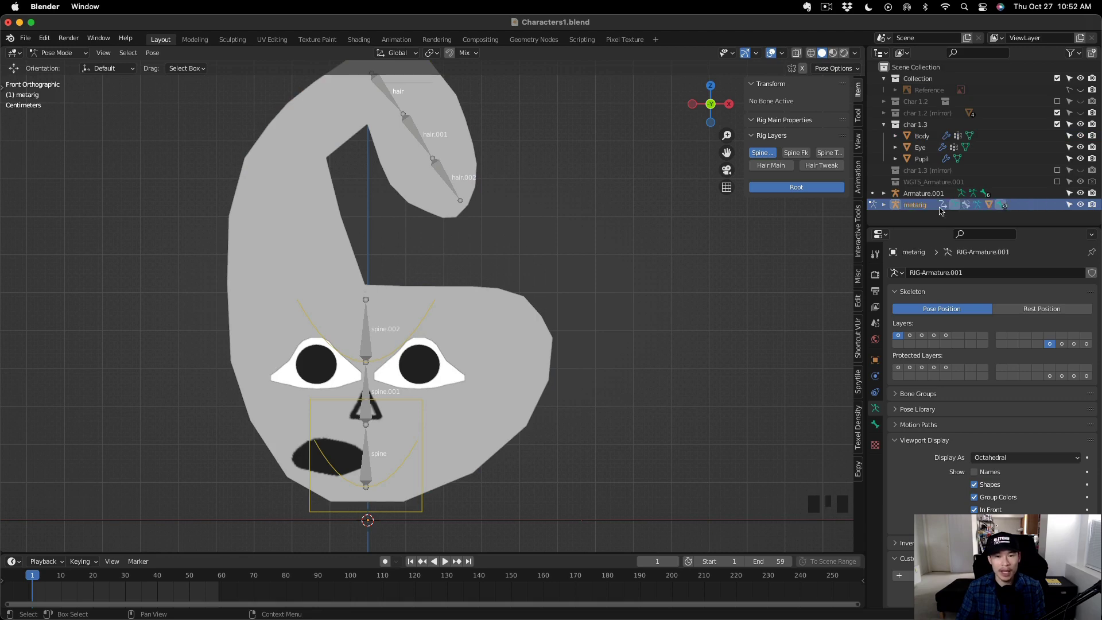
{"action": "left_click", "coordinate": [1080, 193]}
Try moving the square torso control in the front view and undo the move.
{"action": "middle_click_drag", "start_coordinate": [494, 393], "coordinate": [416, 339]}
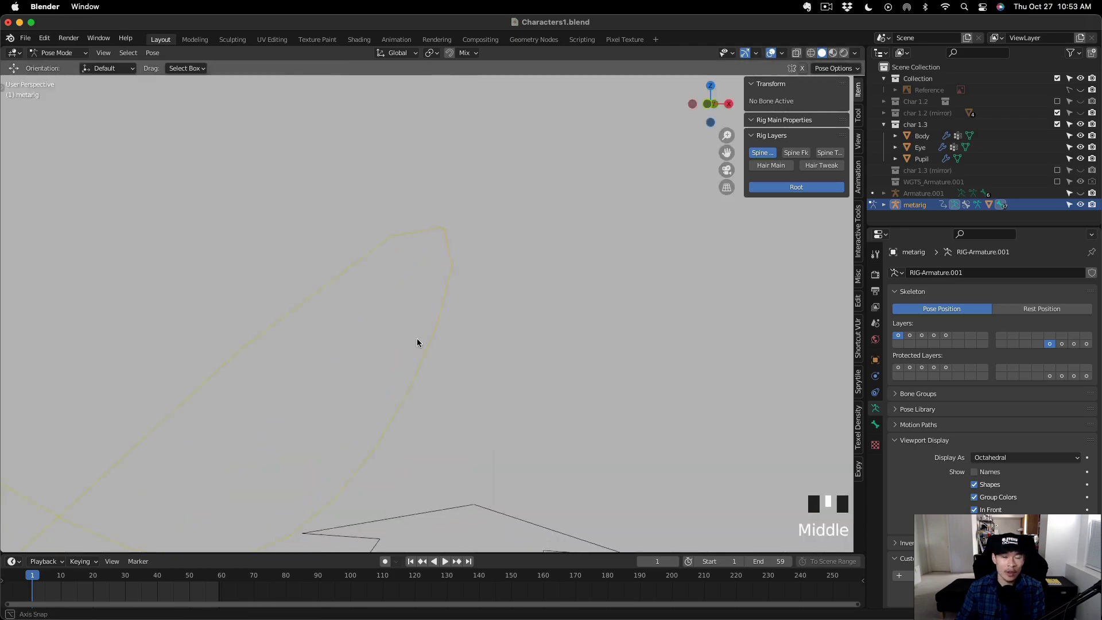
{"action": "scroll", "coordinate": [418, 339], "scroll_direction": "down", "scroll_amount": 5}
{"action": "middle_click_drag", "start_coordinate": [432, 378], "coordinate": [458, 344]}
{"action": "middle_click_drag", "start_coordinate": [458, 350], "coordinate": [471, 319], "text": "alt"}
{"action": "scroll", "coordinate": [428, 367], "scroll_direction": "up", "scroll_amount": 3}
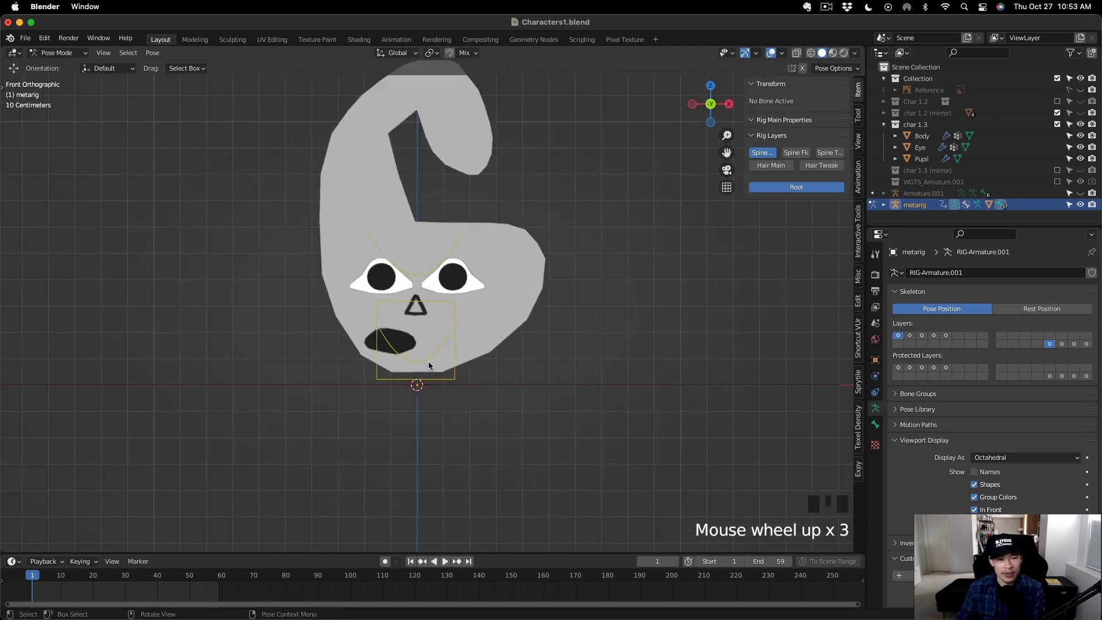
{"action": "scroll", "coordinate": [432, 359], "scroll_direction": "up", "scroll_amount": 1}
{"action": "left_click", "coordinate": [444, 324]}
{"action": "left_click_drag", "start_coordinate": [445, 325], "coordinate": [413, 304]}
{"action": "key", "text": "super+z"}
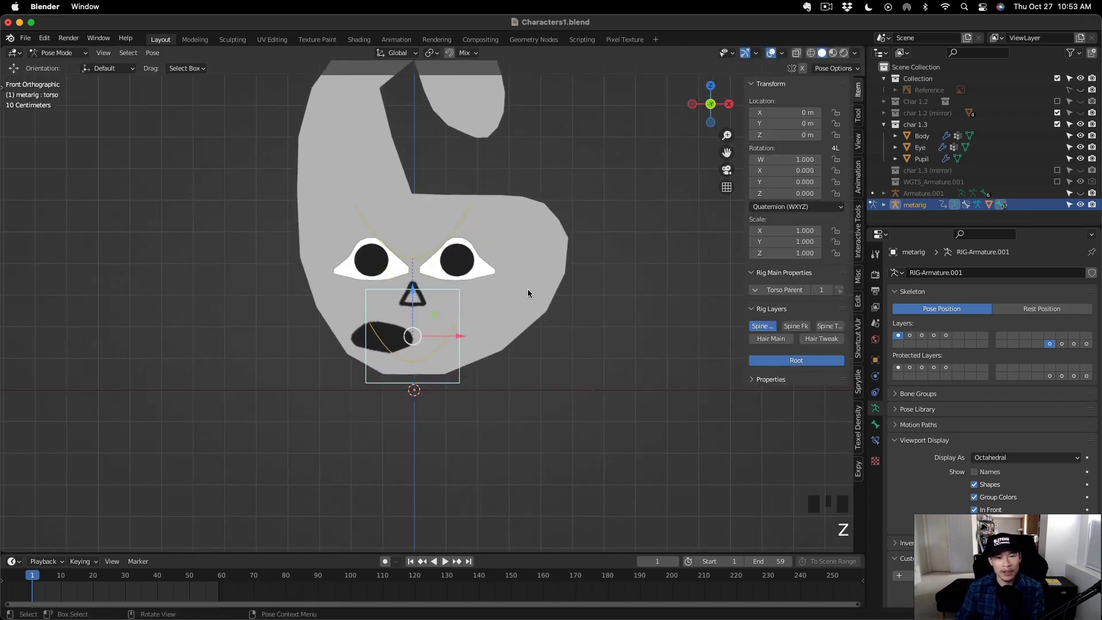
Return from Pose Mode to Object Mode with the Eye mesh as the active object.
{"action": "middle_click_drag", "start_coordinate": [553, 302], "coordinate": [532, 412]}
{"action": "scroll", "coordinate": [531, 319], "scroll_direction": "up", "scroll_amount": 4}
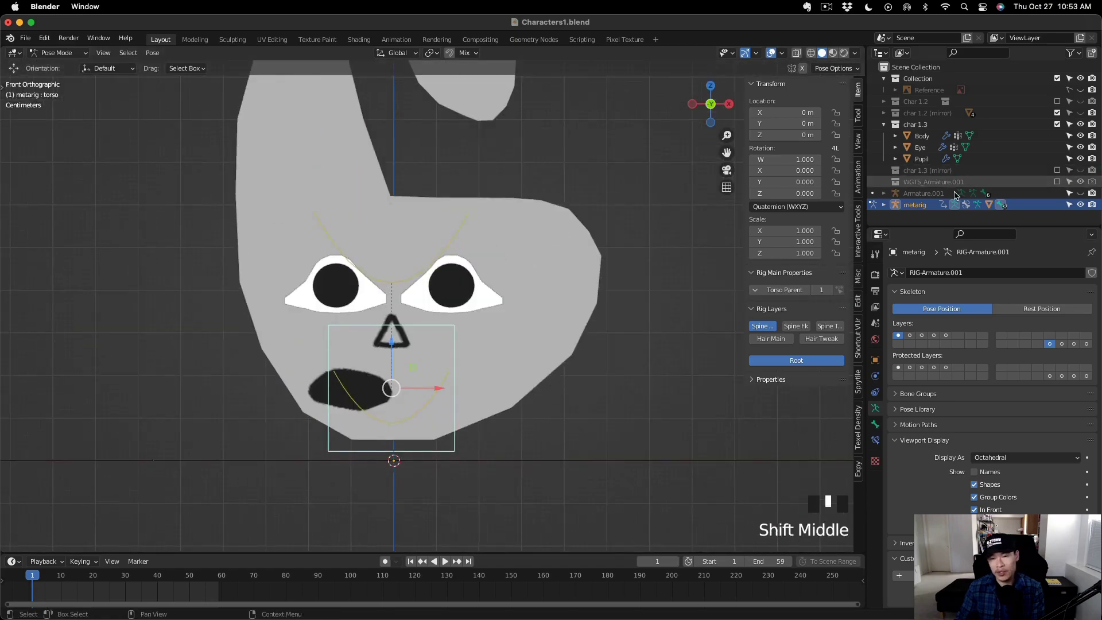
{"action": "left_click", "coordinate": [920, 147]}
{"action": "scroll", "coordinate": [529, 384], "scroll_direction": "down", "scroll_amount": 1}
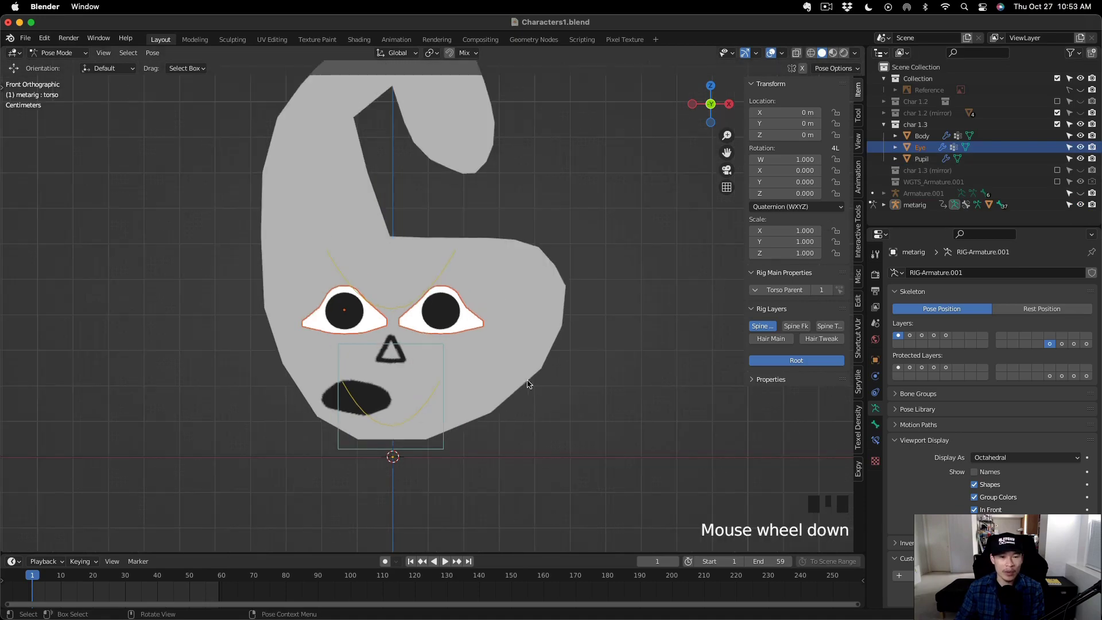
{"action": "scroll", "coordinate": [636, 336], "scroll_direction": "down", "scroll_amount": 1}
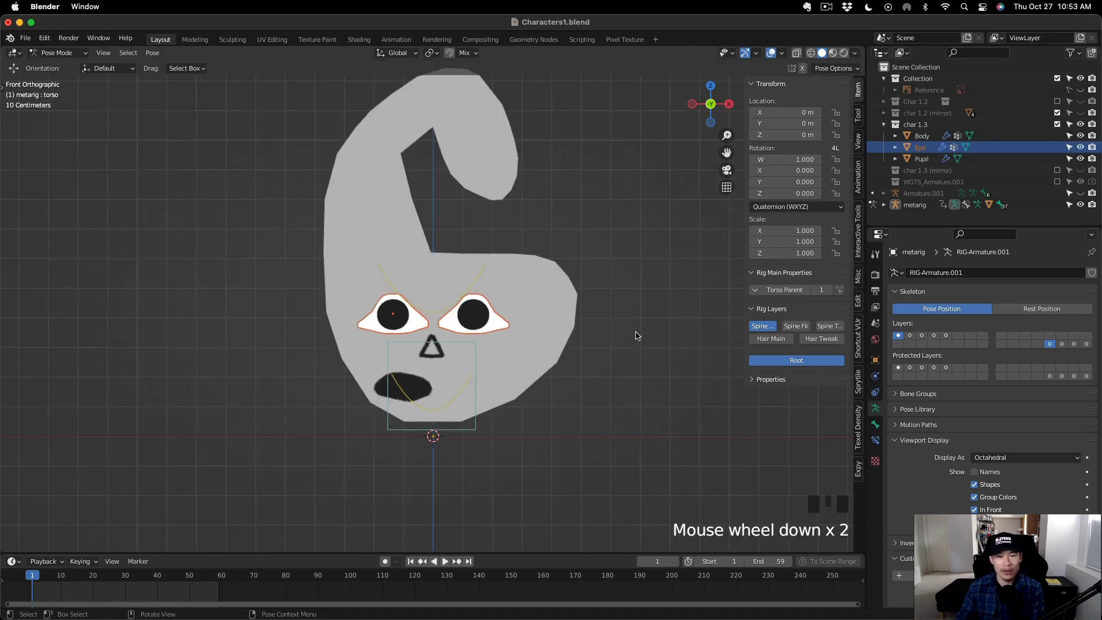
{"action": "scroll", "coordinate": [636, 333], "scroll_direction": "up", "scroll_amount": 1}
{"action": "key", "text": "super+z"}
{"action": "key", "text": "super+z"}
{"action": "left_click", "coordinate": [950, 203]}
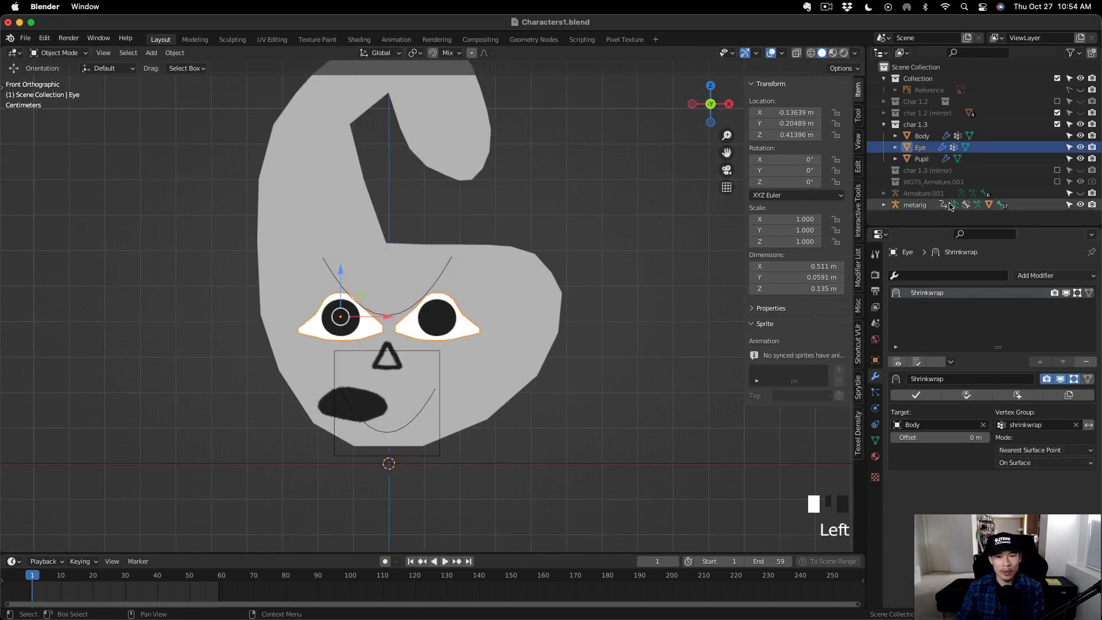
Add a new vertex group to the Eye mesh alongside its shrinkwrap group.
{"action": "left_click", "coordinate": [933, 160]}
{"action": "left_click", "coordinate": [933, 159]}
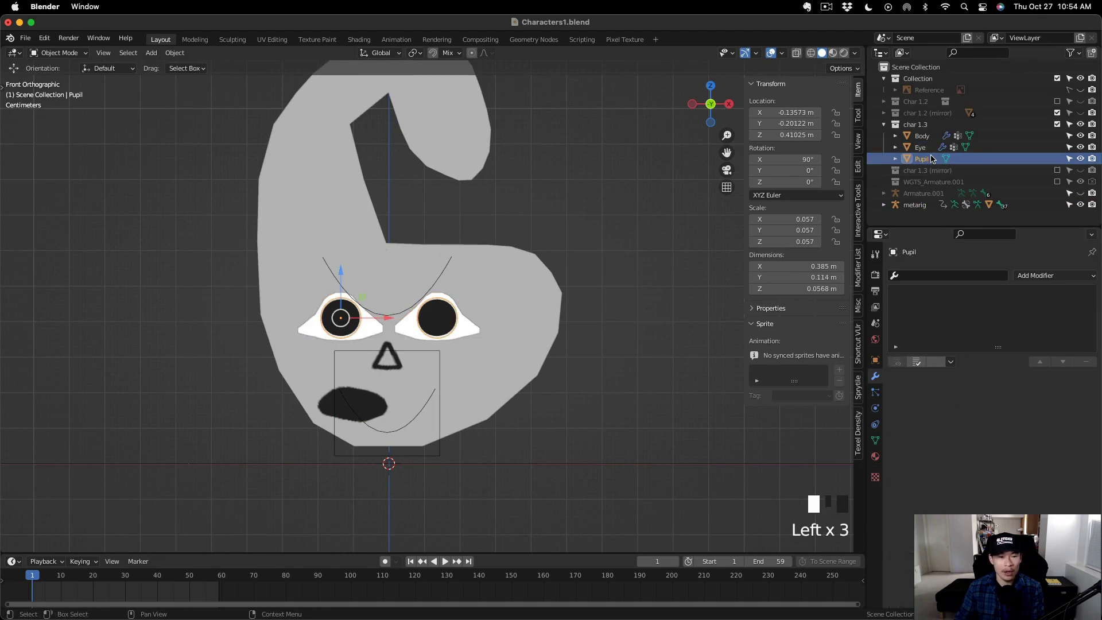
{"action": "left_click", "coordinate": [925, 147]}
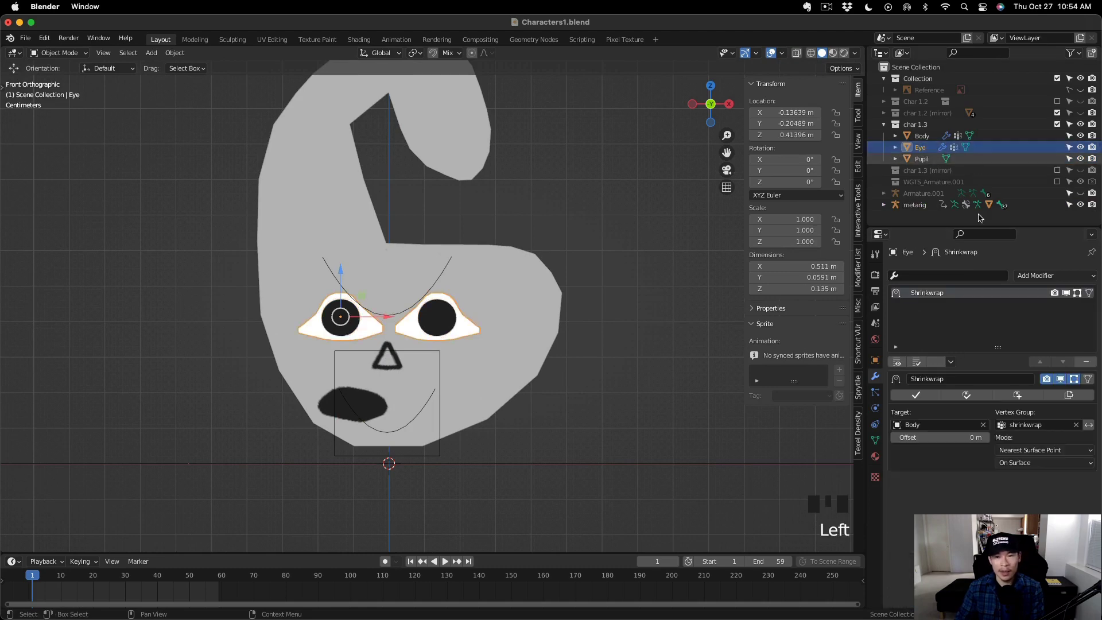
{"action": "left_click", "coordinate": [875, 440]}
{"action": "left_click", "coordinate": [1087, 308]}
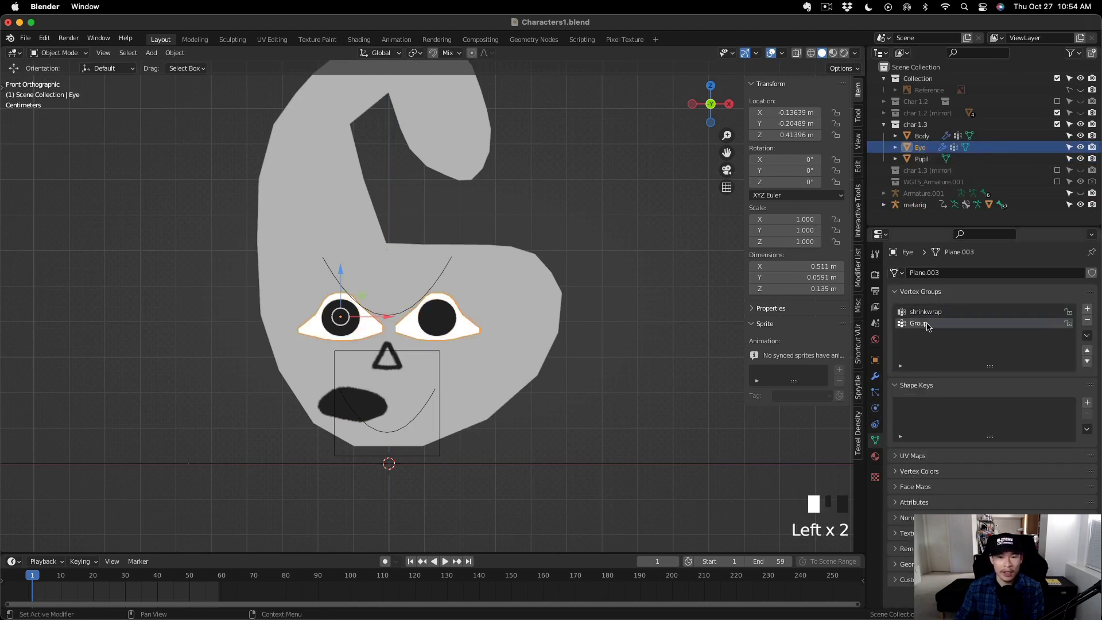
Rename the Eye mesh's new vertex group as Outline.
{"action": "double_click", "coordinate": [926, 323]}
{"action": "type", "text": "P"}
{"action": "key", "text": "BackSpace"}
{"action": "key", "text": "BackSpace"}
{"action": "type", "text": "Outline"}
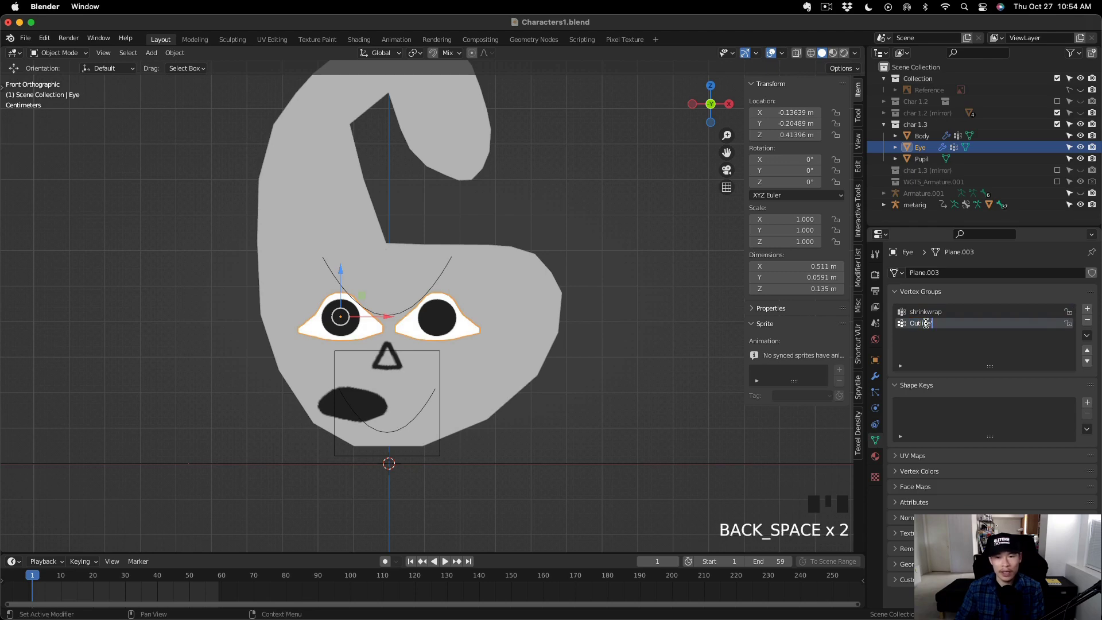
Add a second material slot to the Eye and assign it an existing material.
{"action": "left_click", "coordinate": [875, 456]}
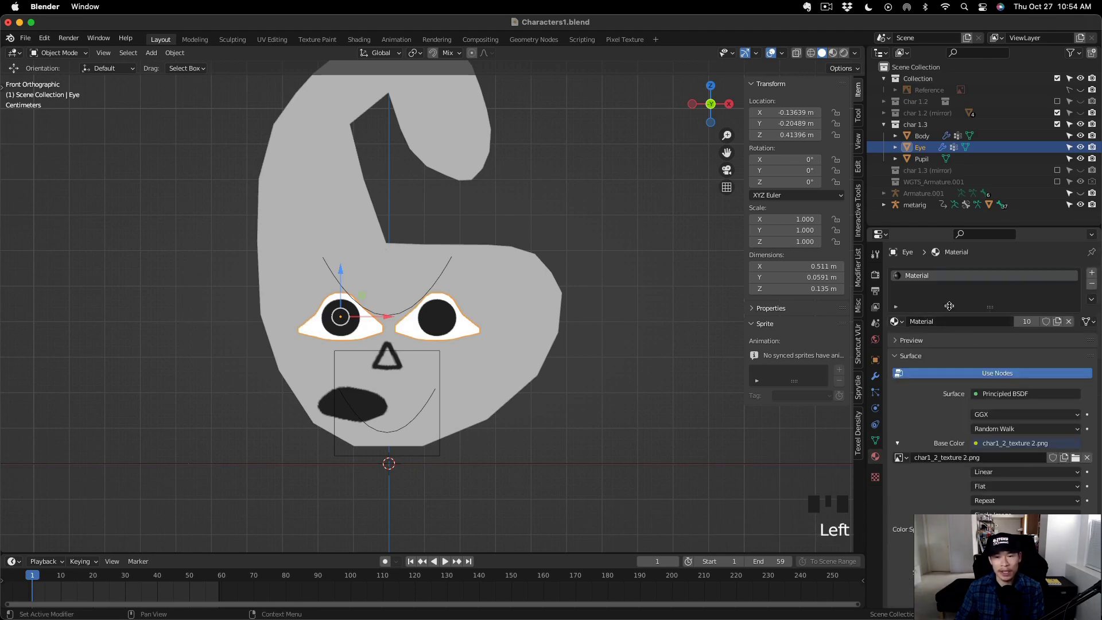
{"action": "left_click", "coordinate": [1092, 273]}
{"action": "left_click", "coordinate": [896, 345]}
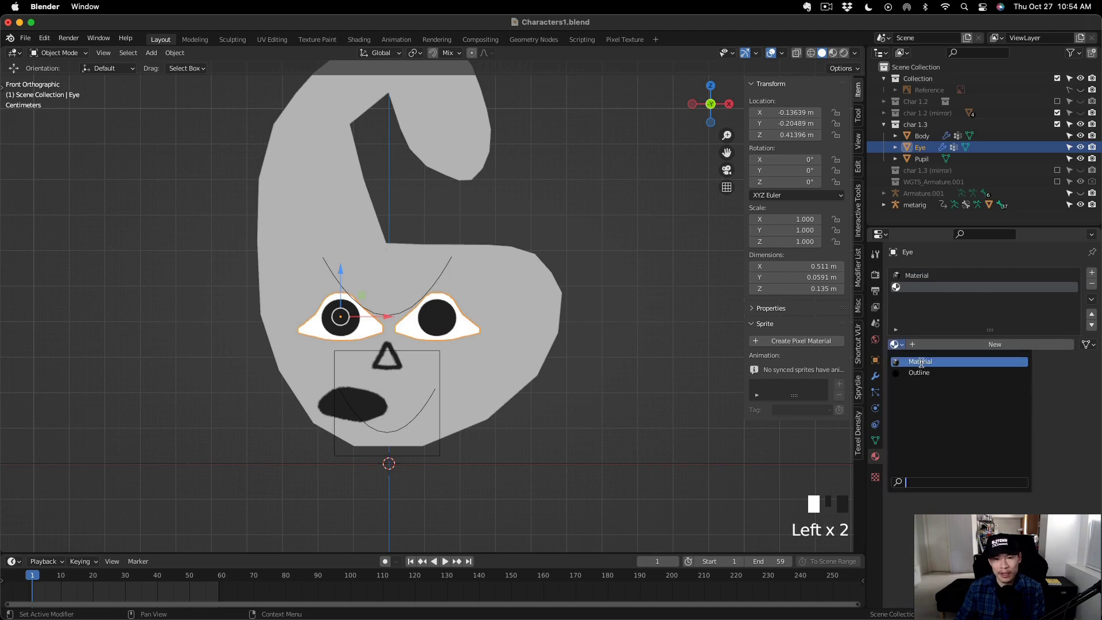
{"action": "left_click", "coordinate": [913, 360]}
Add a Mask modifier and a Solidify modifier to the Eye after its Shrinkwrap.
{"action": "left_click", "coordinate": [874, 376]}
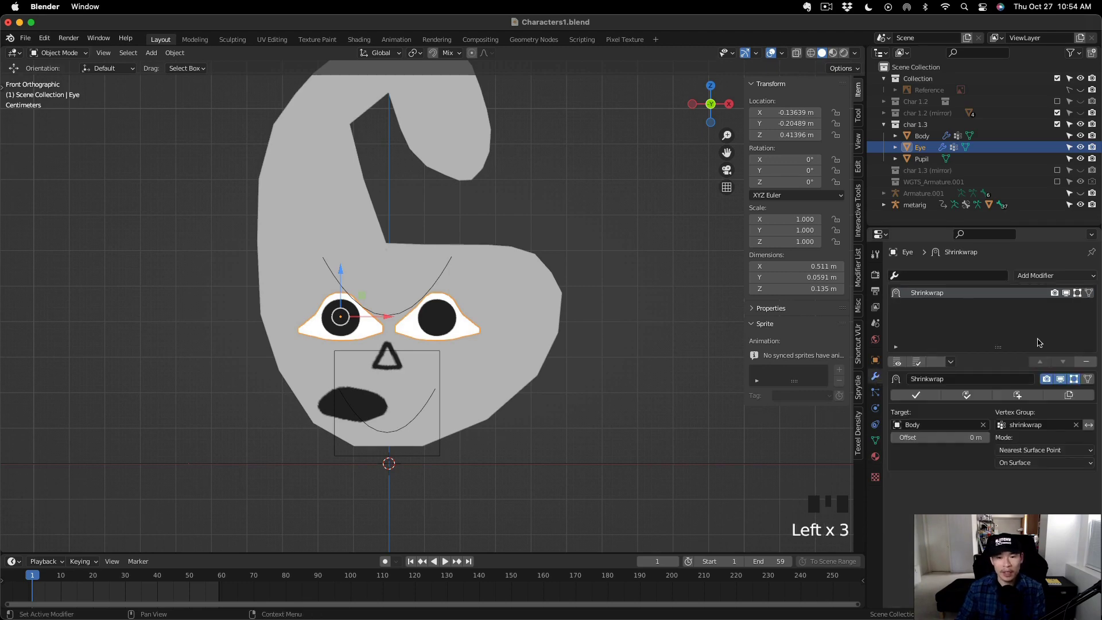
{"action": "left_click", "coordinate": [1054, 276]}
{"action": "left_click", "coordinate": [896, 393]}
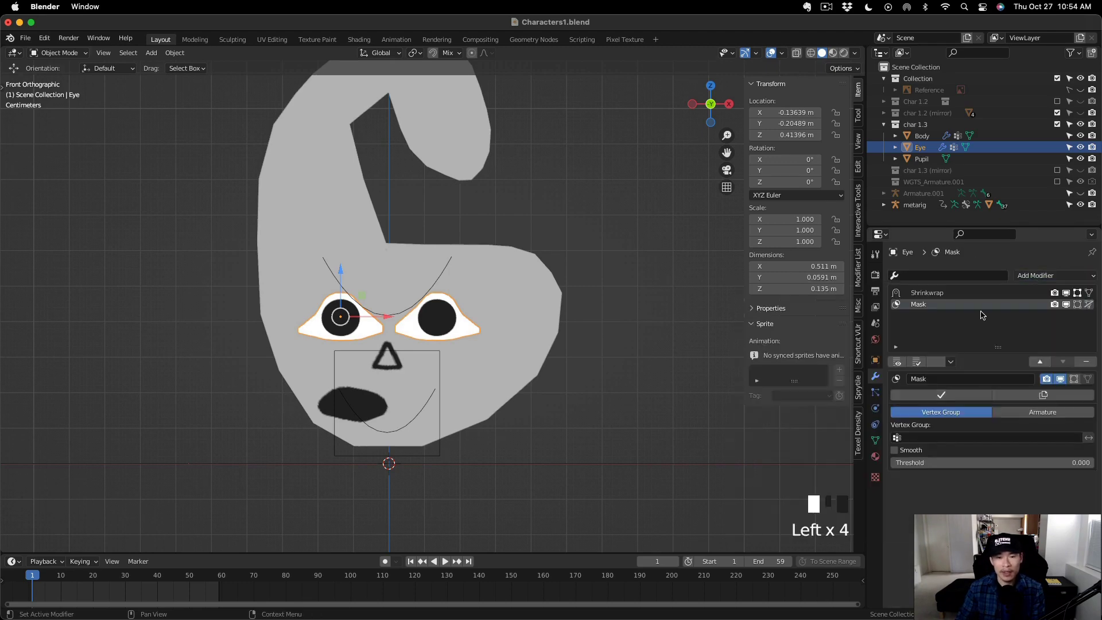
{"action": "left_click", "coordinate": [1054, 275]}
{"action": "left_click", "coordinate": [866, 468]}
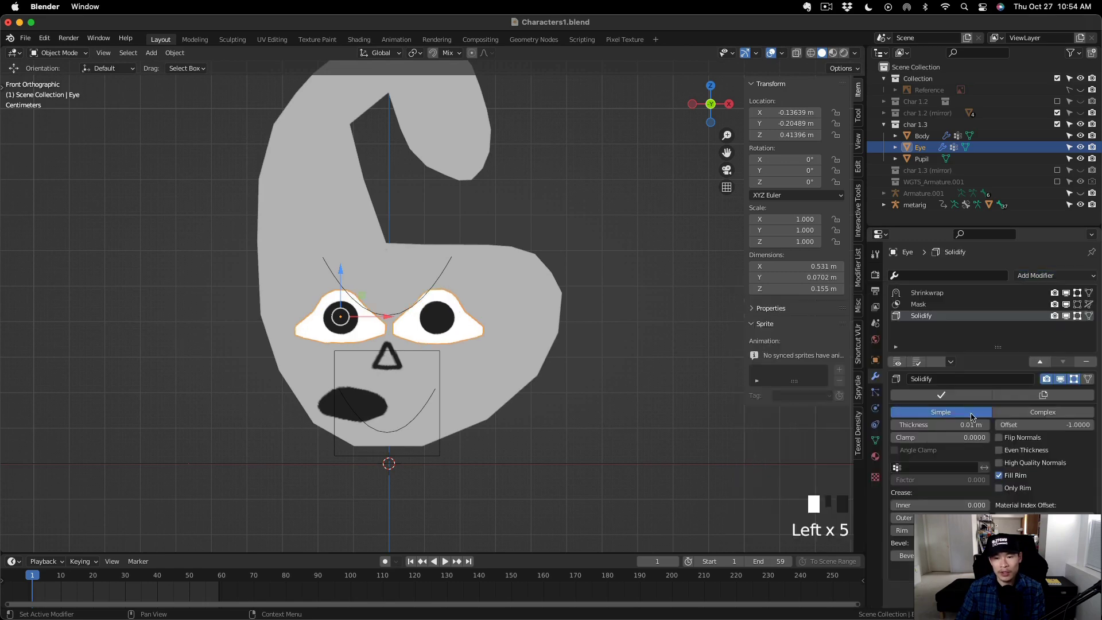
Set the Eye's Solidify offset to 1 and enable Flip Normals and High Quality Normals, leaving Even Thickness off.
{"action": "left_click_drag", "start_coordinate": [1008, 424], "coordinate": [1044, 427]}
{"action": "left_click", "coordinate": [1003, 438]}
{"action": "left_click", "coordinate": [1008, 450]}
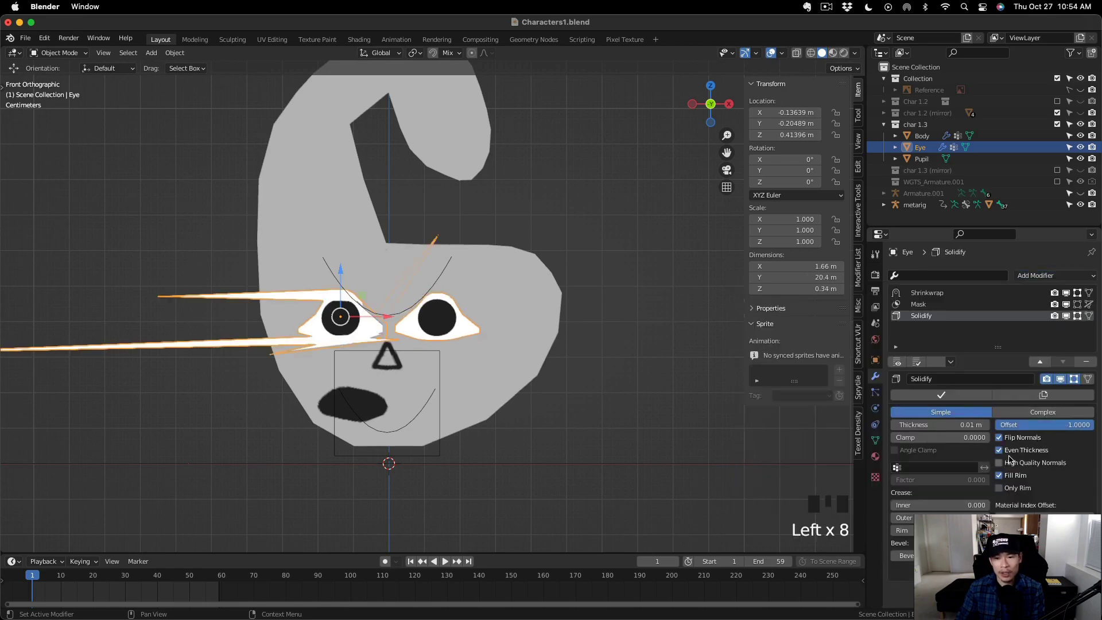
{"action": "left_click", "coordinate": [1000, 450]}
{"action": "left_click", "coordinate": [1002, 463]}
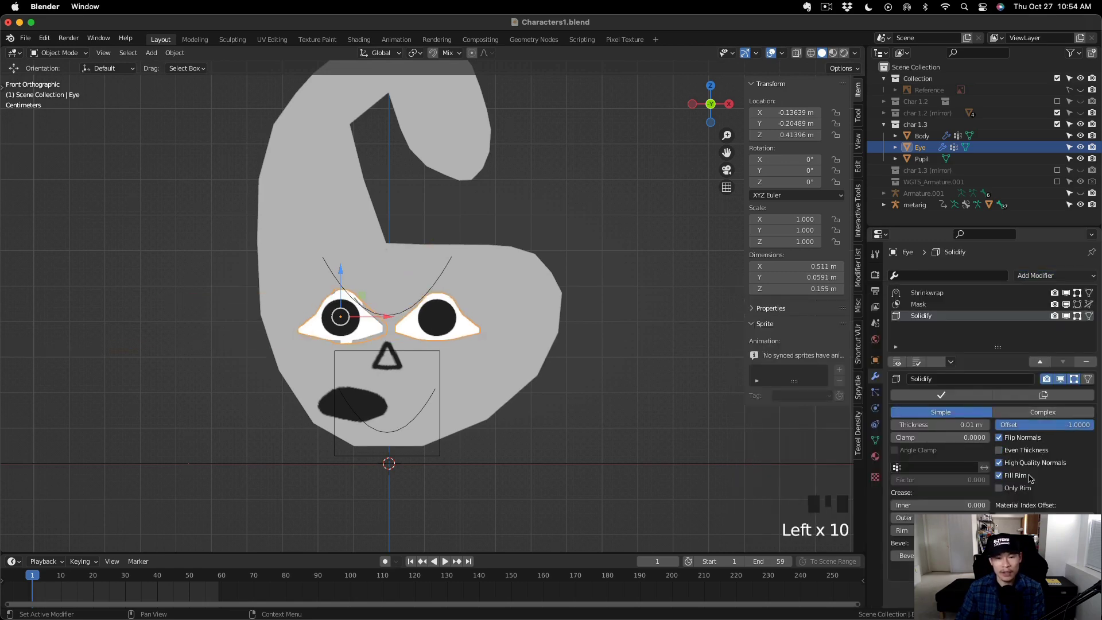
Test larger Solidify thicknesses, return it to 0.01 m, and assign Outline as the modifier's output vertex group.
{"action": "left_click", "coordinate": [987, 426]}
{"action": "left_click", "coordinate": [986, 426]}
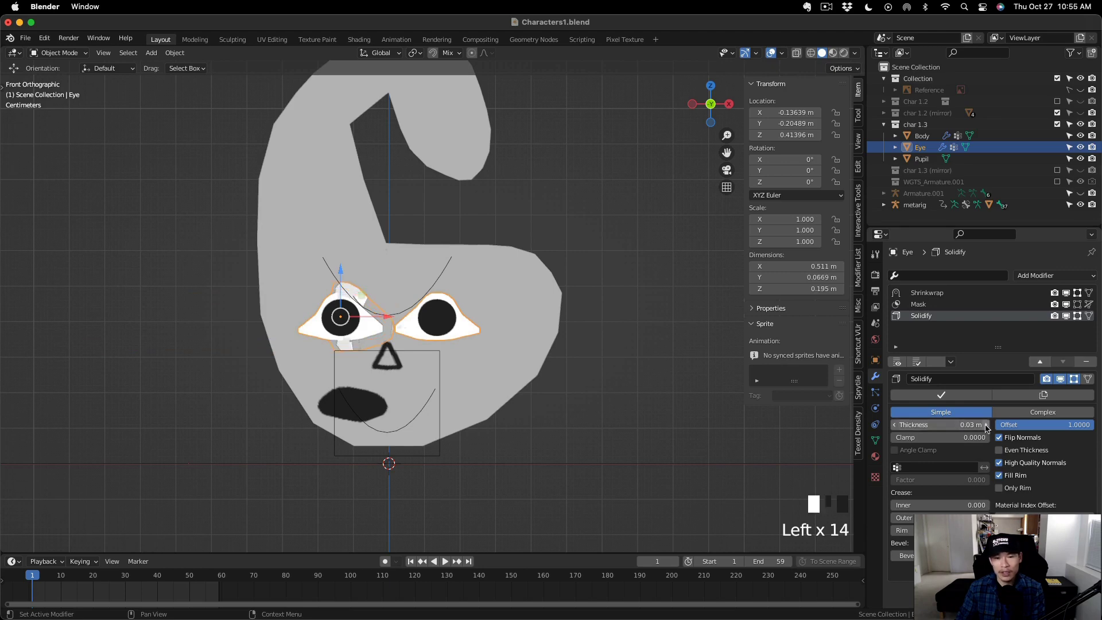
{"action": "left_click", "coordinate": [986, 425]}
{"action": "left_click", "coordinate": [986, 425]}
{"action": "left_click_drag", "start_coordinate": [986, 426], "coordinate": [941, 425]}
{"action": "left_click", "coordinate": [1045, 555]}
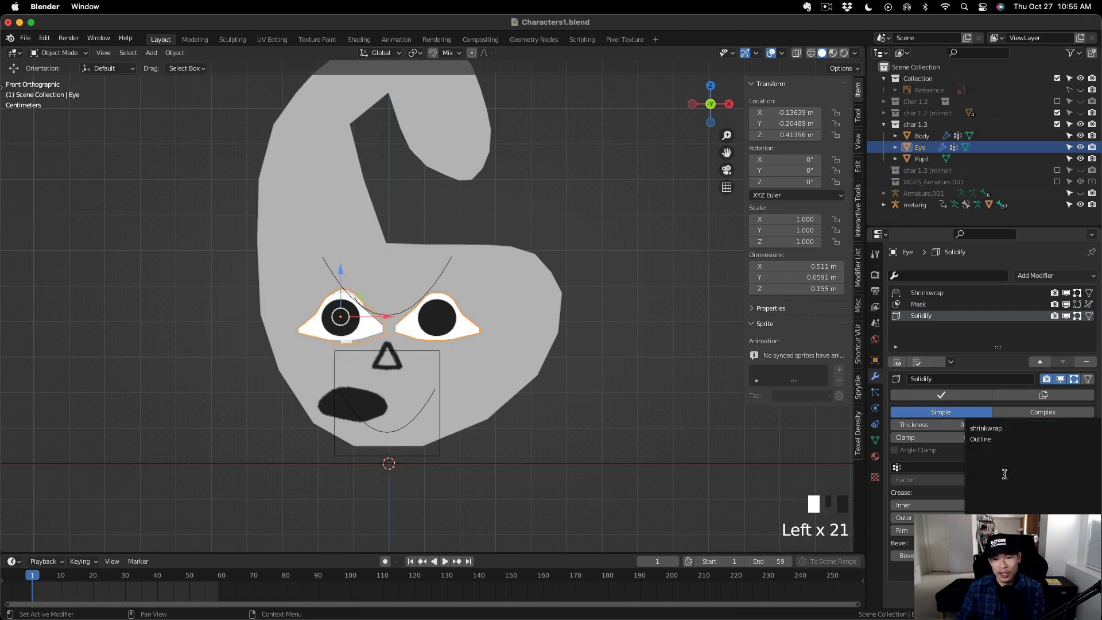
{"action": "left_click", "coordinate": [995, 439]}
Set the Mask modifier's vertex group to Outline and place Solidify between Shrinkwrap and Mask in the stack.
{"action": "left_click", "coordinate": [936, 305]}
{"action": "left_click", "coordinate": [946, 438]}
{"action": "left_click", "coordinate": [921, 464]}
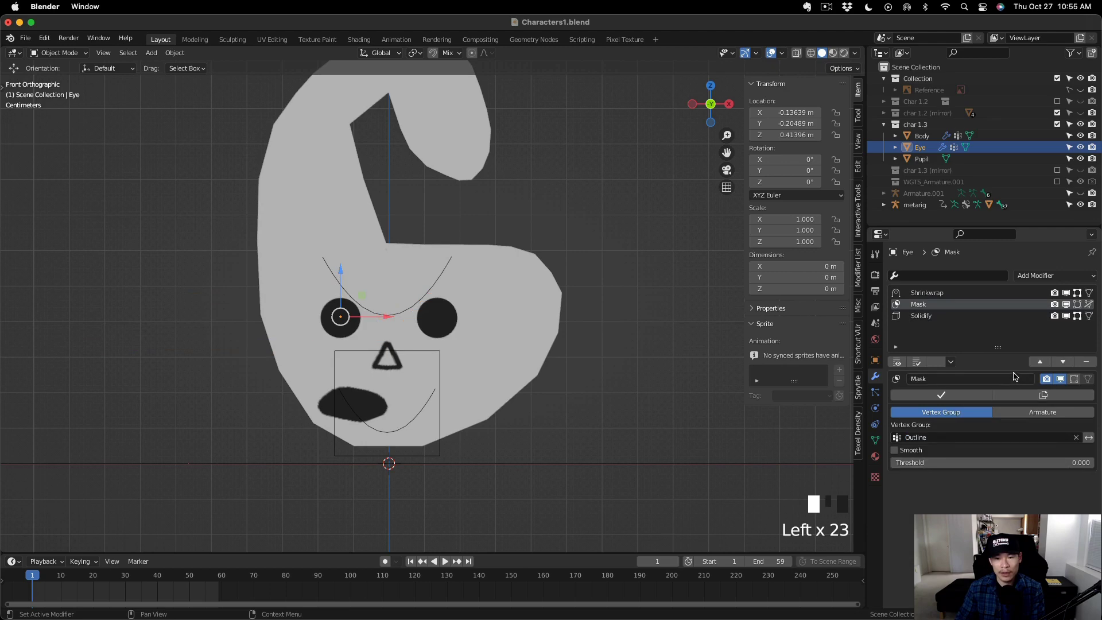
{"action": "left_click", "coordinate": [1042, 362]}
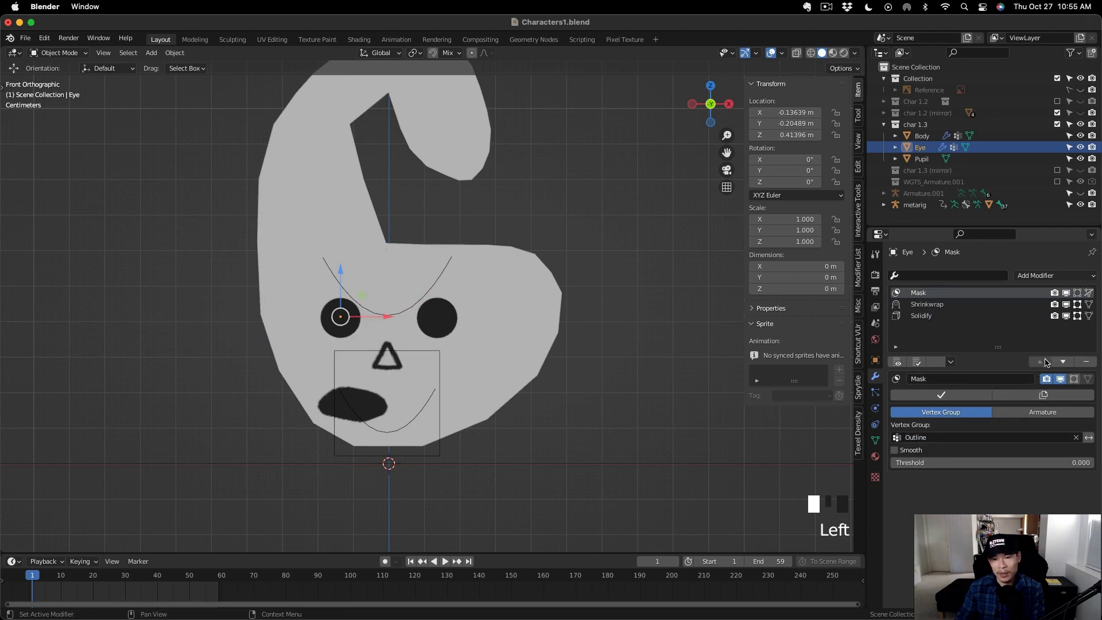
{"action": "left_click", "coordinate": [1063, 362]}
{"action": "left_click", "coordinate": [930, 315]}
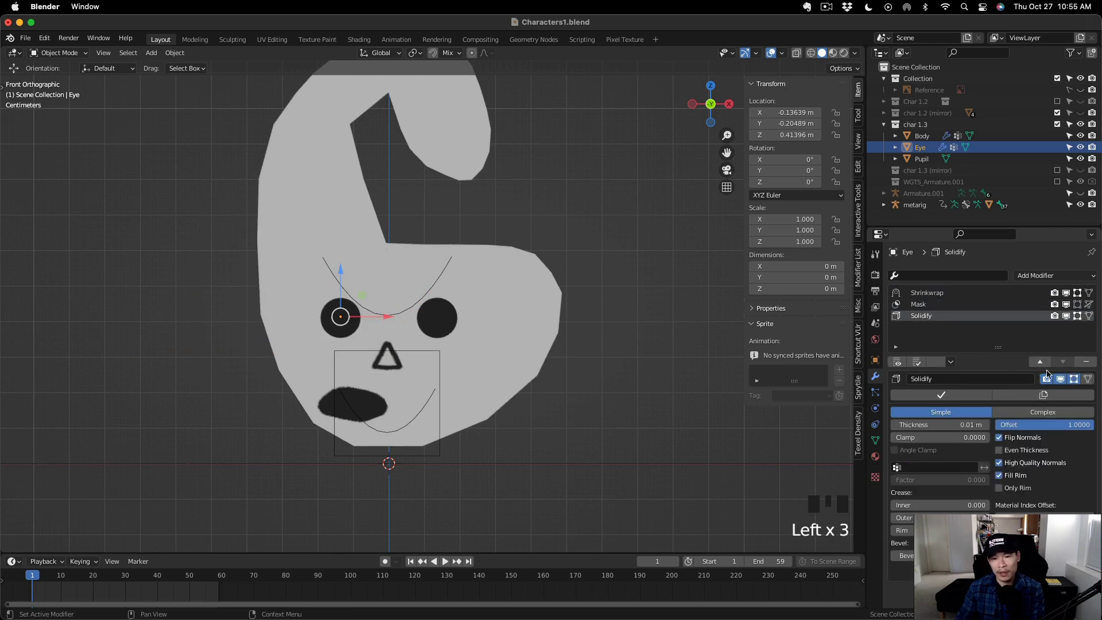
{"action": "left_click", "coordinate": [1041, 362]}
Switch the viewport to Material Preview shading and inspect the eyes in perspective, keeping the Solidify thickness at 0.01 m.
{"action": "scroll", "coordinate": [515, 360], "scroll_direction": "down", "scroll_amount": 1}
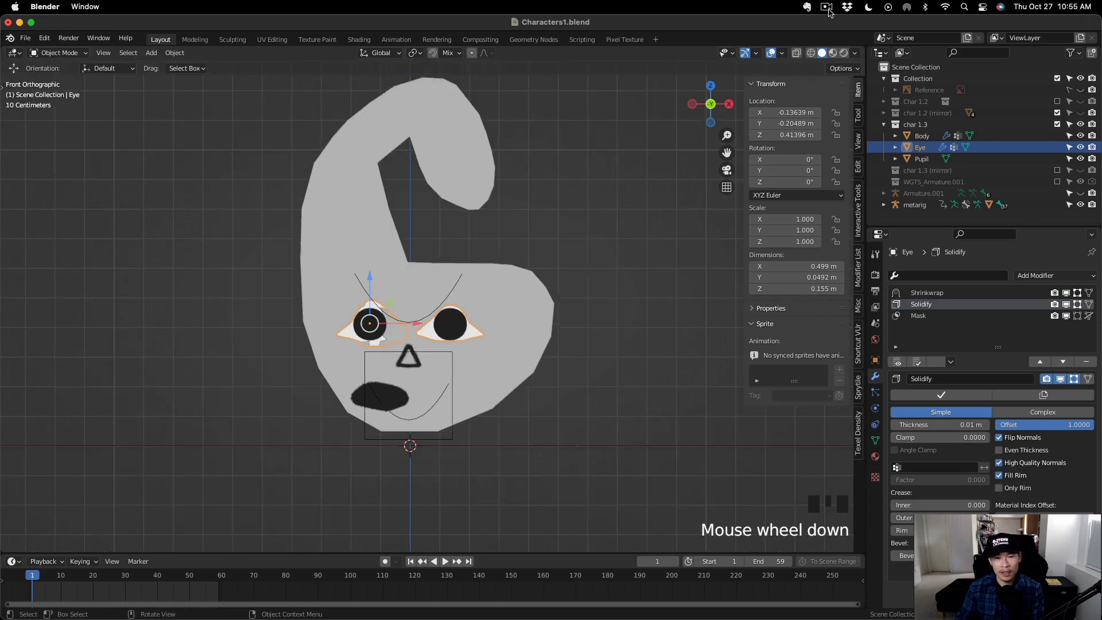
{"action": "left_click", "coordinate": [831, 53]}
{"action": "mouse_move", "coordinate": [515, 379]}
{"action": "middle_mouse_down"}
{"action": "mouse_move", "coordinate": [490, 395]}
{"action": "mouse_move", "coordinate": [512, 411]}
{"action": "middle_mouse_up"}
{"action": "scroll", "coordinate": [490, 395], "scroll_direction": "down", "scroll_amount": 5}
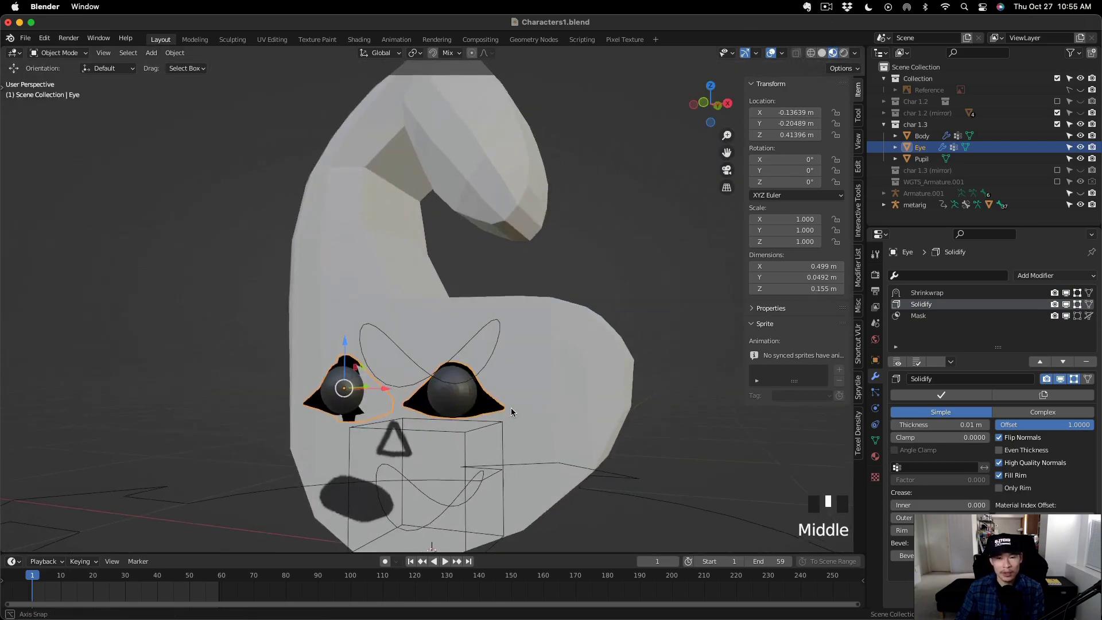
{"action": "left_click_drag", "start_coordinate": [974, 425], "coordinate": [920, 425]}
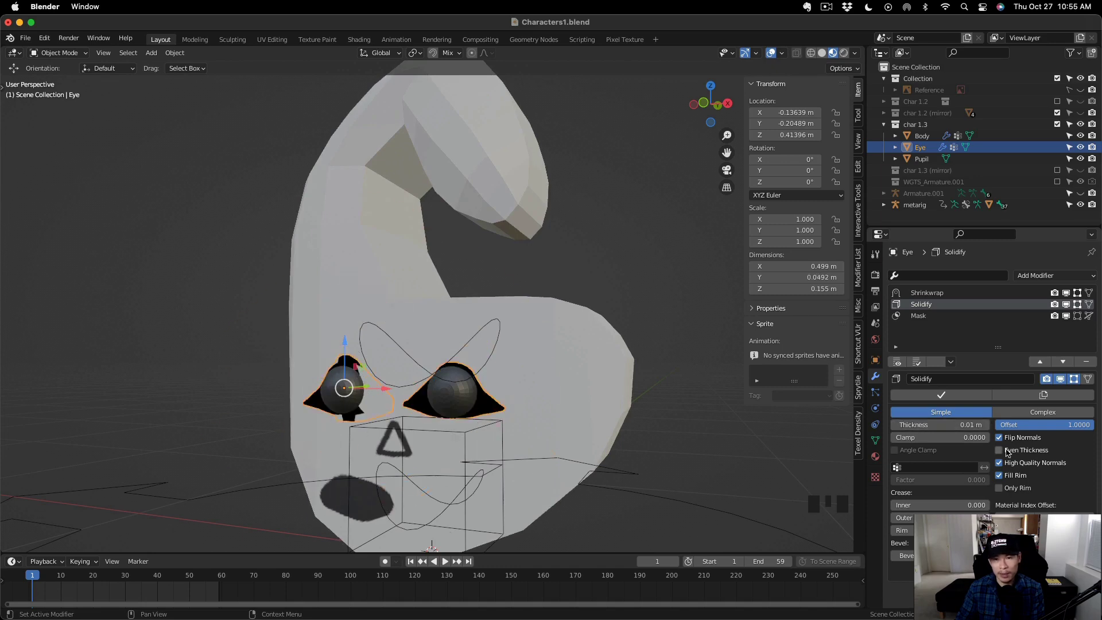
Check the face orientation of the eyes with the viewport overlay, leave the overlay off, and examine the face from an angle.
{"action": "left_click", "coordinate": [782, 52]}
{"action": "left_click", "coordinate": [729, 273]}
{"action": "left_click", "coordinate": [729, 273]}
{"action": "left_click", "coordinate": [729, 274]}
{"action": "left_click", "coordinate": [729, 274]}
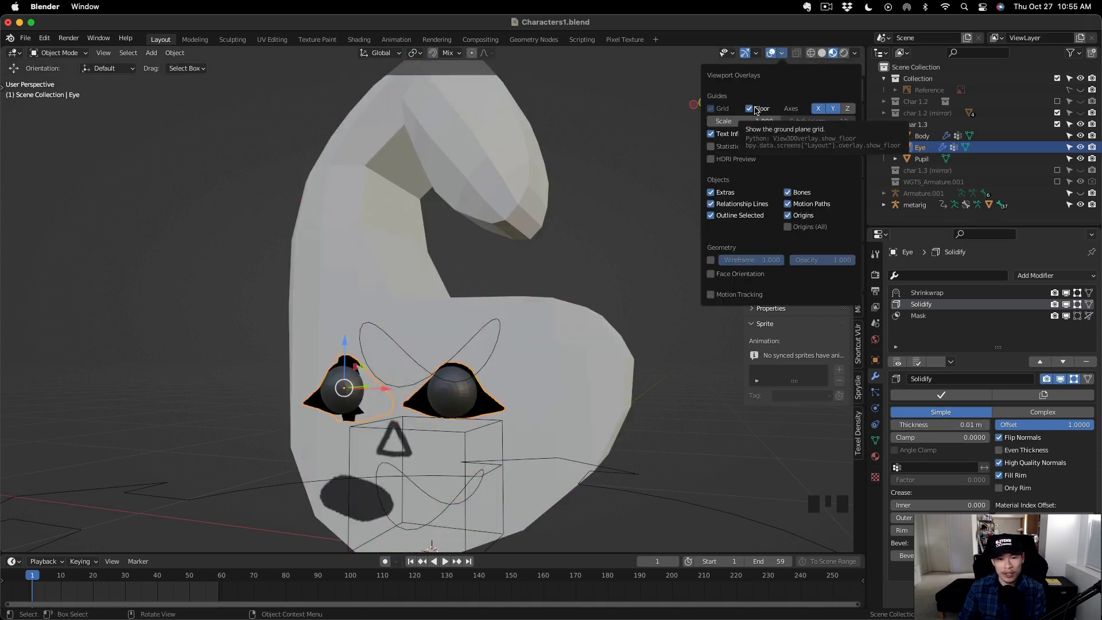
{"action": "middle_click_drag", "start_coordinate": [542, 524], "coordinate": [620, 115]}
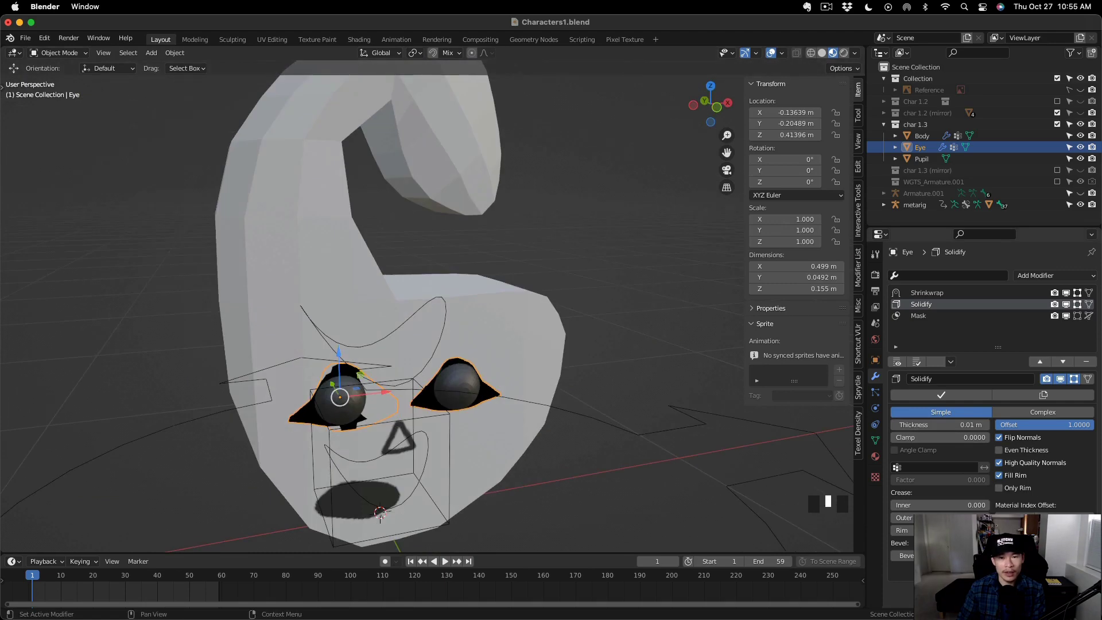
Disable the Eye's Shrinkwrap modifier in the viewport and keep the Solidify thickness at 0.01 m.
{"action": "left_click", "coordinate": [1066, 294]}
{"action": "left_click", "coordinate": [1066, 293]}
{"action": "left_click", "coordinate": [1066, 293]}
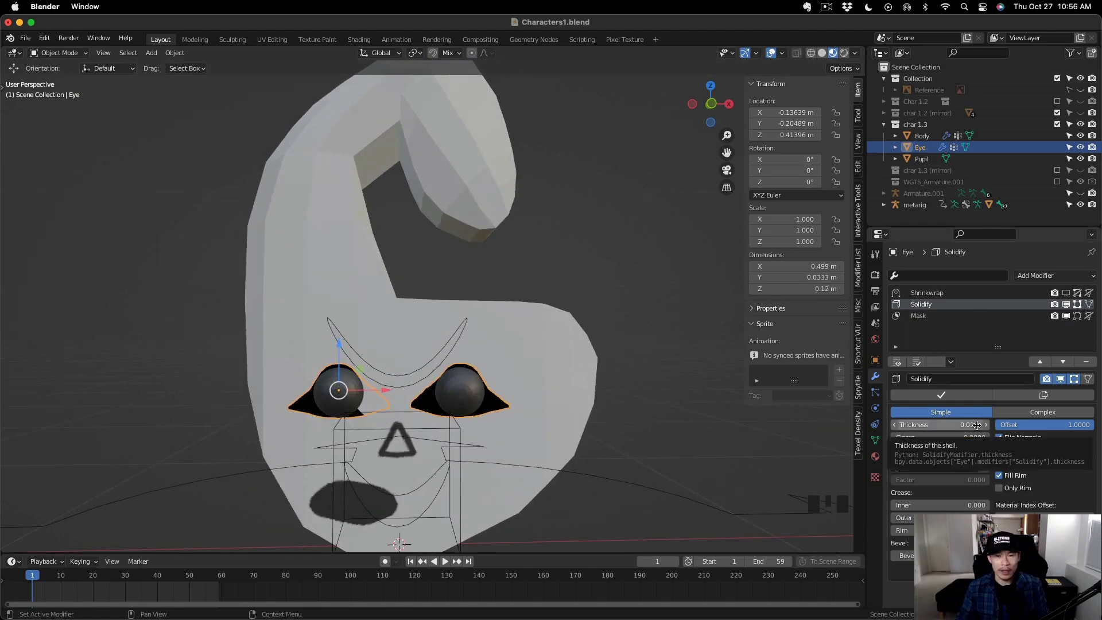
{"action": "mouse_move", "coordinate": [949, 424]}
{"action": "left_mouse_down"}
{"action": "mouse_move", "coordinate": [1012, 425]}
{"action": "mouse_move", "coordinate": [947, 425]}
{"action": "left_mouse_up"}
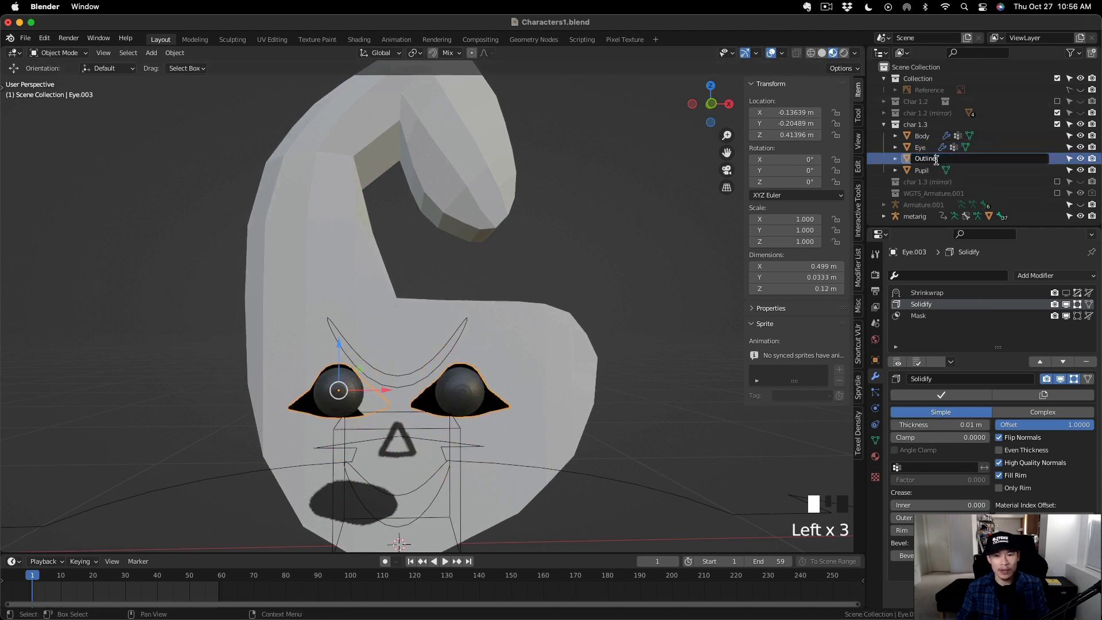
Rename the duplicated eye object as Outline and try enlarging it to a scale of about 1.2 and shifting it around the eyes.
{"action": "left_click", "coordinate": [926, 158]}
{"action": "mouse_move", "coordinate": [940, 425]}
{"action": "left_mouse_down"}
{"action": "mouse_move", "coordinate": [918, 425]}
{"action": "mouse_move", "coordinate": [941, 425]}
{"action": "left_mouse_up"}
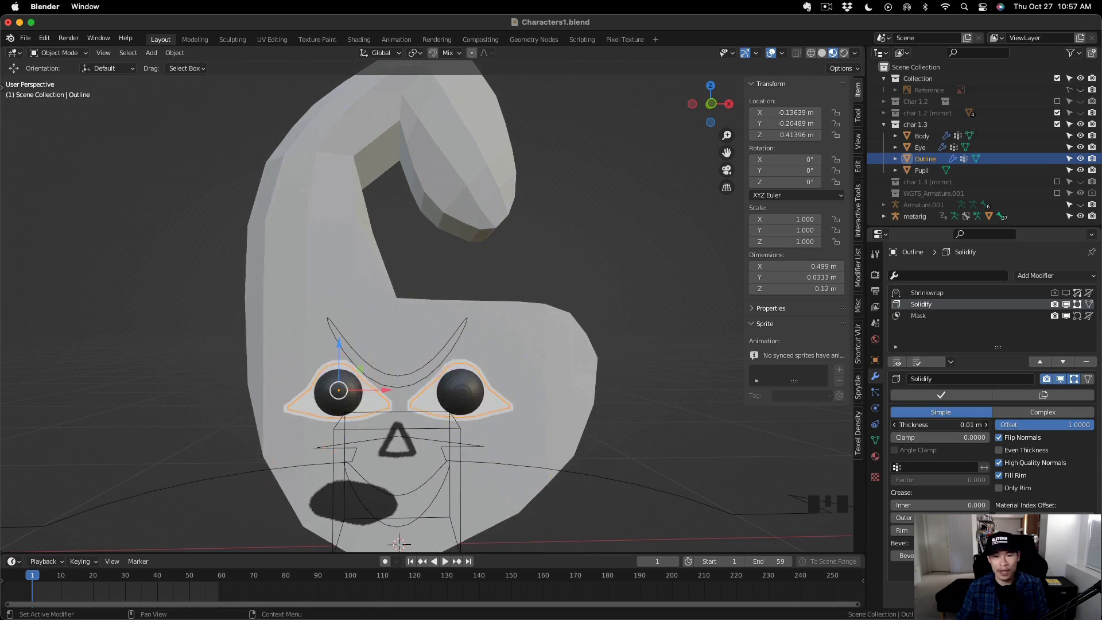
{"action": "left_click_drag", "start_coordinate": [383, 370], "coordinate": [442, 356]}
{"action": "key", "text": "super+z"}
{"action": "left_click", "coordinate": [426, 400]}
{"action": "left_click", "coordinate": [425, 401]}
{"action": "left_click", "coordinate": [423, 401]}
{"action": "key", "text": "alt+q"}
{"action": "key", "text": "r"}
{"action": "left_click_drag", "start_coordinate": [442, 357], "coordinate": [450, 348]}
{"action": "key", "text": "w"}
{"action": "left_click_drag", "start_coordinate": [548, 362], "coordinate": [568, 362]}
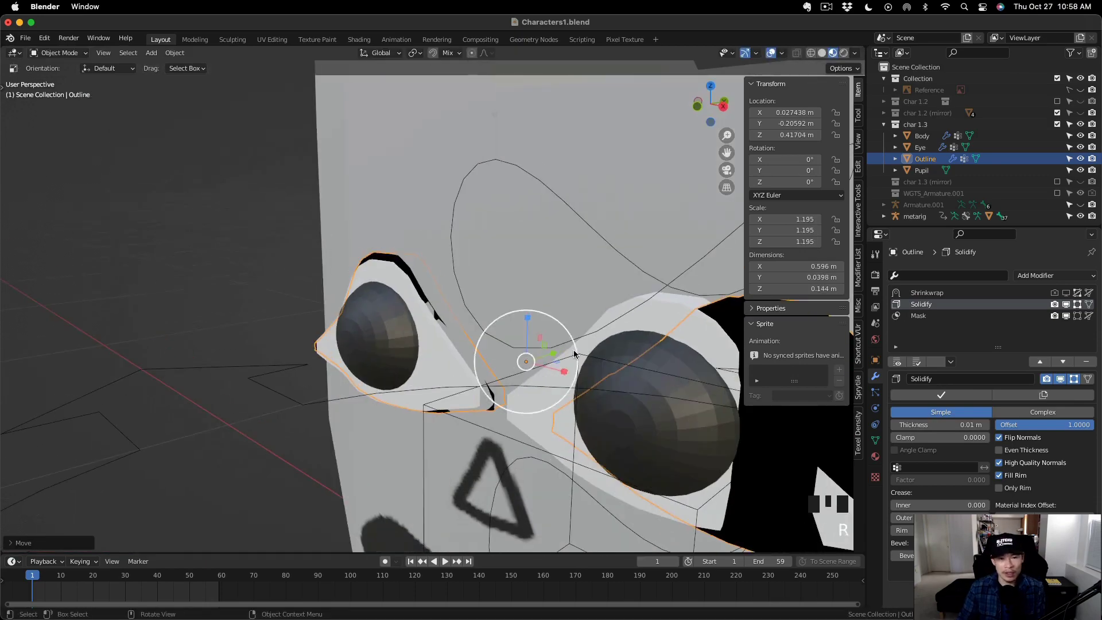
Delete the enlarged Outline object.
{"action": "middle_click_drag", "start_coordinate": [573, 352], "coordinate": [745, 315]}
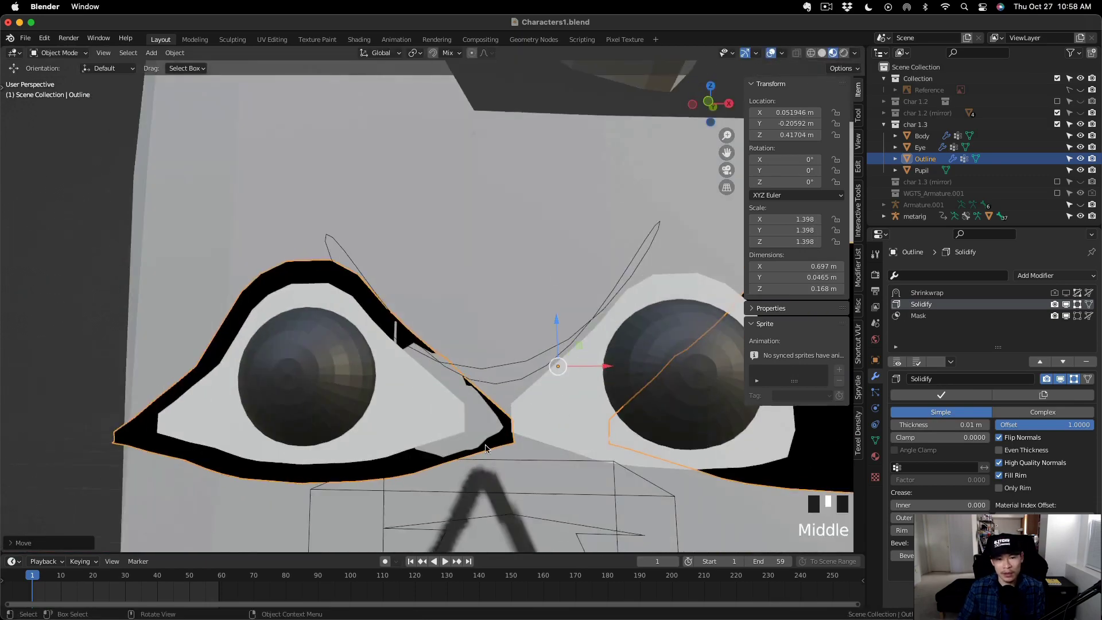
{"action": "scroll", "coordinate": [568, 401], "scroll_direction": "down", "scroll_amount": 5}
{"action": "key", "text": "x"}
{"action": "middle_click_drag", "start_coordinate": [686, 397], "coordinate": [405, 169]}
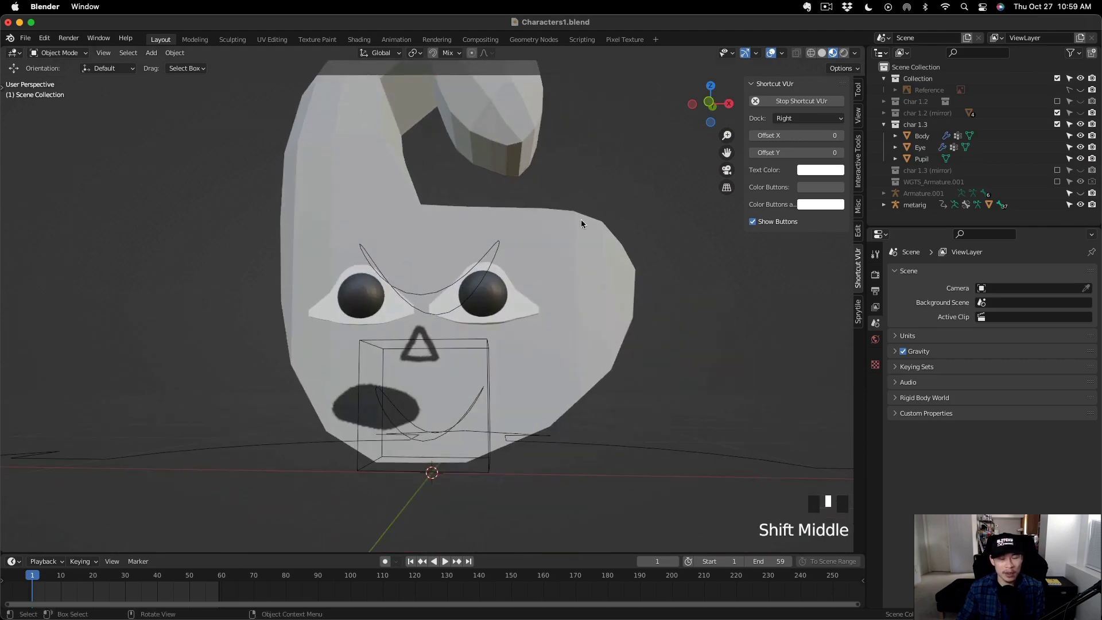
Select the Body and open the Texture Paint workspace.
{"action": "mouse_move", "coordinate": [582, 223]}
{"action": "middle_mouse_down", "text": "shift"}
{"action": "mouse_move", "coordinate": [578, 267]}
{"action": "mouse_move", "coordinate": [539, 247]}
{"action": "middle_mouse_up", "text": "shift"}
{"action": "left_click", "coordinate": [920, 146]}
{"action": "left_click", "coordinate": [356, 230]}
{"action": "left_click", "coordinate": [317, 39]}
{"action": "scroll", "coordinate": [280, 420], "scroll_direction": "up", "scroll_amount": 3}
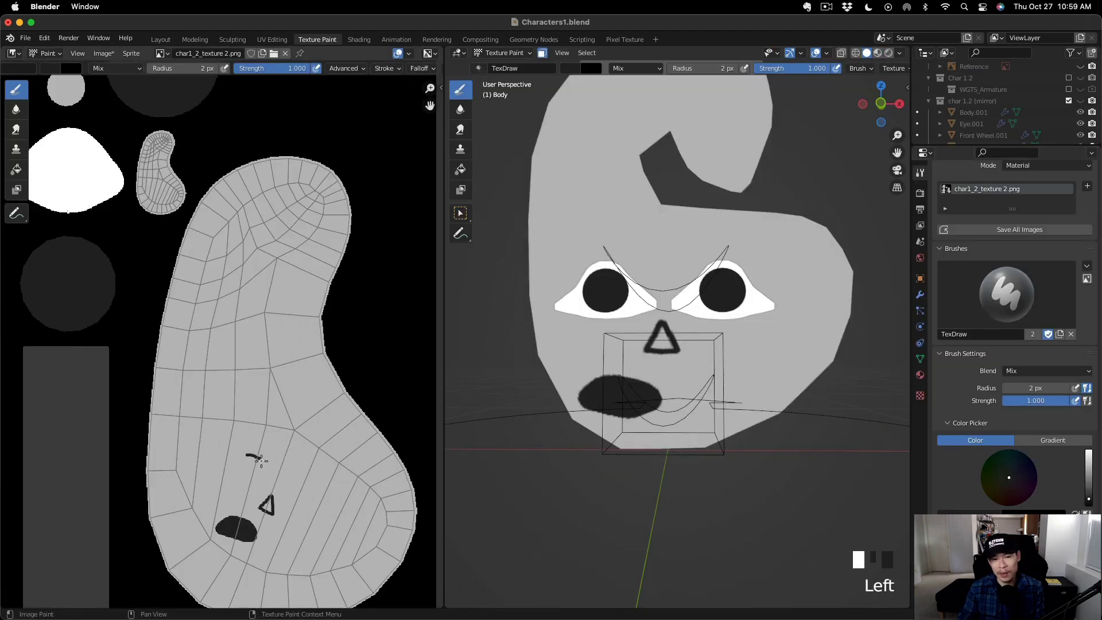
Try painting a black eye outline on the Body texture image with a 2 px brush, using X-ray to judge its position.
{"action": "key", "text": "alt+z"}
{"action": "key", "text": "alt+z"}
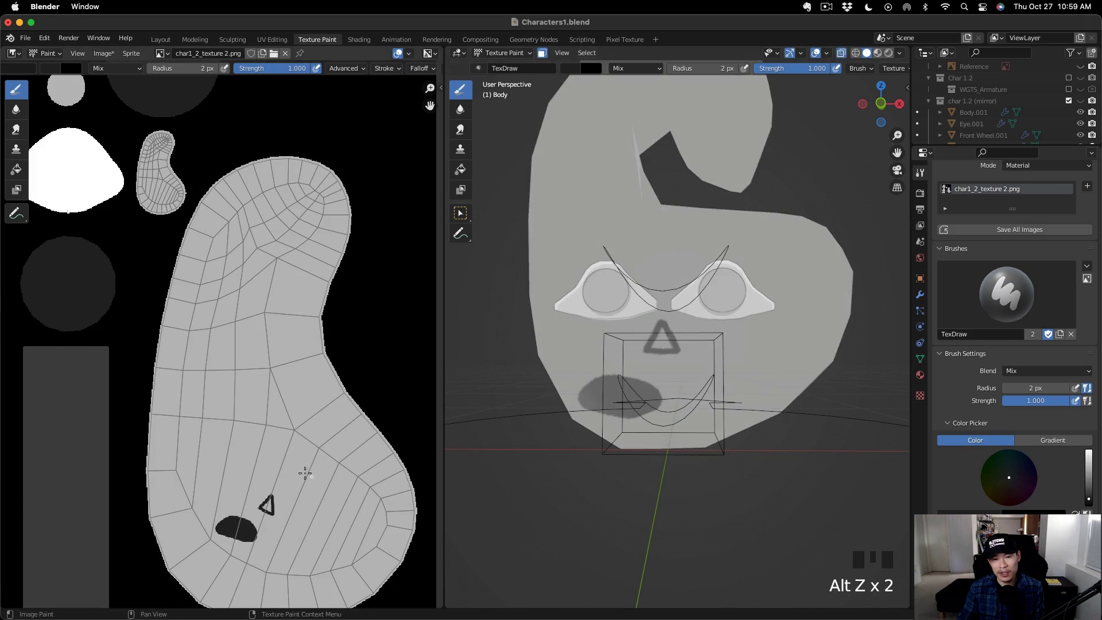
{"action": "scroll", "coordinate": [261, 461], "scroll_direction": "up", "scroll_amount": 3}
{"action": "left_click", "coordinate": [268, 459]}
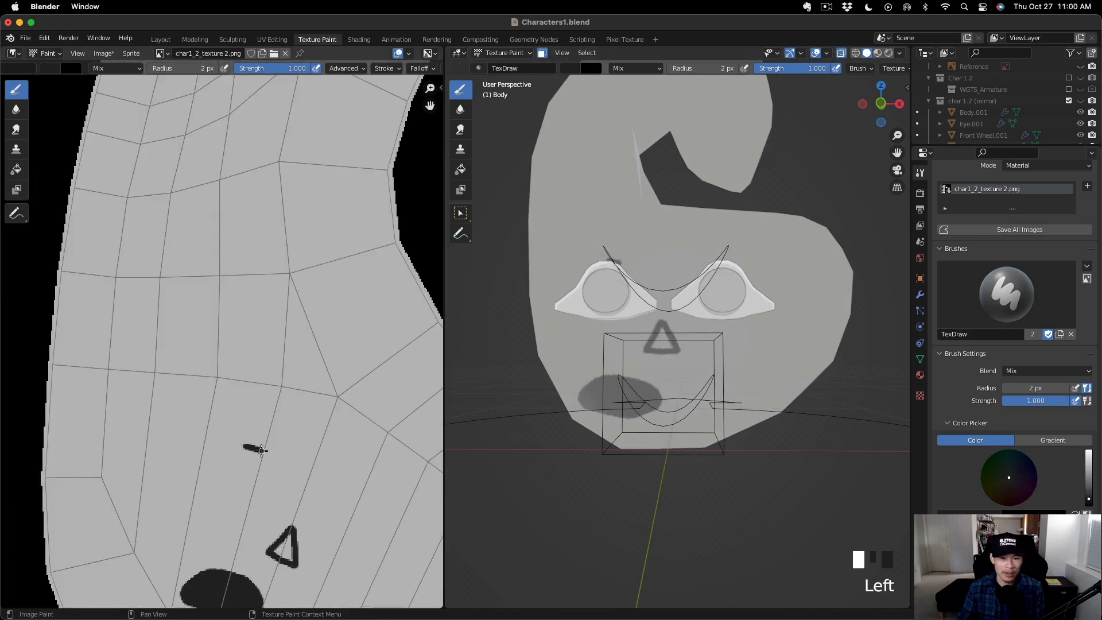
{"action": "left_click_drag", "start_coordinate": [275, 471], "coordinate": [286, 485]}
{"action": "mouse_move", "coordinate": [579, 396]}
{"action": "middle_mouse_down"}
{"action": "mouse_move", "coordinate": [574, 412]}
{"action": "mouse_move", "coordinate": [614, 348]}
{"action": "middle_mouse_up"}
{"action": "scroll", "coordinate": [614, 347], "scroll_direction": "up", "scroll_amount": 4}
{"action": "scroll", "coordinate": [689, 280], "scroll_direction": "down", "scroll_amount": 1, "text": "shift"}
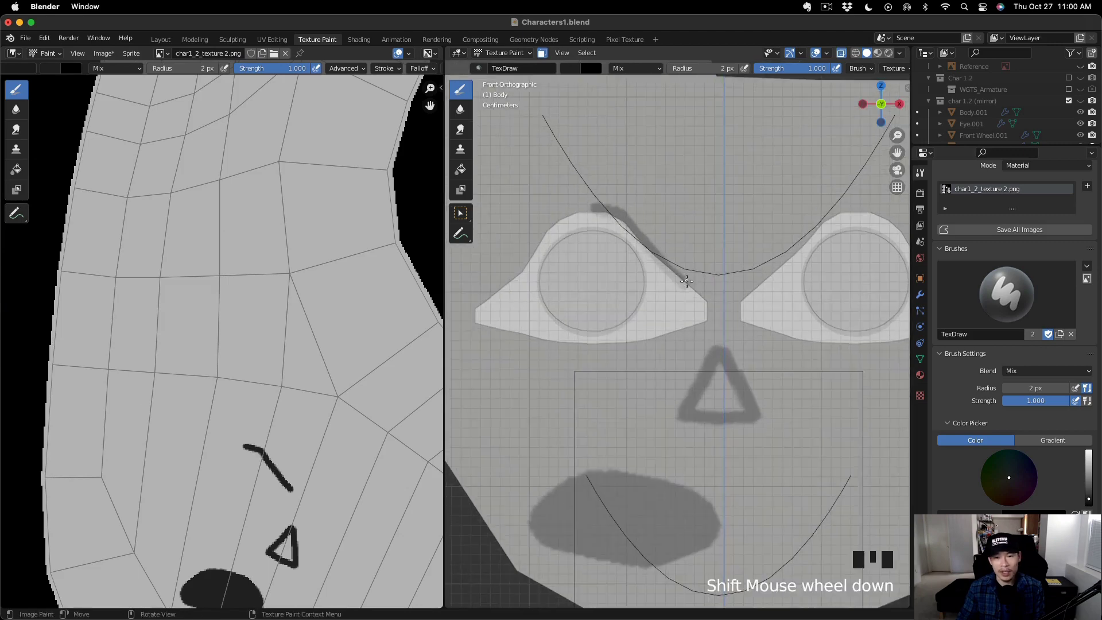
{"action": "key", "text": "super+z"}
Try painting the eye outline directly on the model, undo the strokes, and turn X-ray off.
{"action": "left_click", "coordinate": [652, 245]}
{"action": "scroll", "coordinate": [674, 279], "scroll_direction": "down", "scroll_amount": 2}
{"action": "left_click_drag", "start_coordinate": [689, 277], "coordinate": [609, 355]}
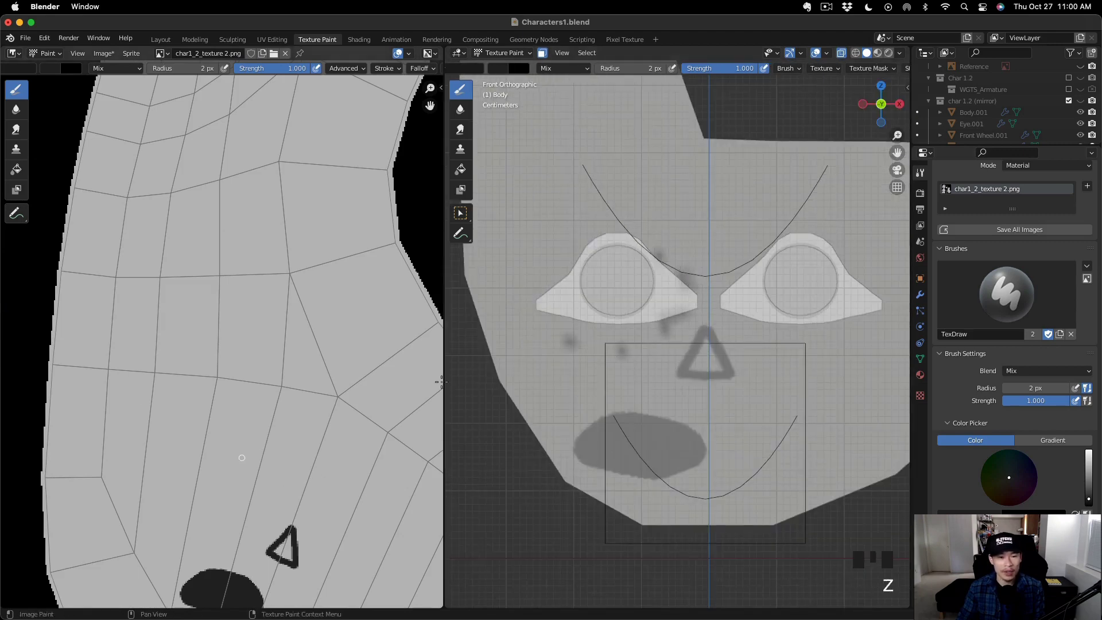
{"action": "scroll", "coordinate": [241, 433], "scroll_direction": "down", "scroll_amount": 2}
{"action": "scroll", "coordinate": [610, 339], "scroll_direction": "down", "scroll_amount": 2}
{"action": "key", "text": "alt+z"}
{"action": "scroll", "coordinate": [673, 330], "scroll_direction": "up", "scroll_amount": 1}
{"action": "key", "text": "super+z"}
{"action": "scroll", "coordinate": [712, 331], "scroll_direction": "down", "scroll_amount": 2}
Box-select the Body's faces in Edit Mode from the front view and return to Texture Paint mode.
{"action": "left_click", "coordinate": [504, 52]}
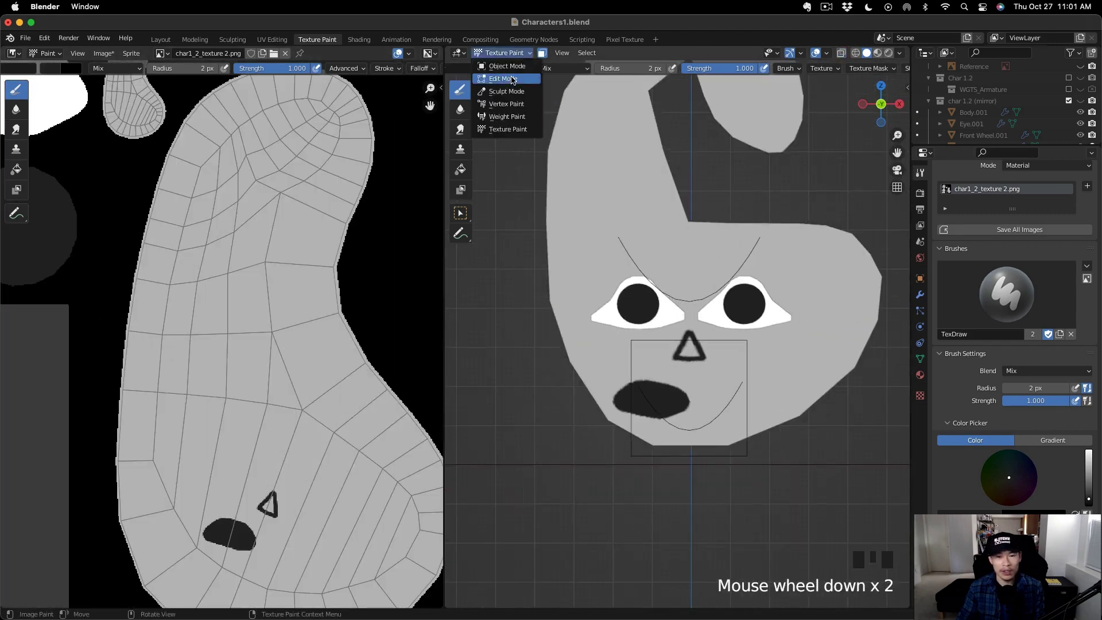
{"action": "left_click", "coordinate": [512, 79]}
{"action": "scroll", "coordinate": [688, 271], "scroll_direction": "down", "scroll_amount": 5}
{"action": "left_click_drag", "start_coordinate": [617, 115], "coordinate": [783, 437]}
{"action": "middle_click_drag", "start_coordinate": [740, 287], "coordinate": [734, 316]}
{"action": "left_click", "coordinate": [503, 53]}
{"action": "left_click", "coordinate": [511, 130]}
{"action": "scroll", "coordinate": [680, 282], "scroll_direction": "up", "scroll_amount": 6}
{"action": "scroll", "coordinate": [110, 277], "scroll_direction": "down", "scroll_amount": 3}
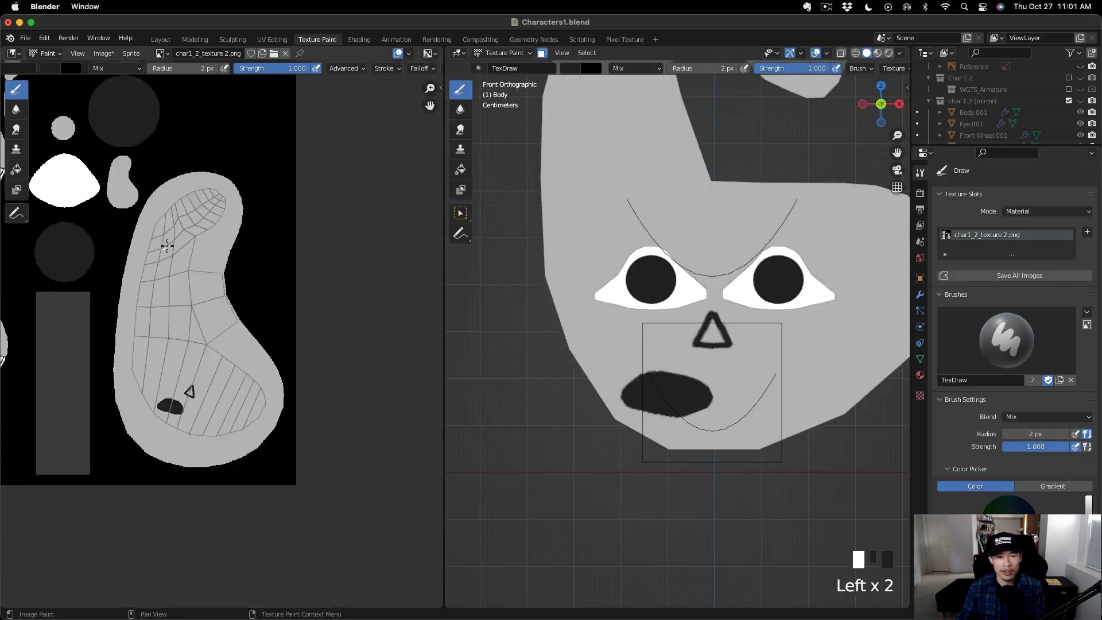
Set the solid viewport shading to Studio lighting with Material color and examine the eyes and nose up close.
{"action": "middle_click_drag", "start_coordinate": [167, 246], "coordinate": [242, 300]}
{"action": "middle_click_drag", "start_coordinate": [718, 287], "coordinate": [671, 304]}
{"action": "left_click", "coordinate": [898, 53]}
{"action": "left_click", "coordinate": [850, 108]}
{"action": "left_click", "coordinate": [846, 197]}
{"action": "left_click", "coordinate": [898, 54]}
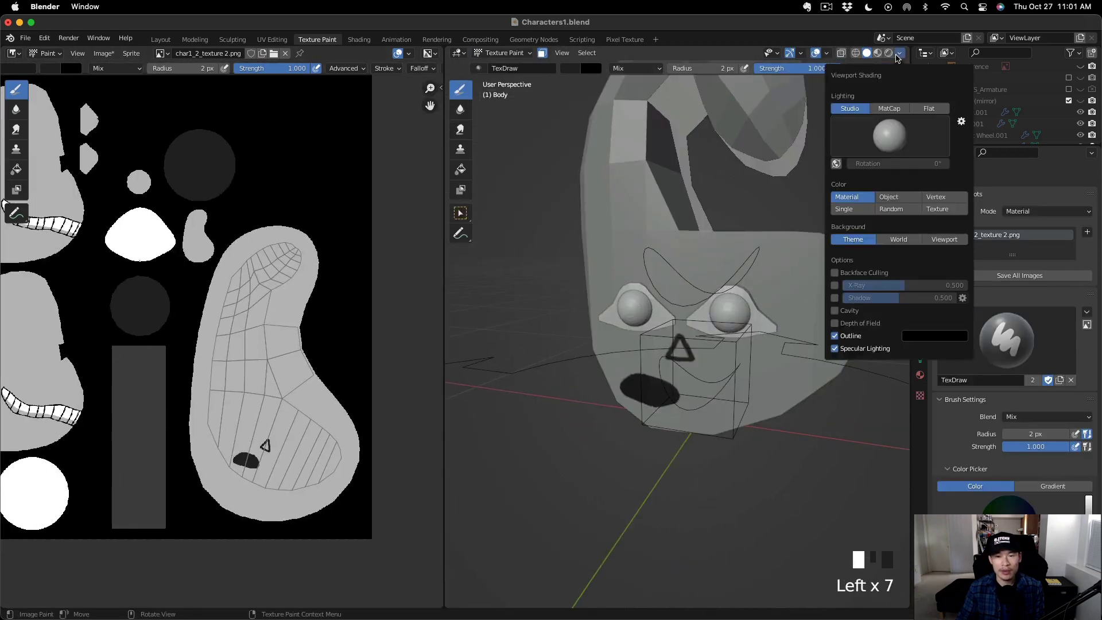
{"action": "mouse_move", "coordinate": [717, 258]}
{"action": "middle_mouse_down"}
{"action": "mouse_move", "coordinate": [746, 275]}
{"action": "mouse_move", "coordinate": [677, 310]}
{"action": "middle_mouse_up"}
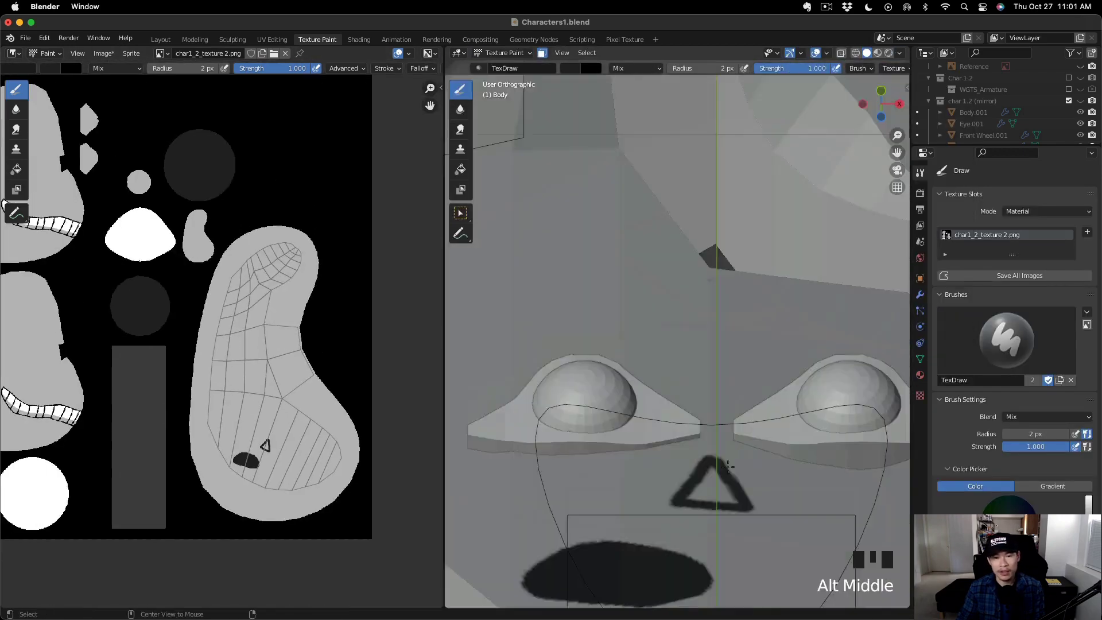
{"action": "scroll", "coordinate": [675, 311], "scroll_direction": "down", "scroll_amount": 3}
{"action": "scroll", "coordinate": [676, 311], "scroll_direction": "up", "scroll_amount": 2}
{"action": "left_click", "coordinate": [242, 414]}
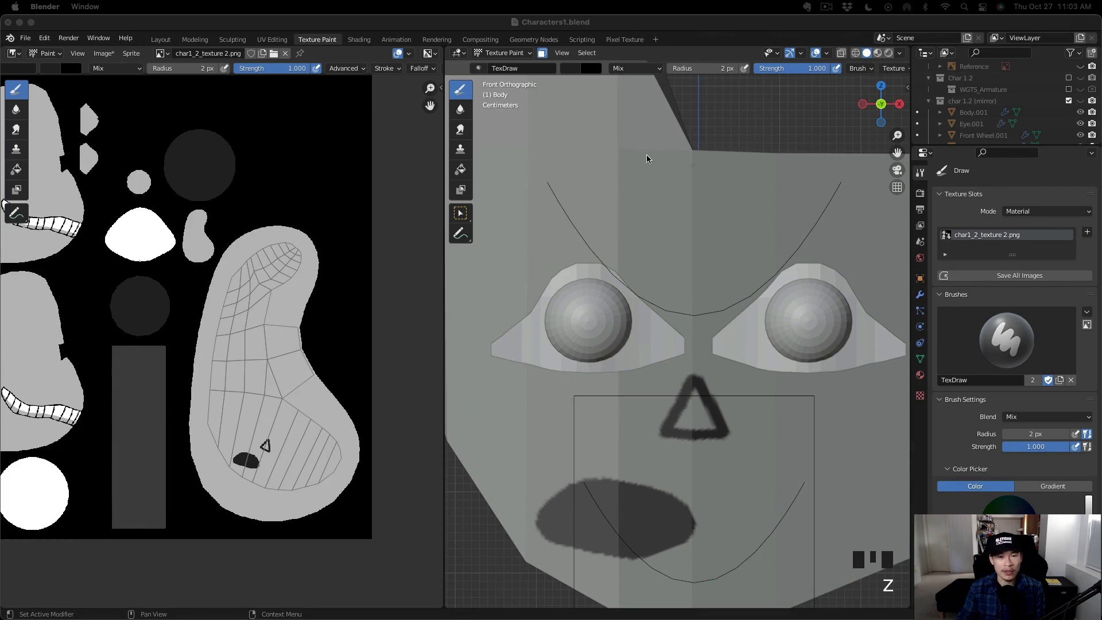
Return to the Layout workspace and put the Body in Edit Mode.
{"action": "left_click", "coordinate": [161, 39]}
{"action": "middle_click", "coordinate": [175, 57]}
{"action": "key", "text": "Tab"}
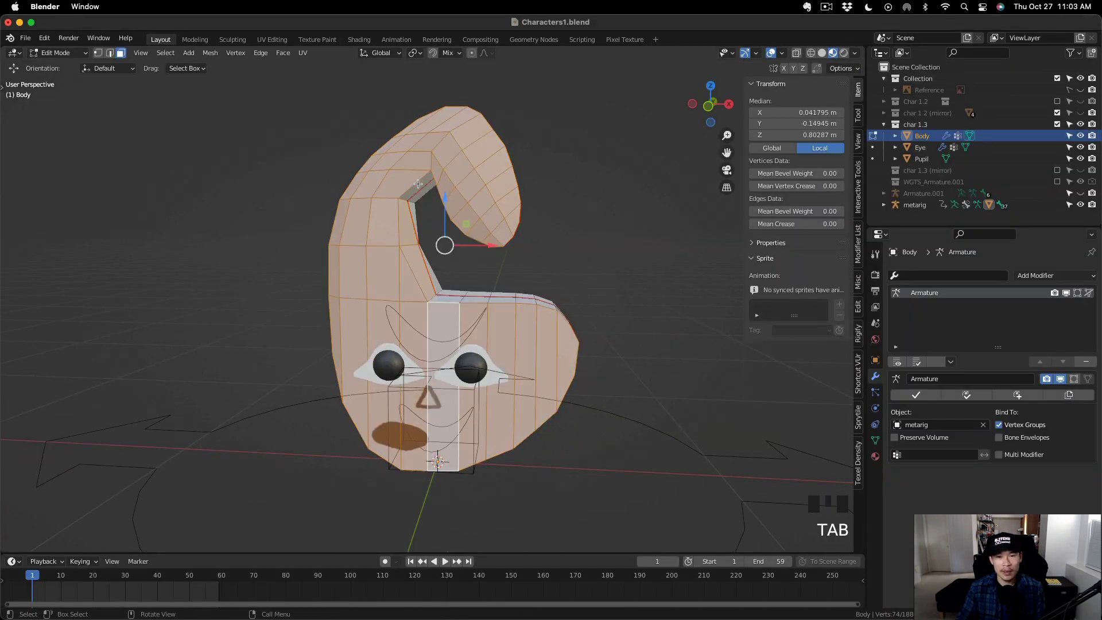
Select all of the Body's faces and turn on the Face Orientation overlay.
{"action": "key", "text": "a"}
{"action": "middle_click_drag", "start_coordinate": [505, 172], "coordinate": [448, 172]}
{"action": "left_click", "coordinate": [782, 54]}
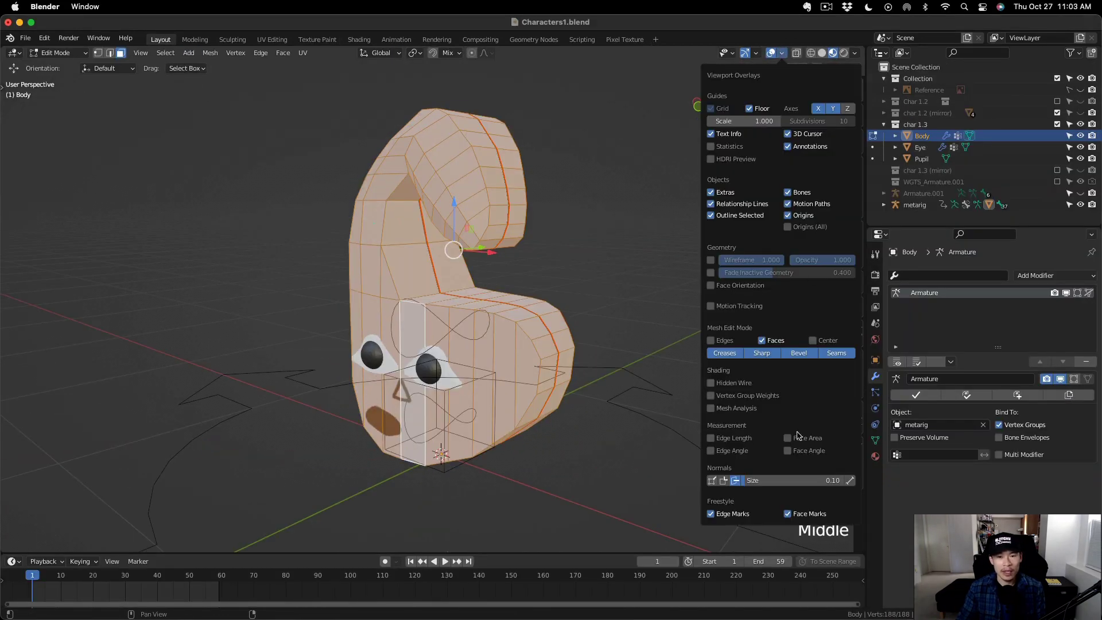
{"action": "left_click", "coordinate": [712, 285]}
Recalculate the Body's normals to point outside and return to Object Mode.
{"action": "left_click", "coordinate": [210, 53]}
{"action": "mouse_move", "coordinate": [273, 260]}
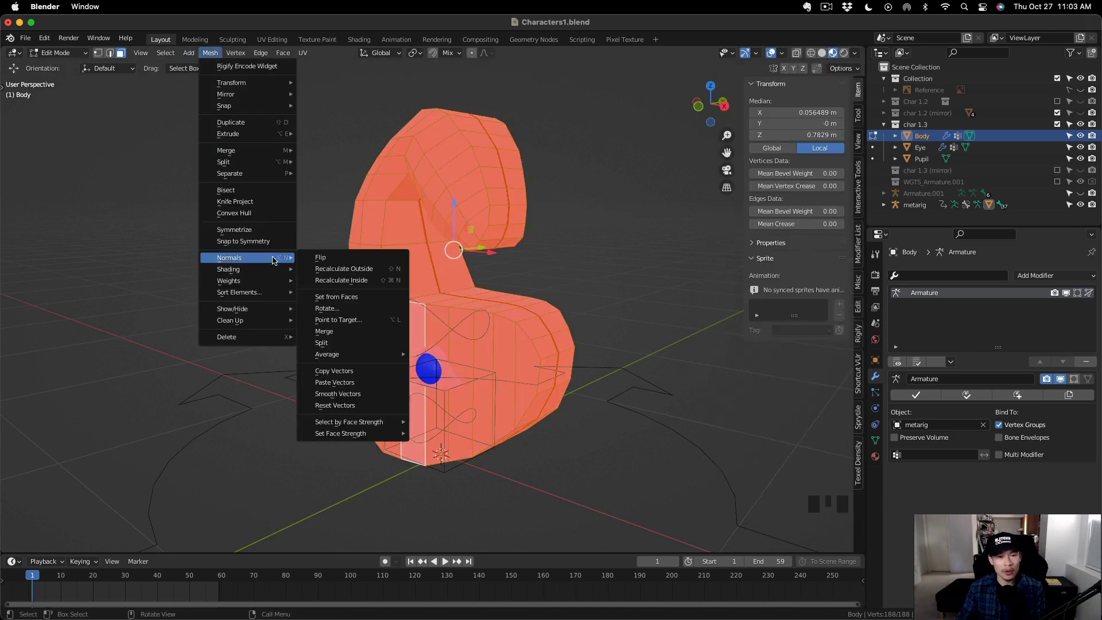
{"action": "left_click", "coordinate": [330, 268]}
{"action": "middle_click_drag", "start_coordinate": [453, 305], "coordinate": [525, 315]}
{"action": "left_click", "coordinate": [482, 376]}
{"action": "scroll", "coordinate": [480, 376], "scroll_direction": "up", "scroll_amount": 4}
{"action": "key", "text": "Tab"}
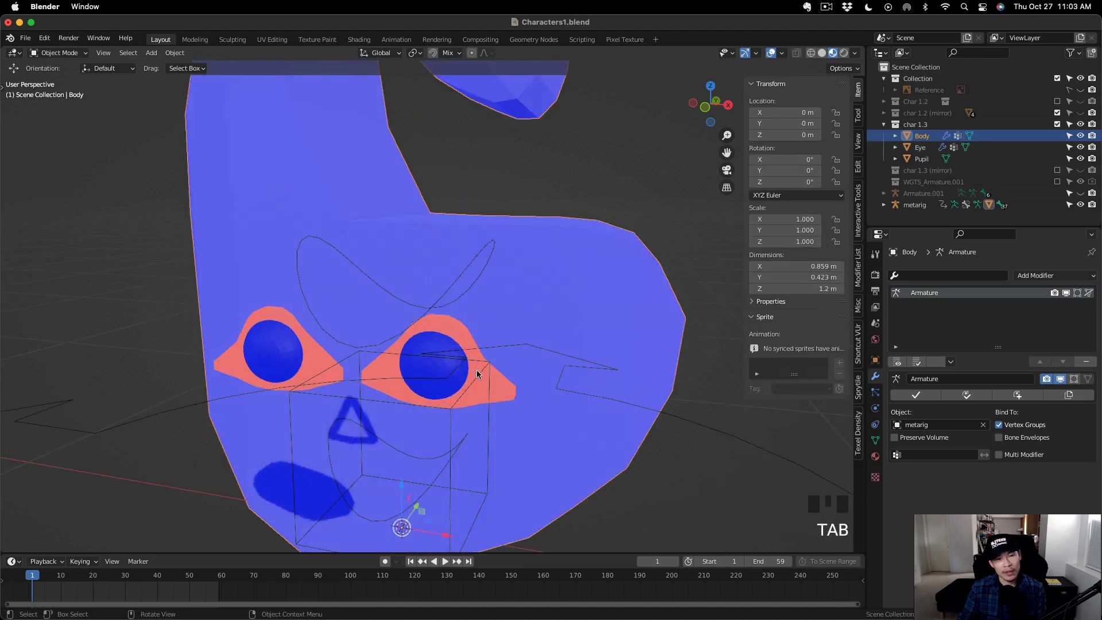
Put the Eye in Edit Mode, select all its faces and flip their normals.
{"action": "left_click", "coordinate": [474, 376]}
{"action": "key", "text": "Tab"}
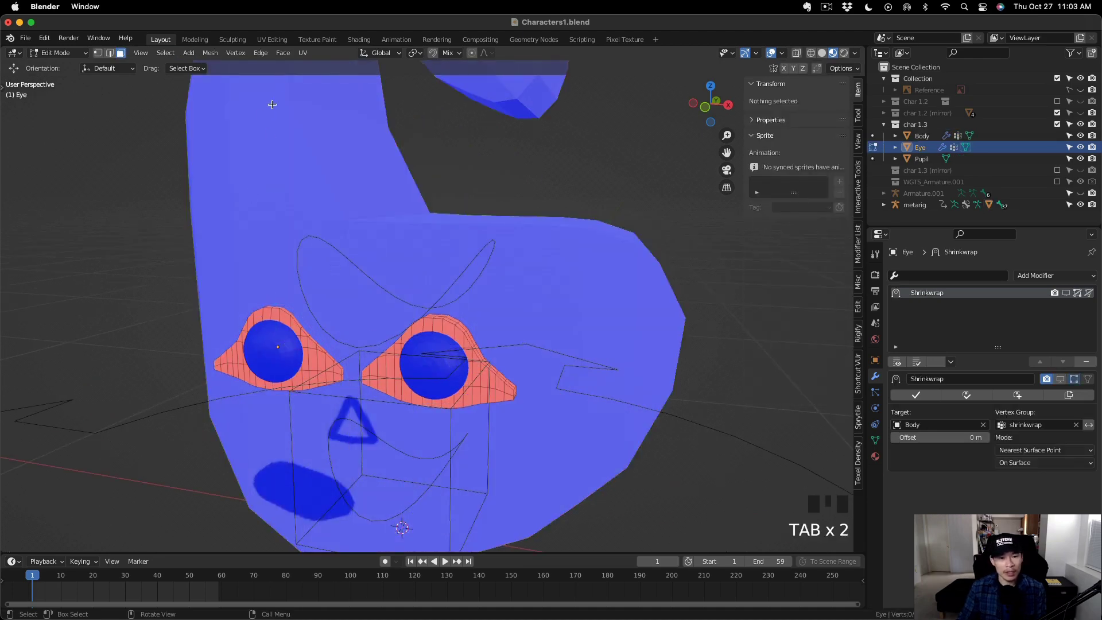
{"action": "left_click", "coordinate": [213, 53]}
{"action": "mouse_move", "coordinate": [276, 258]}
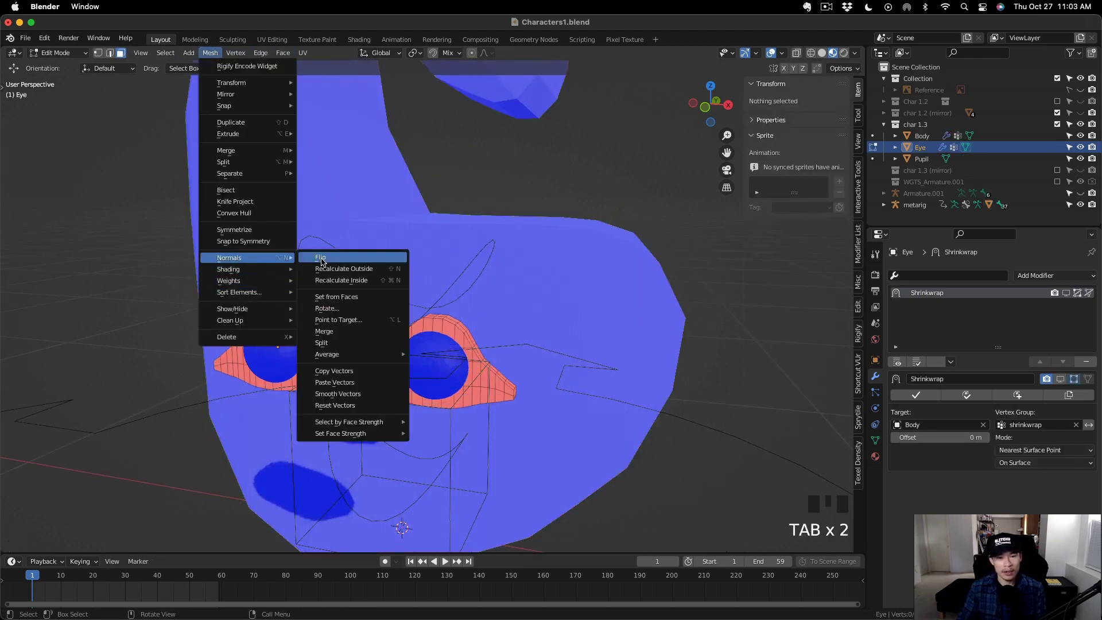
{"action": "left_click", "coordinate": [322, 258]}
{"action": "left_click", "coordinate": [314, 355]}
{"action": "key", "text": "a"}
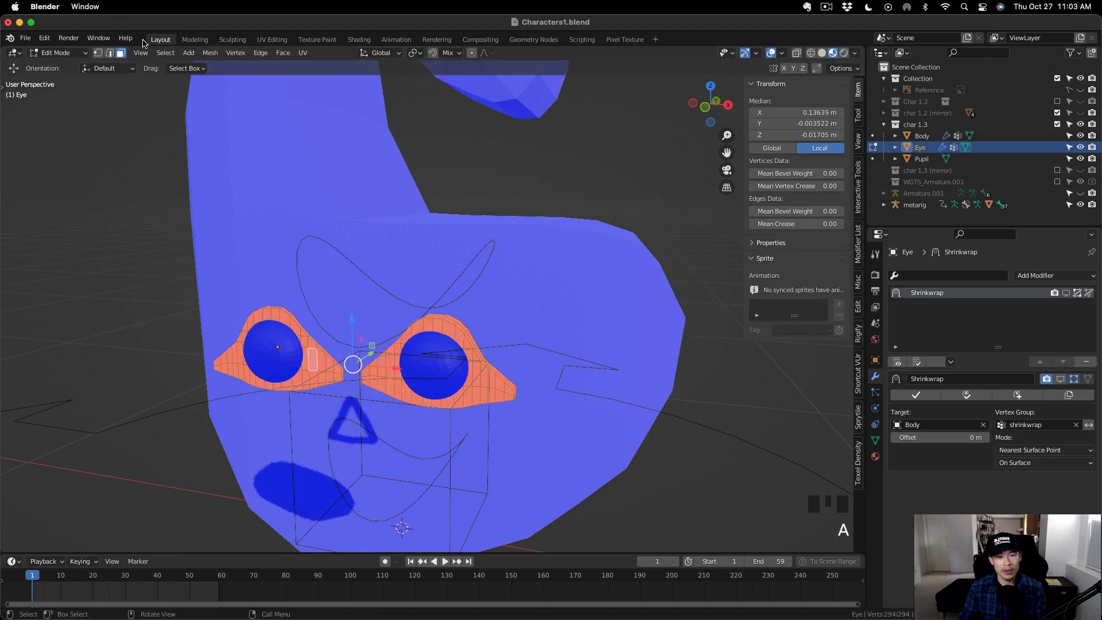
{"action": "left_click", "coordinate": [210, 53]}
{"action": "mouse_move", "coordinate": [247, 242]}
{"action": "left_click", "coordinate": [321, 258]}
{"action": "scroll", "coordinate": [481, 329], "scroll_direction": "down", "scroll_amount": 4}
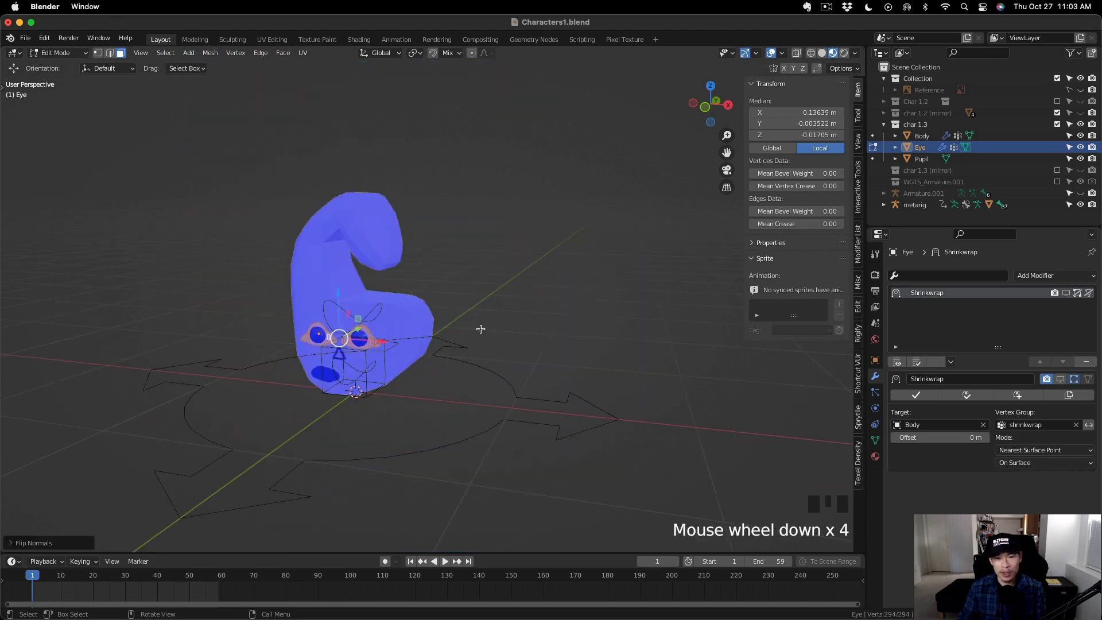
{"action": "left_click", "coordinate": [480, 329]}
{"action": "middle_click_drag", "start_coordinate": [480, 329], "coordinate": [422, 272]}
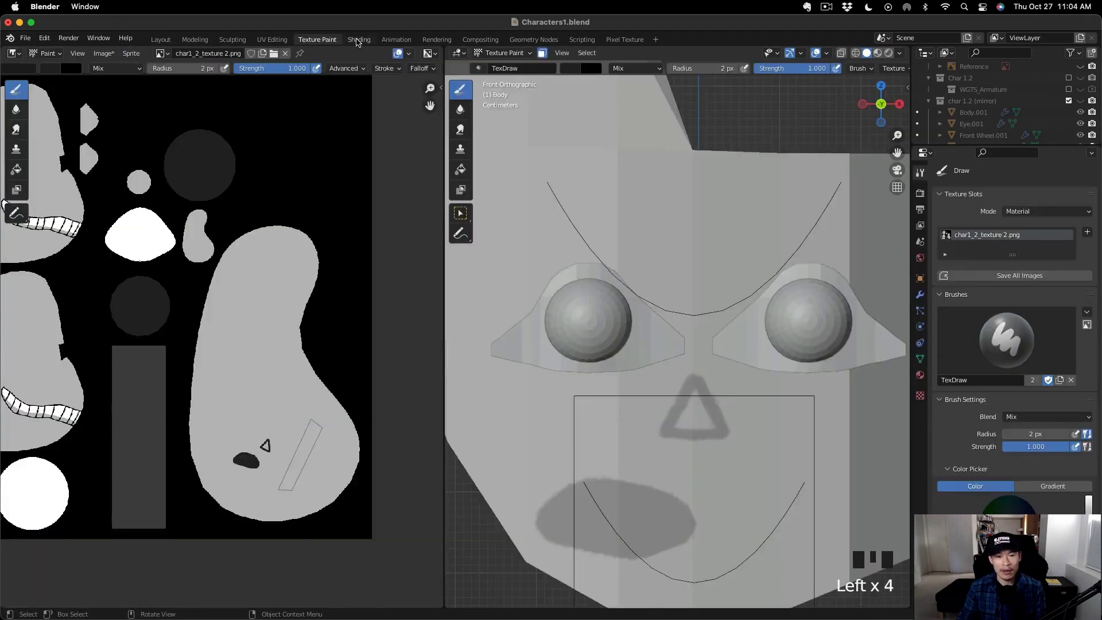
Go to the Texture Paint workspace and put the Body in Edit Mode.
{"action": "left_click", "coordinate": [358, 40]}
{"action": "left_click", "coordinate": [317, 40]}
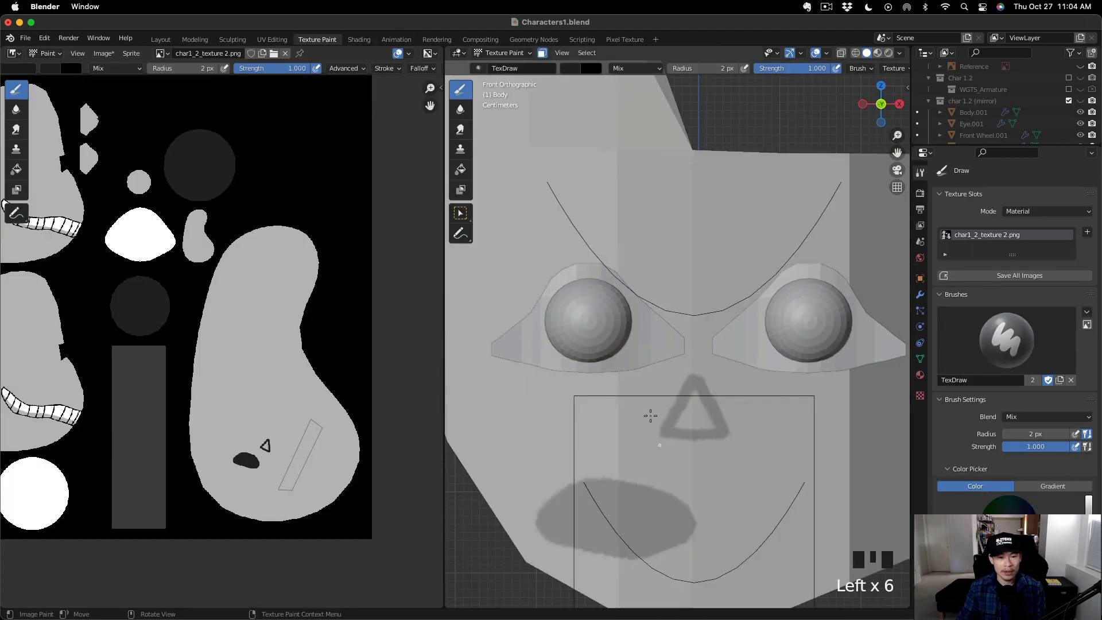
{"action": "left_click_drag", "start_coordinate": [524, 56], "coordinate": [508, 68]}
{"action": "scroll", "coordinate": [585, 210], "scroll_direction": "down", "scroll_amount": 2}
{"action": "left_click", "coordinate": [511, 53]}
{"action": "left_click", "coordinate": [505, 80]}
{"action": "key", "text": "a"}
Box-select the Body's faces from the front view and switch back to Texture Paint mode.
{"action": "scroll", "coordinate": [695, 259], "scroll_direction": "down", "scroll_amount": 2}
{"action": "left_click", "coordinate": [762, 168]}
{"action": "middle_click_drag", "start_coordinate": [762, 168], "coordinate": [752, 291], "text": "shift"}
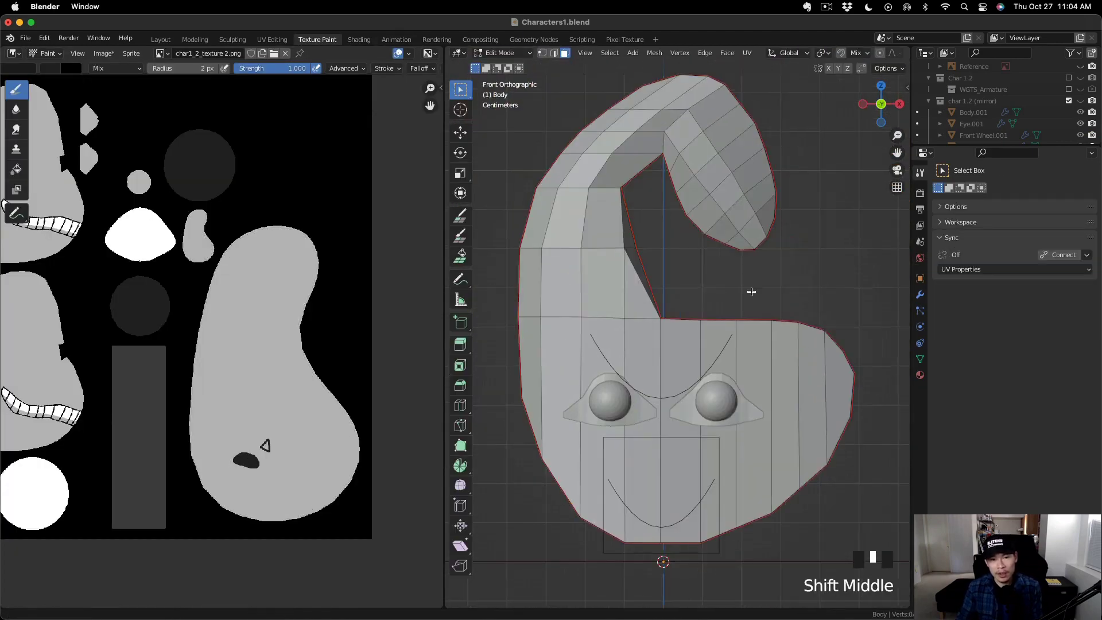
{"action": "left_click_drag", "start_coordinate": [861, 564], "coordinate": [496, 120]}
{"action": "left_click", "coordinate": [508, 53]}
{"action": "left_click", "coordinate": [507, 130]}
Try painting a 2 px black outline along the upper outer edge of the character's right eye, checking the brush falloff.
{"action": "scroll", "coordinate": [573, 370], "scroll_direction": "up", "scroll_amount": 3}
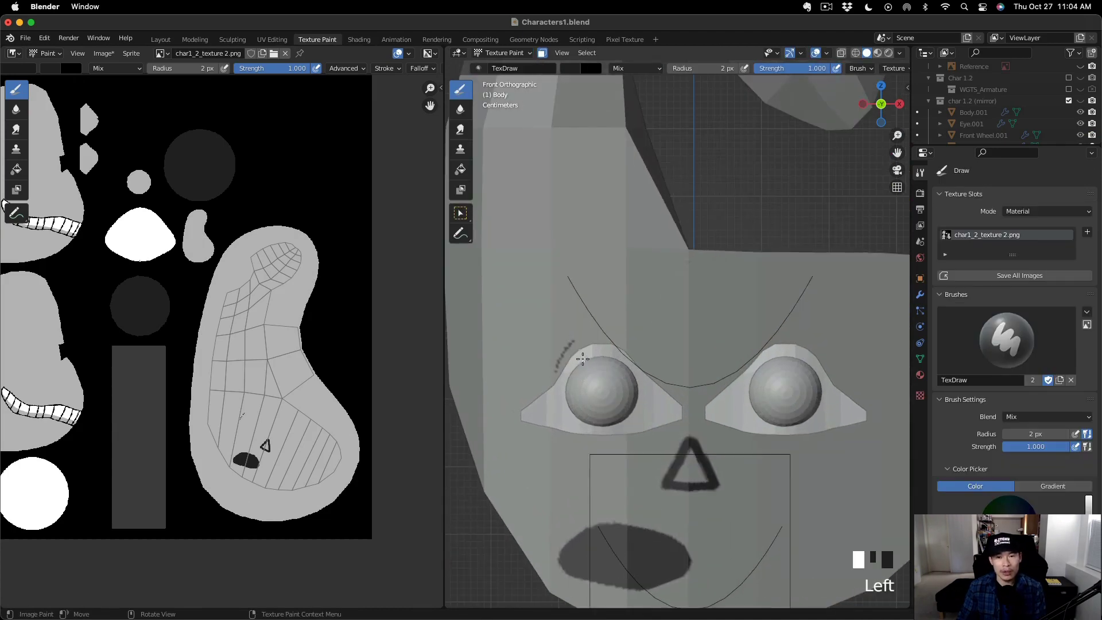
{"action": "scroll", "coordinate": [583, 359], "scroll_direction": "up", "scroll_amount": 3}
{"action": "scroll", "coordinate": [705, 436], "scroll_direction": "up", "scroll_amount": 2}
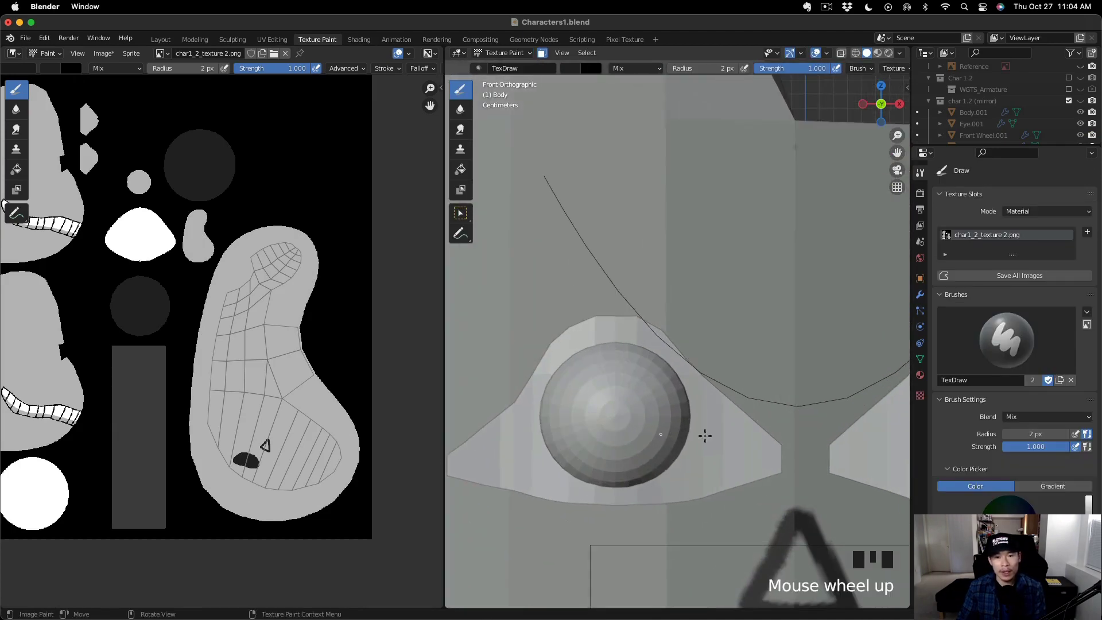
{"action": "middle_click_drag", "start_coordinate": [705, 436], "coordinate": [710, 297], "text": "shift"}
{"action": "scroll", "coordinate": [832, 70], "scroll_direction": "down", "scroll_amount": 4}
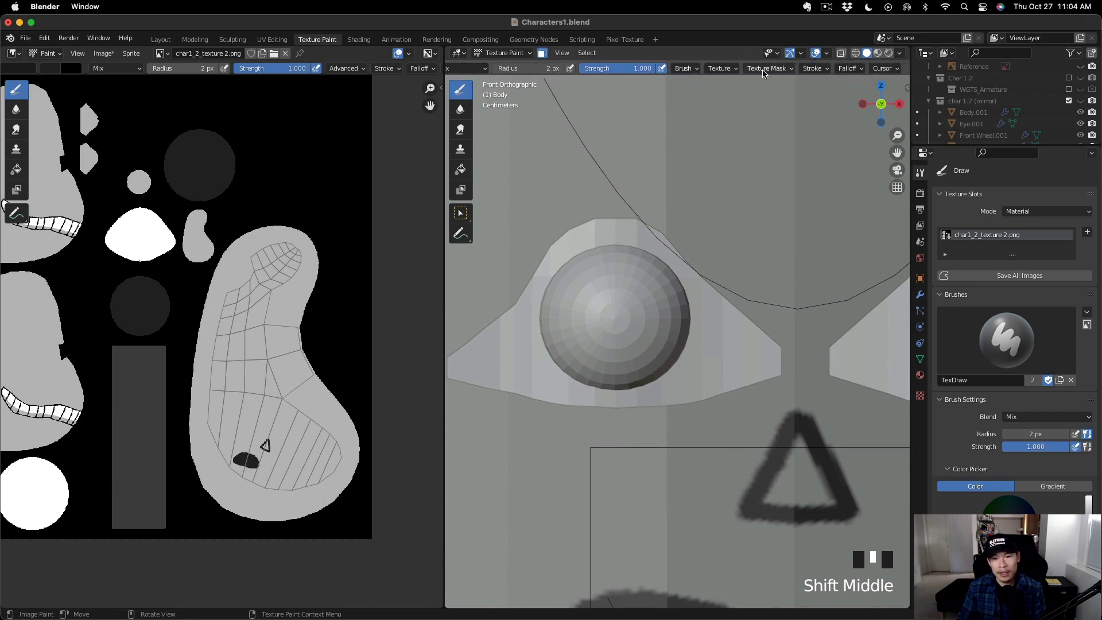
{"action": "left_click", "coordinate": [858, 69]}
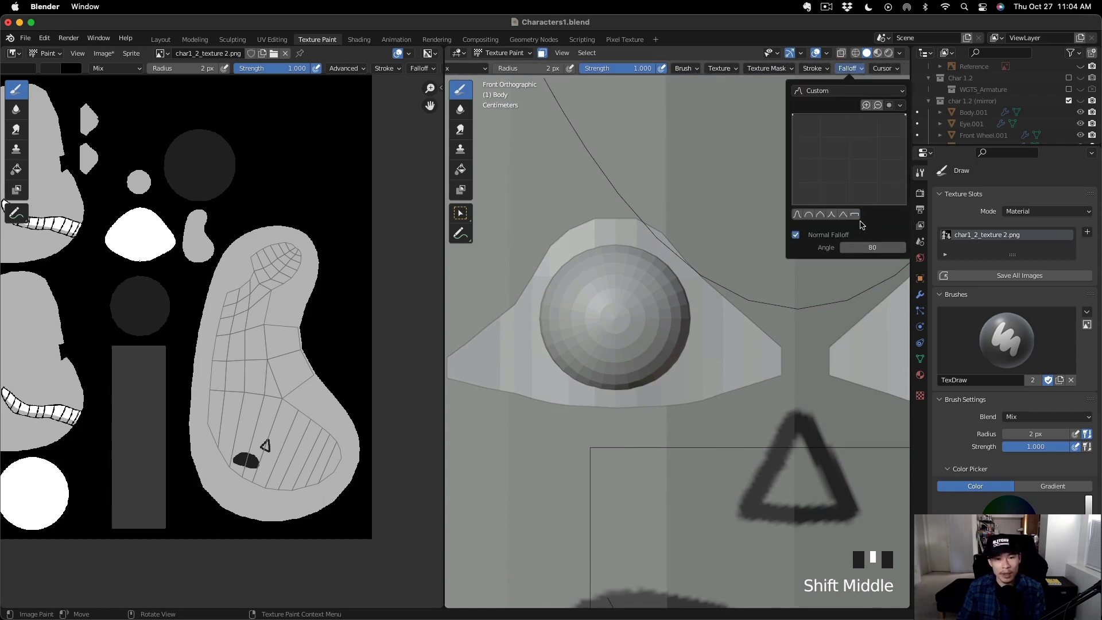
{"action": "scroll", "coordinate": [569, 73], "scroll_direction": "up", "scroll_amount": 4}
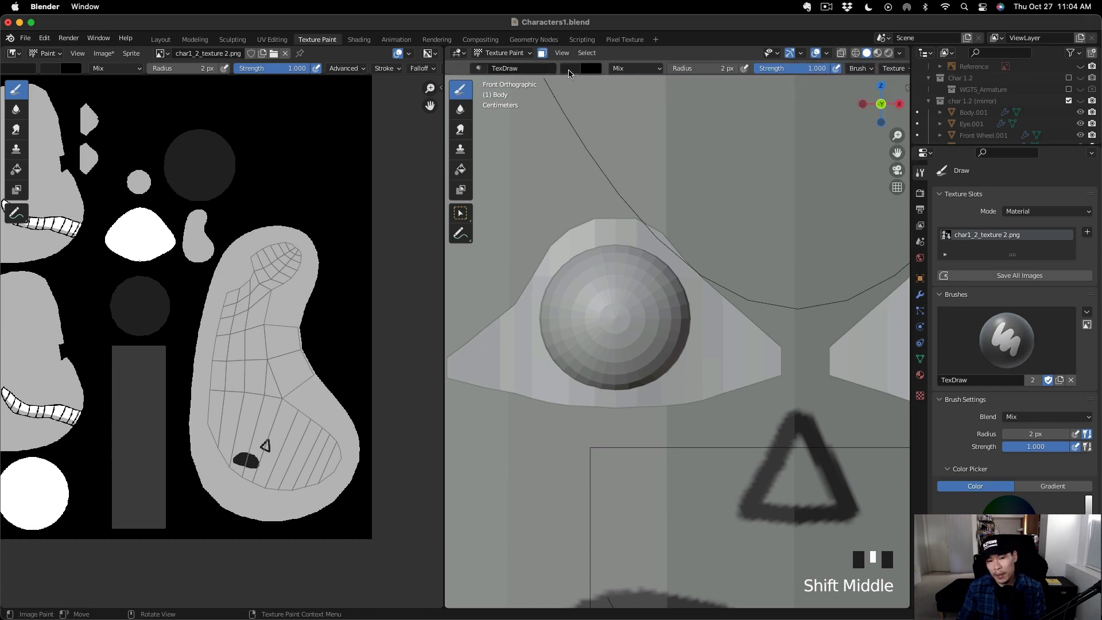
{"action": "scroll", "coordinate": [544, 318], "scroll_direction": "down", "scroll_amount": 2}
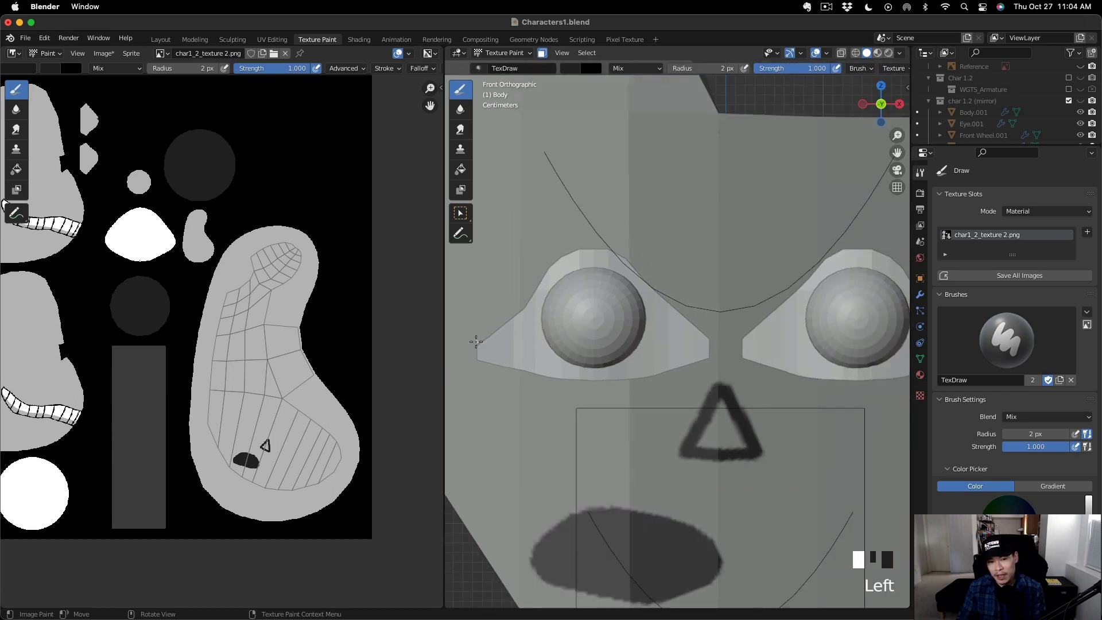
{"action": "scroll", "coordinate": [551, 303], "scroll_direction": "up", "scroll_amount": 1}
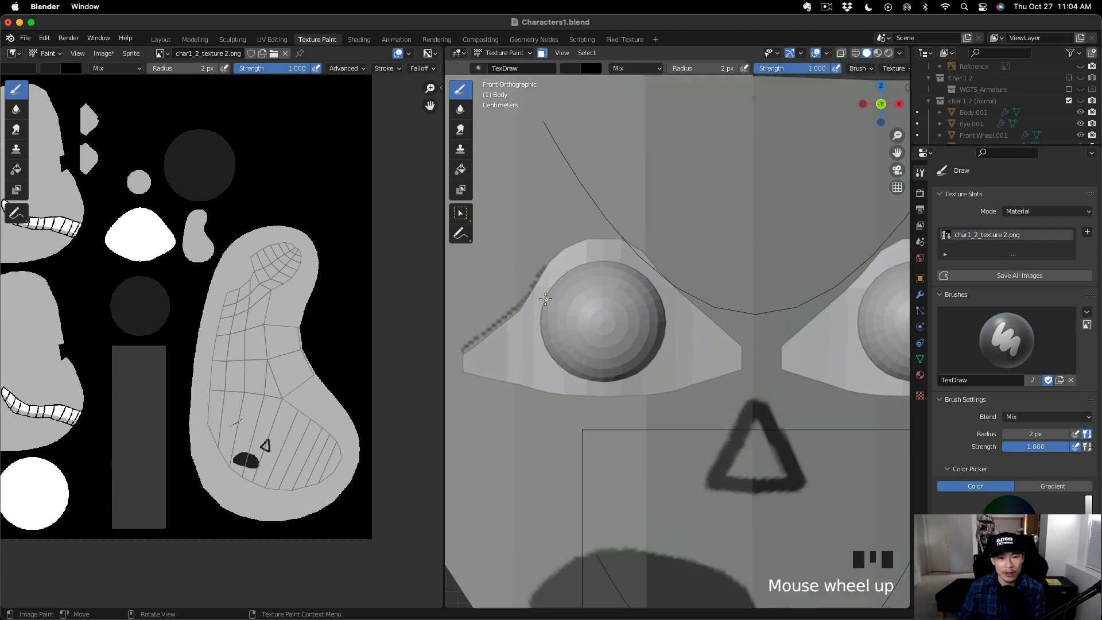
Inspect the eye from the side against the body surface and select the Eye object in the char 1.3 collection.
{"action": "middle_click_drag", "start_coordinate": [549, 301], "coordinate": [634, 312]}
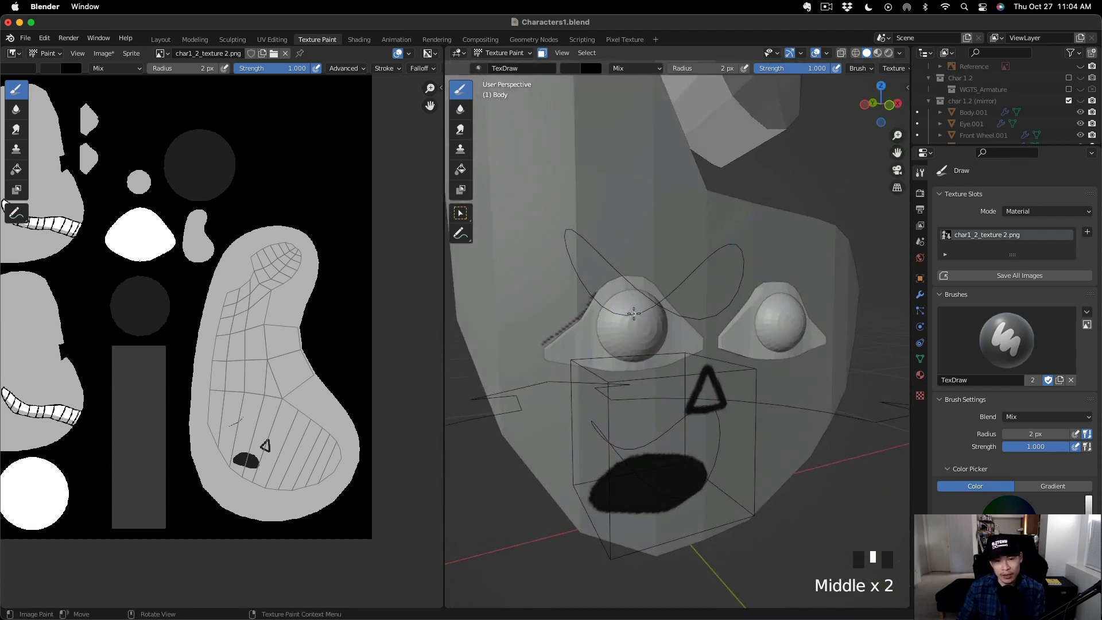
{"action": "middle_click_drag", "start_coordinate": [629, 220], "coordinate": [643, 389], "text": "alt"}
{"action": "middle_click_drag", "start_coordinate": [589, 357], "coordinate": [731, 361]}
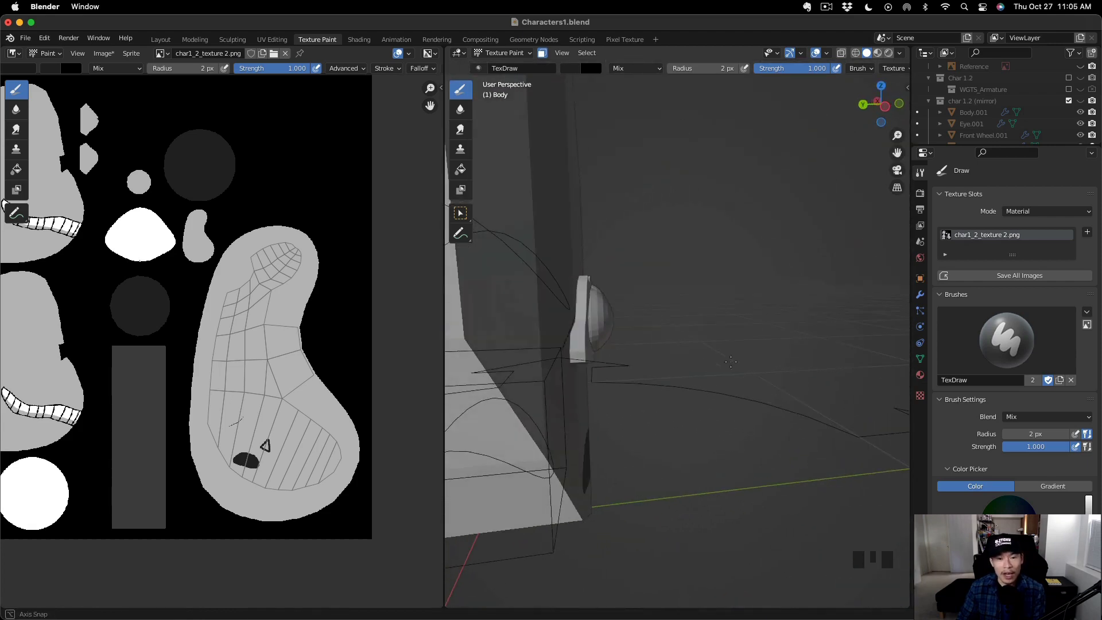
{"action": "middle_click_drag", "start_coordinate": [619, 361], "coordinate": [749, 409]}
{"action": "scroll", "coordinate": [616, 368], "scroll_direction": "up", "scroll_amount": 4}
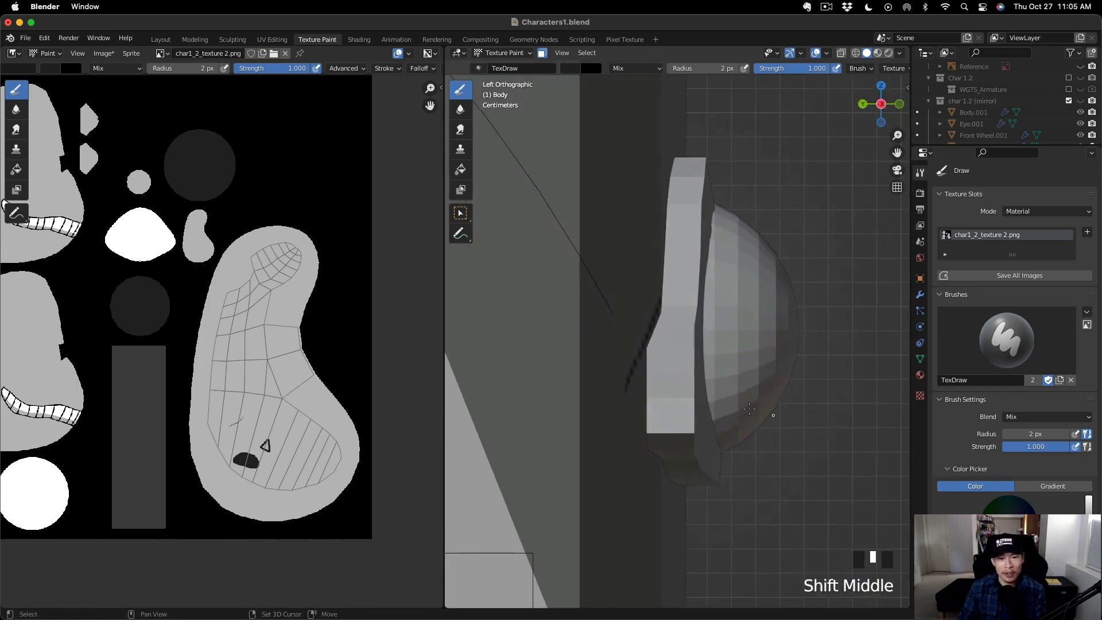
{"action": "left_click", "coordinate": [920, 295]}
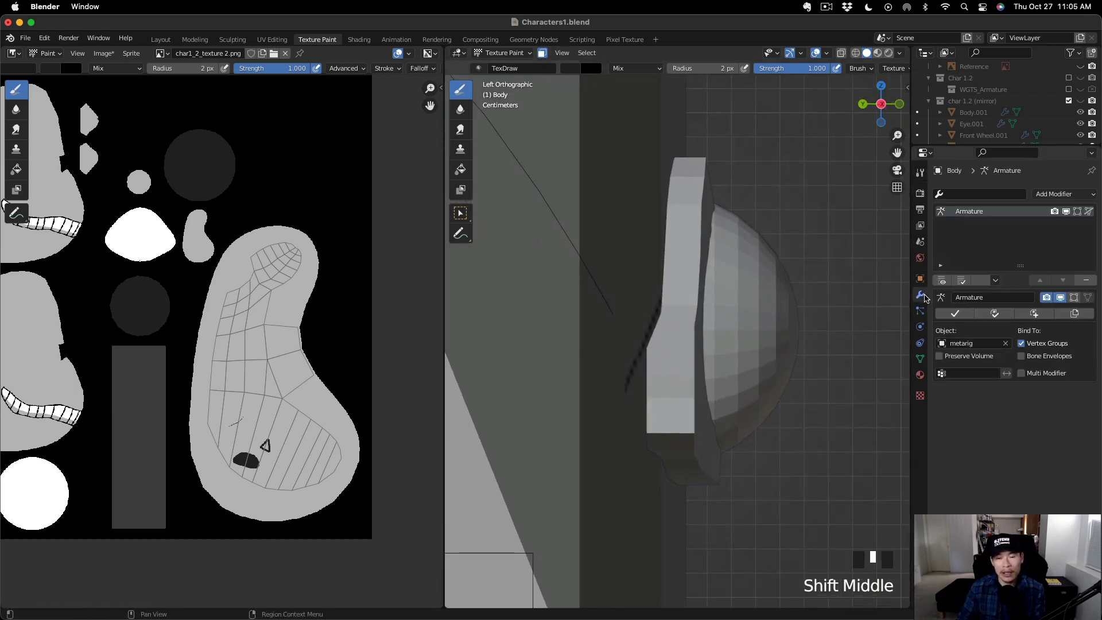
{"action": "scroll", "coordinate": [989, 125], "scroll_direction": "down", "scroll_amount": 5}
{"action": "left_click", "coordinate": [974, 117]}
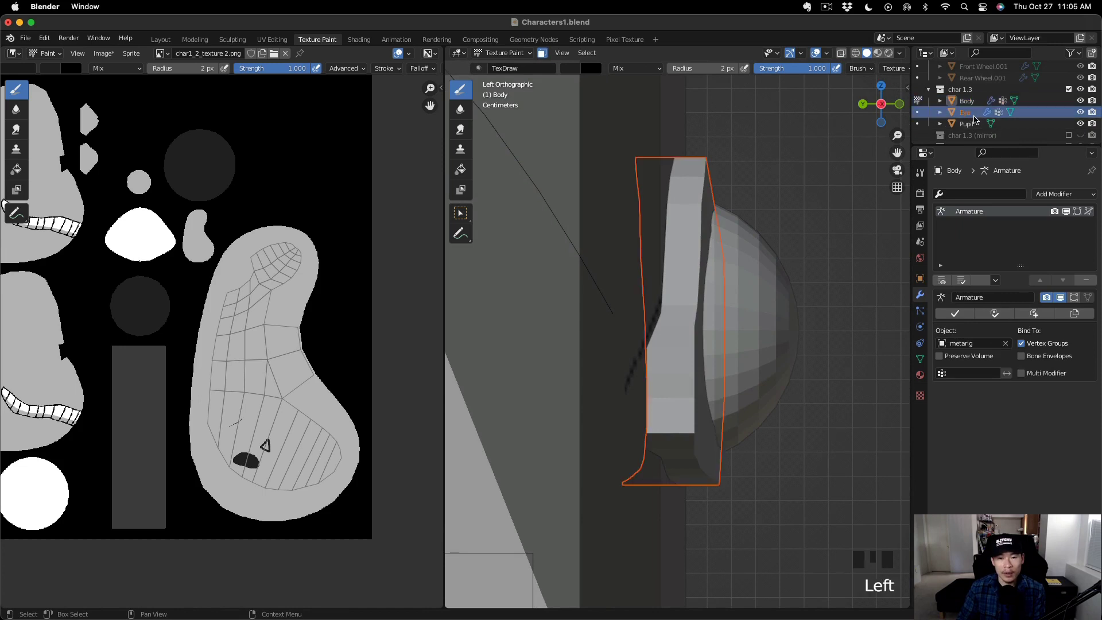
{"action": "left_click", "coordinate": [974, 117]}
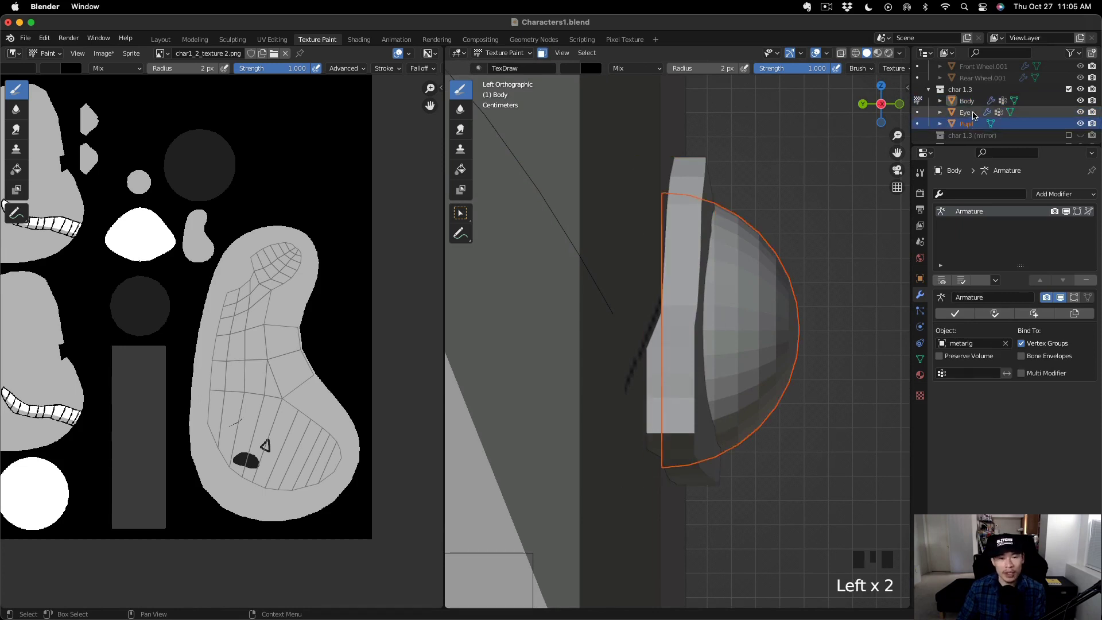
{"action": "left_click", "coordinate": [973, 116]}
Add a Shrinkwrap modifier to the Body and try to pick a target object for it.
{"action": "left_click", "coordinate": [1063, 194]}
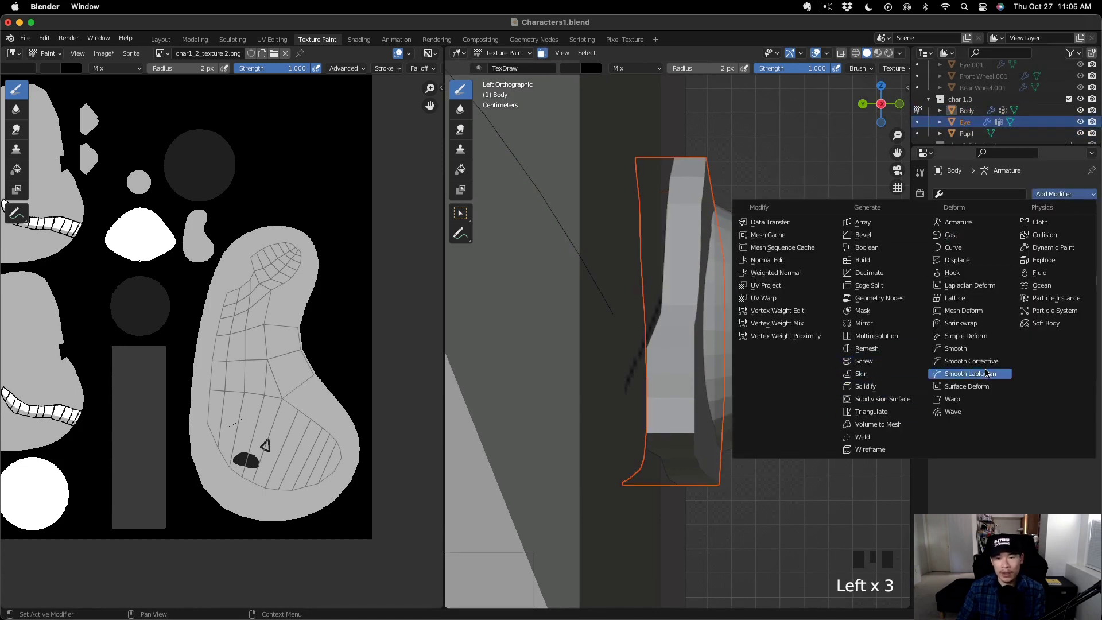
{"action": "left_click", "coordinate": [959, 324]}
{"action": "left_click", "coordinate": [1005, 343]}
{"action": "left_click", "coordinate": [640, 277]}
{"action": "left_click", "coordinate": [1049, 343]}
{"action": "key", "text": "Escape"}
{"action": "left_click", "coordinate": [1005, 343]}
{"action": "left_click", "coordinate": [684, 315]}
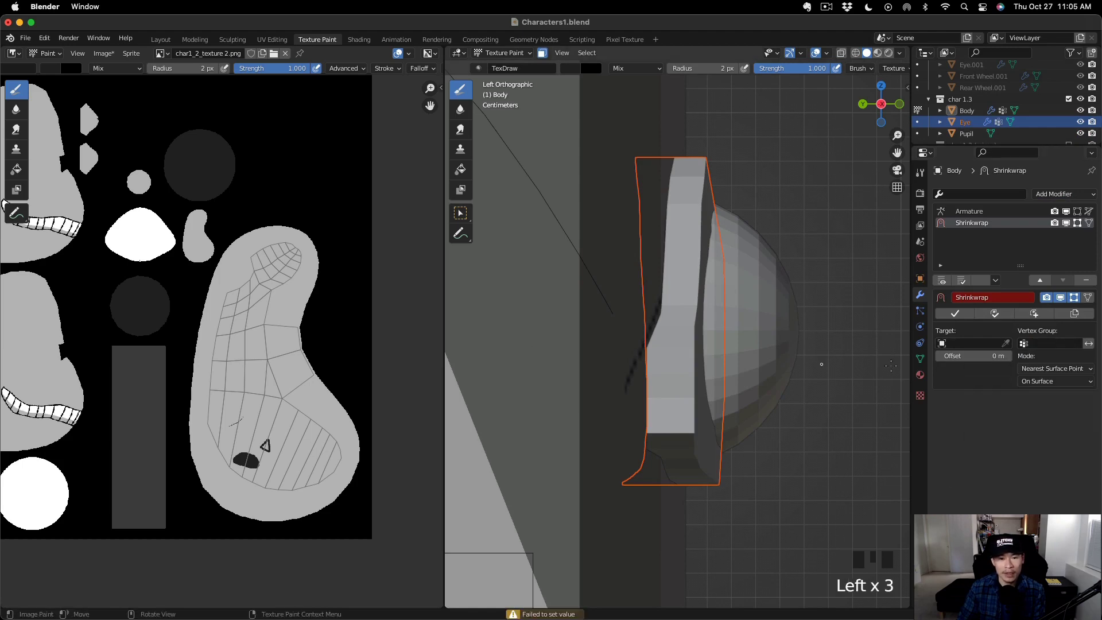
Return to the Layout workspace and try picking the Body as the new Shrinkwrap modifier's target.
{"action": "middle_click_drag", "start_coordinate": [685, 316], "coordinate": [563, 322]}
{"action": "left_click", "coordinate": [161, 39]}
{"action": "middle_click_drag", "start_coordinate": [424, 351], "coordinate": [568, 328]}
{"action": "scroll", "coordinate": [569, 327], "scroll_direction": "up", "scroll_amount": 2}
{"action": "left_click", "coordinate": [982, 424]}
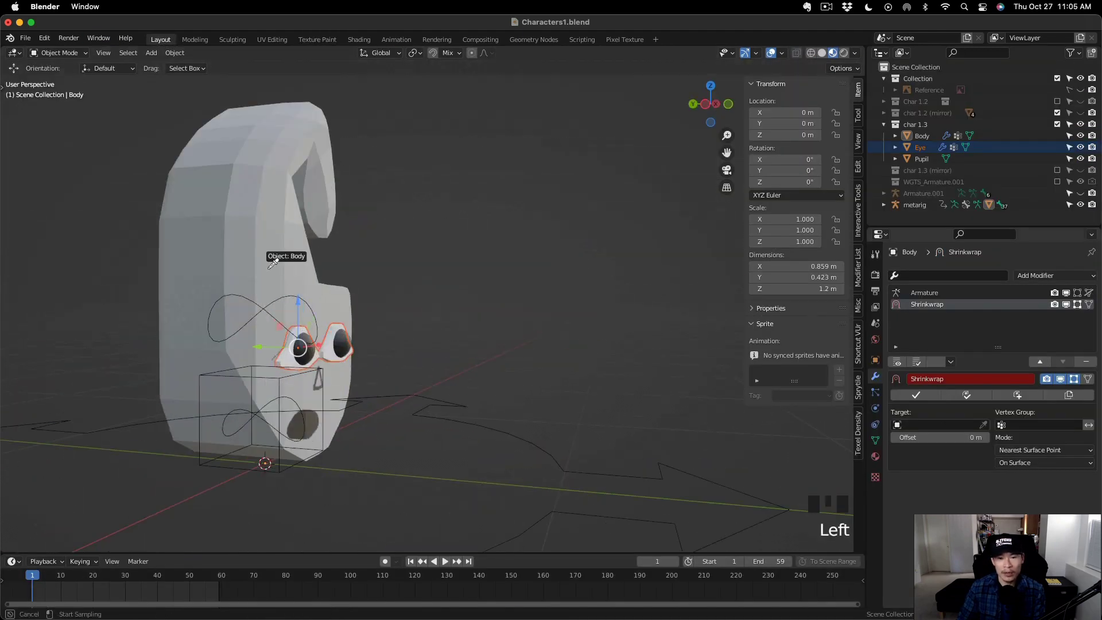
{"action": "left_click", "coordinate": [268, 265]}
Select the Eye and examine its mesh and Shrinkwrap modifier settings from the side.
{"action": "left_click", "coordinate": [929, 148]}
{"action": "left_click", "coordinate": [931, 140]}
{"action": "middle_click_drag", "start_coordinate": [660, 300], "coordinate": [692, 300]}
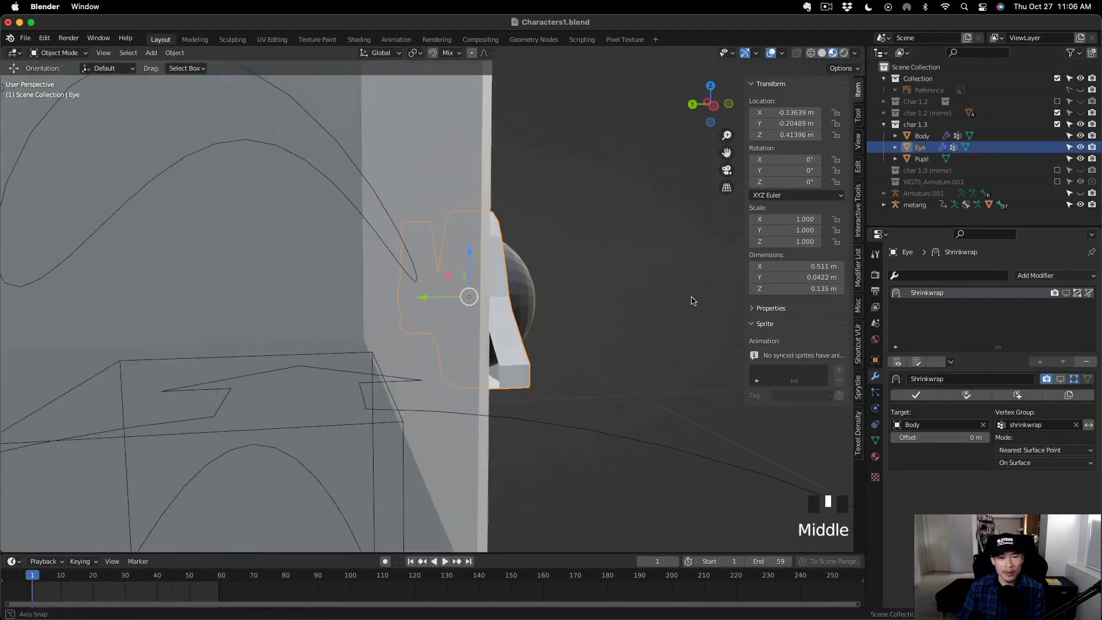
{"action": "key", "text": "Tab"}
{"action": "middle_click_drag", "start_coordinate": [574, 425], "coordinate": [540, 426]}
{"action": "key", "text": "Tab"}
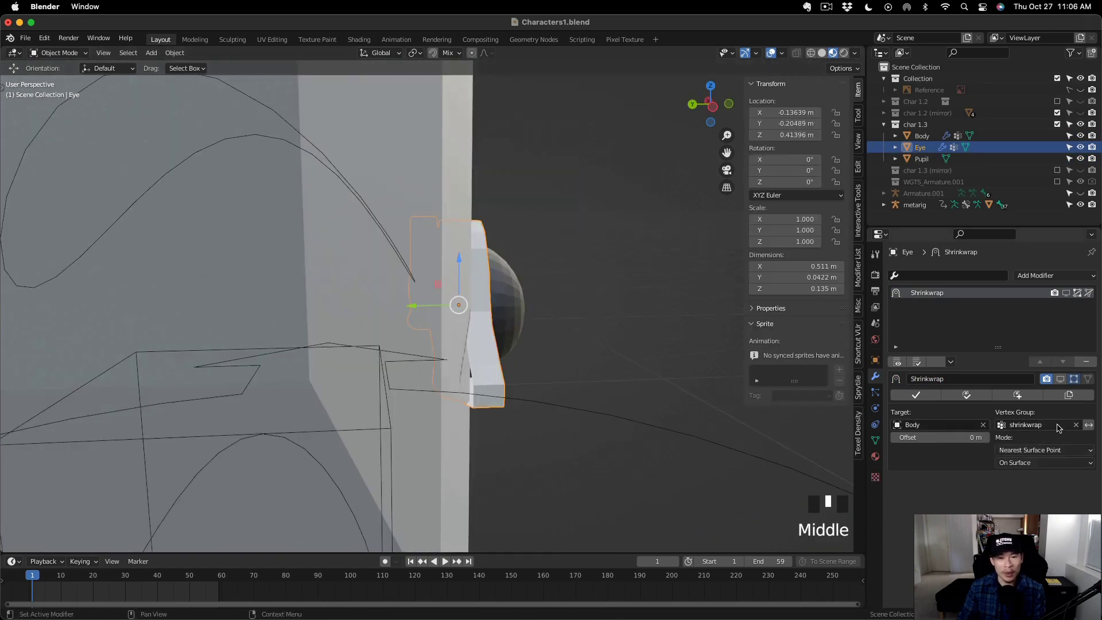
{"action": "middle_click_drag", "start_coordinate": [631, 396], "coordinate": [597, 390]}
Isolate the Eye in Edit Mode, box-select its back vertices from the side and assign them to the shrinkwrap vertex group.
{"action": "left_click", "coordinate": [874, 439]}
{"action": "left_click", "coordinate": [932, 312]}
{"action": "key", "text": "Tab"}
{"action": "key", "text": "1"}
{"action": "key", "text": "slash"}
{"action": "middle_click_drag", "start_coordinate": [500, 388], "coordinate": [413, 247], "text": "alt"}
{"action": "left_click_drag", "start_coordinate": [394, 184], "coordinate": [458, 409]}
{"action": "scroll", "coordinate": [514, 378], "scroll_direction": "up", "scroll_amount": 1}
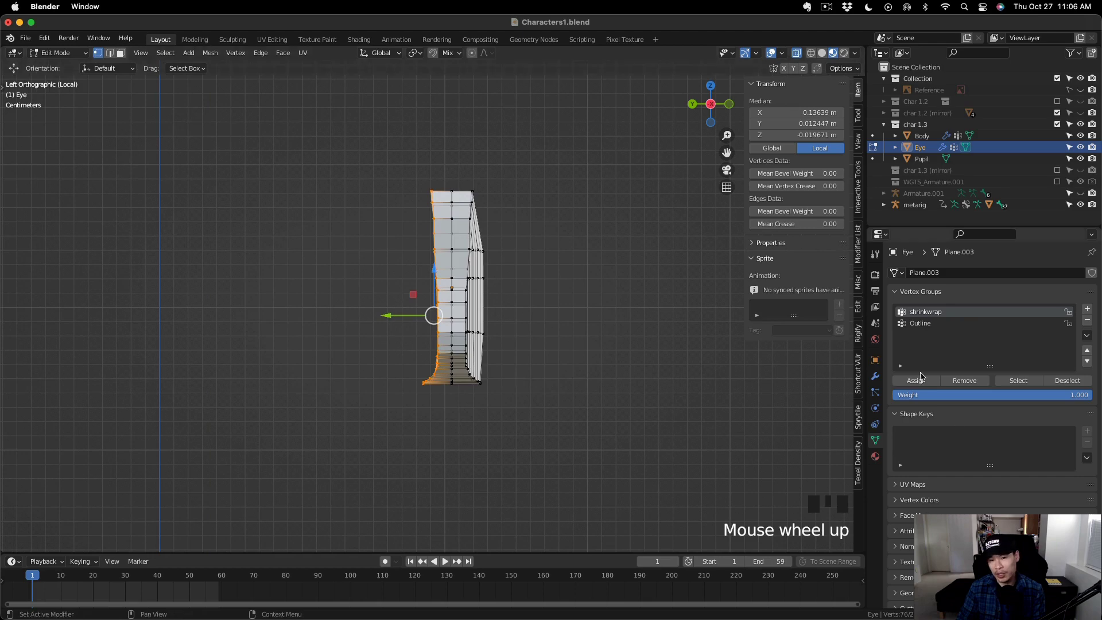
{"action": "left_click", "coordinate": [917, 381]}
Leave local view and choose shrinkwrap again as the vertex group of the Eye's Shrinkwrap modifier.
{"action": "left_click", "coordinate": [874, 376]}
{"action": "key", "text": "slash"}
{"action": "middle_click_drag", "start_coordinate": [605, 403], "coordinate": [574, 367]}
{"action": "left_click", "coordinate": [1038, 425]}
{"action": "left_click", "coordinate": [1028, 441]}
Try moving the Eye's back vertices along the Y axis, undo the move, and turn X-ray off.
{"action": "left_click_drag", "start_coordinate": [348, 305], "coordinate": [368, 304]}
{"action": "key", "text": "ctrl+z"}
{"action": "scroll", "coordinate": [461, 351], "scroll_direction": "up", "scroll_amount": 4}
{"action": "scroll", "coordinate": [461, 351], "scroll_direction": "down", "scroll_amount": 4}
{"action": "key", "text": "alt+z"}
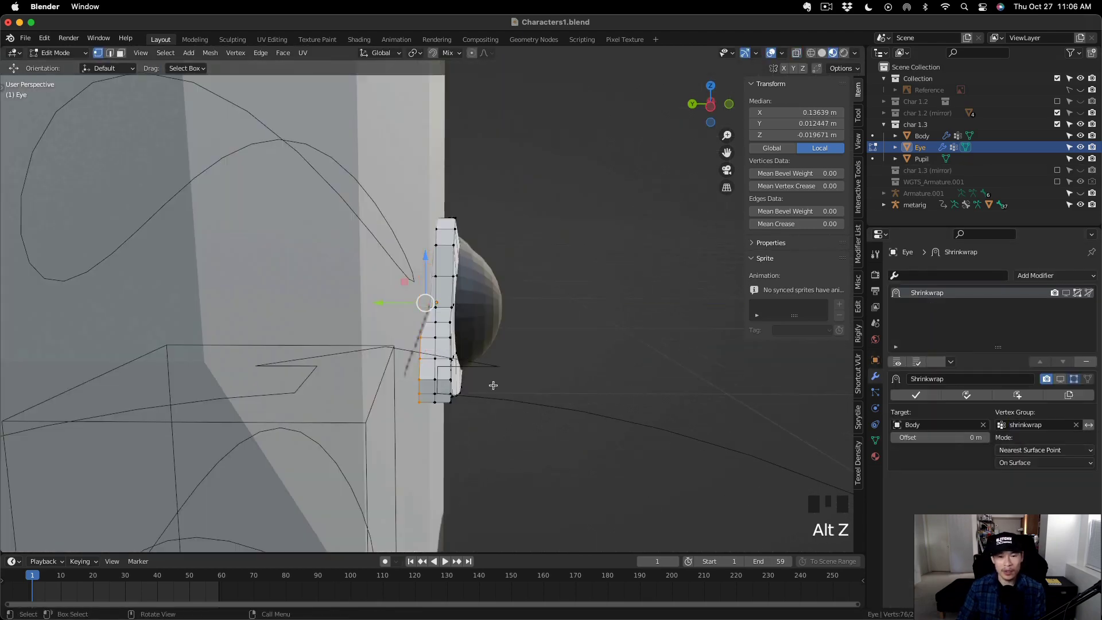
Clear the Eye's Shrinkwrap target and pick the Body as the target again.
{"action": "middle_click_drag", "start_coordinate": [491, 384], "coordinate": [505, 368]}
{"action": "left_click", "coordinate": [983, 424]}
{"action": "left_click", "coordinate": [972, 425]}
{"action": "left_click", "coordinate": [982, 425]}
{"action": "left_click", "coordinate": [306, 262]}
{"action": "middle_click_drag", "start_coordinate": [306, 262], "coordinate": [322, 270]}
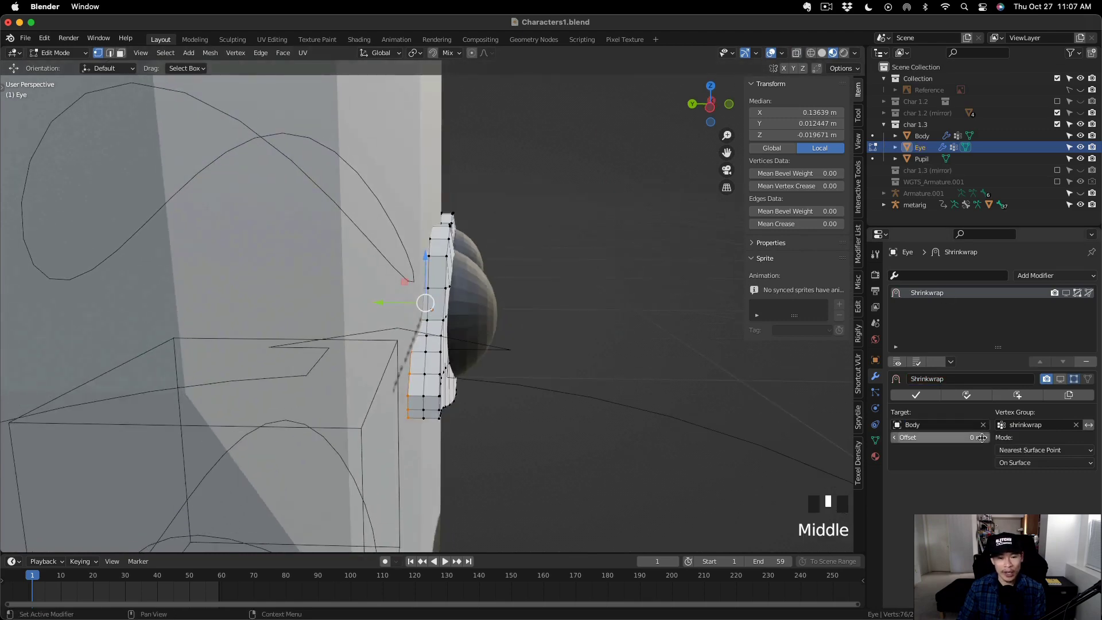
Set the viewport to Solid shading and check how the eyes sit on the body.
{"action": "middle_click_drag", "start_coordinate": [480, 394], "coordinate": [402, 390]}
{"action": "scroll", "coordinate": [473, 390], "scroll_direction": "up", "scroll_amount": 1}
{"action": "scroll", "coordinate": [477, 396], "scroll_direction": "down", "scroll_amount": 2}
{"action": "left_click", "coordinate": [822, 53]}
{"action": "middle_click_drag", "start_coordinate": [631, 241], "coordinate": [597, 247]}
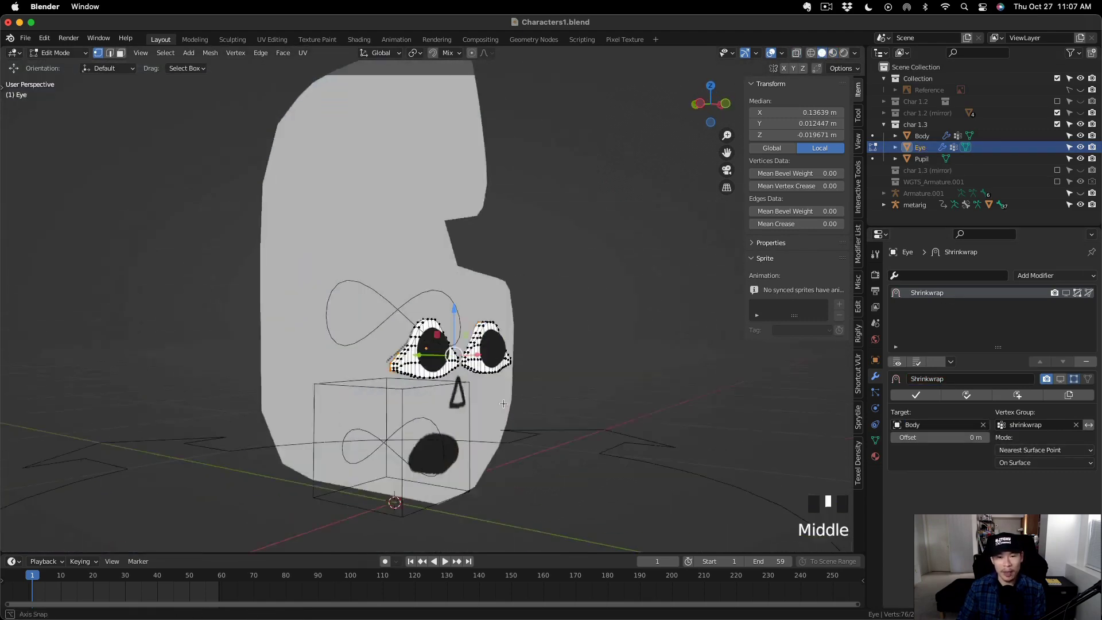
{"action": "scroll", "coordinate": [459, 344], "scroll_direction": "up", "scroll_amount": 6}
Return to the Texture Paint workspace, select the Body in front view with Material Preview shading, and open its material properties.
{"action": "left_click", "coordinate": [316, 39]}
{"action": "left_click", "coordinate": [649, 241]}
{"action": "middle_click_drag", "start_coordinate": [688, 344], "coordinate": [724, 339], "text": "alt"}
{"action": "left_click", "coordinate": [905, 53]}
{"action": "middle_click_drag", "start_coordinate": [717, 344], "coordinate": [746, 367], "text": "shift"}
{"action": "left_click", "coordinate": [919, 375]}
{"action": "left_click", "coordinate": [920, 358]}
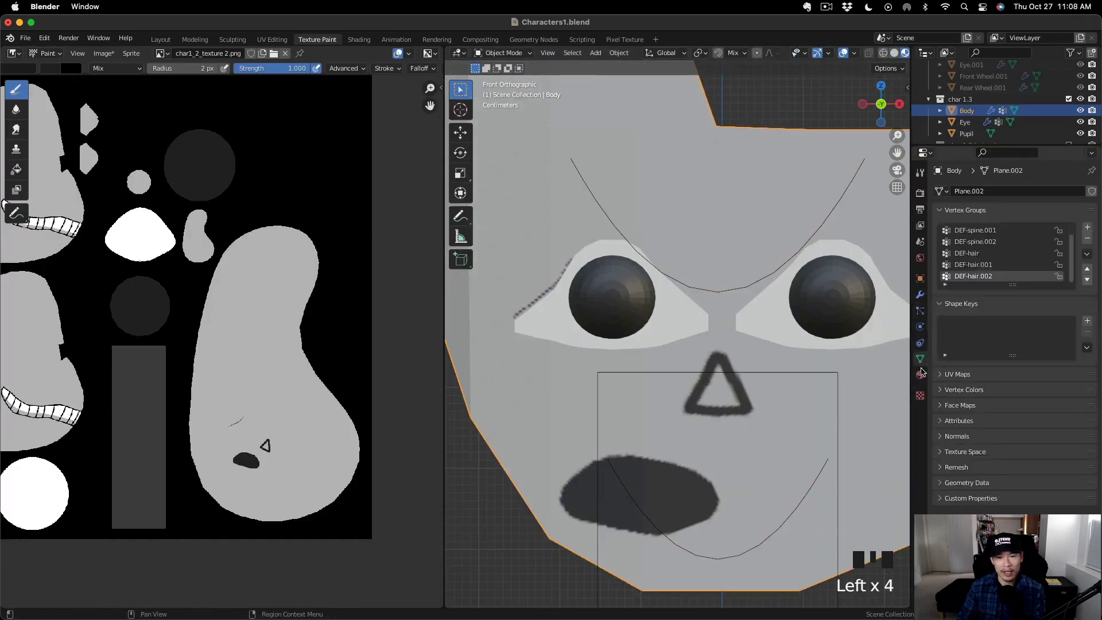
{"action": "left_click", "coordinate": [919, 374]}
Switch the Body to Texture Paint mode and undo the trial eye outline stroke.
{"action": "scroll", "coordinate": [692, 109], "scroll_direction": "down", "scroll_amount": 2}
{"action": "middle_click_drag", "start_coordinate": [691, 109], "coordinate": [681, 217], "text": "shift"}
{"action": "left_click", "coordinate": [503, 53]}
{"action": "left_click", "coordinate": [503, 133]}
{"action": "scroll", "coordinate": [595, 347], "scroll_direction": "up", "scroll_amount": 5}
{"action": "key", "text": "super+z"}
{"action": "scroll", "coordinate": [533, 397], "scroll_direction": "down", "scroll_amount": 2}
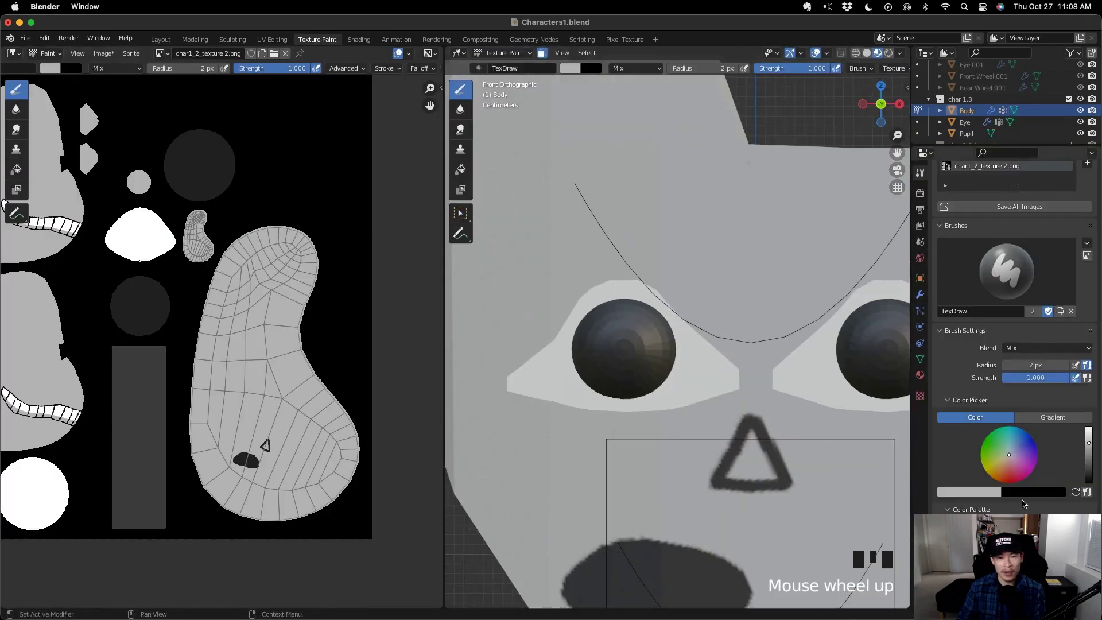
Set the brush colour to black and try painting an outline along the upper edge of the eye.
{"action": "scroll", "coordinate": [550, 421], "scroll_direction": "up", "scroll_amount": 2}
{"action": "left_click_drag", "start_coordinate": [1088, 443], "coordinate": [1089, 476]}
{"action": "scroll", "coordinate": [525, 329], "scroll_direction": "down", "scroll_amount": 5}
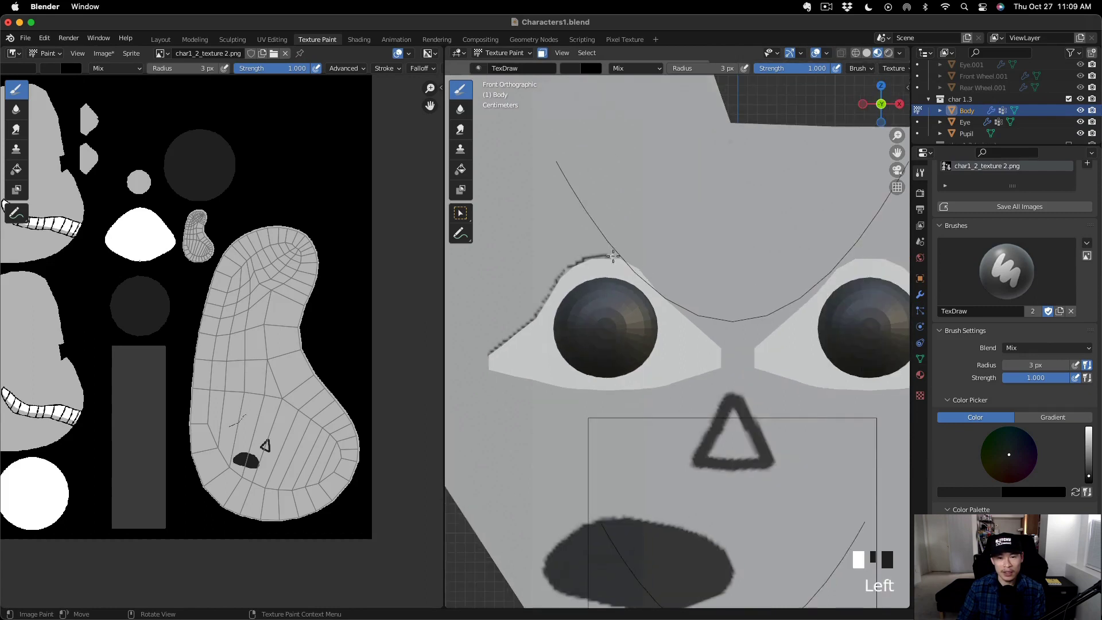
Duplicate the Eye object in Object Mode and rename the copy Outline.
{"action": "left_click", "coordinate": [965, 121]}
{"action": "left_click", "coordinate": [502, 52]}
{"action": "left_click", "coordinate": [499, 65]}
{"action": "key", "text": "shift+d"}
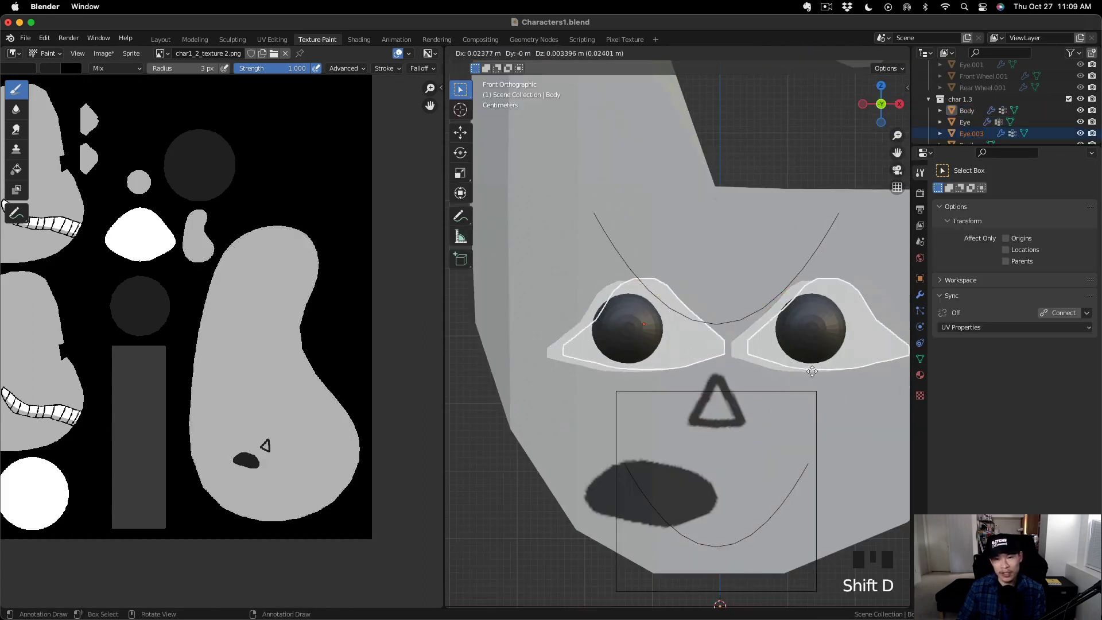
{"action": "middle_click_drag", "start_coordinate": [758, 389], "coordinate": [716, 389], "text": "shift"}
{"action": "left_click", "coordinate": [979, 133]}
{"action": "double_click", "coordinate": [979, 133]}
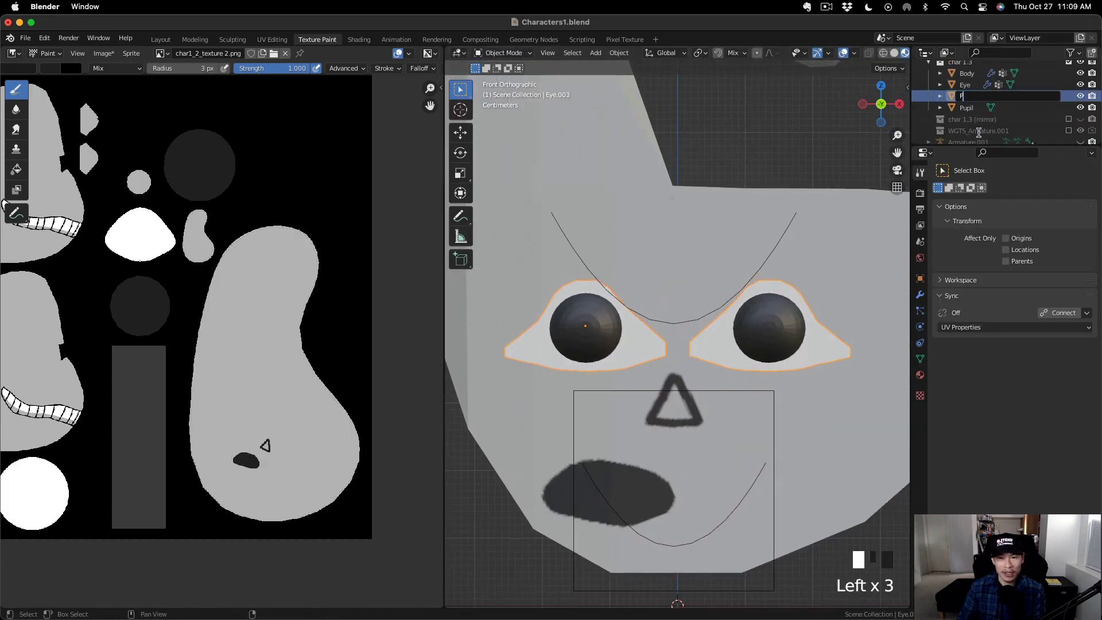
{"action": "type", "text": "Outline"}
{"action": "key", "text": "Return"}
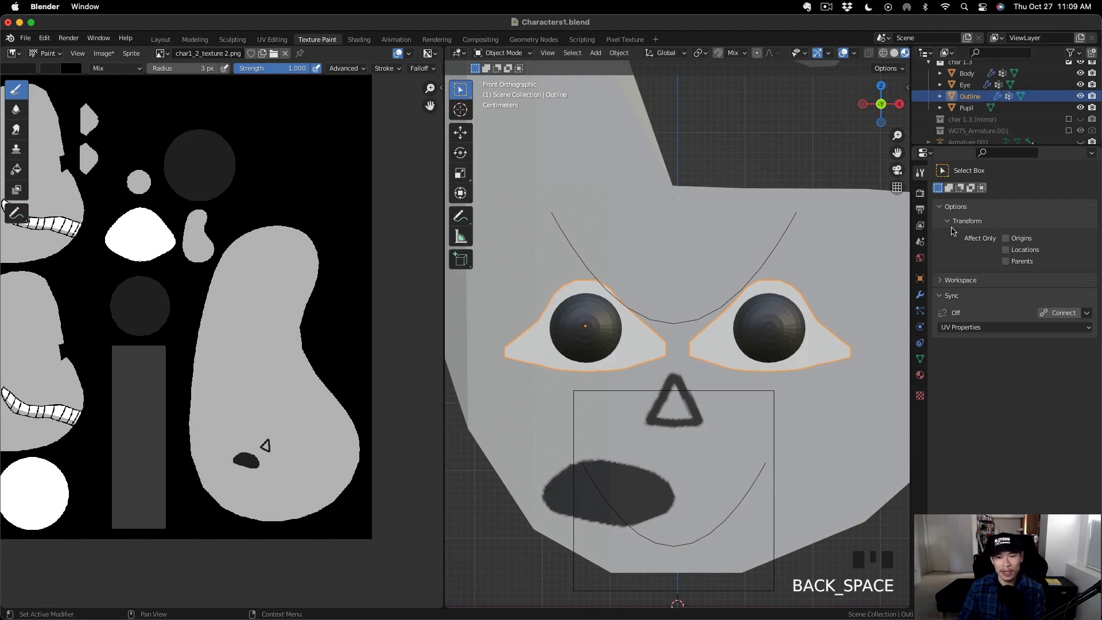
Select the Outline material slot on the Outline object and add Mask and Solidify modifiers.
{"action": "left_click", "coordinate": [920, 374]}
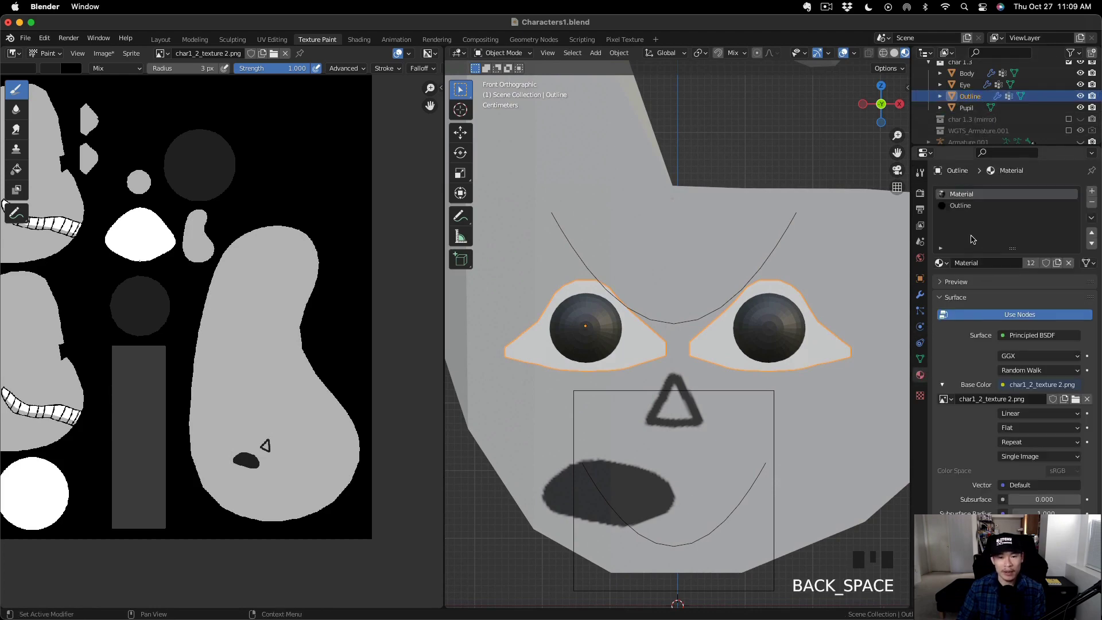
{"action": "left_click", "coordinate": [978, 207]}
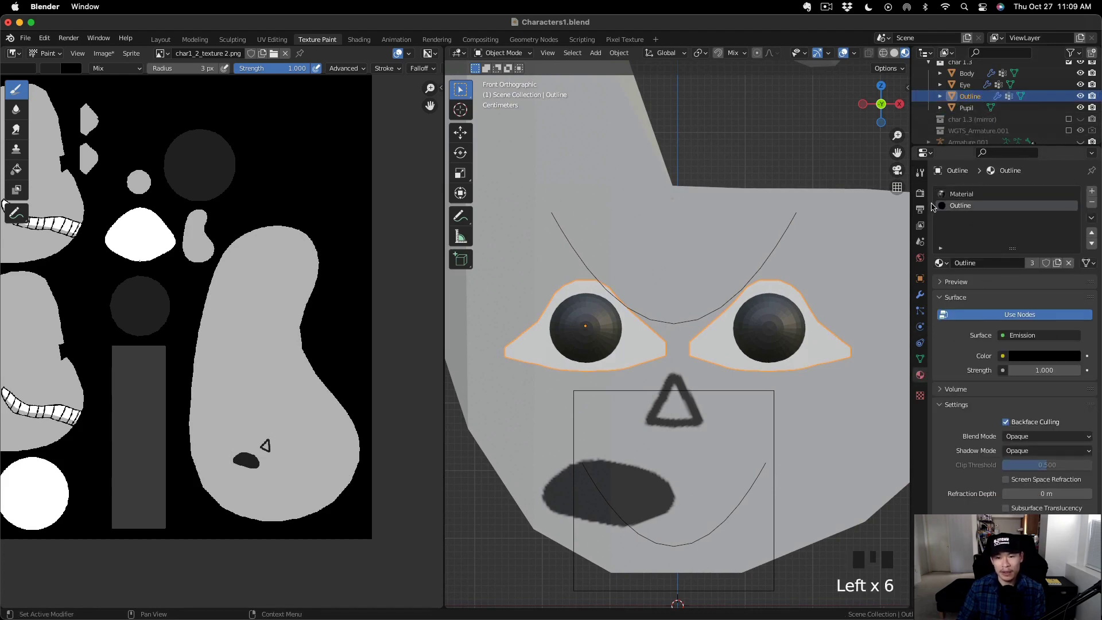
{"action": "left_click", "coordinate": [921, 295]}
{"action": "left_click", "coordinate": [1071, 195]}
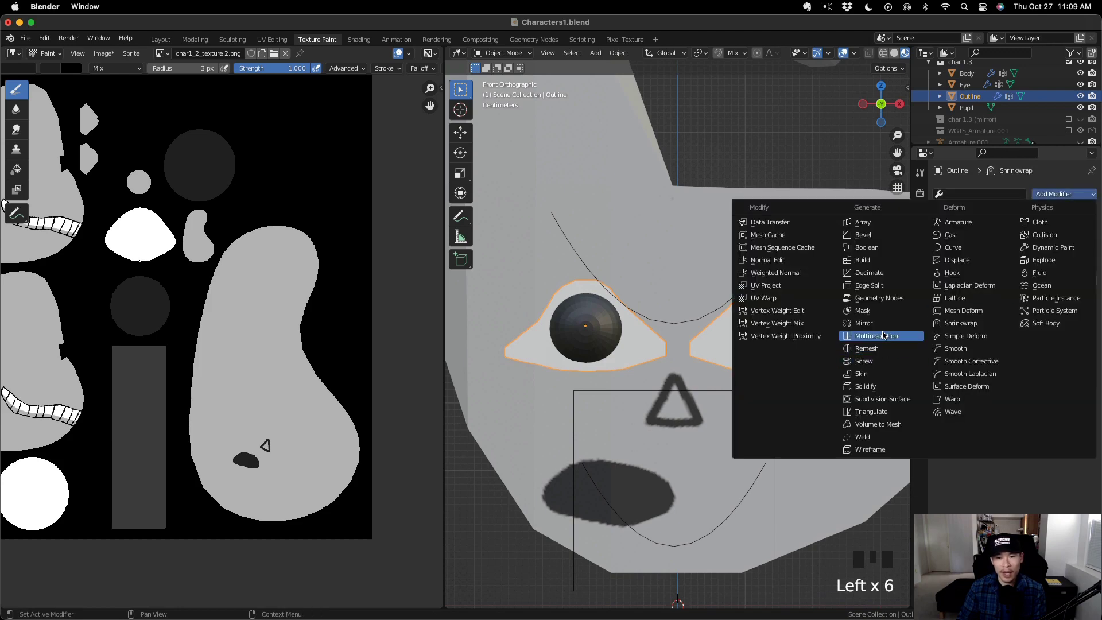
{"action": "left_click", "coordinate": [863, 310]}
{"action": "left_click", "coordinate": [1071, 194]}
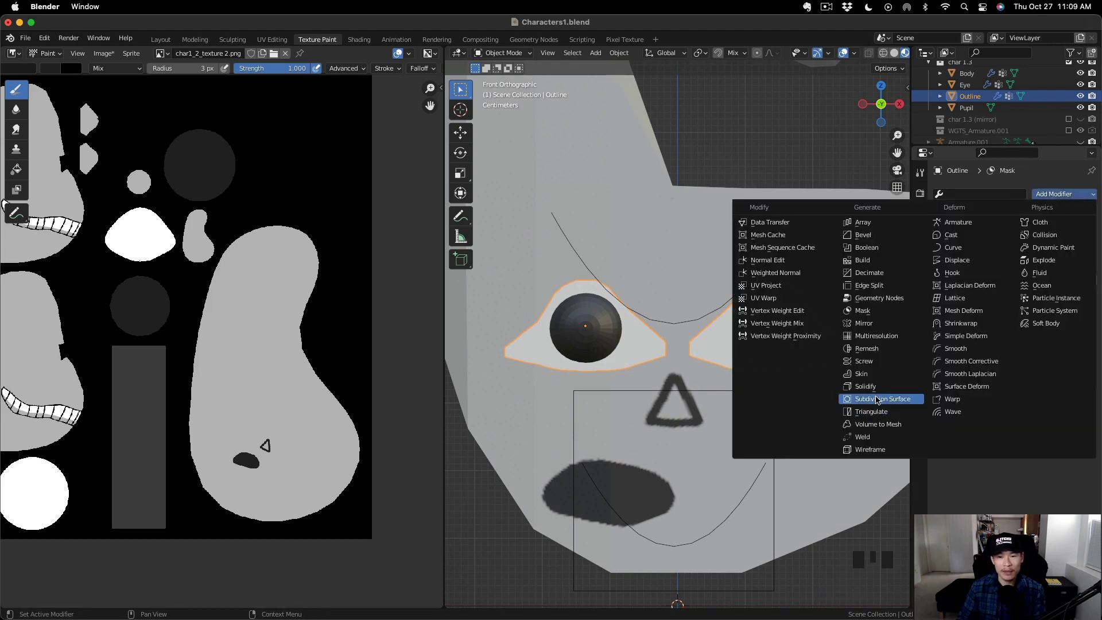
{"action": "left_click", "coordinate": [866, 386]}
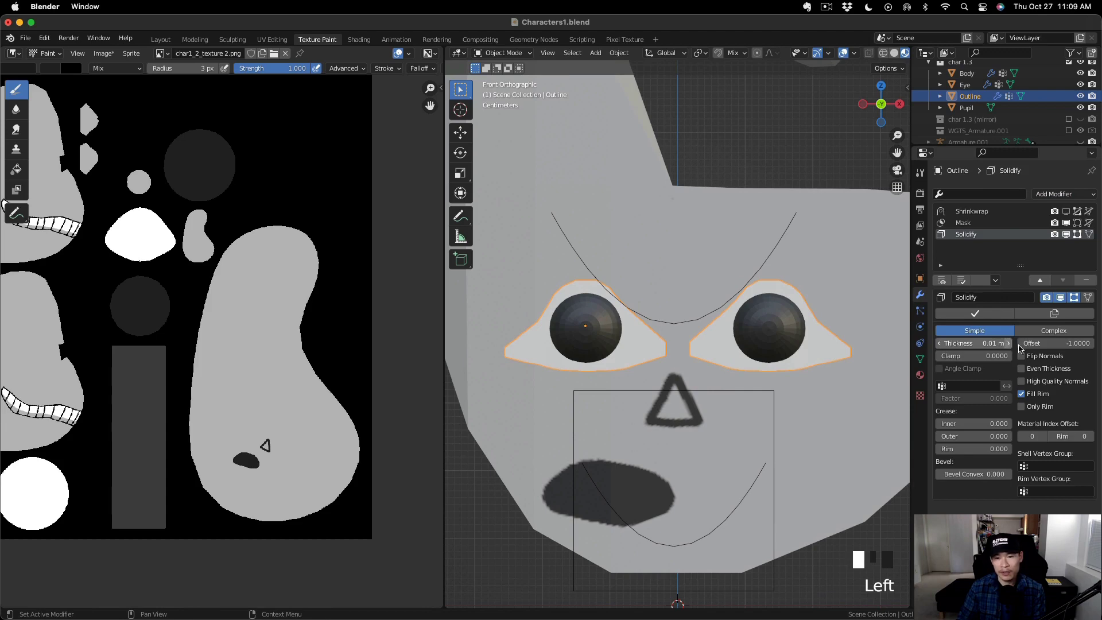
Set Solidify to offset 1, Flip Normals, High Quality Normals, material index offset 1, and shell vertex group Outline.
{"action": "left_click_drag", "start_coordinate": [1033, 343], "coordinate": [1093, 343]}
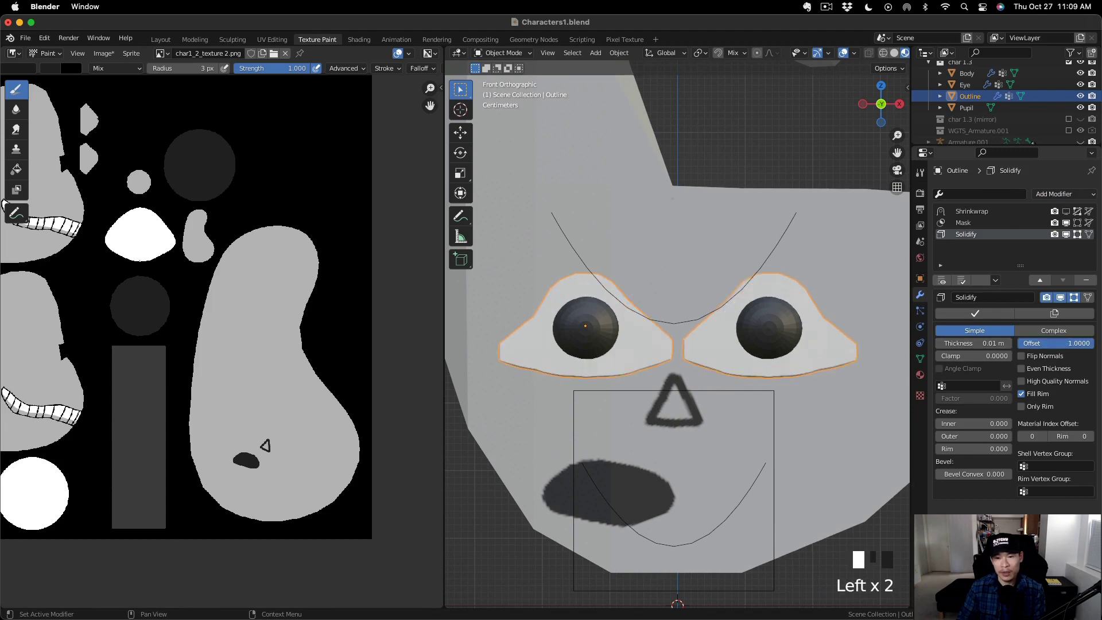
{"action": "left_click", "coordinate": [1027, 371]}
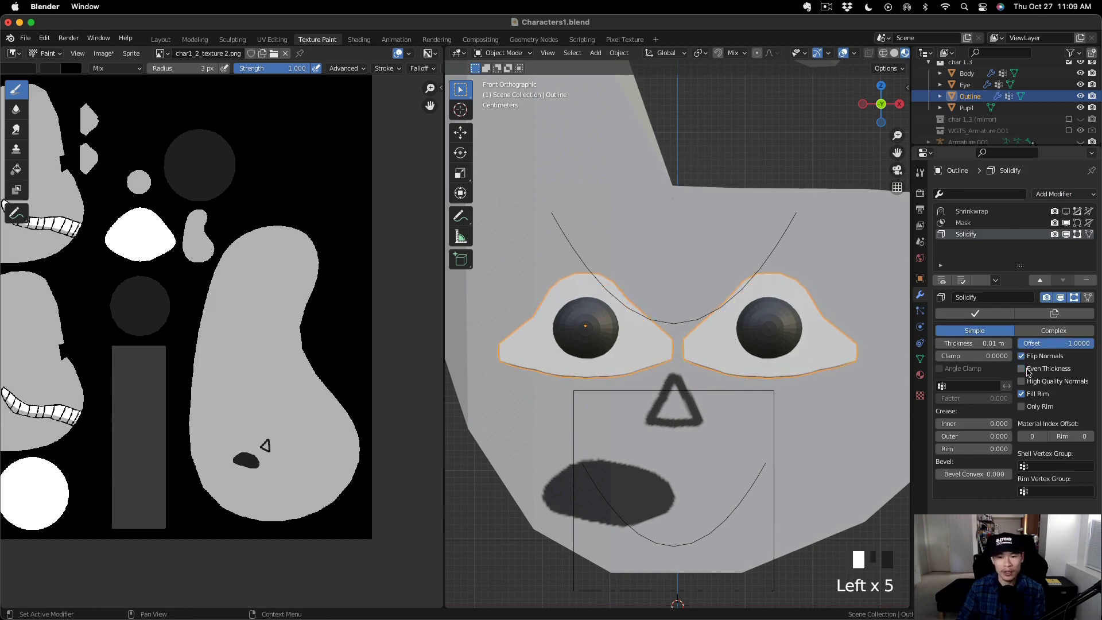
{"action": "left_click", "coordinate": [1045, 438]}
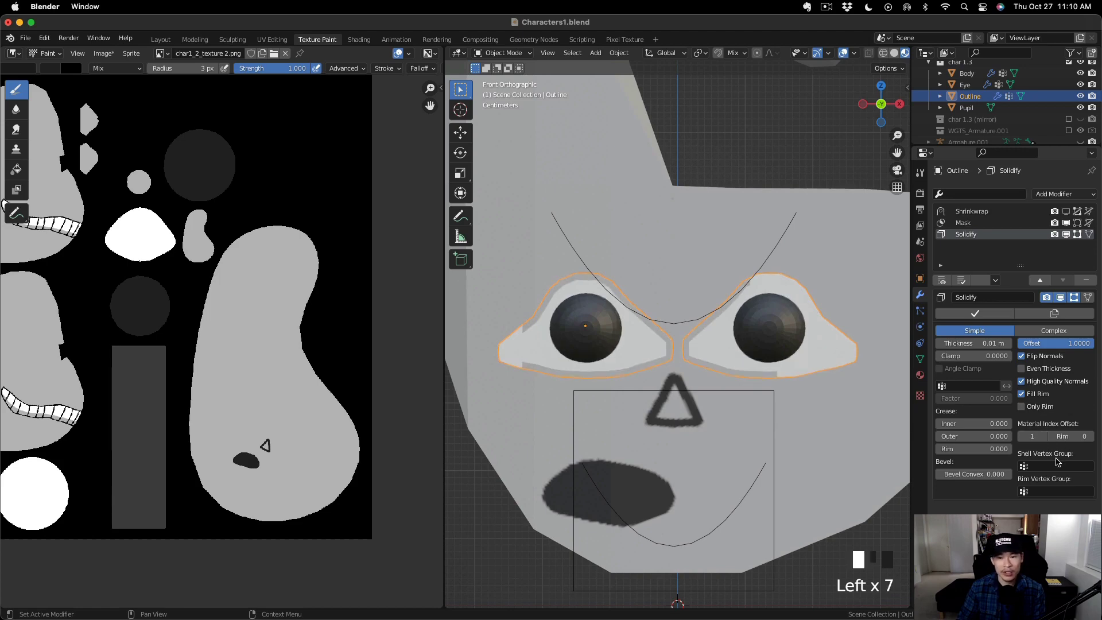
{"action": "left_click", "coordinate": [1055, 465]}
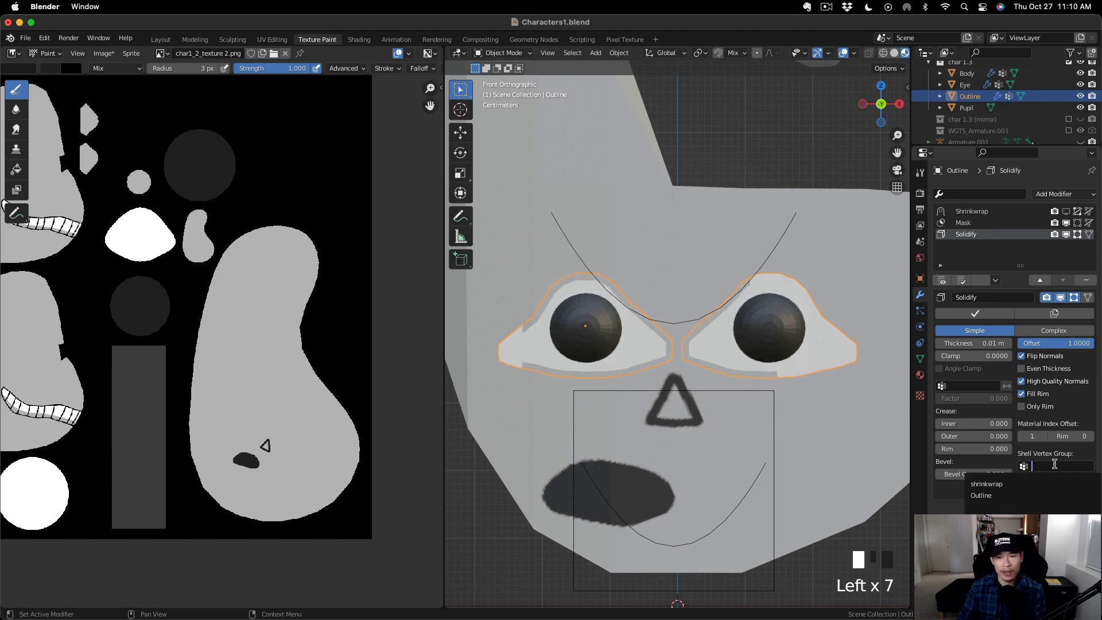
{"action": "left_click", "coordinate": [1006, 495]}
Set the Mask modifier's vertex group to Outline and place the Solidify modifier above it in the stack.
{"action": "left_click", "coordinate": [988, 223]}
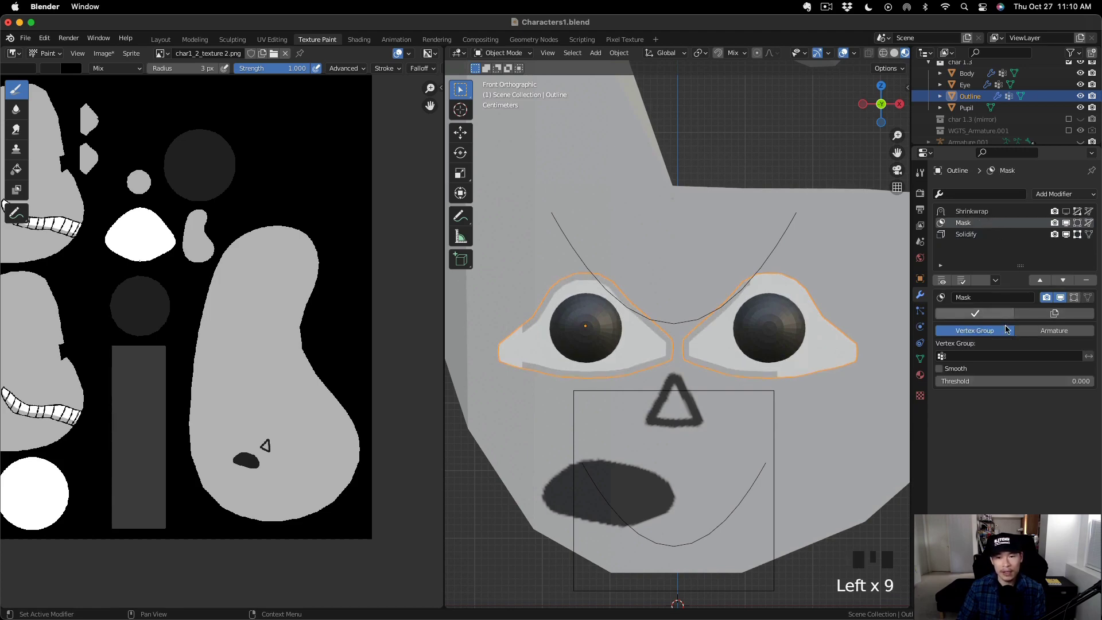
{"action": "left_click", "coordinate": [990, 355]}
{"action": "left_click", "coordinate": [981, 385]}
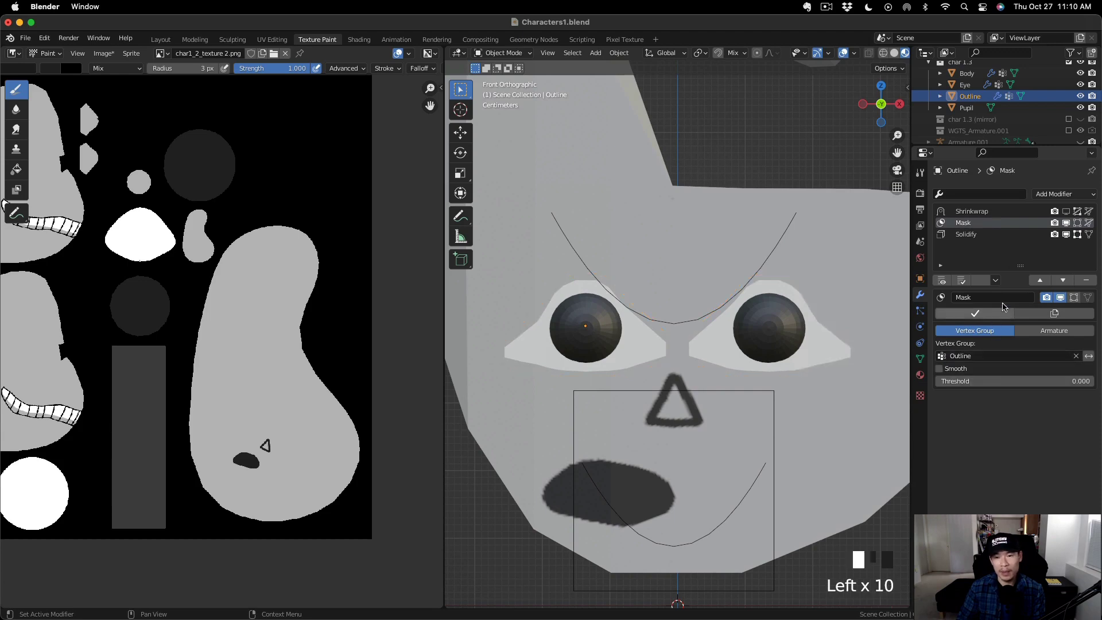
{"action": "left_click", "coordinate": [1008, 235]}
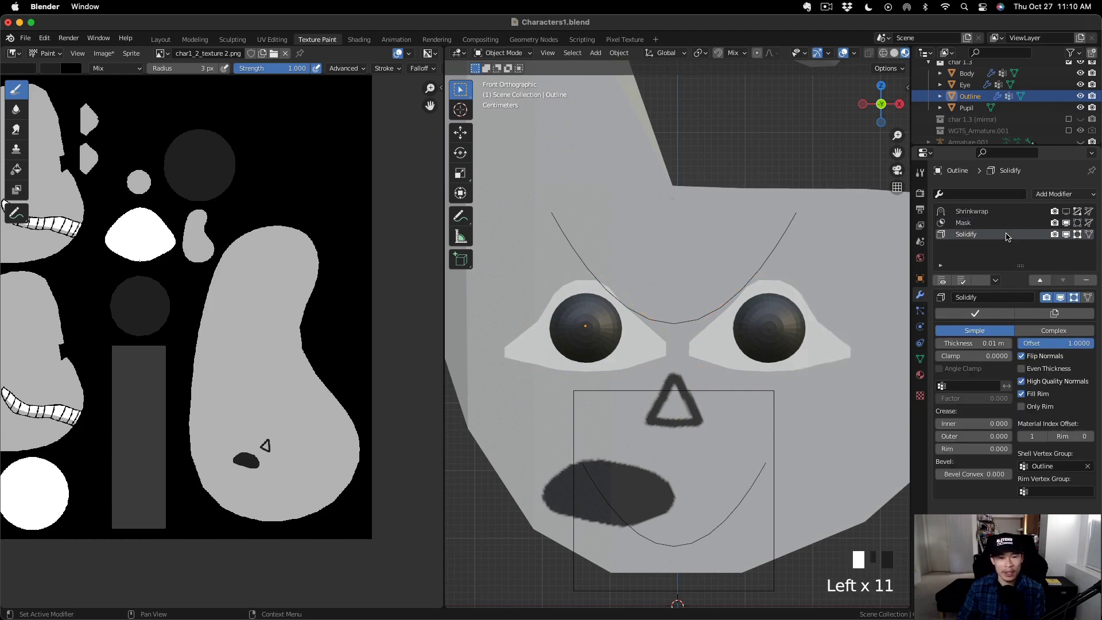
{"action": "left_click", "coordinate": [1043, 280]}
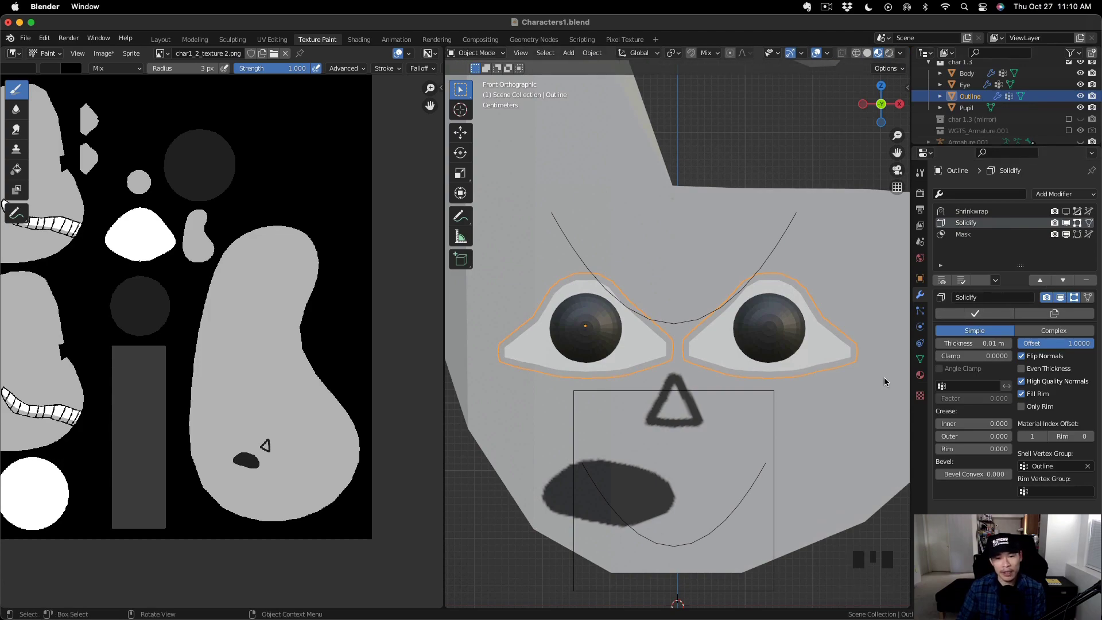
{"action": "middle_click_drag", "start_coordinate": [884, 378], "coordinate": [866, 402]}
{"action": "scroll", "coordinate": [833, 396], "scroll_direction": "down", "scroll_amount": 2}
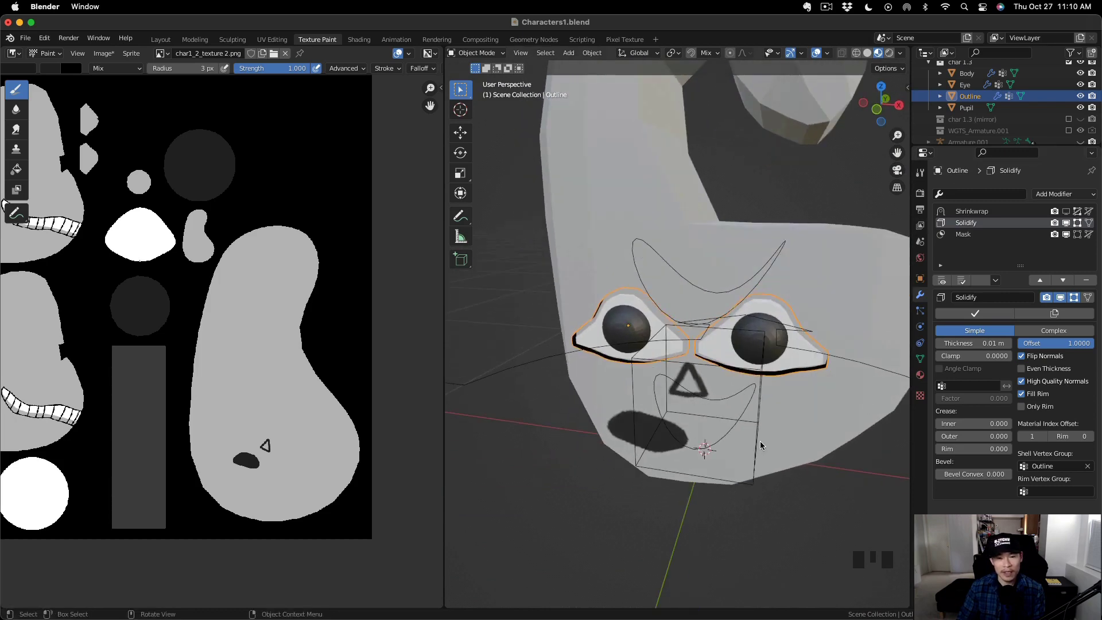
{"action": "key", "text": "2"}
{"action": "key", "text": "1"}
{"action": "left_click", "coordinate": [1055, 121]}
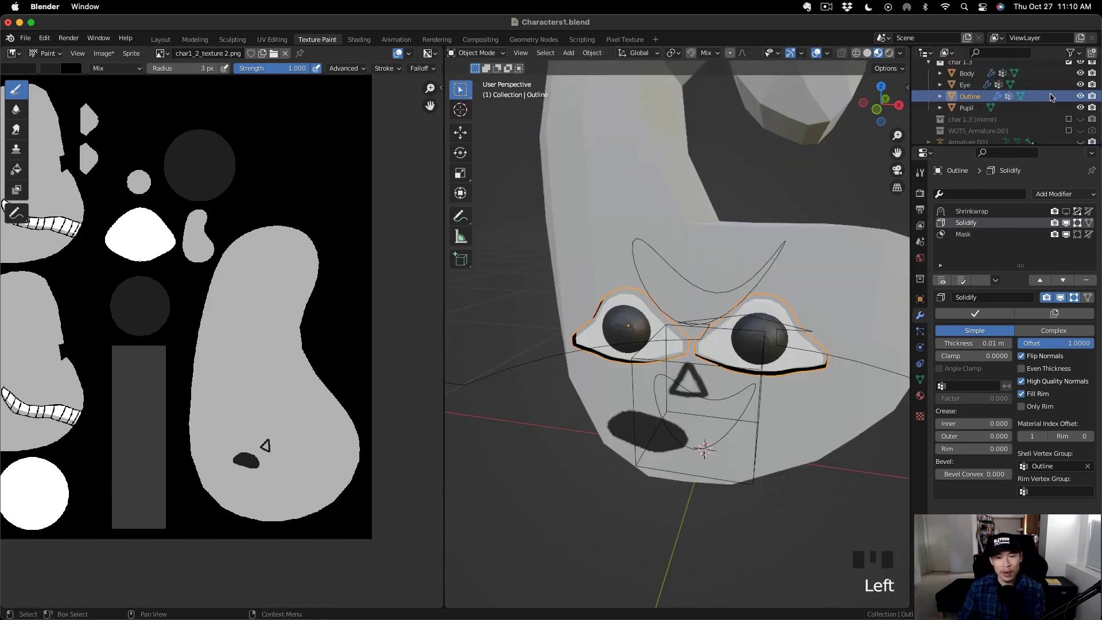
Try changing the Outline object's Solidify thickness while viewing the eyes at an angle, and undo the change.
{"action": "left_click", "coordinate": [461, 133]}
{"action": "middle_click_drag", "start_coordinate": [724, 339], "coordinate": [683, 341]}
{"action": "scroll", "coordinate": [706, 342], "scroll_direction": "down", "scroll_amount": 5}
{"action": "left_click_drag", "start_coordinate": [721, 338], "coordinate": [673, 358]}
{"action": "scroll", "coordinate": [677, 359], "scroll_direction": "up", "scroll_amount": 2}
{"action": "middle_click_drag", "start_coordinate": [687, 361], "coordinate": [732, 436]}
{"action": "left_click_drag", "start_coordinate": [976, 342], "coordinate": [985, 343]}
{"action": "mouse_move", "coordinate": [850, 407]}
{"action": "middle_mouse_down"}
{"action": "mouse_move", "coordinate": [752, 411]}
{"action": "mouse_move", "coordinate": [848, 412]}
{"action": "middle_mouse_up"}
{"action": "key", "text": "ctrl+z"}
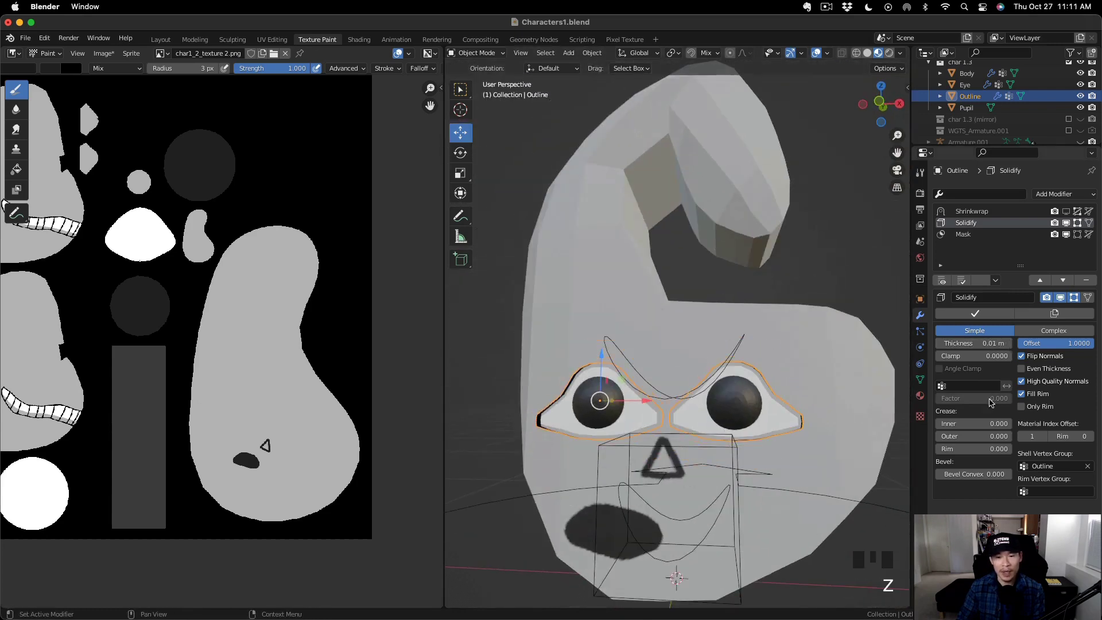
Enable Even Thickness on the Outline's Solidify modifier, set the thickness to 0.05 m, and test Fill Rim off and on.
{"action": "mouse_move", "coordinate": [999, 343]}
{"action": "left_mouse_down"}
{"action": "mouse_move", "coordinate": [918, 343]}
{"action": "mouse_move", "coordinate": [992, 343]}
{"action": "left_mouse_up"}
{"action": "left_click", "coordinate": [1022, 357]}
{"action": "middle_click_drag", "start_coordinate": [832, 373], "coordinate": [798, 390]}
{"action": "mouse_move", "coordinate": [976, 343]}
{"action": "left_mouse_down"}
{"action": "mouse_move", "coordinate": [948, 343]}
{"action": "mouse_move", "coordinate": [975, 343]}
{"action": "left_mouse_up"}
{"action": "triple_click", "coordinate": [1026, 396]}
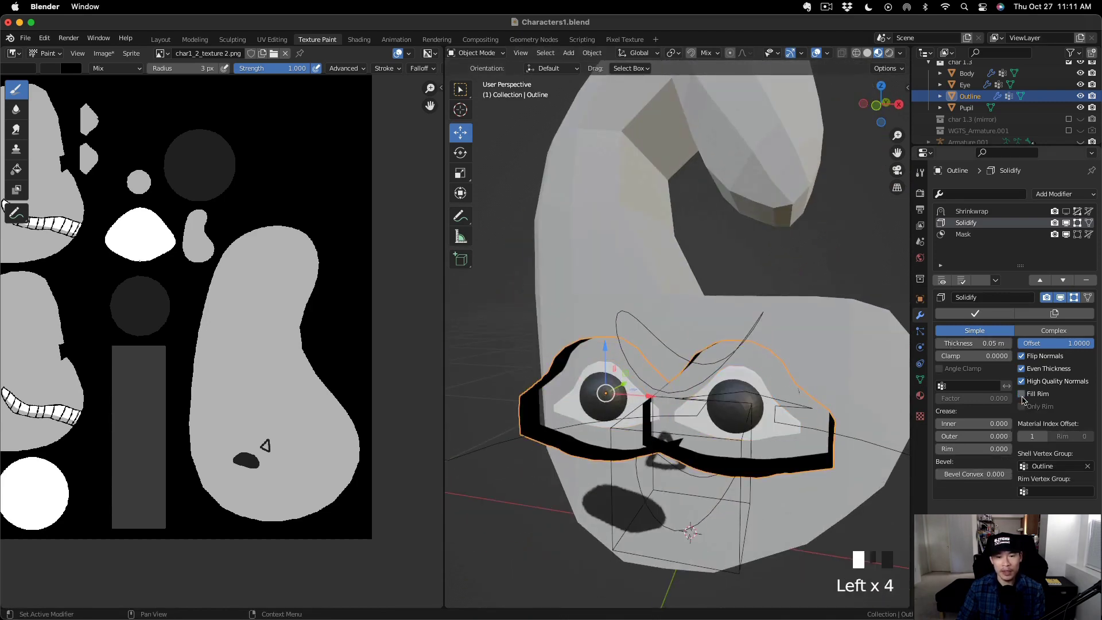
{"action": "scroll", "coordinate": [818, 439], "scroll_direction": "down", "scroll_amount": 5}
{"action": "middle_click_drag", "start_coordinate": [772, 383], "coordinate": [691, 379]}
{"action": "middle_click_drag", "start_coordinate": [691, 379], "coordinate": [787, 390], "text": "shift"}
{"action": "scroll", "coordinate": [733, 412], "scroll_direction": "up", "scroll_amount": 3}
{"action": "middle_click_drag", "start_coordinate": [786, 391], "coordinate": [806, 387], "text": "shift"}
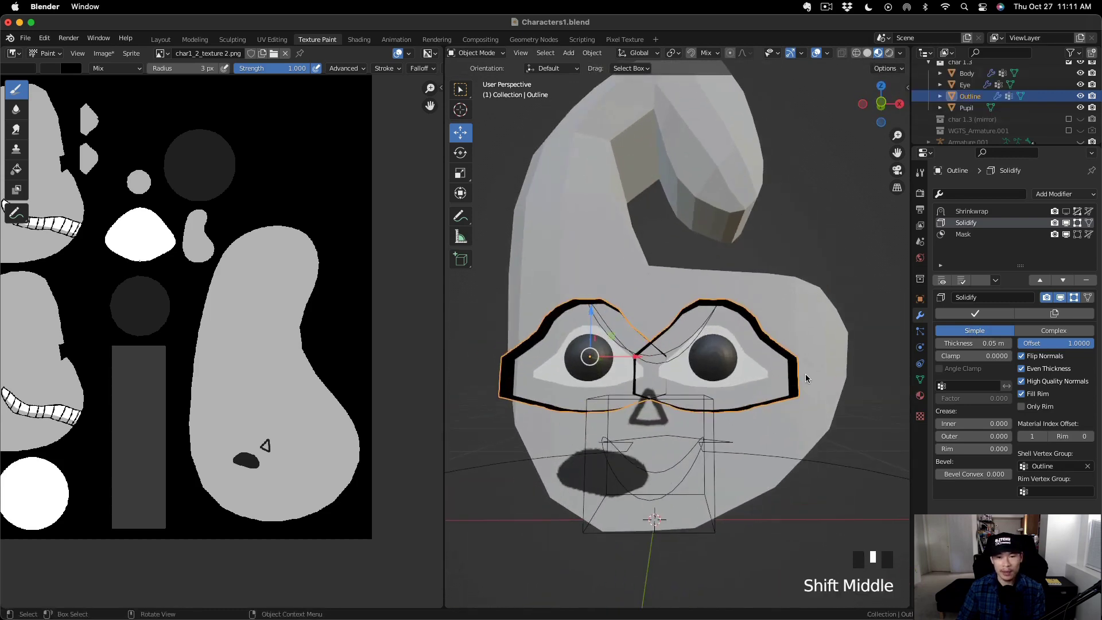
Set the Outline's Solidify thickness to 0.01 m.
{"action": "middle_click_drag", "start_coordinate": [660, 370], "coordinate": [710, 386]}
{"action": "triple_click", "coordinate": [940, 344]}
{"action": "double_click", "coordinate": [940, 343]}
{"action": "left_click", "coordinate": [1007, 344]}
{"action": "scroll", "coordinate": [710, 385], "scroll_direction": "up", "scroll_amount": 1}
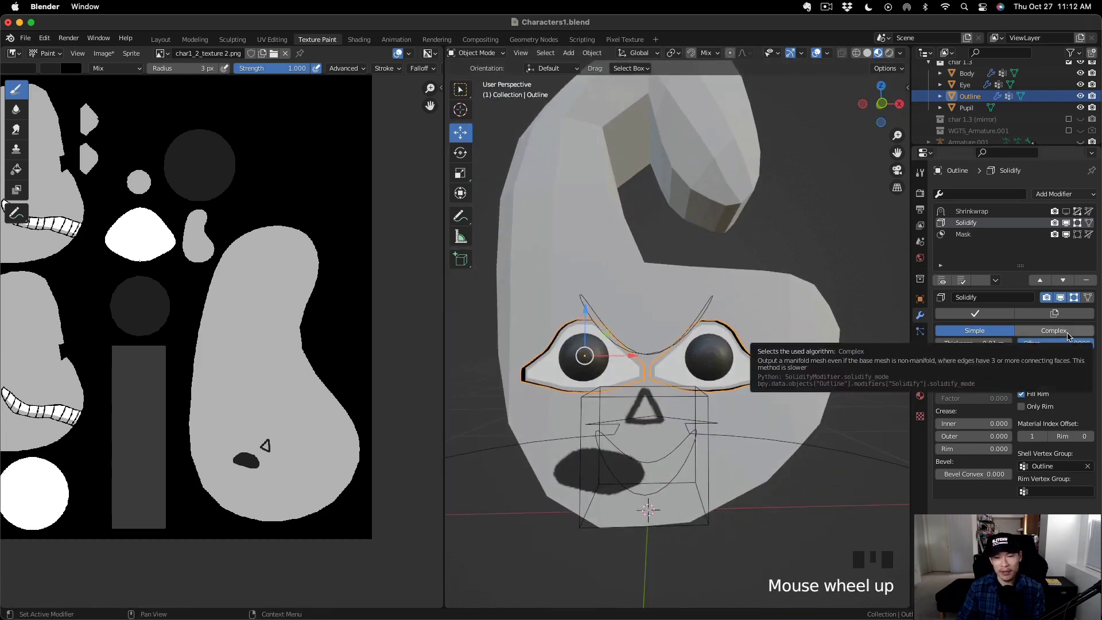
Test the Outline's rim material offset and try applying its Solidify and Mask modifiers.
{"action": "left_click", "coordinate": [1089, 437]}
{"action": "middle_click_drag", "start_coordinate": [763, 359], "coordinate": [809, 358]}
{"action": "middle_click_drag", "start_coordinate": [801, 393], "coordinate": [736, 345]}
{"action": "middle_click_drag", "start_coordinate": [706, 396], "coordinate": [714, 430]}
{"action": "scroll", "coordinate": [778, 376], "scroll_direction": "up", "scroll_amount": 1}
{"action": "left_click", "coordinate": [961, 280]}
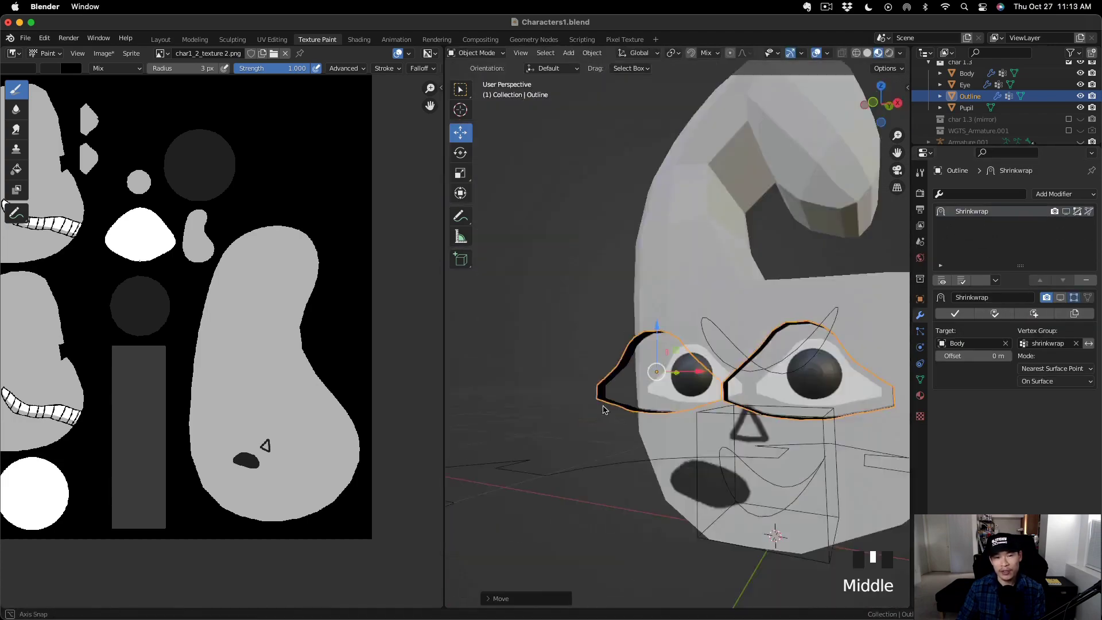
{"action": "mouse_move", "coordinate": [605, 409]}
{"action": "middle_mouse_down"}
{"action": "mouse_move", "coordinate": [686, 397]}
{"action": "mouse_move", "coordinate": [595, 403]}
{"action": "middle_mouse_up"}
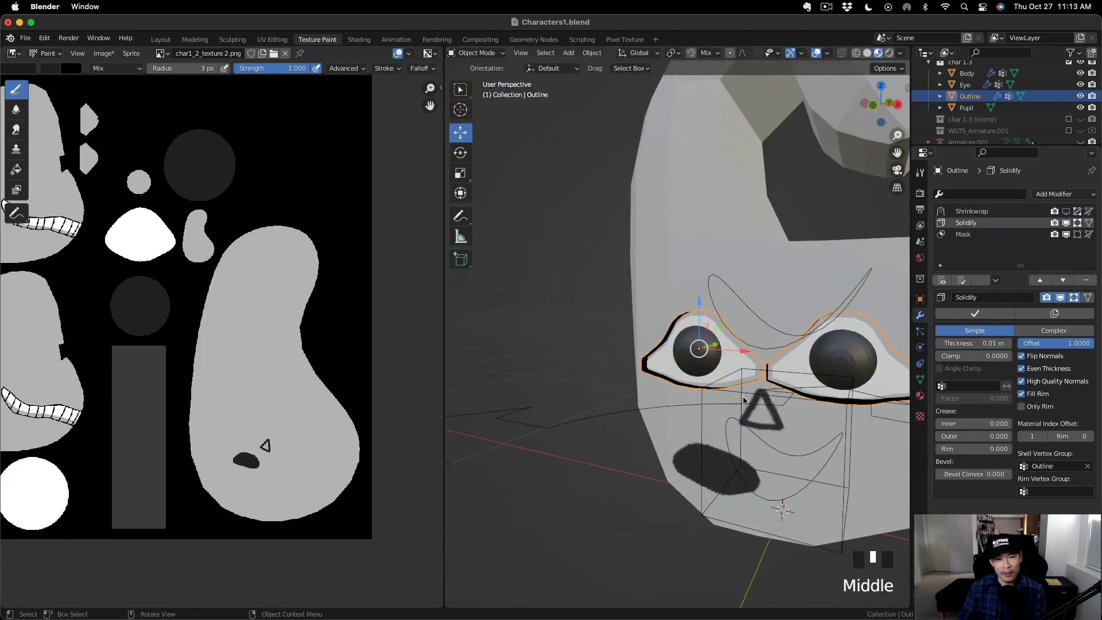
Try another Solidify thickness on the Outline while checking how it sits around the eyes.
{"action": "left_click_drag", "start_coordinate": [974, 343], "coordinate": [999, 343]}
{"action": "middle_click_drag", "start_coordinate": [603, 373], "coordinate": [666, 367]}
{"action": "middle_click_drag", "start_coordinate": [838, 117], "coordinate": [803, 102], "text": "shift"}
{"action": "scroll", "coordinate": [746, 287], "scroll_direction": "down", "scroll_amount": 2}
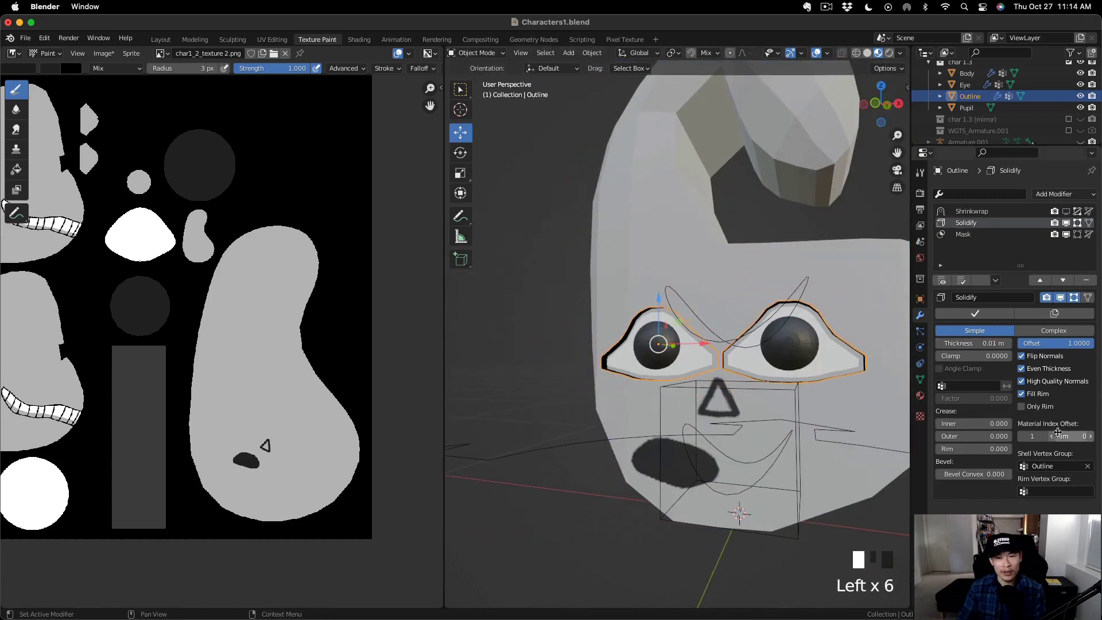
Examine the eye outlines from several angles in the Pixel Texture workspace.
{"action": "middle_click_drag", "start_coordinate": [746, 287], "coordinate": [717, 298]}
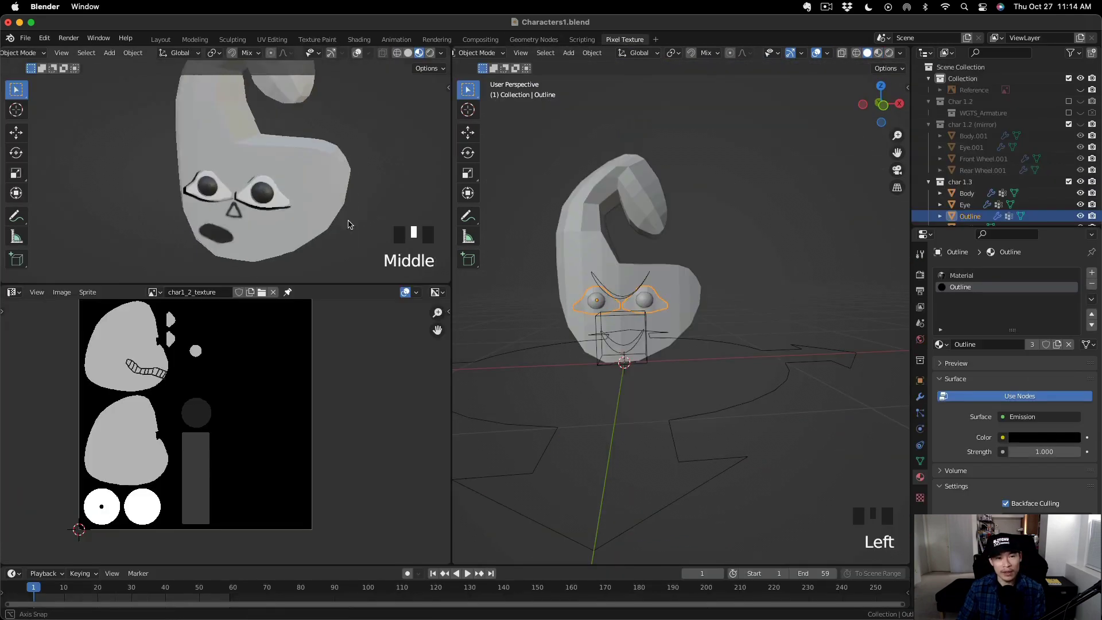
{"action": "scroll", "coordinate": [280, 226], "scroll_direction": "up", "scroll_amount": 5}
{"action": "middle_click_drag", "start_coordinate": [348, 224], "coordinate": [313, 276]}
{"action": "middle_click_drag", "start_coordinate": [314, 276], "coordinate": [381, 192]}
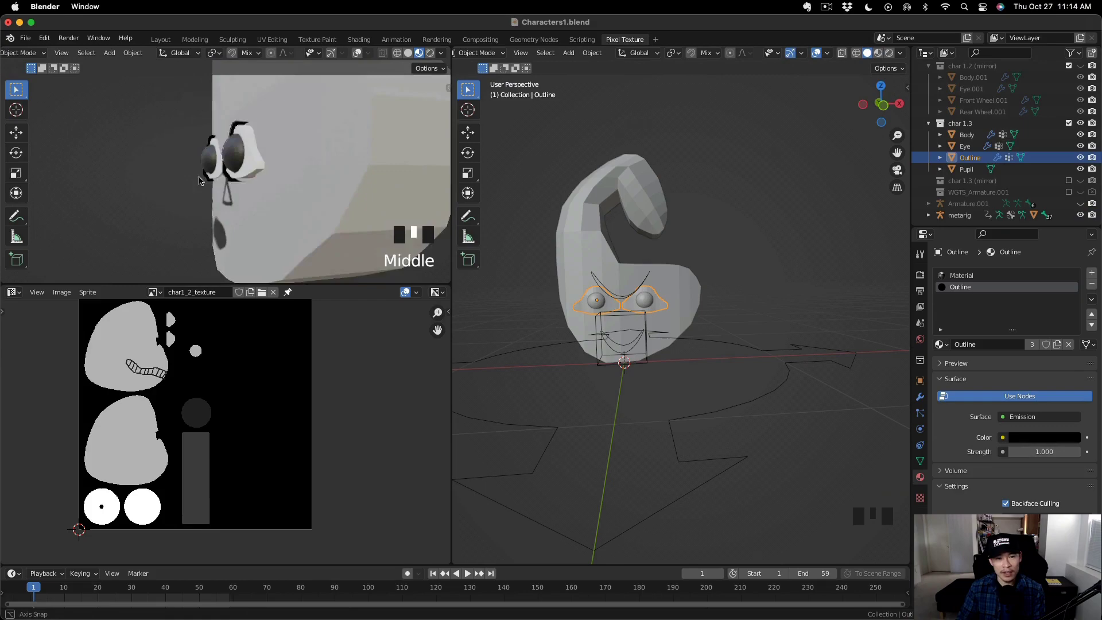
{"action": "scroll", "coordinate": [199, 180], "scroll_direction": "down", "scroll_amount": 5}
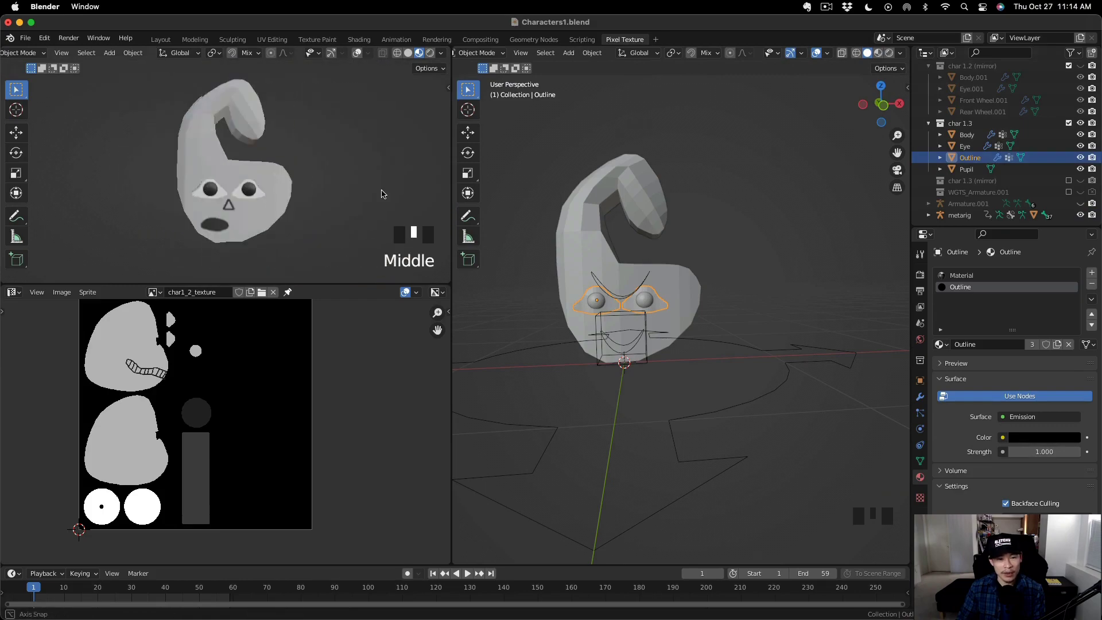
{"action": "scroll", "coordinate": [381, 192], "scroll_direction": "up", "scroll_amount": 2}
Select the Eye and review its vertex groups and Shrinkwrap modifier settings in the Layout workspace.
{"action": "left_click", "coordinate": [969, 147]}
{"action": "left_click", "coordinate": [920, 396]}
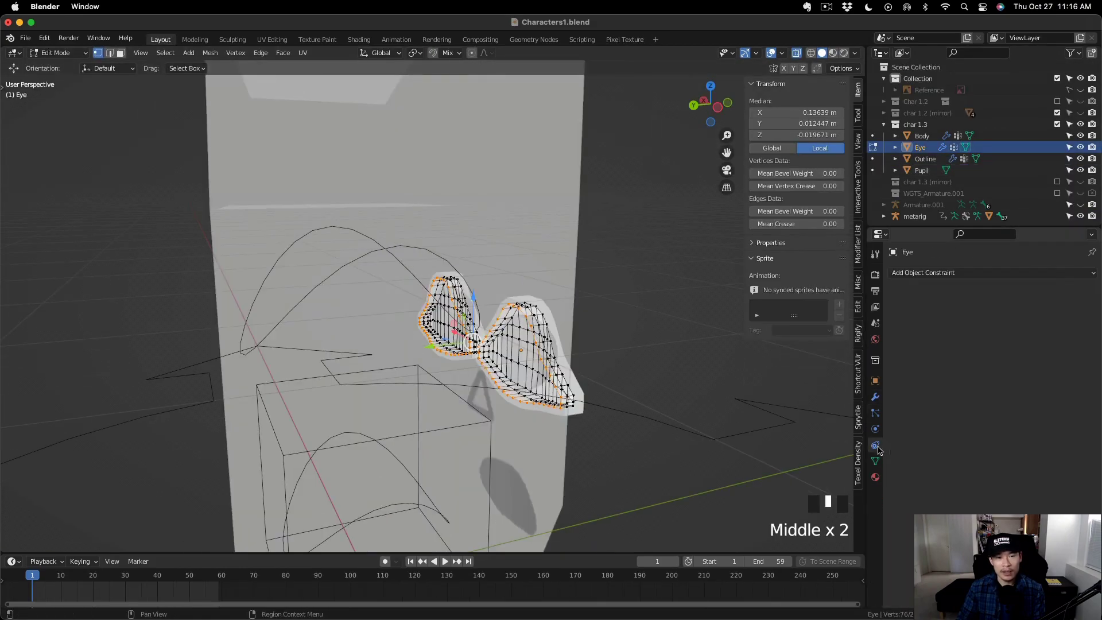
{"action": "left_click", "coordinate": [875, 461]}
{"action": "left_click", "coordinate": [875, 396]}
{"action": "left_click", "coordinate": [1066, 421]}
Try box-selecting the Eye's vertices from the side in X-ray view, undo it, and compare Edit and Object Mode.
{"action": "middle_click_drag", "start_coordinate": [678, 367], "coordinate": [373, 370]}
{"action": "key", "text": "alt+z"}
{"action": "scroll", "coordinate": [455, 354], "scroll_direction": "up", "scroll_amount": 3}
{"action": "left_click_drag", "start_coordinate": [531, 320], "coordinate": [610, 345]}
{"action": "key", "text": "super+z"}
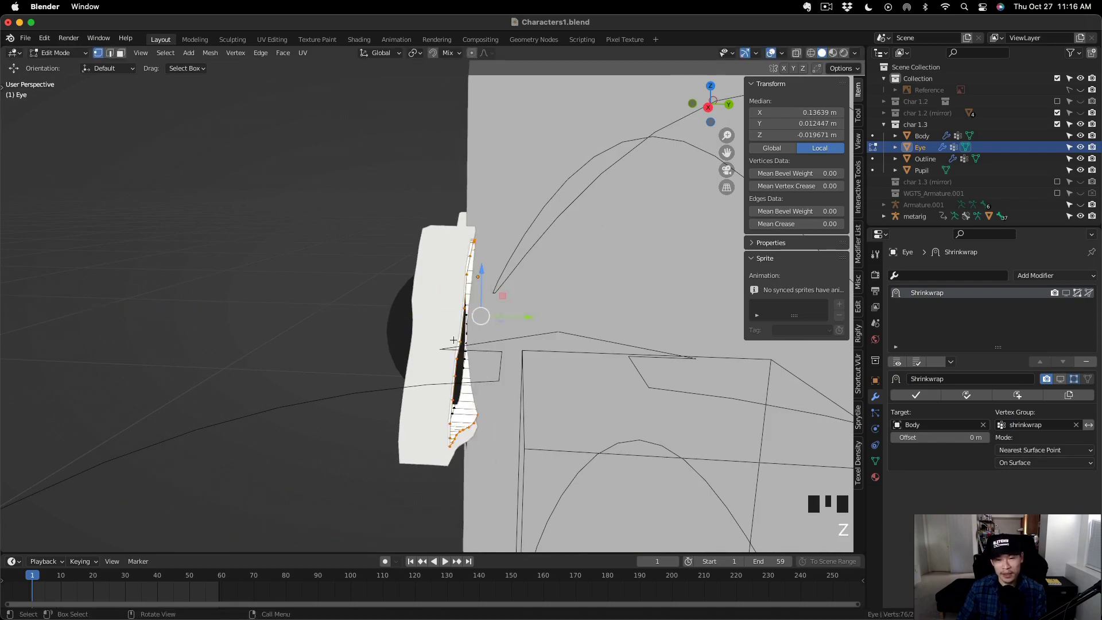
{"action": "key", "text": "Tab"}
{"action": "middle_click_drag", "start_coordinate": [610, 345], "coordinate": [540, 396]}
{"action": "key", "text": "Tab"}
{"action": "key", "text": "Tab"}
Delete the Outline object from the char 1.3 collection.
{"action": "left_click", "coordinate": [926, 158]}
{"action": "right_click", "coordinate": [937, 158]}
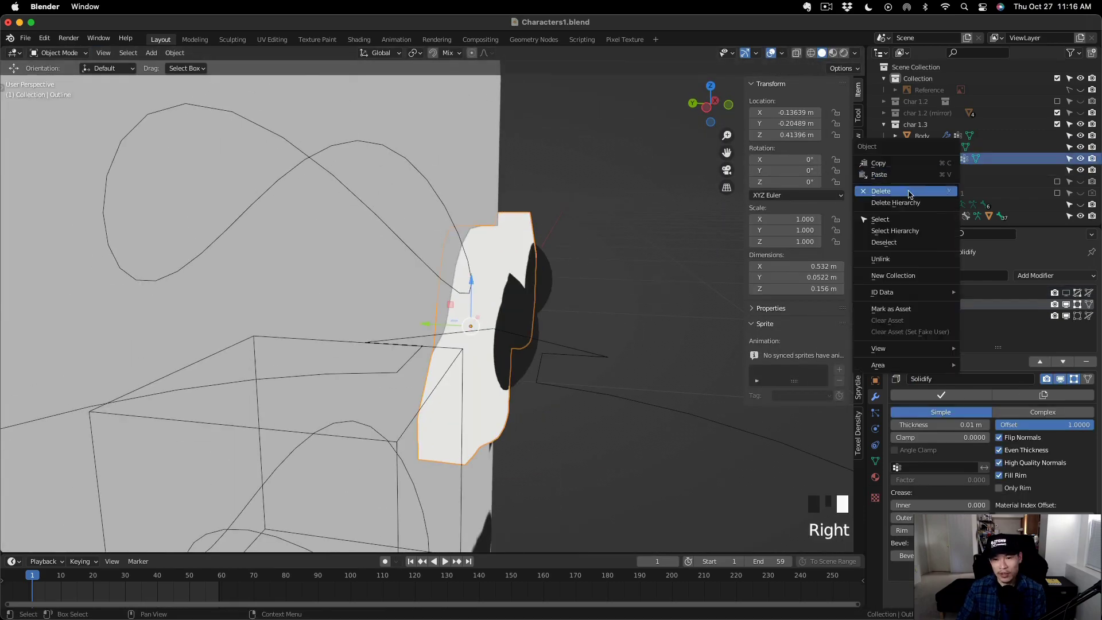
{"action": "left_click", "coordinate": [908, 190]}
Edit the Eye mesh in left view with X-ray on and box-select its back-edge vertices.
{"action": "left_click", "coordinate": [920, 147]}
{"action": "key", "text": "Tab"}
{"action": "middle_click_drag", "start_coordinate": [354, 446], "coordinate": [492, 292]}
{"action": "key", "text": "alt+z"}
{"action": "scroll", "coordinate": [402, 241], "scroll_direction": "up", "scroll_amount": 5}
{"action": "left_click_drag", "start_coordinate": [379, 169], "coordinate": [450, 374]}
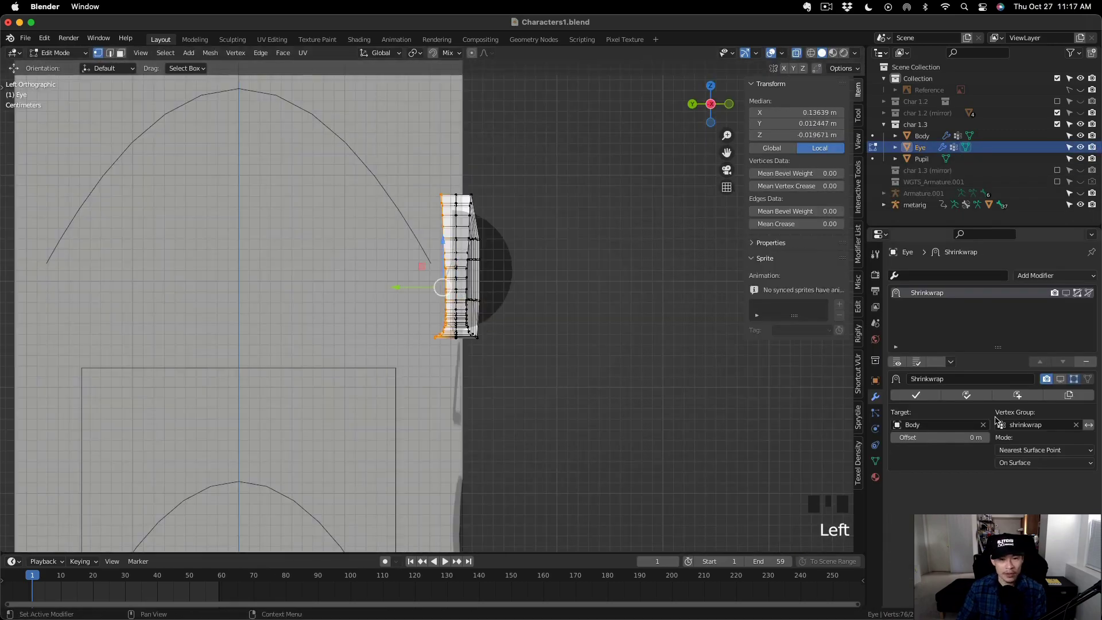
Assign the selected back-edge vertices to the Eye's shrinkwrap vertex group, recheck the Shrinkwrap modifier, and return to Object Mode.
{"action": "left_click", "coordinate": [875, 461]}
{"action": "left_click", "coordinate": [916, 381]}
{"action": "left_click", "coordinate": [876, 397]}
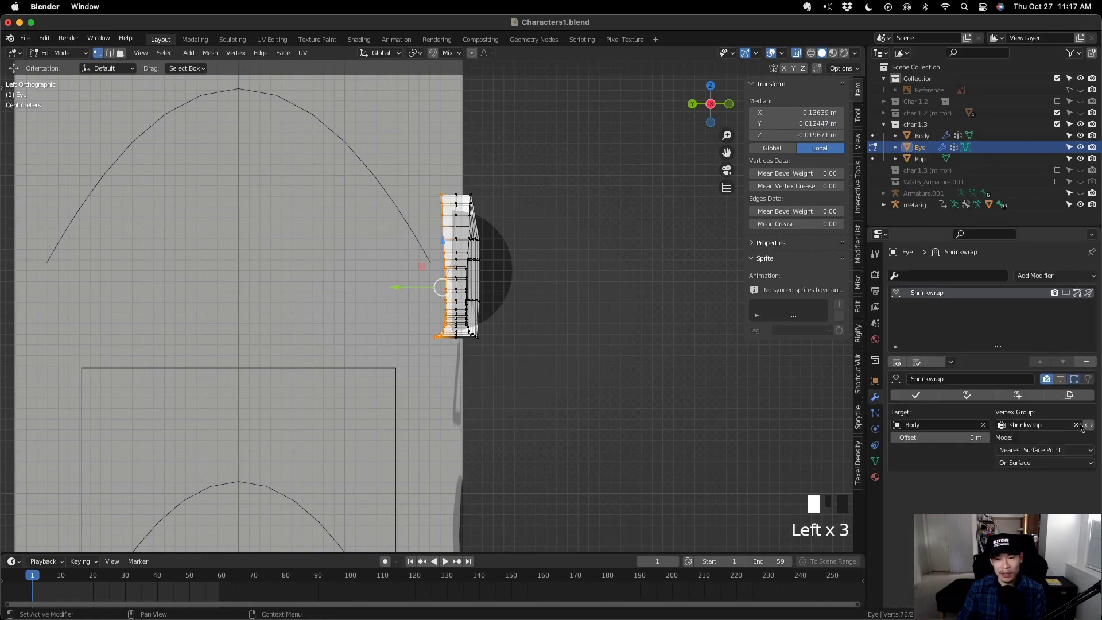
{"action": "left_click", "coordinate": [966, 427]}
{"action": "key", "text": "Tab"}
{"action": "scroll", "coordinate": [485, 340], "scroll_direction": "up", "scroll_amount": 2}
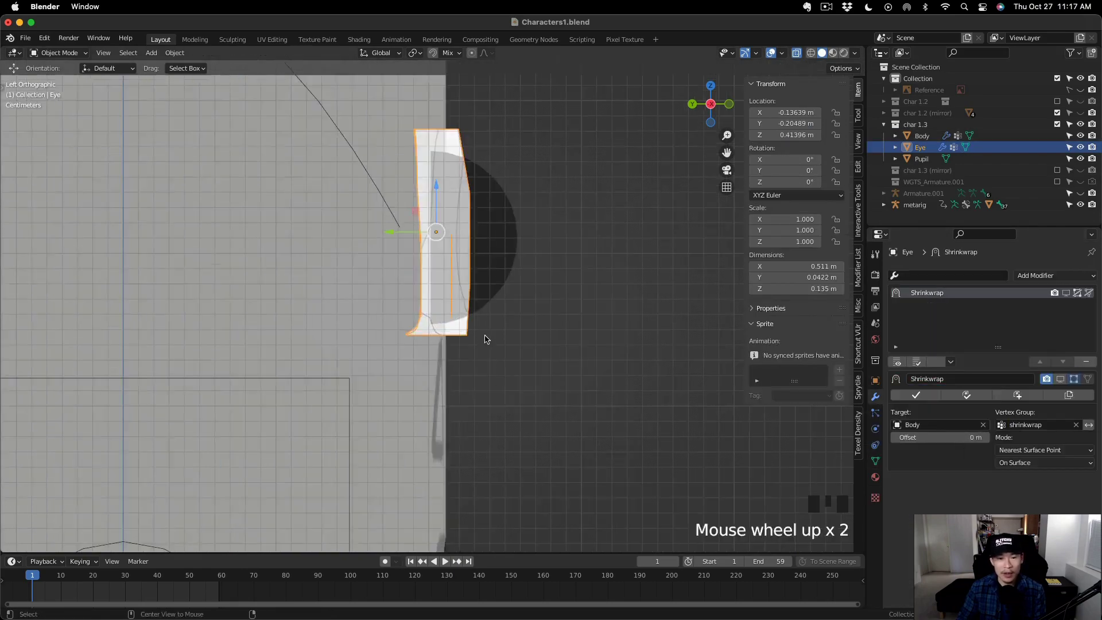
Turn off X-ray and move the Eye's selected back-edge vertices about 0.036 m along Y into the body, ending in Object Mode.
{"action": "key", "text": "alt+z"}
{"action": "middle_click_drag", "start_coordinate": [485, 340], "coordinate": [601, 377]}
{"action": "key", "text": "Tab"}
{"action": "left_click_drag", "start_coordinate": [529, 322], "coordinate": [438, 322]}
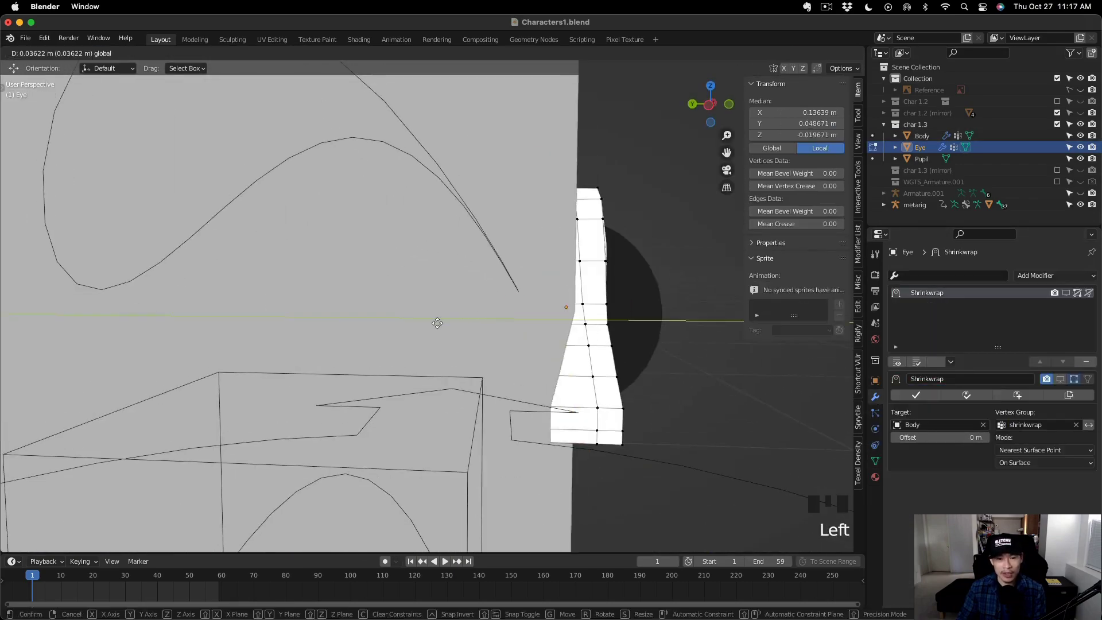
{"action": "middle_click_drag", "start_coordinate": [242, 367], "coordinate": [497, 417]}
{"action": "middle_click_drag", "start_coordinate": [497, 417], "coordinate": [522, 419]}
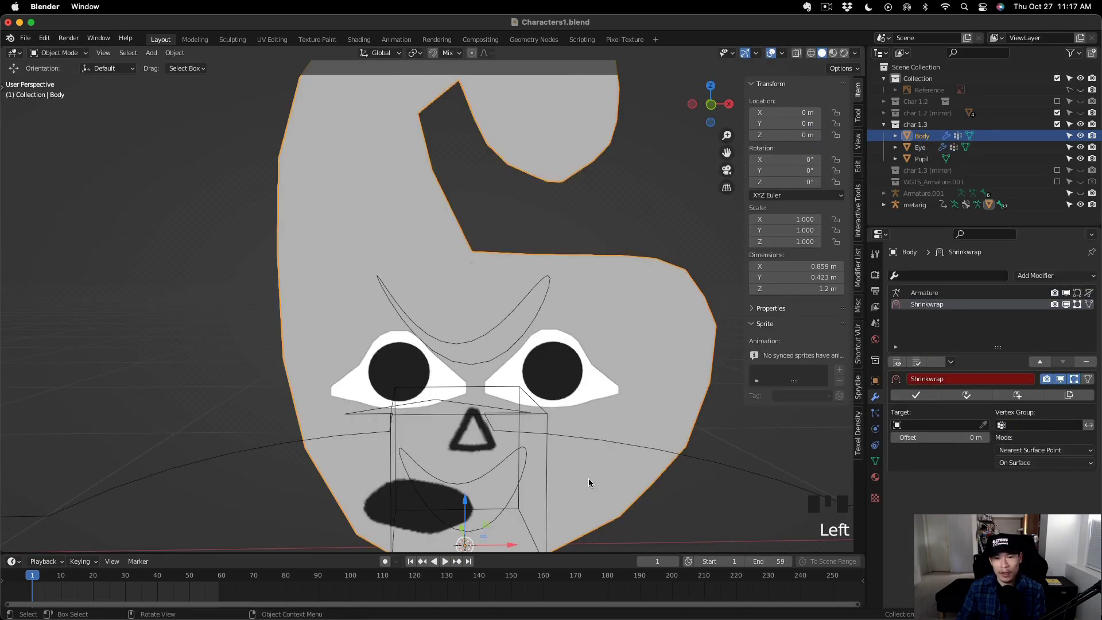
{"action": "scroll", "coordinate": [664, 423], "scroll_direction": "down", "scroll_amount": 2}
{"action": "middle_click_drag", "start_coordinate": [664, 423], "coordinate": [610, 416]}
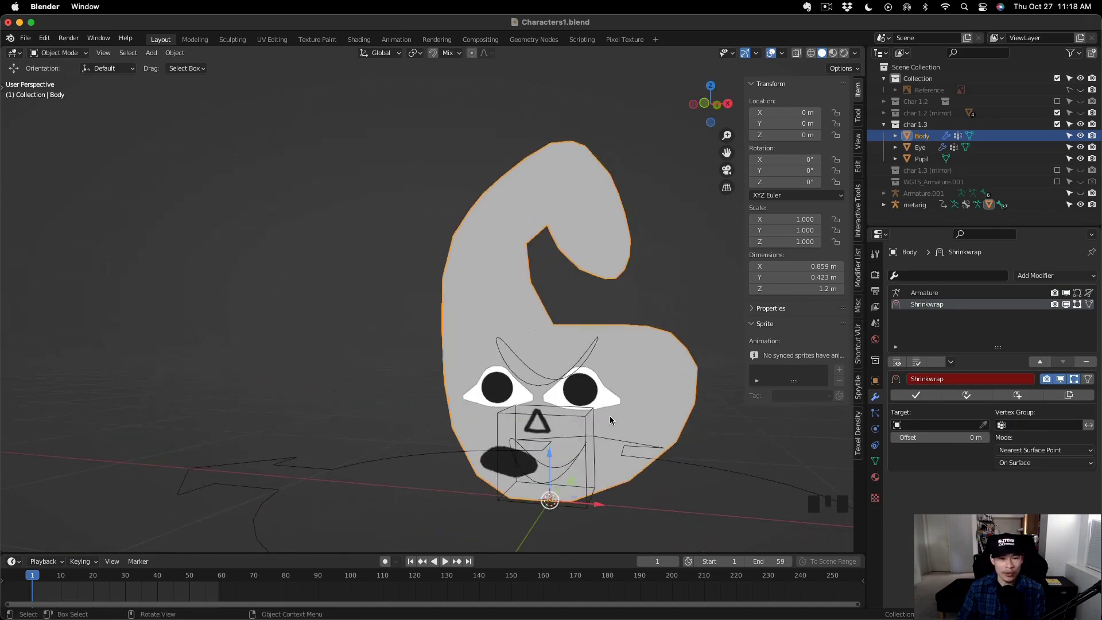
{"action": "scroll", "coordinate": [610, 416], "scroll_direction": "up", "scroll_amount": 2}
{"action": "middle_click_drag", "start_coordinate": [685, 448], "coordinate": [648, 436], "text": "shift"}
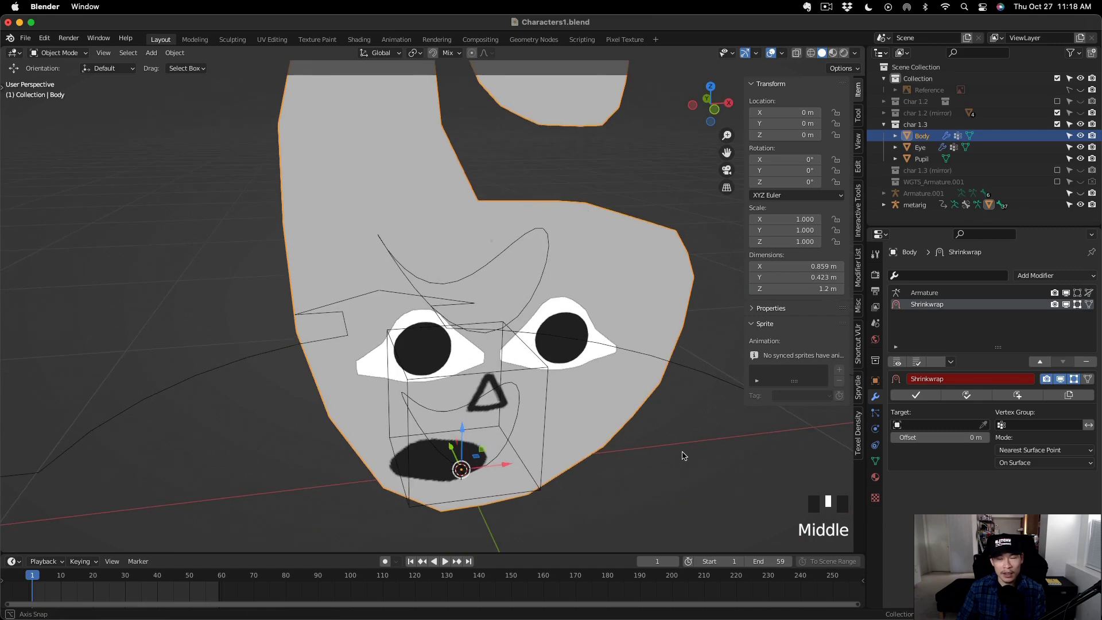
Duplicate the Eye in place and name the copy Outline.
{"action": "left_click", "coordinate": [926, 148]}
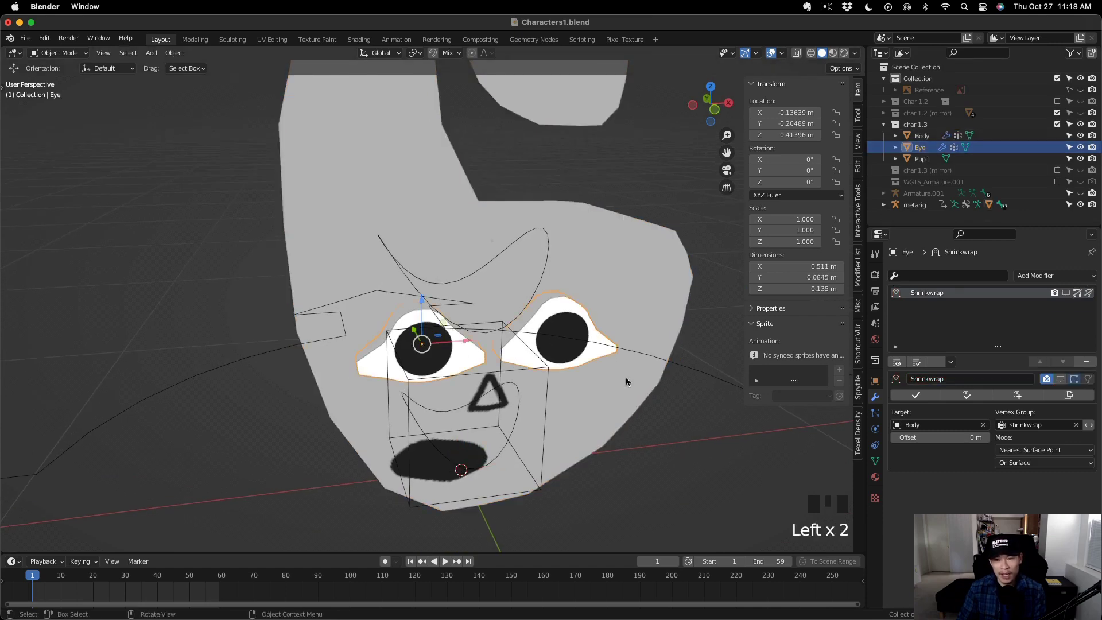
{"action": "middle_click_drag", "start_coordinate": [625, 382], "coordinate": [603, 369]}
{"action": "key", "text": "shift+d"}
{"action": "right_click", "coordinate": [672, 369]}
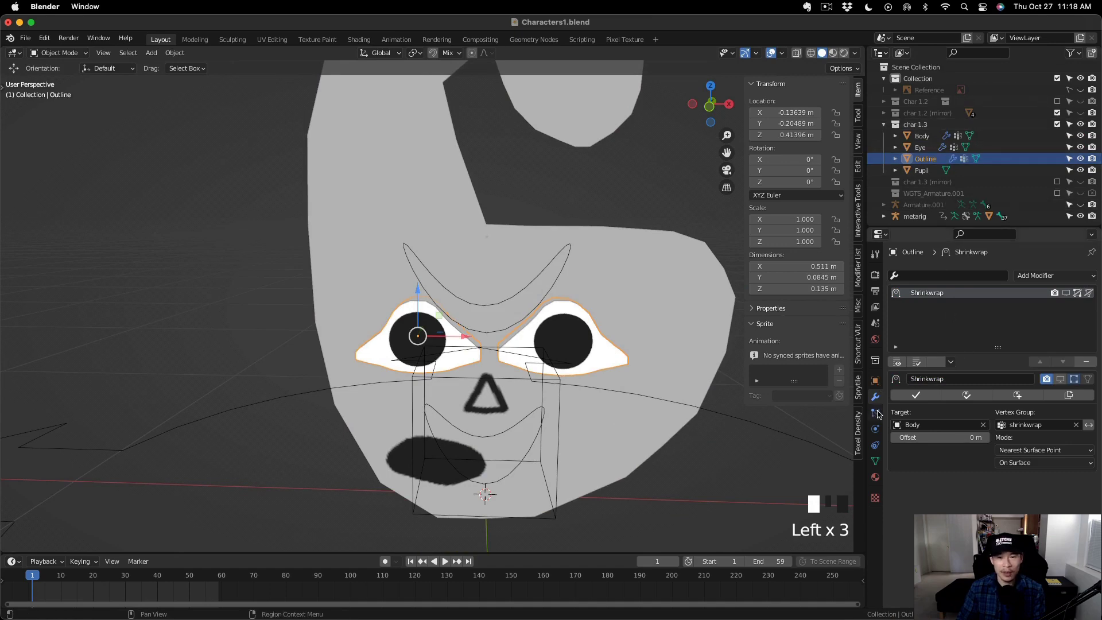
Check the Outline object's vertex groups and add a Mask and a Solidify modifier to it.
{"action": "left_click", "coordinate": [876, 461]}
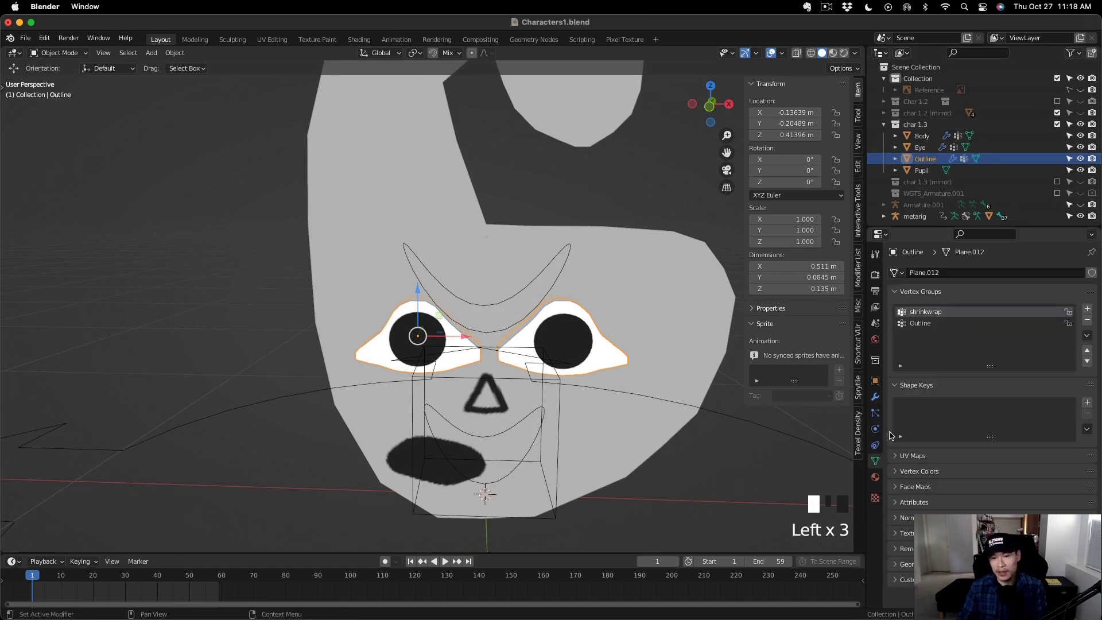
{"action": "left_click", "coordinate": [876, 398]}
{"action": "key", "text": "shift+a"}
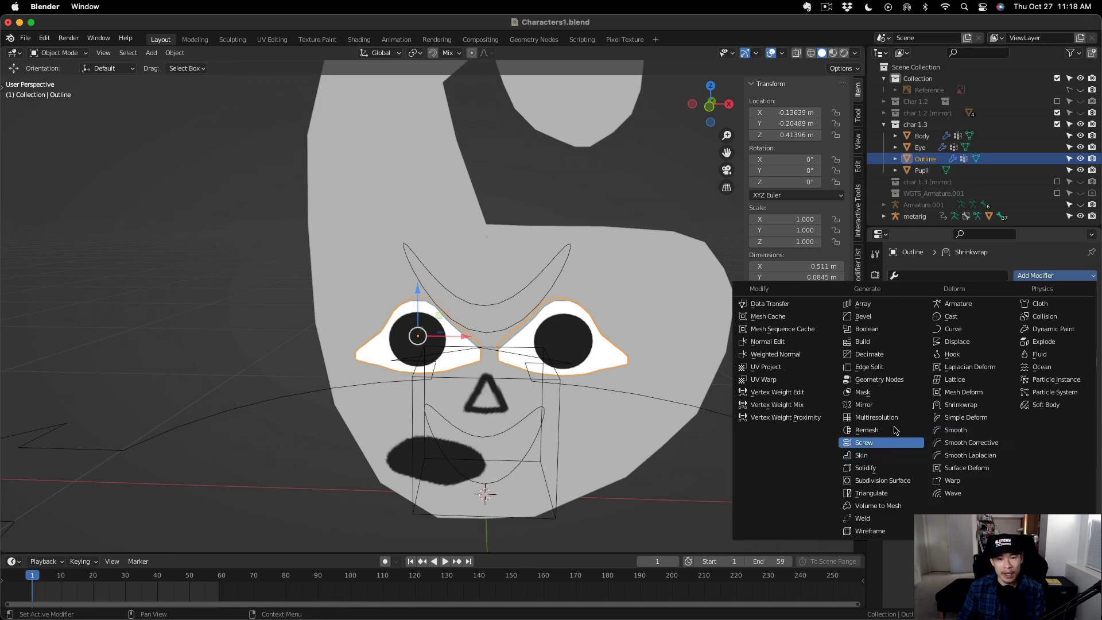
{"action": "left_click", "coordinate": [863, 392]}
{"action": "key", "text": "shift+a"}
{"action": "left_click", "coordinate": [893, 469]}
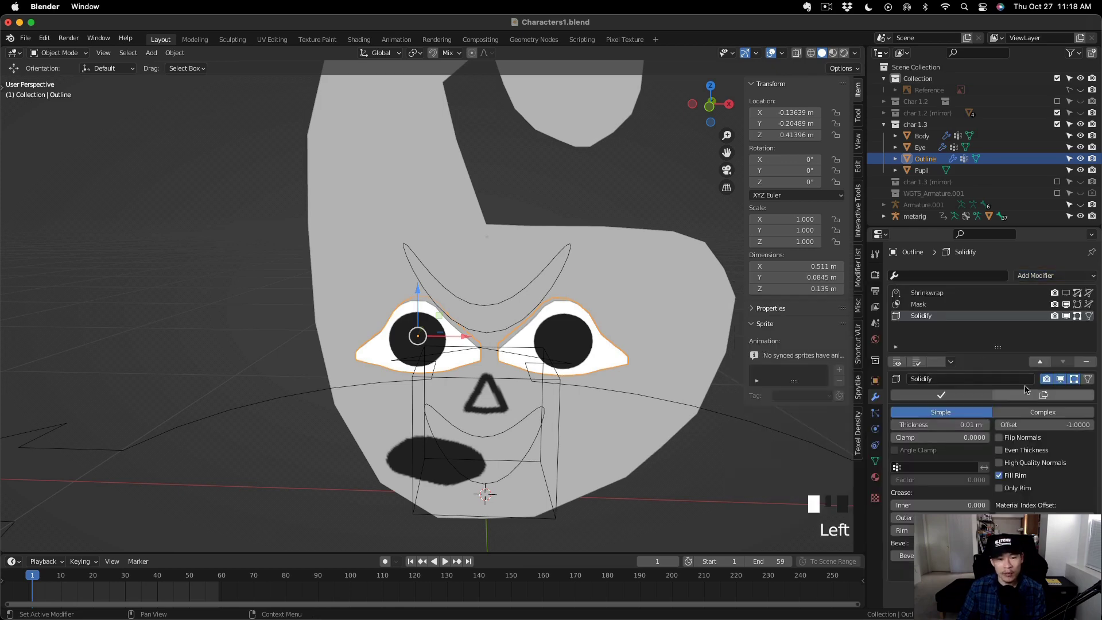
Set Solidify to 0.05 m thickness, offset 1, Flip Normals and High Quality Normals, and move it above the Mask modifier.
{"action": "left_click", "coordinate": [996, 441]}
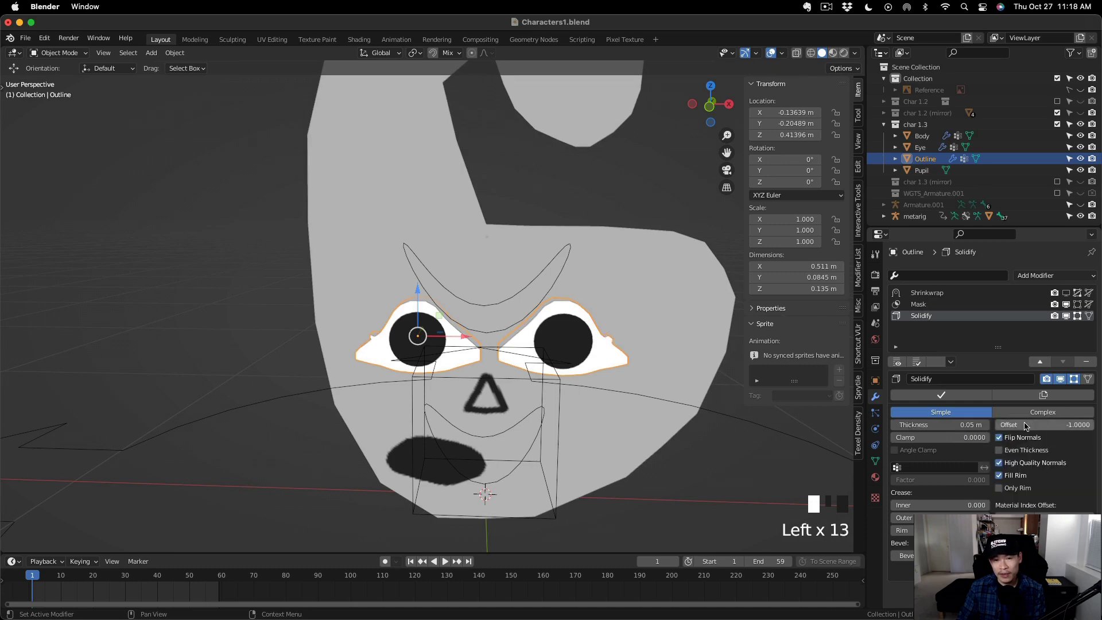
{"action": "left_click_drag", "start_coordinate": [1026, 426], "coordinate": [1079, 426]}
{"action": "left_click", "coordinate": [987, 304]}
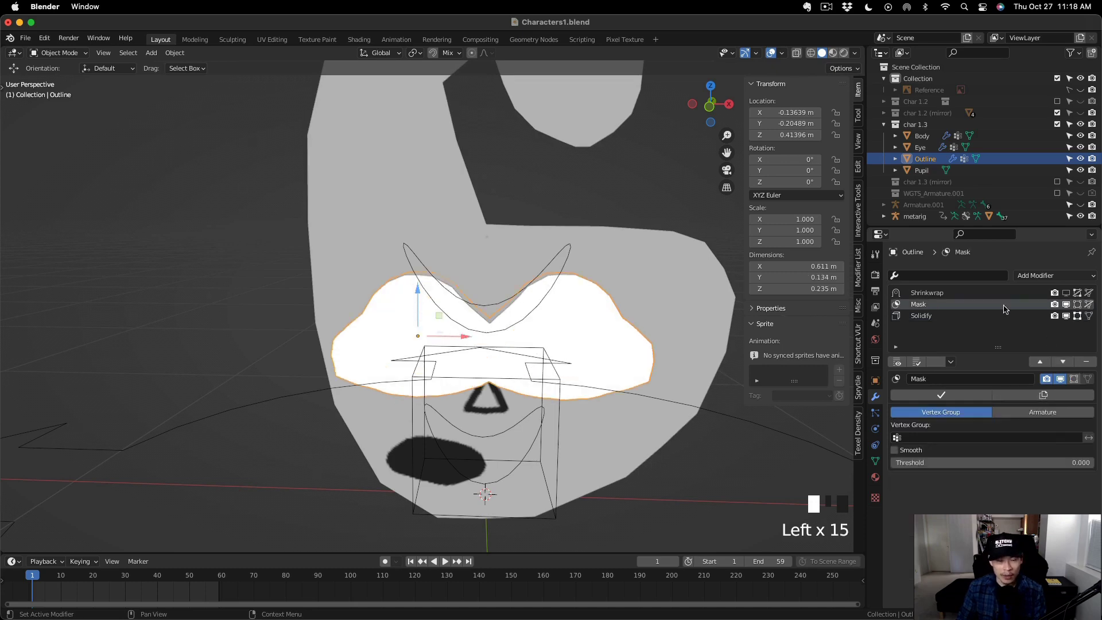
{"action": "left_click", "coordinate": [1040, 361]}
{"action": "left_click", "coordinate": [1063, 362]}
{"action": "left_click", "coordinate": [992, 316]}
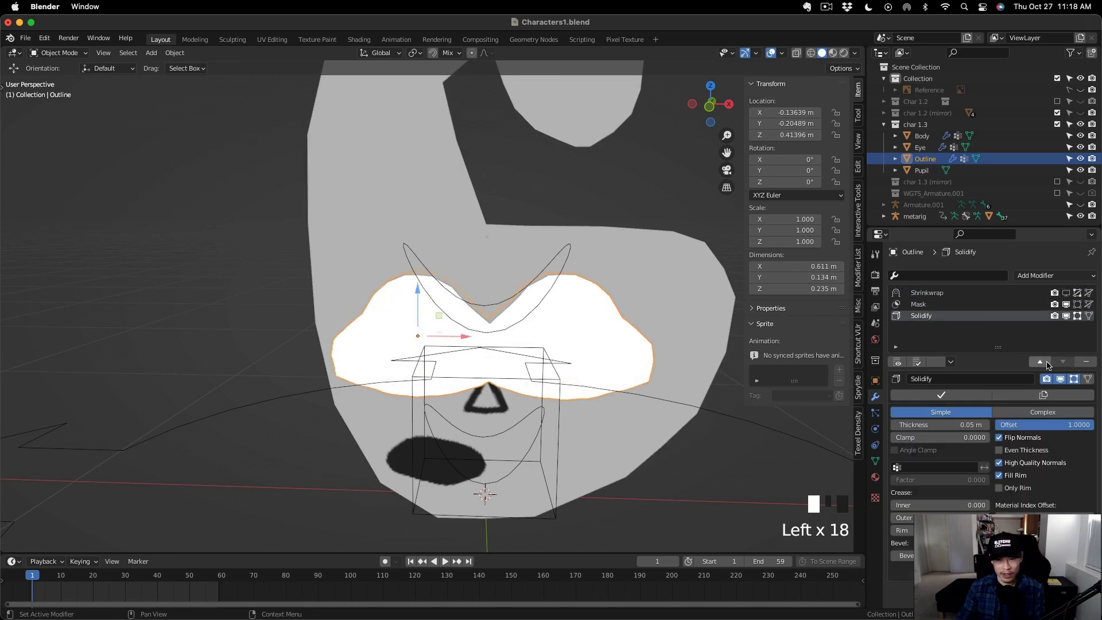
{"action": "left_click", "coordinate": [1040, 361]}
Add a second material slot to the Outline object and assign the existing Outline material to it.
{"action": "left_click", "coordinate": [875, 477]}
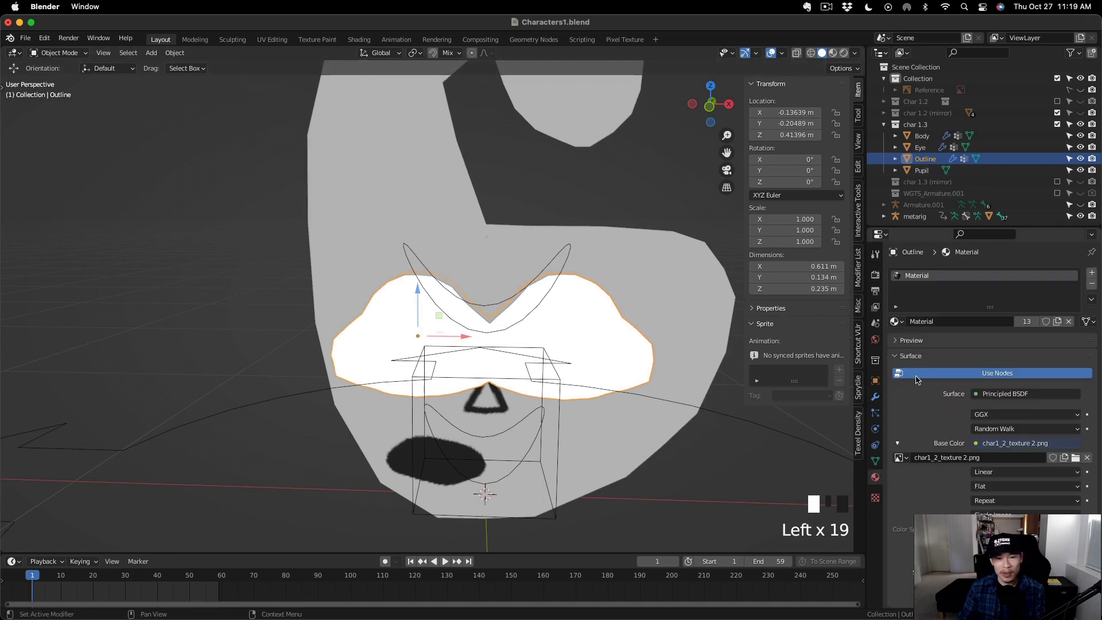
{"action": "left_click", "coordinate": [901, 322]}
{"action": "left_click", "coordinate": [1052, 293]}
{"action": "left_click", "coordinate": [1092, 272]}
{"action": "left_click", "coordinate": [895, 344]}
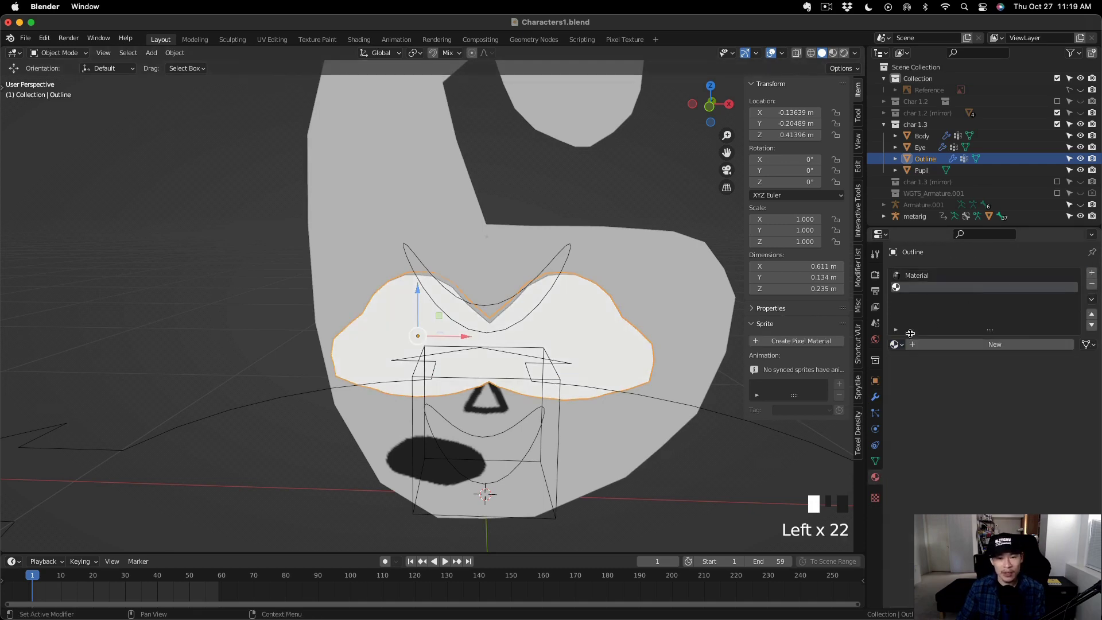
{"action": "left_click", "coordinate": [919, 372]}
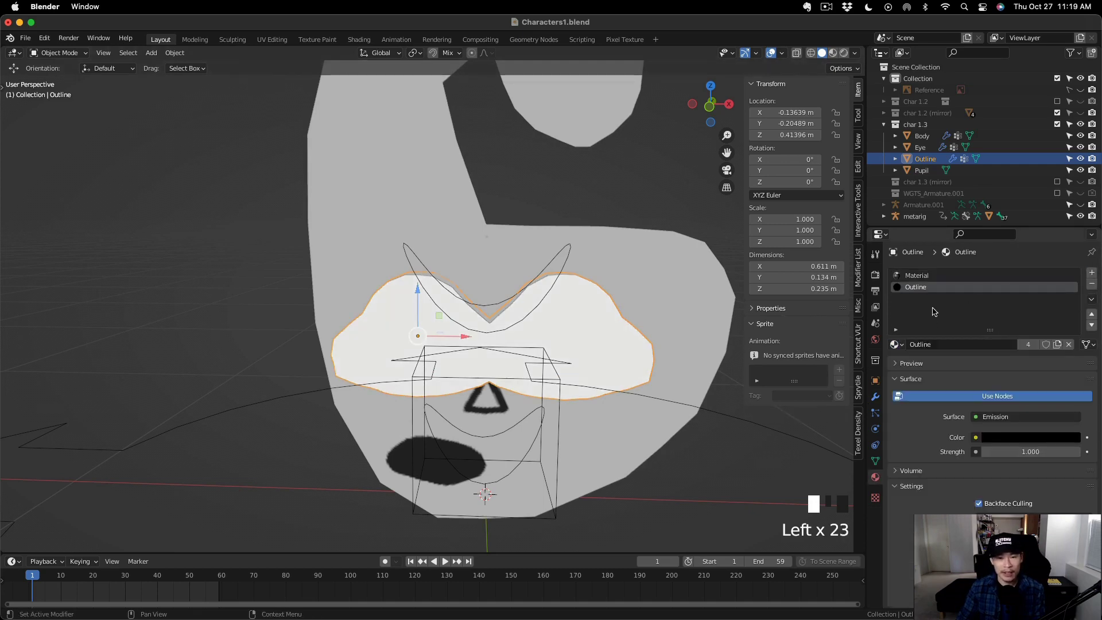
Set the Mask modifier's vertex group to Outline and switch the viewport to Material Preview shading.
{"action": "left_click", "coordinate": [877, 460]}
{"action": "left_click", "coordinate": [875, 444]}
{"action": "left_click", "coordinate": [876, 413]}
{"action": "left_click", "coordinate": [875, 396]}
{"action": "left_click", "coordinate": [980, 314]}
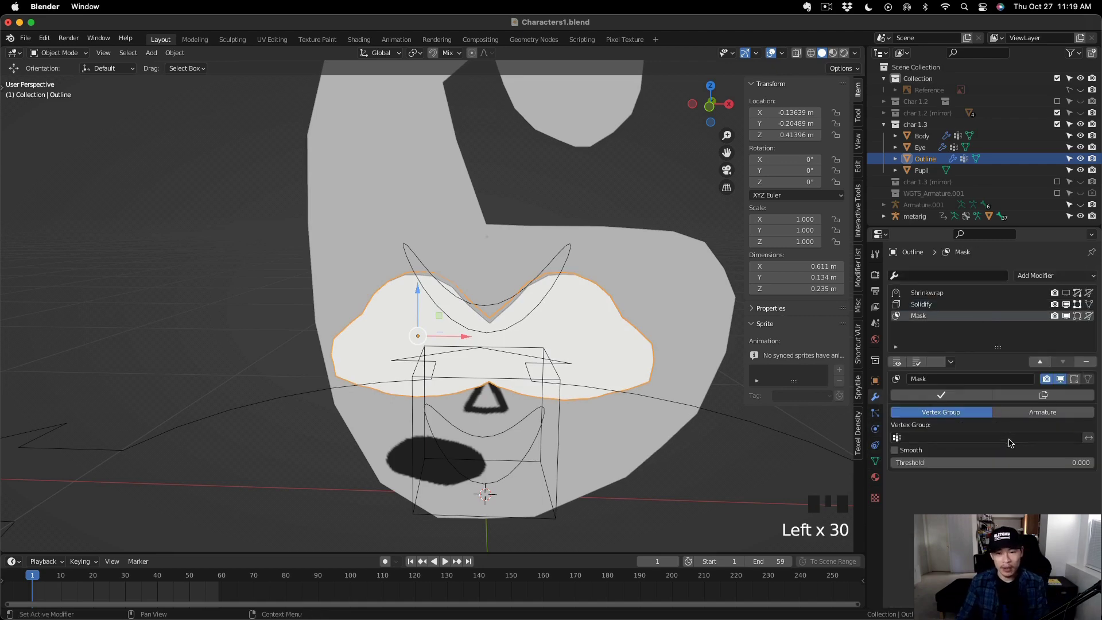
{"action": "left_click", "coordinate": [1010, 442]}
{"action": "left_click", "coordinate": [975, 465]}
{"action": "left_click", "coordinate": [833, 53]}
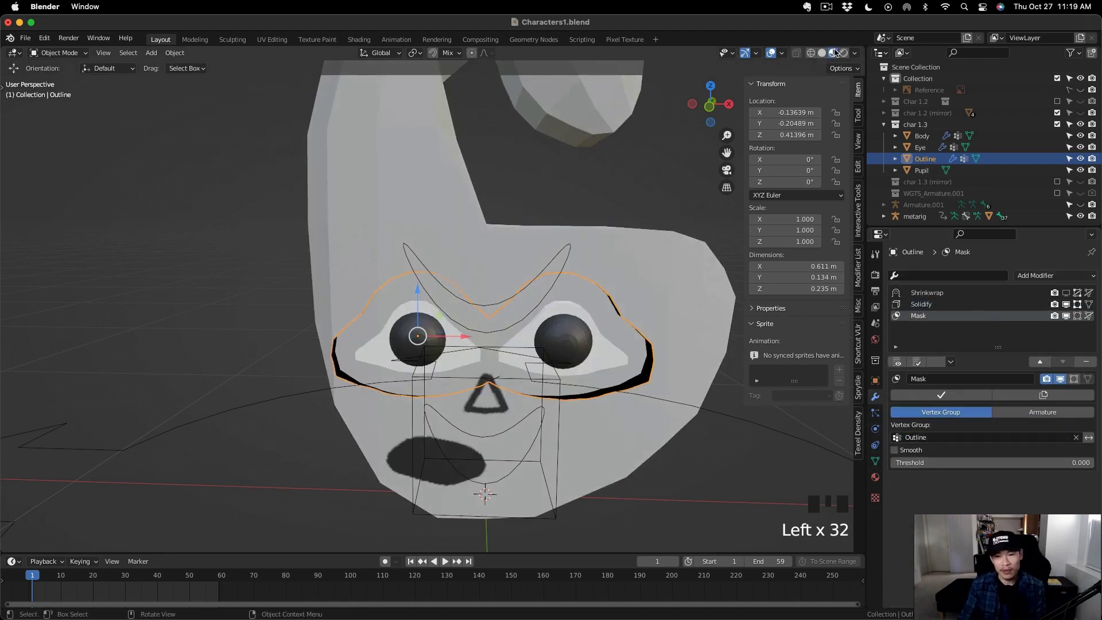
Set the Outline's Solidify thickness to 0.01 m and inspect the eye outlines from several angles and the front.
{"action": "left_click", "coordinate": [924, 305]}
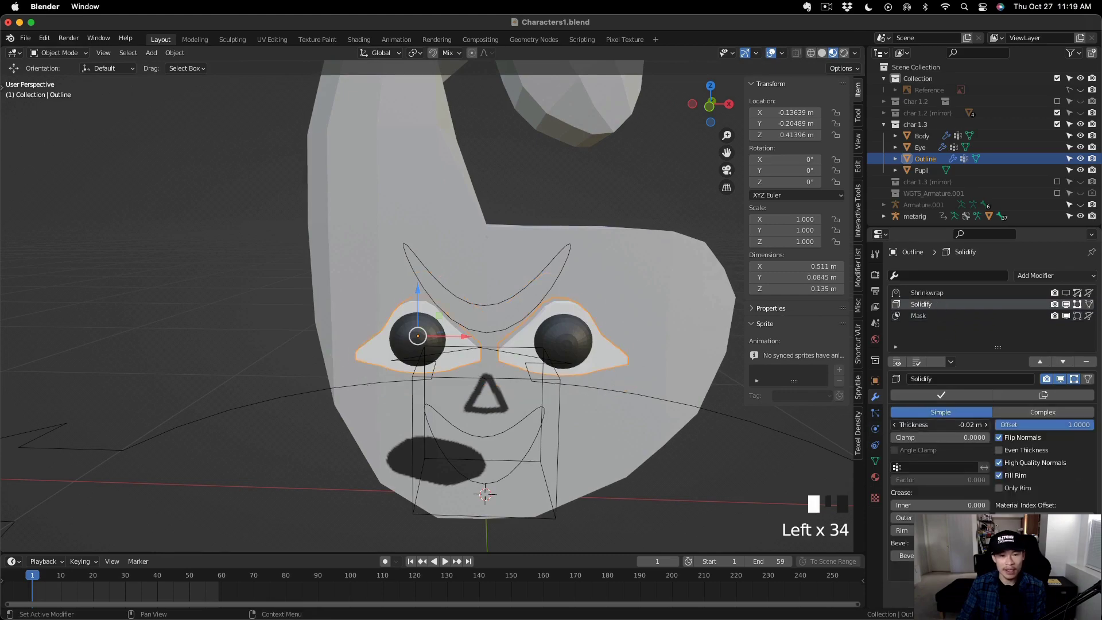
{"action": "left_click", "coordinate": [895, 425]}
{"action": "middle_click_drag", "start_coordinate": [666, 351], "coordinate": [923, 368]}
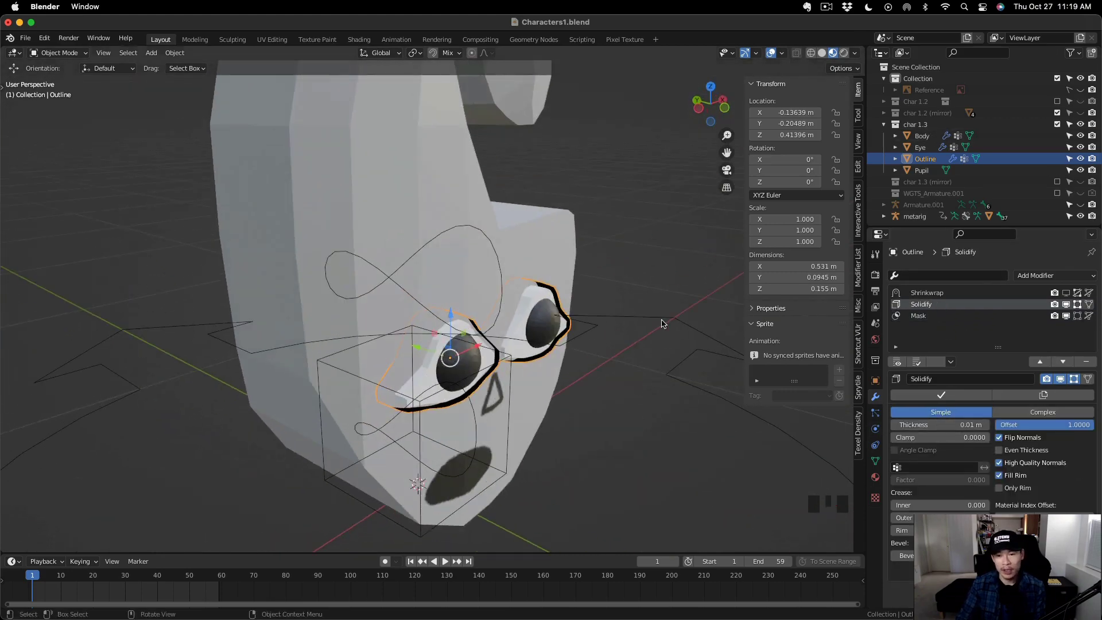
{"action": "middle_click_drag", "start_coordinate": [663, 324], "coordinate": [677, 373]}
{"action": "scroll", "coordinate": [577, 396], "scroll_direction": "up", "scroll_amount": 3}
{"action": "scroll", "coordinate": [716, 270], "scroll_direction": "down", "scroll_amount": 2}
{"action": "middle_click_drag", "start_coordinate": [716, 271], "coordinate": [659, 289]}
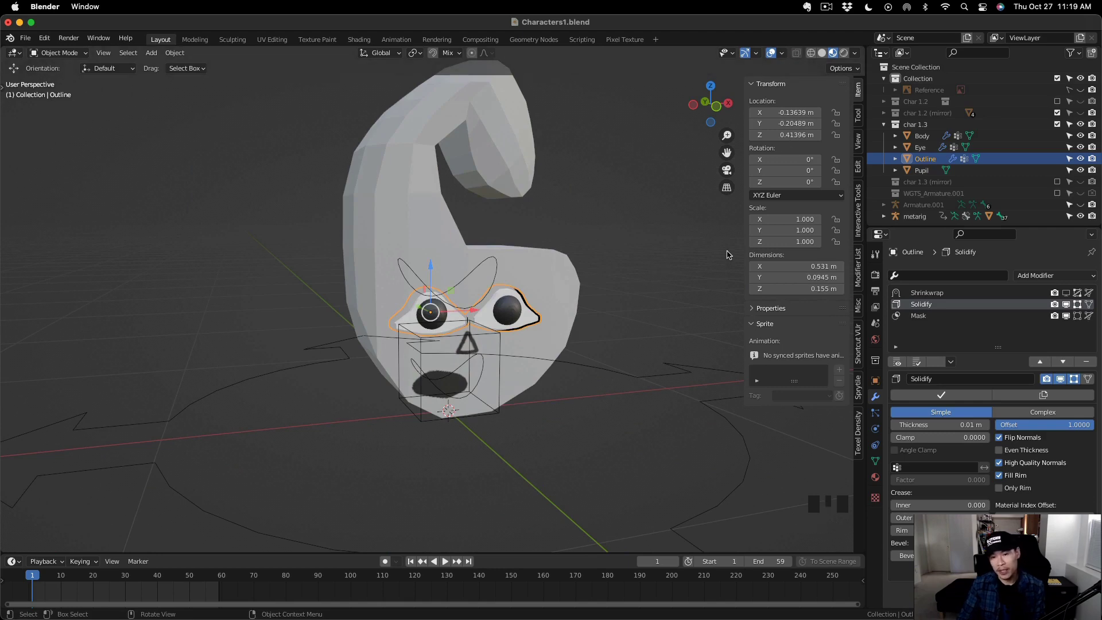
{"action": "middle_click_drag", "start_coordinate": [725, 253], "coordinate": [631, 321], "text": "alt"}
{"action": "scroll", "coordinate": [551, 354], "scroll_direction": "up", "scroll_amount": 3}
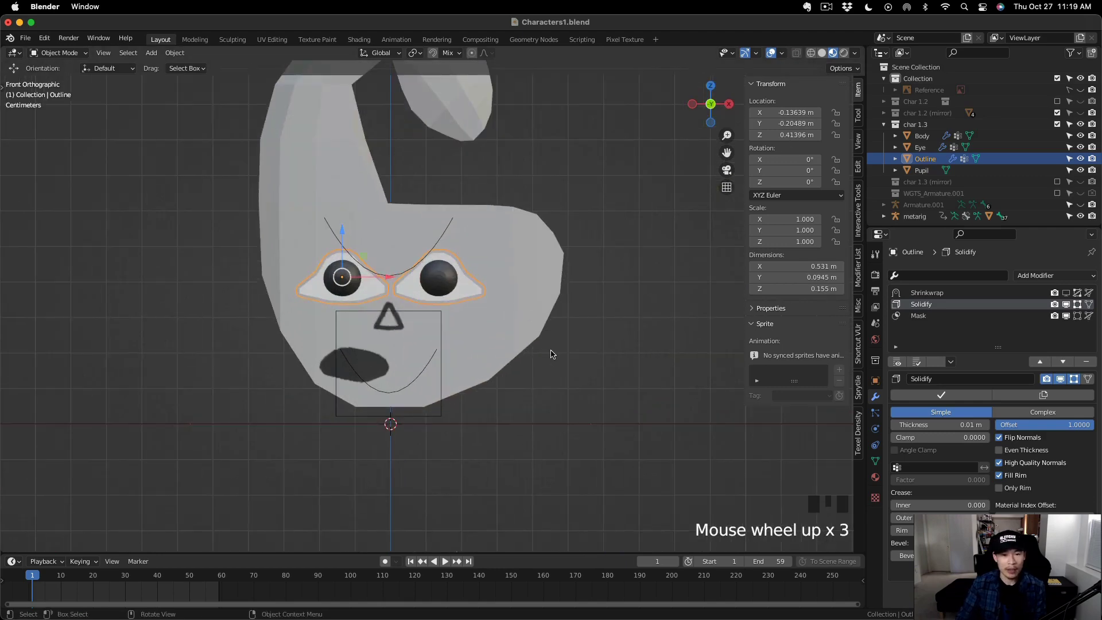
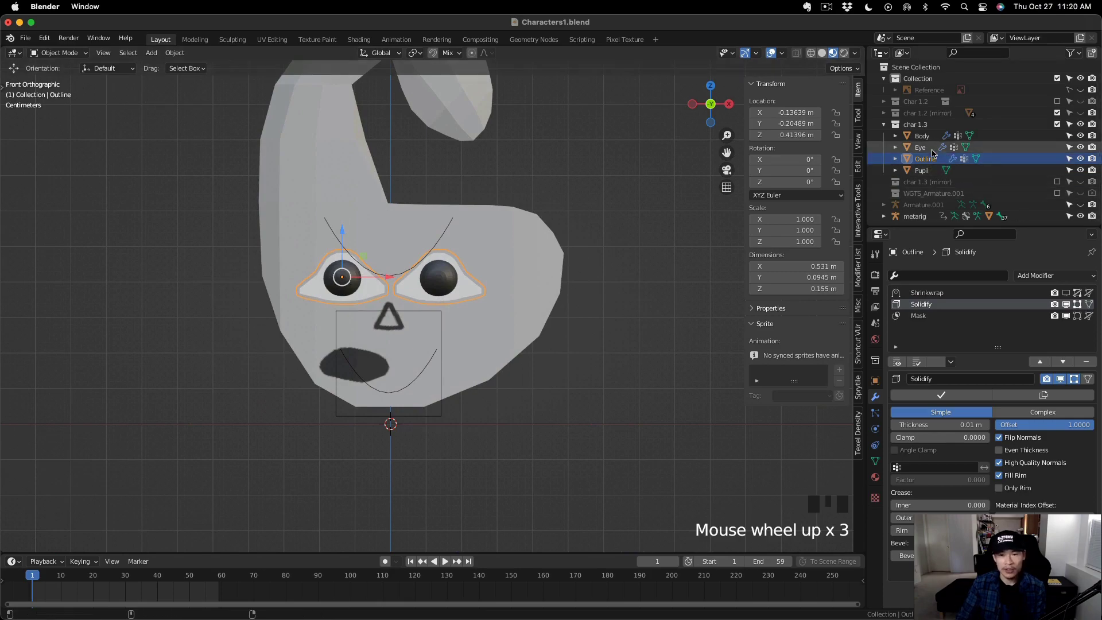
Join the Pupil and Eye objects into the Body.
{"action": "left_click", "coordinate": [938, 171]}
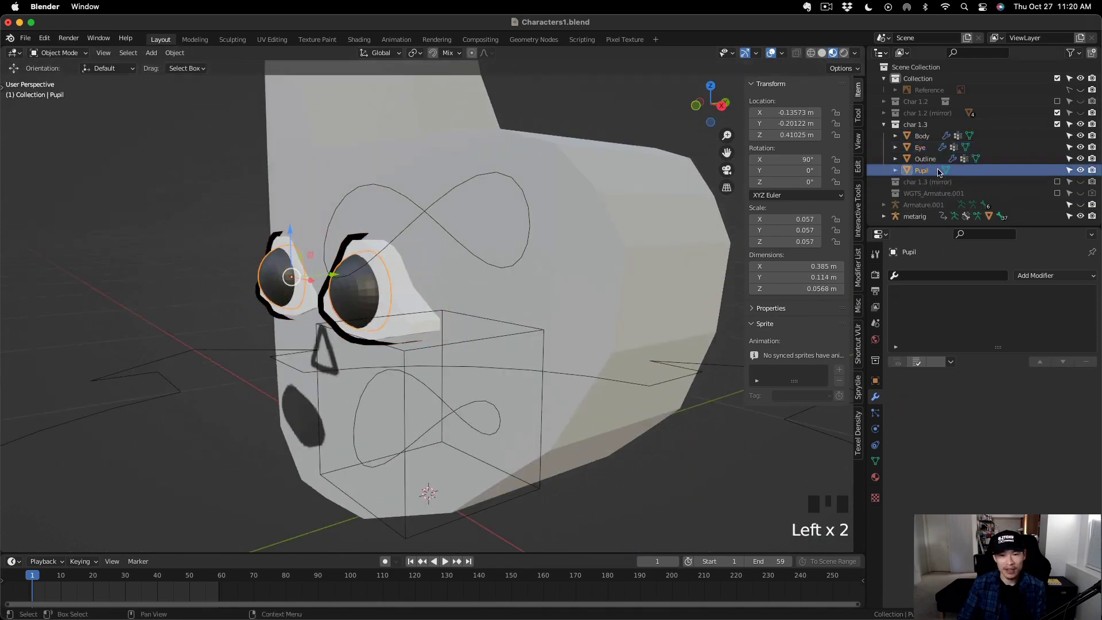
{"action": "left_click", "coordinate": [934, 148], "text": "ctrl"}
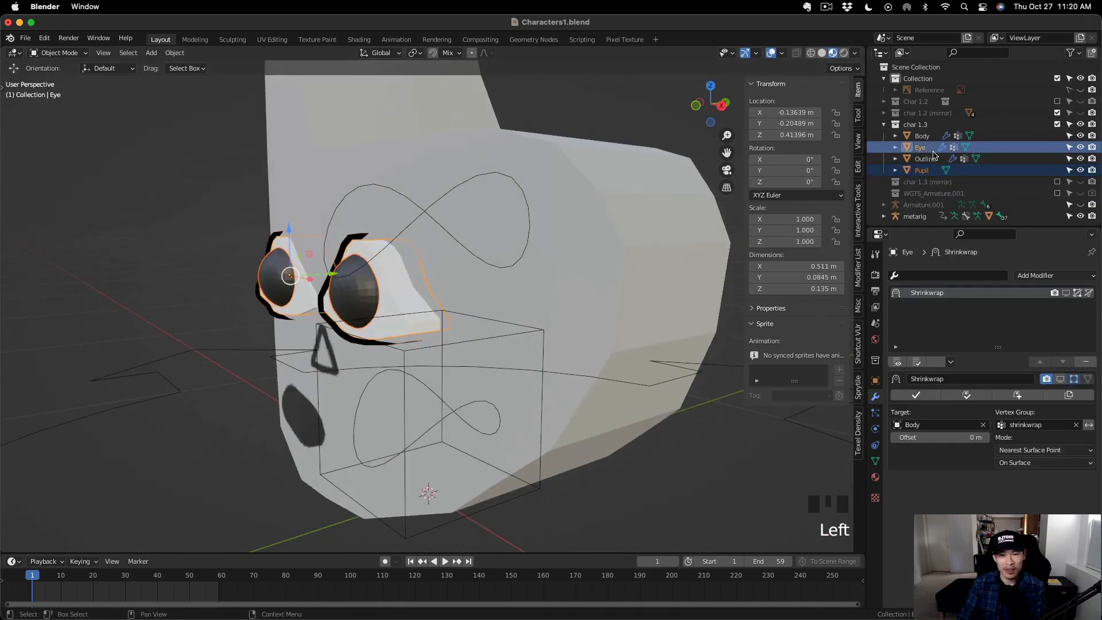
{"action": "left_click", "coordinate": [933, 137], "text": "ctrl"}
{"action": "right_click", "coordinate": [929, 136]}
{"action": "right_click", "coordinate": [611, 224]}
{"action": "left_click", "coordinate": [611, 223]}
{"action": "middle_click_drag", "start_coordinate": [624, 290], "coordinate": [436, 321]}
{"action": "scroll", "coordinate": [436, 321], "scroll_direction": "up", "scroll_amount": 3}
{"action": "left_click", "coordinate": [942, 149]}
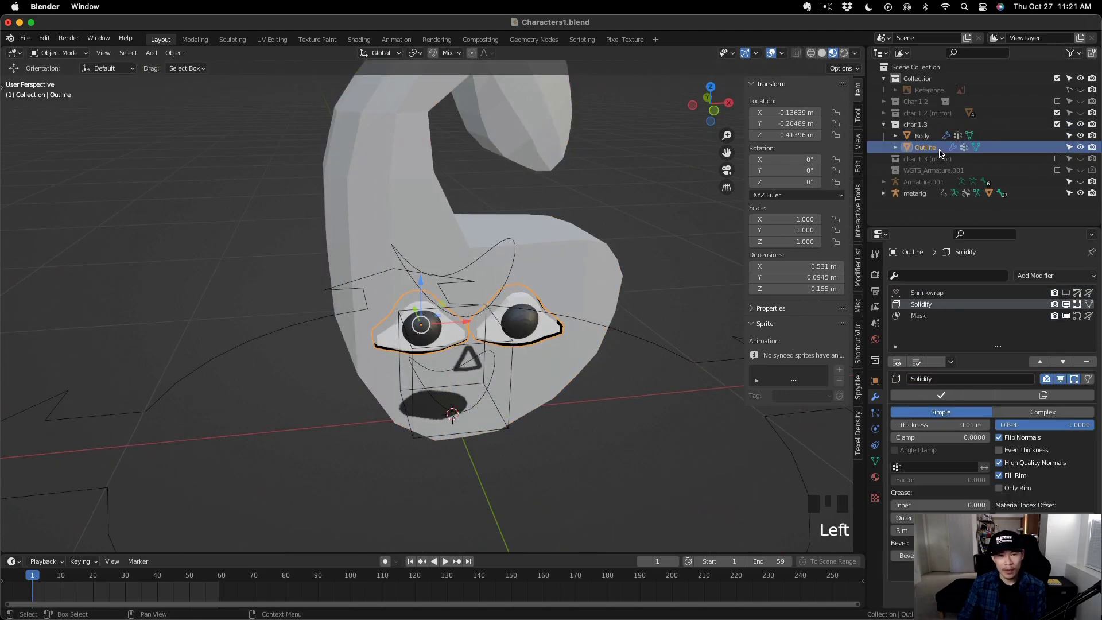
{"action": "left_click", "coordinate": [934, 138], "text": "ctrl"}
{"action": "right_click", "coordinate": [934, 139]}
{"action": "right_click", "coordinate": [519, 314]}
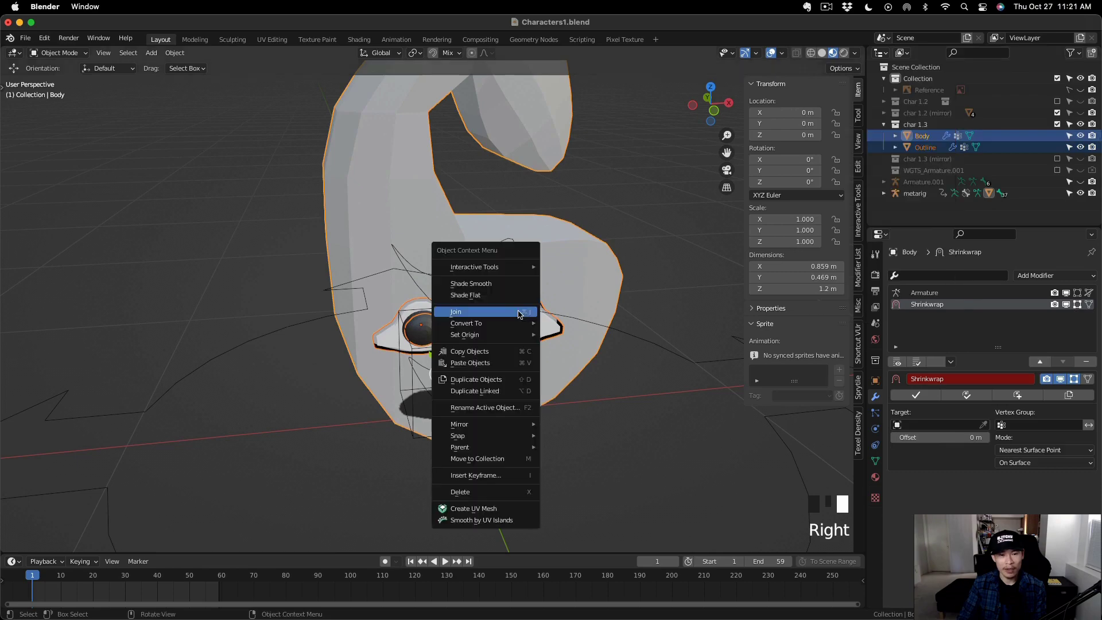
{"action": "right_click", "coordinate": [500, 315]}
Hide the Outline object to compare the eyes without it, and delete it from the char 1.3 collection.
{"action": "middle_click_drag", "start_coordinate": [500, 316], "coordinate": [681, 310]}
{"action": "left_click", "coordinate": [930, 148]}
{"action": "left_click", "coordinate": [1080, 147]}
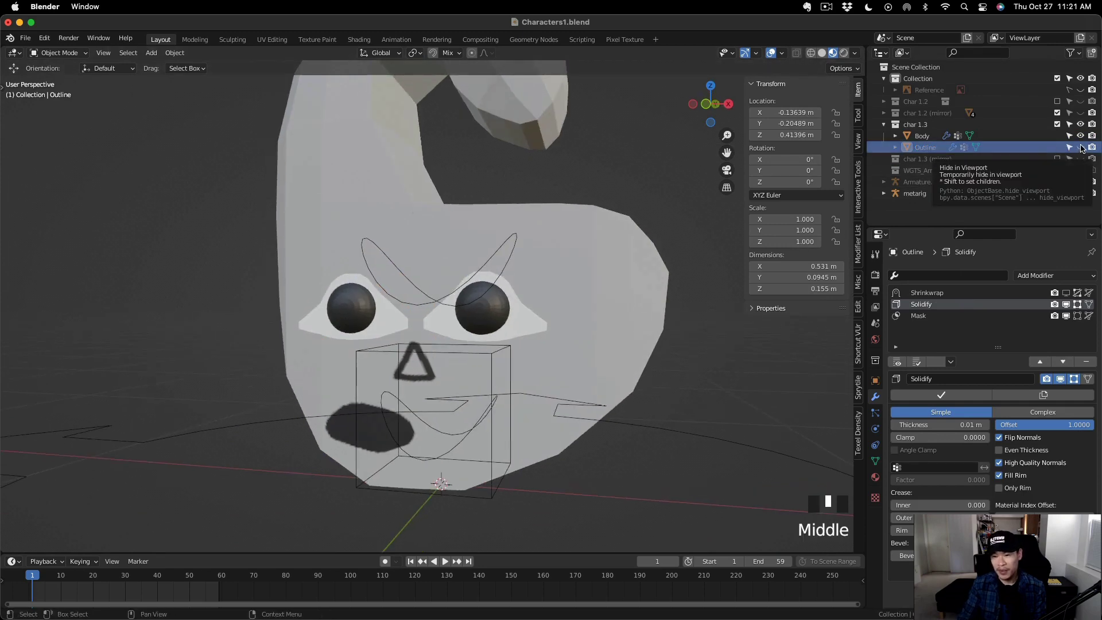
{"action": "mouse_move", "coordinate": [625, 347]}
{"action": "middle_mouse_down"}
{"action": "mouse_move", "coordinate": [490, 368]}
{"action": "mouse_move", "coordinate": [609, 350]}
{"action": "middle_mouse_up"}
{"action": "right_click", "coordinate": [979, 151]}
{"action": "left_click", "coordinate": [919, 153]}
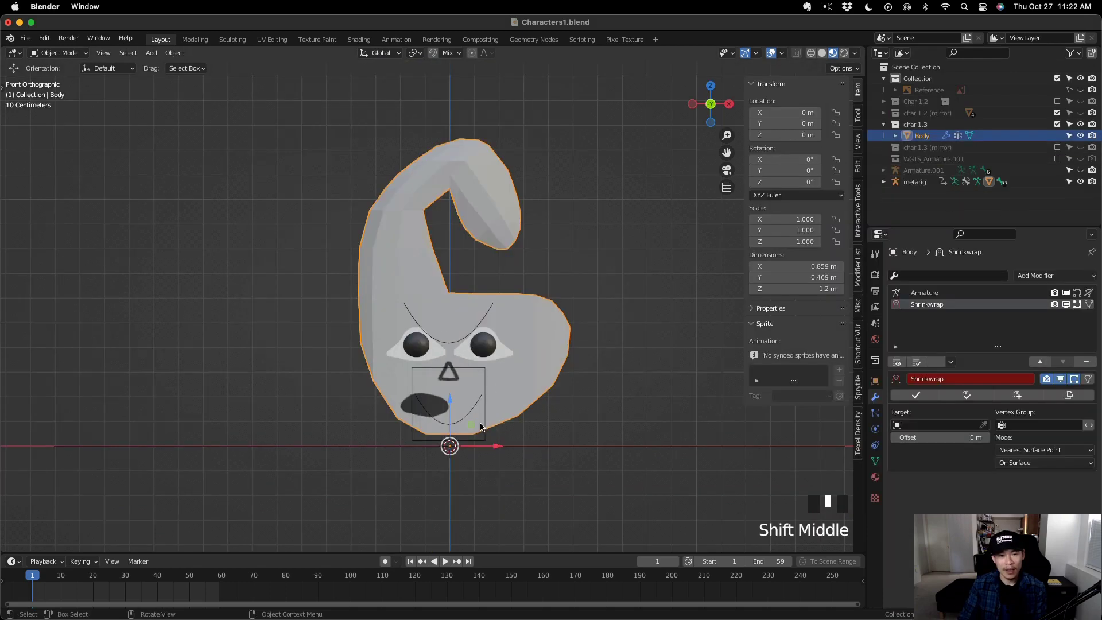
Parent the Body to the metarig with automatic weights.
{"action": "left_click", "coordinate": [482, 377], "text": "shift"}
{"action": "left_click", "coordinate": [498, 377]}
{"action": "scroll", "coordinate": [494, 383], "scroll_direction": "up", "scroll_amount": 3}
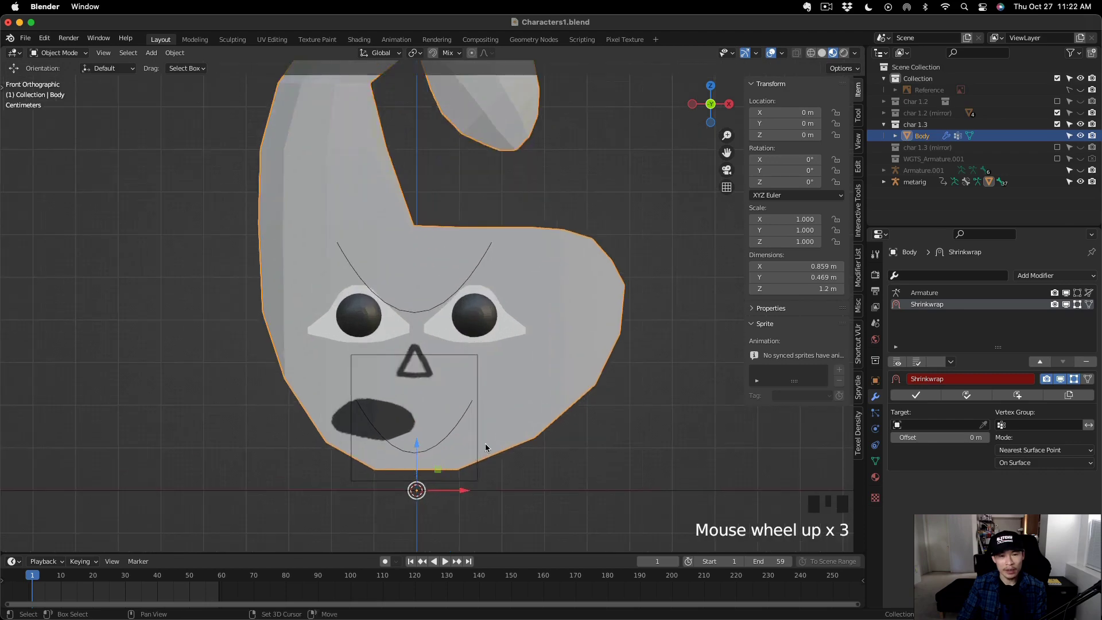
{"action": "left_click", "coordinate": [480, 461], "text": "shift"}
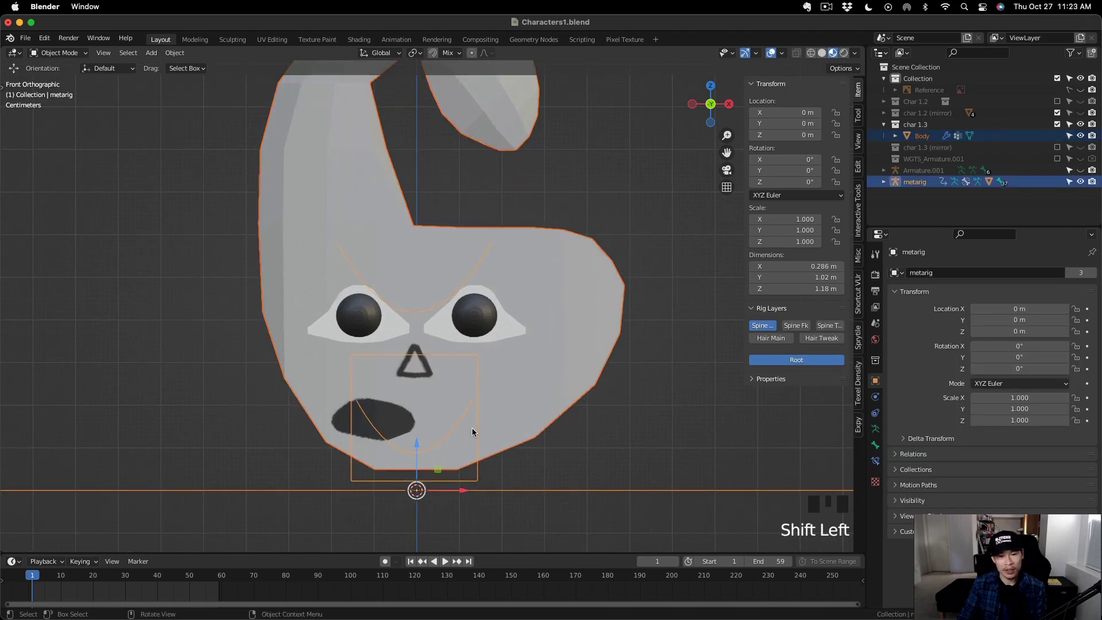
{"action": "key", "text": "super+p"}
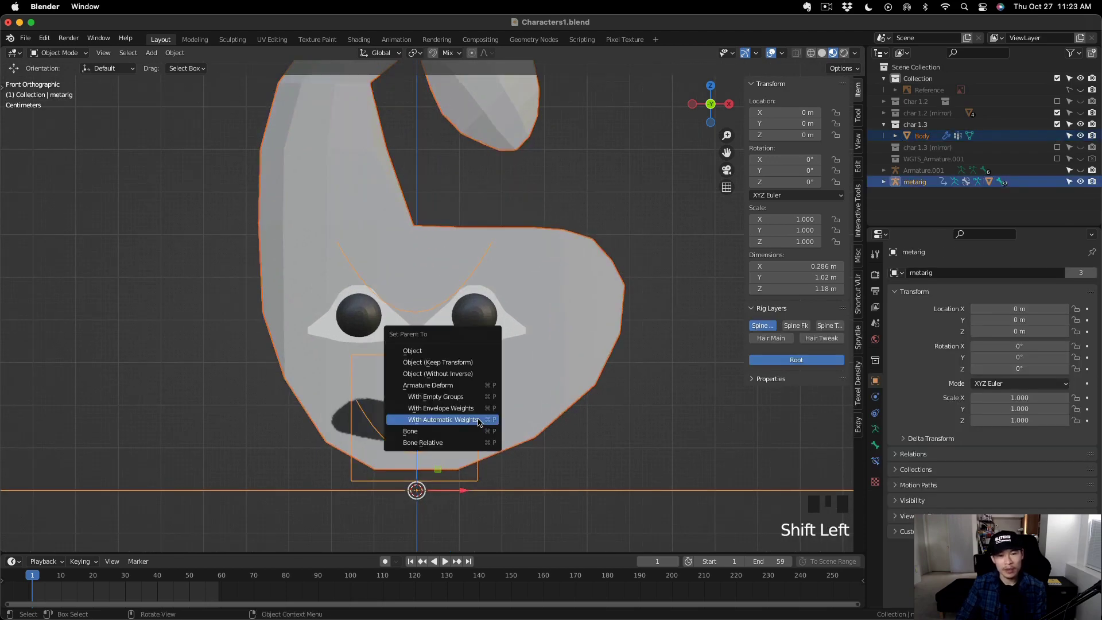
{"action": "left_click", "coordinate": [478, 419]}
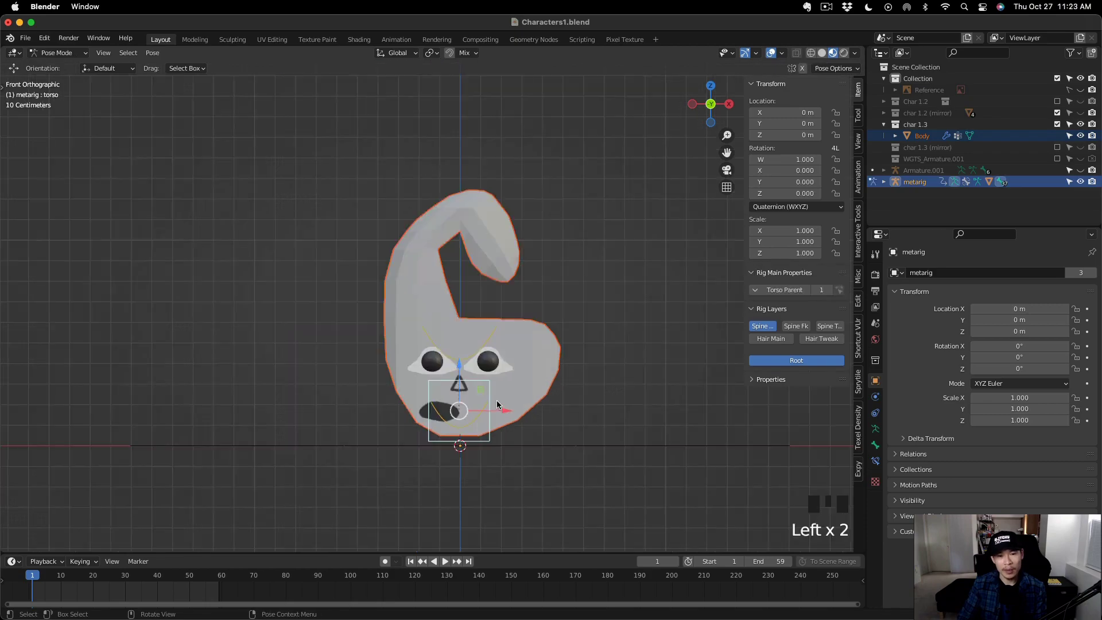
Try moving the rig's torso control slightly upward in Pose Mode and undo the move.
{"action": "scroll", "coordinate": [495, 407], "scroll_direction": "up", "scroll_amount": 3}
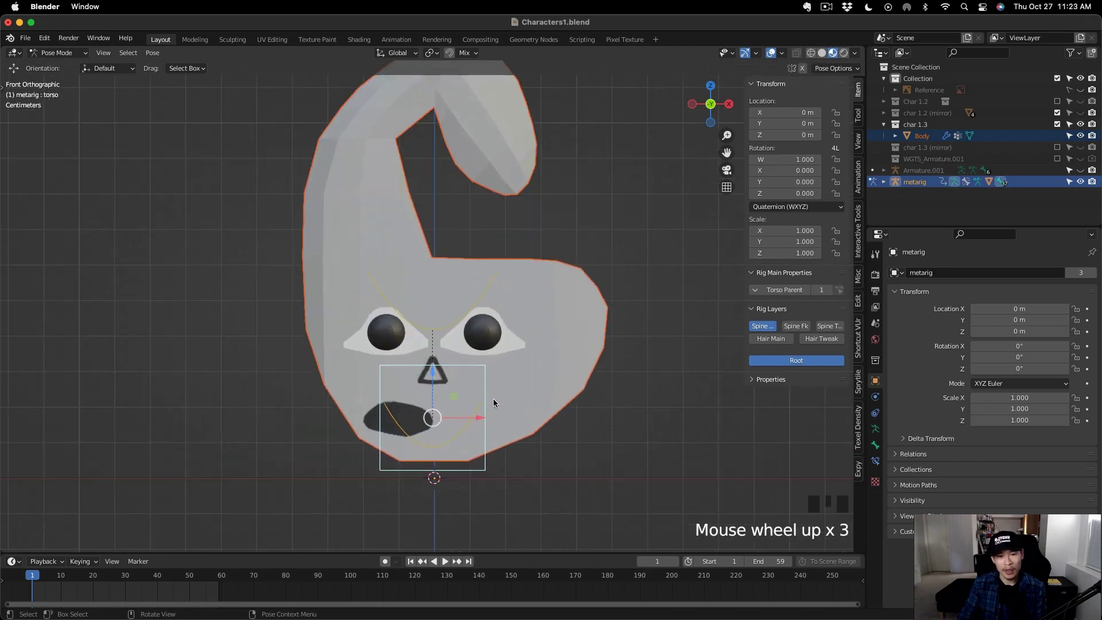
{"action": "scroll", "coordinate": [495, 406], "scroll_direction": "down", "scroll_amount": 1}
{"action": "mouse_move", "coordinate": [443, 373]}
{"action": "left_mouse_down"}
{"action": "mouse_move", "coordinate": [445, 383]}
{"action": "mouse_move", "coordinate": [445, 365]}
{"action": "left_mouse_up"}
{"action": "key", "text": "super+z"}
{"action": "scroll", "coordinate": [506, 373], "scroll_direction": "up", "scroll_amount": 1}
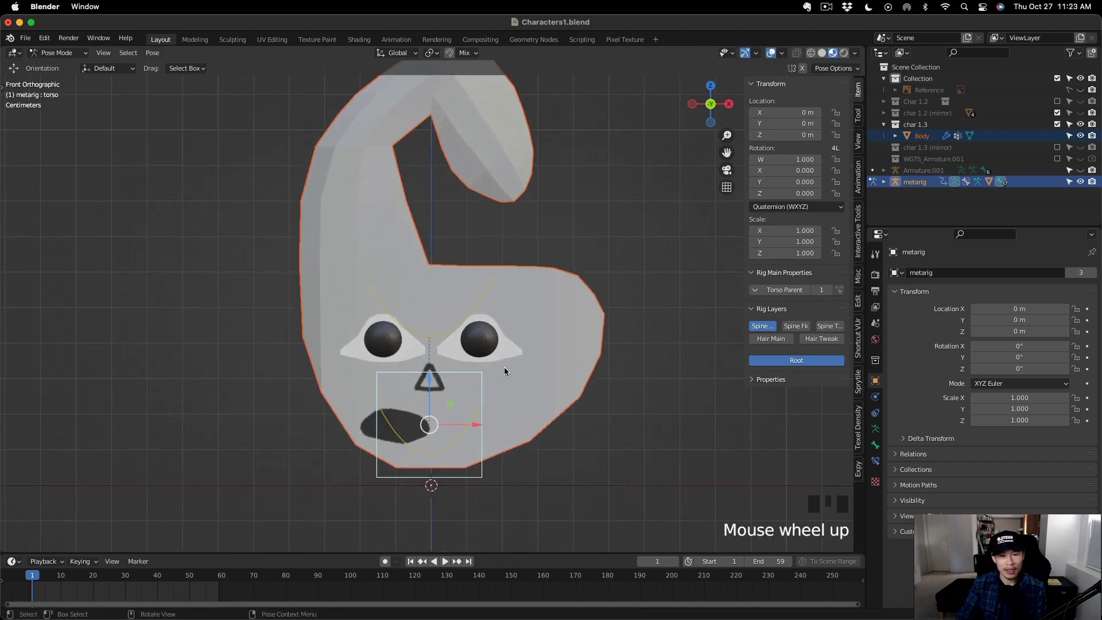
Leave Pose Mode, unhide Armature.001, and delete the metarig object.
{"action": "left_click", "coordinate": [873, 181]}
{"action": "left_click", "coordinate": [925, 181]}
{"action": "left_click", "coordinate": [1079, 170]}
{"action": "left_click", "coordinate": [919, 182]}
{"action": "key", "text": "x"}
Delete the WGTS_Armature.001 collection and all the WGT-RIG-Armature.001 widget objects that belonged to it.
{"action": "left_click", "coordinate": [948, 159]}
{"action": "key", "text": "x"}
{"action": "left_click", "coordinate": [955, 170]}
{"action": "scroll", "coordinate": [964, 189], "scroll_direction": "down", "scroll_amount": 3}
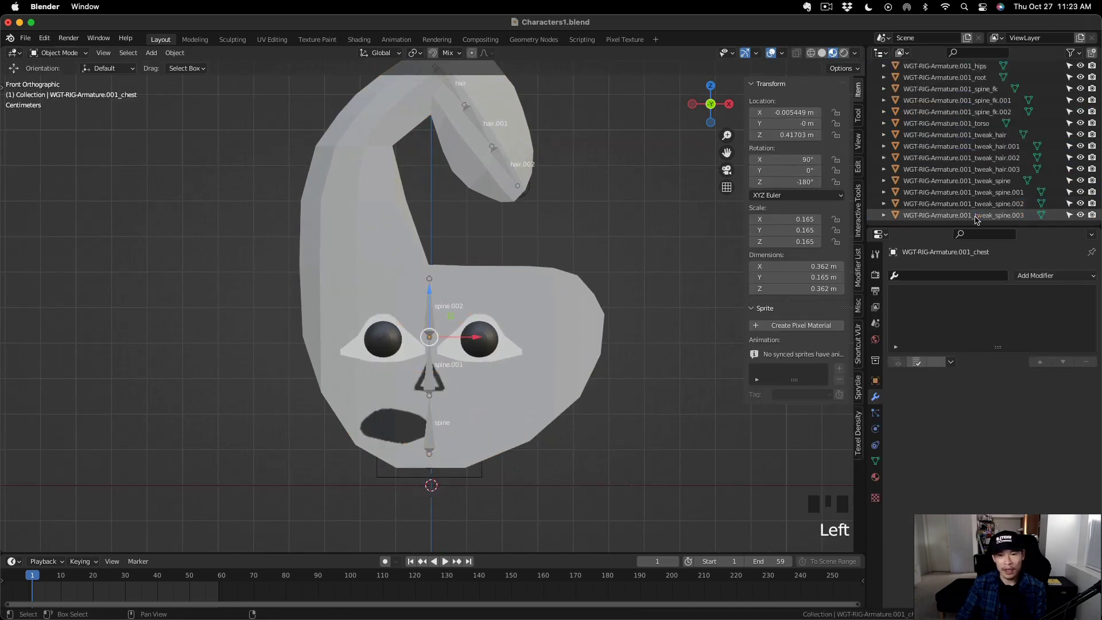
{"action": "left_click", "coordinate": [977, 216], "text": "shift"}
{"action": "key", "text": "x"}
Remove the DEF spine and hair vertex groups from the Body.
{"action": "left_click", "coordinate": [958, 135]}
{"action": "left_click", "coordinate": [987, 311]}
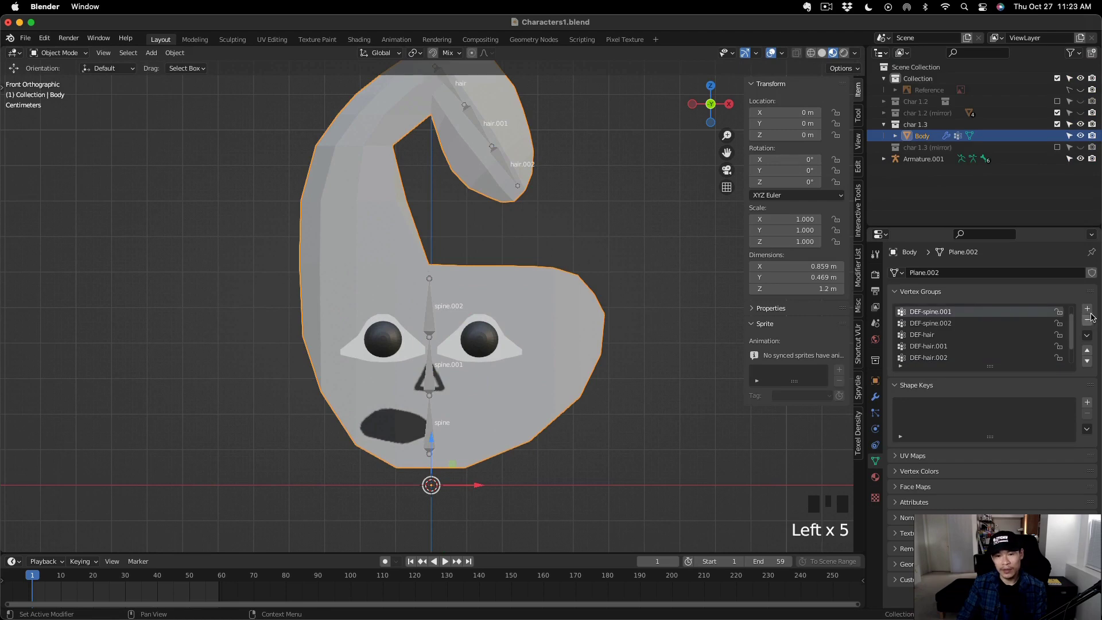
{"action": "left_click", "coordinate": [1090, 319]}
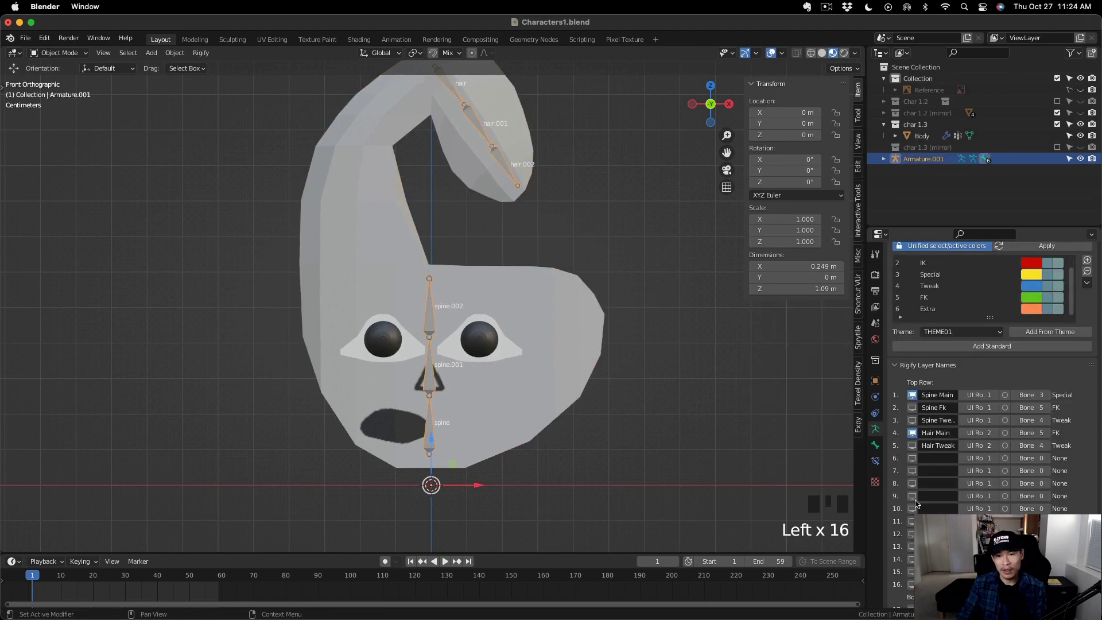
Generate a Rigify rig from Armature.001 and move Armature.001 into the char 1.3 collection.
{"action": "scroll", "coordinate": [1027, 495], "scroll_direction": "down", "scroll_amount": 12}
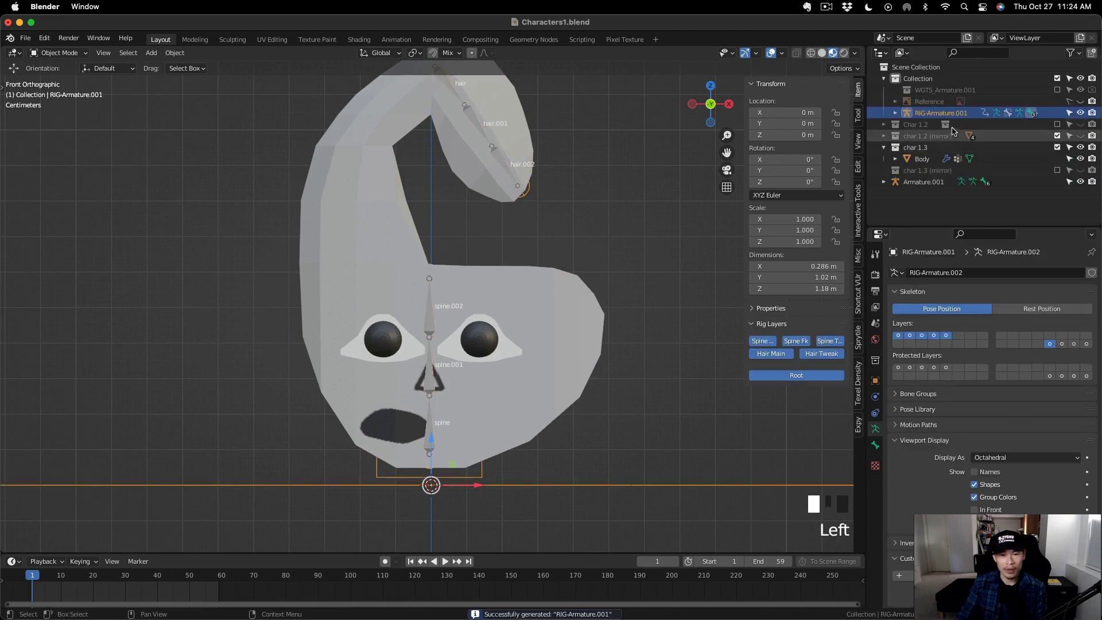
{"action": "left_click_drag", "start_coordinate": [935, 182], "coordinate": [964, 172]}
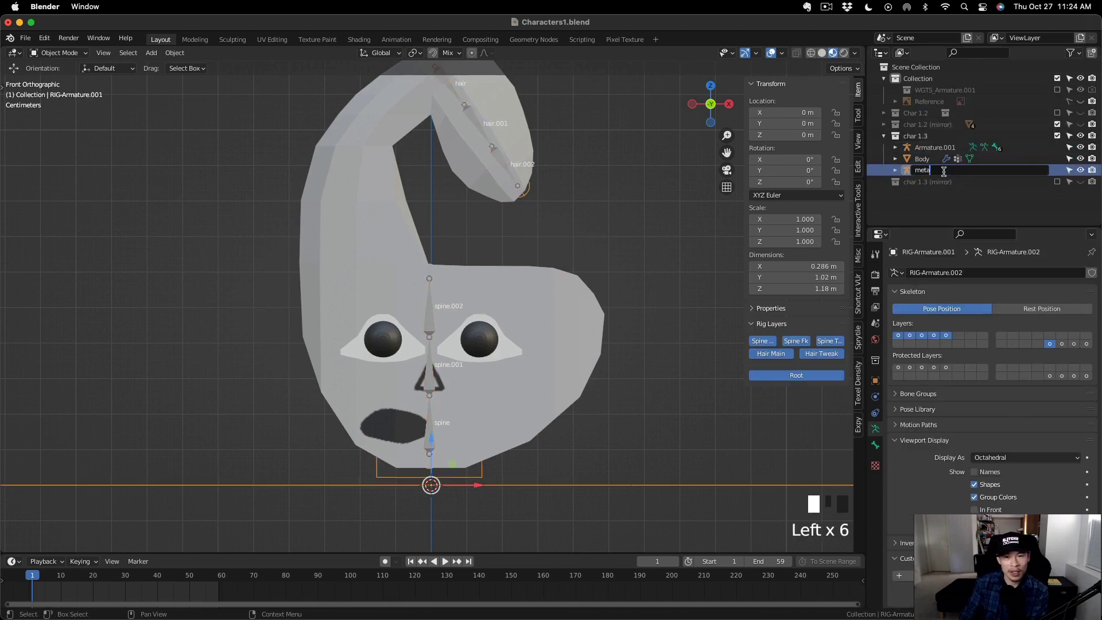
Rename the generated rig as metarig and parent the Body to it with automatic weights.
{"action": "left_click", "coordinate": [481, 385], "text": "shift"}
{"action": "left_click", "coordinate": [481, 470]}
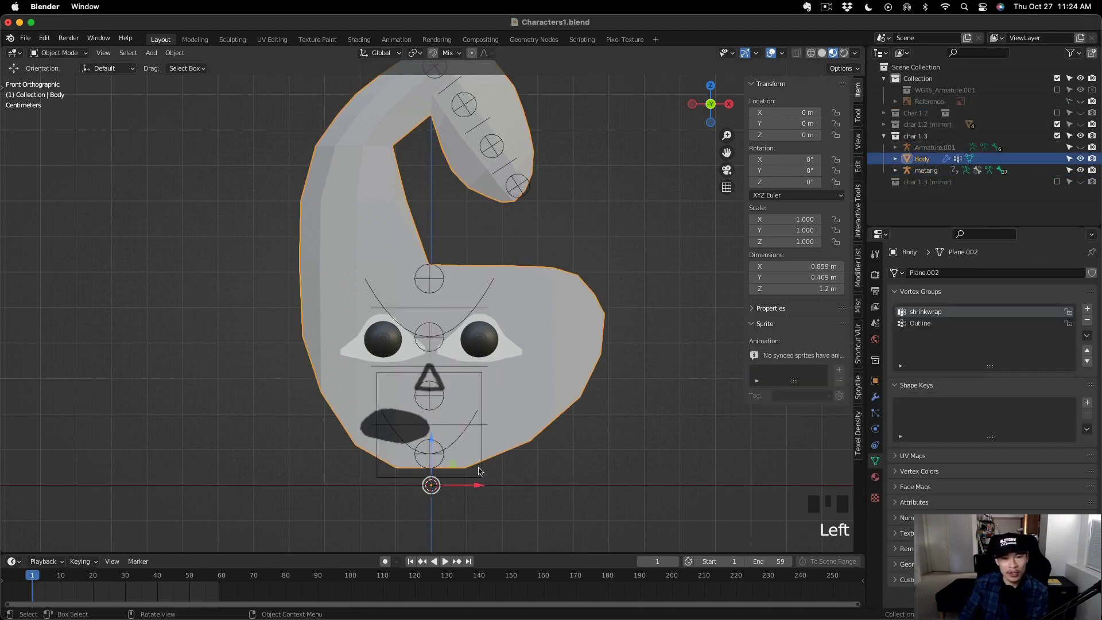
{"action": "left_click", "coordinate": [493, 449], "text": "shift"}
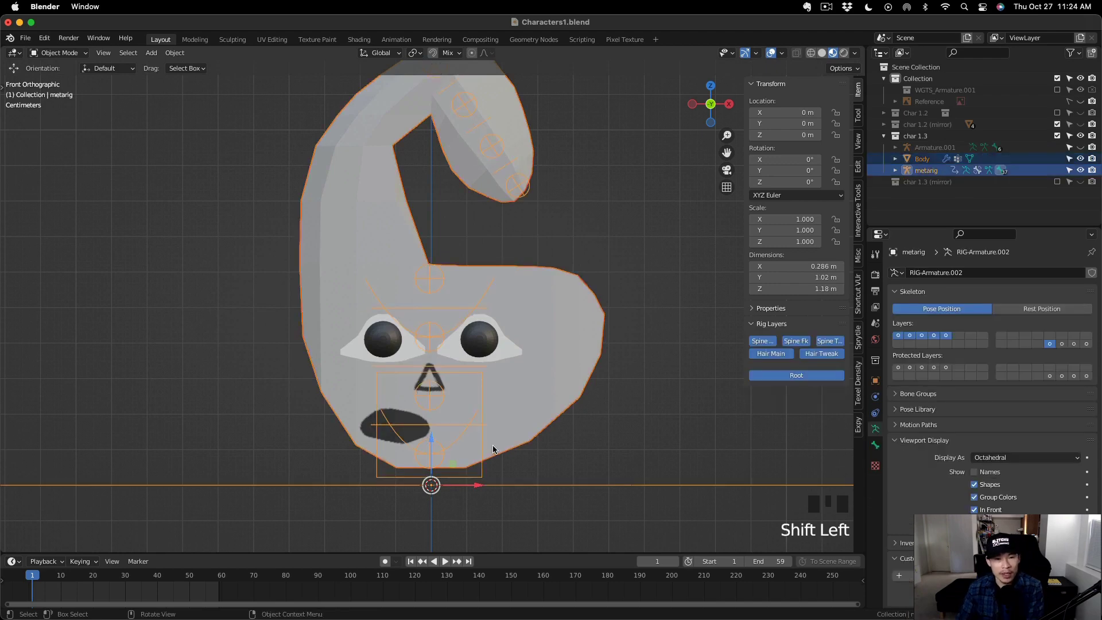
{"action": "key", "text": "super+p"}
{"action": "left_click", "coordinate": [493, 449]}
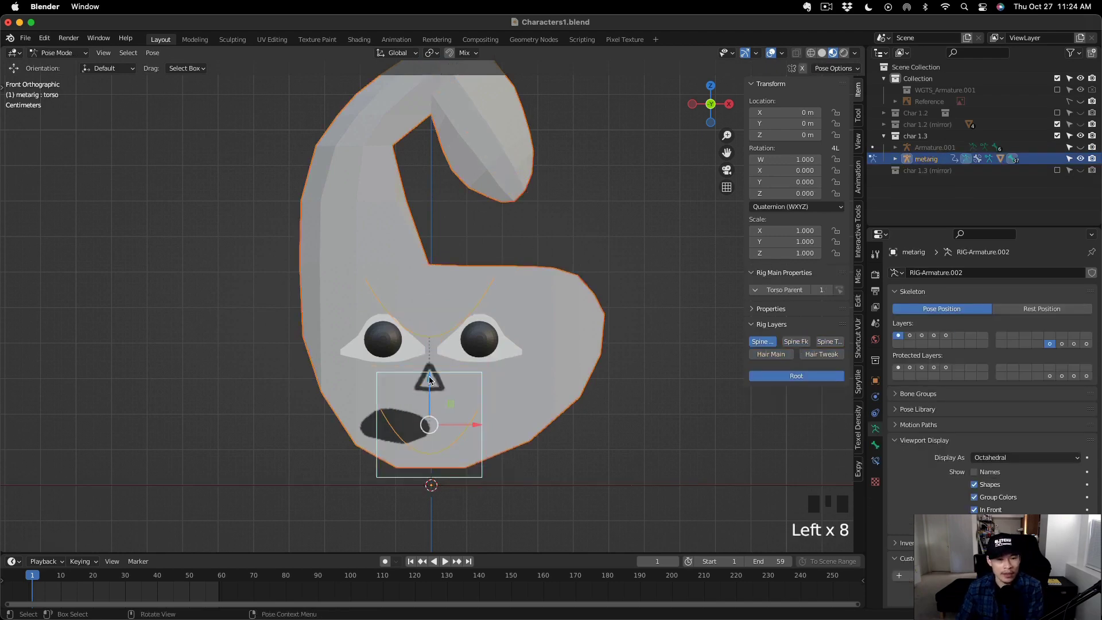
Try moving the torso control and the lowest spine tweak control in Pose Mode, undoing each move.
{"action": "left_click_drag", "start_coordinate": [426, 384], "coordinate": [457, 397]}
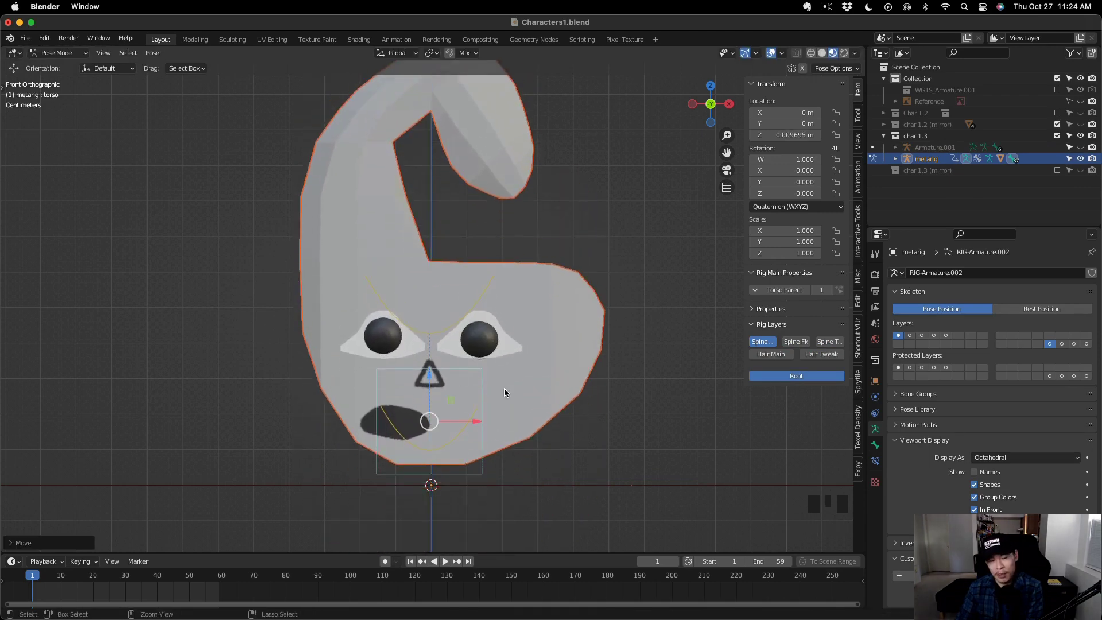
{"action": "key", "text": "ctrl+z"}
{"action": "scroll", "coordinate": [569, 390], "scroll_direction": "down", "scroll_amount": 1}
{"action": "middle_click_drag", "start_coordinate": [573, 392], "coordinate": [549, 361]}
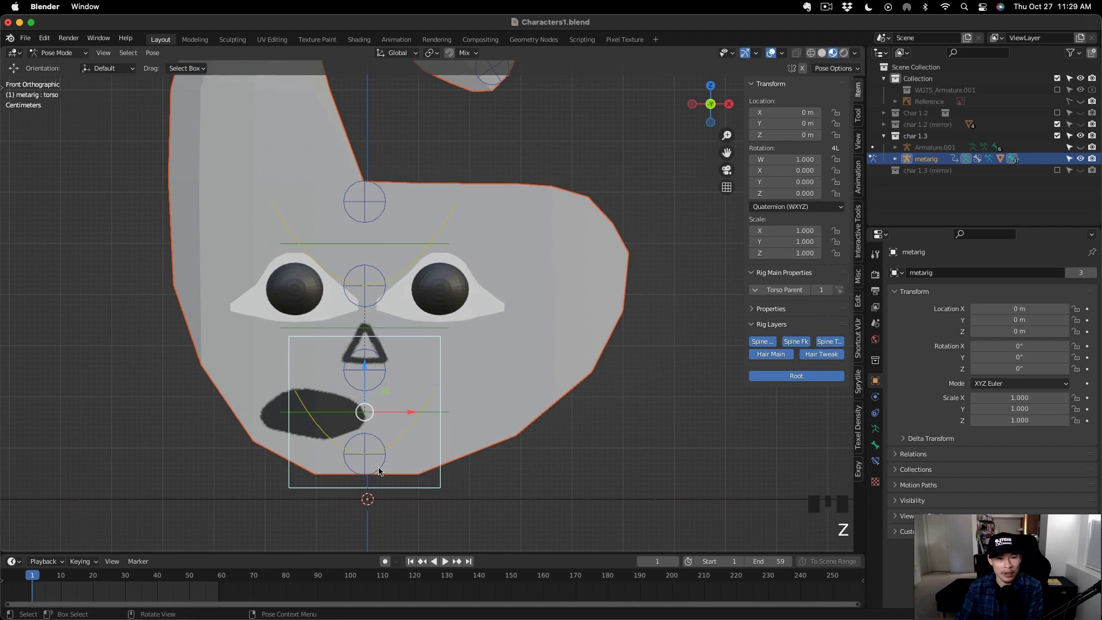
{"action": "left_click", "coordinate": [373, 453]}
{"action": "left_click_drag", "start_coordinate": [372, 452], "coordinate": [387, 415]}
{"action": "key", "text": "super+z"}
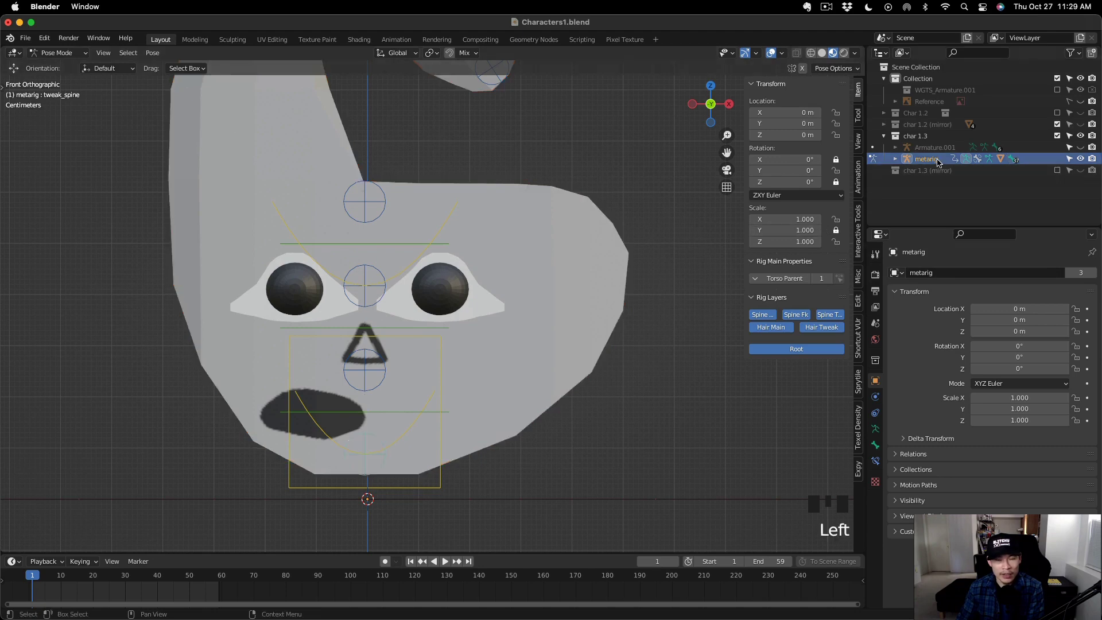
Delete the metarig, the WGTS_Armature.001 collection and all of its leftover widget objects.
{"action": "key", "text": "x"}
{"action": "left_click", "coordinate": [970, 159]}
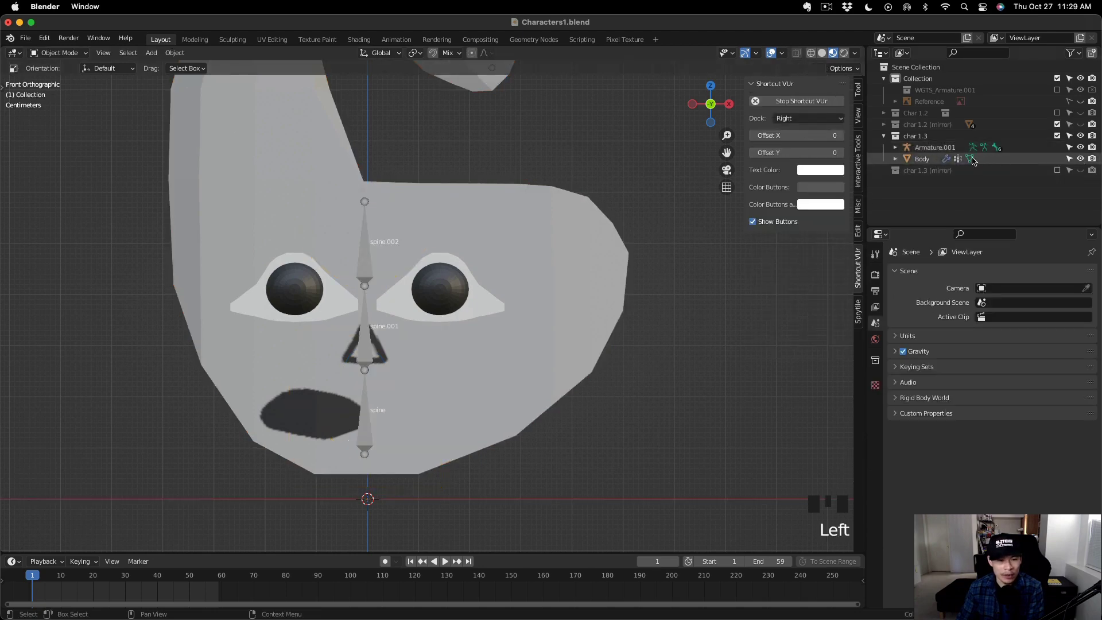
{"action": "left_click", "coordinate": [945, 92]}
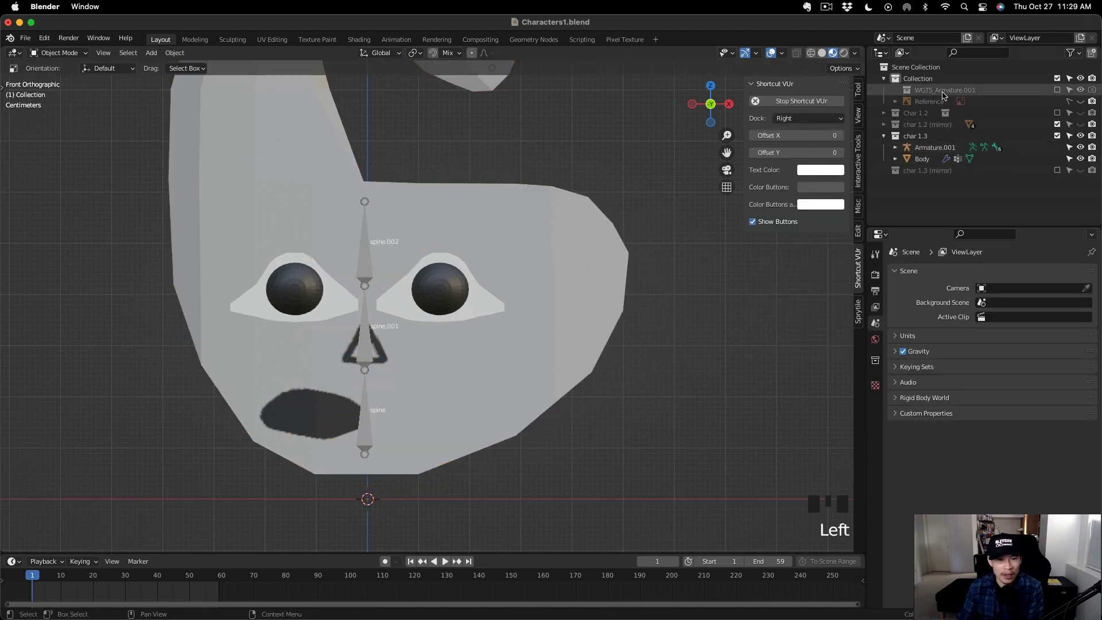
{"action": "key", "text": "x"}
{"action": "left_click", "coordinate": [983, 104]}
{"action": "scroll", "coordinate": [994, 137], "scroll_direction": "down", "scroll_amount": 5}
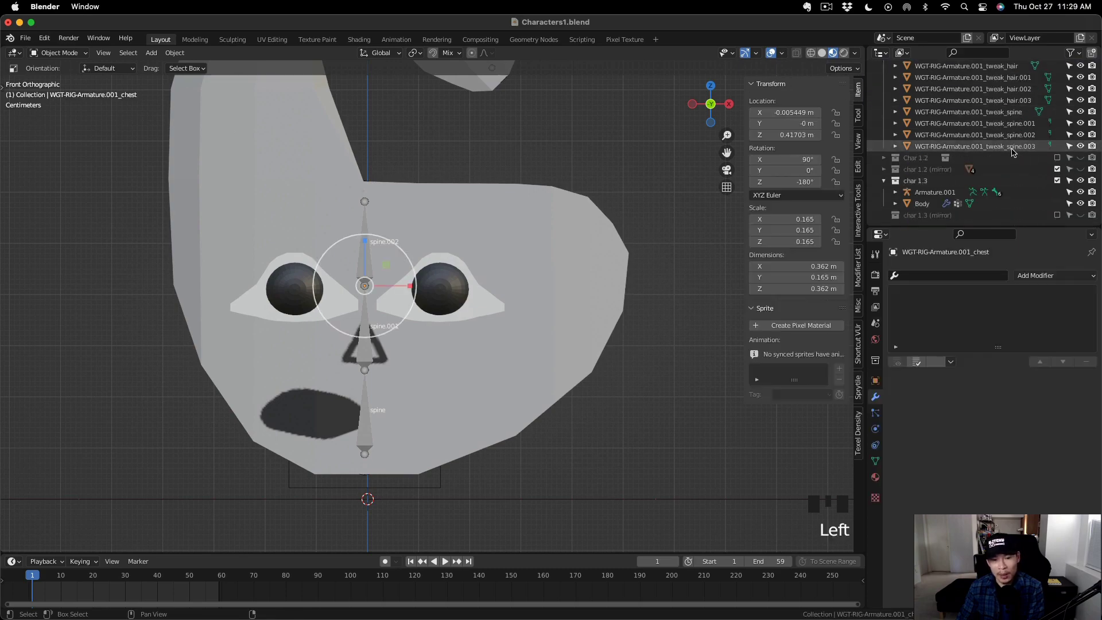
{"action": "left_click", "coordinate": [1013, 147], "text": "shift"}
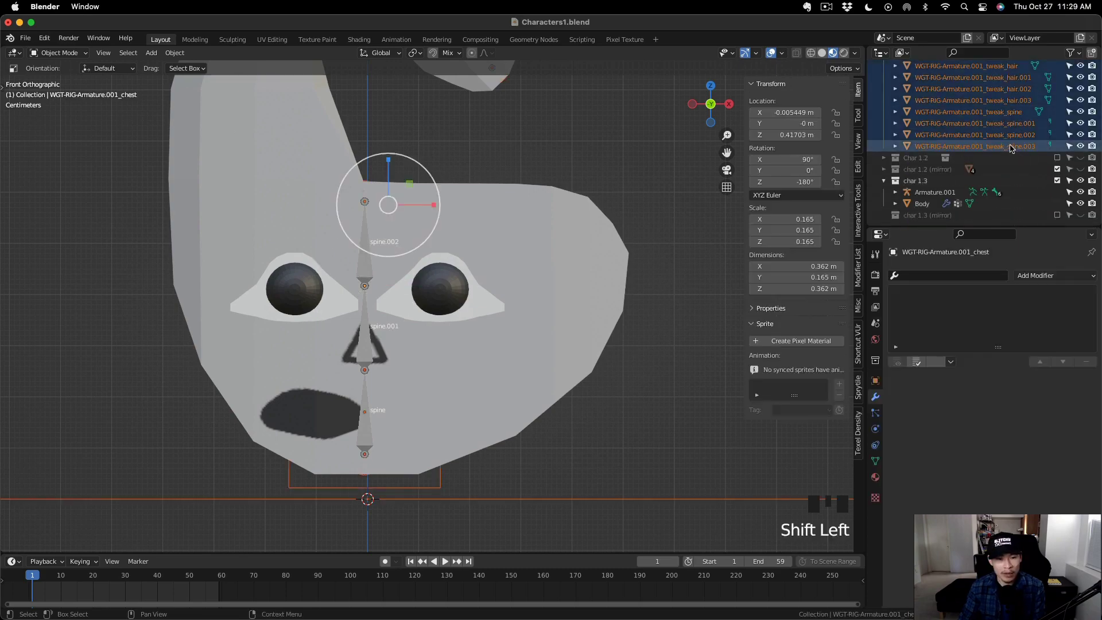
{"action": "key", "text": "x"}
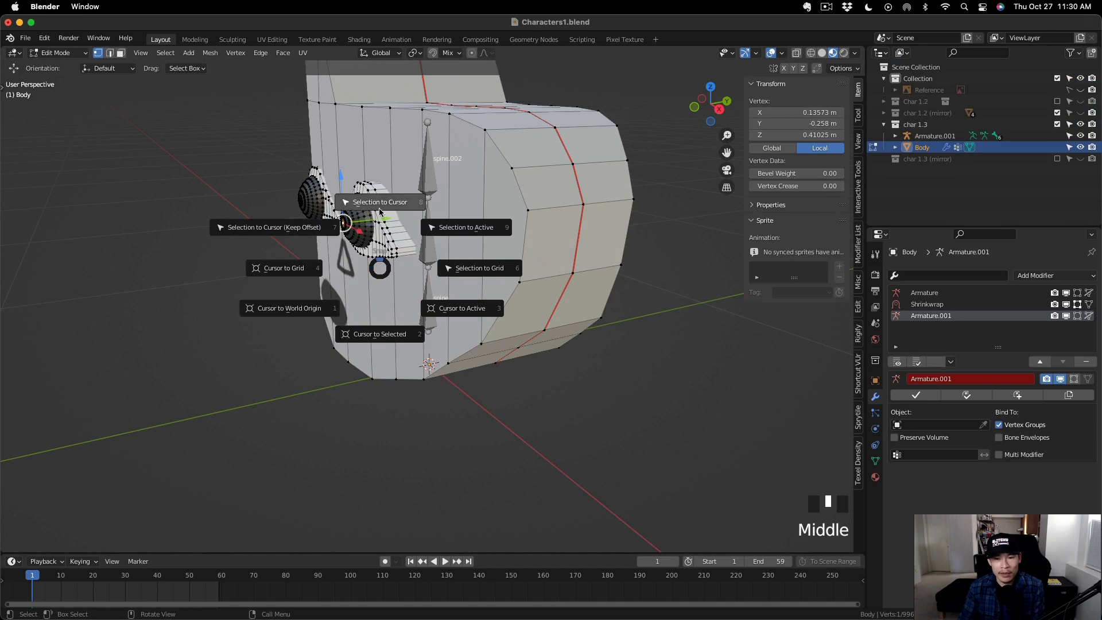
Snap the 3D cursor to the selected eye vertex of the Body and add a new bone there in Armature.001.
{"action": "left_click", "coordinate": [383, 336]}
{"action": "middle_click_drag", "start_coordinate": [382, 251], "coordinate": [242, 148]}
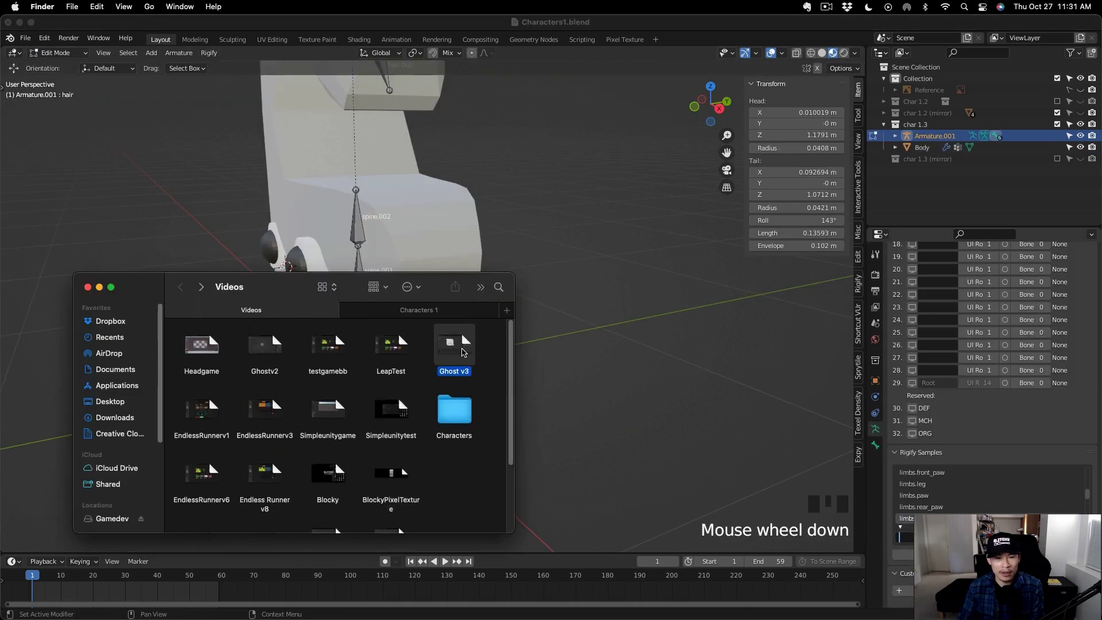
{"action": "left_click", "coordinate": [669, 400]}
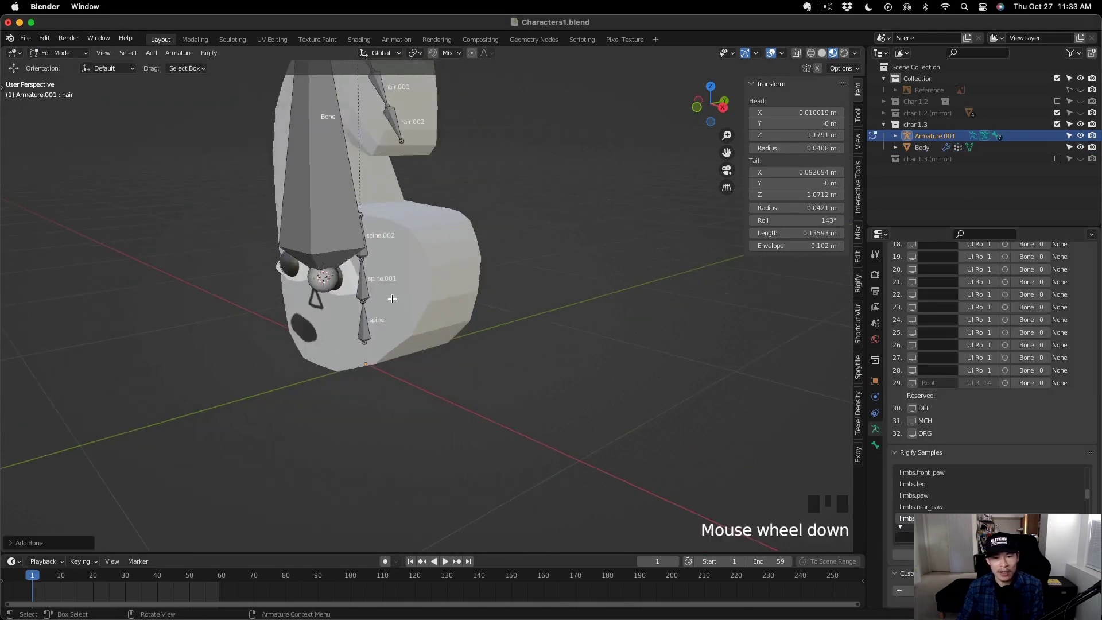
{"action": "scroll", "coordinate": [141, 131], "scroll_direction": "up", "scroll_amount": 3}
Set the new bone's Rigify rig type to basic.super_copy in Pose Mode.
{"action": "left_click", "coordinate": [73, 55]}
{"action": "left_click", "coordinate": [72, 93]}
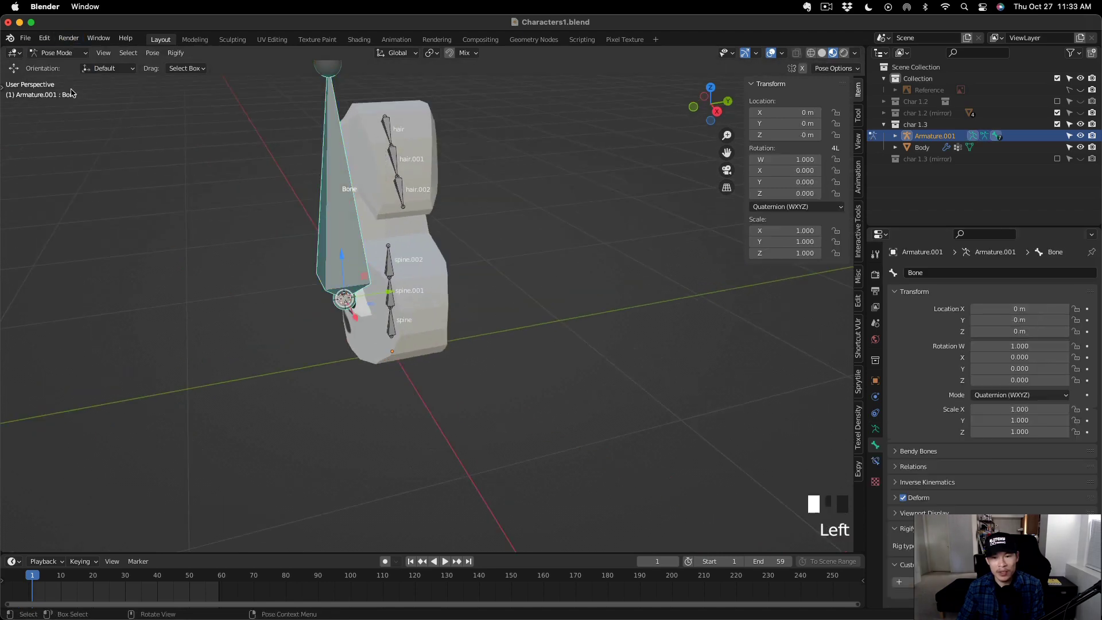
{"action": "left_click", "coordinate": [984, 545]}
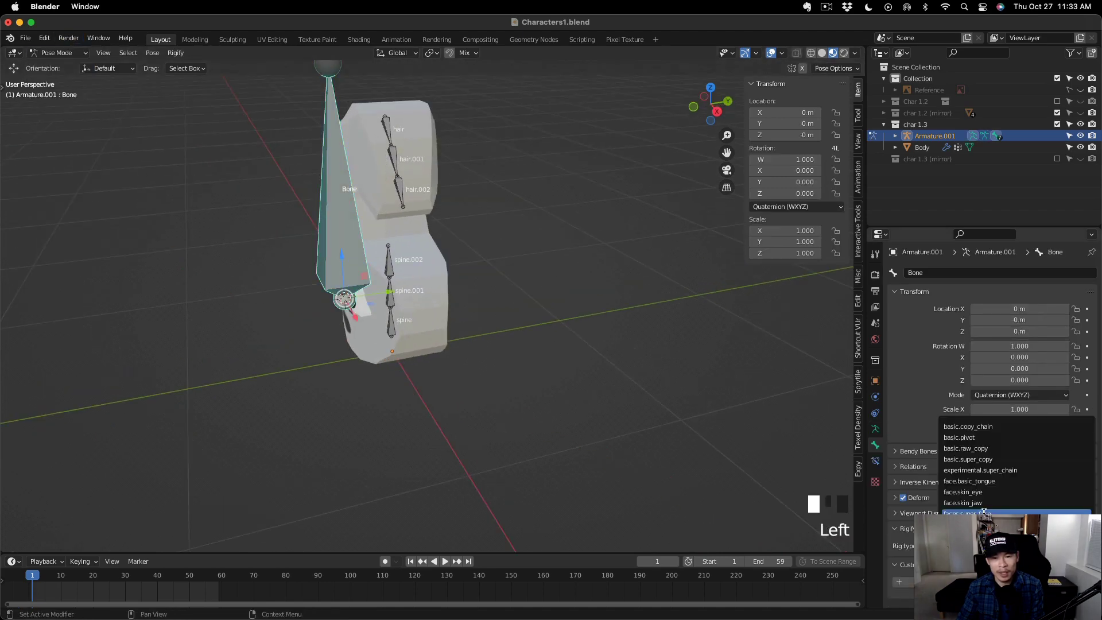
{"action": "left_click", "coordinate": [999, 458]}
{"action": "scroll", "coordinate": [998, 458], "scroll_direction": "down", "scroll_amount": 3}
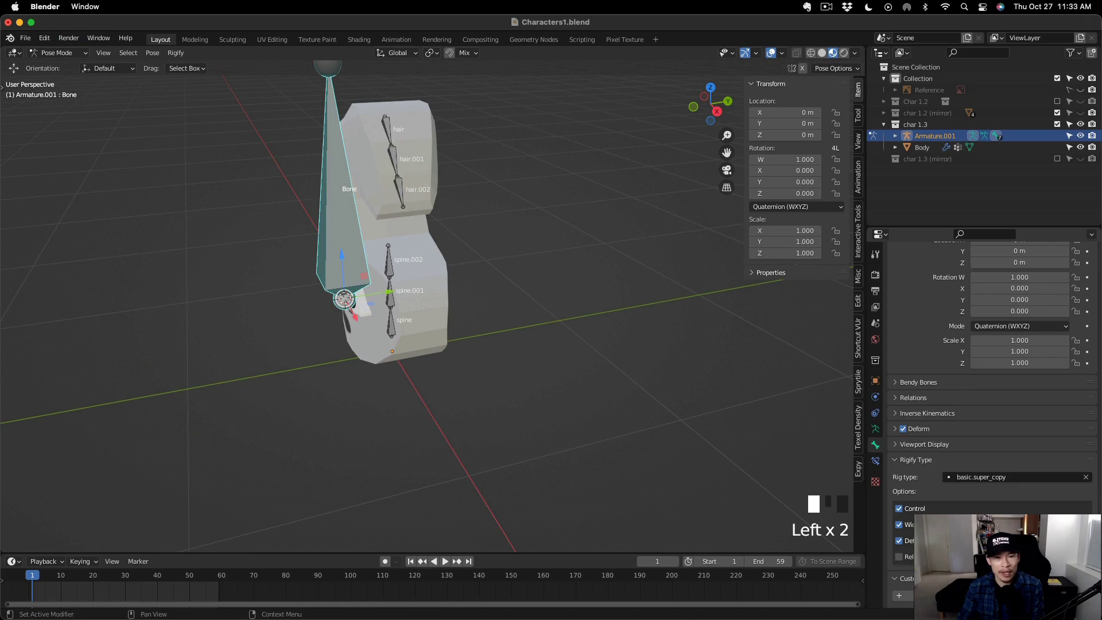
In Edit Mode, aim the new bone horizontally forward and place it inside the head behind the eye, about 0.127 m long.
{"action": "key", "text": "Tab"}
{"action": "middle_click_drag", "start_coordinate": [381, 322], "coordinate": [381, 377], "text": "shift"}
{"action": "key", "text": "KP_3"}
{"action": "left_click_drag", "start_coordinate": [374, 202], "coordinate": [262, 394]}
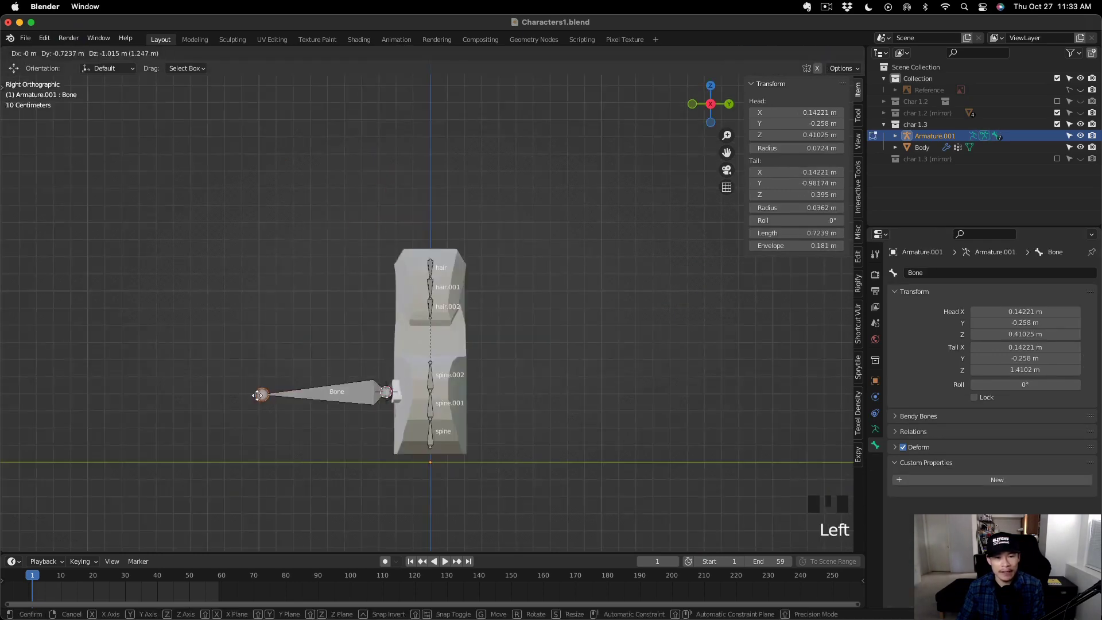
{"action": "scroll", "coordinate": [394, 391], "scroll_direction": "up", "scroll_amount": 4}
{"action": "left_click_drag", "start_coordinate": [519, 392], "coordinate": [827, 391]}
Rename the new eye bone as right eye.
{"action": "key", "text": "KP_1"}
{"action": "scroll", "coordinate": [522, 427], "scroll_direction": "up", "scroll_amount": 5}
{"action": "key", "text": "F2"}
{"action": "type", "text": "right eye"}
{"action": "key", "text": "Return"}
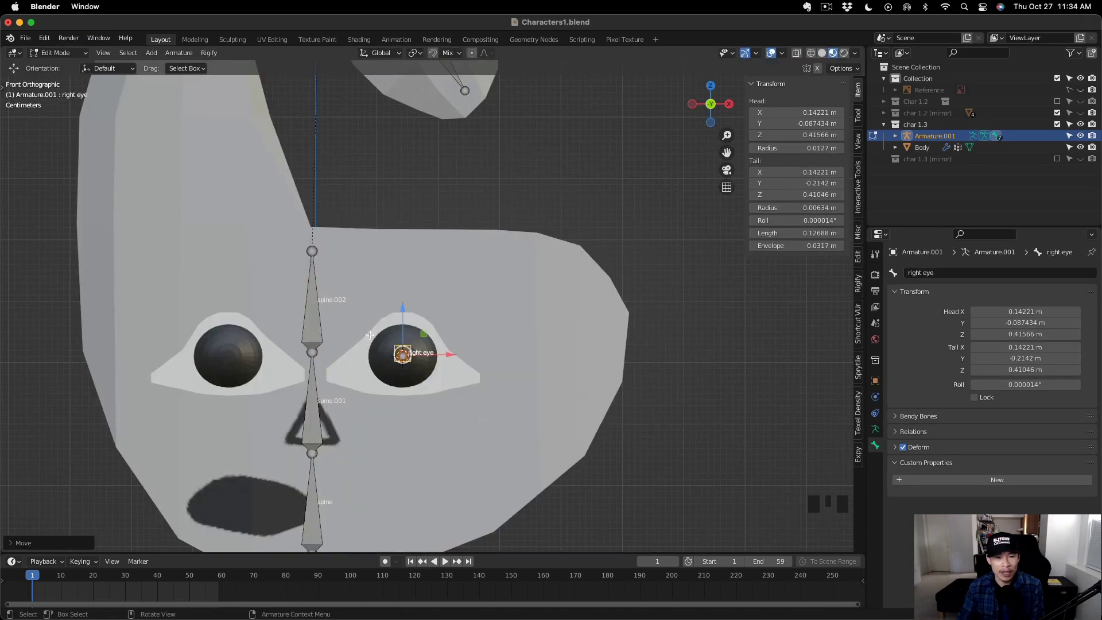
Duplicate the right eye bone to the opposite eye at X -0.14221 m and rename the copy left eye.
{"action": "key", "text": "shift+s"}
{"action": "middle_click_drag", "start_coordinate": [433, 370], "coordinate": [437, 373], "text": "alt"}
{"action": "scroll", "coordinate": [454, 367], "scroll_direction": "up", "scroll_amount": 3}
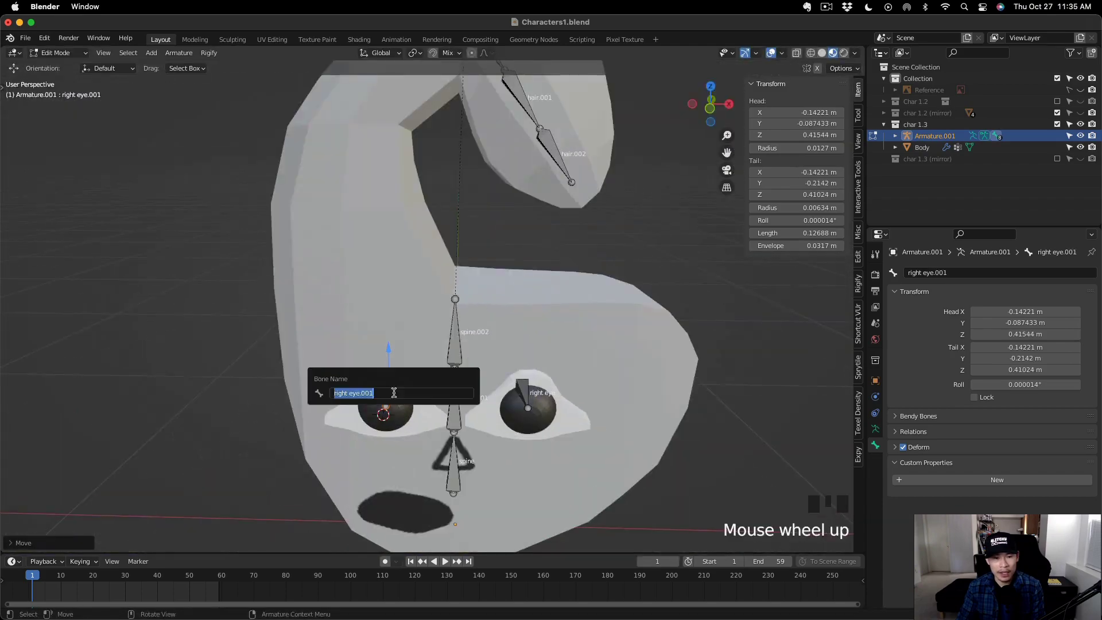
Parent the right eye and left eye bones to spine.002 with Keep Offset.
{"action": "left_click", "coordinate": [464, 354], "text": "shift"}
{"action": "key", "text": "ctrl+p"}
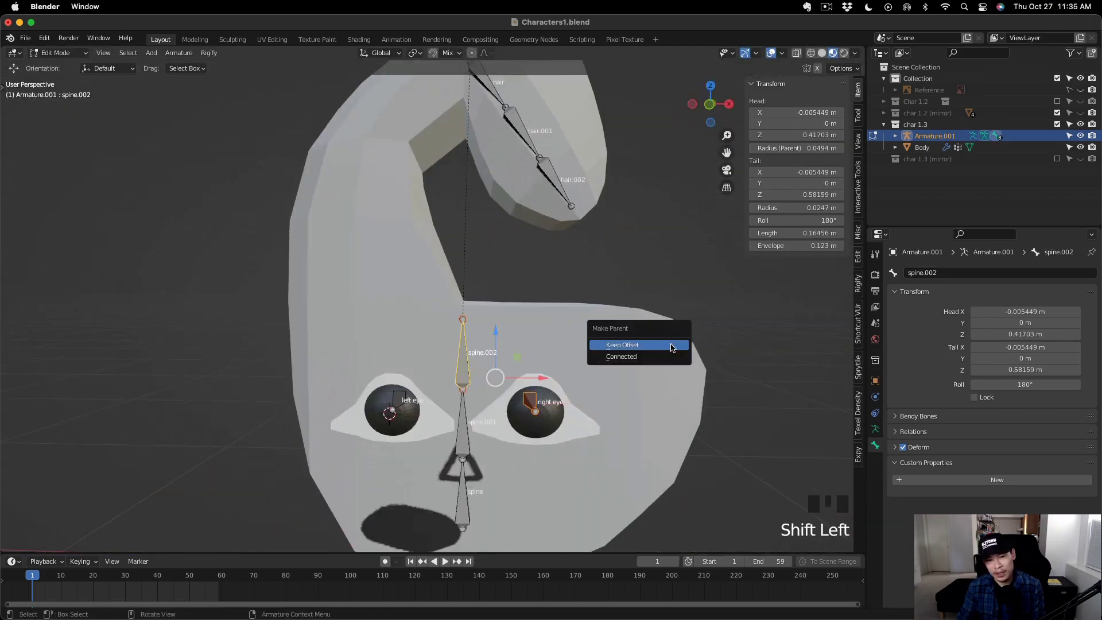
{"action": "left_click", "coordinate": [671, 344]}
{"action": "left_click", "coordinate": [398, 400]}
{"action": "left_click", "coordinate": [463, 341], "text": "shift"}
{"action": "key", "text": "ctrl+p"}
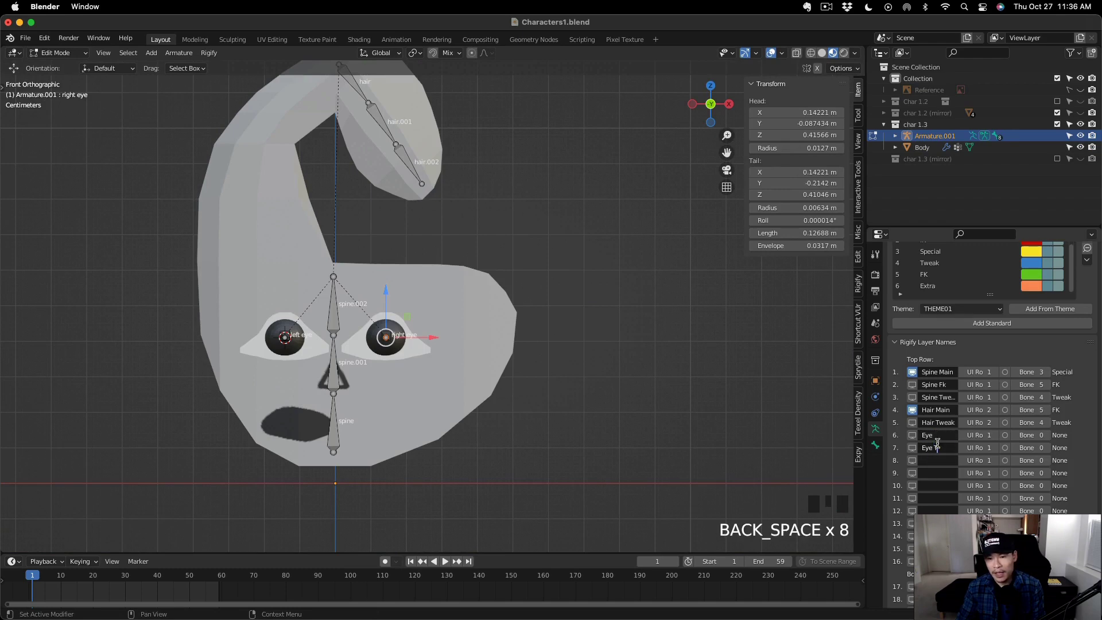
Name Rigify layers 6 and 7 Eye and Eye Tweak, with UI rows 3 and 4 and bone groups FK and Tweak.
{"action": "left_click", "coordinate": [996, 436]}
{"action": "left_click", "coordinate": [997, 435]}
{"action": "left_click", "coordinate": [996, 447]}
{"action": "left_click", "coordinate": [996, 448]}
{"action": "left_click", "coordinate": [996, 448]}
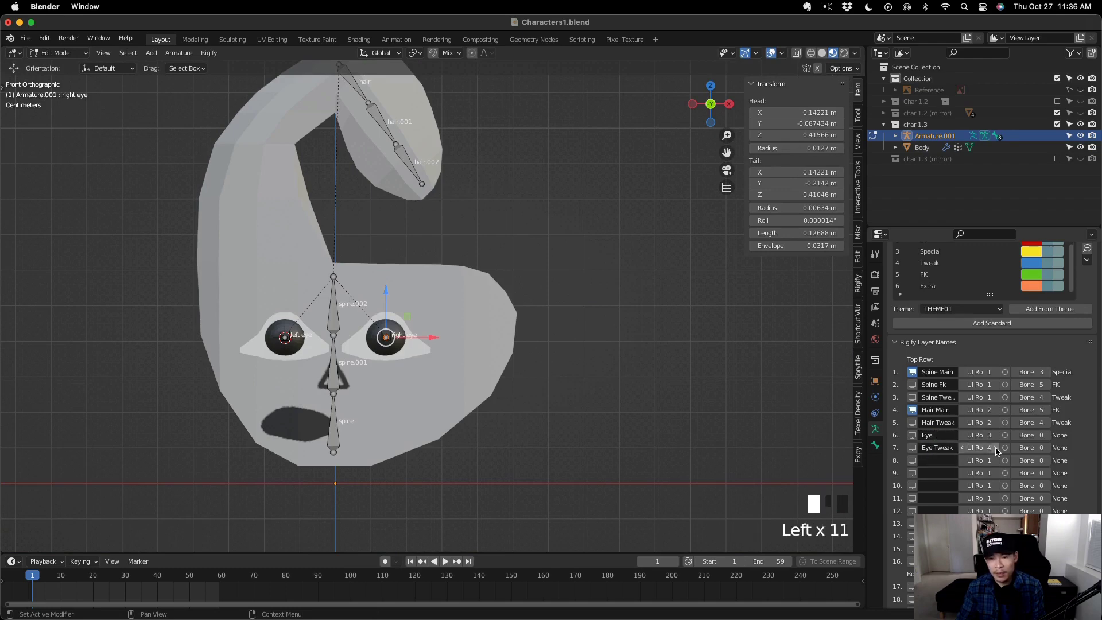
{"action": "key", "text": "Return"}
Move both eye bones to bone layer 6 and show the Eye layer.
{"action": "left_click", "coordinate": [285, 338]}
{"action": "left_click", "coordinate": [387, 336], "text": "shift"}
{"action": "key", "text": "m"}
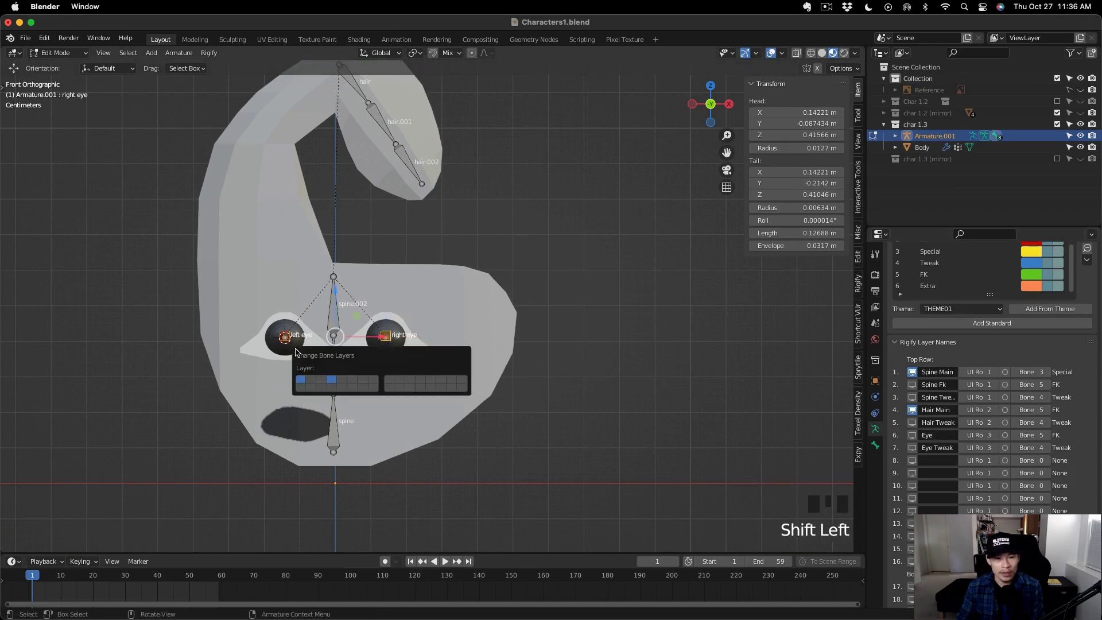
{"action": "left_click", "coordinate": [355, 381]}
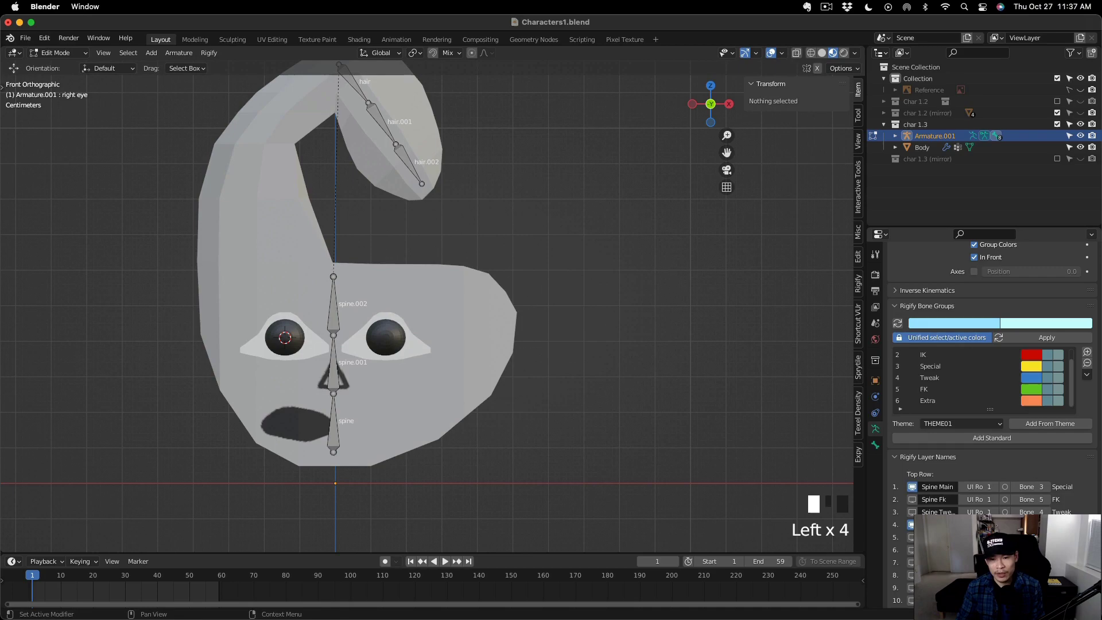
{"action": "left_click", "coordinate": [911, 550]}
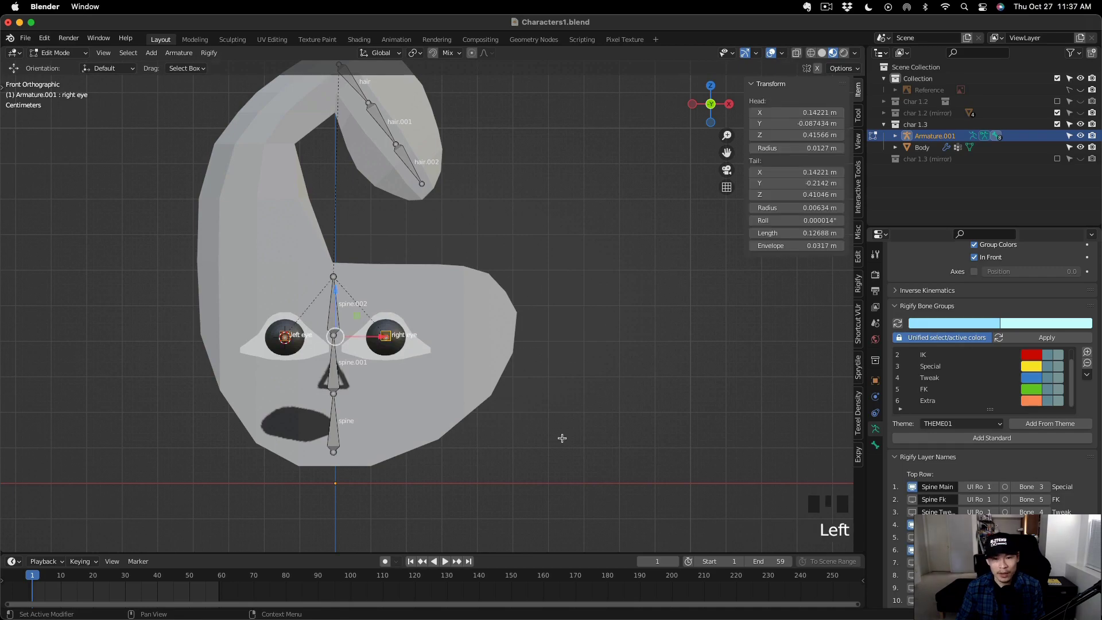
Generate the Rigify rig from Armature.001 in Object Mode and set the generated rig to display in front.
{"action": "left_click", "coordinate": [57, 52]}
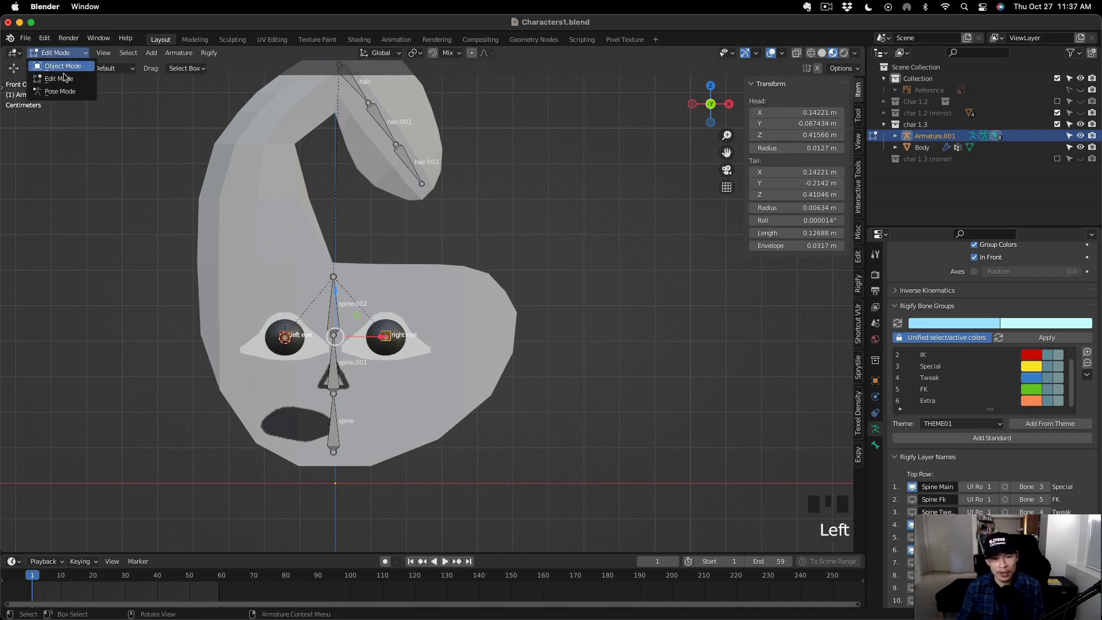
{"action": "left_click", "coordinate": [55, 65]}
{"action": "scroll", "coordinate": [1075, 511], "scroll_direction": "down", "scroll_amount": 15}
{"action": "left_click", "coordinate": [993, 539]}
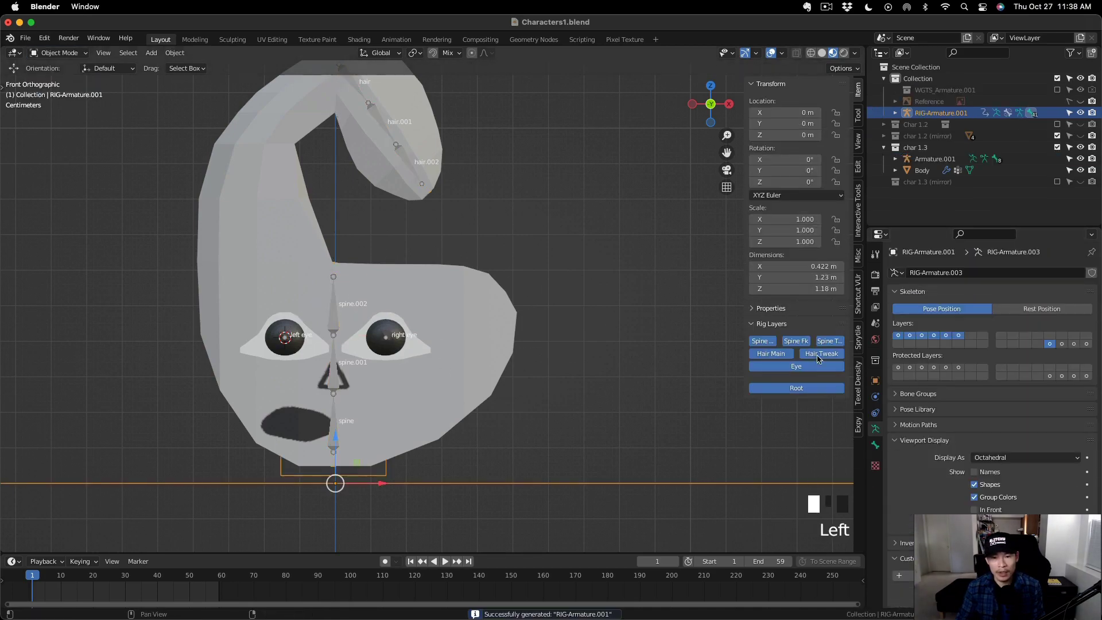
{"action": "left_click", "coordinate": [974, 509]}
Parent the Body to the new rig renamed metarig, and try moving its torso control upward in Pose Mode, undoing the move.
{"action": "left_click", "coordinate": [361, 377]}
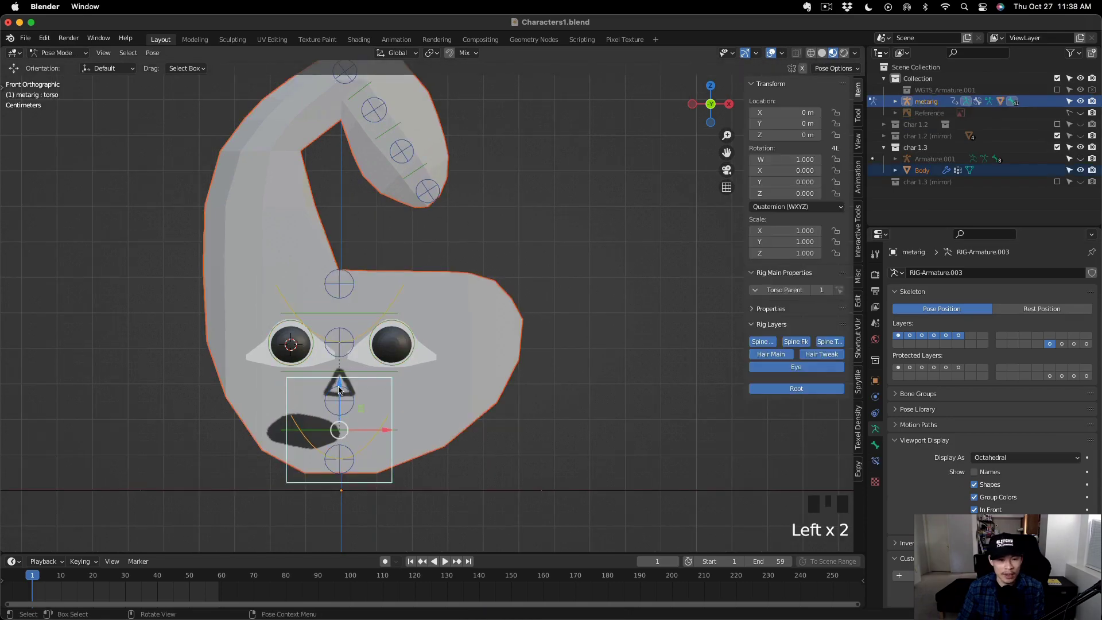
{"action": "left_click_drag", "start_coordinate": [339, 391], "coordinate": [339, 364]}
{"action": "key", "text": "super+z"}
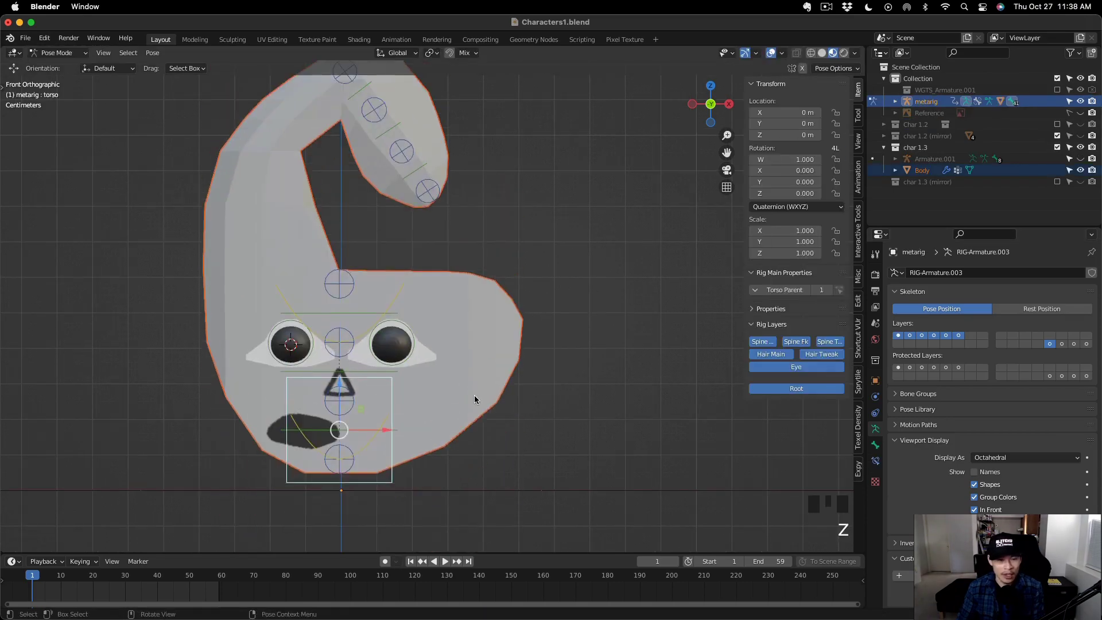
{"action": "scroll", "coordinate": [427, 376], "scroll_direction": "down", "scroll_amount": 2}
{"action": "middle_click_drag", "start_coordinate": [428, 376], "coordinate": [423, 372]}
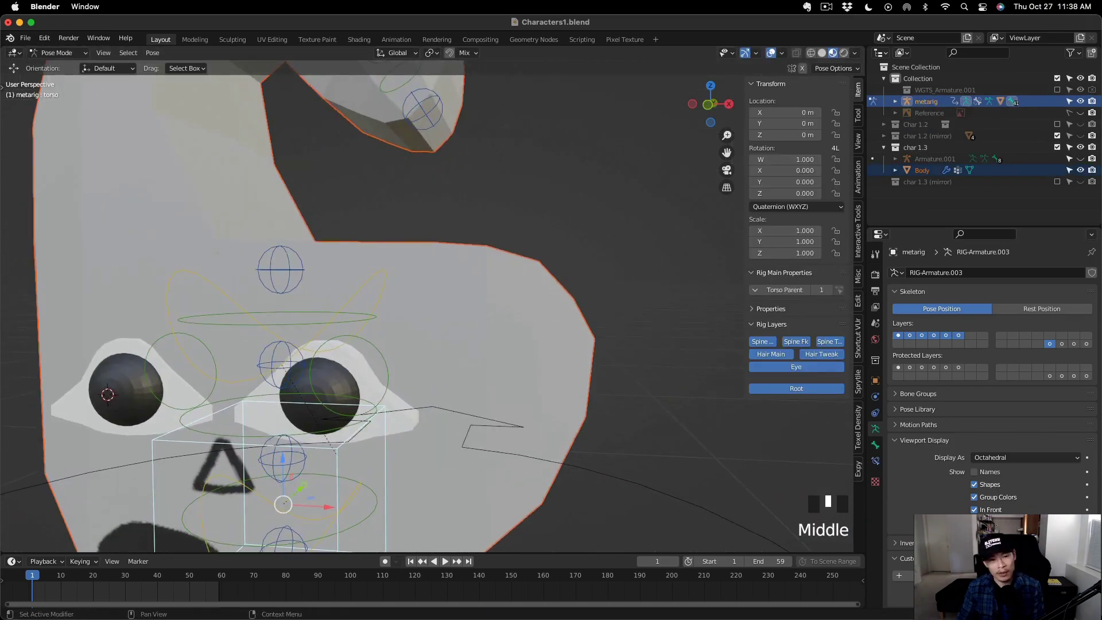
{"action": "key", "text": "ctrl+Up"}
{"action": "key", "text": "ctrl+Up"}
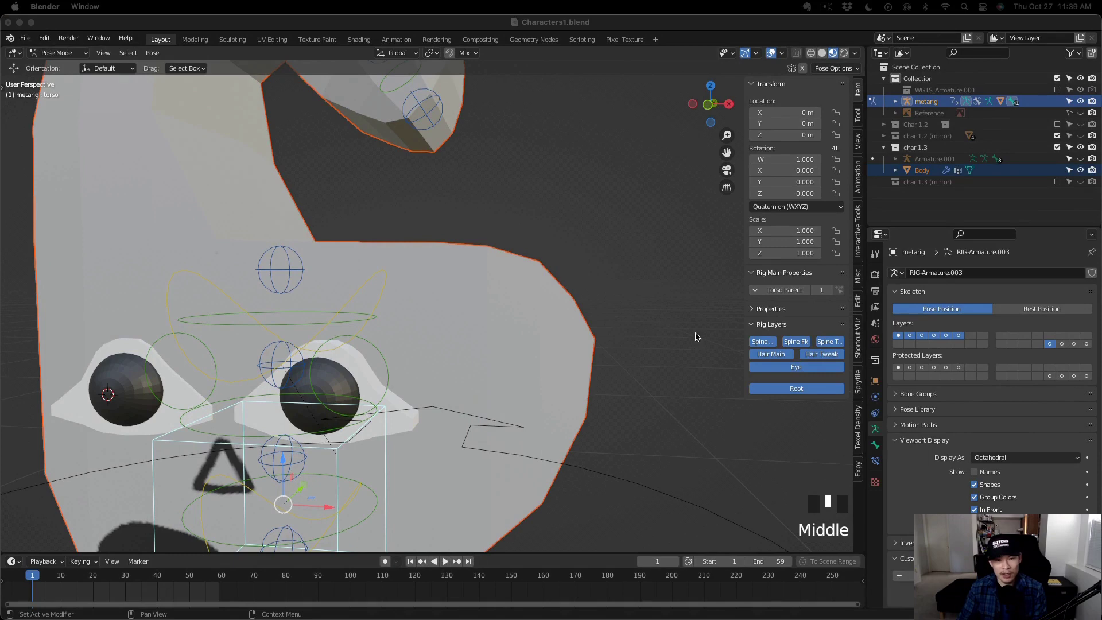
{"action": "left_click", "coordinate": [595, 245]}
Return the metarig to Object Mode, select the Body mesh and enter its Edit Mode.
{"action": "scroll", "coordinate": [595, 246], "scroll_direction": "down", "scroll_amount": 3}
{"action": "left_click", "coordinate": [55, 52]}
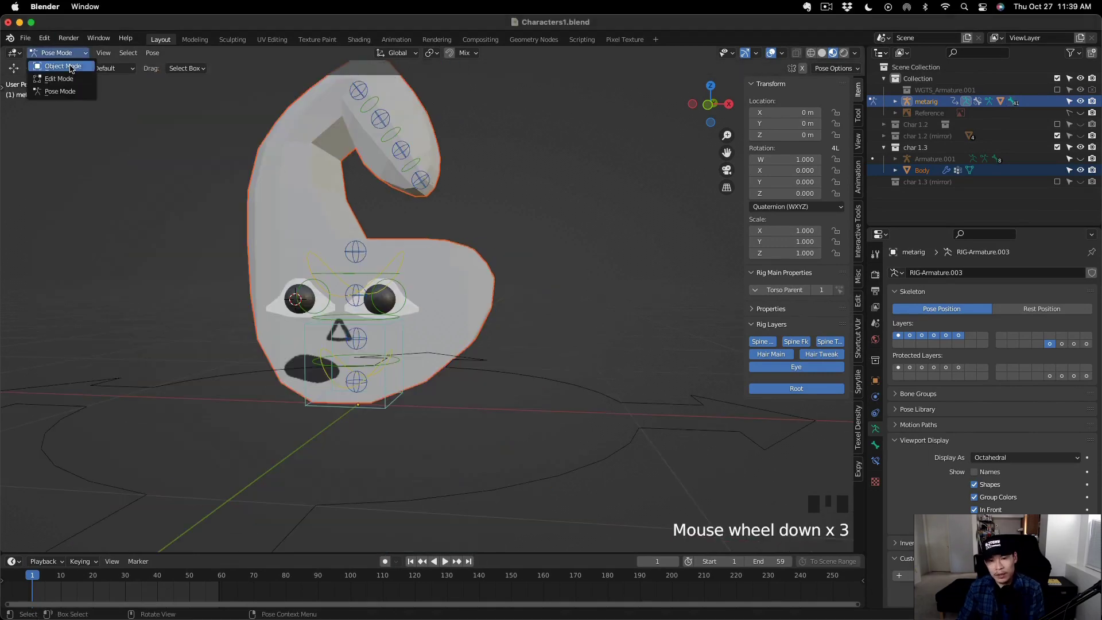
{"action": "left_click", "coordinate": [72, 65]}
{"action": "scroll", "coordinate": [487, 319], "scroll_direction": "up", "scroll_amount": 1}
{"action": "left_click", "coordinate": [503, 317]}
{"action": "key", "text": "q"}
{"action": "key", "text": "Tab"}
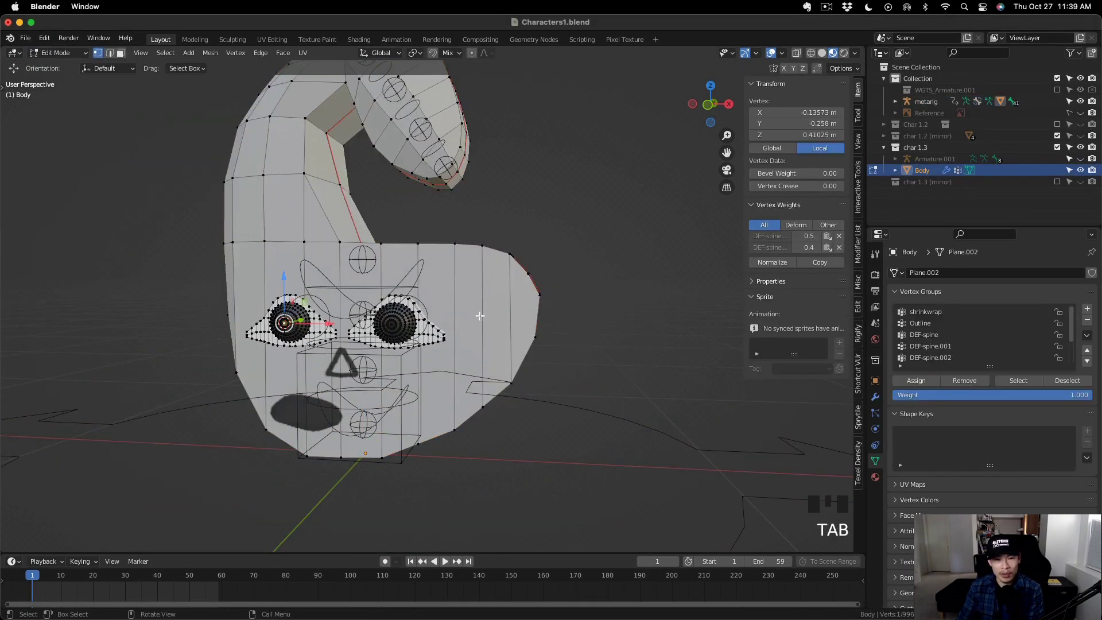
Select all vertices of the Body and merge them by distance.
{"action": "left_click", "coordinate": [497, 315]}
{"action": "key", "text": "a"}
{"action": "middle_click_drag", "start_coordinate": [497, 316], "coordinate": [248, 126]}
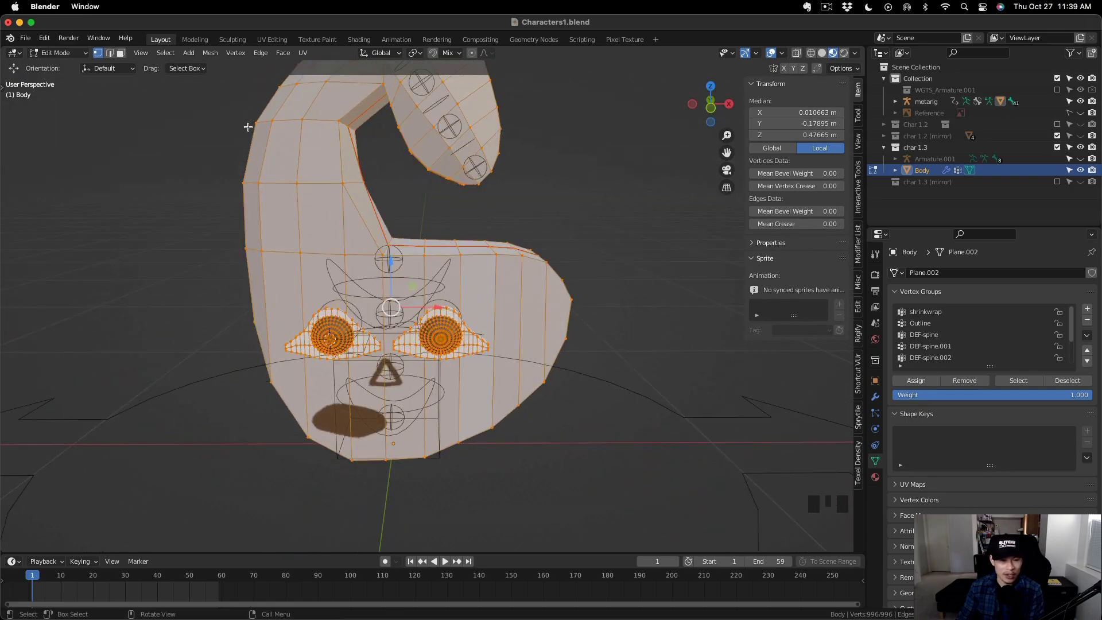
{"action": "left_click", "coordinate": [245, 54]}
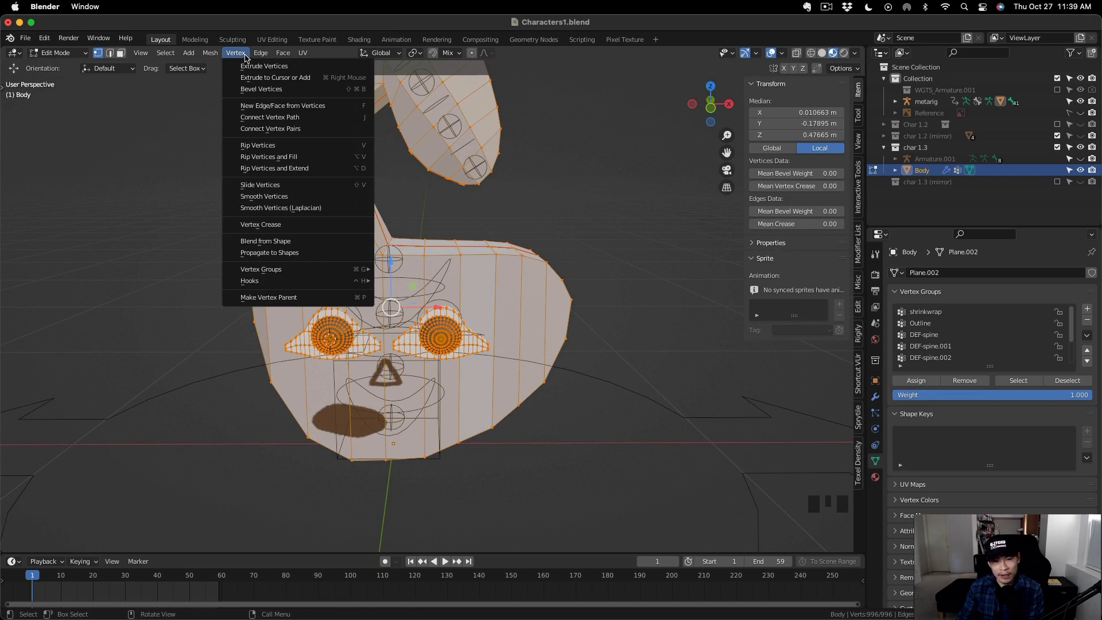
{"action": "right_click", "coordinate": [557, 351]}
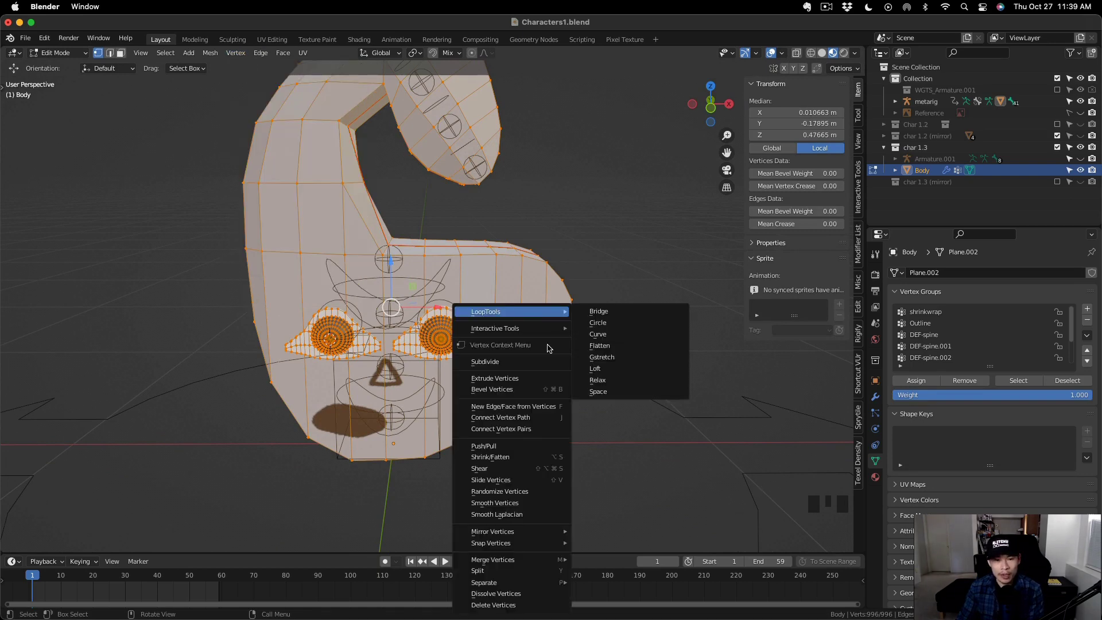
{"action": "mouse_move", "coordinate": [551, 562]}
{"action": "left_click", "coordinate": [606, 553]}
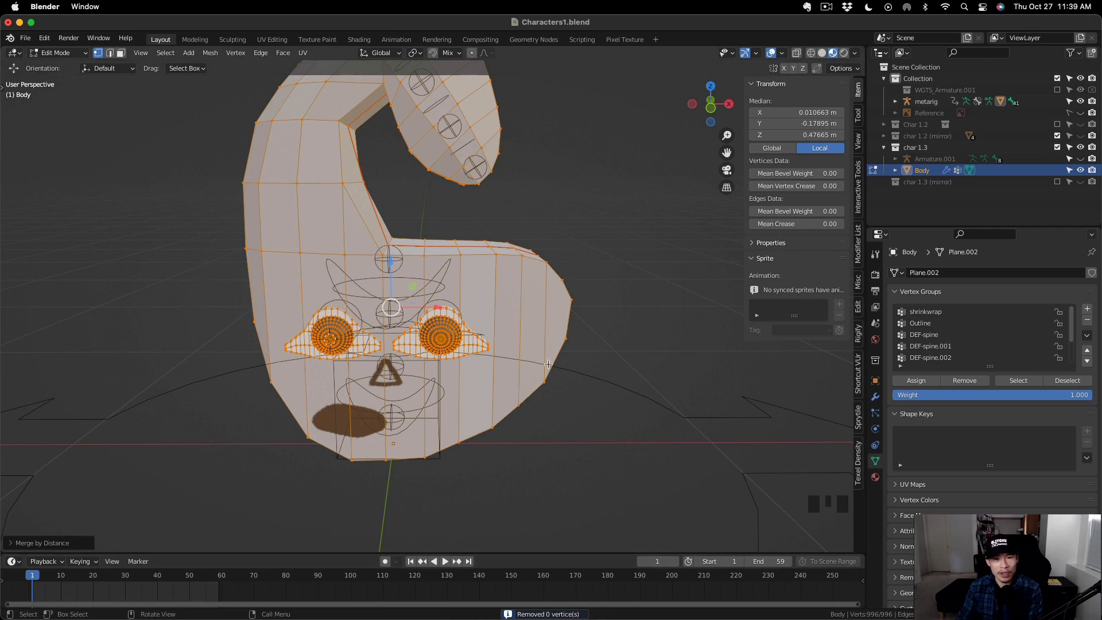
{"action": "middle_click_drag", "start_coordinate": [548, 364], "coordinate": [531, 368]}
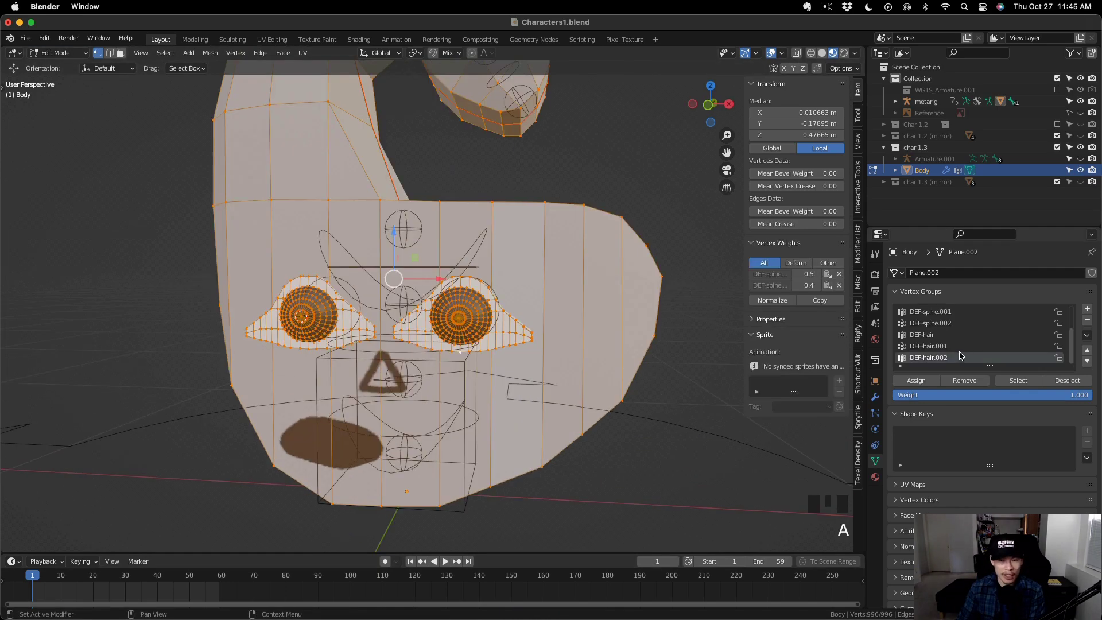
Make DEF-spine the active vertex group and select all vertices of both eyes in front view with X-ray on.
{"action": "left_click", "coordinate": [969, 338]}
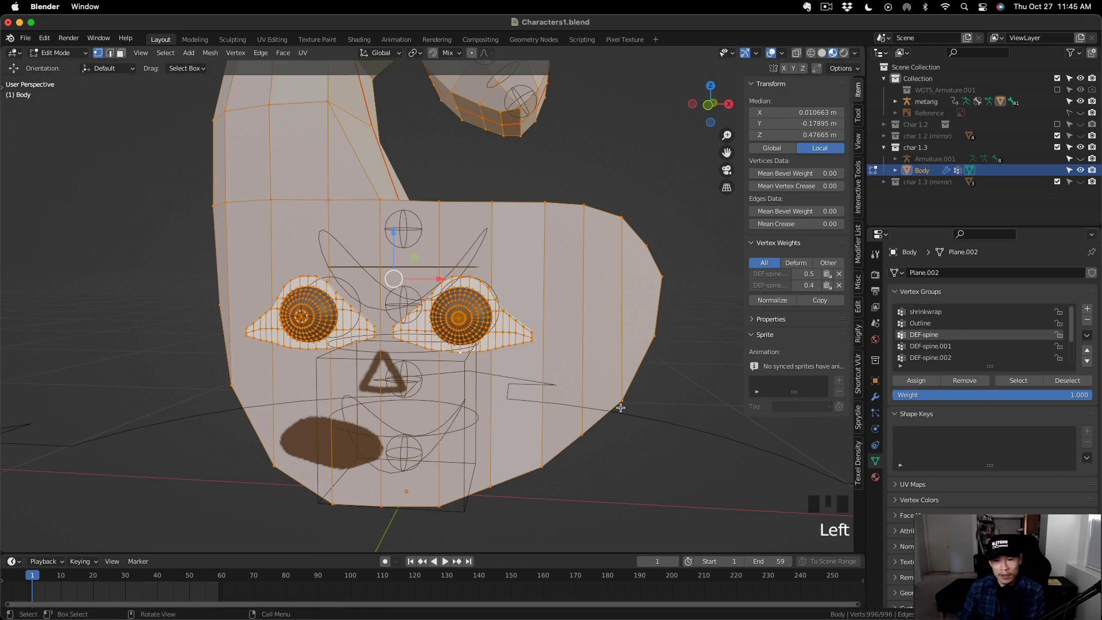
{"action": "left_click_drag", "start_coordinate": [243, 258], "coordinate": [563, 358]}
{"action": "key", "text": "alt+z"}
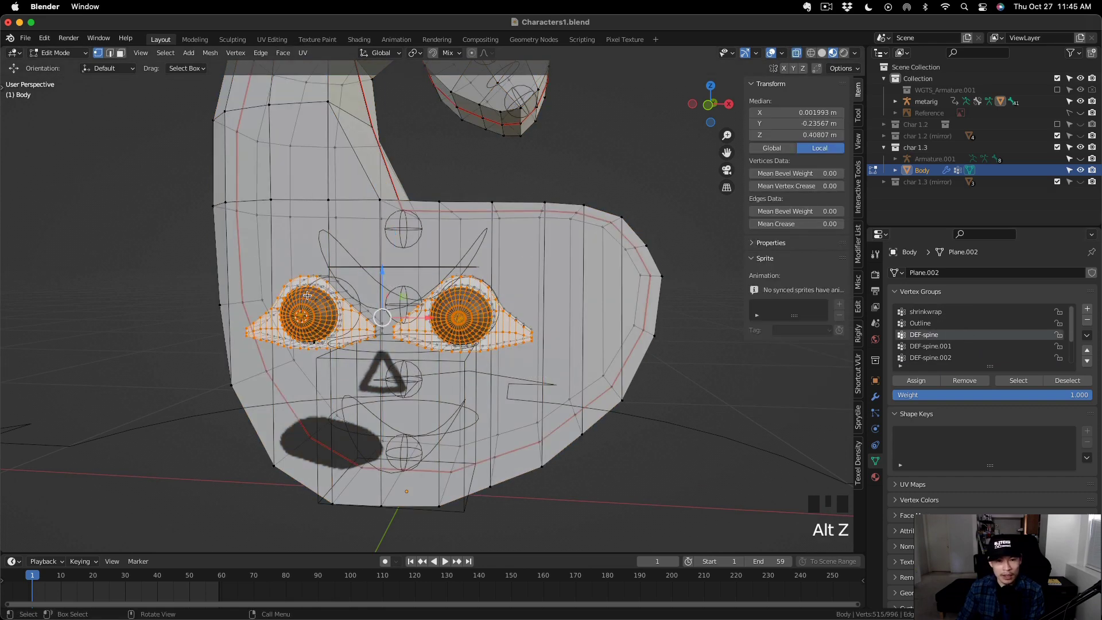
{"action": "key", "text": "KP_1"}
{"action": "scroll", "coordinate": [513, 397], "scroll_direction": "up", "scroll_amount": 3}
{"action": "left_click_drag", "start_coordinate": [302, 246], "coordinate": [614, 365]}
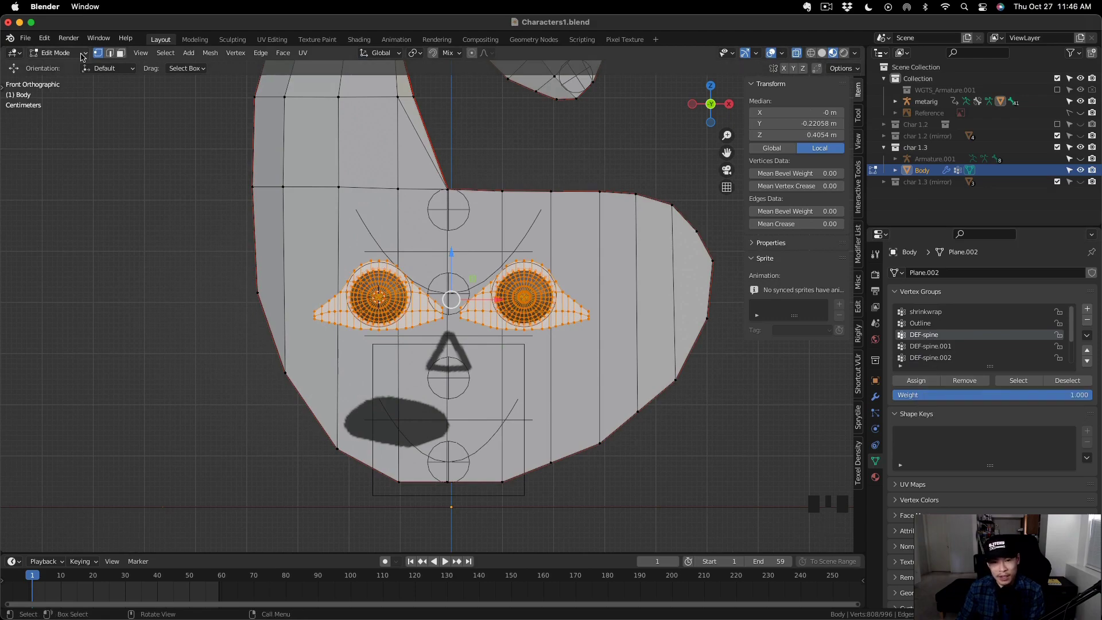
{"action": "key", "text": "Tab"}
{"action": "key", "text": "Tab"}
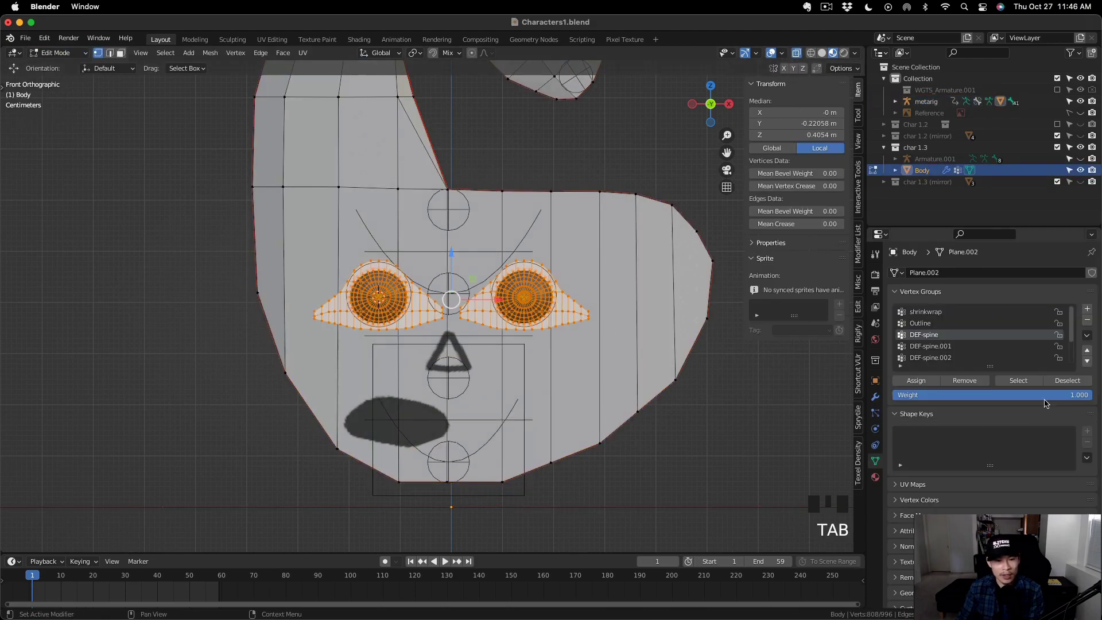
{"action": "scroll", "coordinate": [1000, 338], "scroll_direction": "down", "scroll_amount": 3}
{"action": "scroll", "coordinate": [1000, 338], "scroll_direction": "up", "scroll_amount": 3}
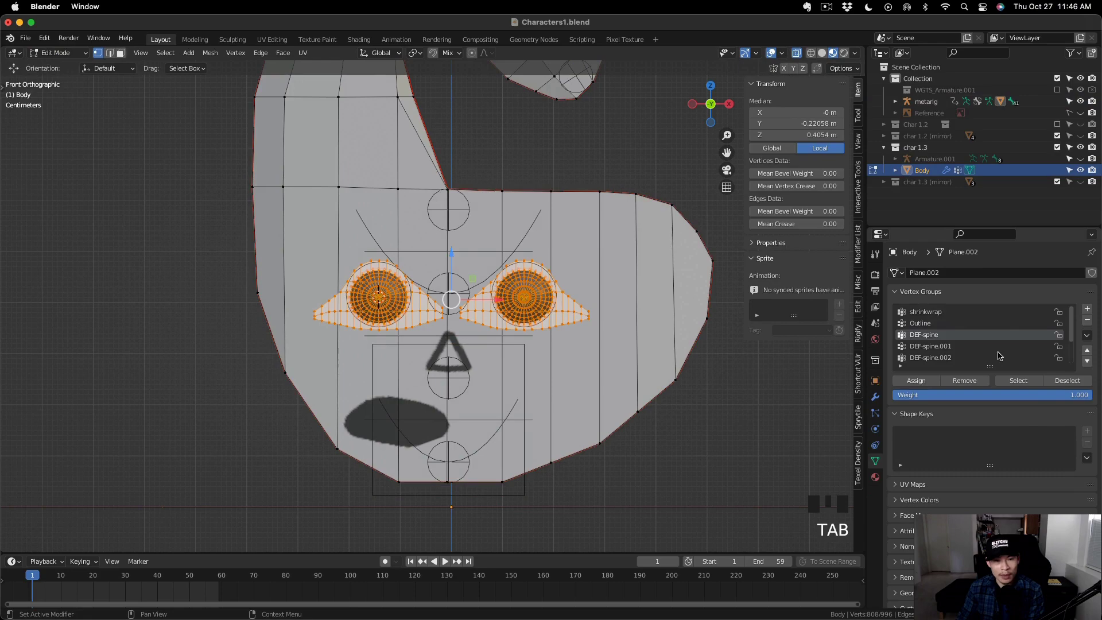
Assign the selected eye vertices to DEF-spine, DEF-spine.001 and DEF-spine.002 at weight 1.000, and return to Object Mode.
{"action": "left_click", "coordinate": [916, 380]}
{"action": "left_click", "coordinate": [930, 346]}
{"action": "left_click", "coordinate": [916, 381]}
{"action": "left_click", "coordinate": [930, 358]}
{"action": "left_click", "coordinate": [916, 381]}
{"action": "left_click", "coordinate": [55, 52]}
{"action": "left_click", "coordinate": [55, 67]}
{"action": "scroll", "coordinate": [528, 319], "scroll_direction": "down", "scroll_amount": 2}
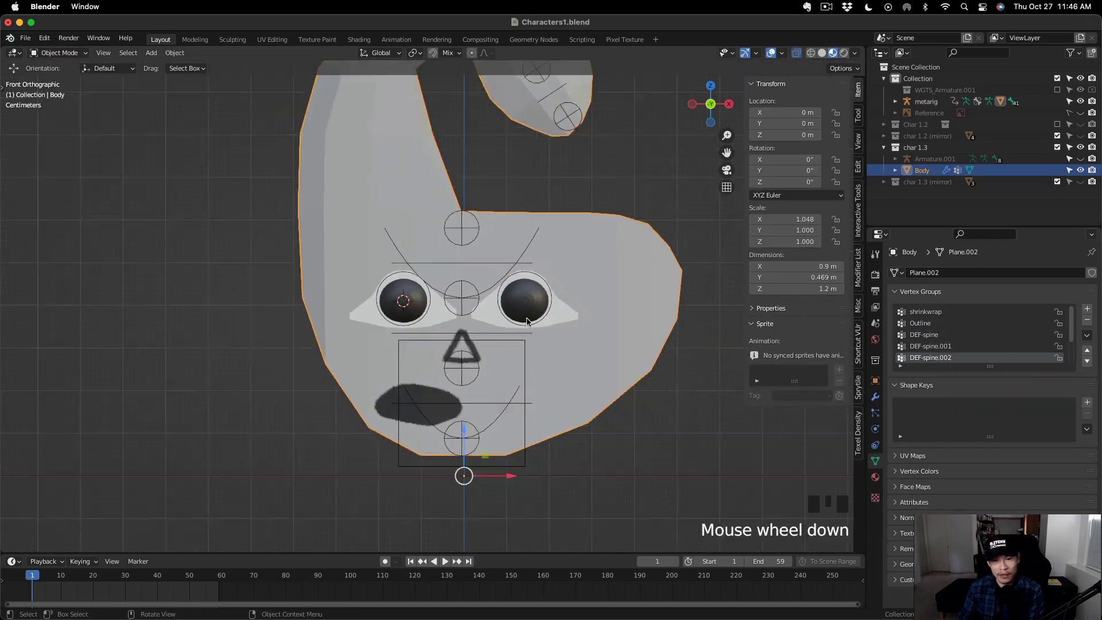
Select the metarig, switch it to Pose Mode and select the hips control.
{"action": "left_click", "coordinate": [505, 403]}
{"action": "left_click", "coordinate": [507, 392]}
{"action": "left_click_drag", "start_coordinate": [477, 403], "coordinate": [483, 394]}
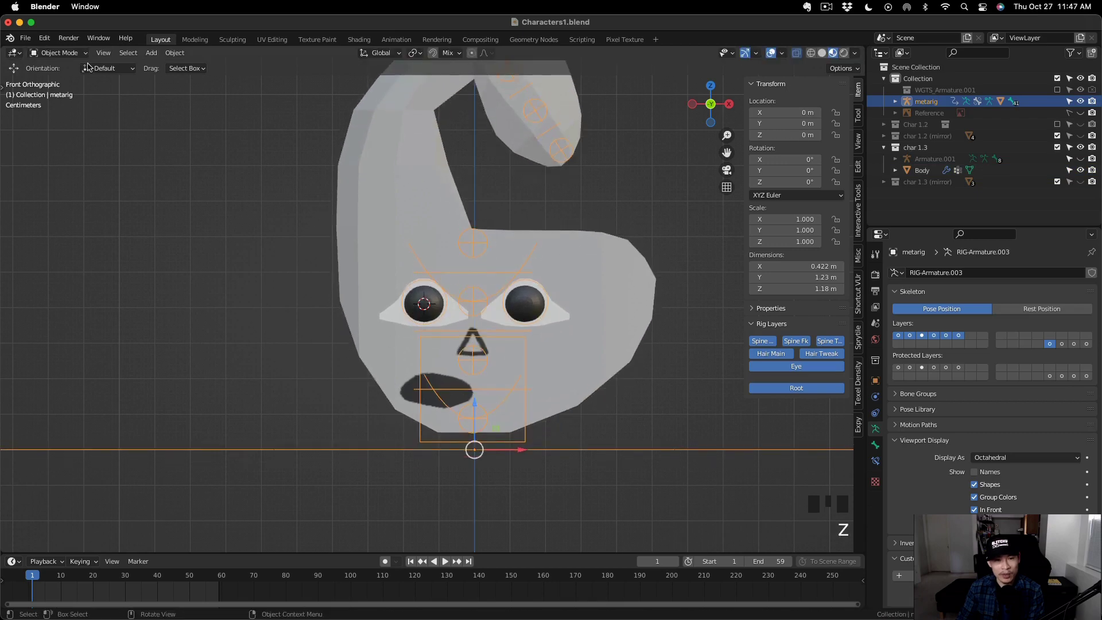
{"action": "middle_click_drag", "start_coordinate": [180, 70], "coordinate": [100, 82], "text": "shift"}
{"action": "left_click", "coordinate": [71, 54]}
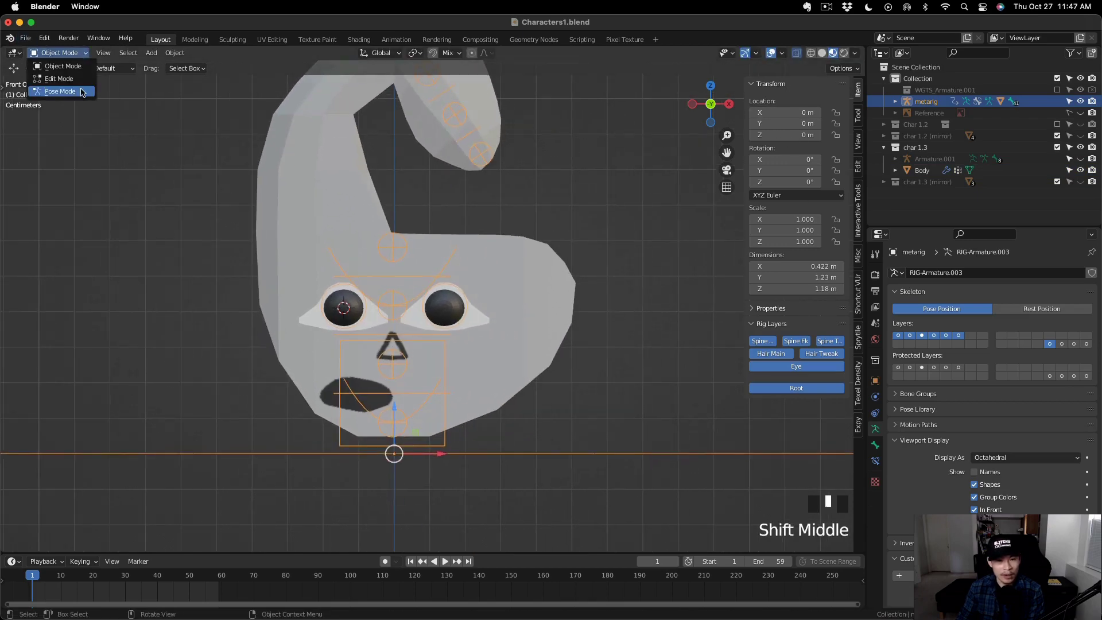
{"action": "left_click", "coordinate": [82, 92]}
{"action": "left_click", "coordinate": [425, 401]}
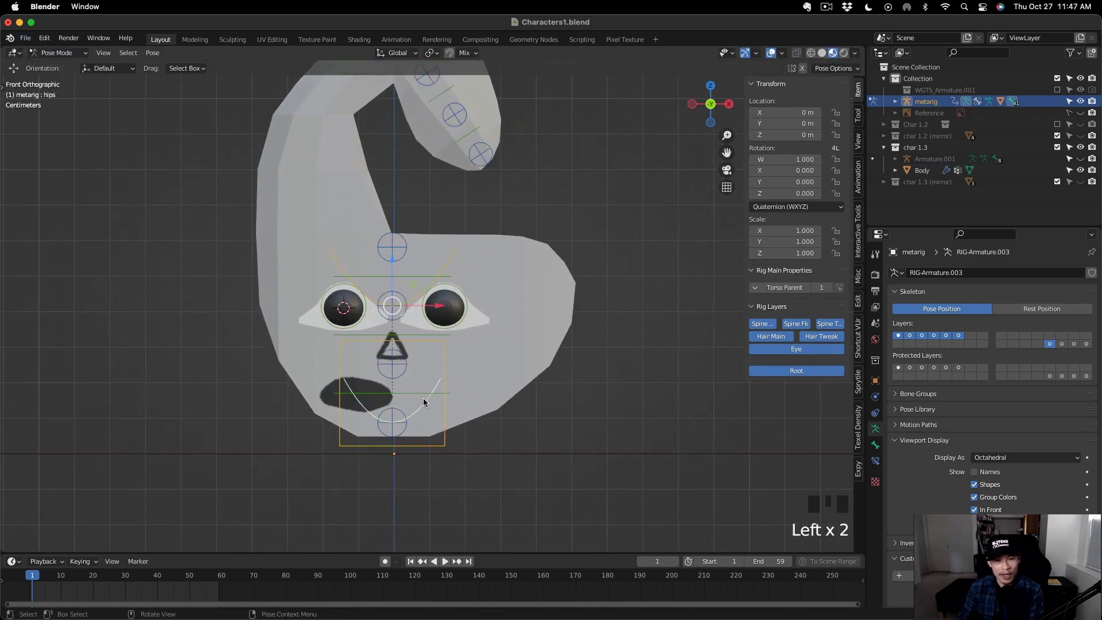
Try moving the lowest spine tweak control downward, undo the move and select the lowest spine FK control.
{"action": "left_click_drag", "start_coordinate": [401, 392], "coordinate": [450, 389]}
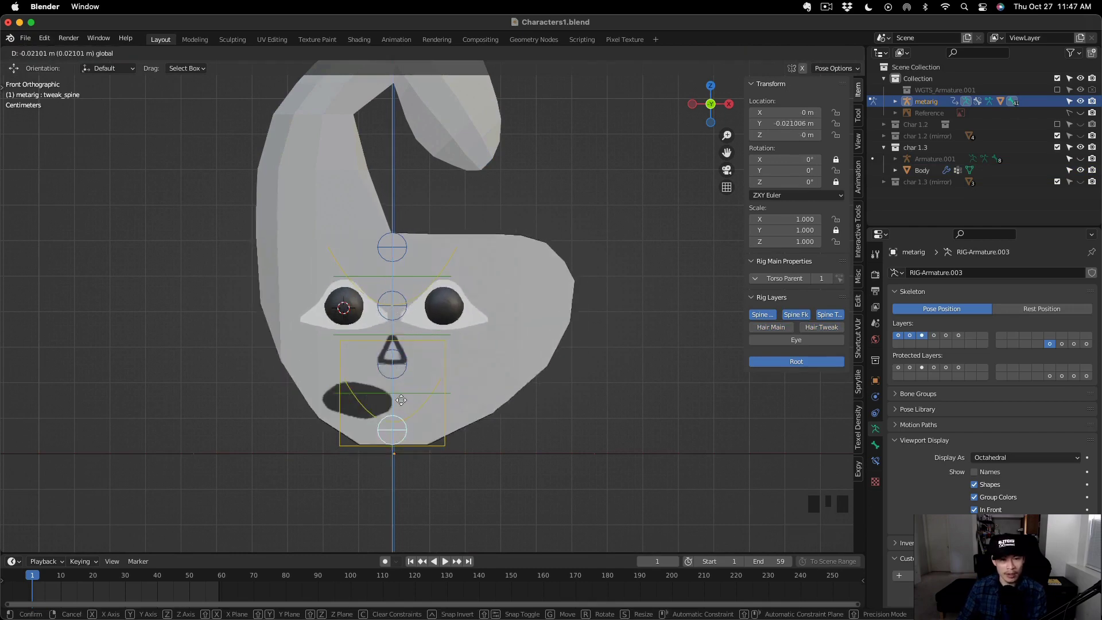
{"action": "key", "text": "super+z"}
{"action": "key", "text": "super+z"}
{"action": "left_click", "coordinate": [418, 393]}
{"action": "right_click", "coordinate": [450, 388]}
{"action": "middle_click_drag", "start_coordinate": [558, 384], "coordinate": [517, 448], "text": "shift"}
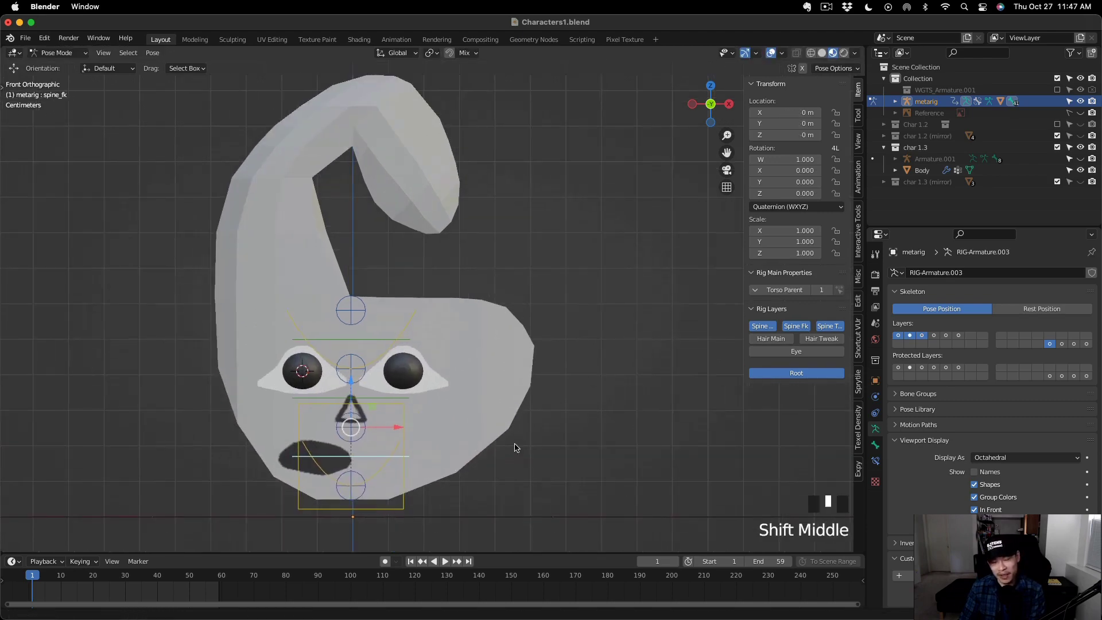
Try moving the upper spine tweak and FK controls one by one, undoing each move.
{"action": "left_click_drag", "start_coordinate": [351, 325], "coordinate": [393, 315]}
{"action": "key", "text": "super+z"}
{"action": "left_click", "coordinate": [362, 309]}
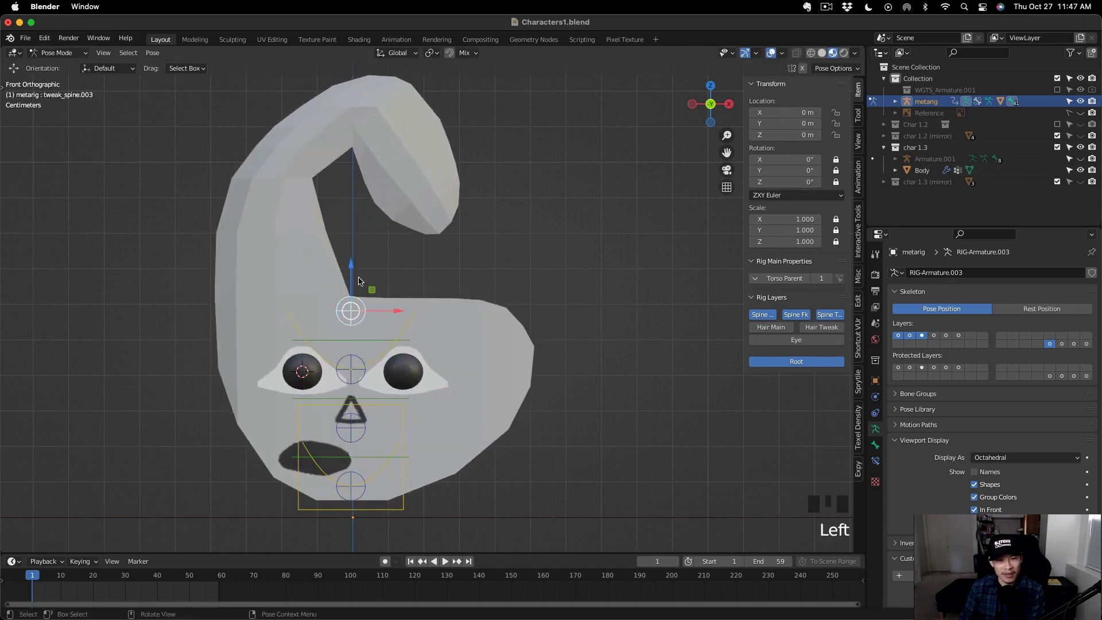
{"action": "key", "text": "super+z"}
{"action": "left_click_drag", "start_coordinate": [358, 281], "coordinate": [355, 329]}
{"action": "key", "text": "super+z"}
{"action": "left_click", "coordinate": [360, 313]}
{"action": "key", "text": "super+z"}
{"action": "left_click", "coordinate": [360, 363]}
{"action": "key", "text": "super+z"}
{"action": "left_click", "coordinate": [356, 367]}
{"action": "key", "text": "super+z"}
{"action": "left_click", "coordinate": [358, 339]}
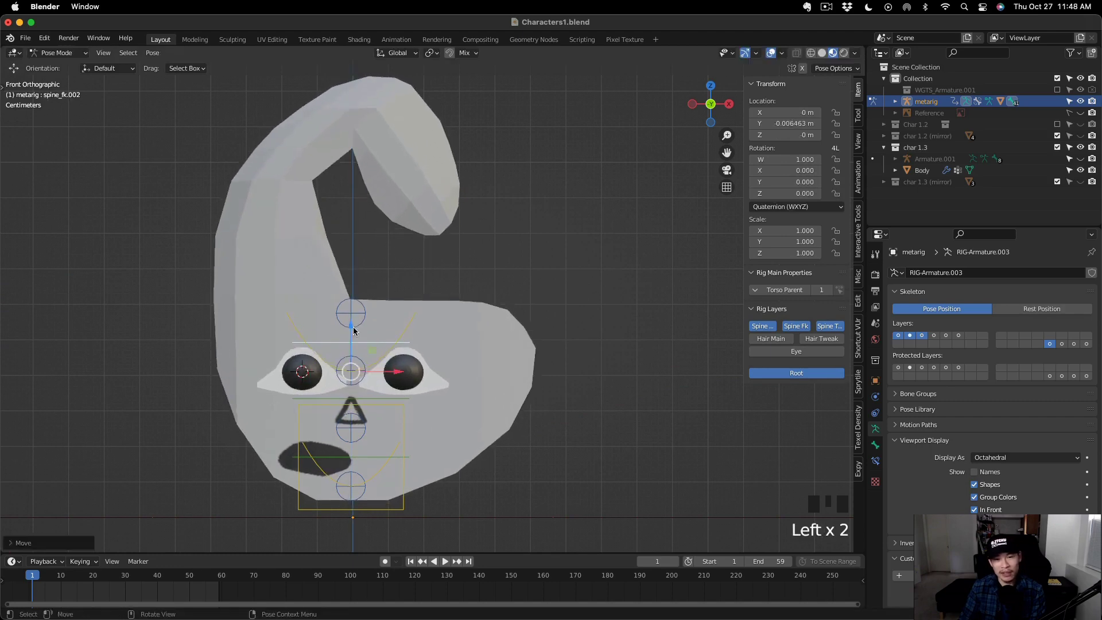
{"action": "key", "text": "super+z"}
Hide every rig layer except Spine Fk.
{"action": "left_click", "coordinate": [802, 327]}
{"action": "left_click", "coordinate": [798, 199]}
{"action": "left_click", "coordinate": [796, 153]}
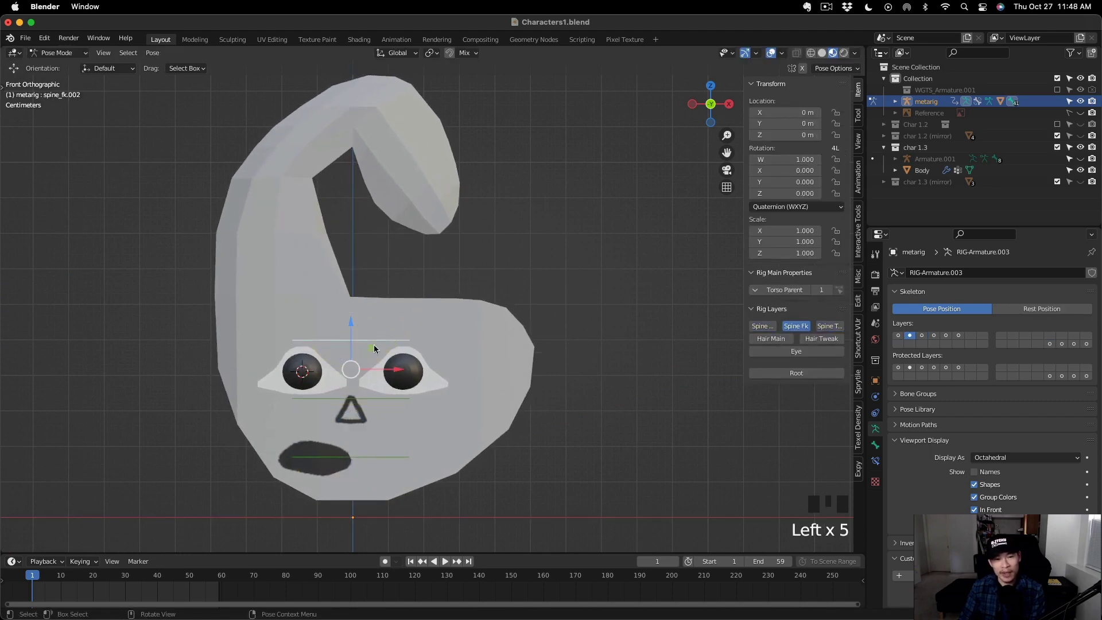
{"action": "left_click", "coordinate": [530, 514]}
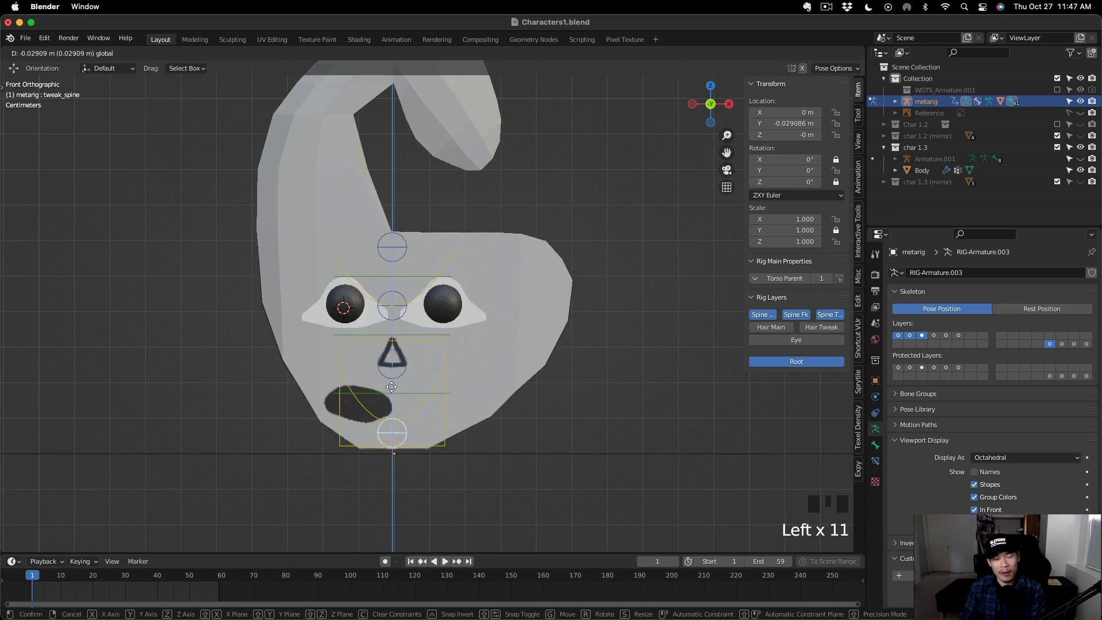
Test the face's deformation by moving the lowest spine tweak control, undoing the move and selecting the lowest FK control.
{"action": "left_click_drag", "start_coordinate": [402, 397], "coordinate": [451, 390]}
{"action": "key", "text": "super+z"}
{"action": "key", "text": "super+z"}
{"action": "left_click", "coordinate": [442, 393]}
{"action": "right_click", "coordinate": [451, 390]}
{"action": "middle_click_drag", "start_coordinate": [451, 390], "coordinate": [432, 460], "text": "shift"}
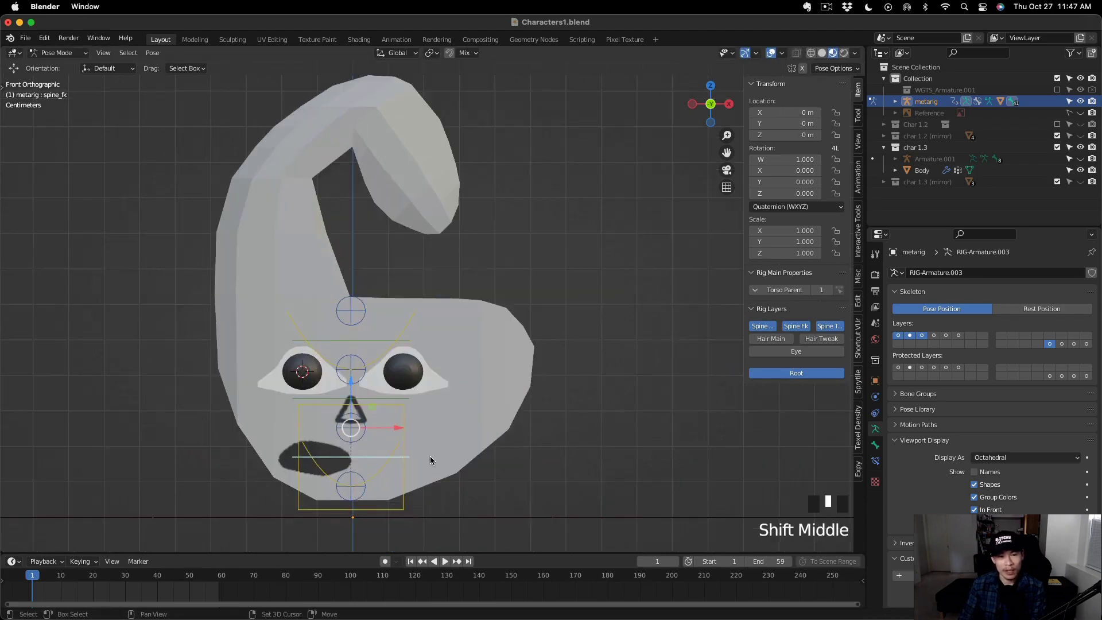
Test moving the middle and upper spine controls in turn, undoing each move.
{"action": "left_click", "coordinate": [354, 376]}
{"action": "left_click_drag", "start_coordinate": [354, 376], "coordinate": [354, 328]}
{"action": "key", "text": "super+z"}
{"action": "left_click", "coordinate": [356, 307]}
{"action": "key", "text": "super+z"}
{"action": "left_click", "coordinate": [351, 312]}
{"action": "key", "text": "super+z"}
{"action": "left_click", "coordinate": [357, 357]}
{"action": "key", "text": "super+z"}
{"action": "left_click", "coordinate": [363, 338]}
{"action": "key", "text": "super+z"}
Reset the rig layer visibility so that only the Spine Fk layer is shown.
{"action": "left_click", "coordinate": [799, 326]}
{"action": "left_click", "coordinate": [798, 199]}
{"action": "left_click", "coordinate": [794, 155]}
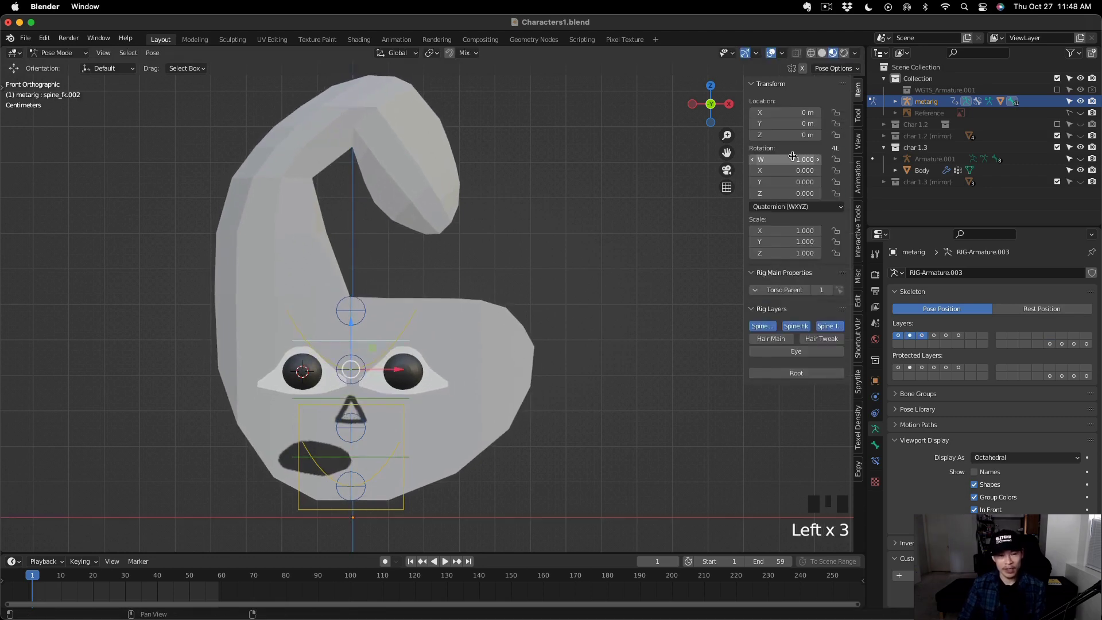
{"action": "left_click", "coordinate": [786, 326]}
Enlarge the timeline and insert a location and rotation keyframe on the uppermost spine FK control at frame 0.
{"action": "left_click_drag", "start_coordinate": [533, 553], "coordinate": [409, 501]}
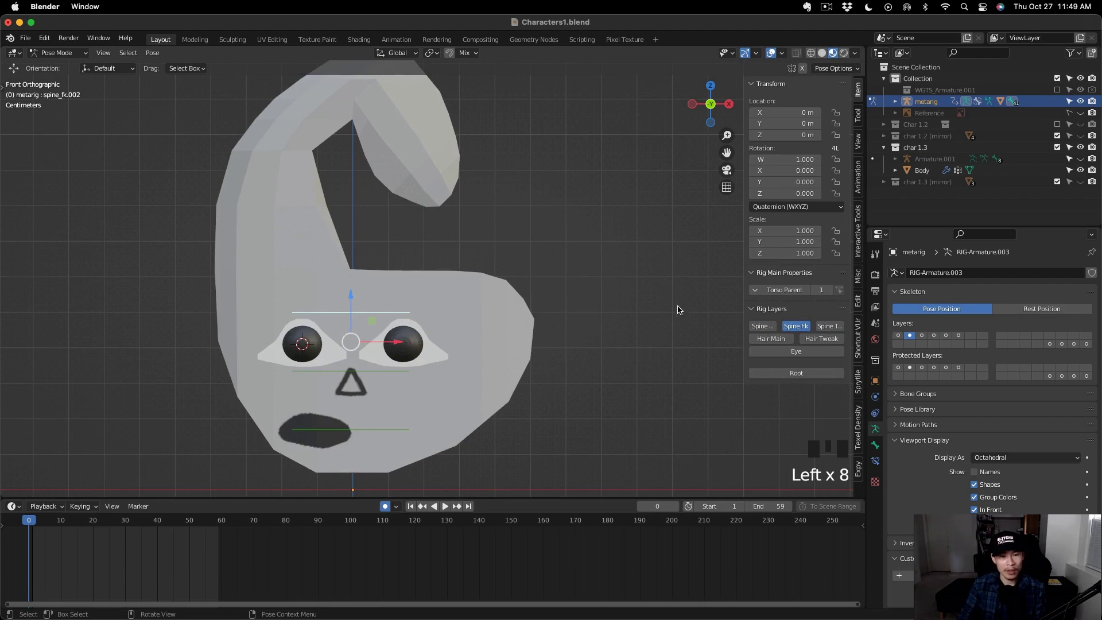
{"action": "key", "text": "i"}
{"action": "key", "text": "i"}
{"action": "left_click", "coordinate": [372, 386]}
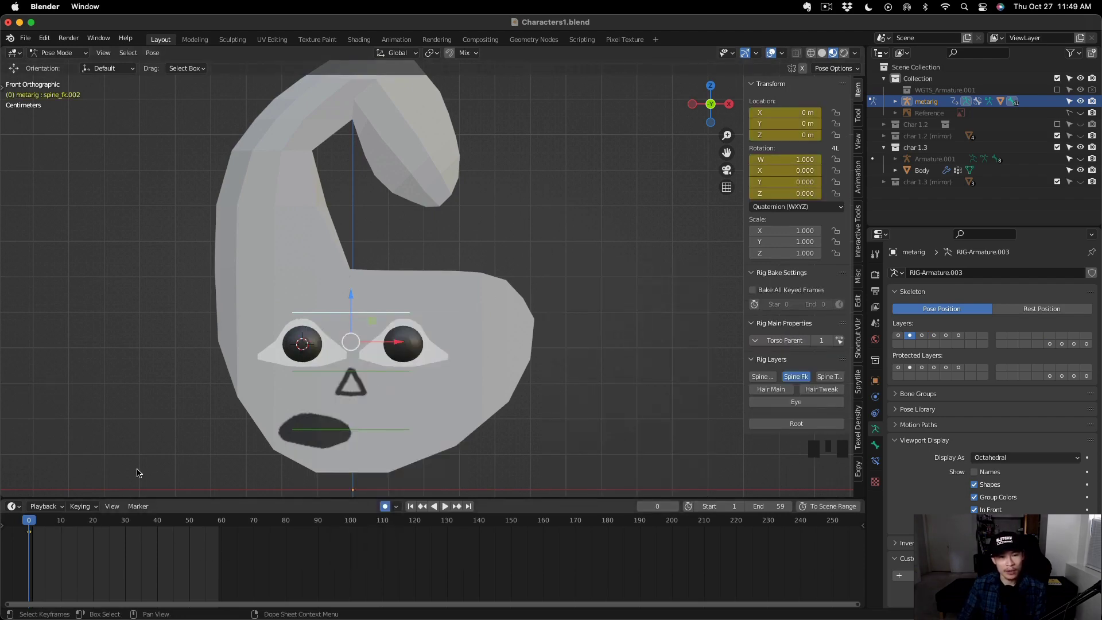
At frame 10, move the uppermost spine FK control down and set its Y location to -0.05 m.
{"action": "left_click", "coordinate": [52, 519]}
{"action": "left_click", "coordinate": [60, 519]}
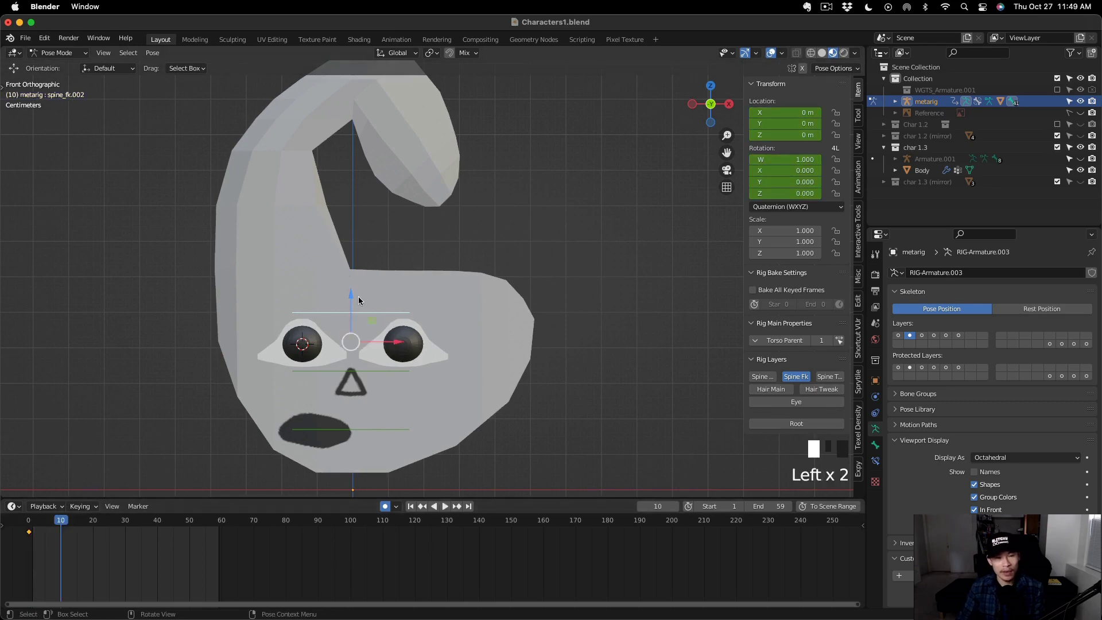
{"action": "left_click_drag", "start_coordinate": [355, 303], "coordinate": [353, 318]}
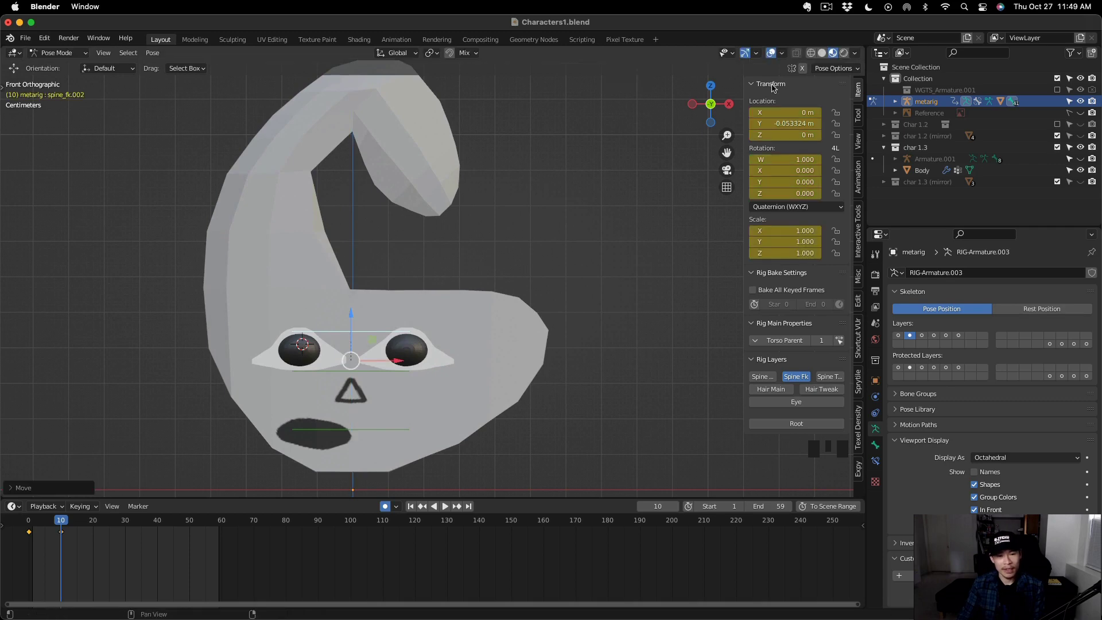
{"action": "left_click", "coordinate": [785, 124]}
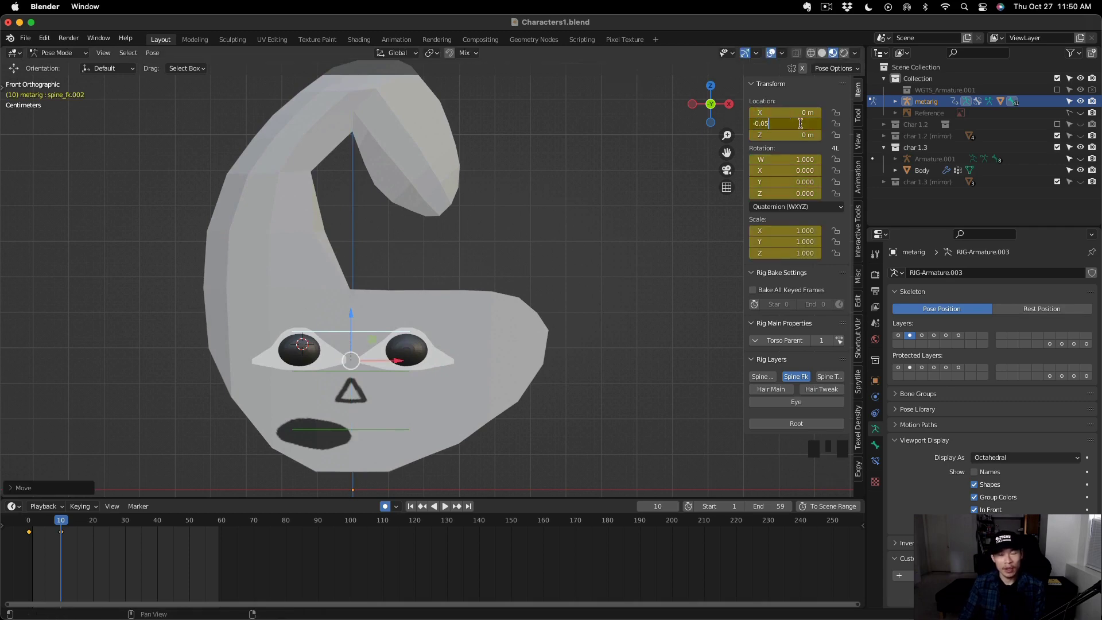
{"action": "key", "text": "Return"}
At frame 20, set the spine FK control's Y location to 0 m.
{"action": "left_click_drag", "start_coordinate": [63, 523], "coordinate": [93, 524]}
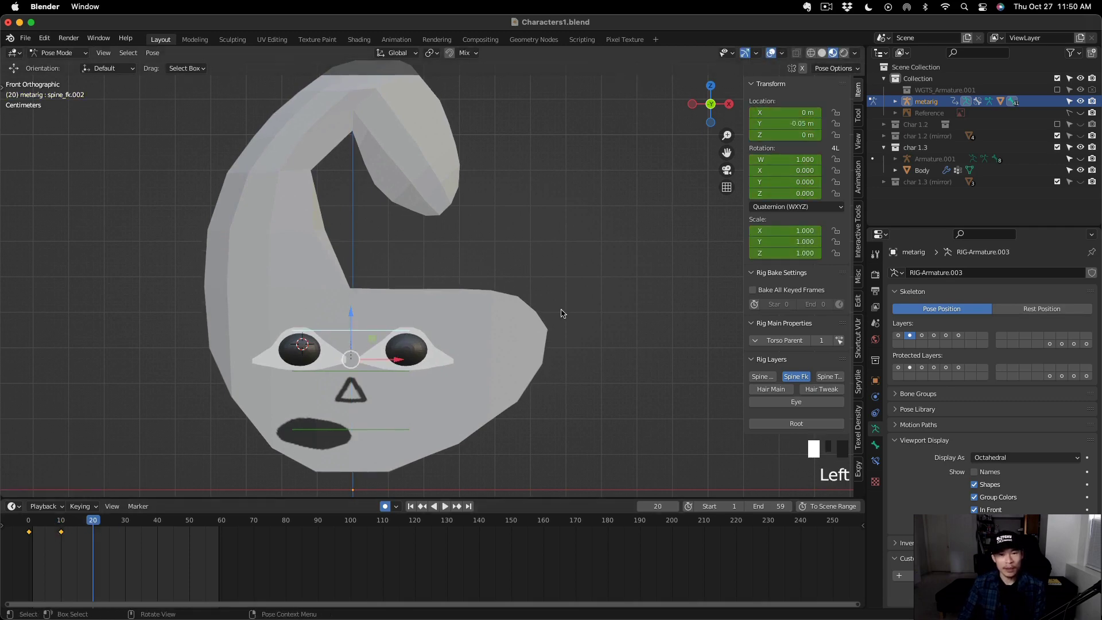
{"action": "double_click", "coordinate": [799, 126]}
{"action": "type", "text": "0"}
{"action": "key", "text": "Return"}
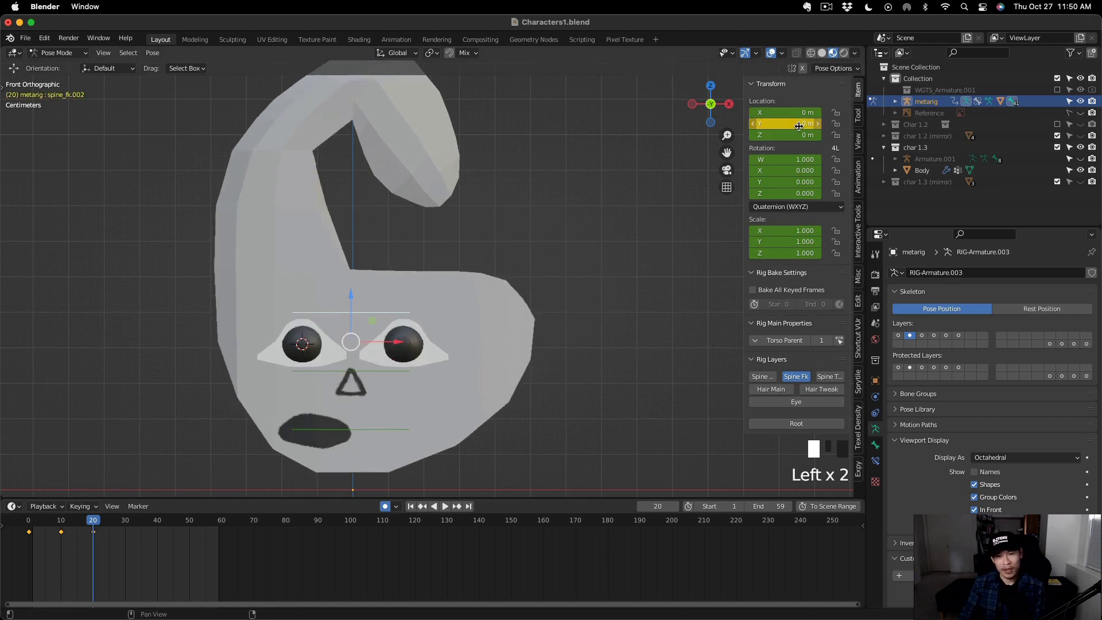
Enter a new keyed Y location for the spine FK control at frame 30.
{"action": "left_click", "coordinate": [129, 527]}
{"action": "left_click", "coordinate": [125, 528]}
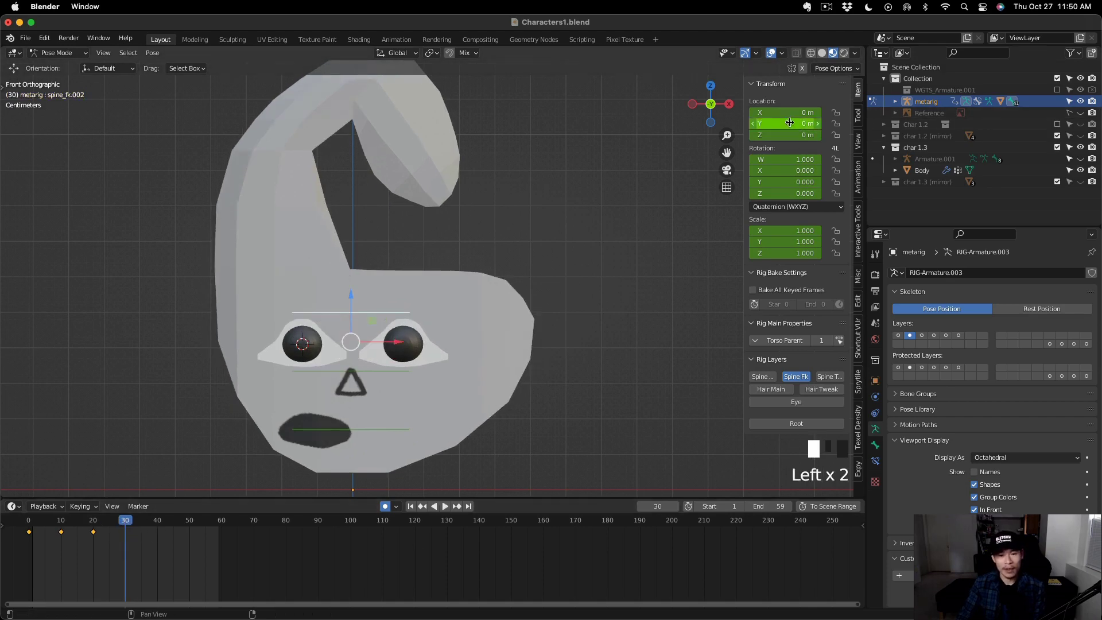
{"action": "key", "text": "Return"}
Duplicate the control's keyframes at 10-frame intervals out to frame 60 and delete the surplus keyframe at frame 70.
{"action": "left_click_drag", "start_coordinate": [125, 523], "coordinate": [224, 537]}
{"action": "key", "text": "shift+d"}
{"action": "left_click", "coordinate": [287, 549]}
{"action": "key", "text": "Right"}
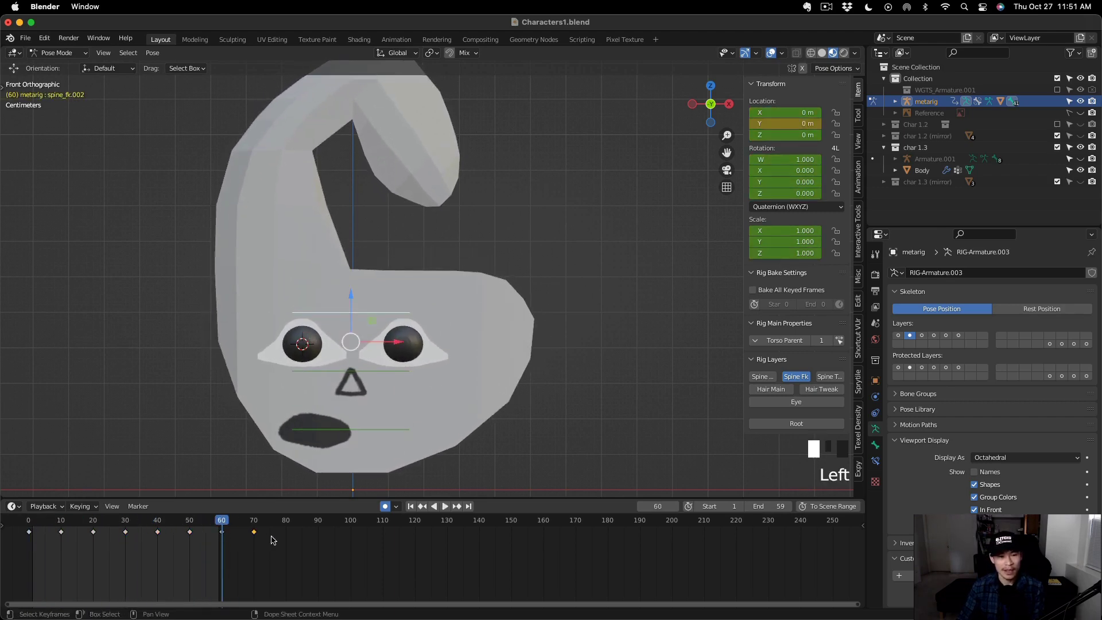
{"action": "key", "text": "x"}
{"action": "left_click", "coordinate": [273, 540]}
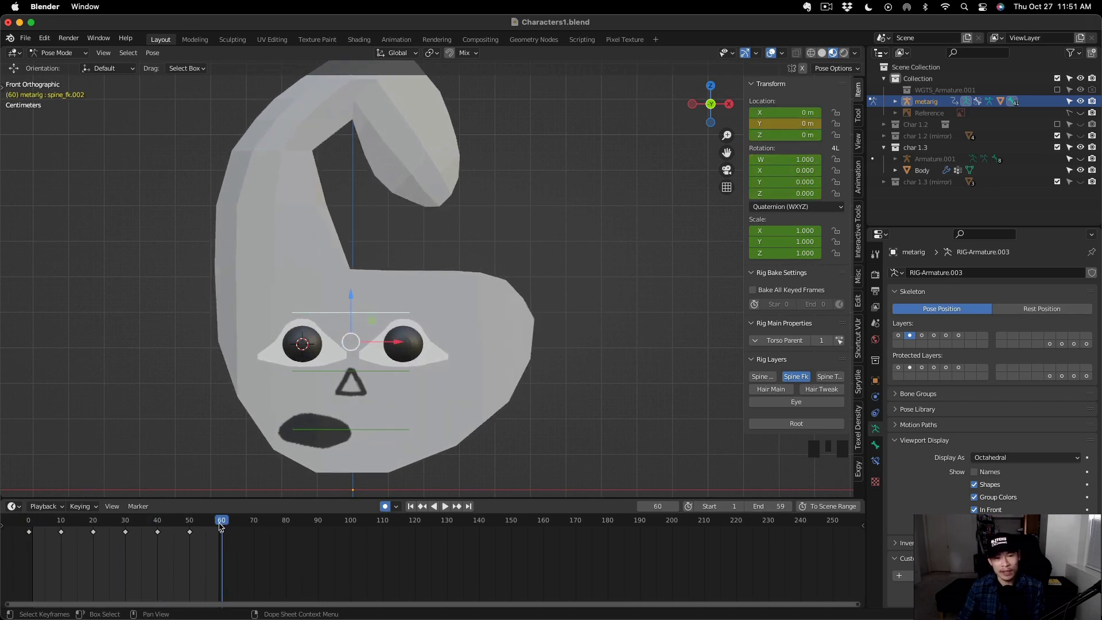
Turn off automatic keyframing and return the animation to frame 0.
{"action": "left_click_drag", "start_coordinate": [219, 527], "coordinate": [276, 524]}
{"action": "left_click", "coordinate": [384, 506]}
{"action": "left_click", "coordinate": [29, 520]}
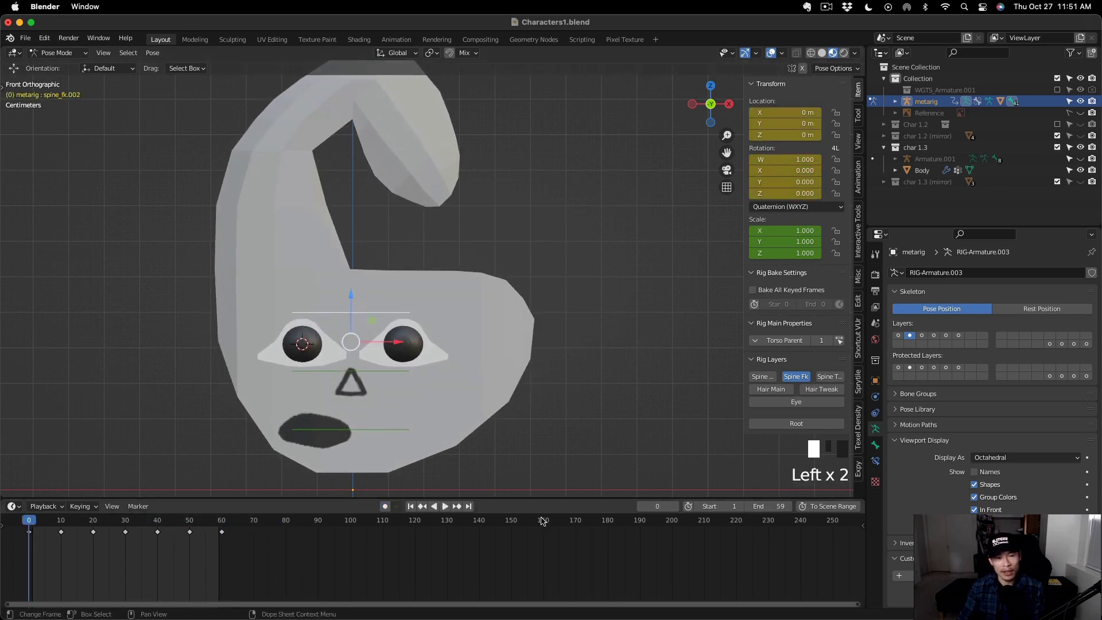
Move the WGTS_Armature.001 collection and the metarig object into the char 1.3 collection.
{"action": "scroll", "coordinate": [545, 382], "scroll_direction": "down", "scroll_amount": 2}
{"action": "left_click", "coordinate": [940, 92]}
{"action": "left_click_drag", "start_coordinate": [940, 92], "coordinate": [959, 171]}
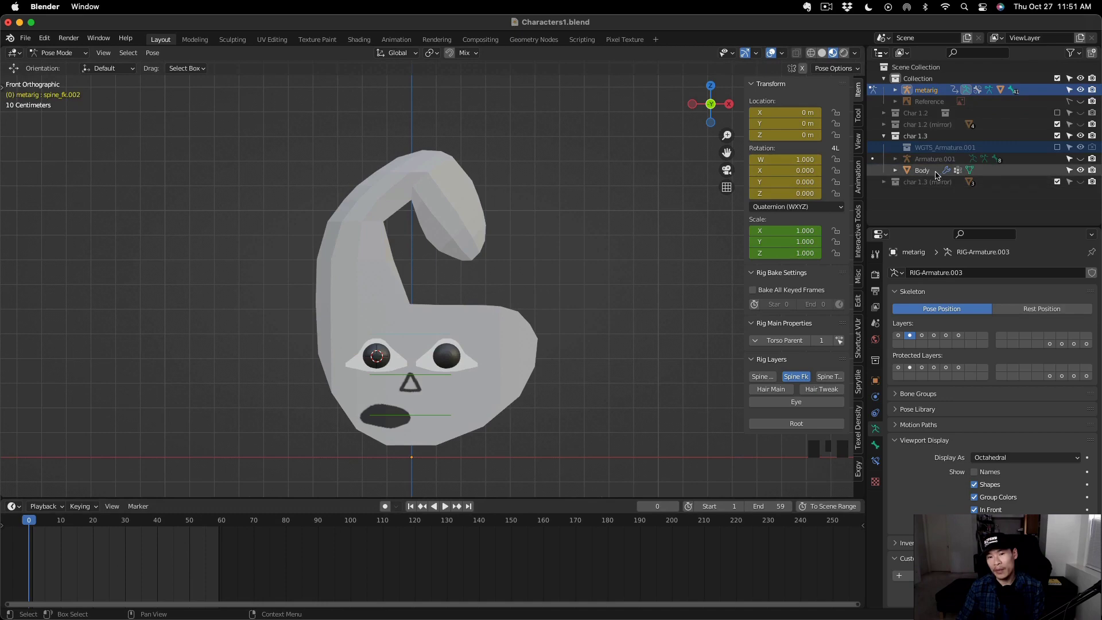
{"action": "left_click", "coordinate": [934, 91]}
{"action": "left_click_drag", "start_coordinate": [934, 90], "coordinate": [922, 136]}
{"action": "key", "text": "super+z"}
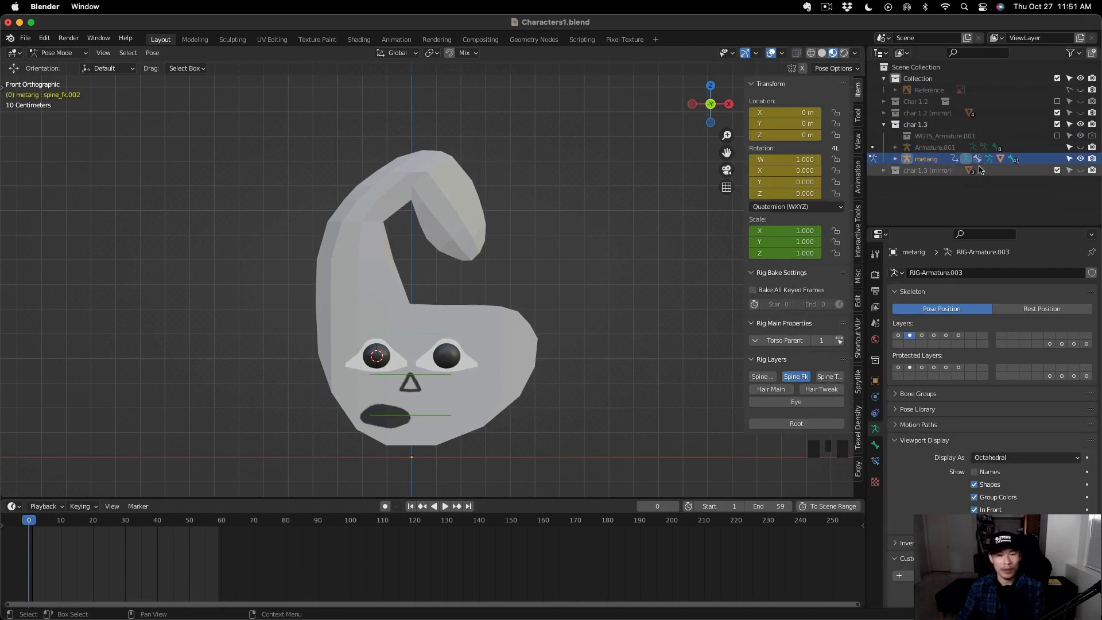
Leave Pose Mode for Object Mode and select the Body mesh parented to metarig.
{"action": "left_click", "coordinate": [895, 158]}
{"action": "scroll", "coordinate": [924, 175], "scroll_direction": "down", "scroll_amount": 2}
{"action": "left_click", "coordinate": [934, 203]}
{"action": "key", "text": "ctrl+Tab"}
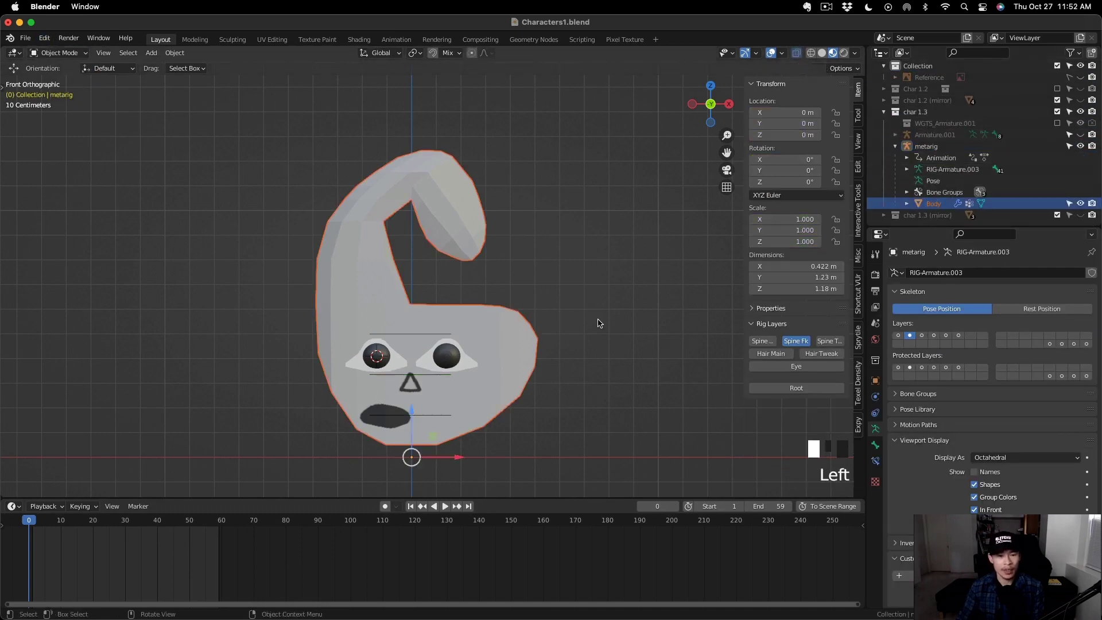
{"action": "key", "text": "shift+d"}
{"action": "left_click", "coordinate": [687, 314]}
{"action": "key", "text": "super+z"}
Duplicate the Body mesh in place and rename the copy Outline.
{"action": "key", "text": "shift+d"}
{"action": "right_click", "coordinate": [560, 323]}
{"action": "double_click", "coordinate": [943, 211]}
{"action": "type", "text": "Outline"}
Add a second material slot to the Outline mesh and assign the existing Outline material to it.
{"action": "left_click", "coordinate": [876, 477]}
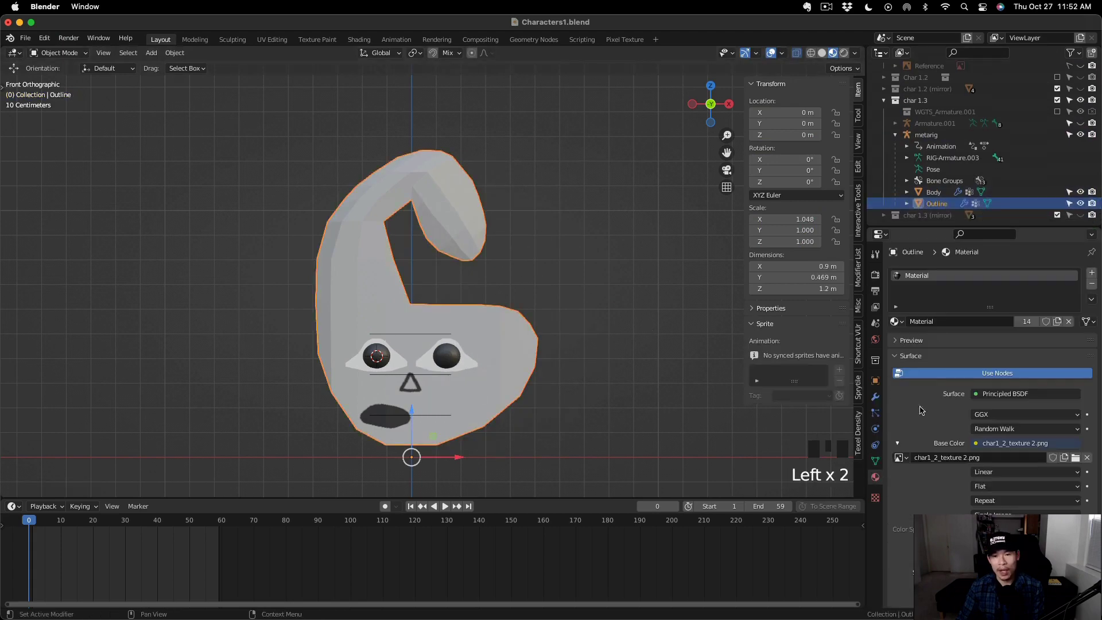
{"action": "left_click", "coordinate": [1091, 274]}
{"action": "left_click", "coordinate": [897, 345]}
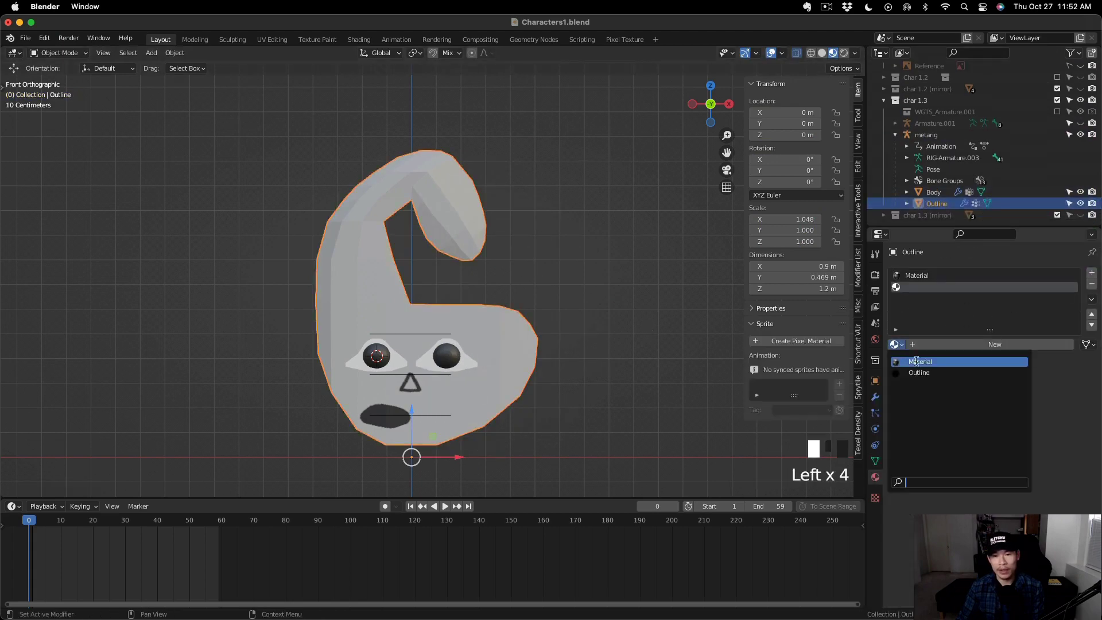
{"action": "left_click", "coordinate": [918, 368]}
Add a Mask modifier and a Solidify modifier to the Outline mesh, with Flip Normals and Even Thickness enabled on the Solidify.
{"action": "left_click", "coordinate": [876, 396]}
{"action": "left_click", "coordinate": [1054, 275]}
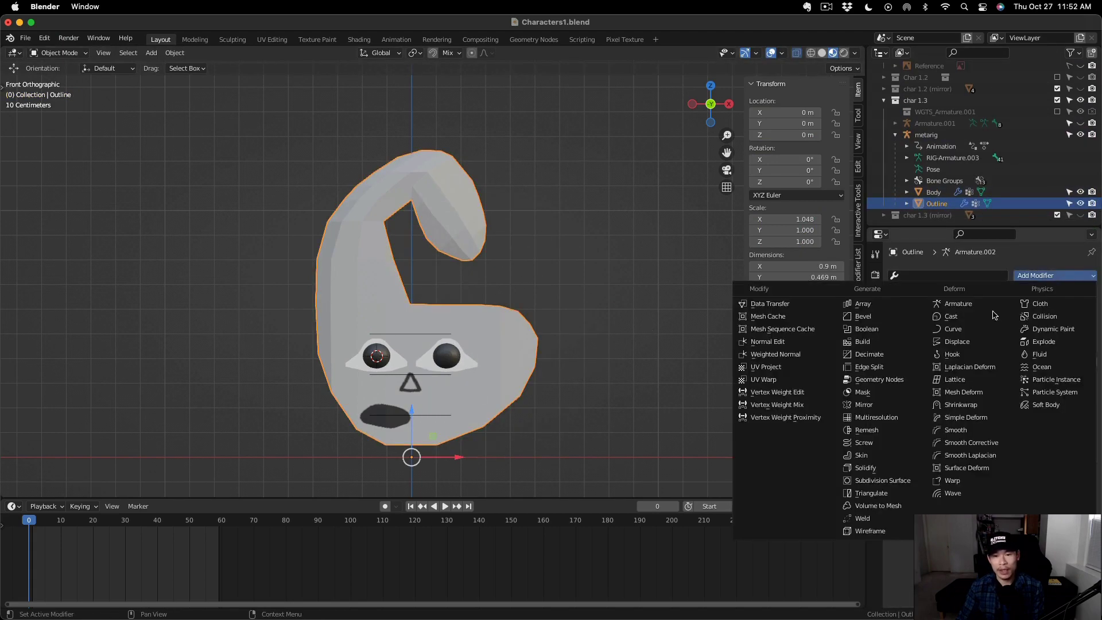
{"action": "left_click", "coordinate": [886, 394]}
{"action": "left_click", "coordinate": [1075, 278]}
{"action": "left_click", "coordinate": [884, 468]}
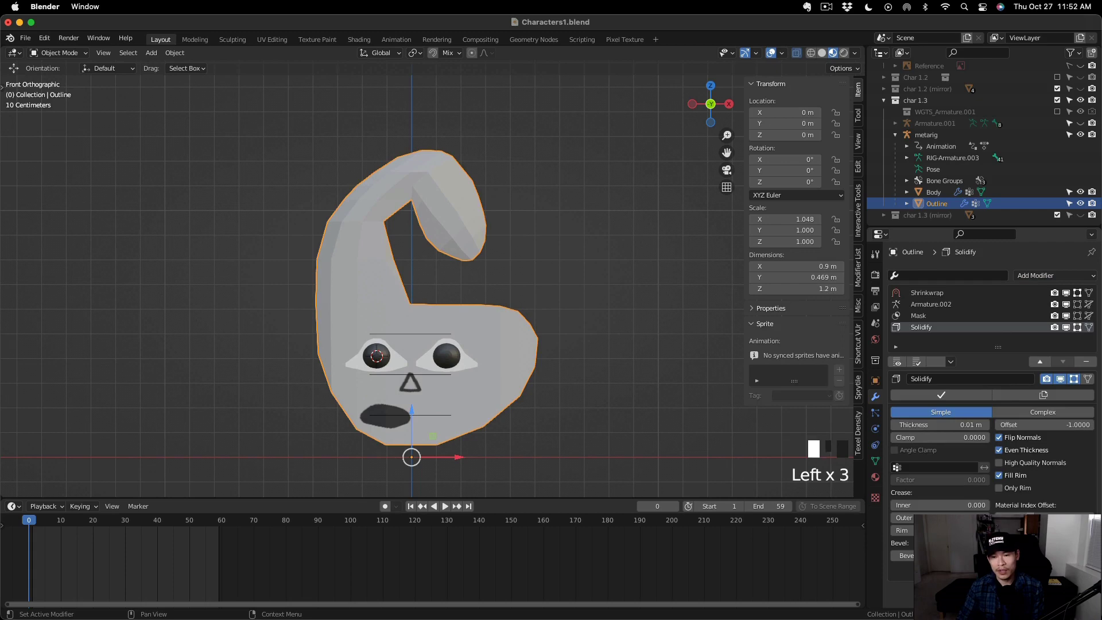
Set the Solidify modifier's offset to 1 and choose Outline as its output vertex group.
{"action": "left_click_drag", "start_coordinate": [1042, 425], "coordinate": [1091, 426]}
{"action": "left_click", "coordinate": [1016, 555]}
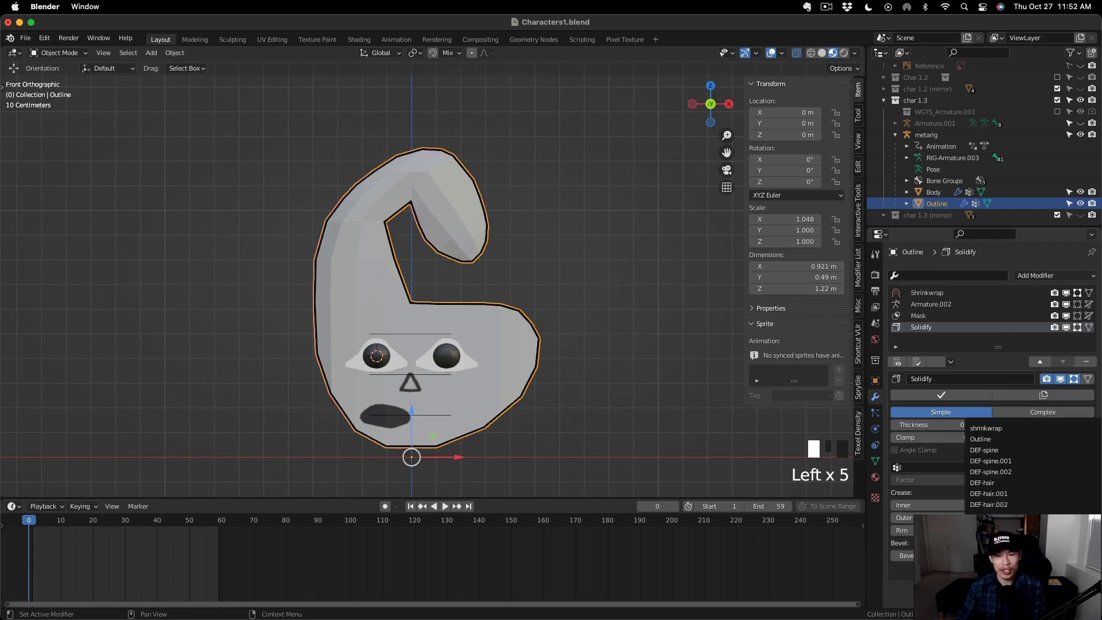
{"action": "left_click", "coordinate": [998, 440]}
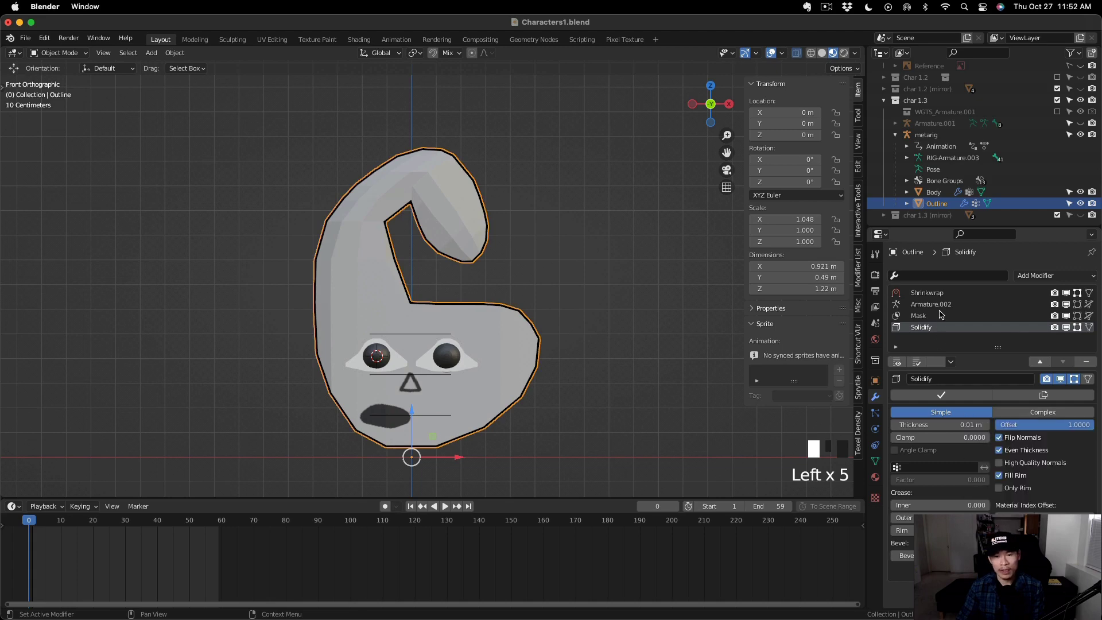
Set the Mask modifier's vertex group to Outline and place the Solidify modifier above the Mask in the stack.
{"action": "left_click", "coordinate": [942, 315]}
{"action": "left_click", "coordinate": [988, 436]}
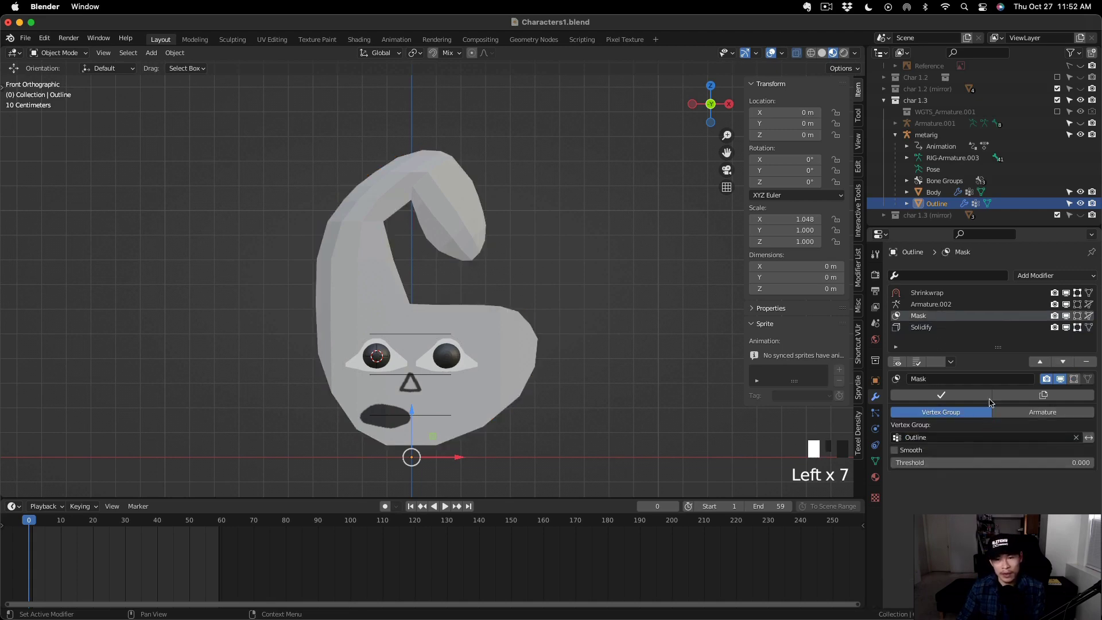
{"action": "left_click", "coordinate": [1045, 329]}
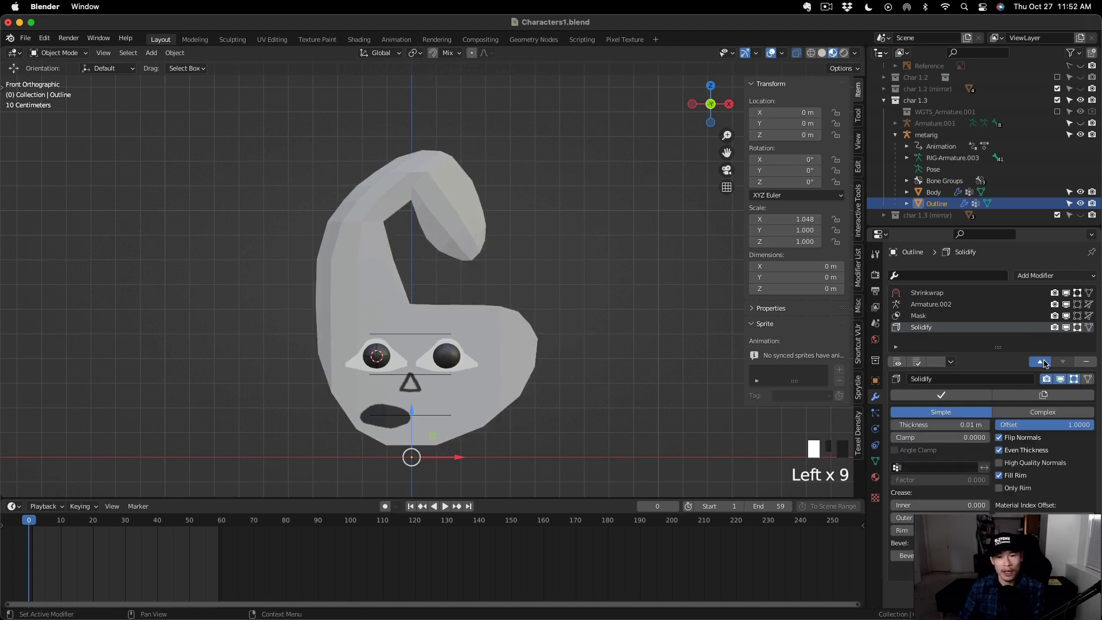
{"action": "left_click", "coordinate": [1043, 361]}
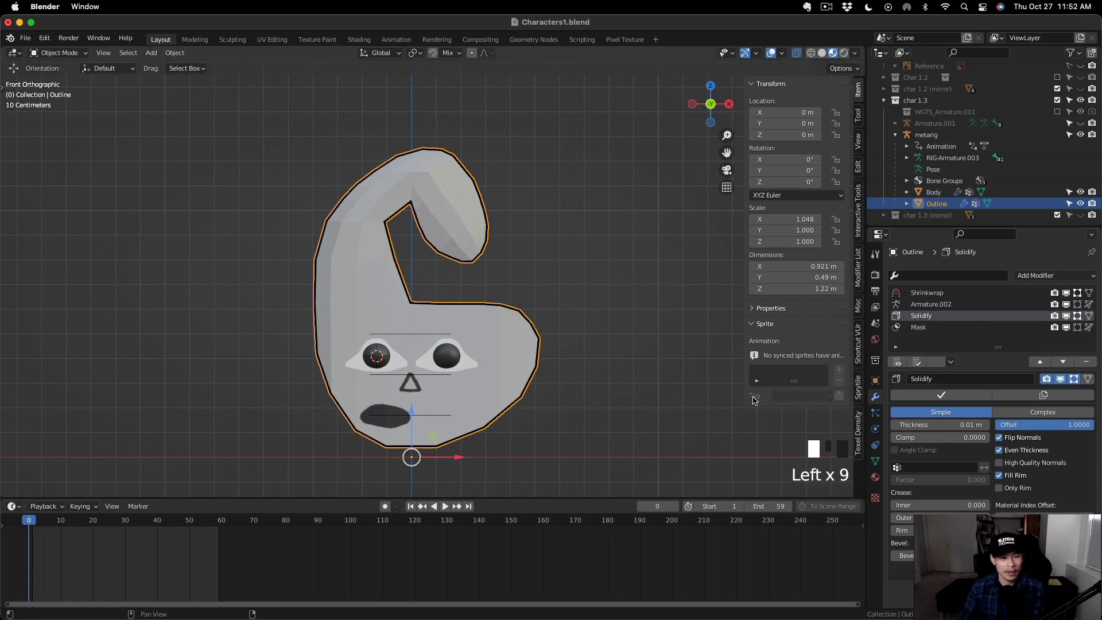
Select all visible objects, including the metarig and its meshes, and start an FBX export.
{"action": "middle_click_drag", "start_coordinate": [678, 397], "coordinate": [506, 369]}
{"action": "scroll", "coordinate": [506, 369], "scroll_direction": "down", "scroll_amount": 2}
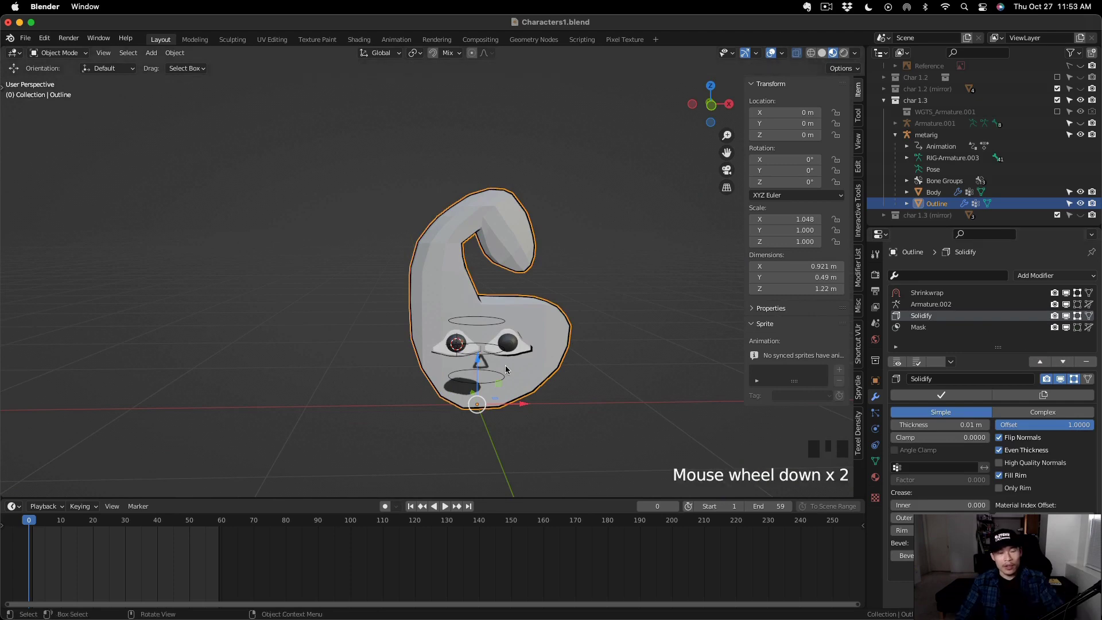
{"action": "scroll", "coordinate": [506, 370], "scroll_direction": "up", "scroll_amount": 1}
{"action": "mouse_move", "coordinate": [632, 359]}
{"action": "middle_mouse_down"}
{"action": "mouse_move", "coordinate": [591, 408]}
{"action": "mouse_move", "coordinate": [628, 358]}
{"action": "middle_mouse_up"}
{"action": "middle_click_drag", "start_coordinate": [628, 359], "coordinate": [631, 371], "text": "shift"}
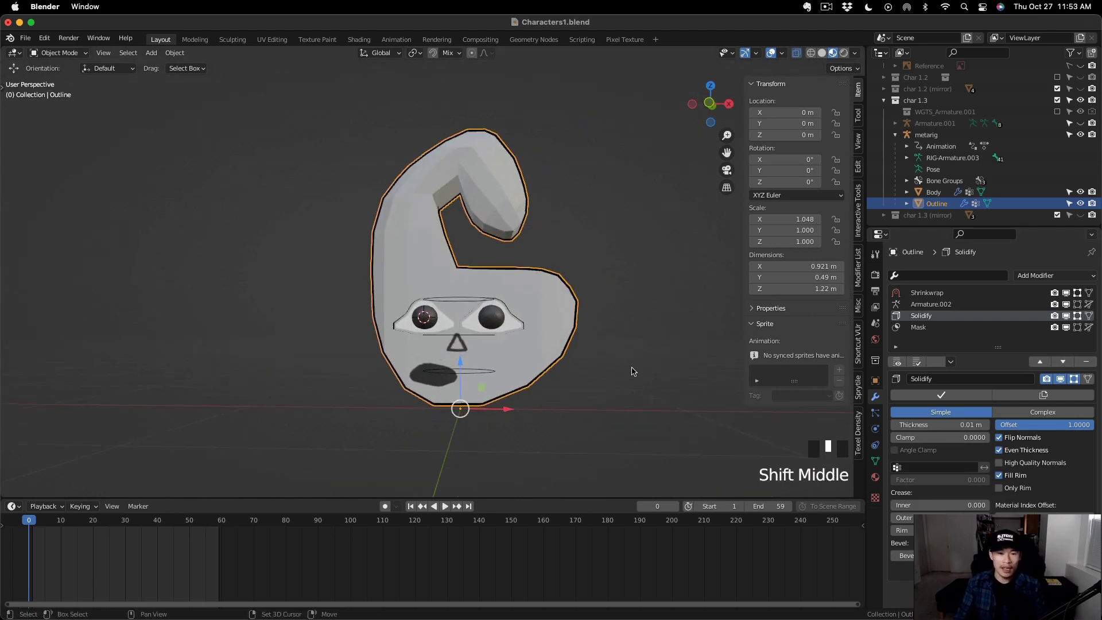
{"action": "left_click", "coordinate": [875, 413]}
{"action": "left_click", "coordinate": [875, 428]}
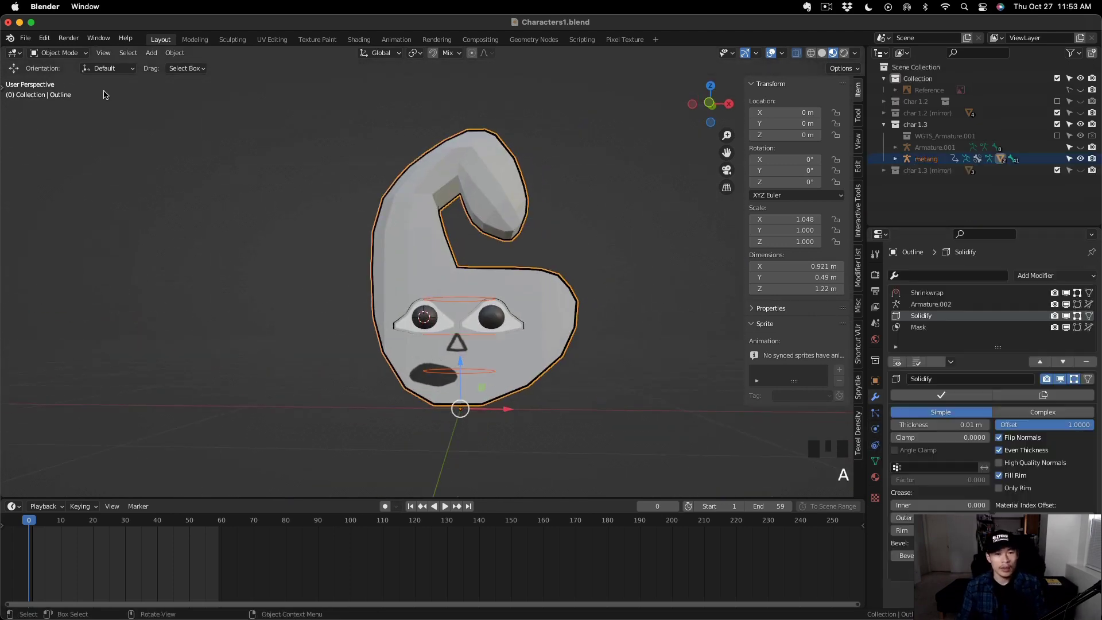
{"action": "left_click", "coordinate": [21, 39]}
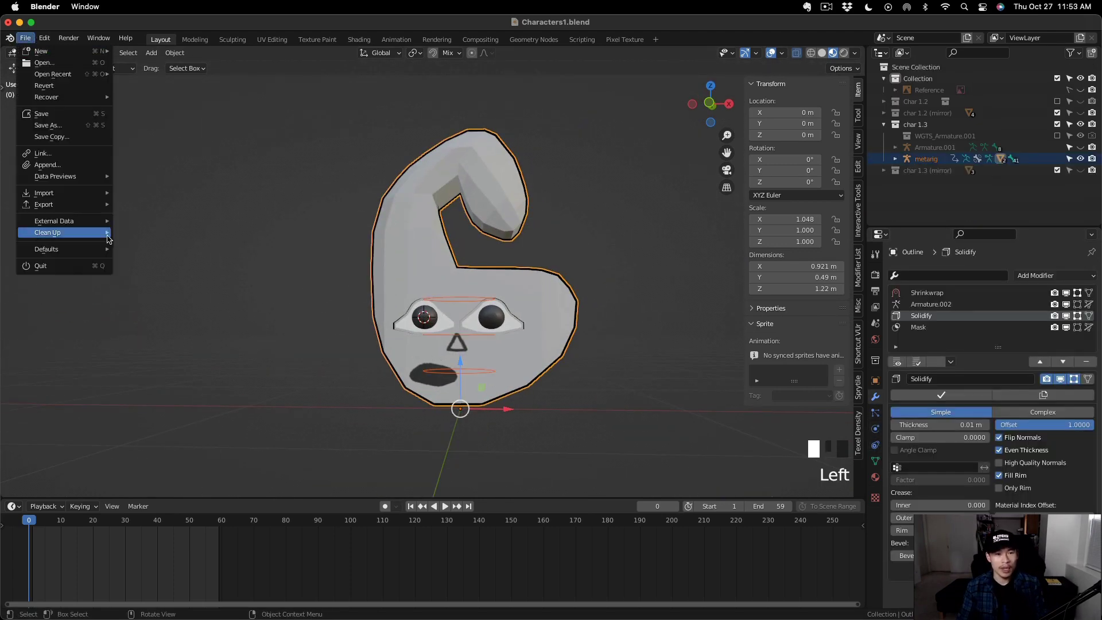
{"action": "mouse_move", "coordinate": [97, 205]}
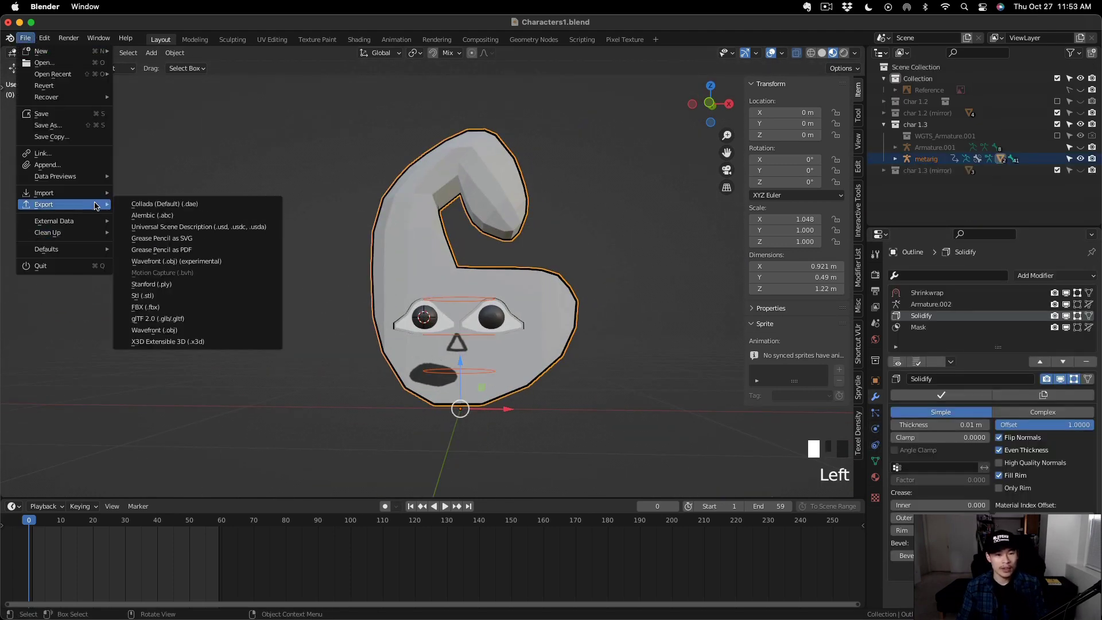
{"action": "left_click", "coordinate": [182, 312]}
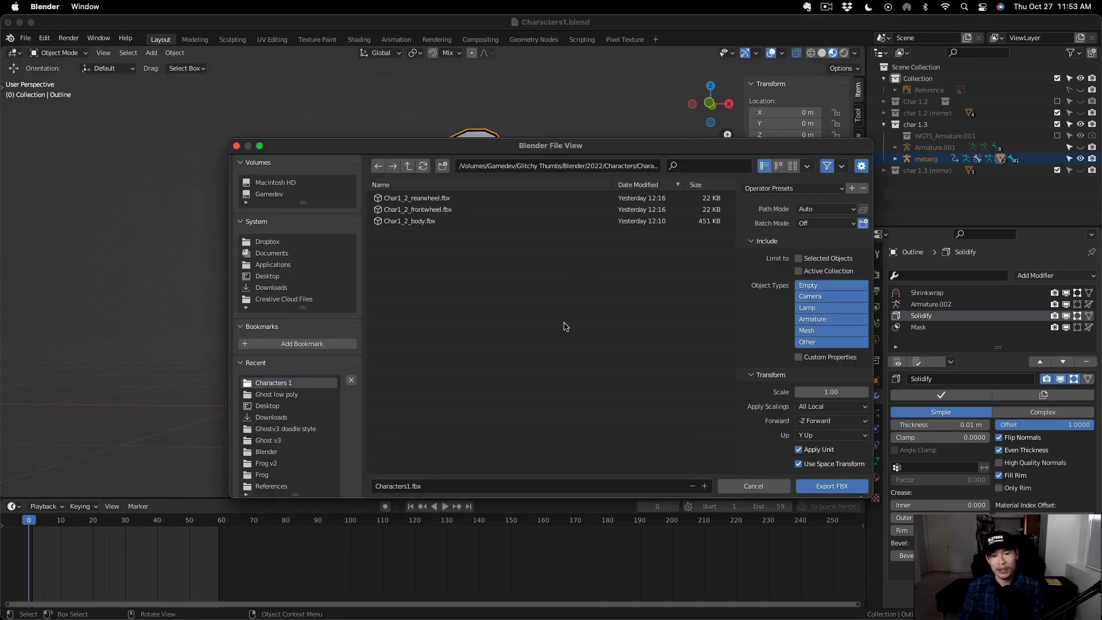
Name the export Char1_3_body.fbx and limit it to selected objects of type Armature and Mesh.
{"action": "left_click", "coordinate": [410, 221]}
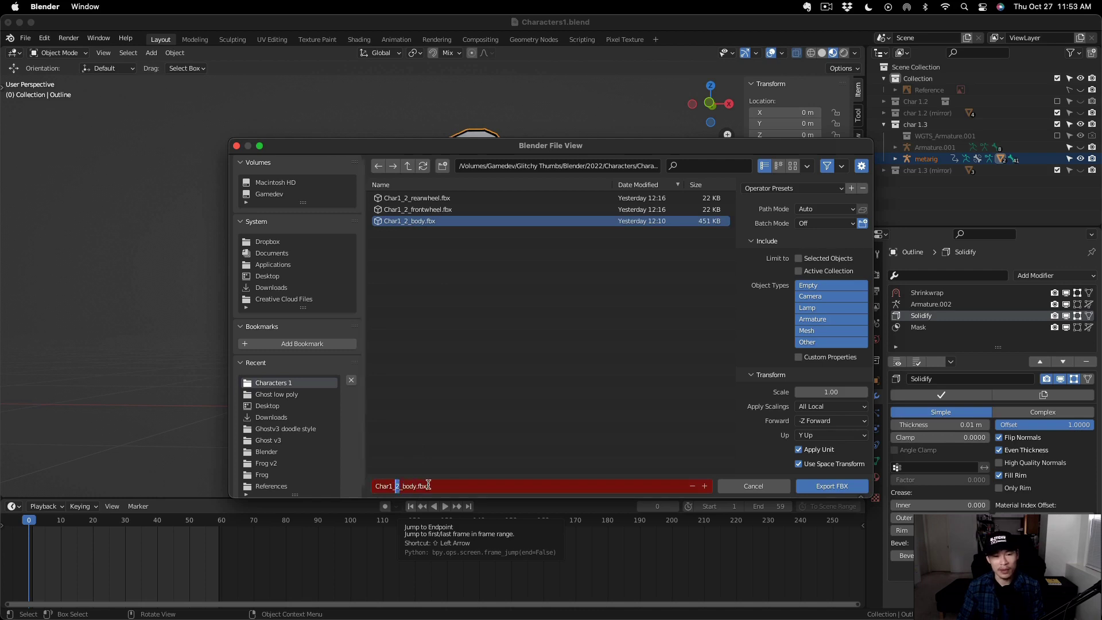
{"action": "type", "text": "3"}
{"action": "left_click", "coordinate": [798, 258]}
{"action": "left_click", "coordinate": [830, 330]}
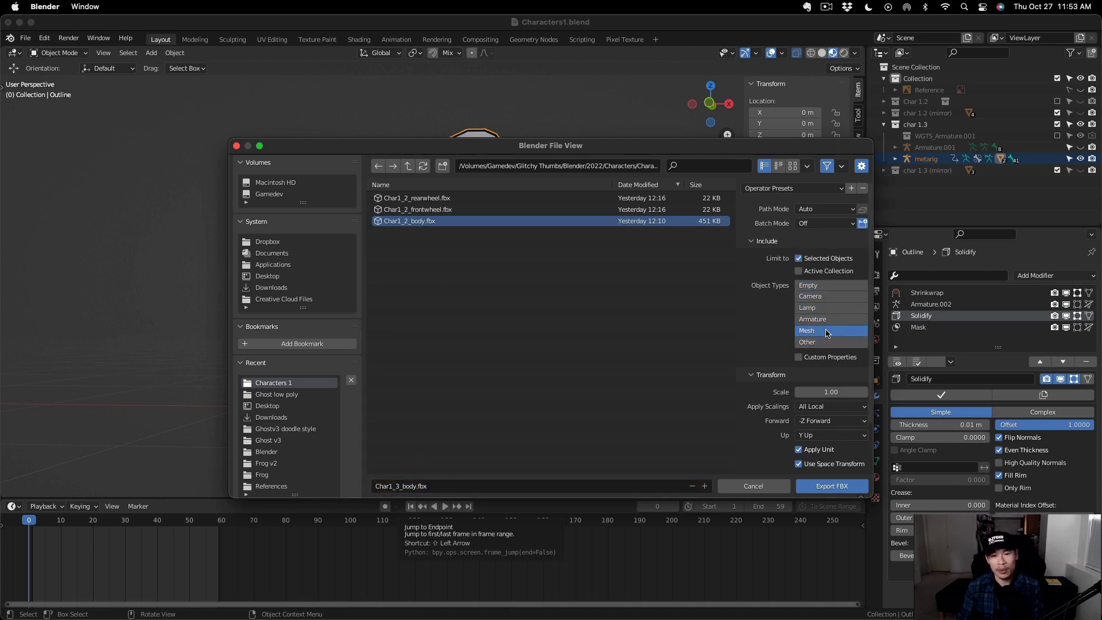
Set the forward axis to Z Forward and export the FBX file with Bake Animation enabled.
{"action": "scroll", "coordinate": [838, 400], "scroll_direction": "down", "scroll_amount": 3}
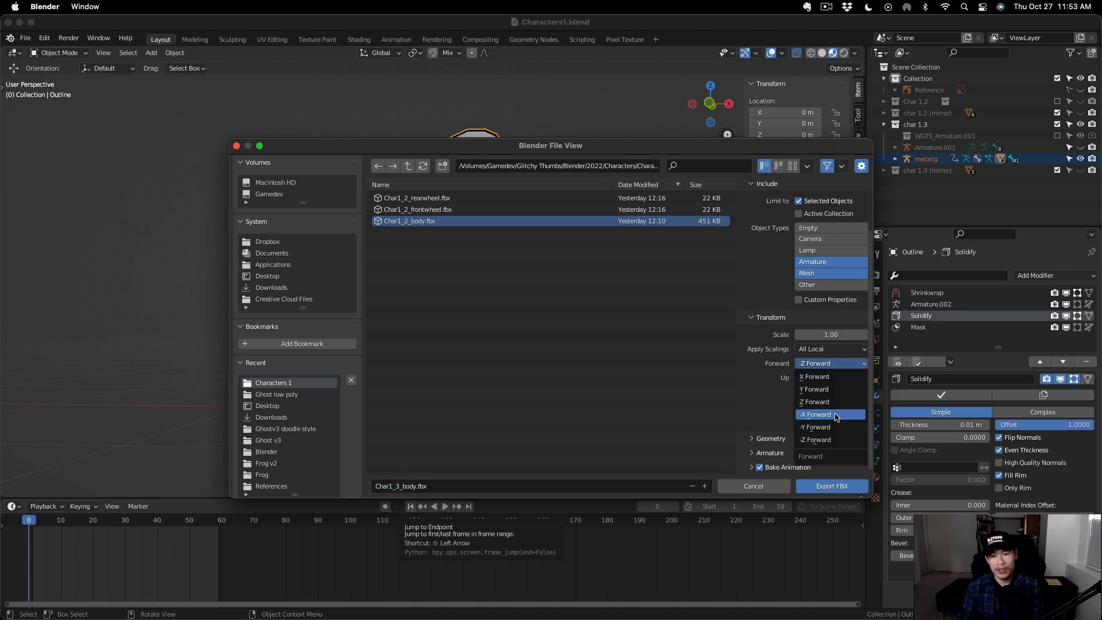
{"action": "scroll", "coordinate": [803, 454], "scroll_direction": "down", "scroll_amount": 4}
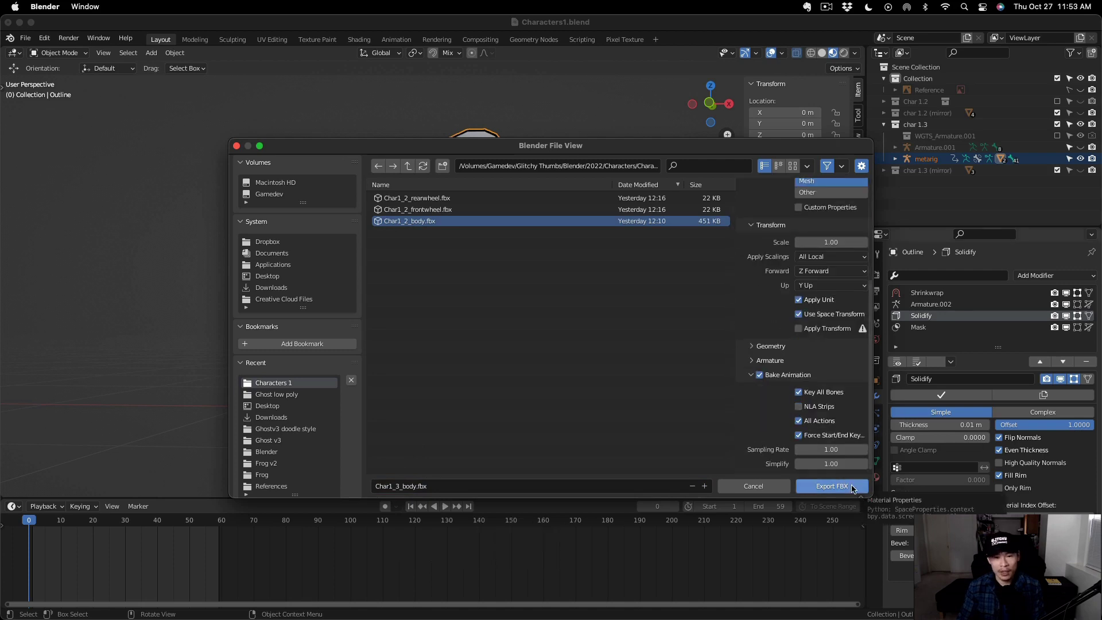
{"action": "left_click", "coordinate": [851, 487]}
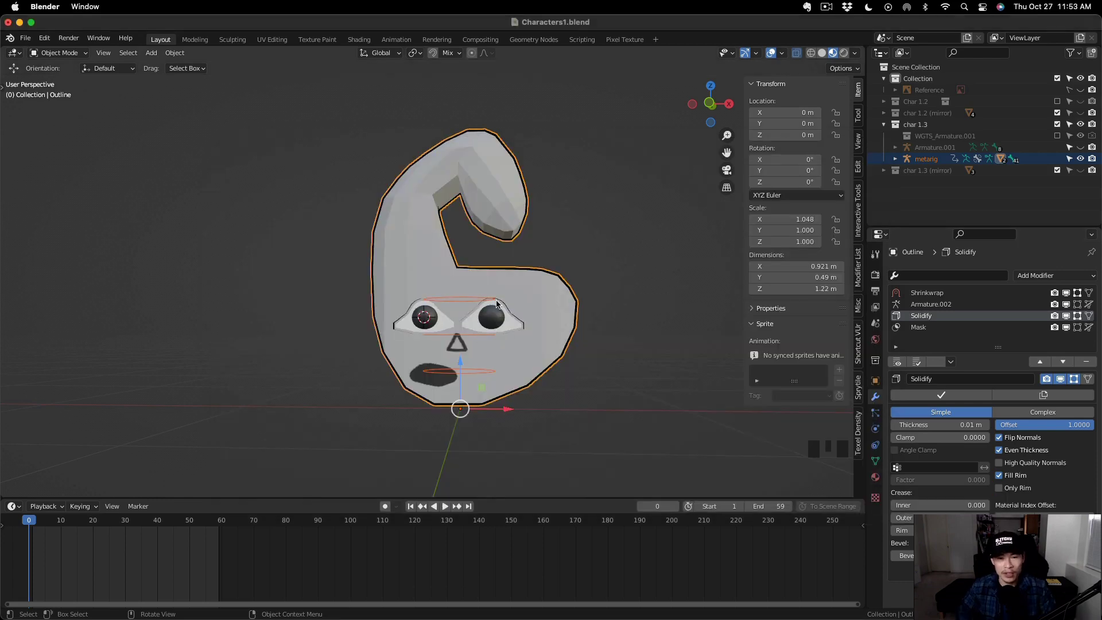